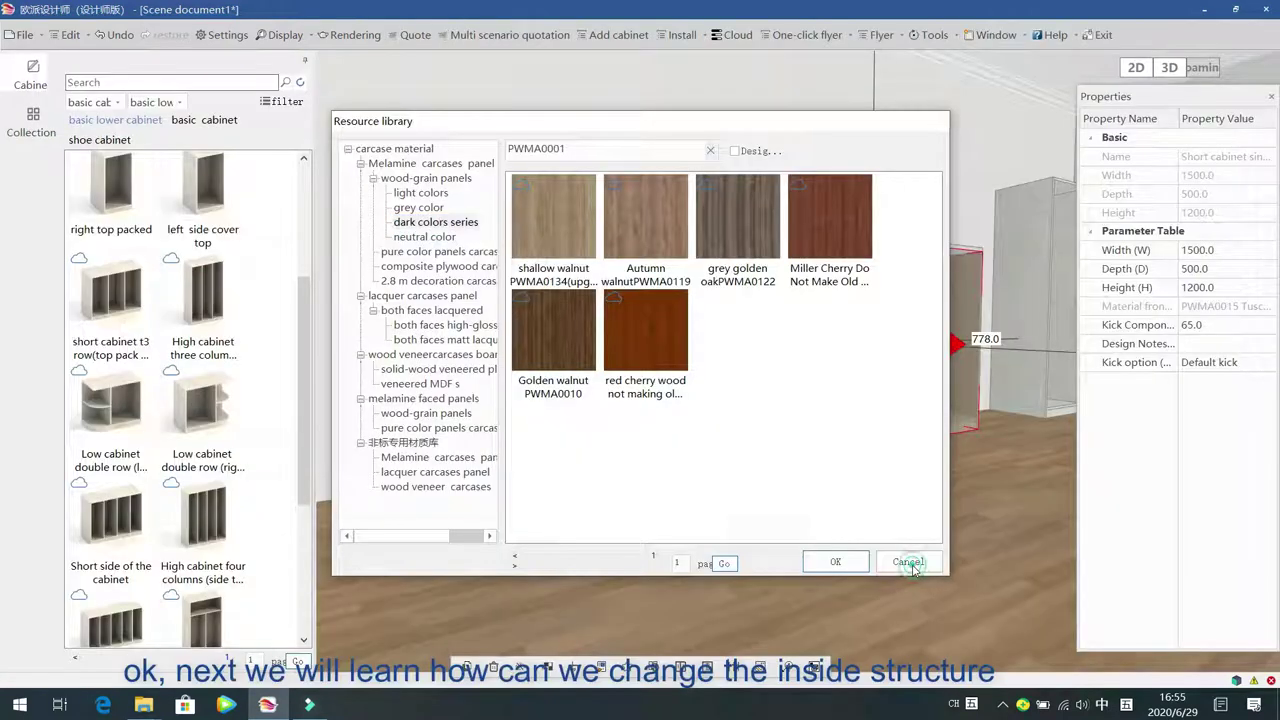
Cancel the material selection and deselect the wide short cabinet
click(912, 564)
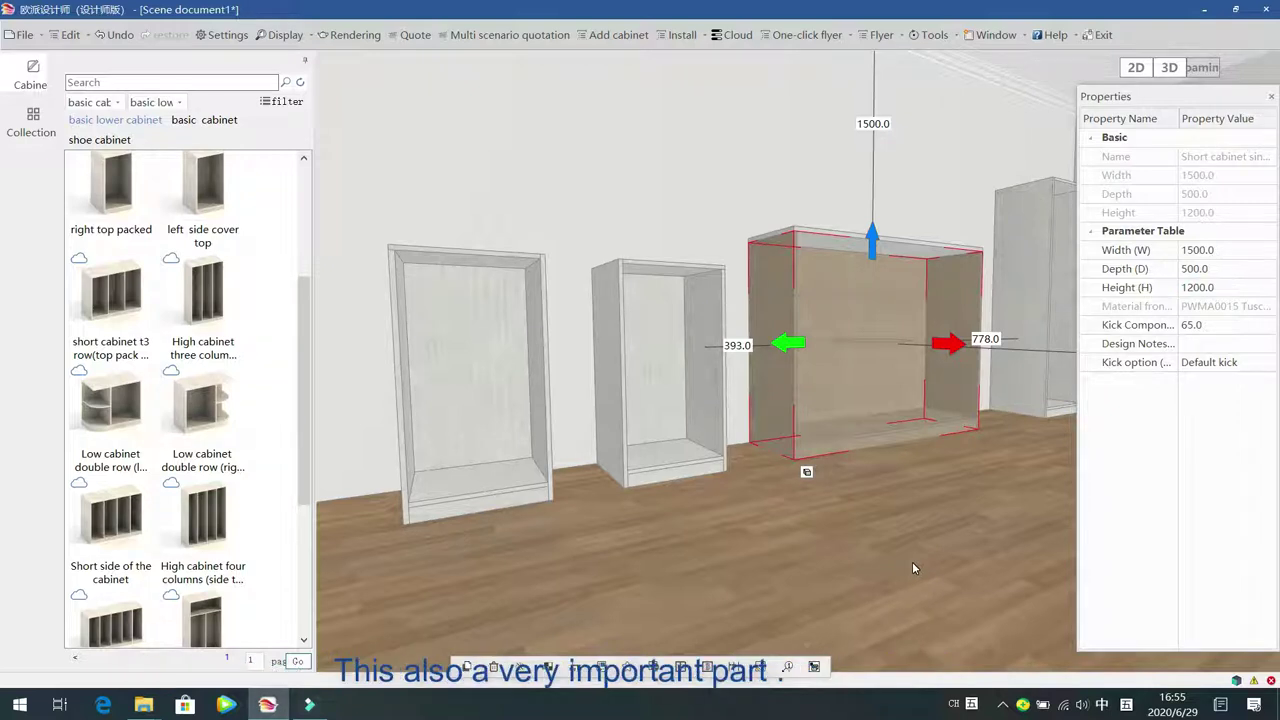
click(912, 563)
key(Right)
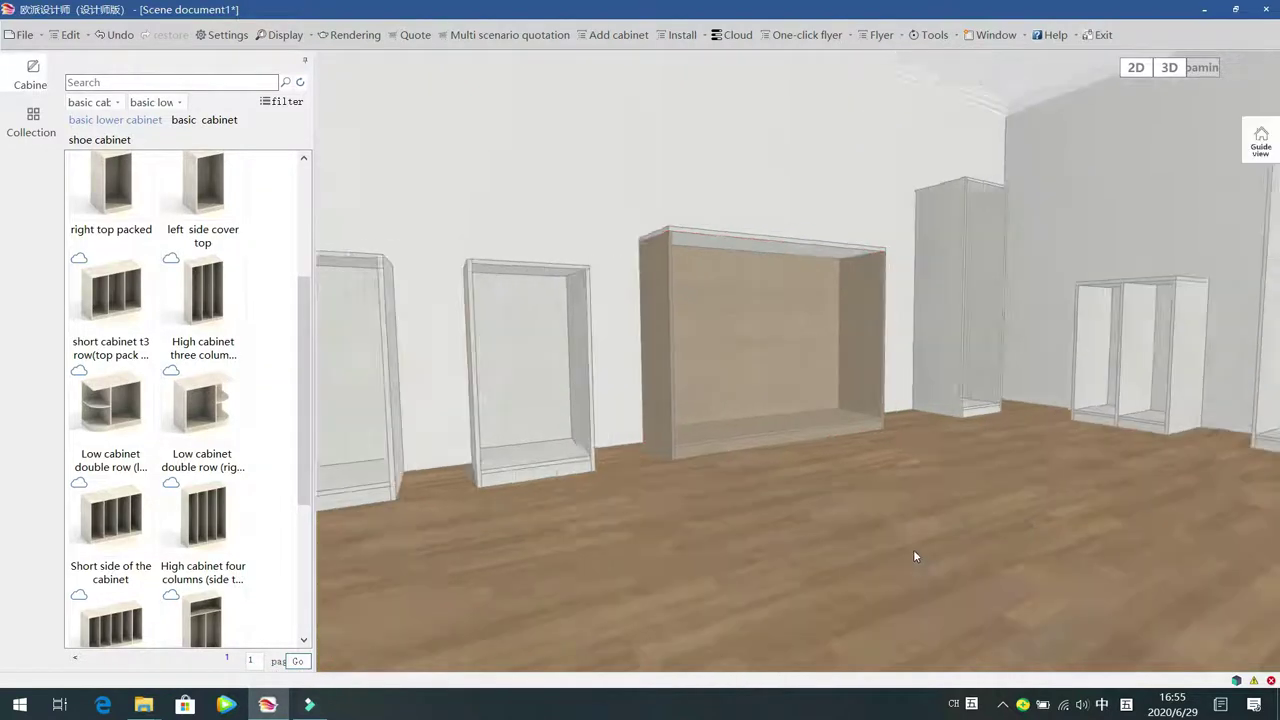
scroll(914, 546, up, 3)
drag(848, 546, 812, 526)
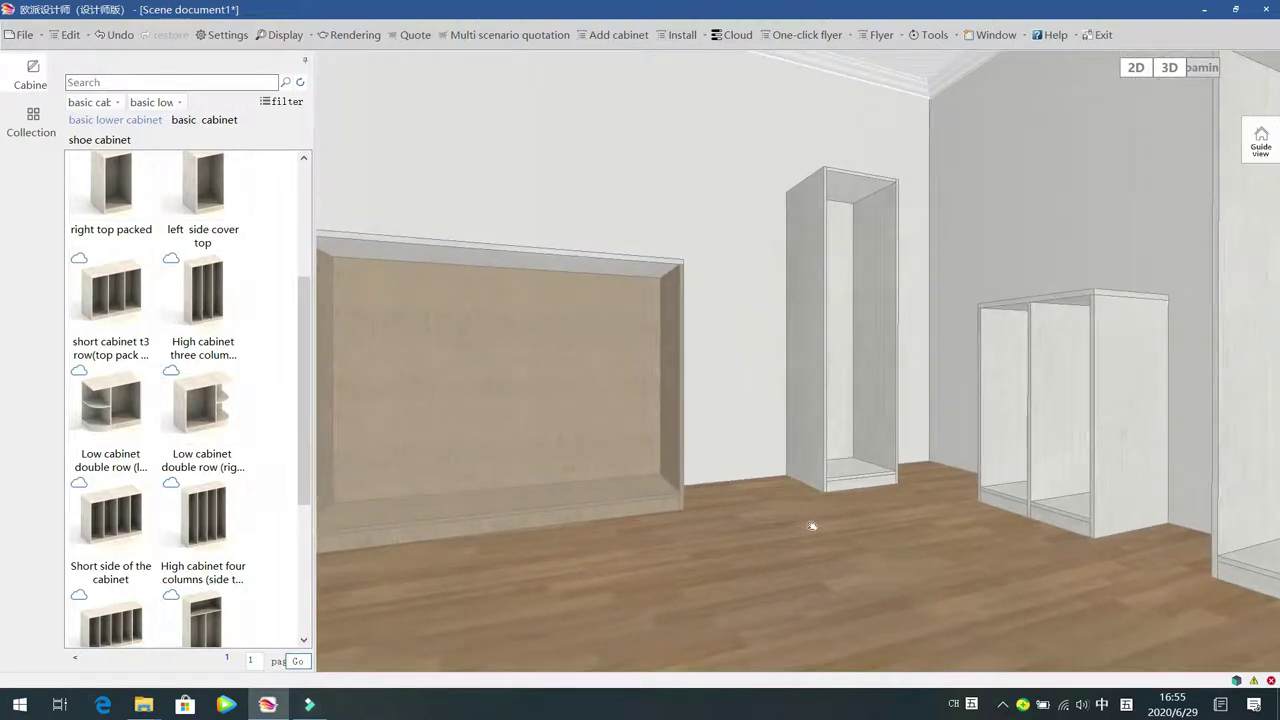
Open the function component library for the tall single cabinet beside the wide short cabinet
click(843, 310)
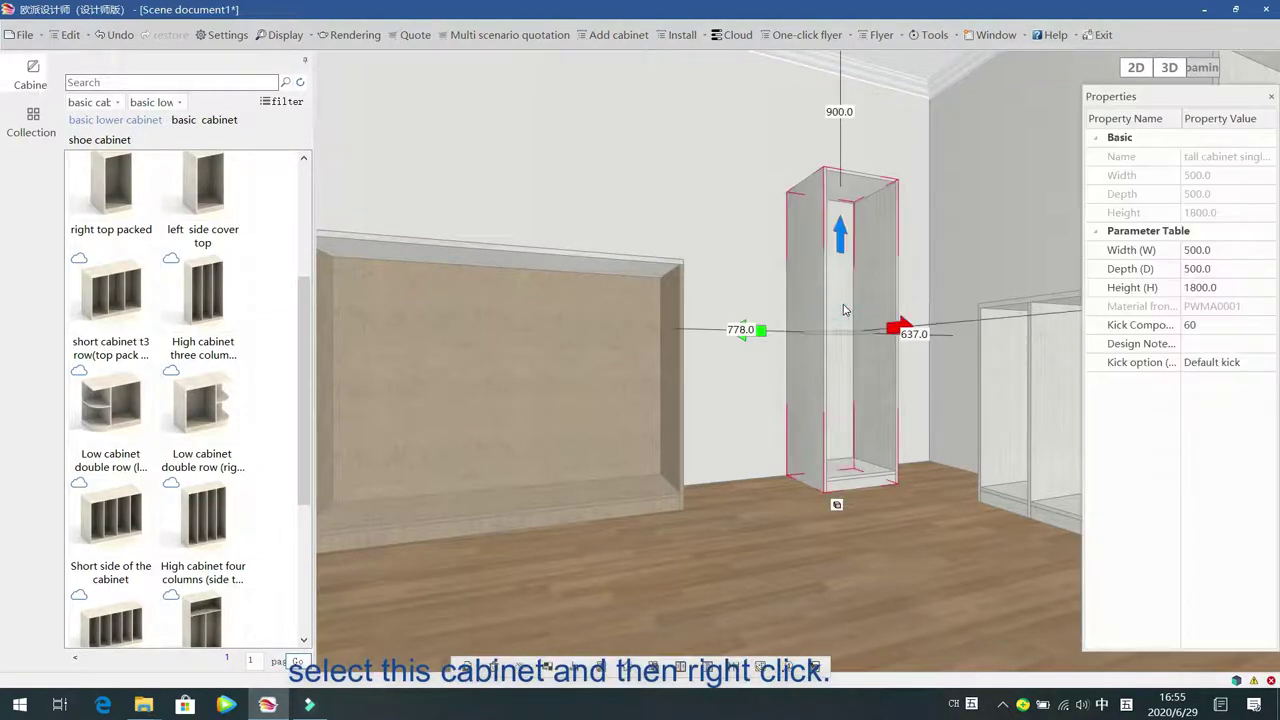
right_click(843, 310)
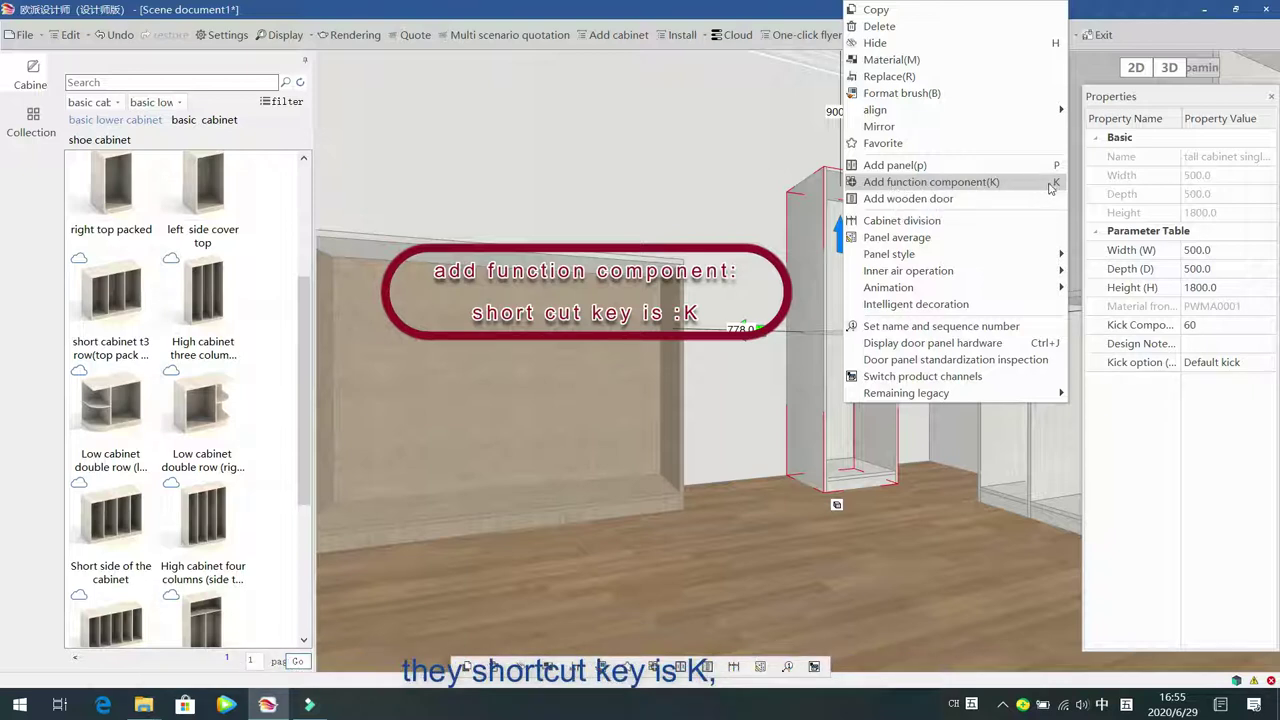
click(743, 158)
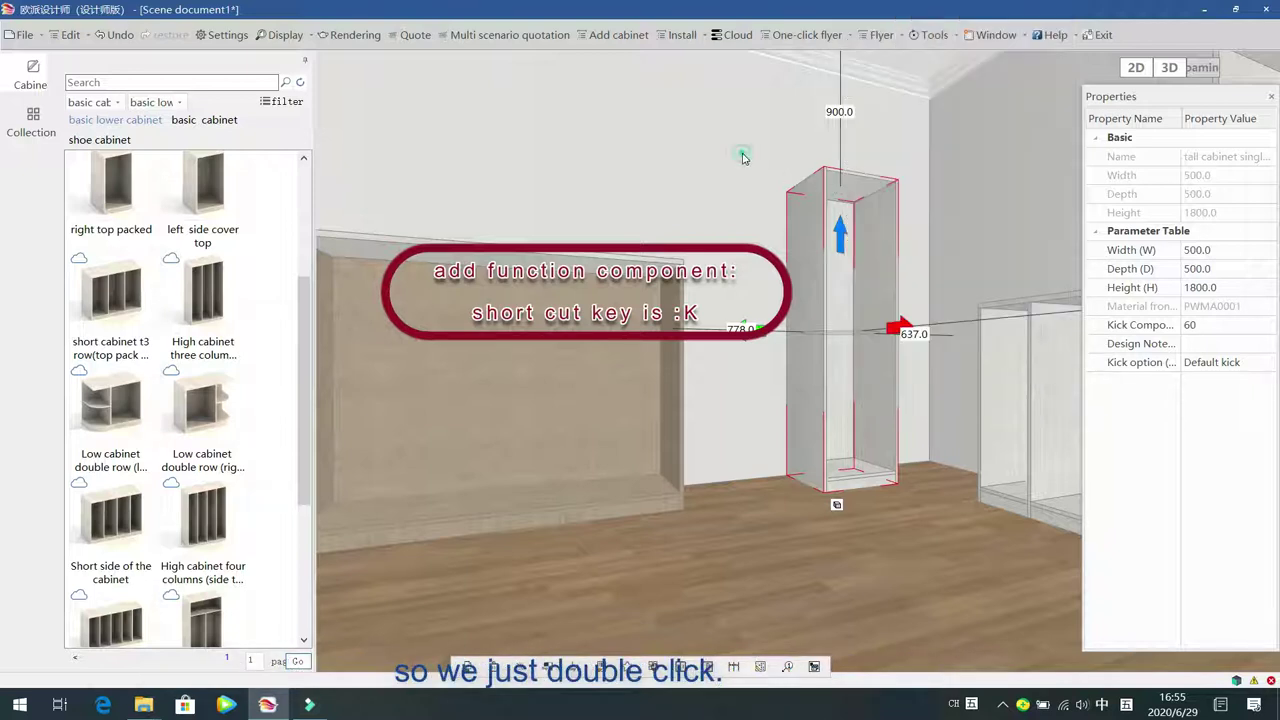
key(k)
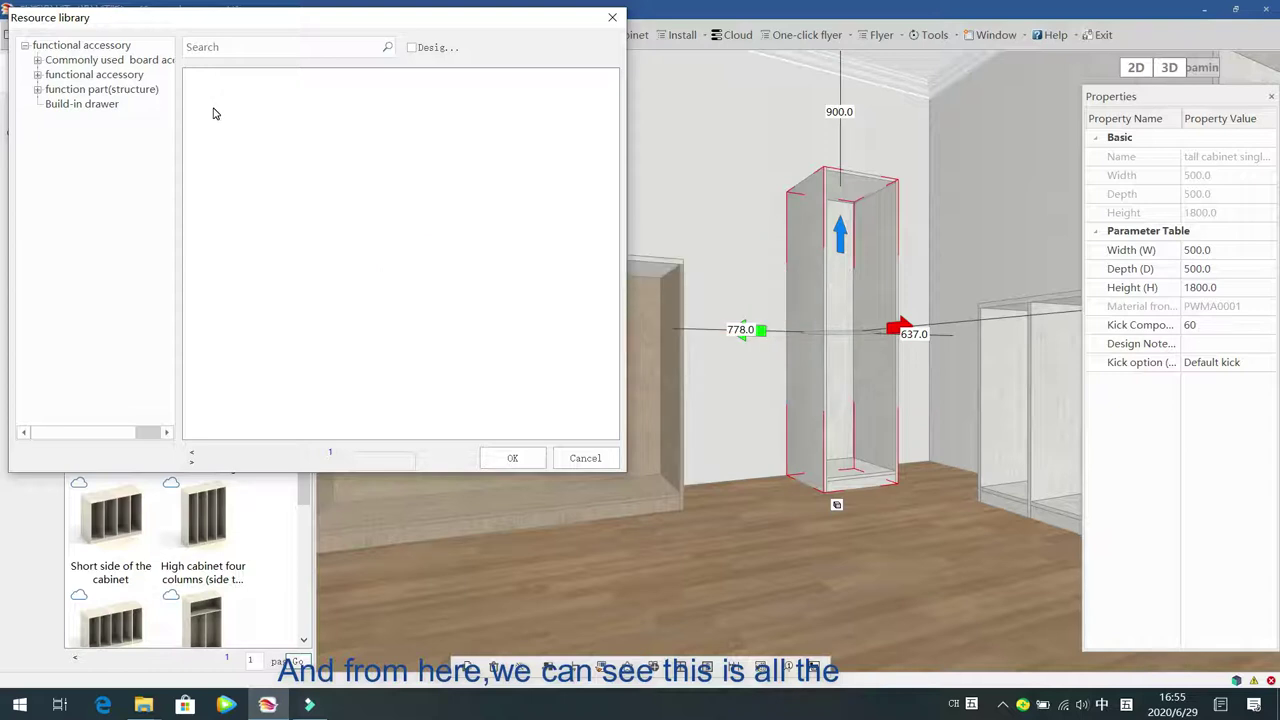
Insert a Solid layer (horizontal block panel) from Layer riser about 190 mm below the tall cabinet's top, and close the library
click(38, 61)
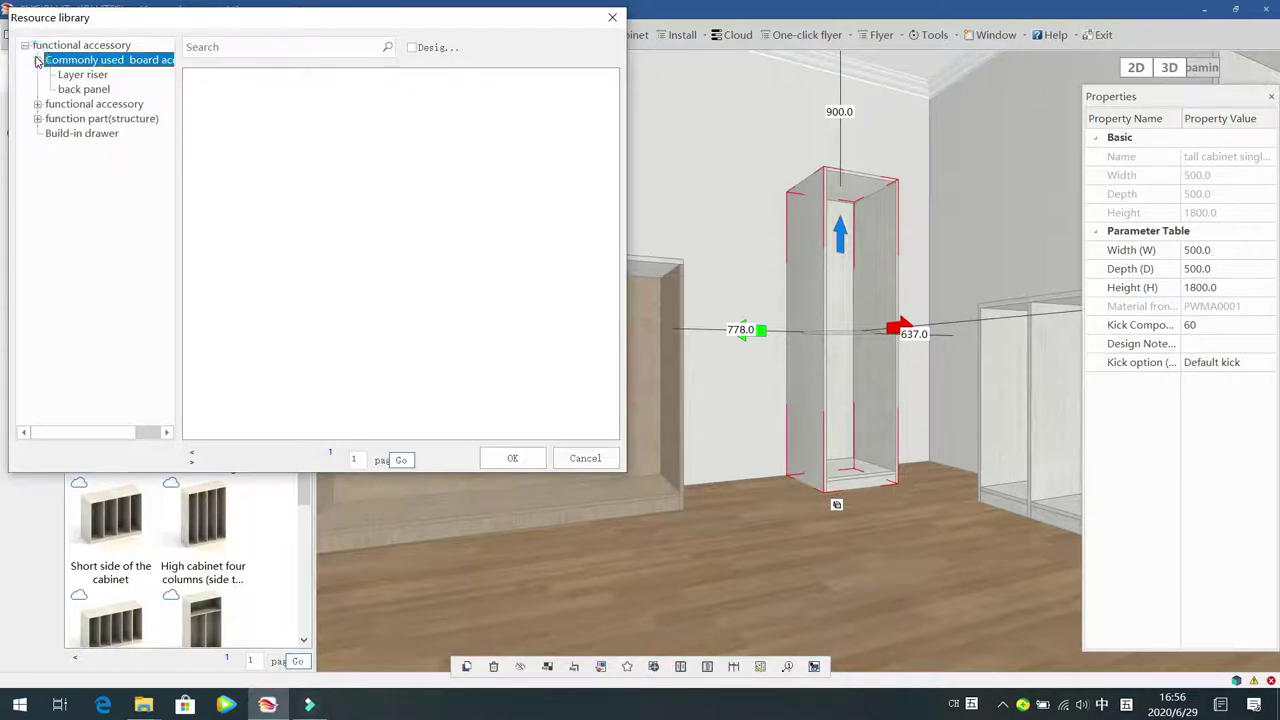
click(95, 77)
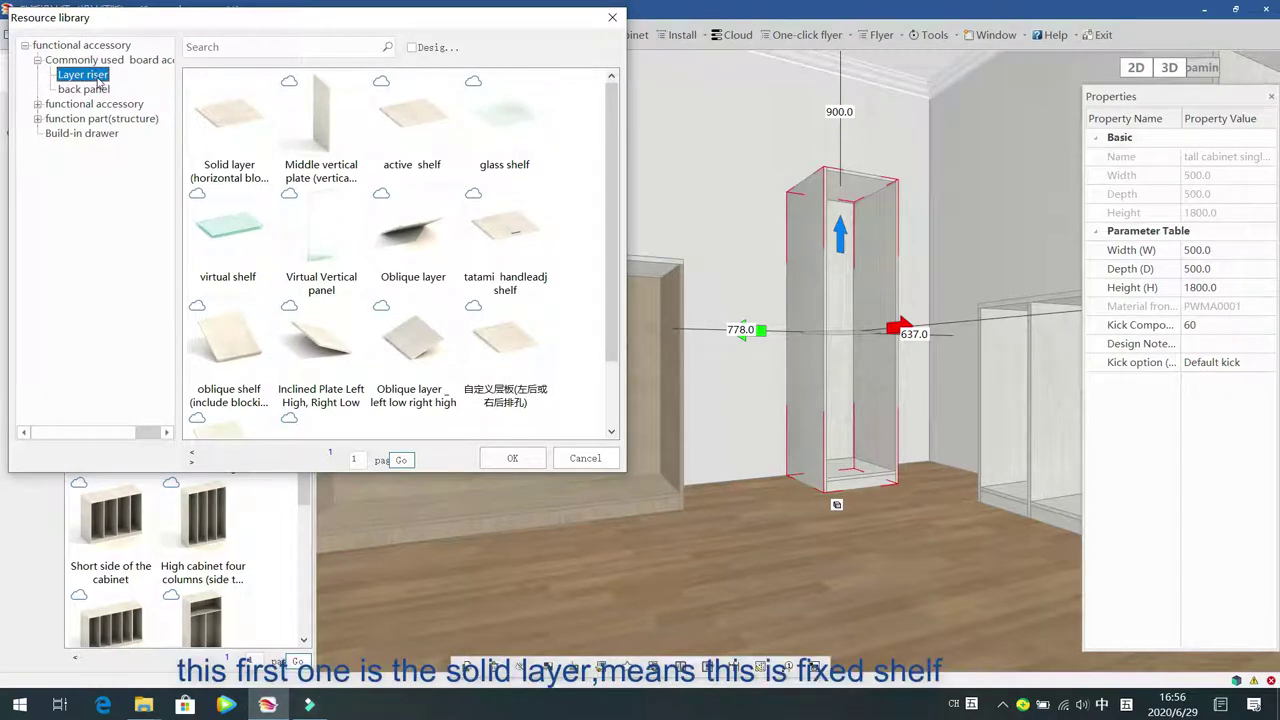
click(222, 128)
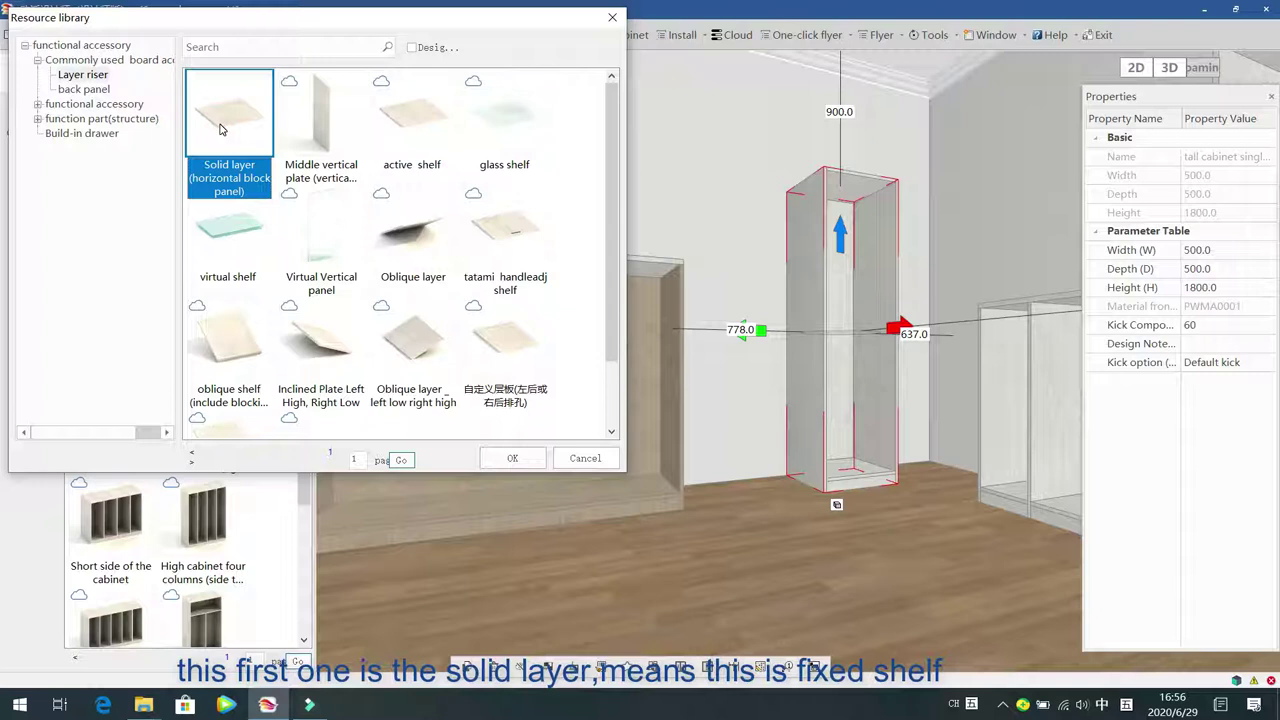
drag(222, 128, 852, 236)
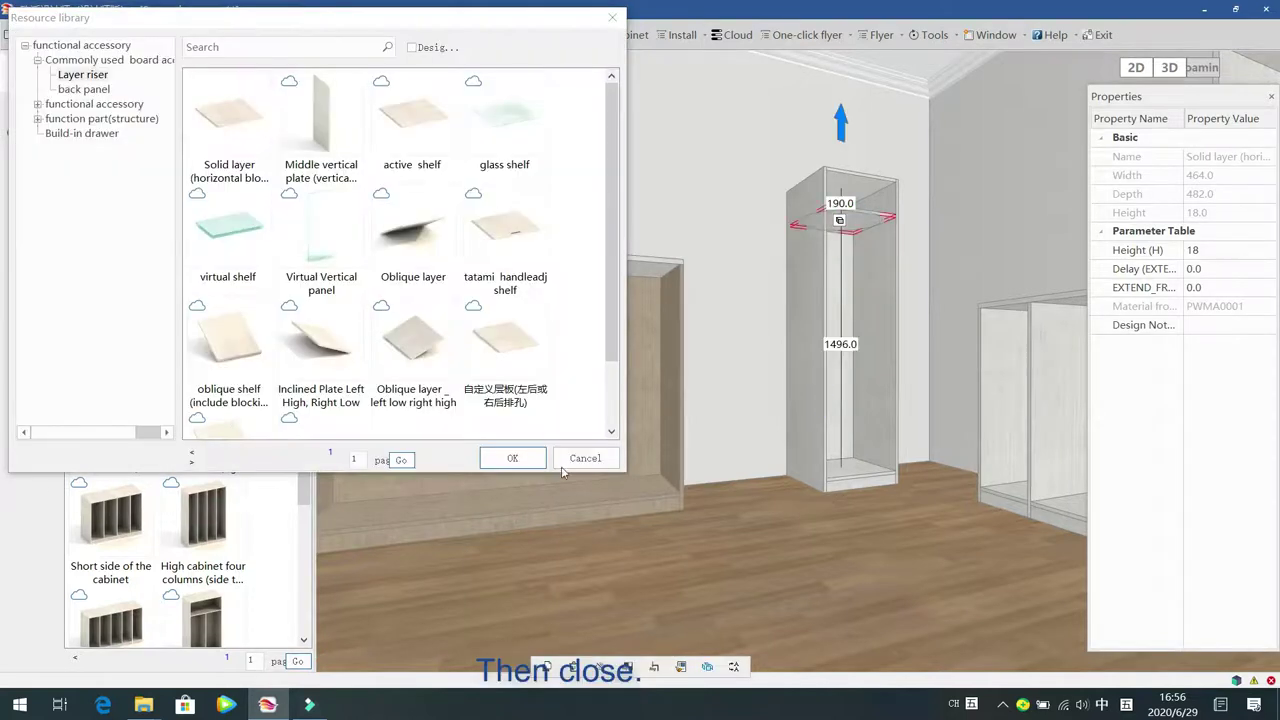
click(584, 460)
click(765, 552)
scroll(766, 552, down, 3)
middle_drag(766, 551, 766, 523)
scroll(767, 525, up, 3)
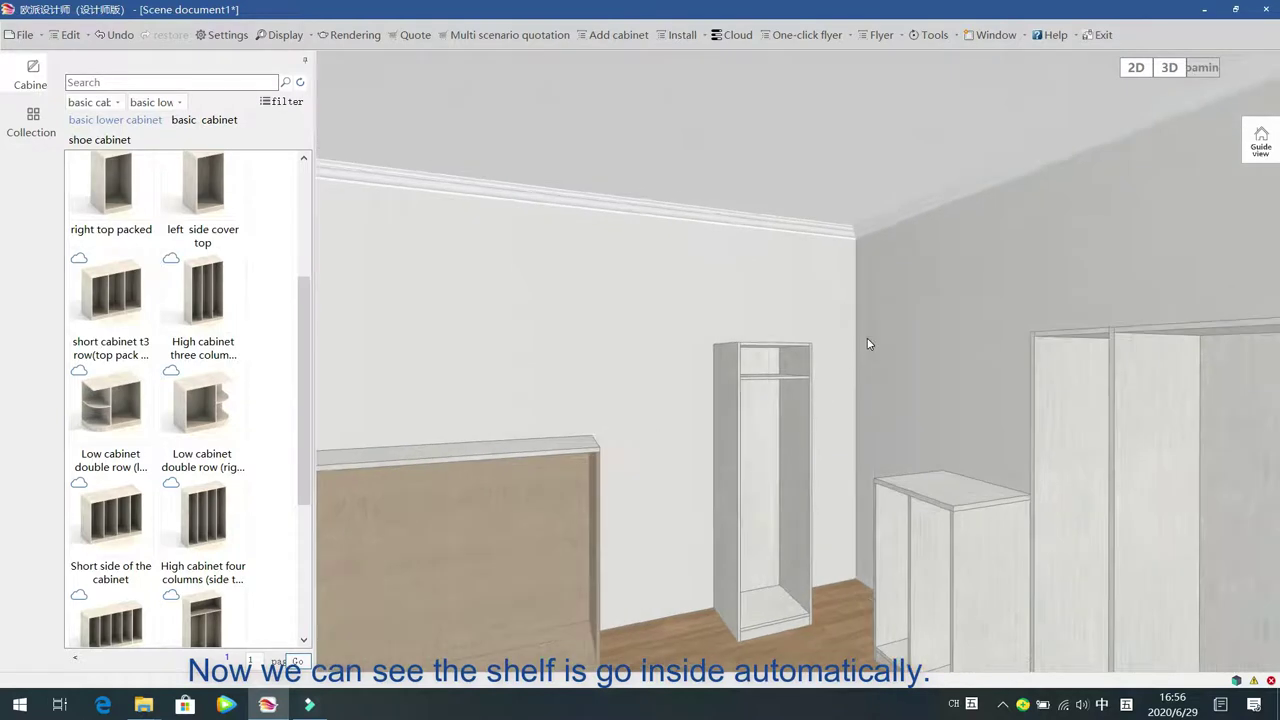
Distribute the solid shelf evenly over the tall cabinet's height with the Uniform tool and a quantity of 5
click(763, 378)
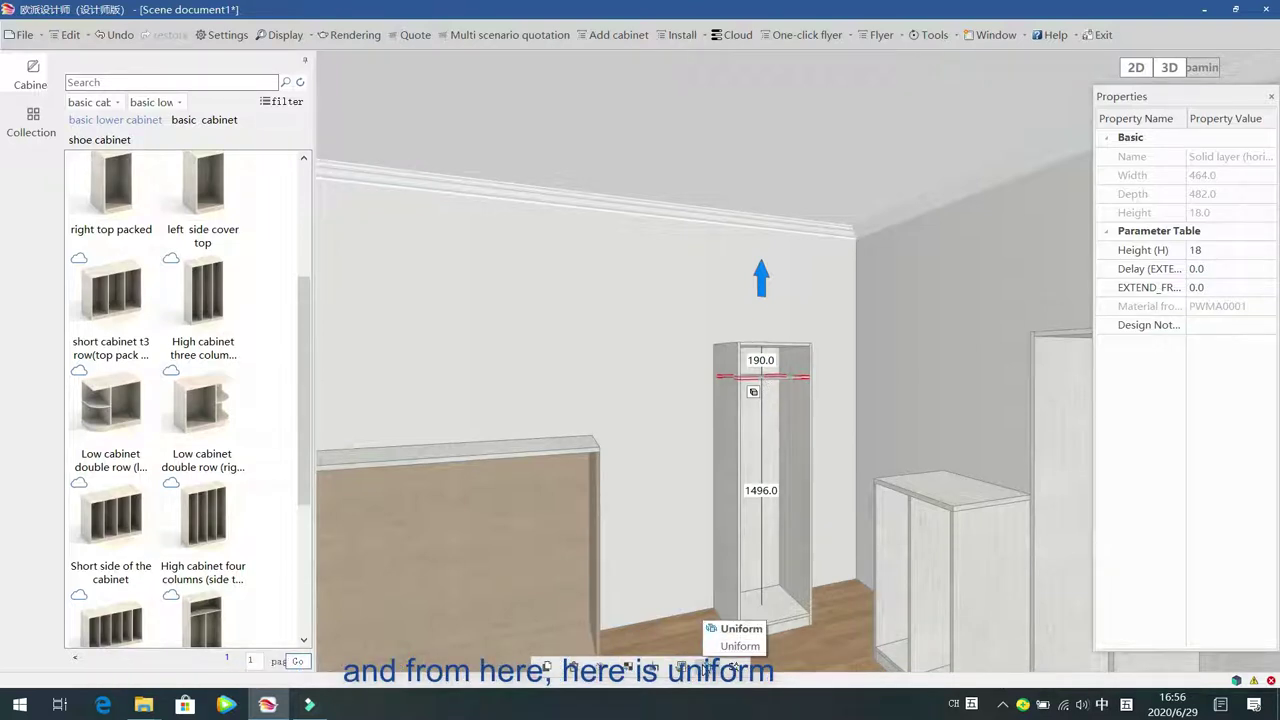
click(707, 668)
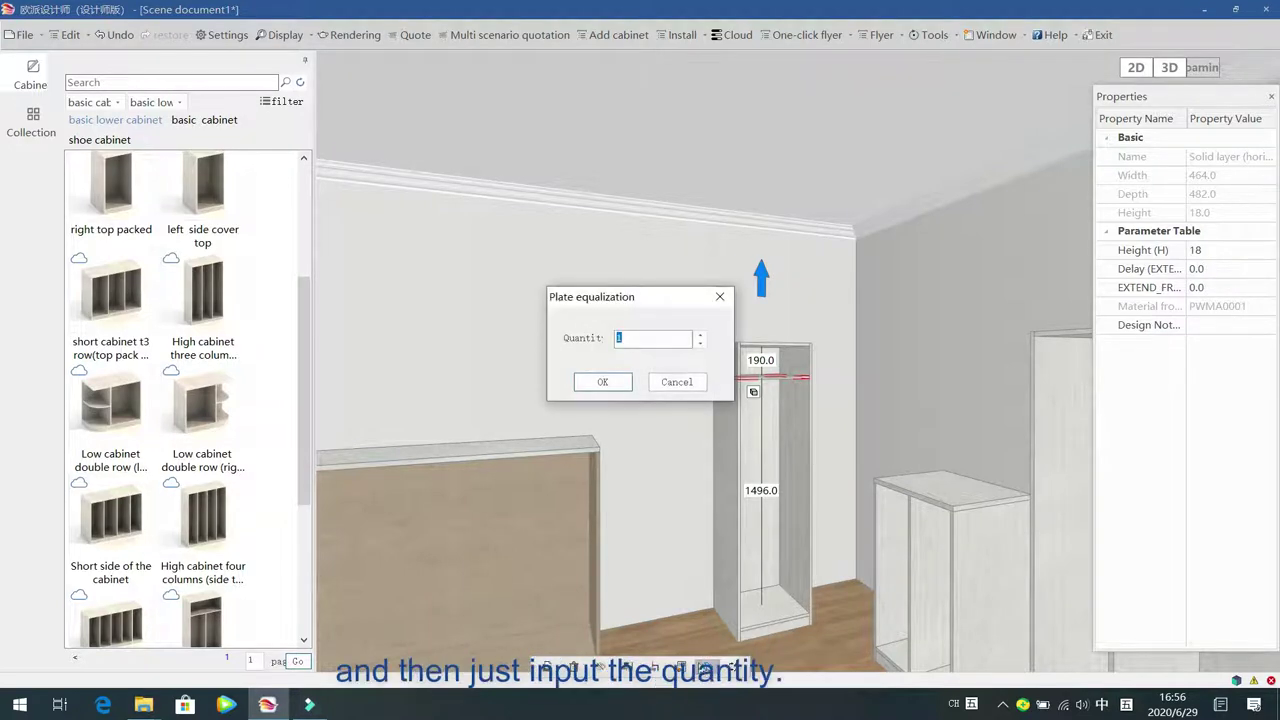
drag(670, 299, 624, 287)
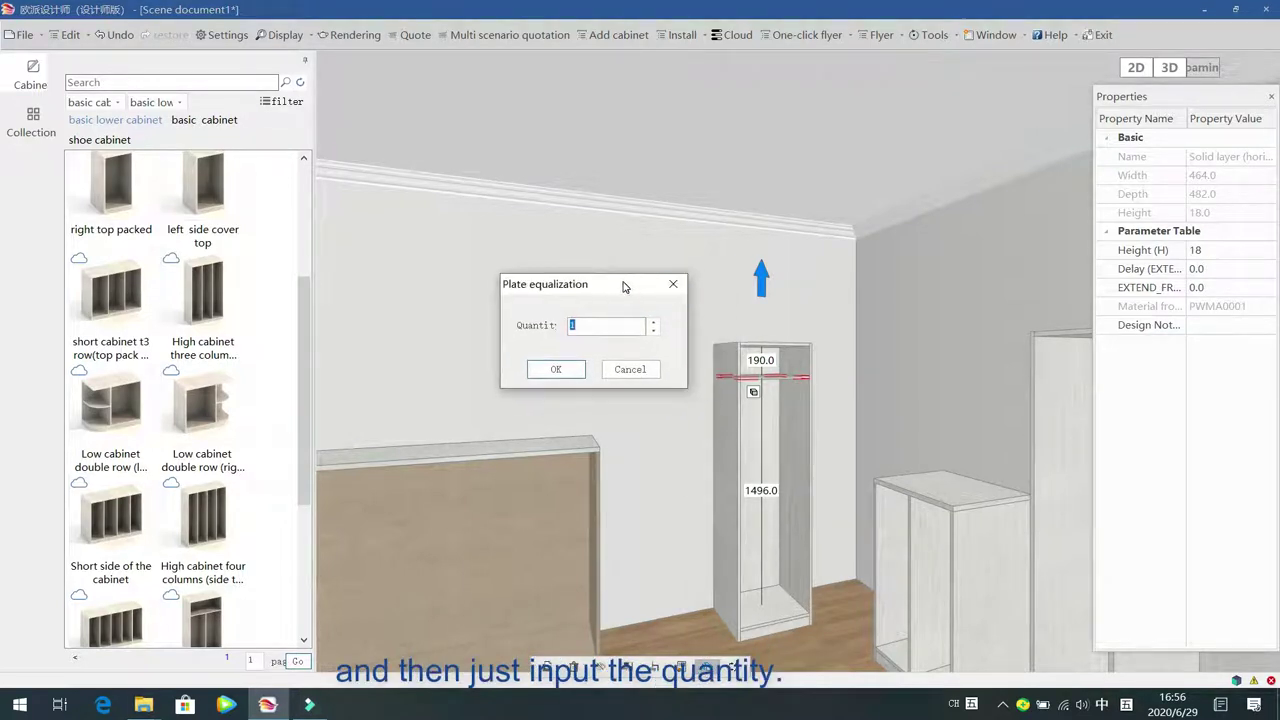
text(5)
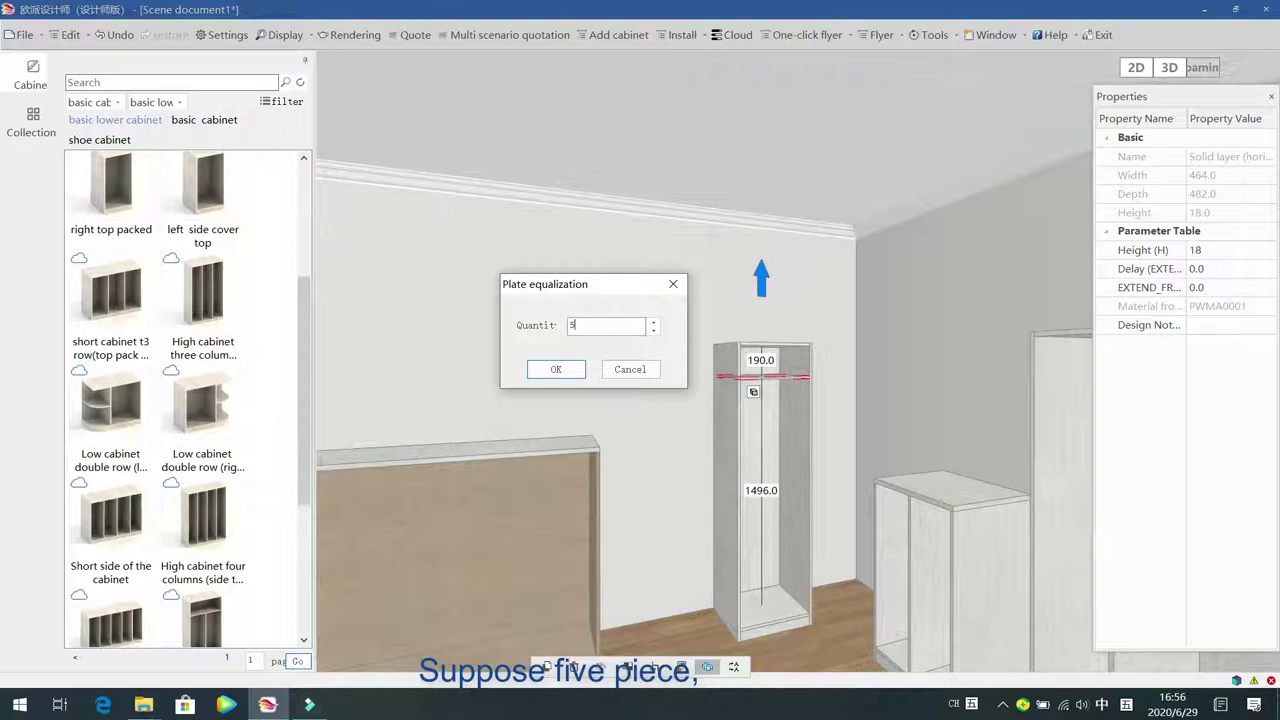
click(552, 372)
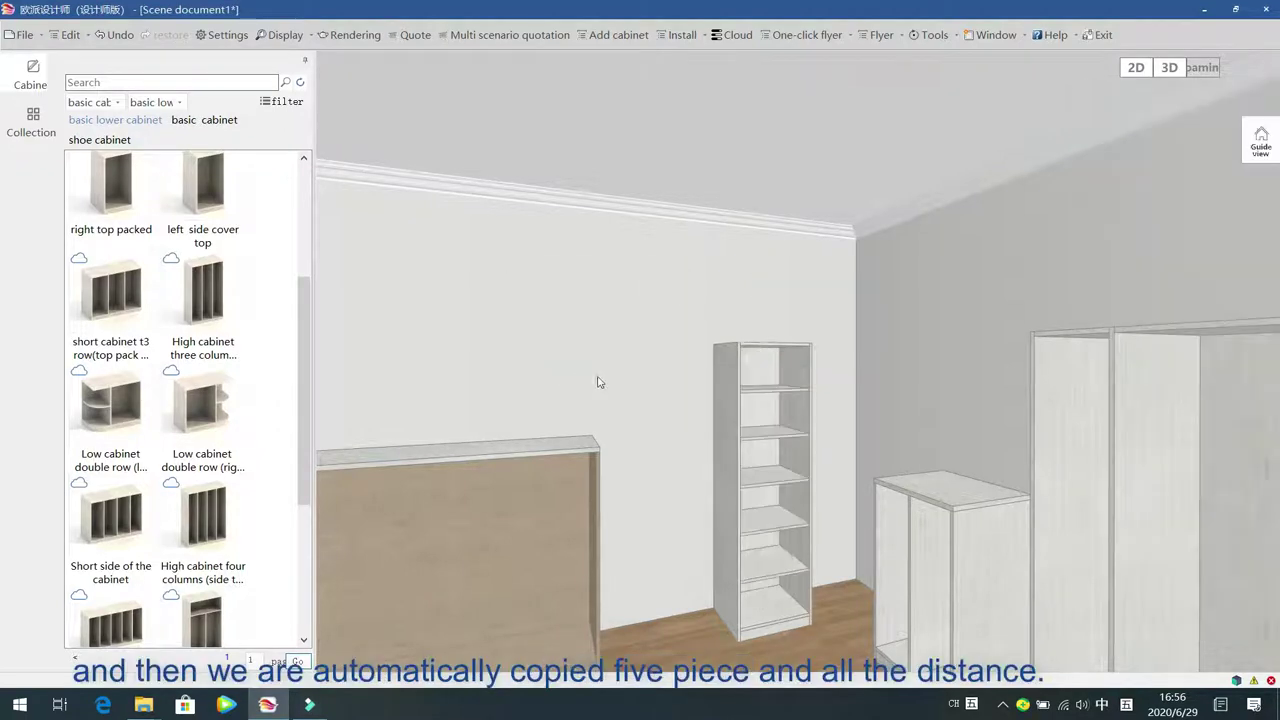
Delete the lower solid shelves from the tall cabinet, keeping only the uppermost one
click(795, 390)
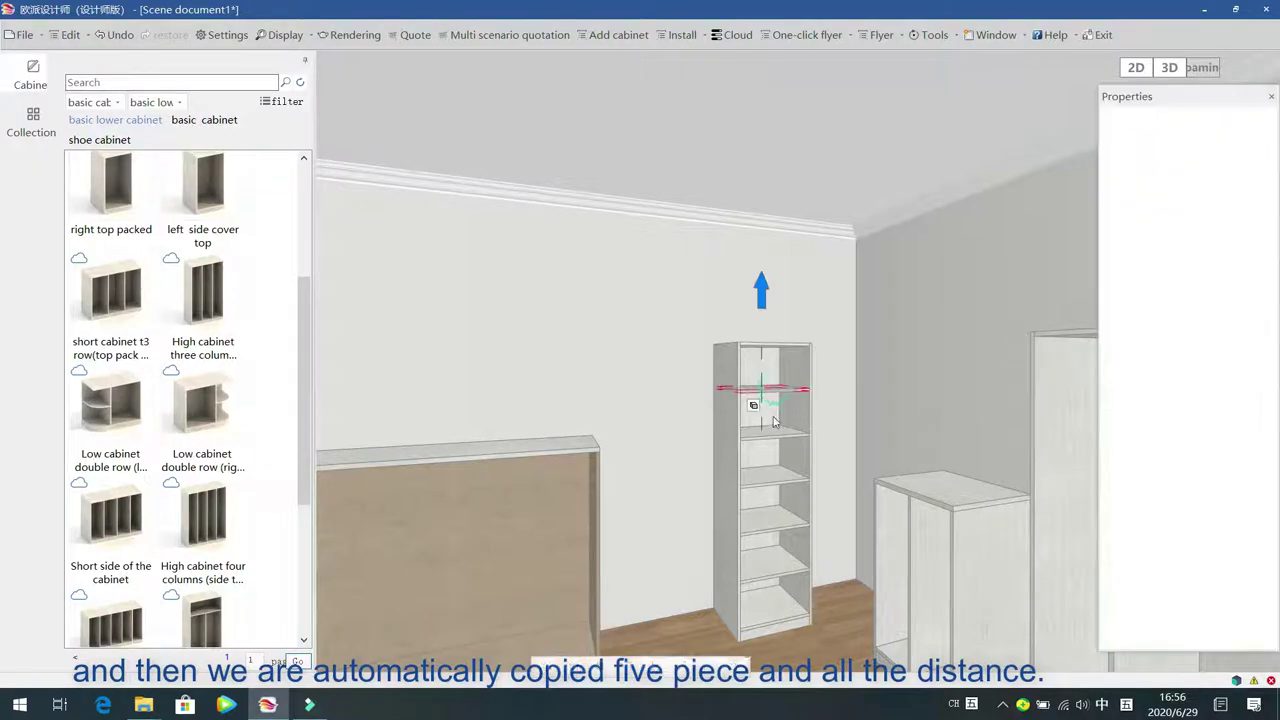
click(770, 430)
click(776, 474)
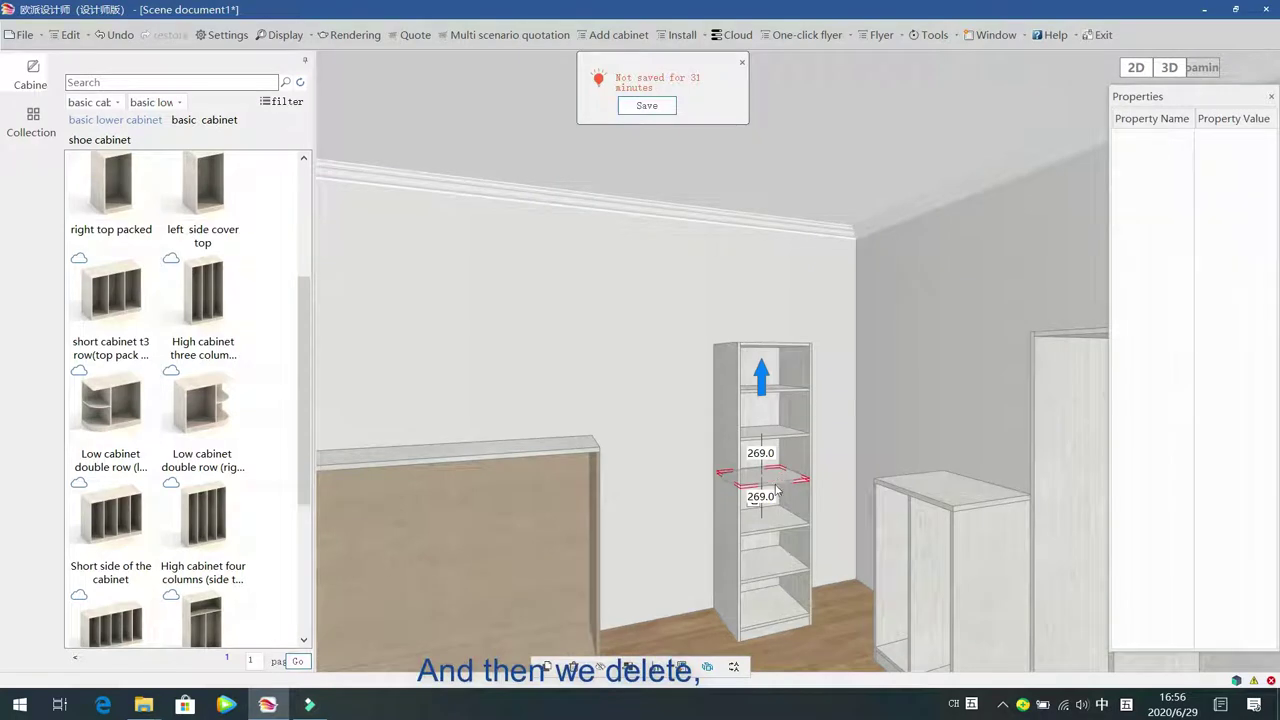
key(Delete)
click(766, 555)
key(Delete)
click(766, 437)
key(Delete)
Open the Layer riser components for the tall cabinet again and dismiss the save reminder
click(781, 425)
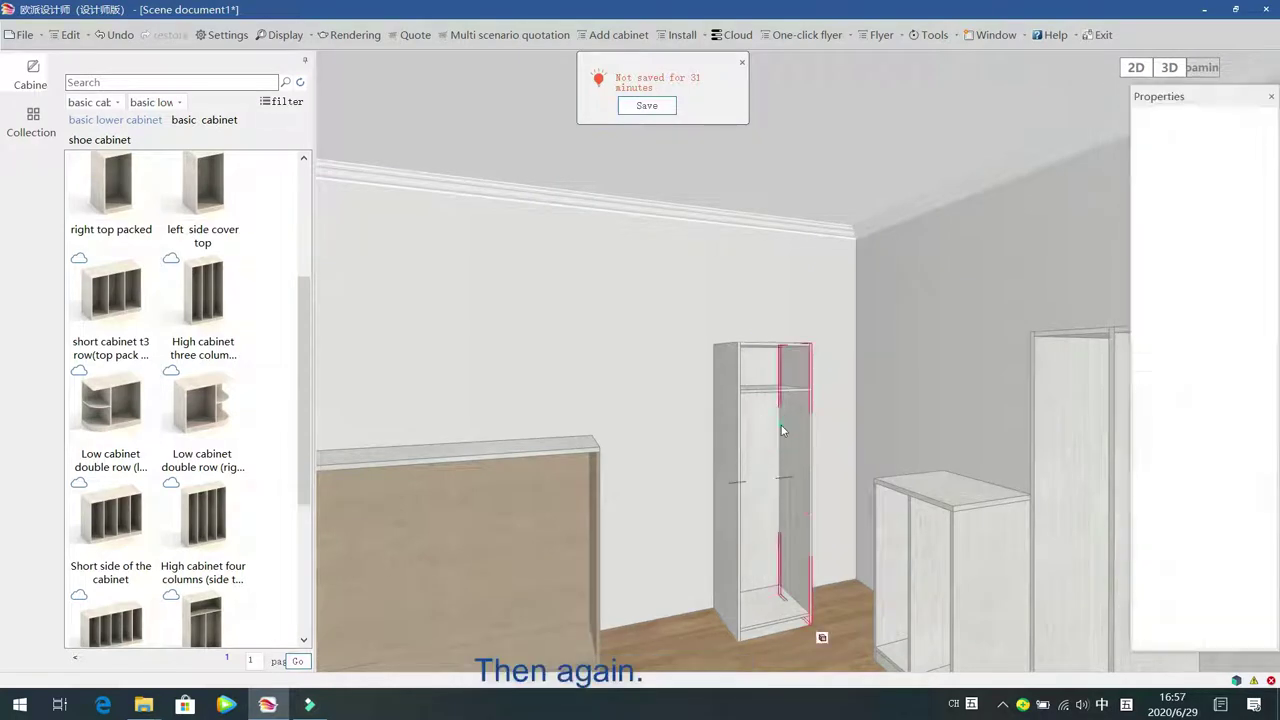
key(f)
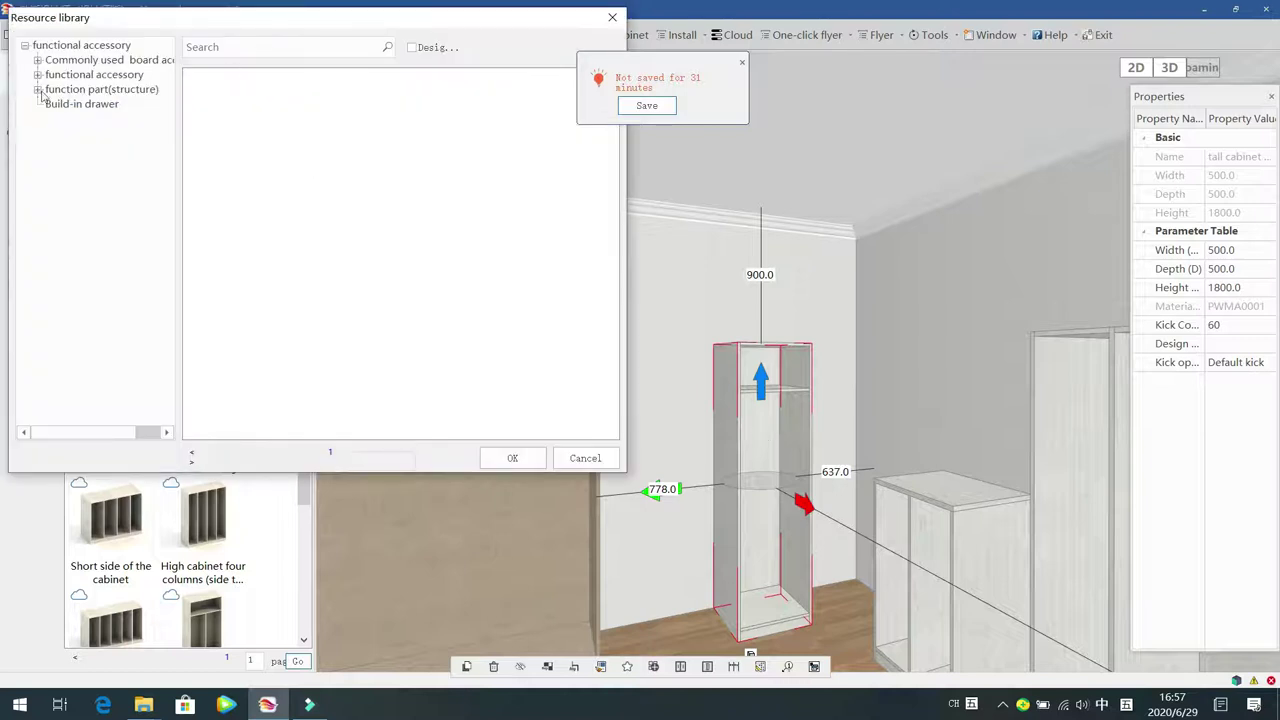
click(38, 61)
click(80, 75)
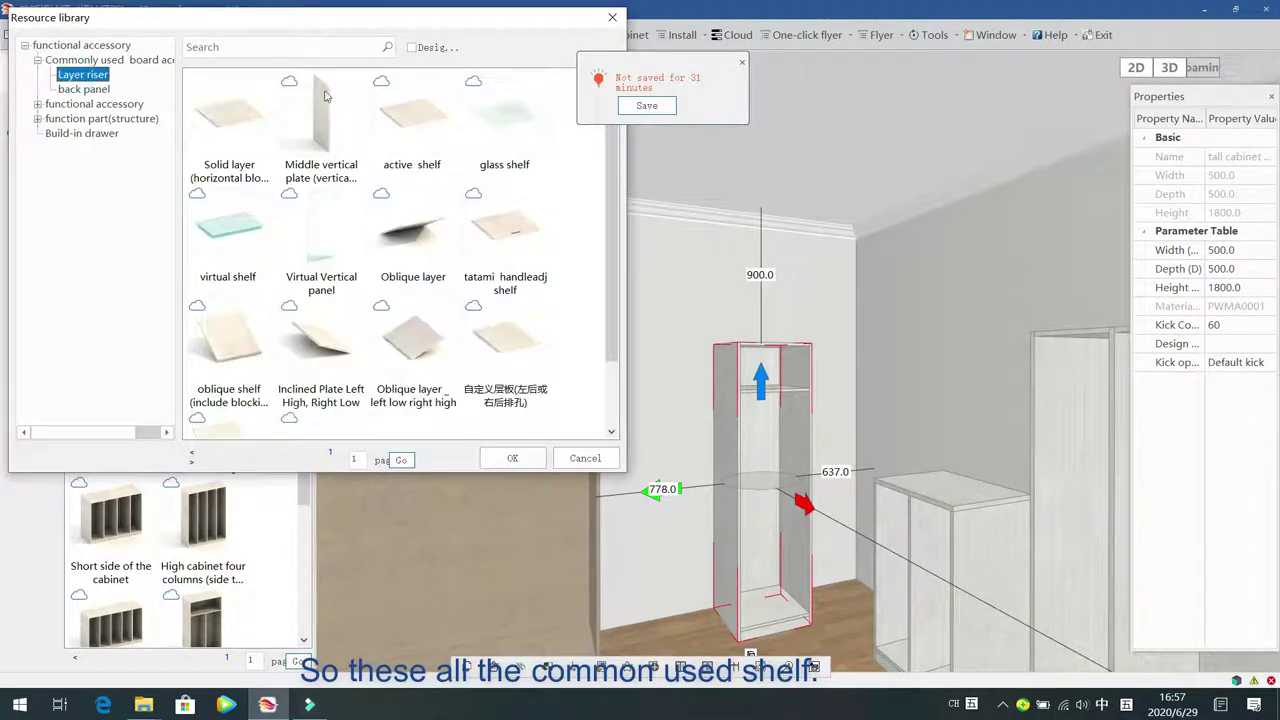
click(743, 63)
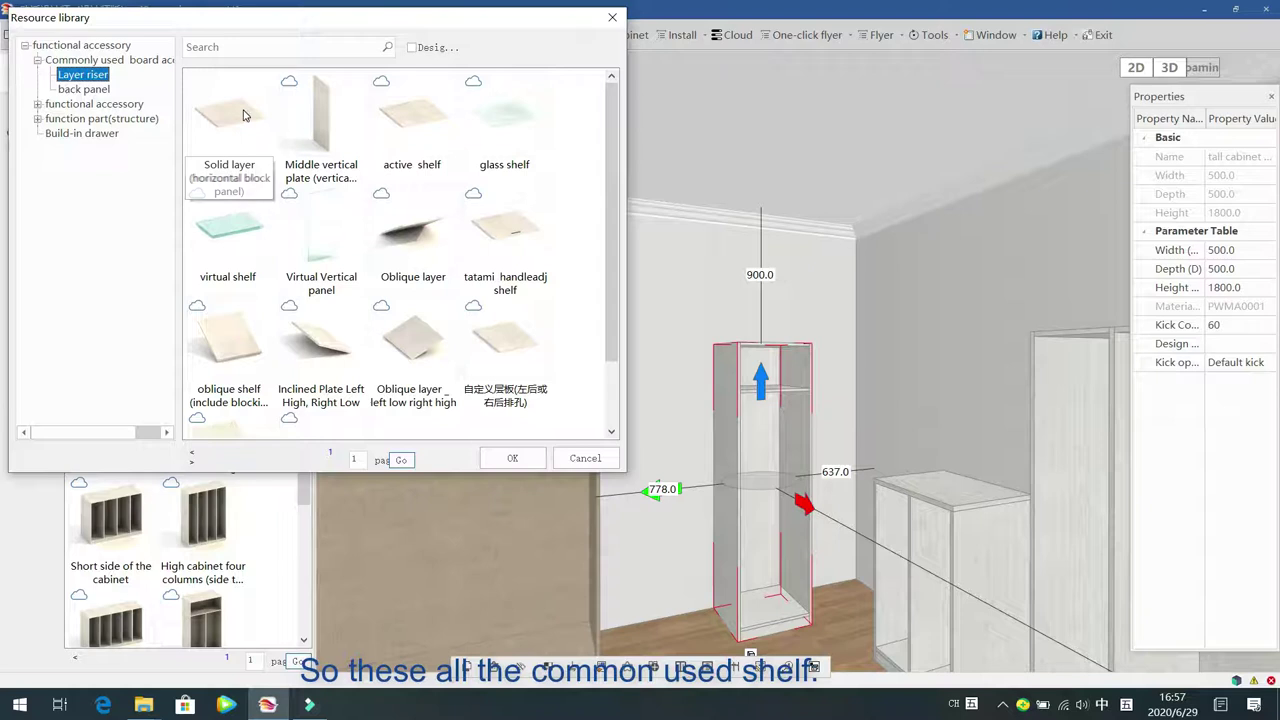
Insert a glass shelf about 216 mm below the solid shelf and an Oblique layer about 262 mm below the glass shelf
click(238, 128)
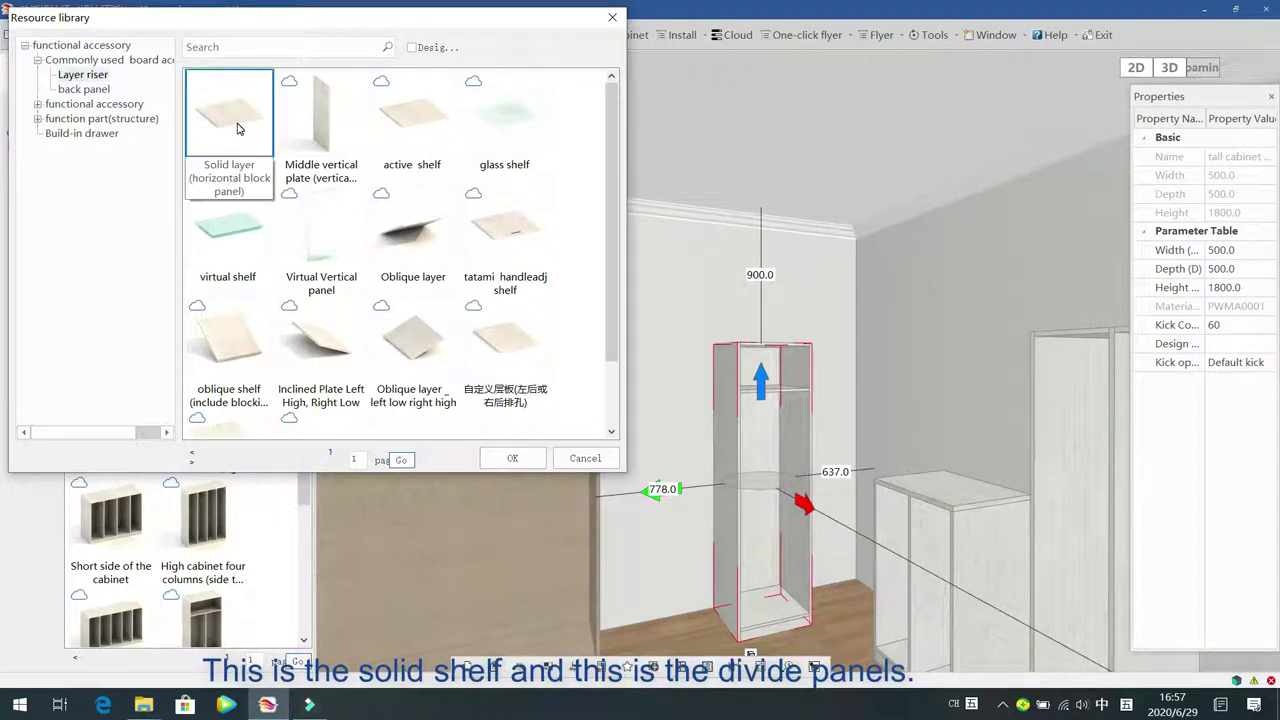
click(320, 134)
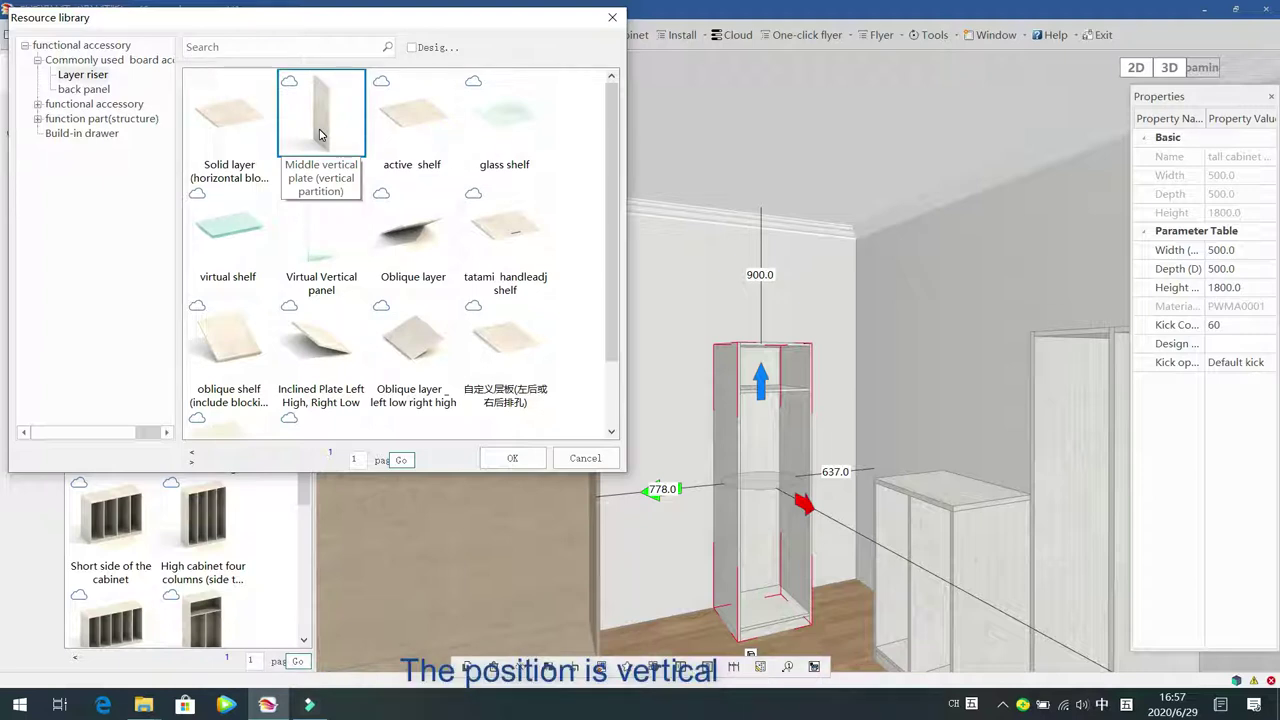
click(410, 137)
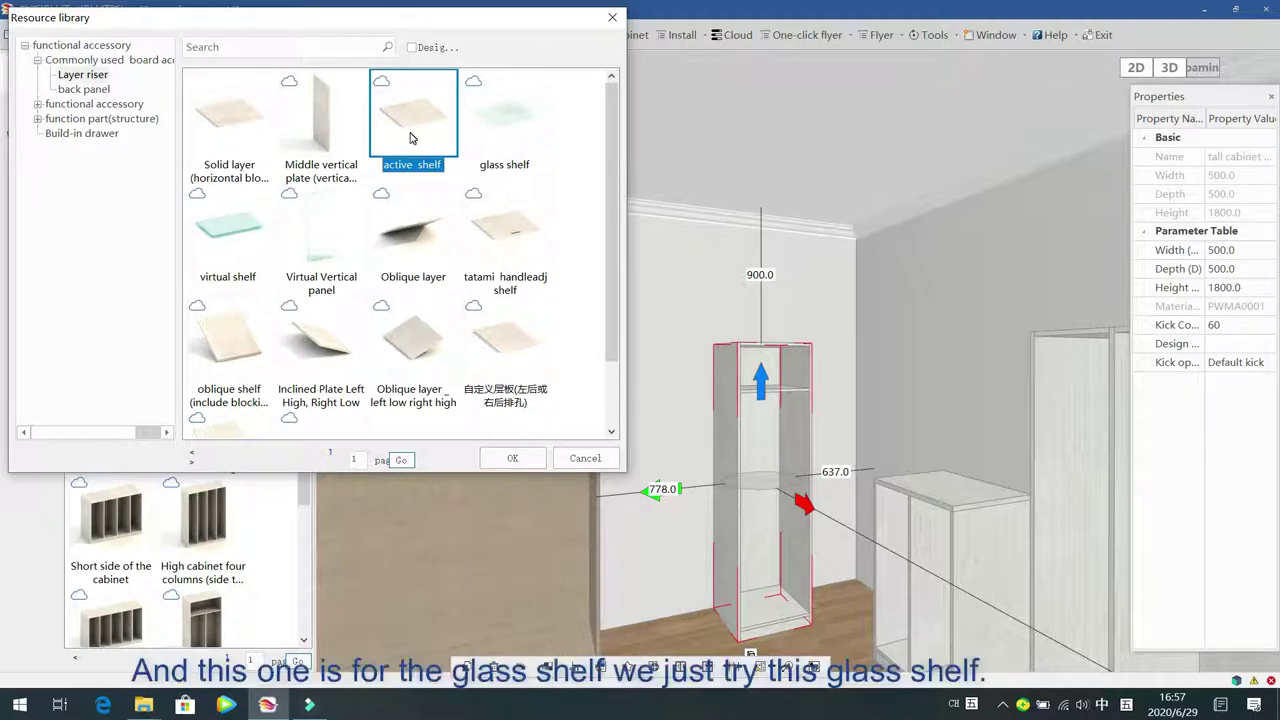
click(493, 129)
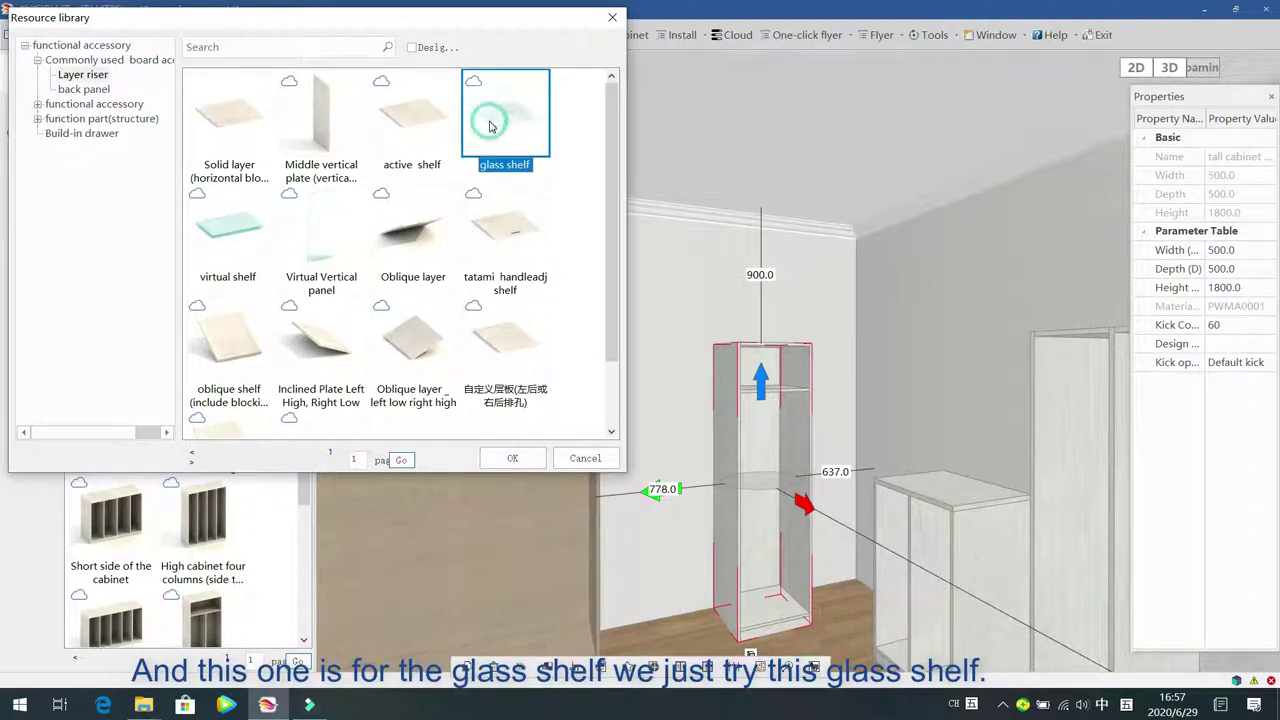
double_click(507, 118)
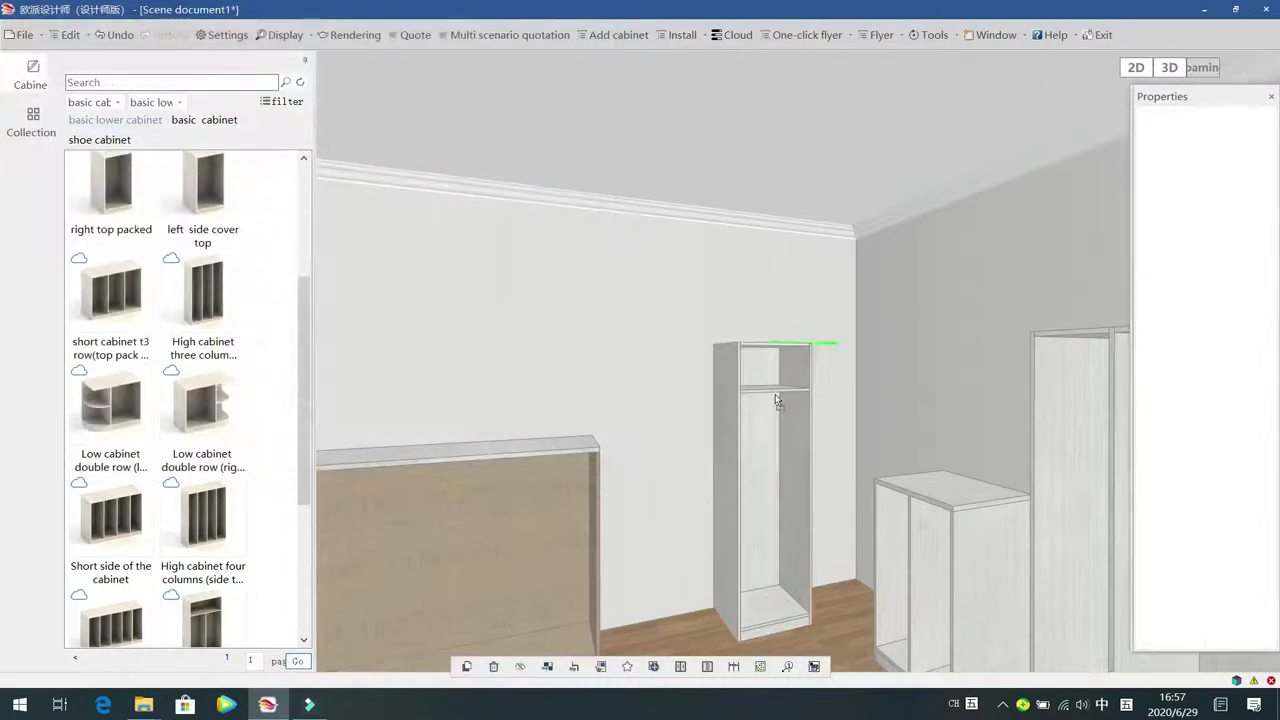
click(770, 423)
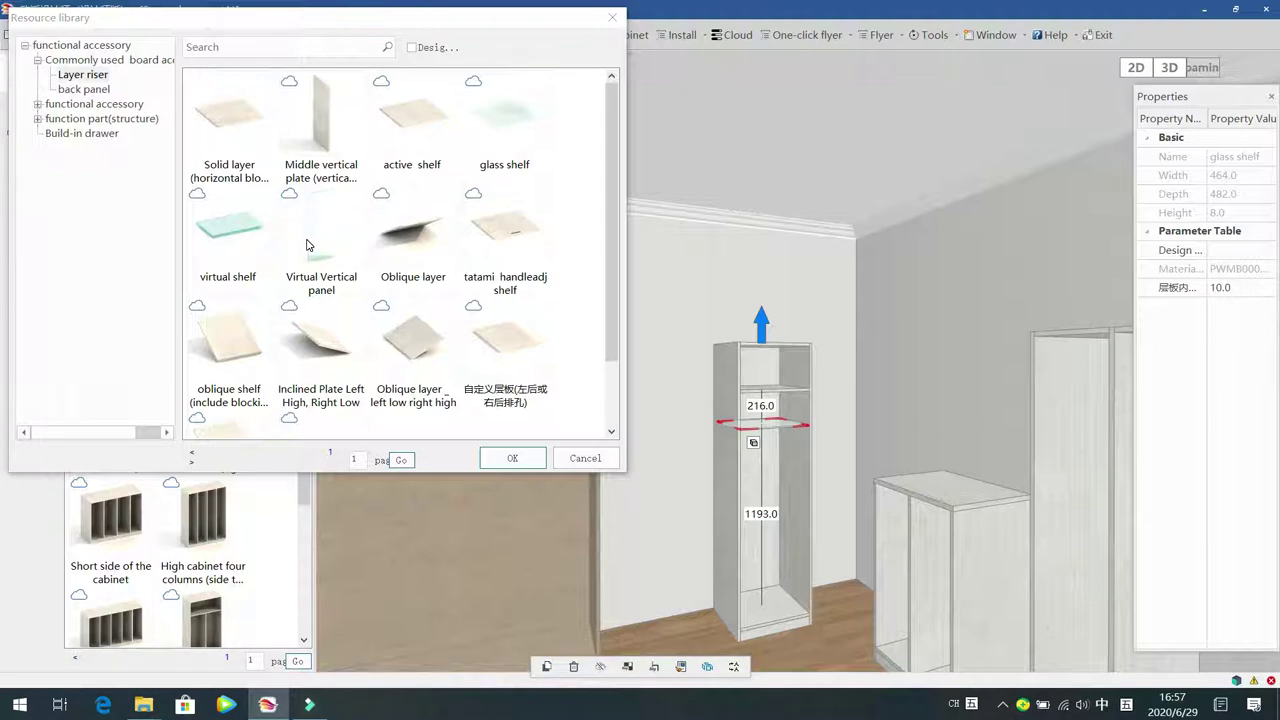
double_click(396, 243)
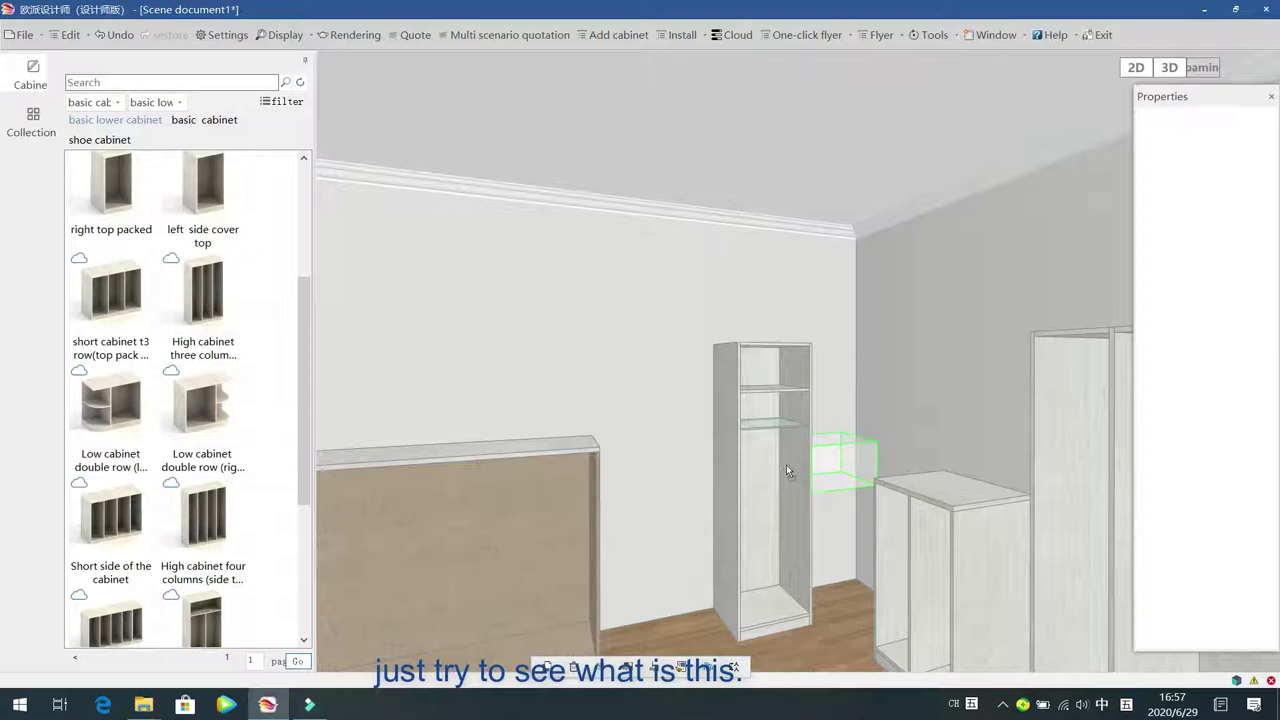
click(765, 475)
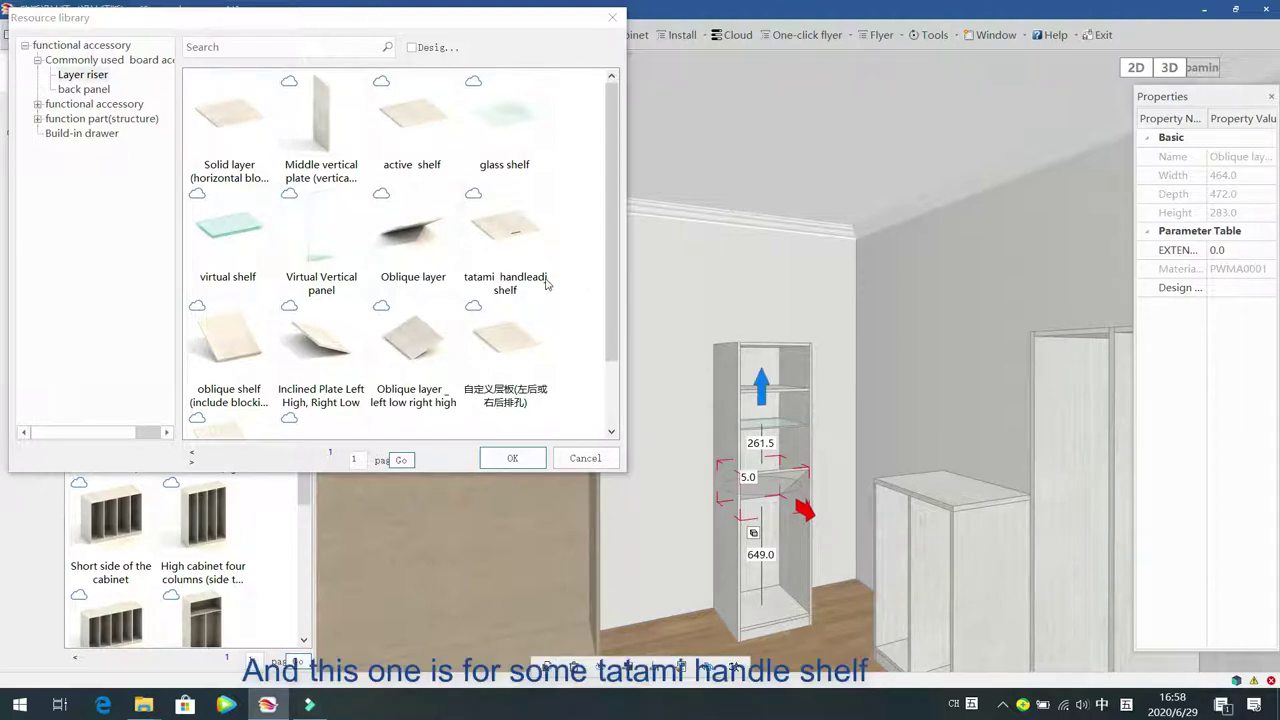
Insert a tatami handle shelf about 257 mm below the oblique layer in the tall cabinet, and close the component library
click(511, 231)
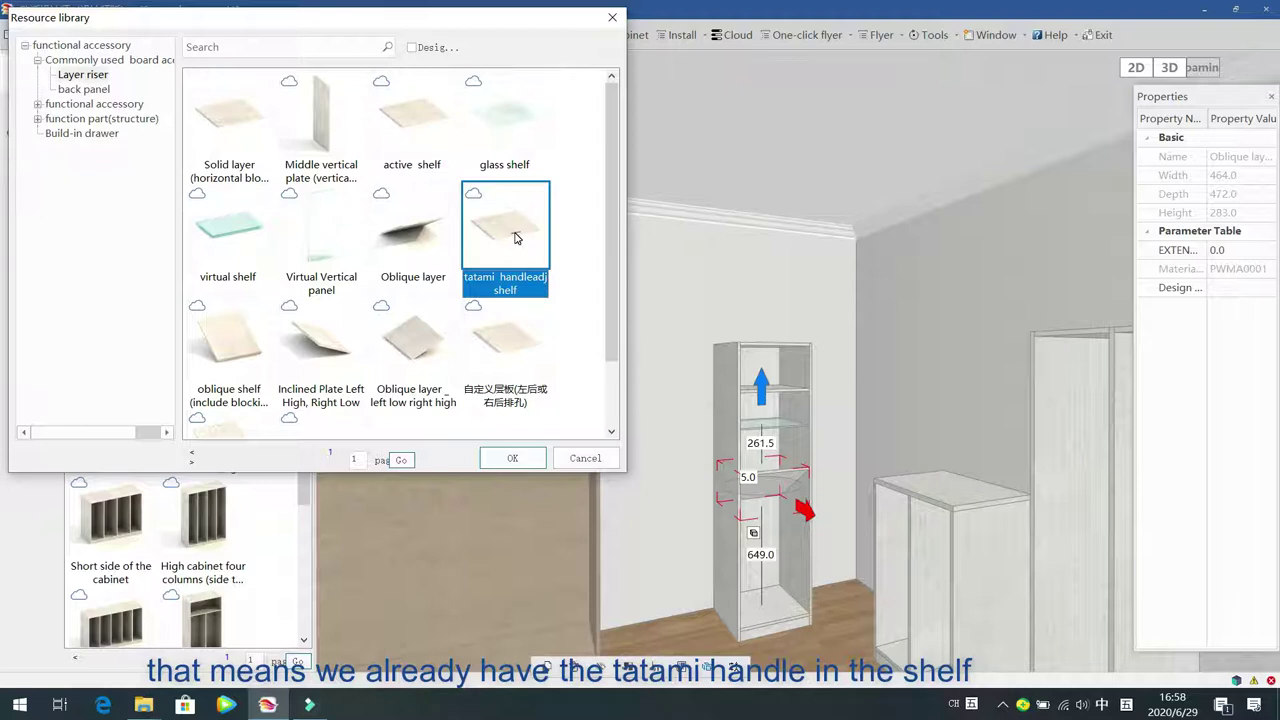
double_click(495, 218)
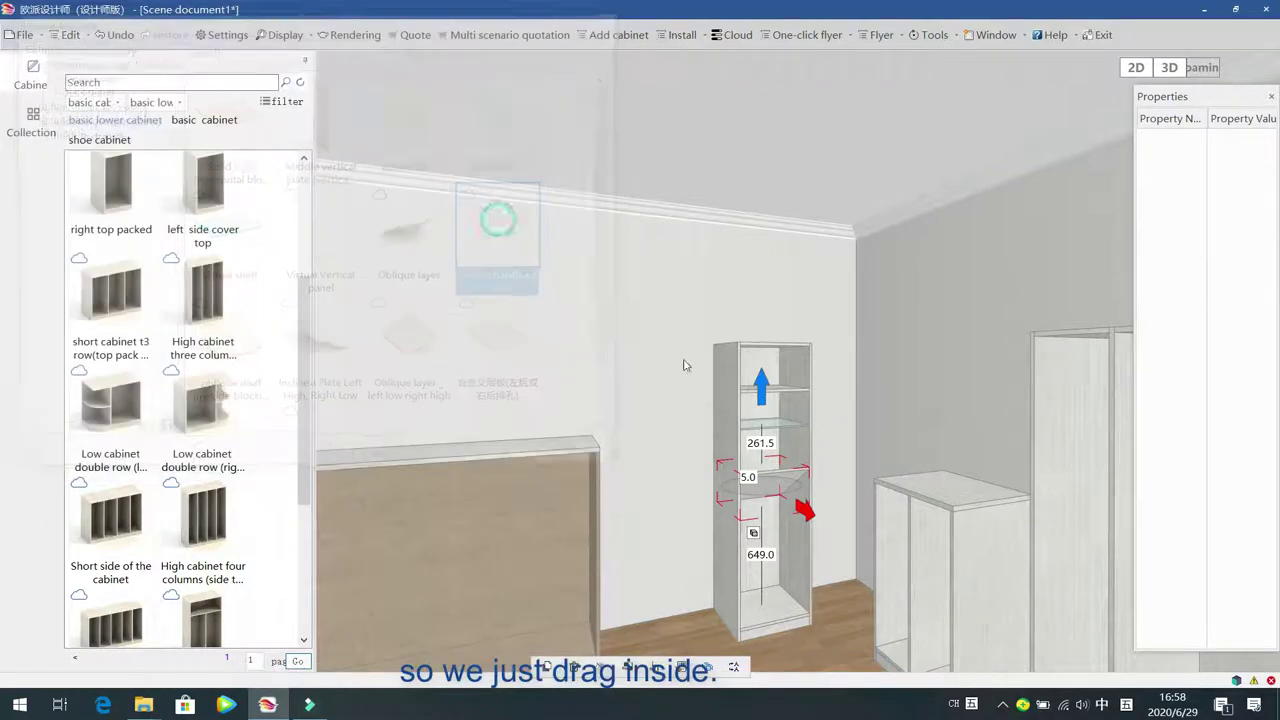
click(785, 535)
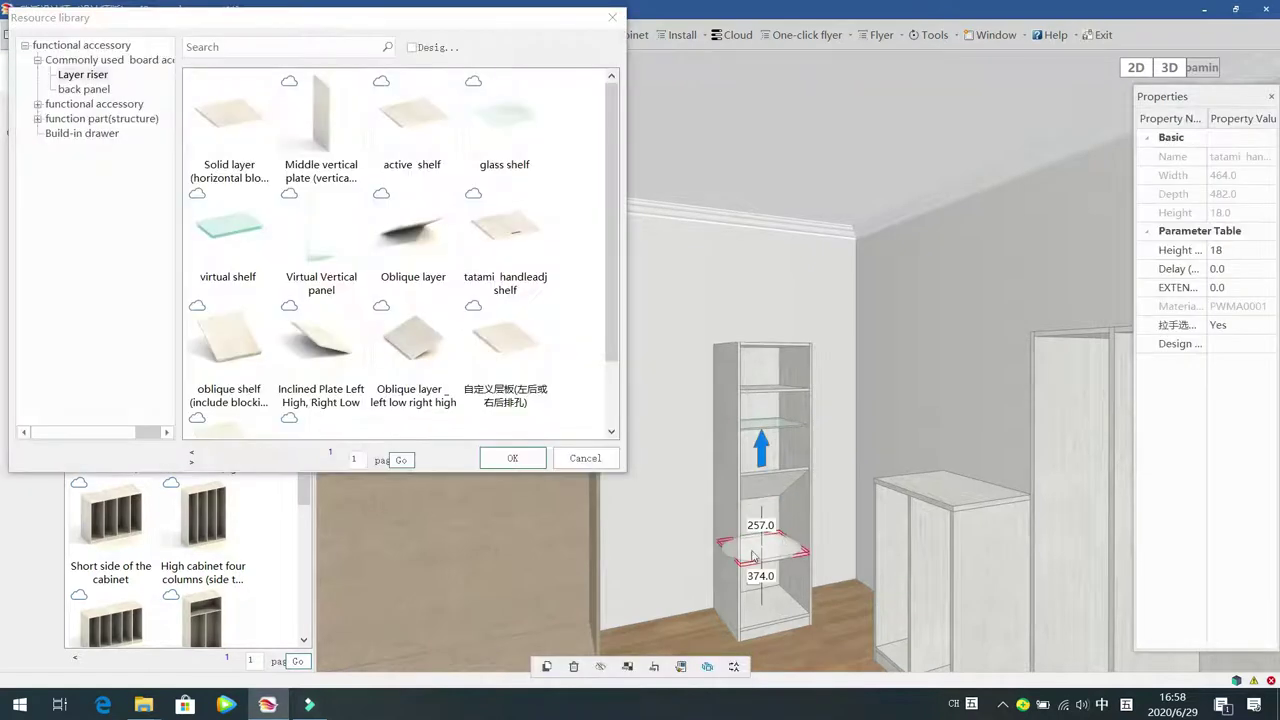
click(585, 458)
drag(646, 323, 651, 457)
key(q)
key(w)
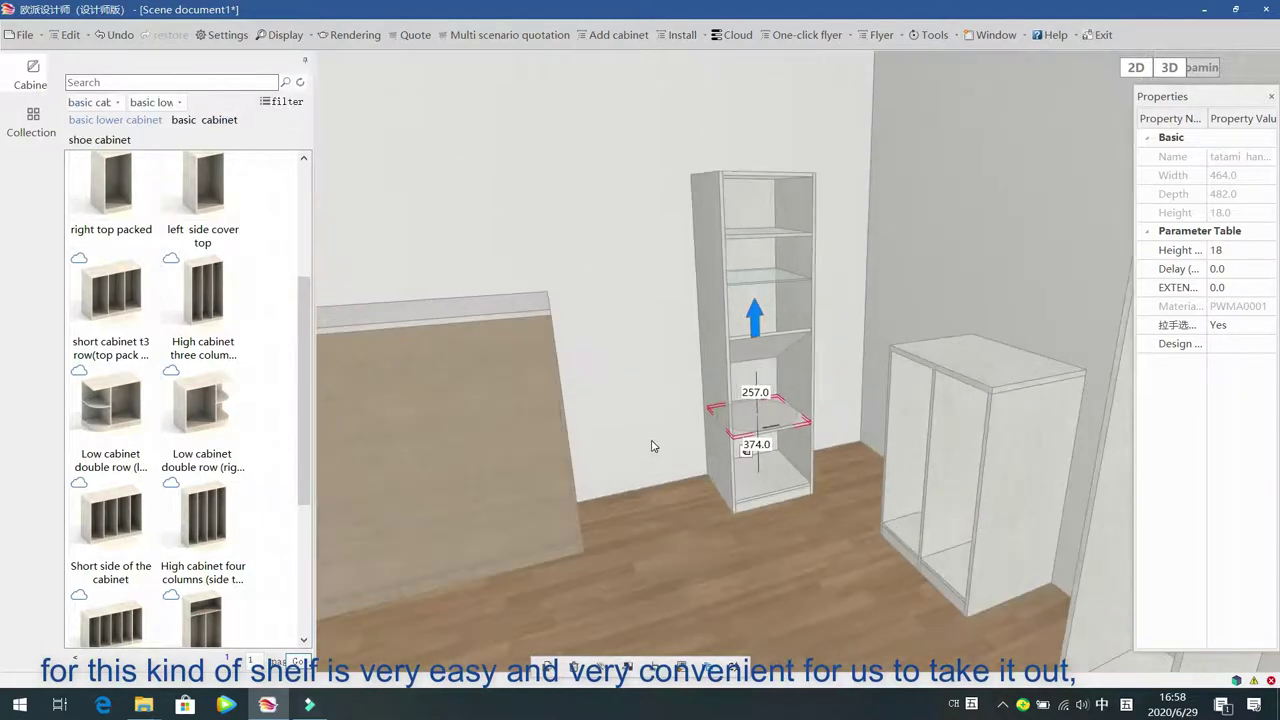
Delete the Oblique layer from the tall cabinet and open the cabinet's Layer riser components
click(641, 394)
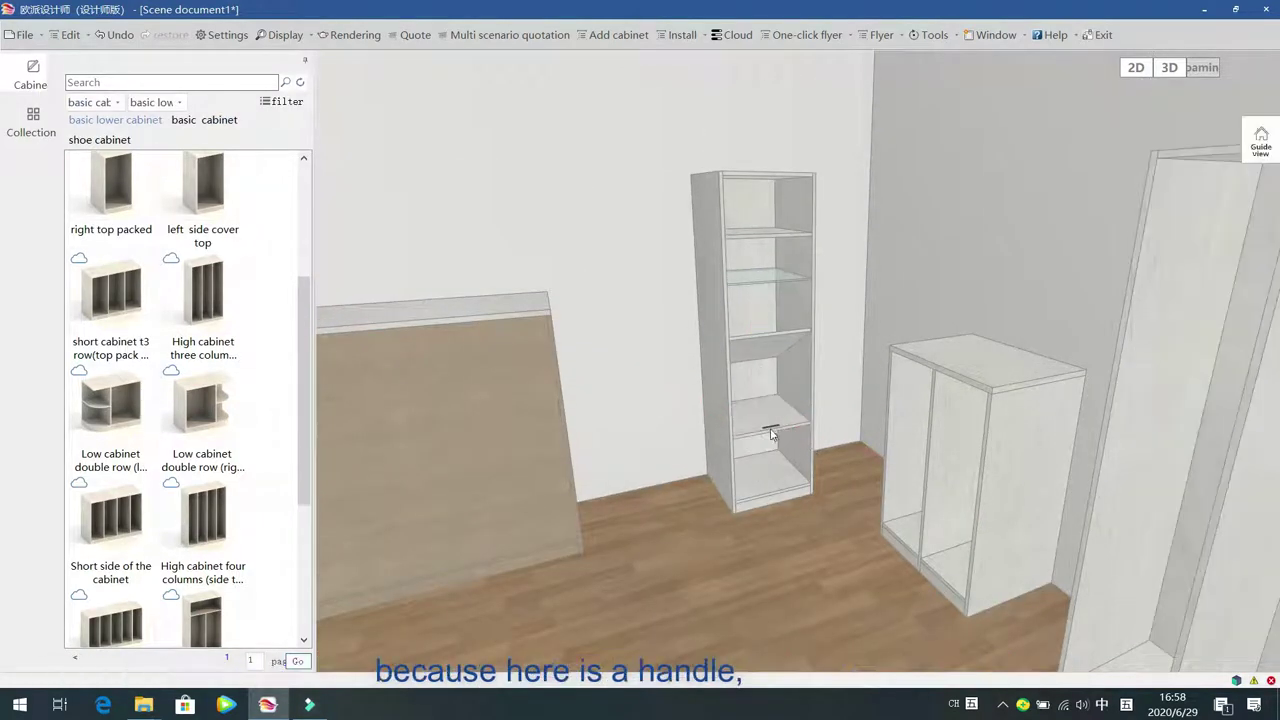
click(779, 342)
click(781, 349)
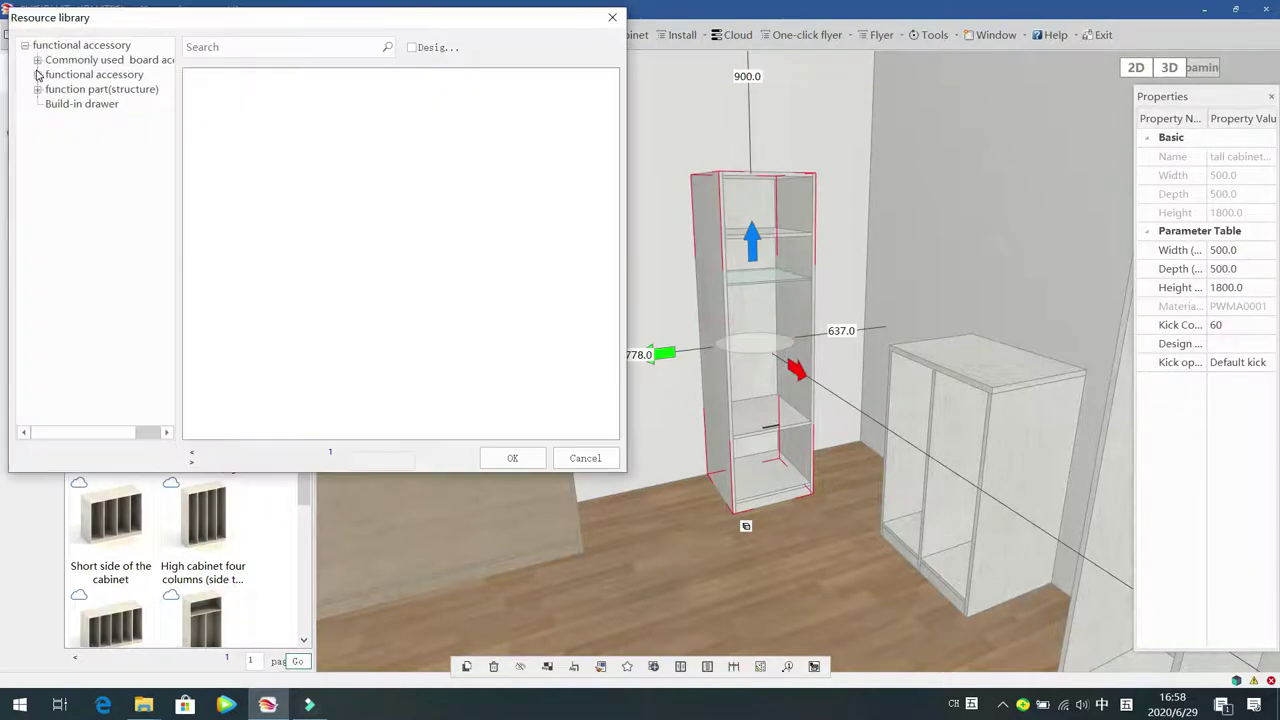
double_click(50, 60)
click(76, 76)
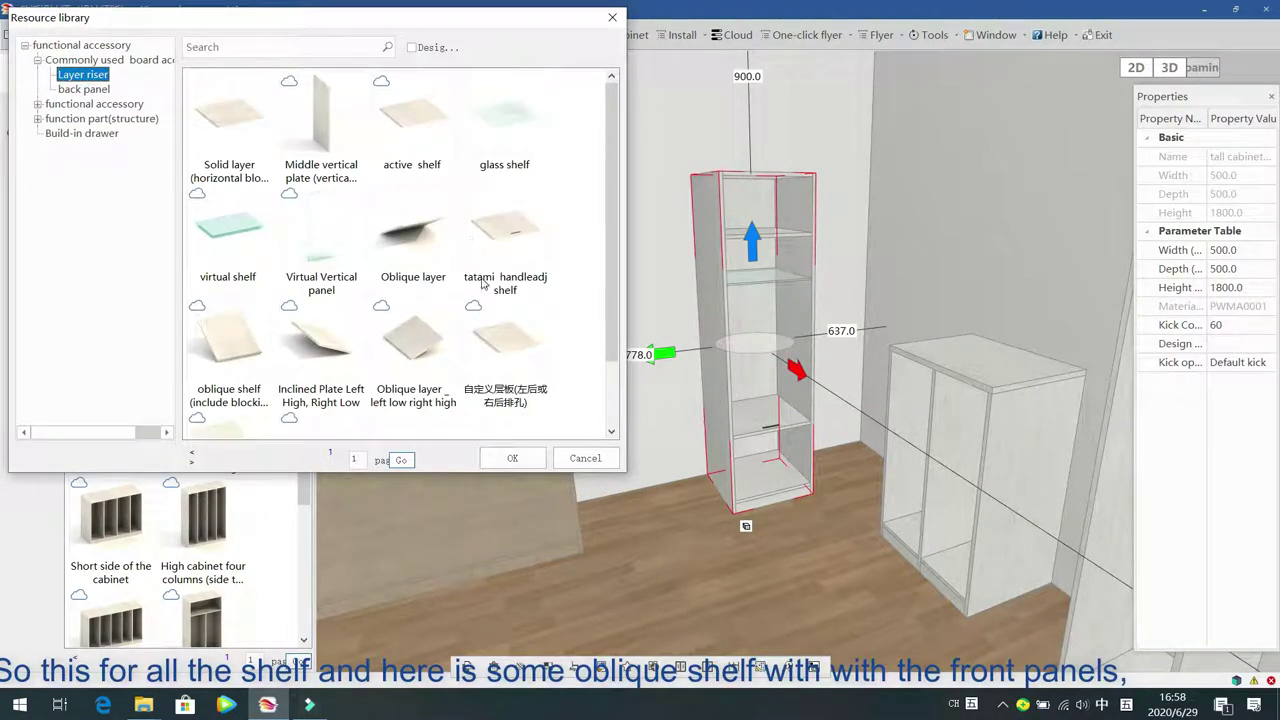
Insert an oblique shelf (include blocking panel) about 370 mm below the glass shelf in the tall cabinet
click(490, 245)
click(252, 352)
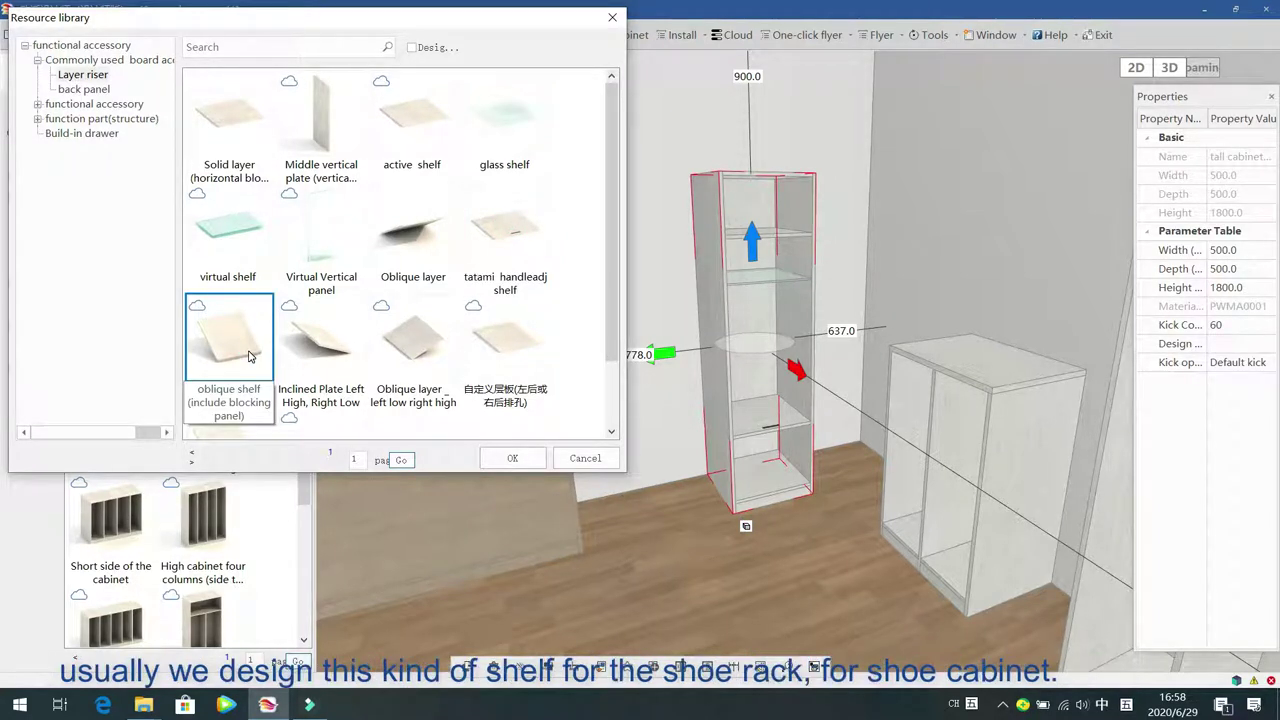
click(250, 354)
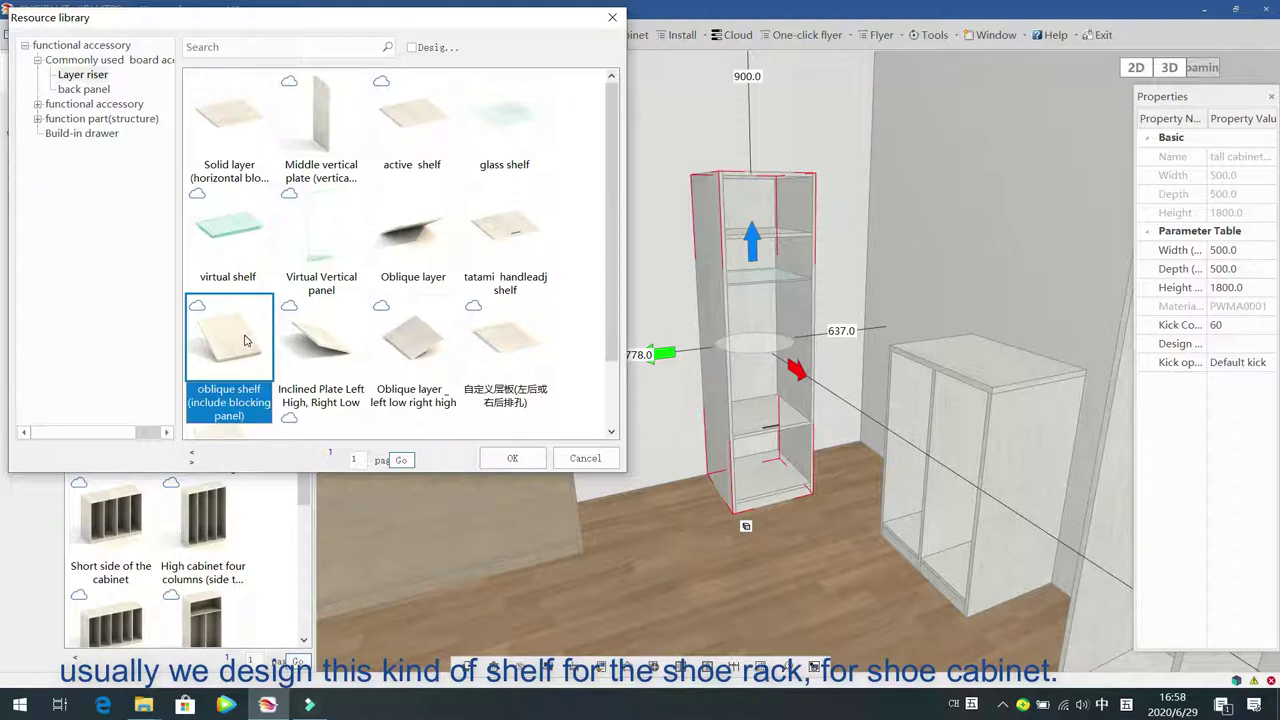
mouse_move(778, 372)
mouse_down()
mouse_move(782, 340)
mouse_move(770, 355)
mouse_up()
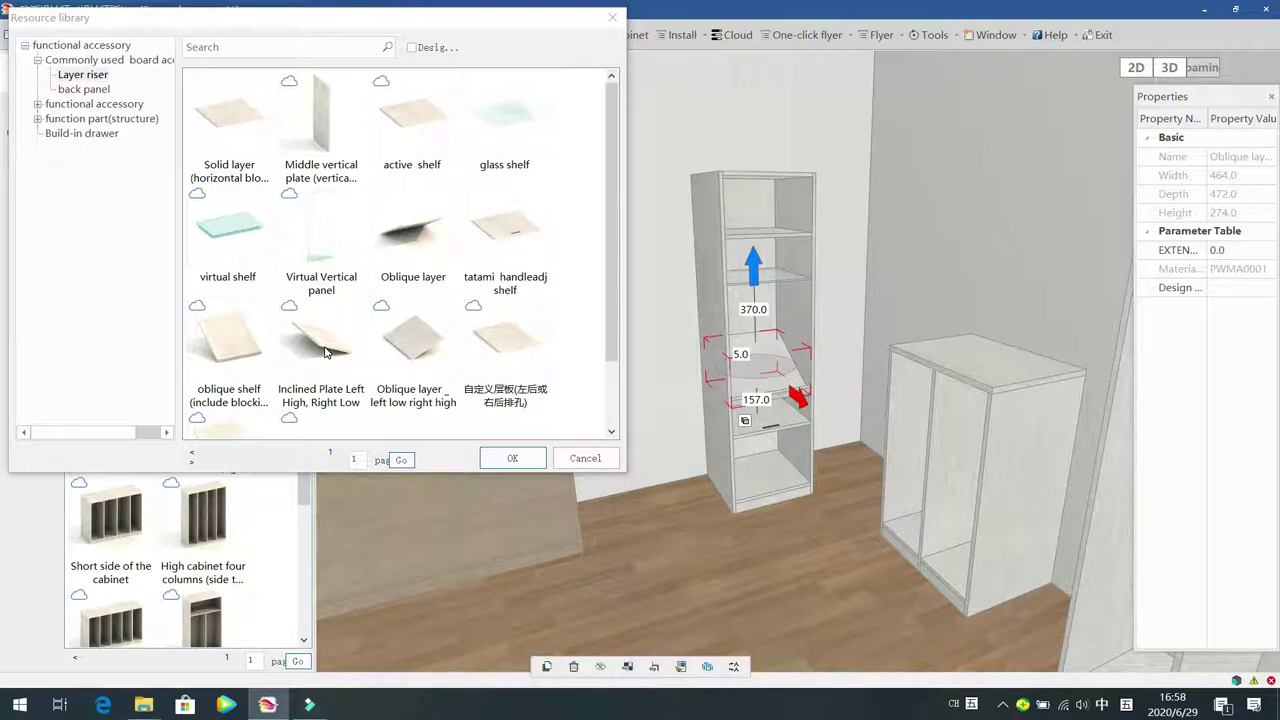
Replace the oblique shelf with an Inclined Plate Left High, Right Low about 457 mm below the glass shelf
key(Delete)
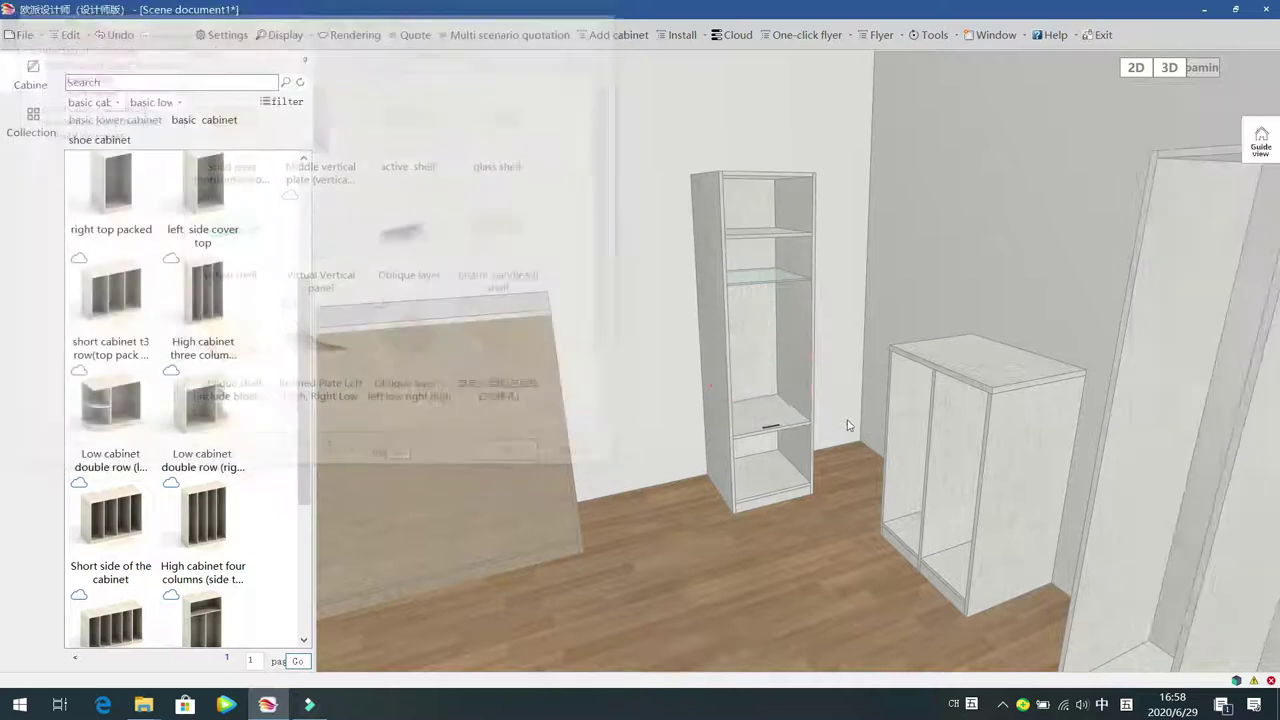
click(766, 311)
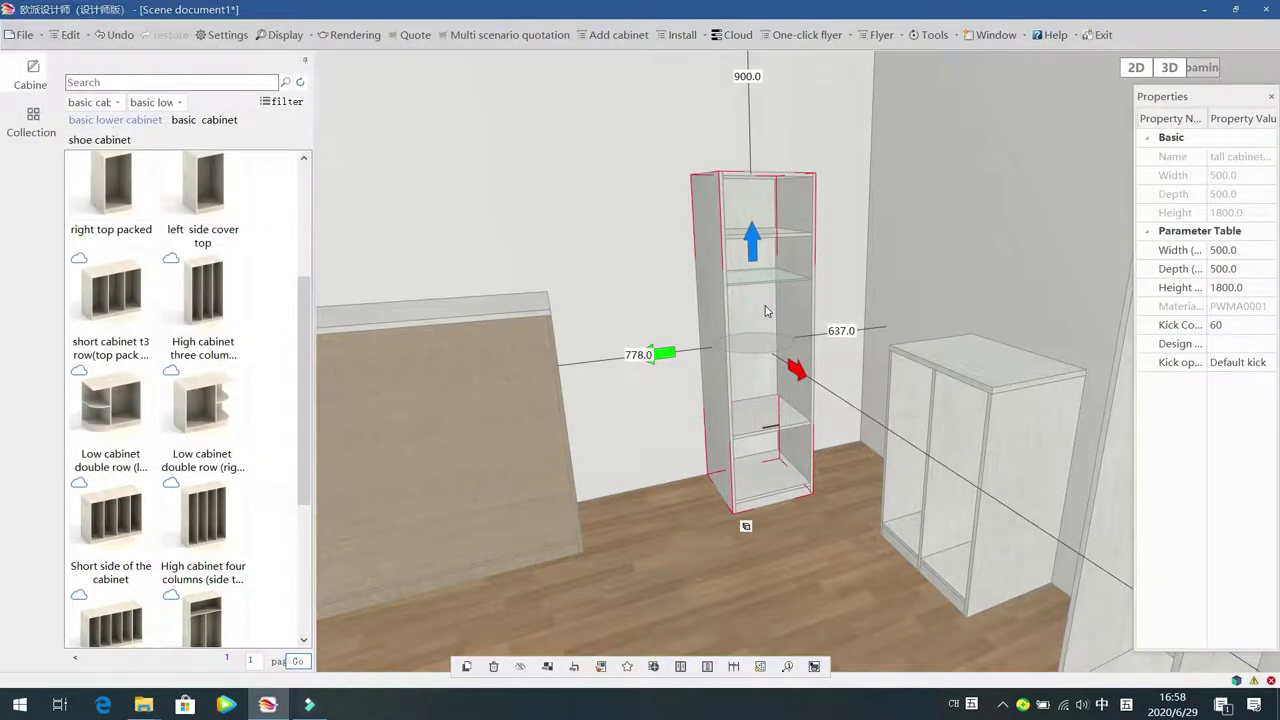
key(f)
click(37, 60)
click(82, 74)
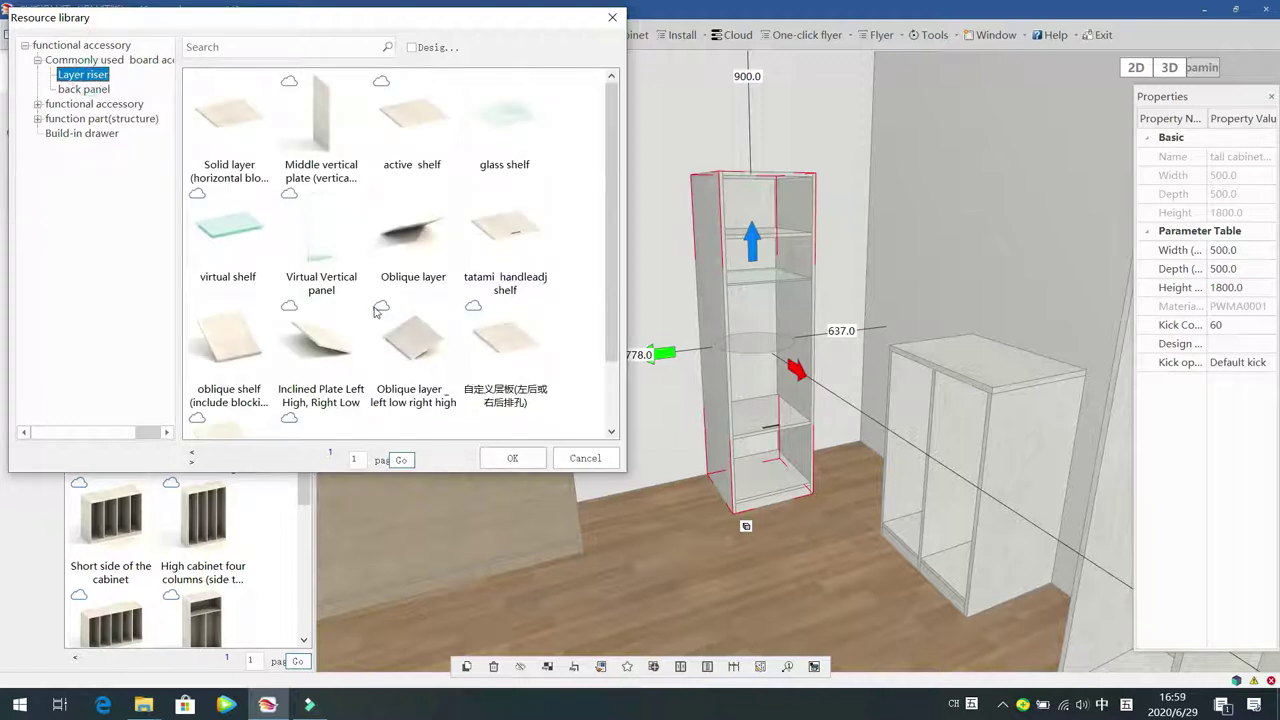
double_click(325, 355)
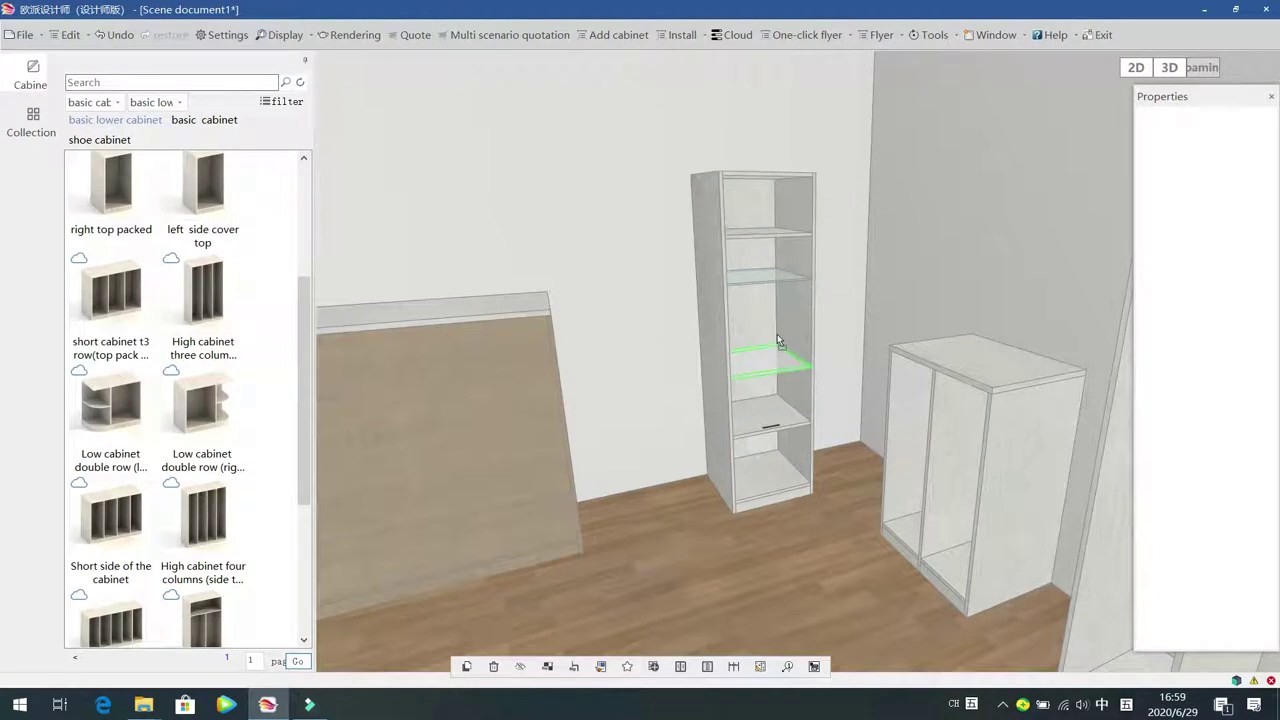
click(777, 334)
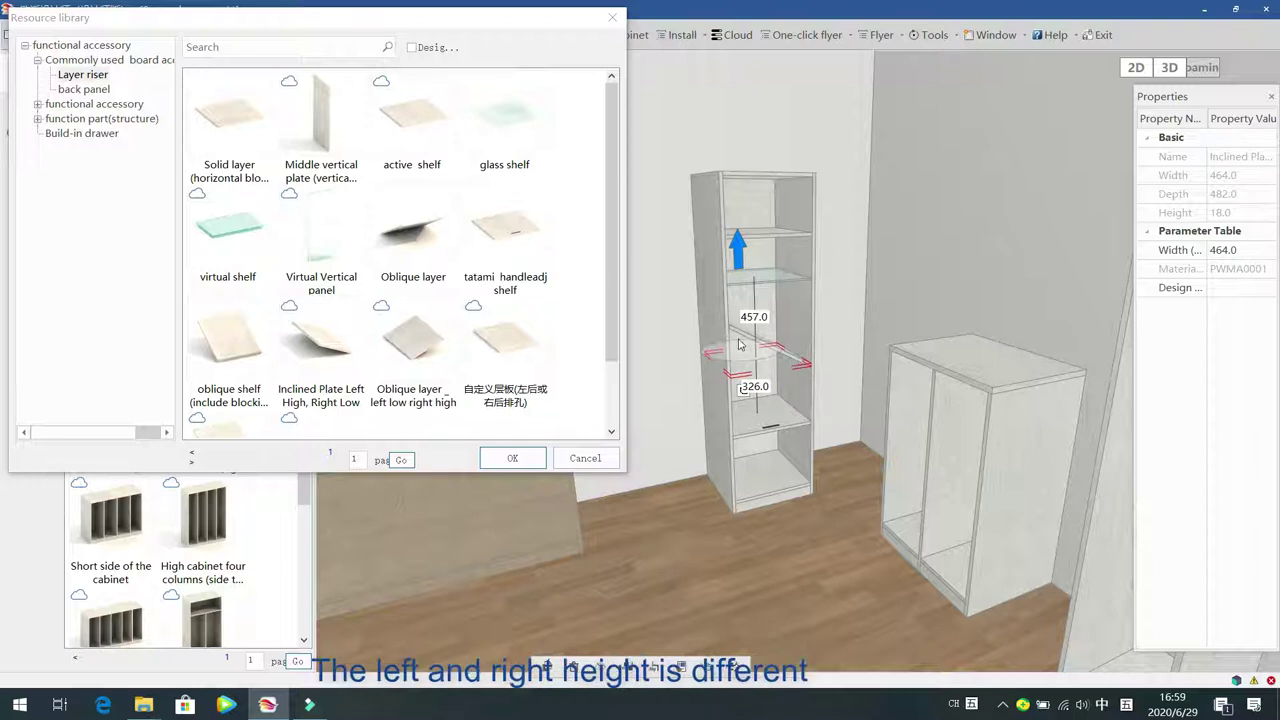
Insert the custom shelf 自定义层板(左后或右后排孔) about 264 mm below the tatami handle shelf and close the component library
click(417, 347)
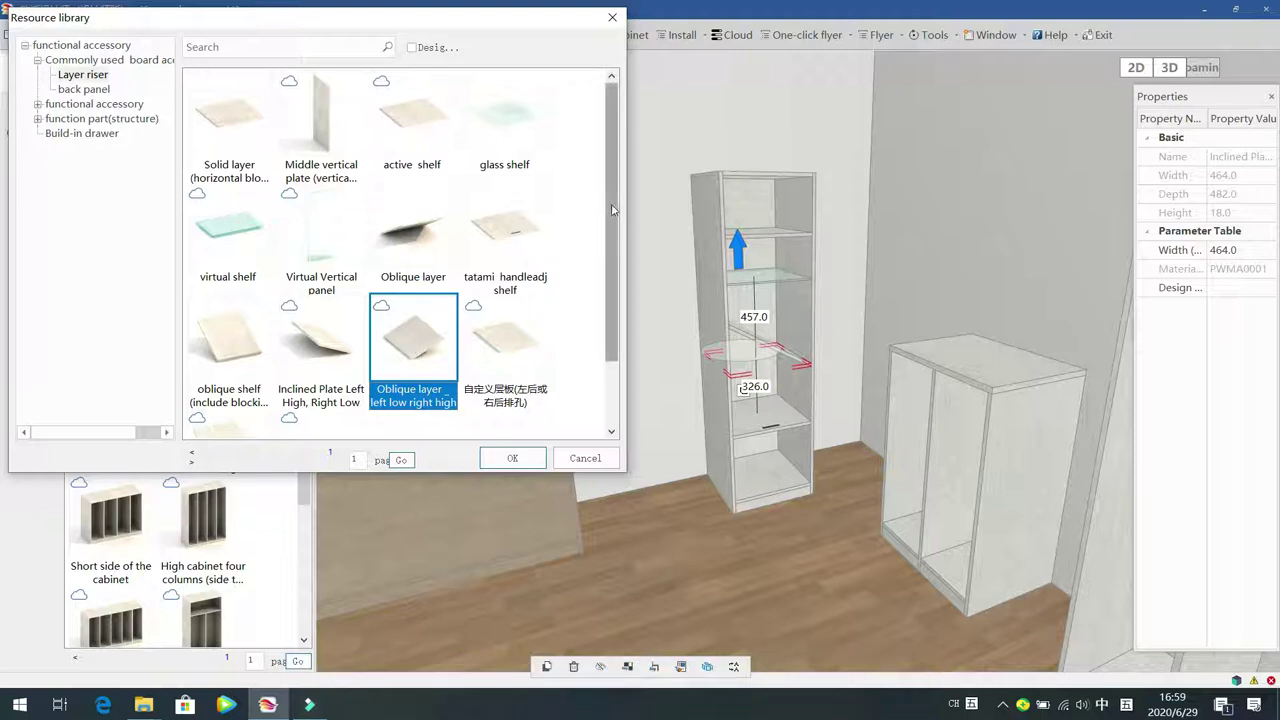
scroll(615, 212, down, 2)
click(512, 275)
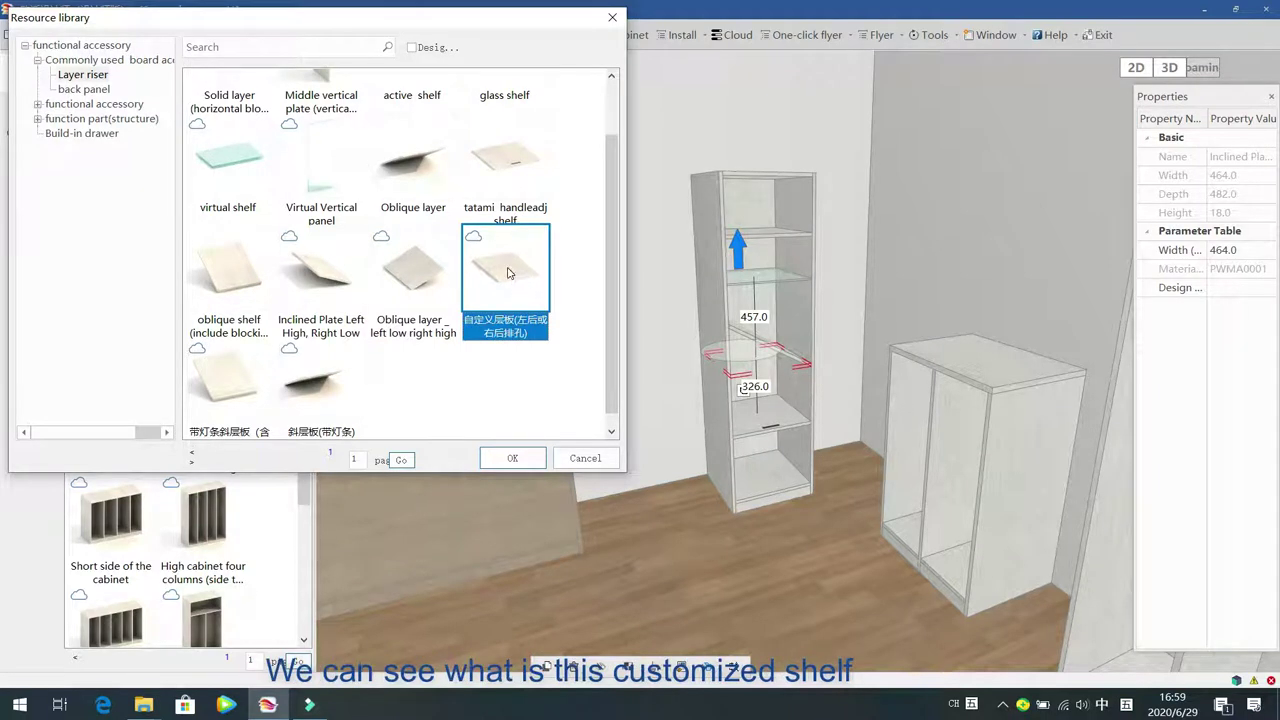
double_click(514, 277)
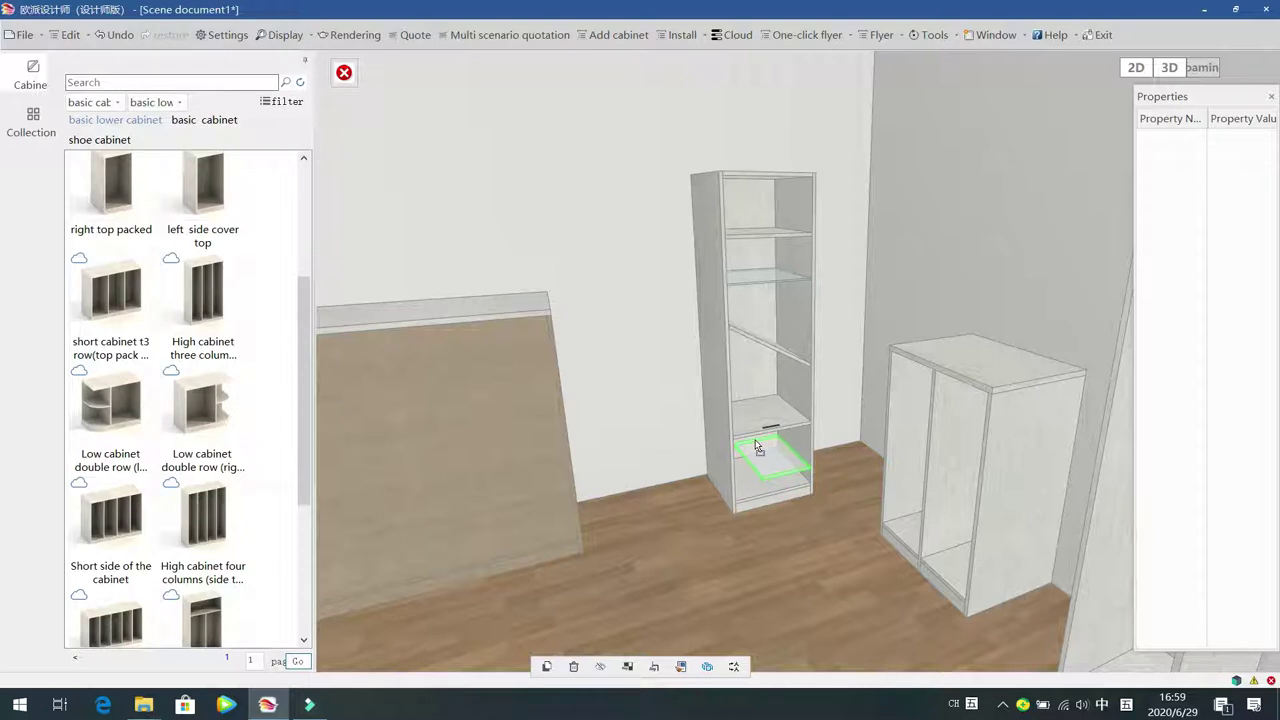
click(757, 447)
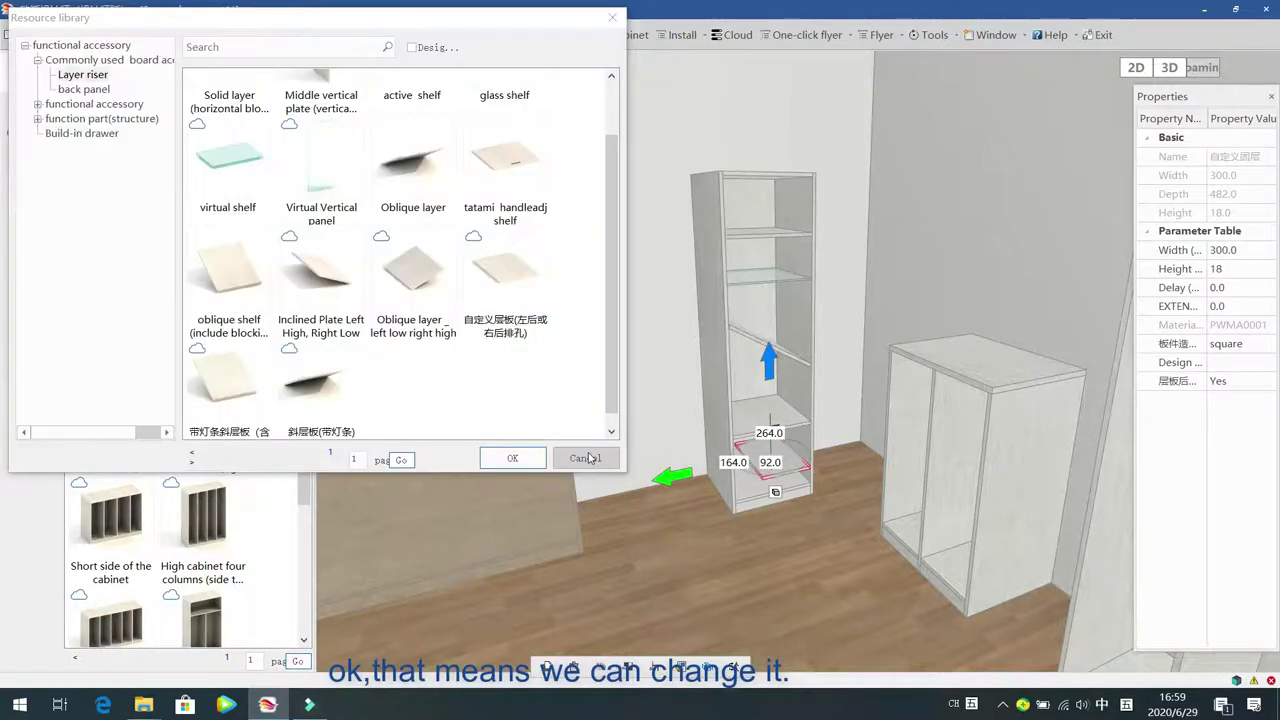
click(586, 458)
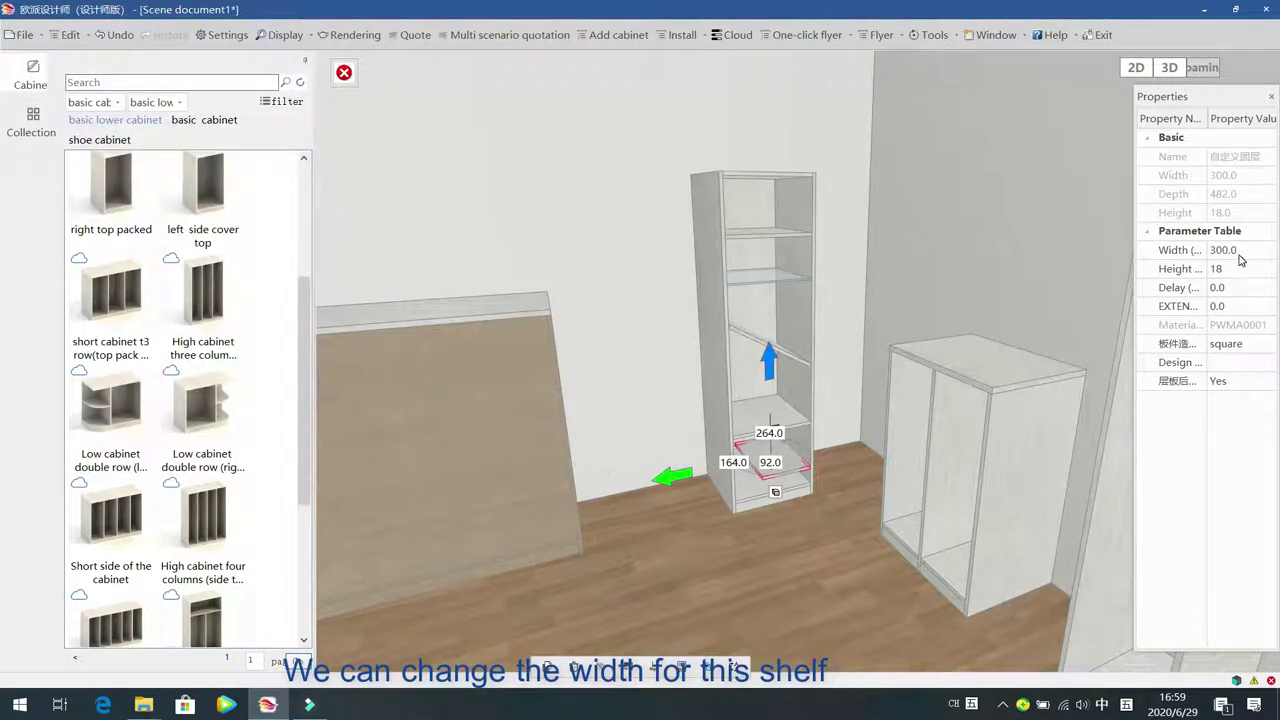
Compare the properties of the tatami handle shelf and the custom shelf, and inspect the process warnings for the inclined plate and back panel
click(759, 405)
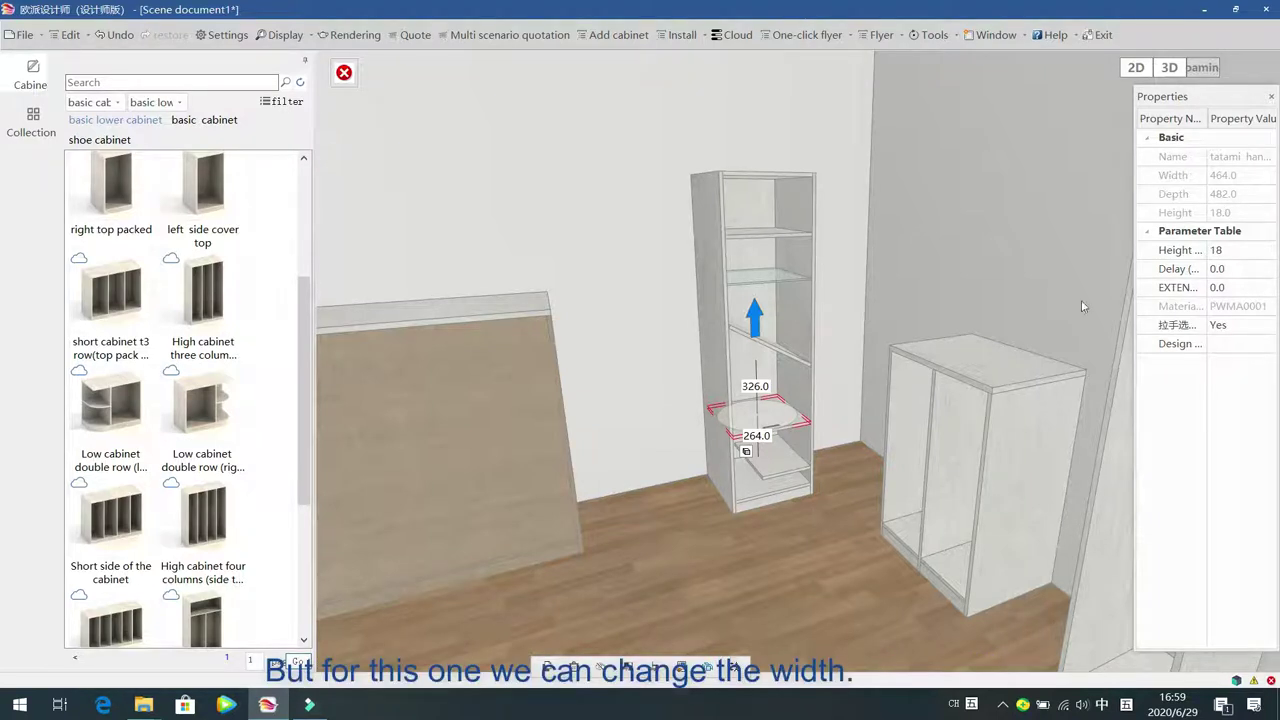
click(796, 470)
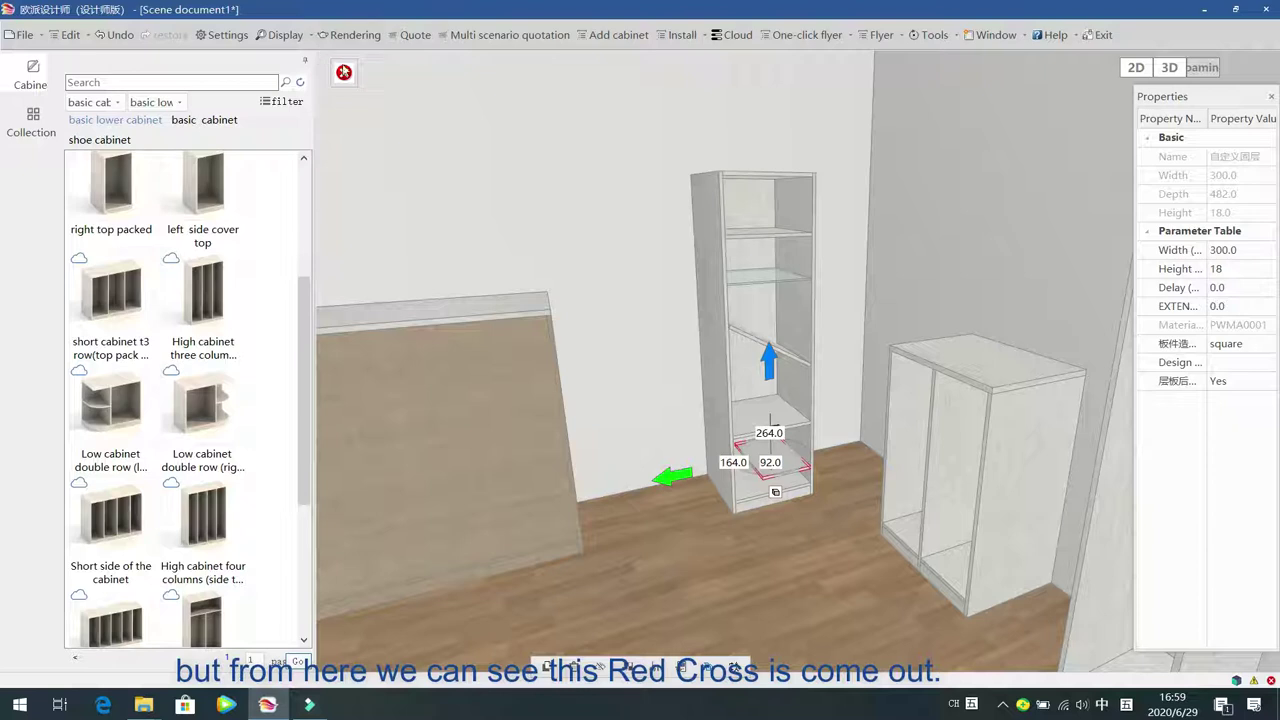
click(344, 72)
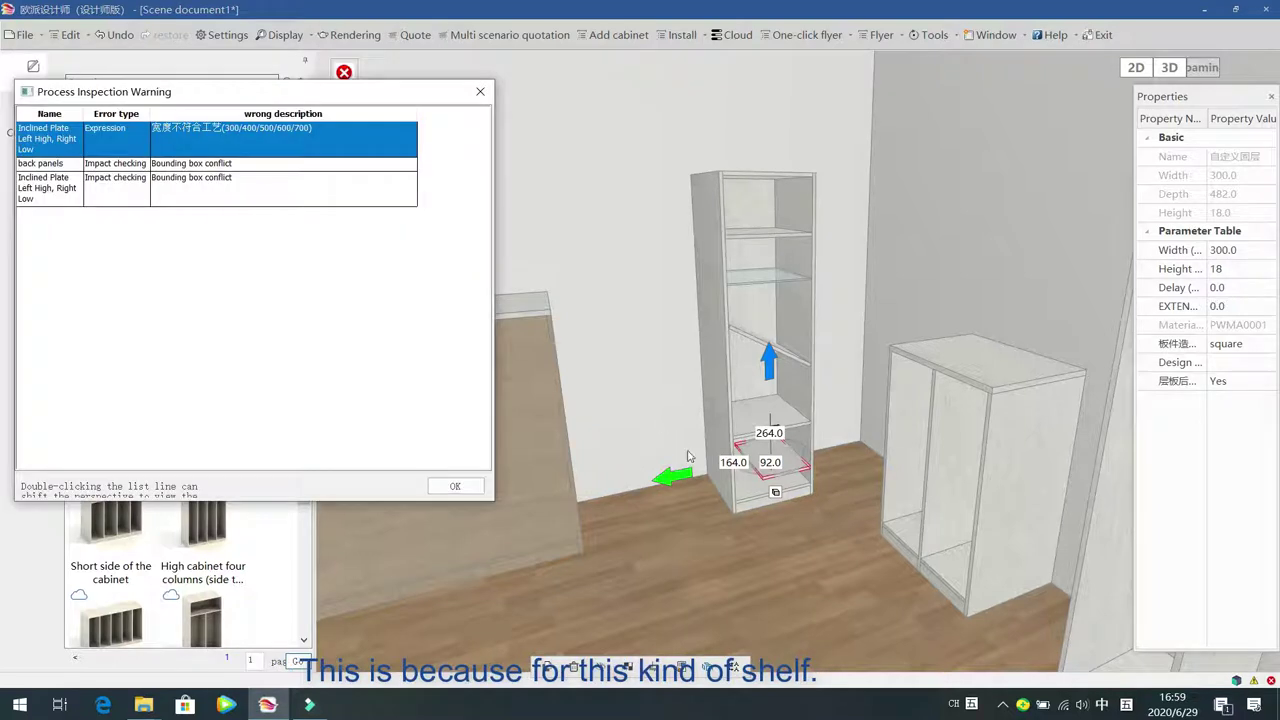
click(345, 137)
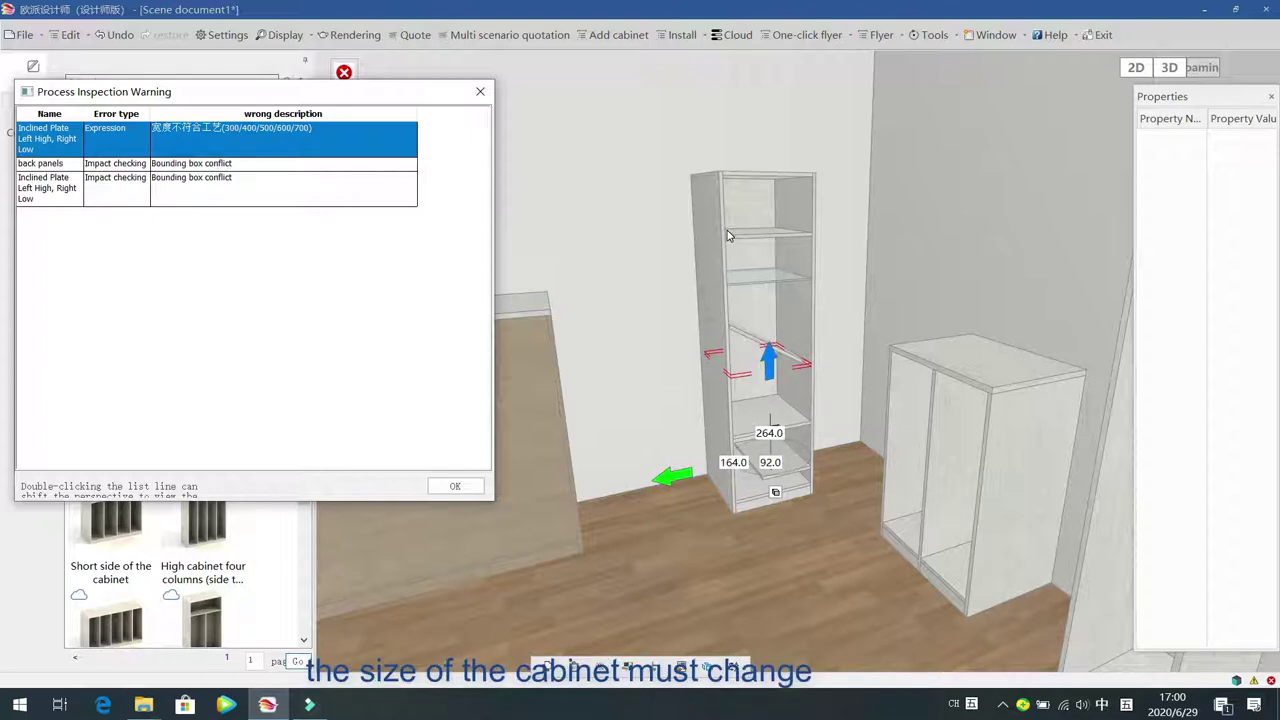
click(257, 164)
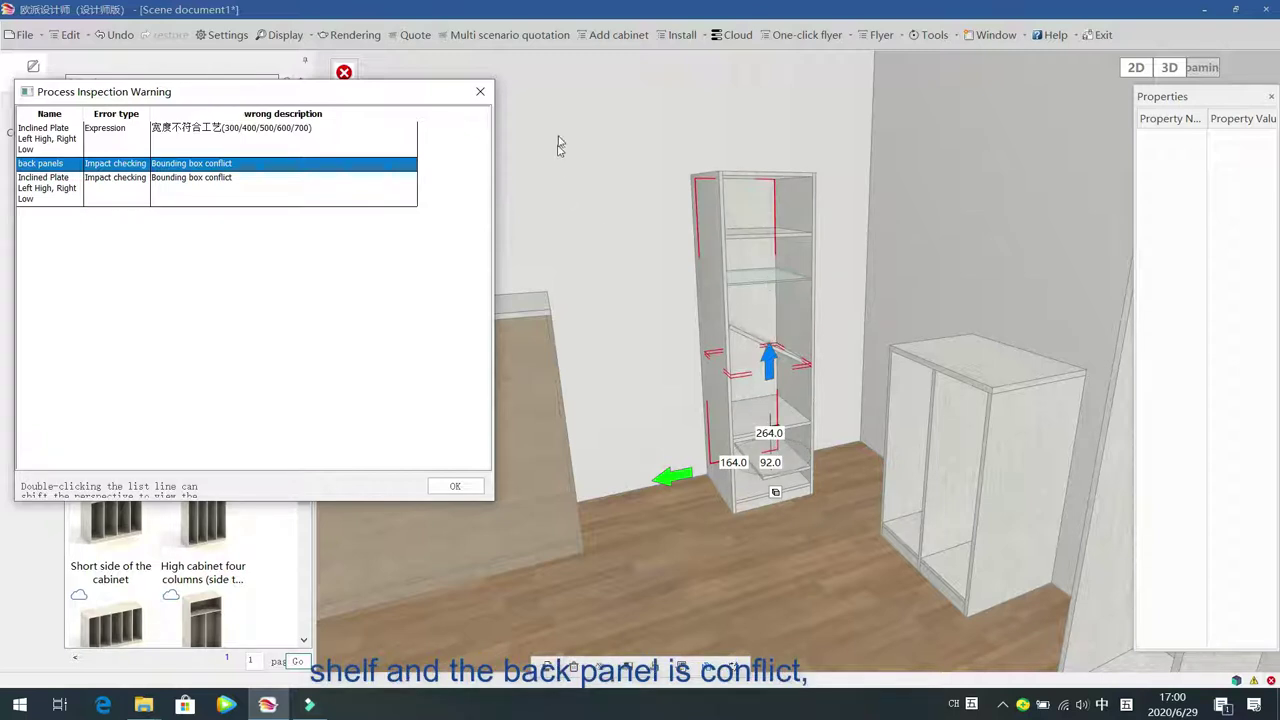
click(481, 91)
Delete the inclined plate from the tall cabinet
click(642, 285)
click(779, 348)
key(Delete)
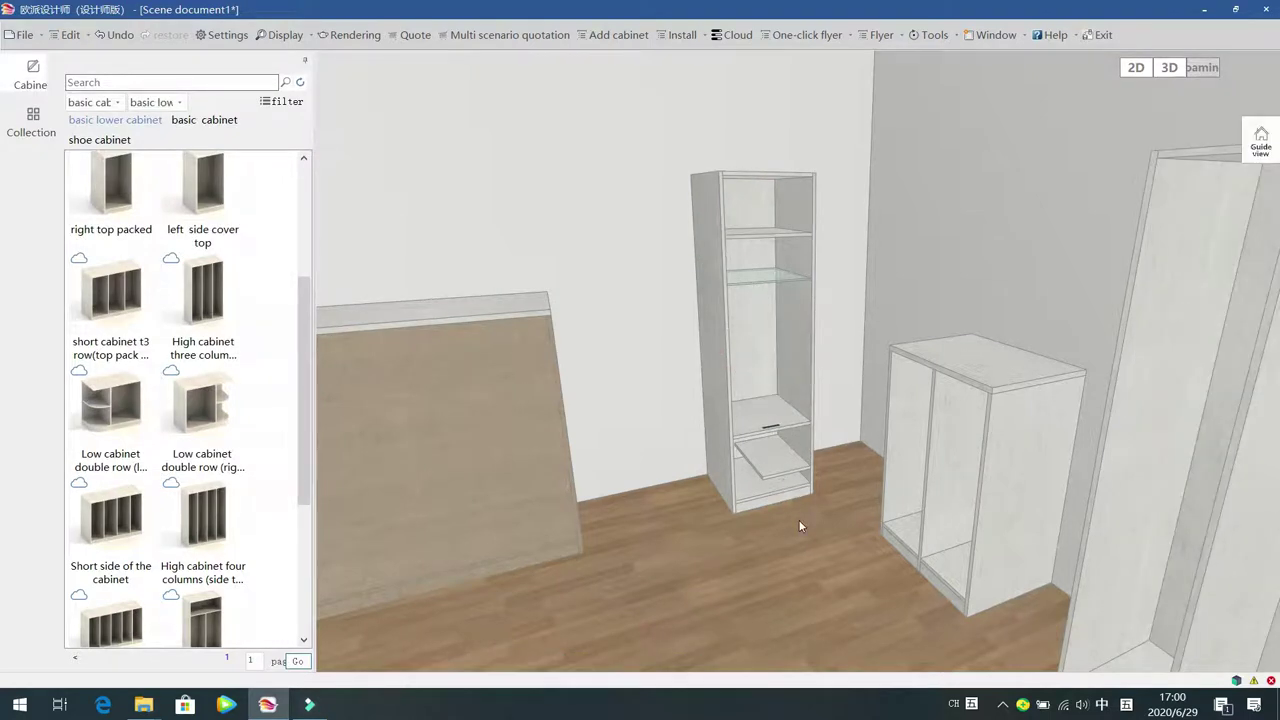
Review the Layer riser components for the tall cabinet, including Oblique layer left low right high
double_click(766, 323)
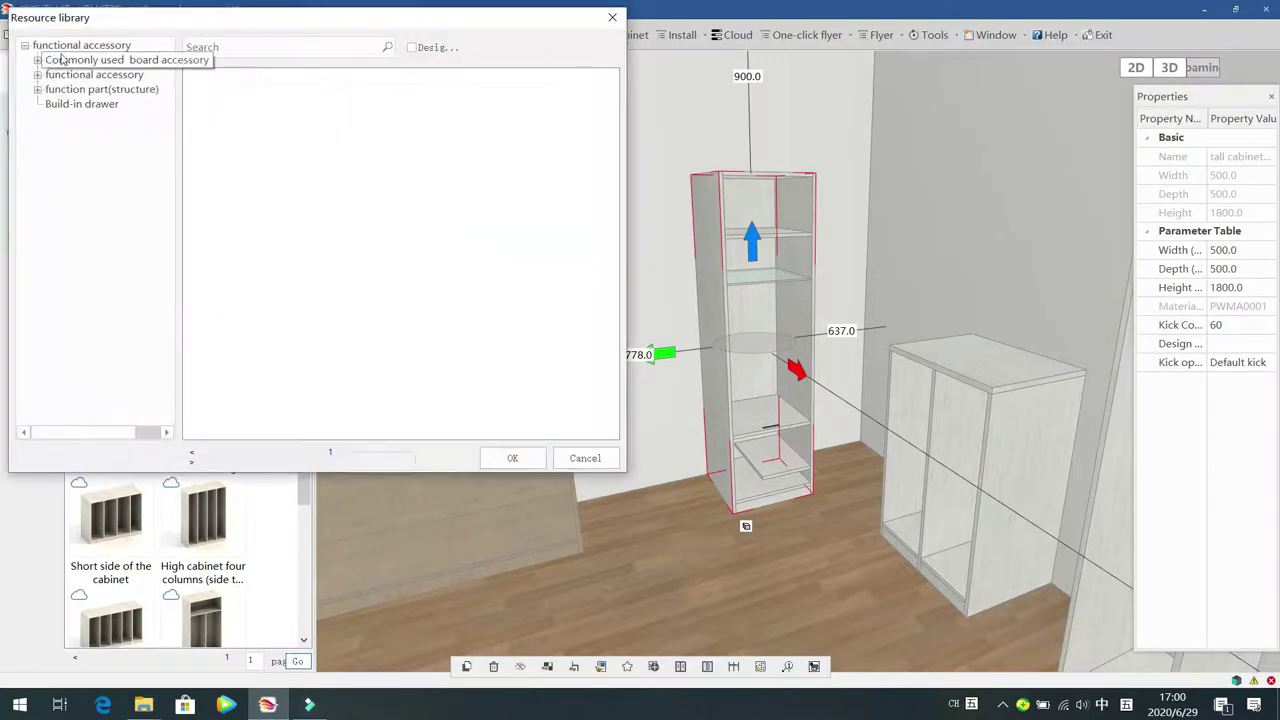
click(46, 60)
click(68, 78)
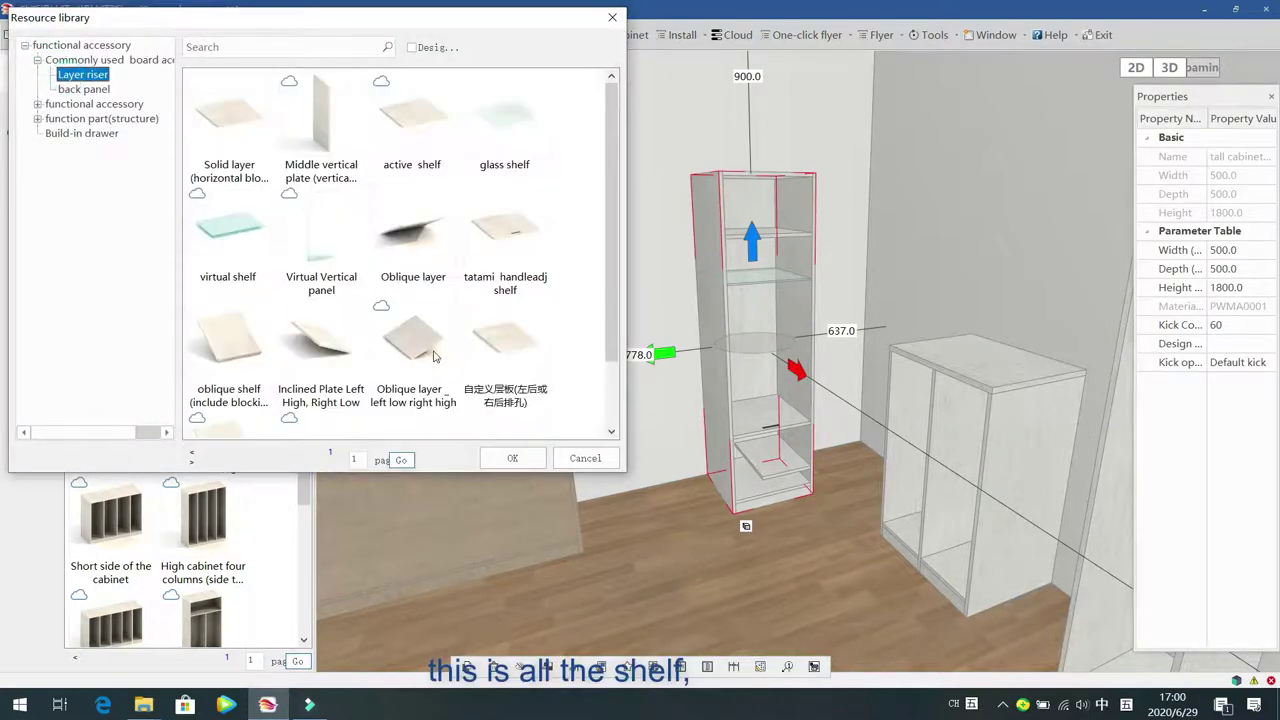
click(416, 349)
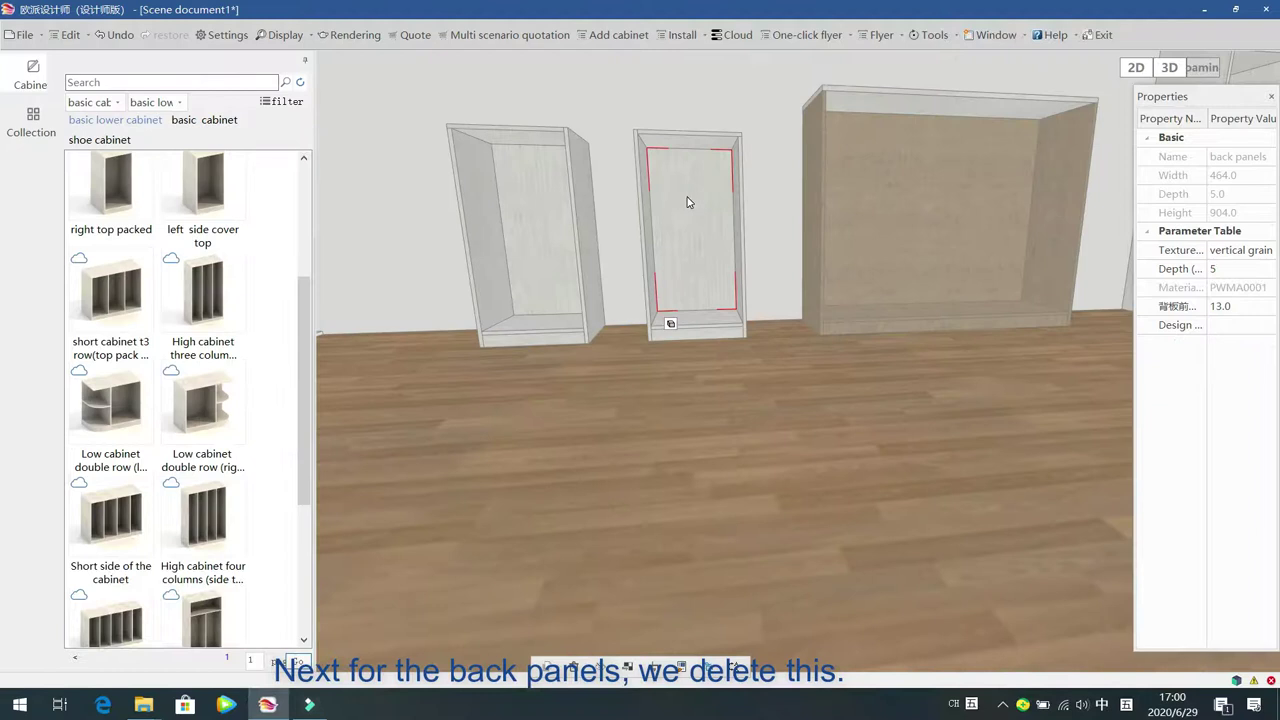
Delete the back panel of the 500 mm wide left side cover cabinet and open the cabinet's back panel components
click(649, 207)
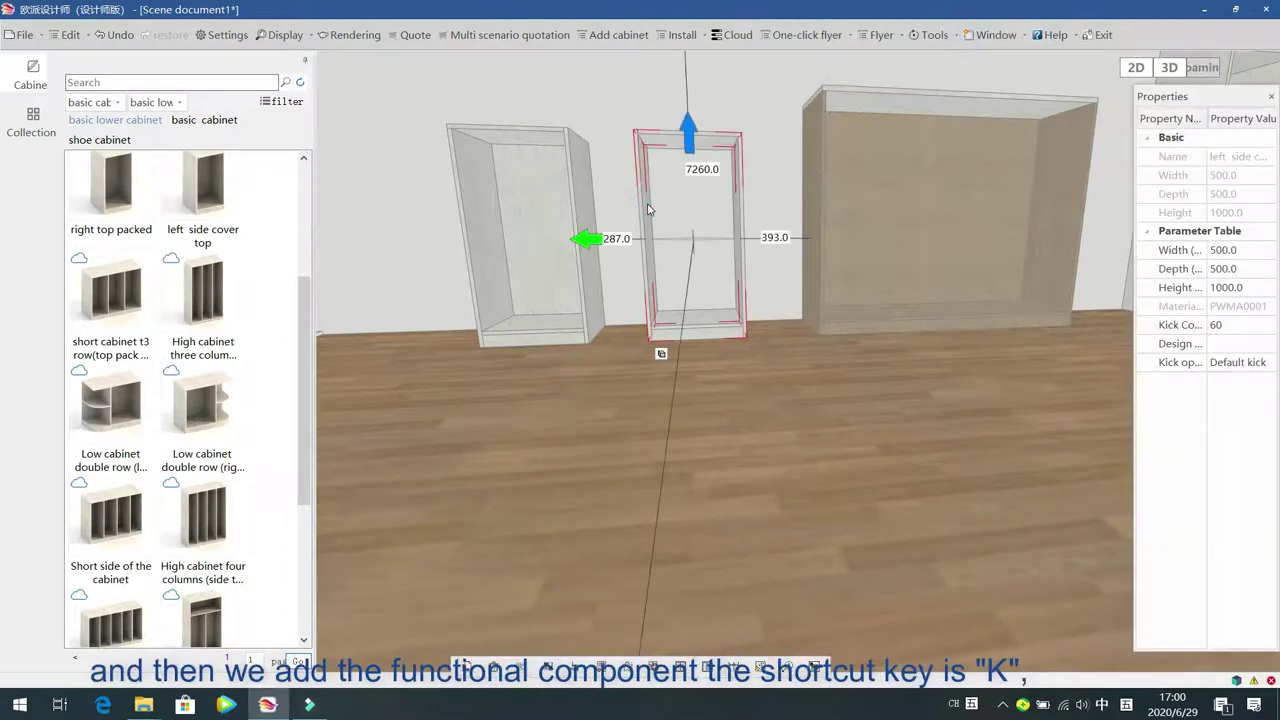
key(k)
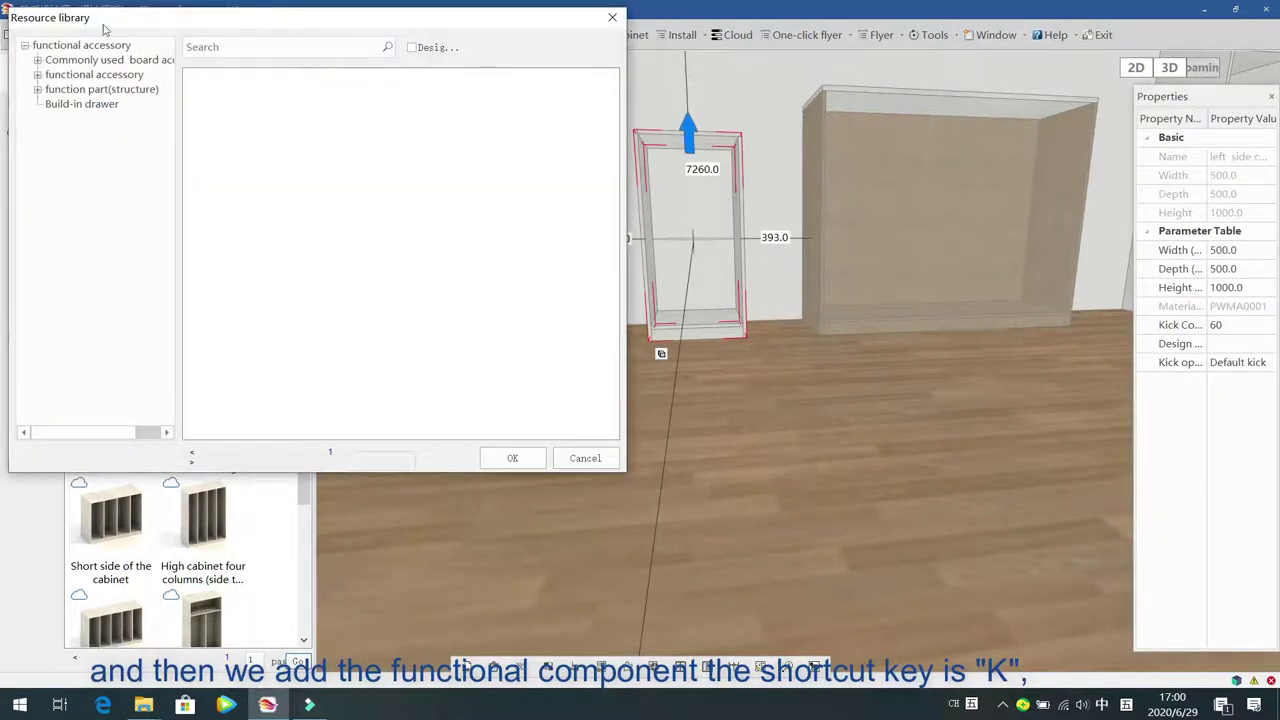
double_click(55, 61)
click(72, 89)
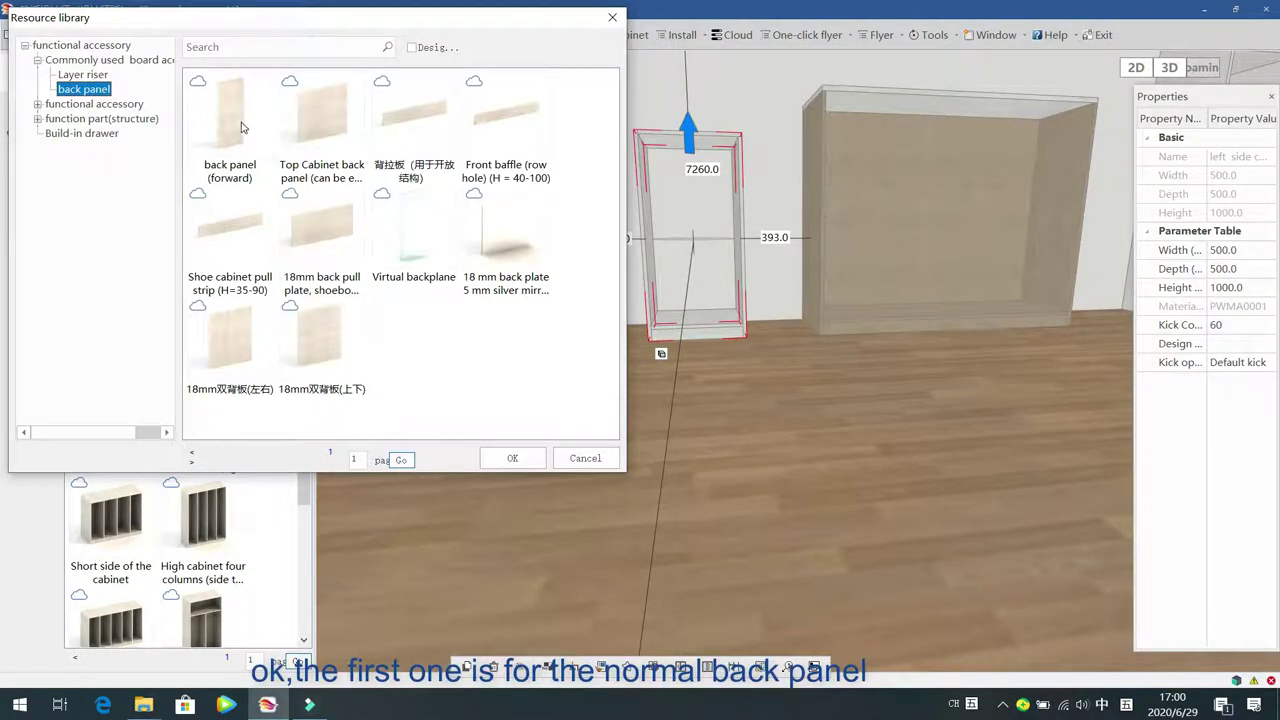
Insert a back panel (forward) into the left side cover cabinet and close the component library
click(240, 121)
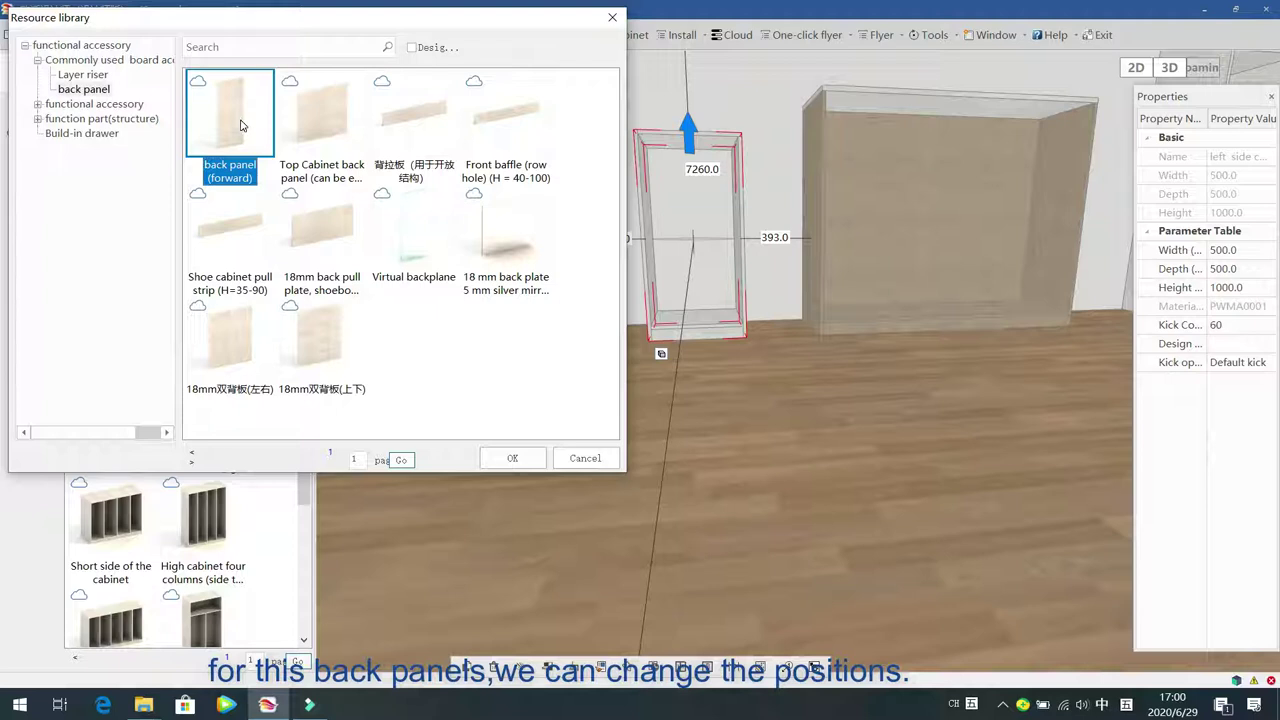
drag(240, 125, 697, 237)
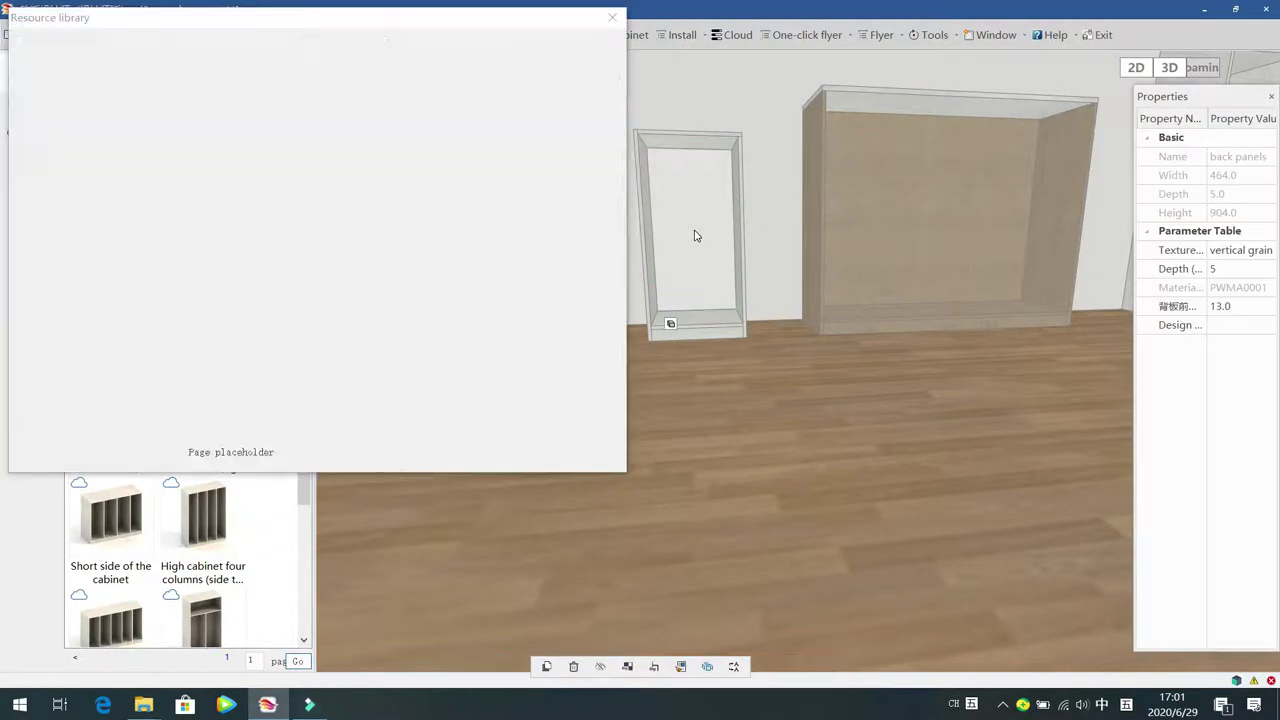
click(582, 459)
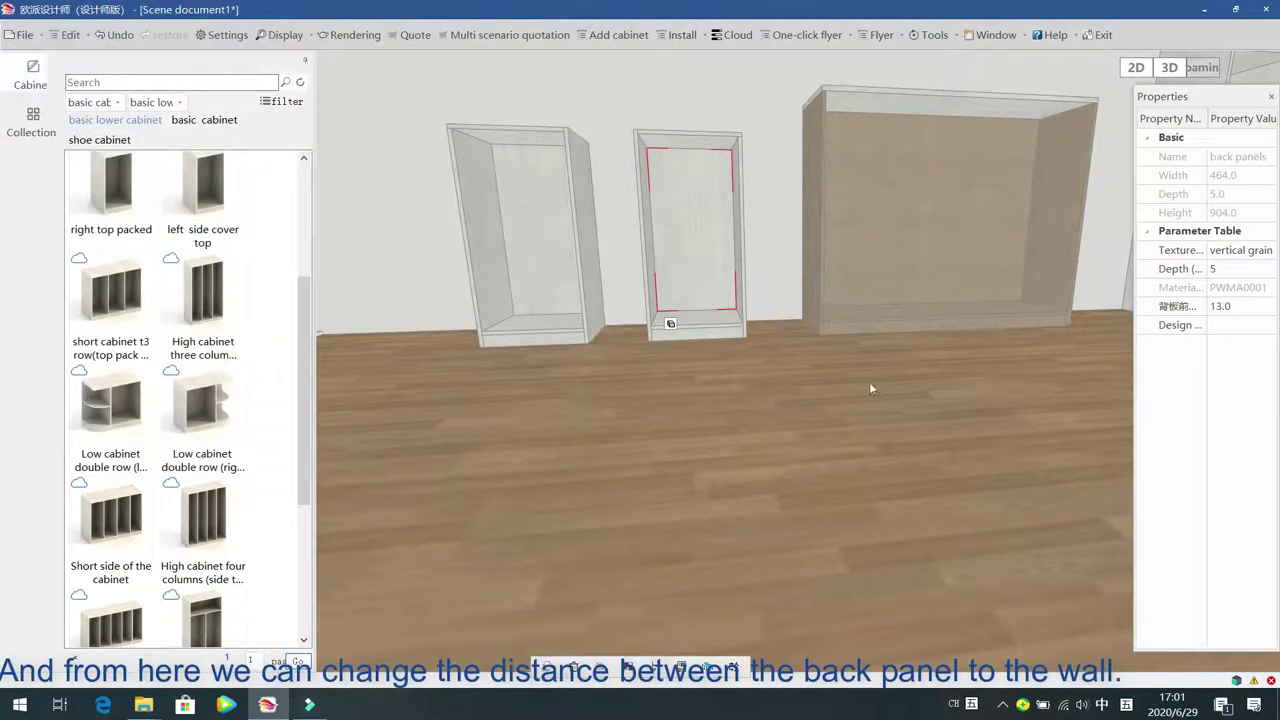
Review the inserted back panel's front-offset setting and its thickness options, keeping the thickness at 5 mm
click(1253, 308)
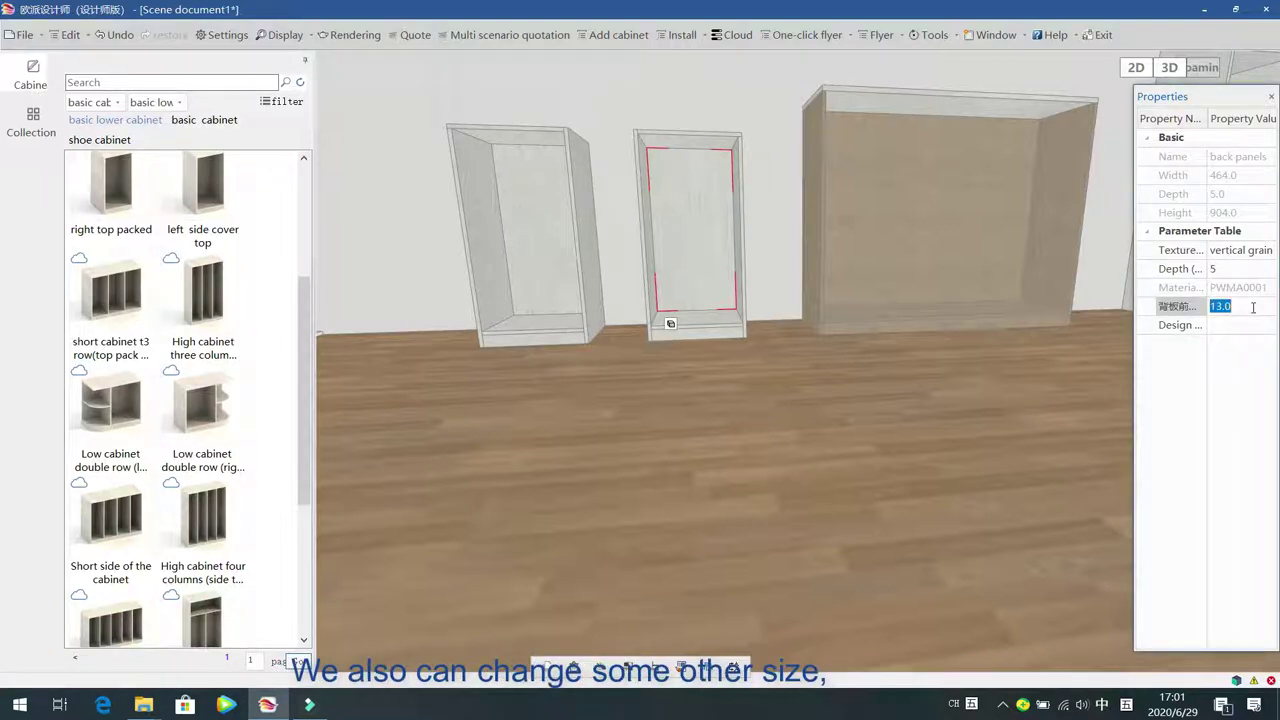
click(1245, 269)
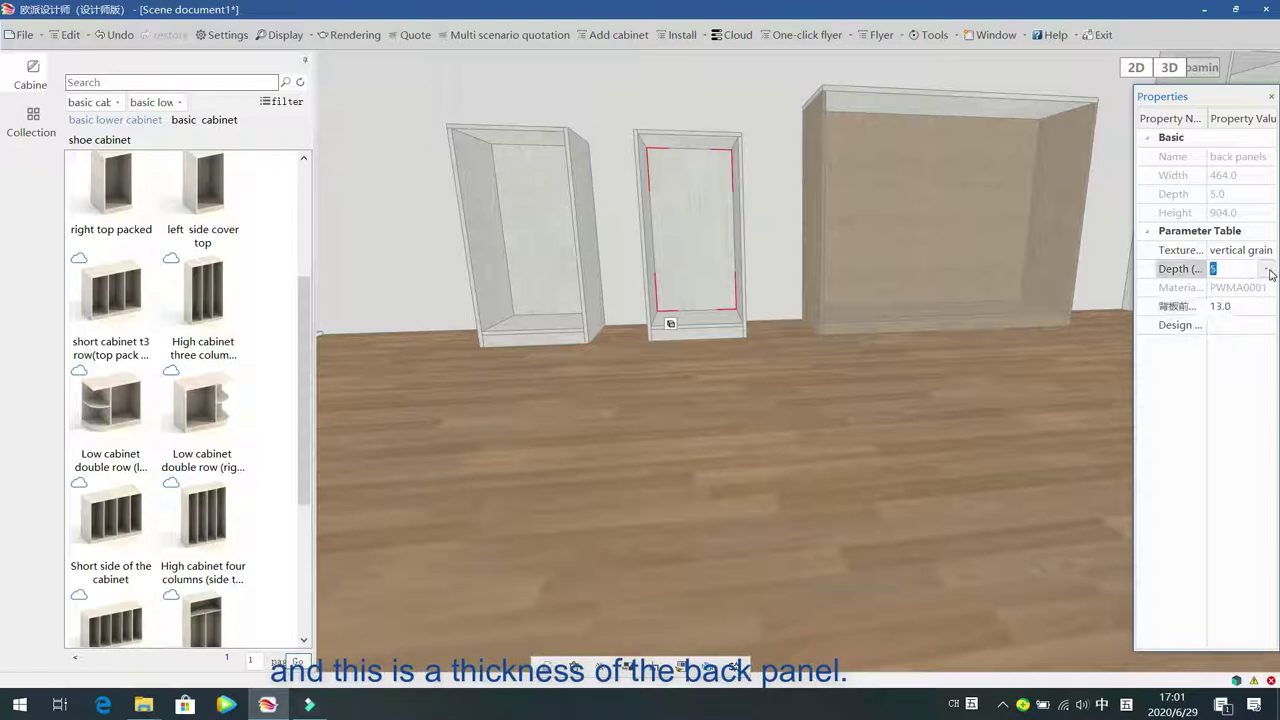
click(1268, 271)
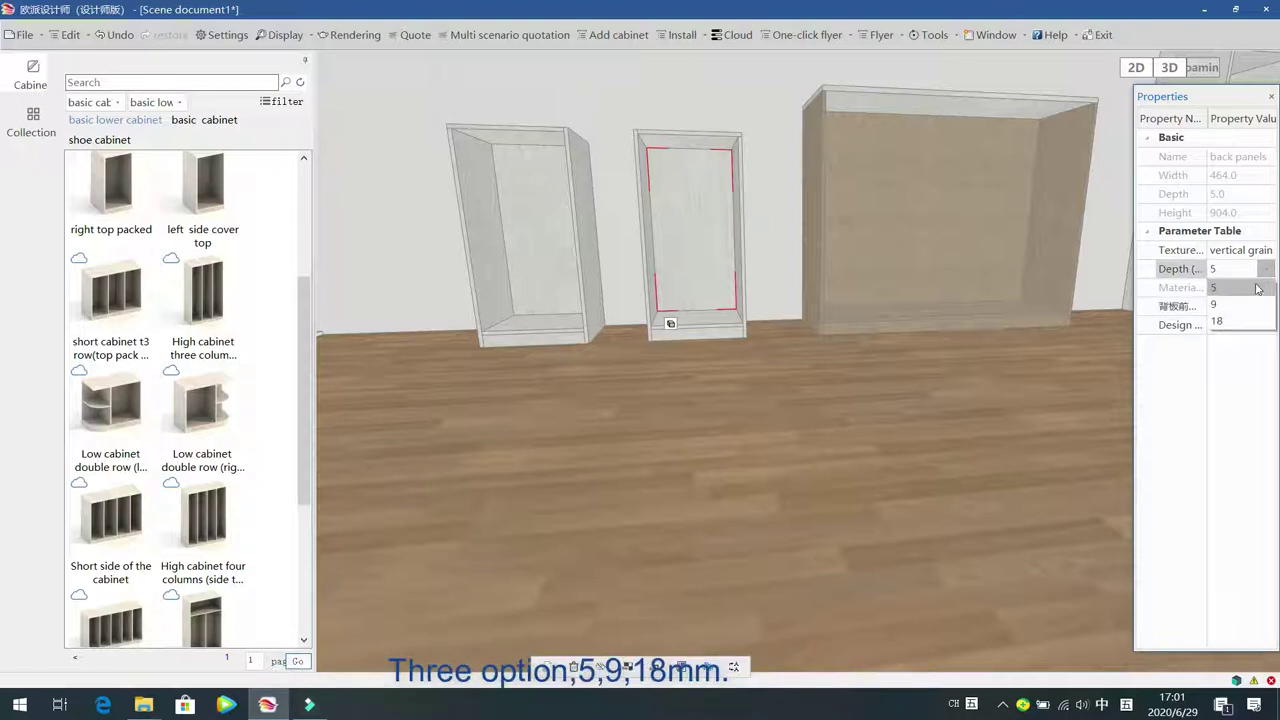
click(1258, 290)
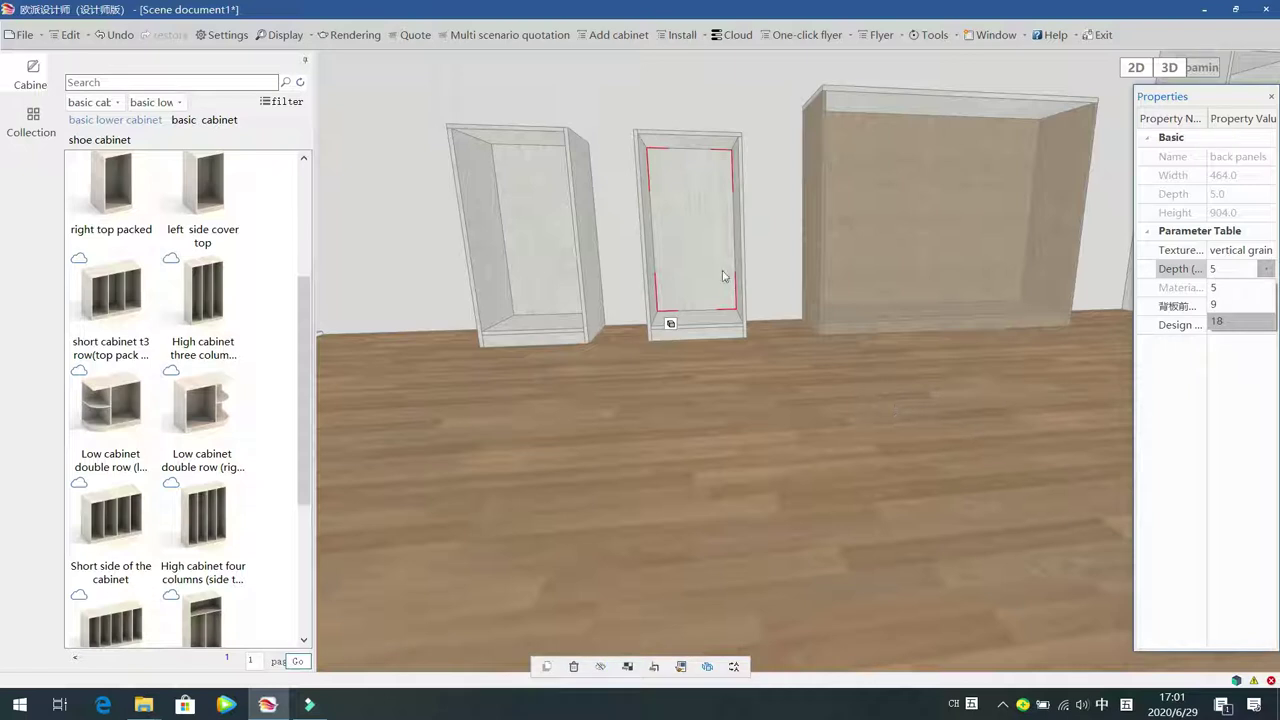
click(699, 250)
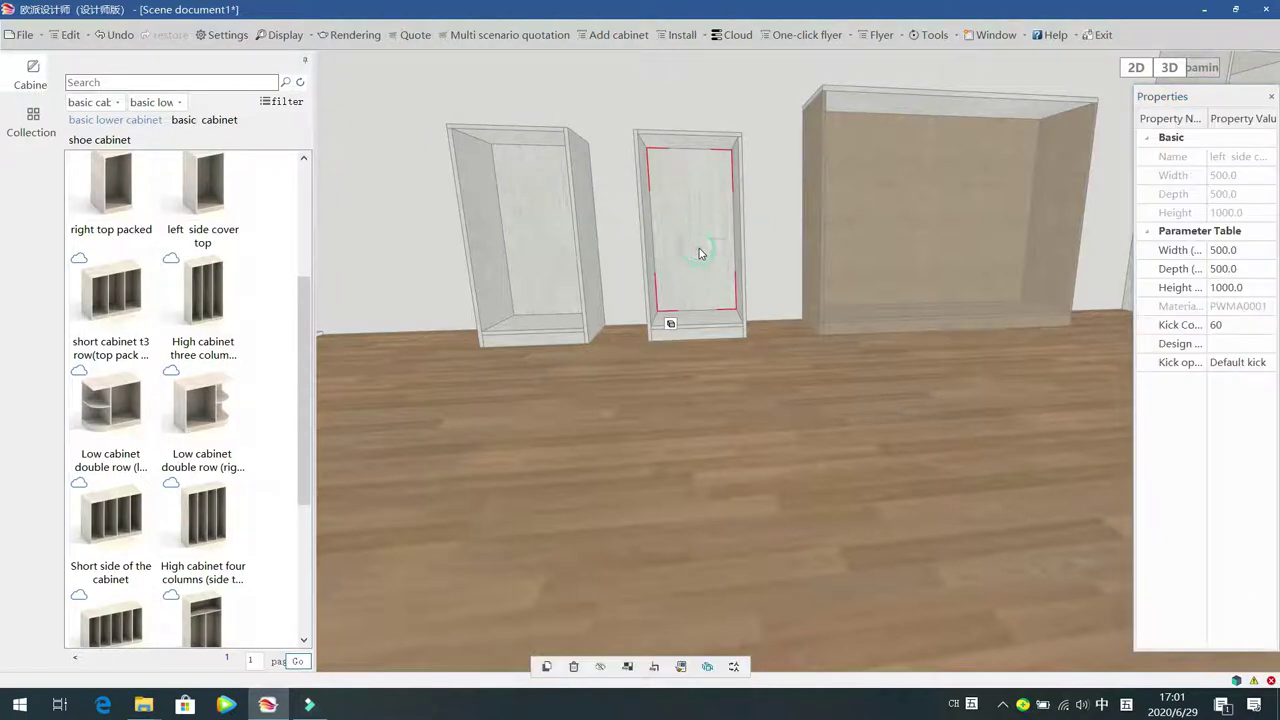
Delete the back panel of the 500 mm wide left side cover cabinet and open the cabinet's back panel components
click(703, 222)
key(Delete)
click(670, 150)
key(space)
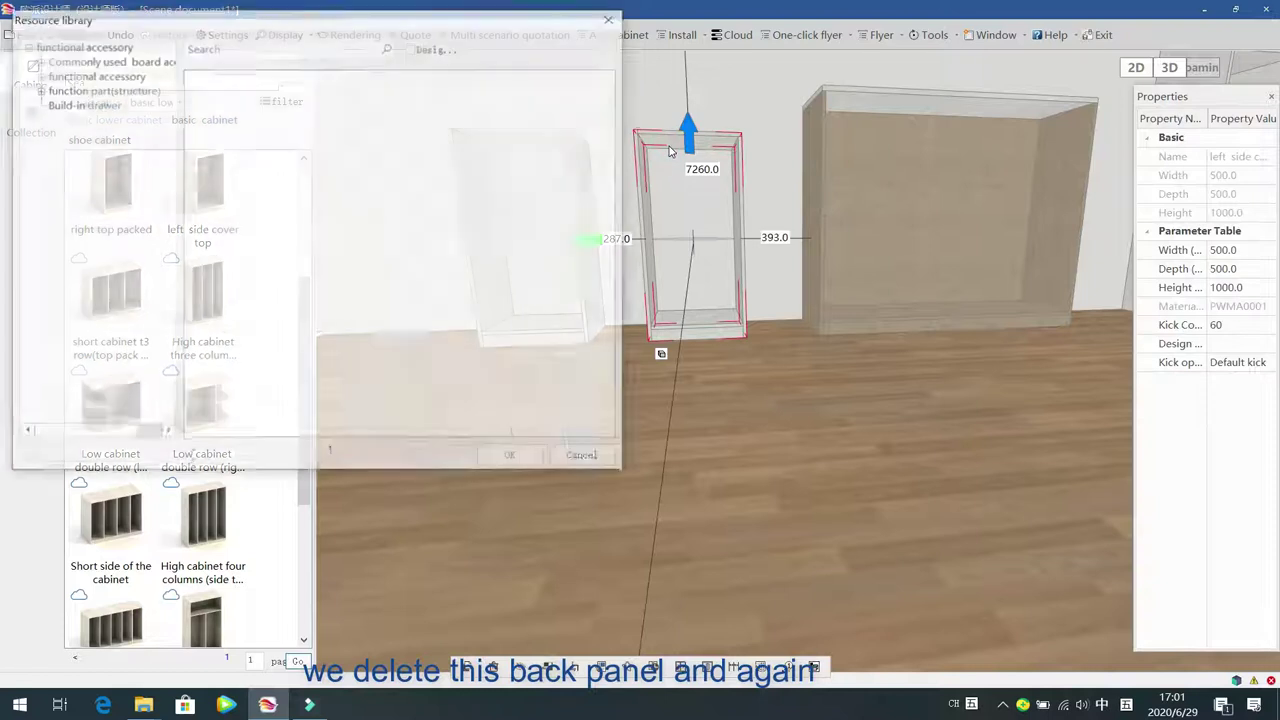
click(40, 61)
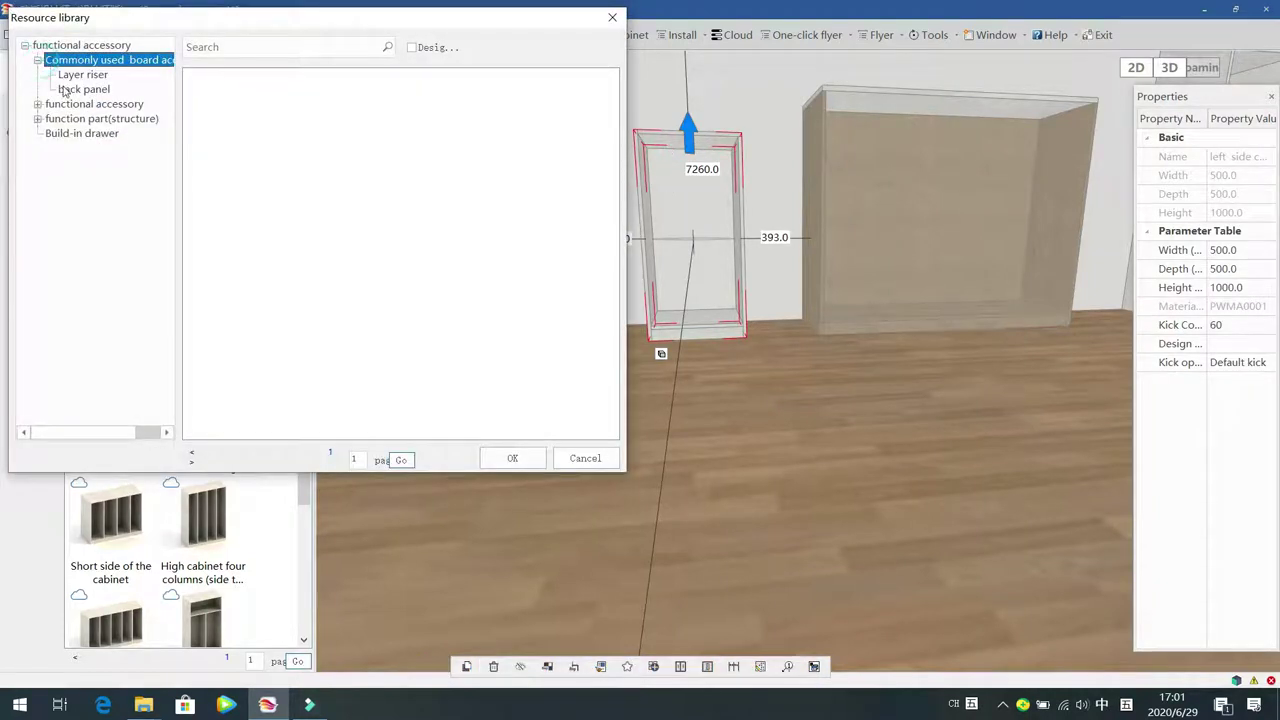
click(83, 89)
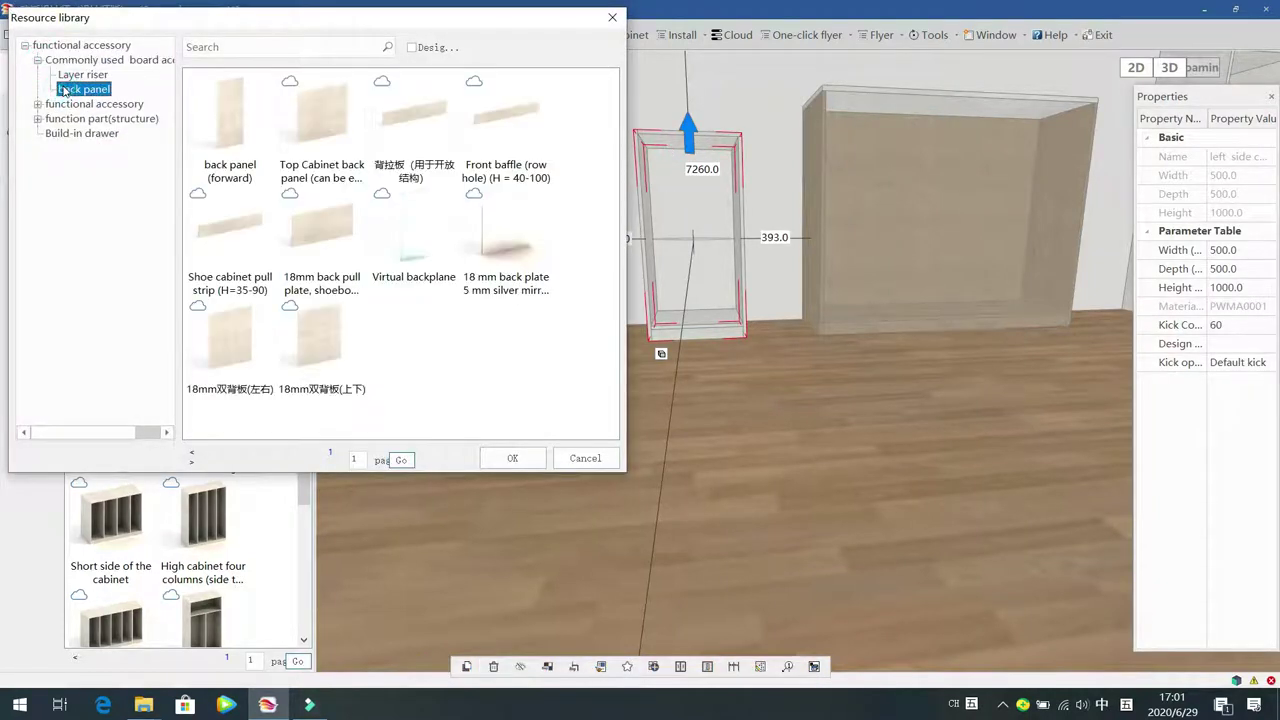
Insert the Top Cabinet back panel that can be equipped with hardware into the left side cover cabinet and close the component library
click(321, 135)
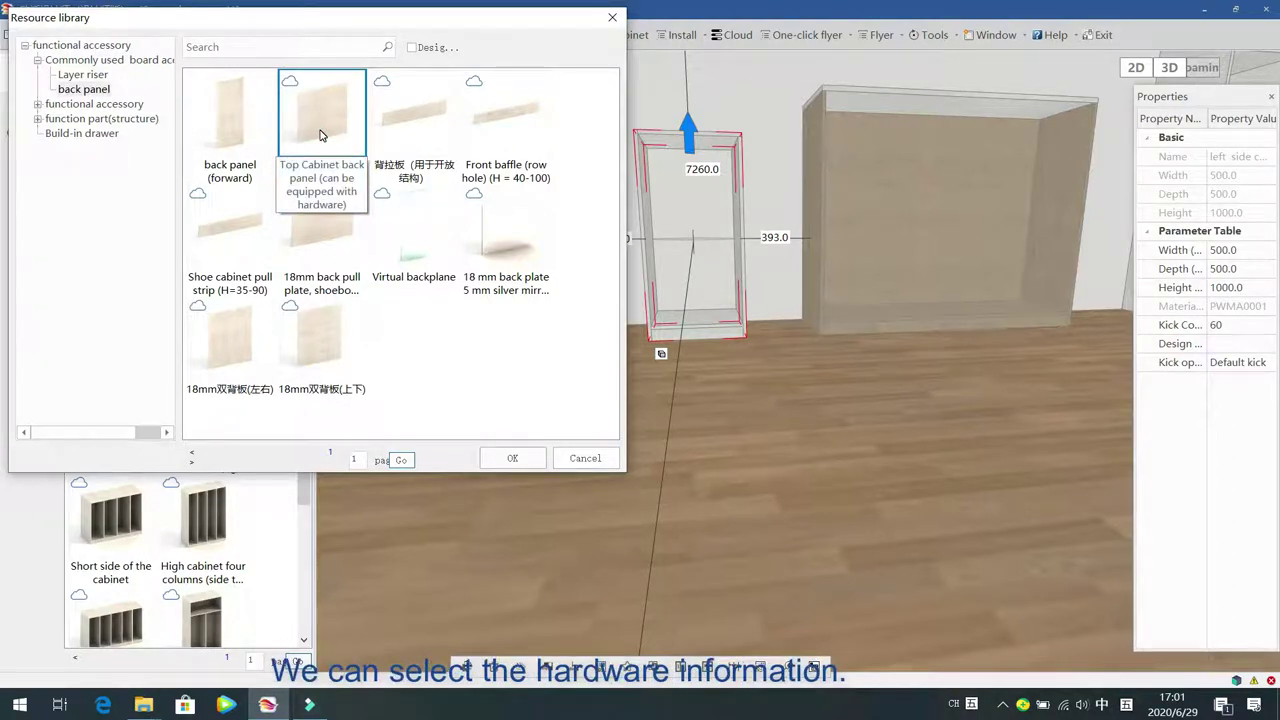
double_click(321, 135)
double_click(670, 218)
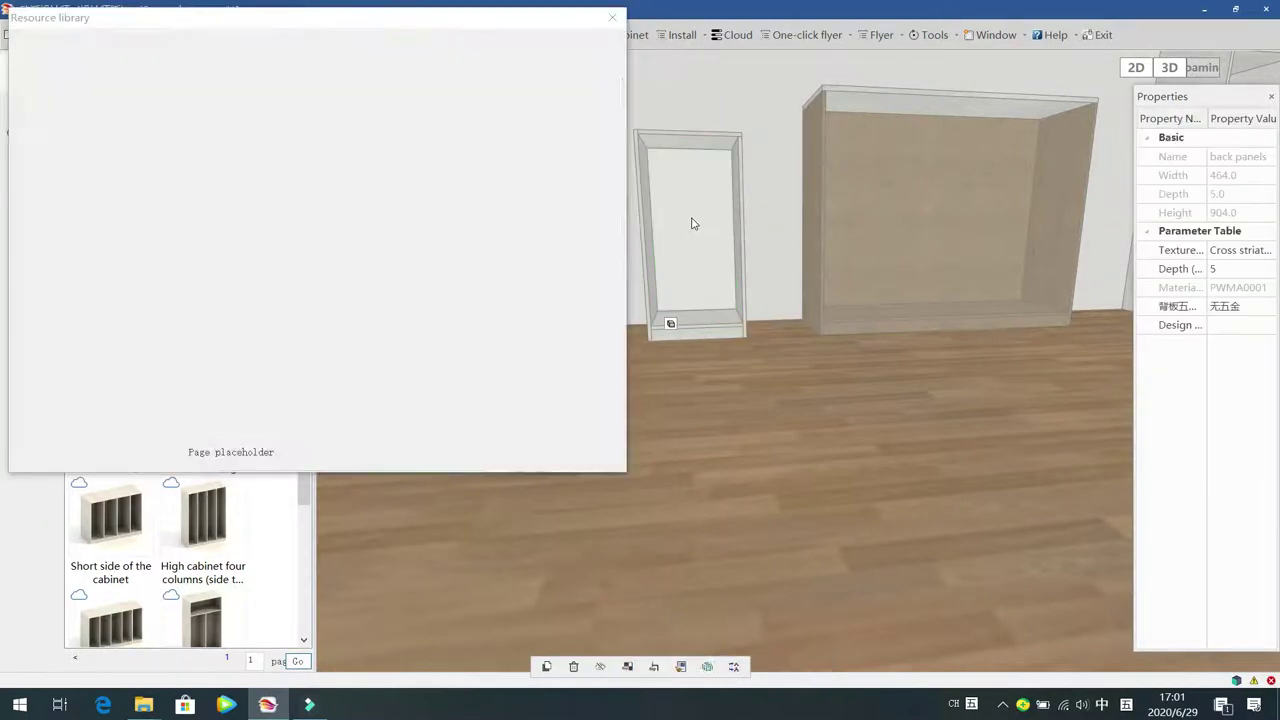
click(585, 458)
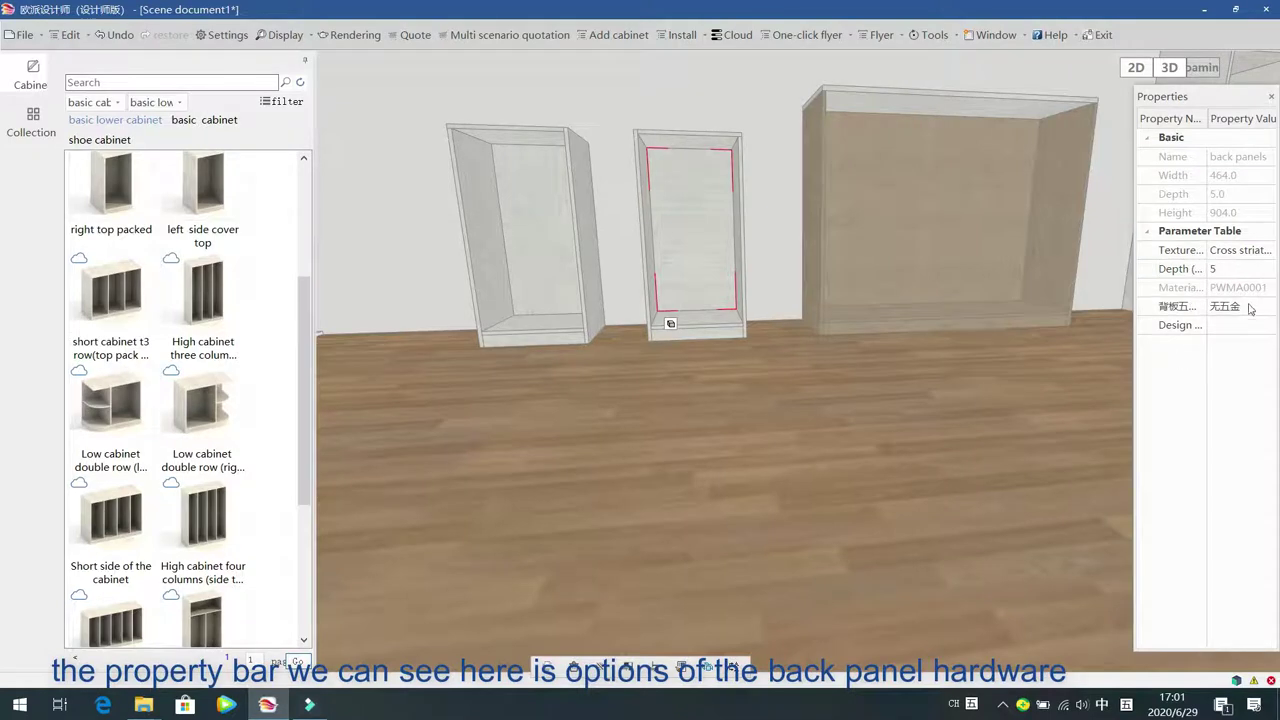
Set the new back panel's hardware (背板五金) to the concealed bracket IFAPC-1隐藏吊码 and deselect the panel
drag(1134, 353, 1081, 353)
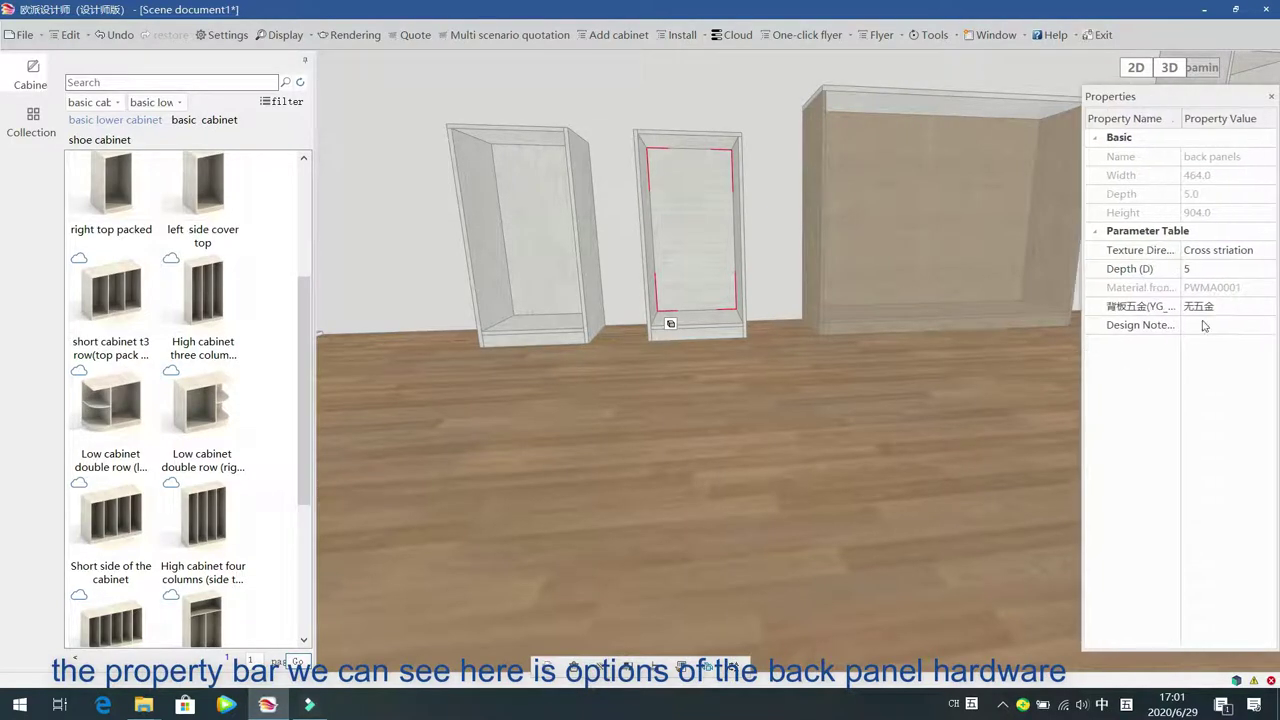
click(1258, 313)
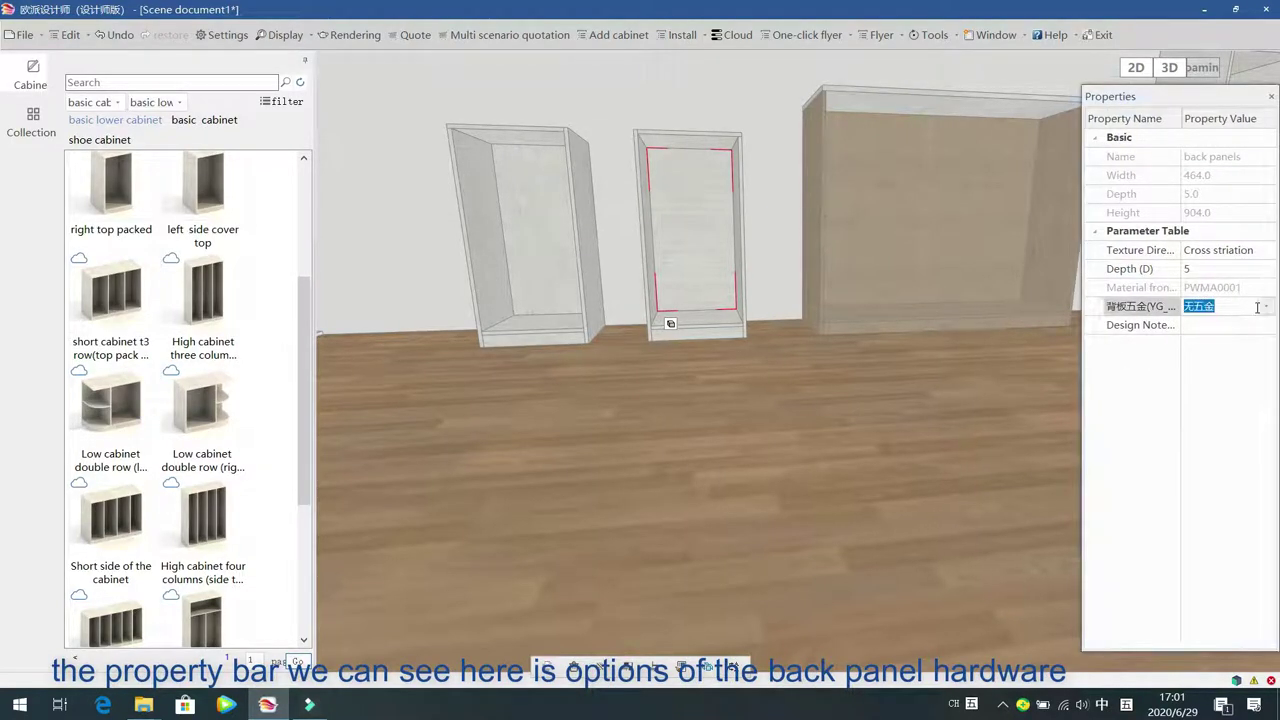
click(1267, 307)
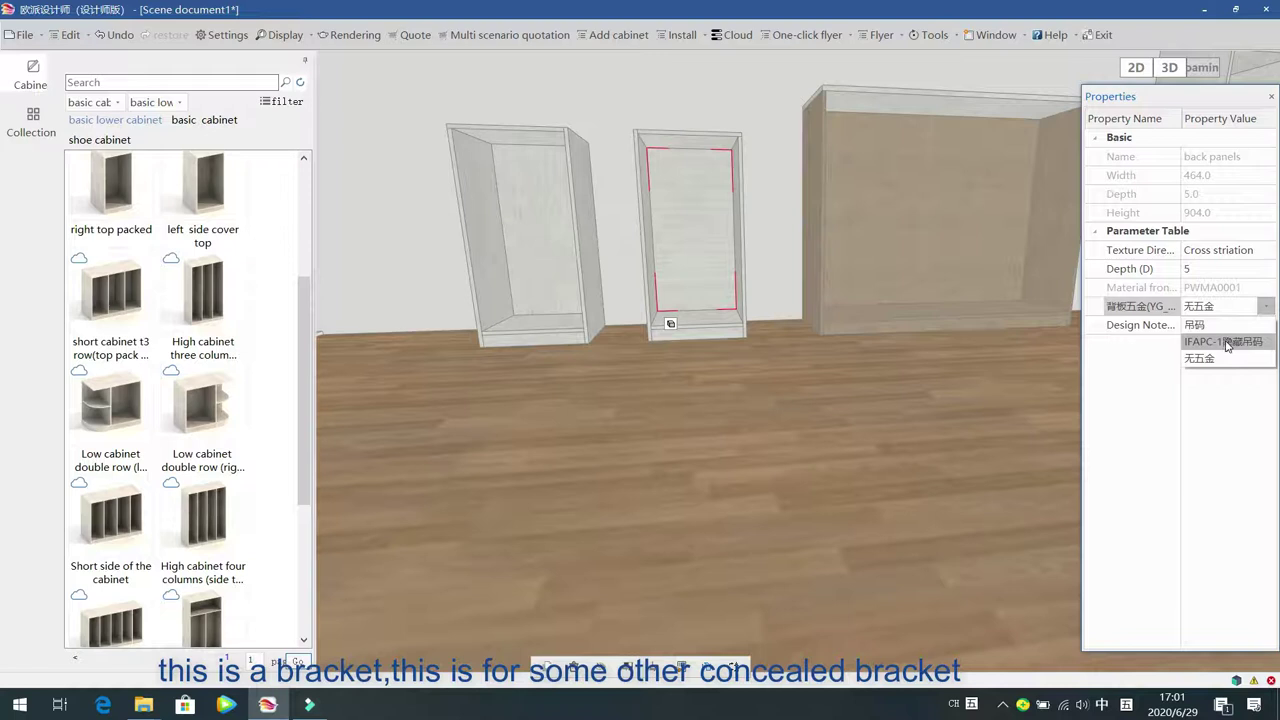
click(1227, 342)
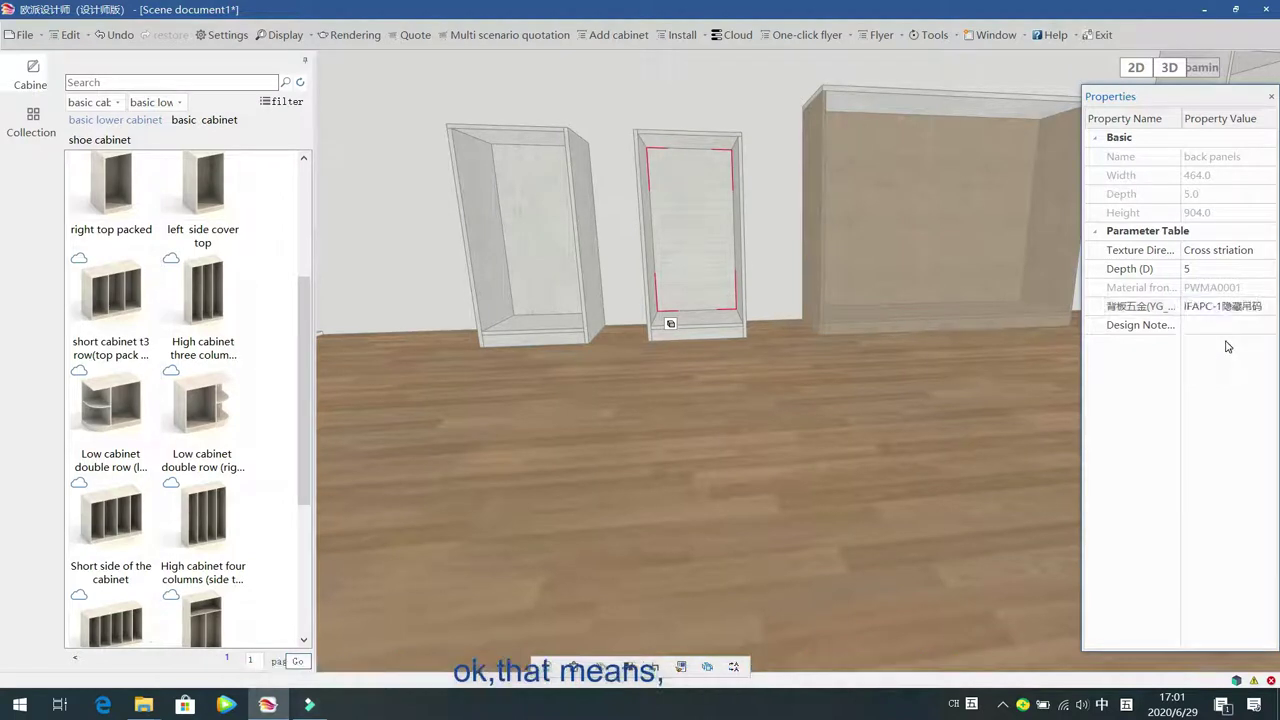
click(930, 404)
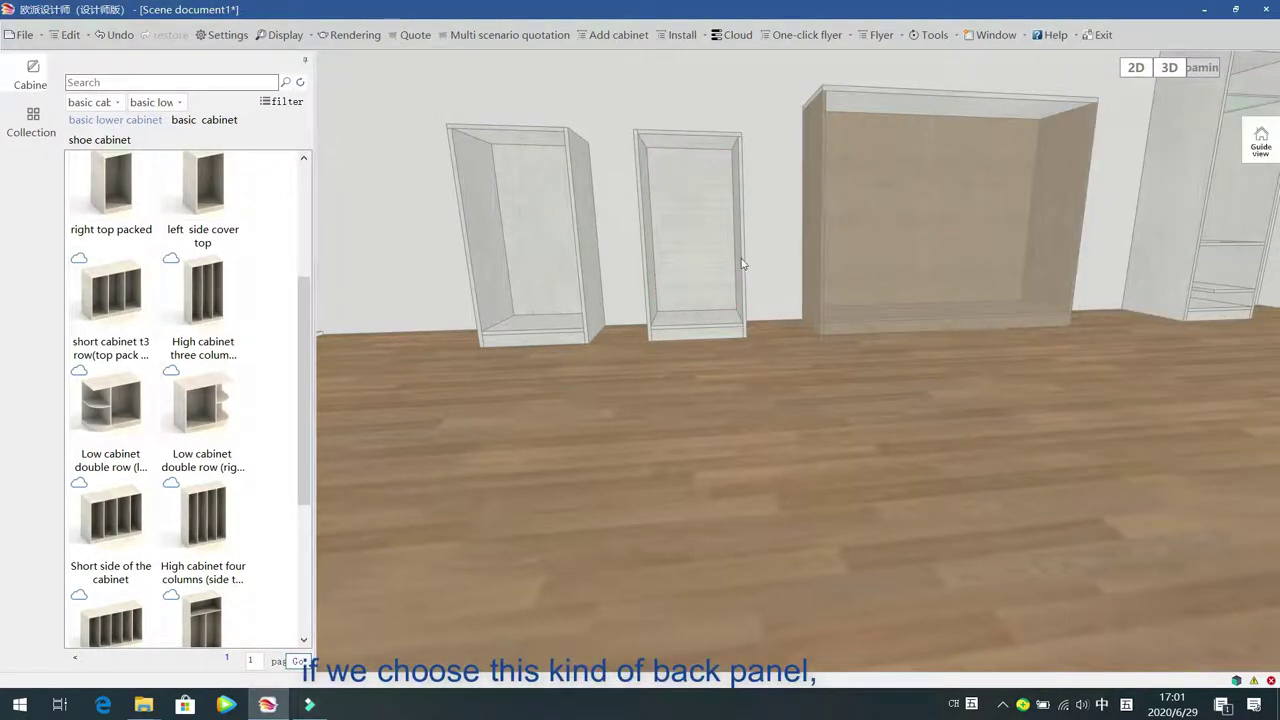
Set the back panel's hardware back to 无五金 (no hardware)
click(676, 230)
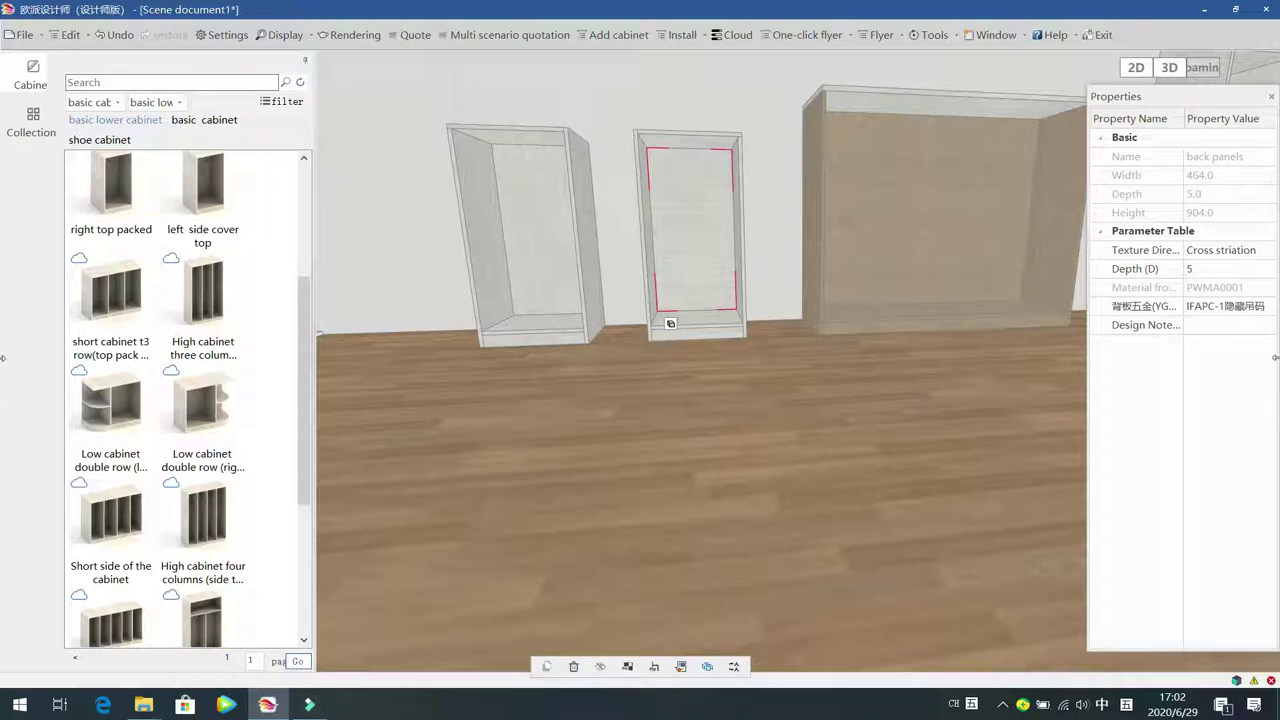
click(1266, 306)
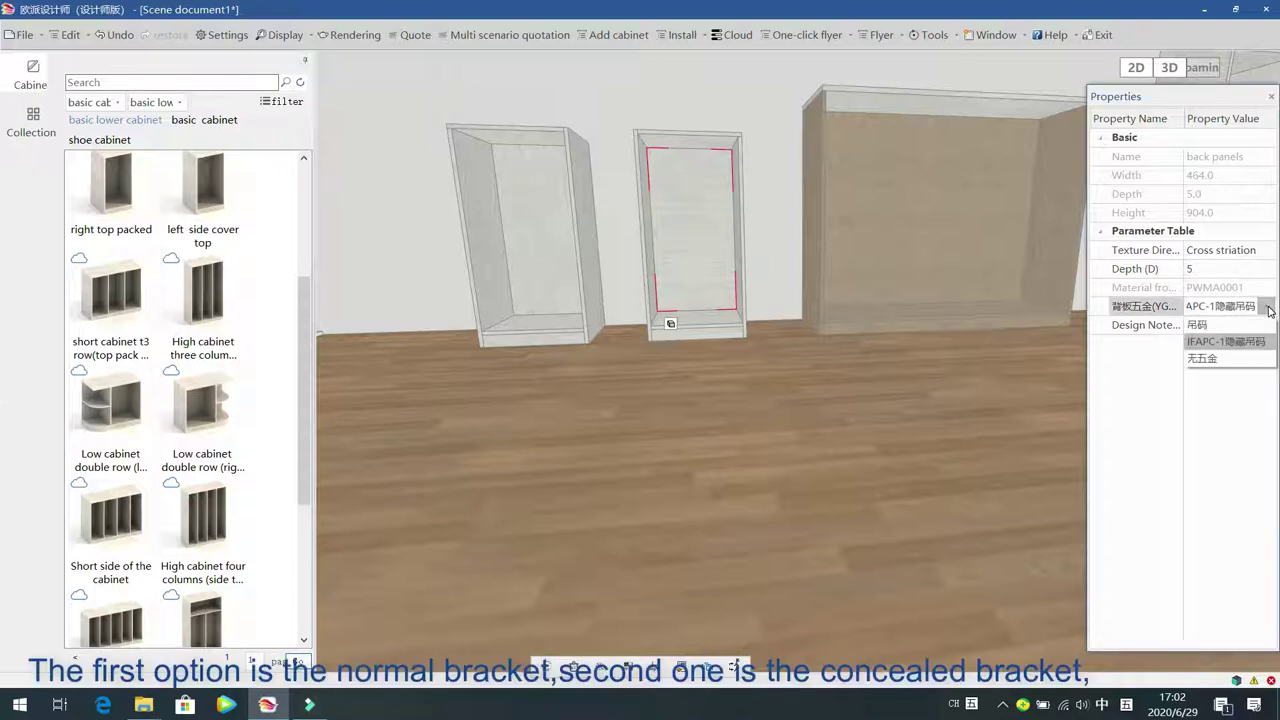
click(1245, 362)
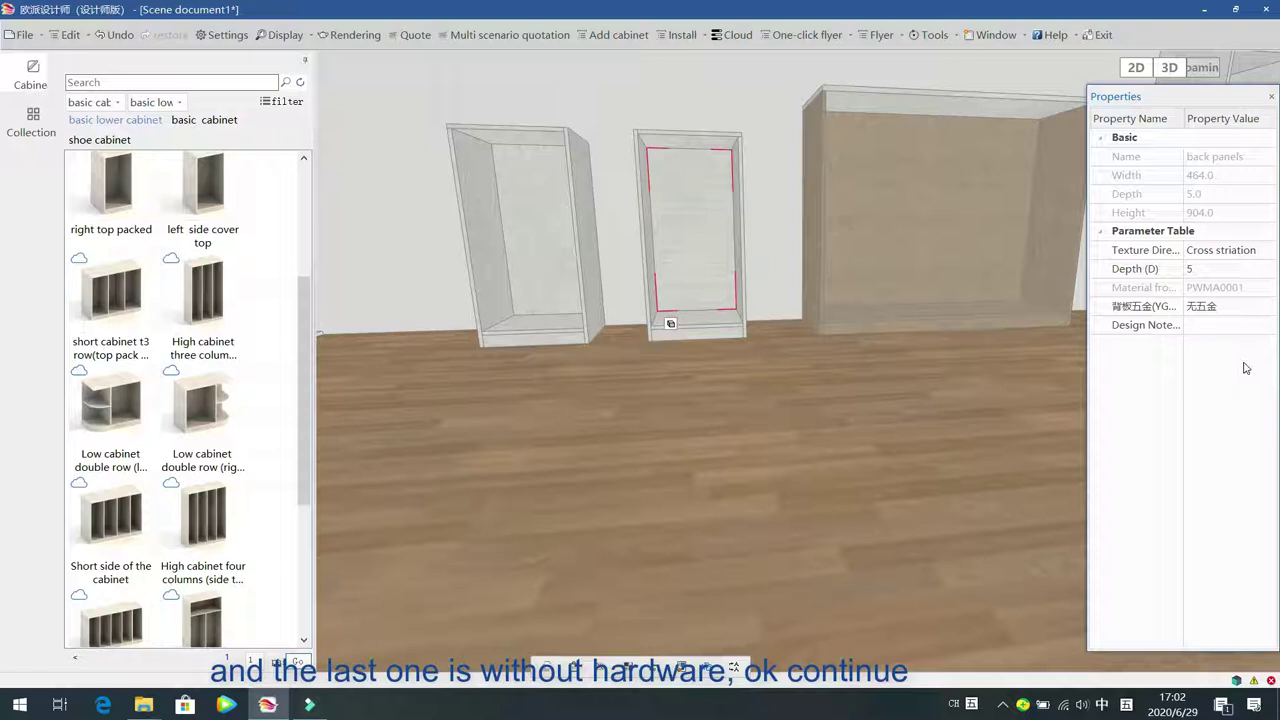
Delete the hardware-capable back panel from the left side cover cabinet and reopen the cabinet's back panel components
click(698, 221)
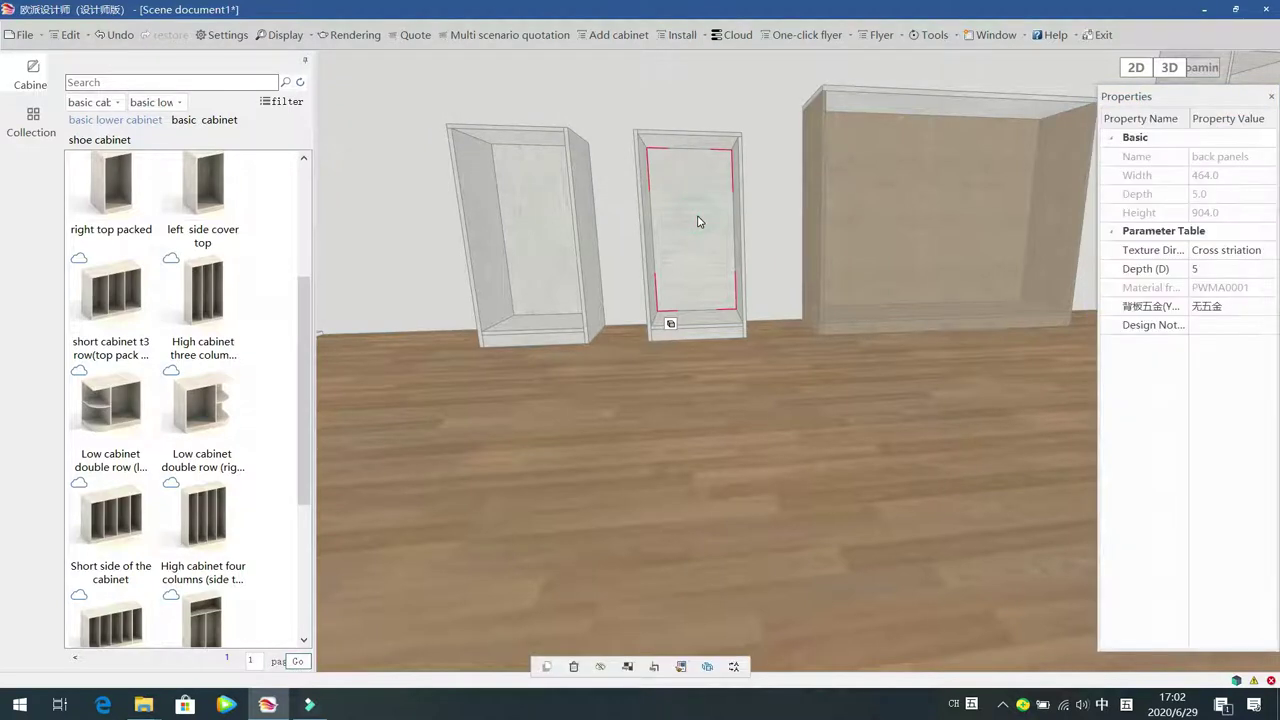
key(Delete)
click(664, 146)
key(f)
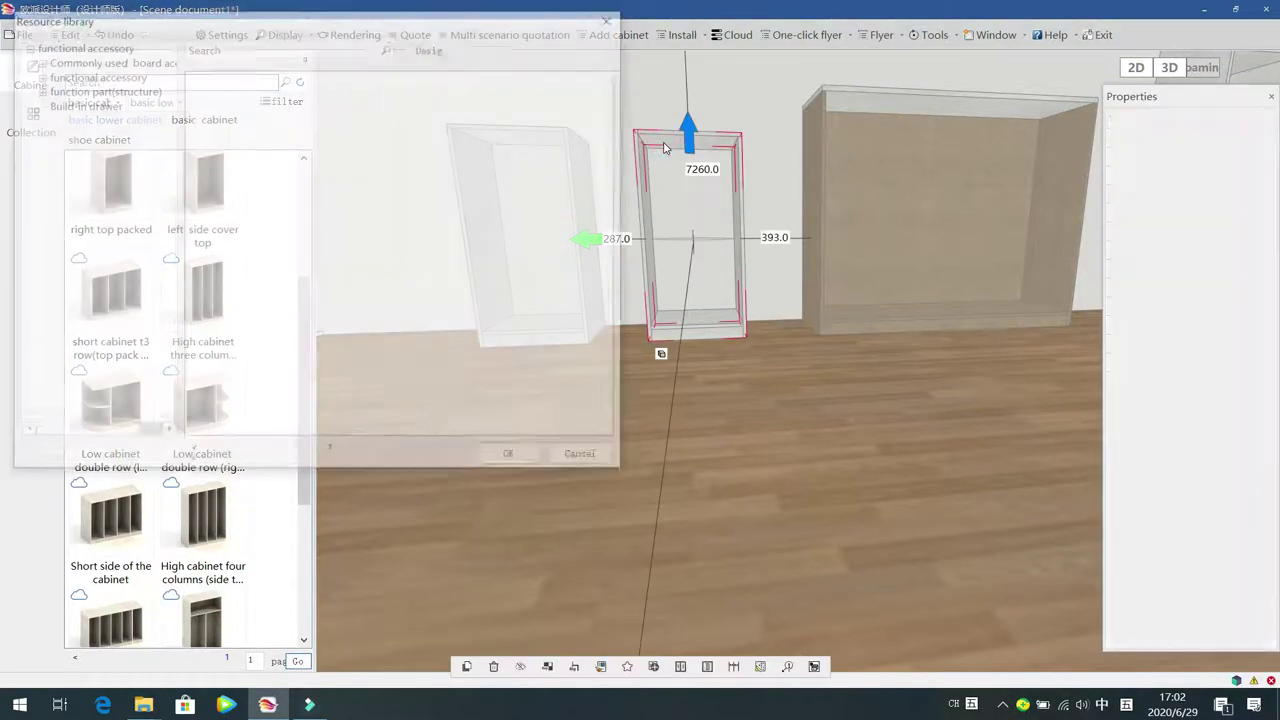
double_click(52, 60)
click(80, 89)
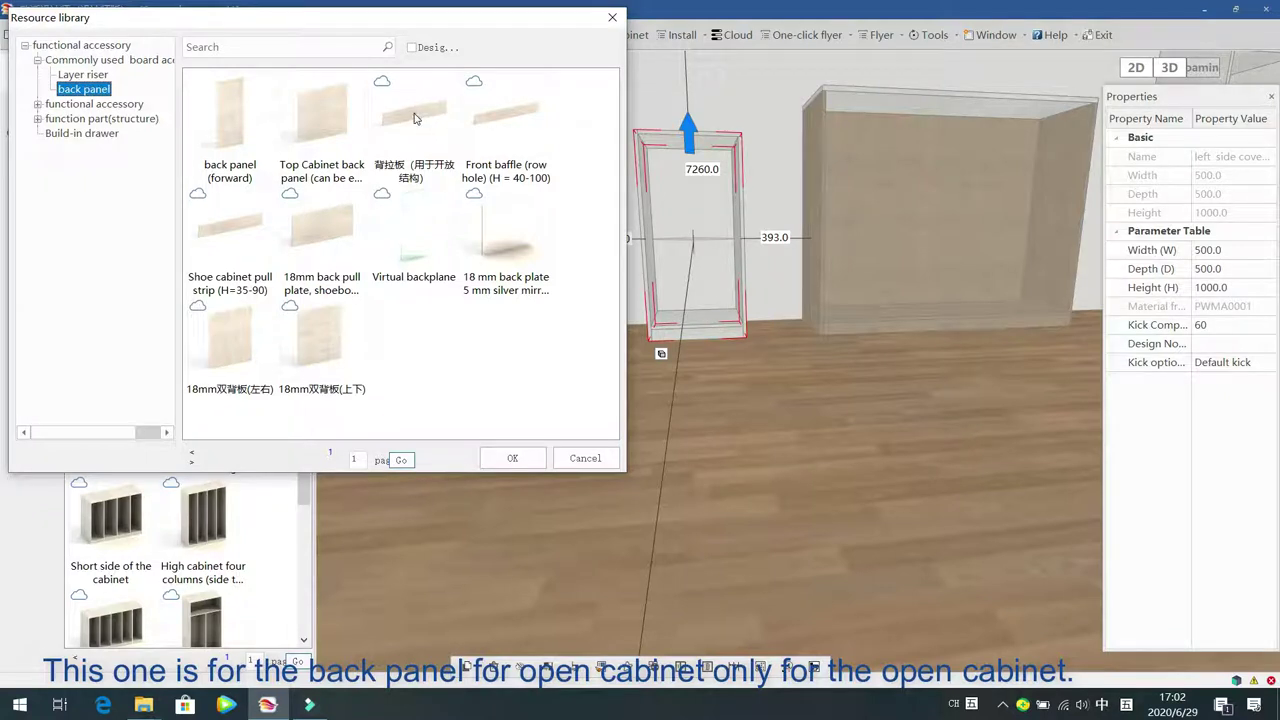
Insert the open-structure back panel 背拉板(用于开放结构) into the left side cover cabinet and close the component library
drag(415, 118, 668, 224)
double_click(668, 224)
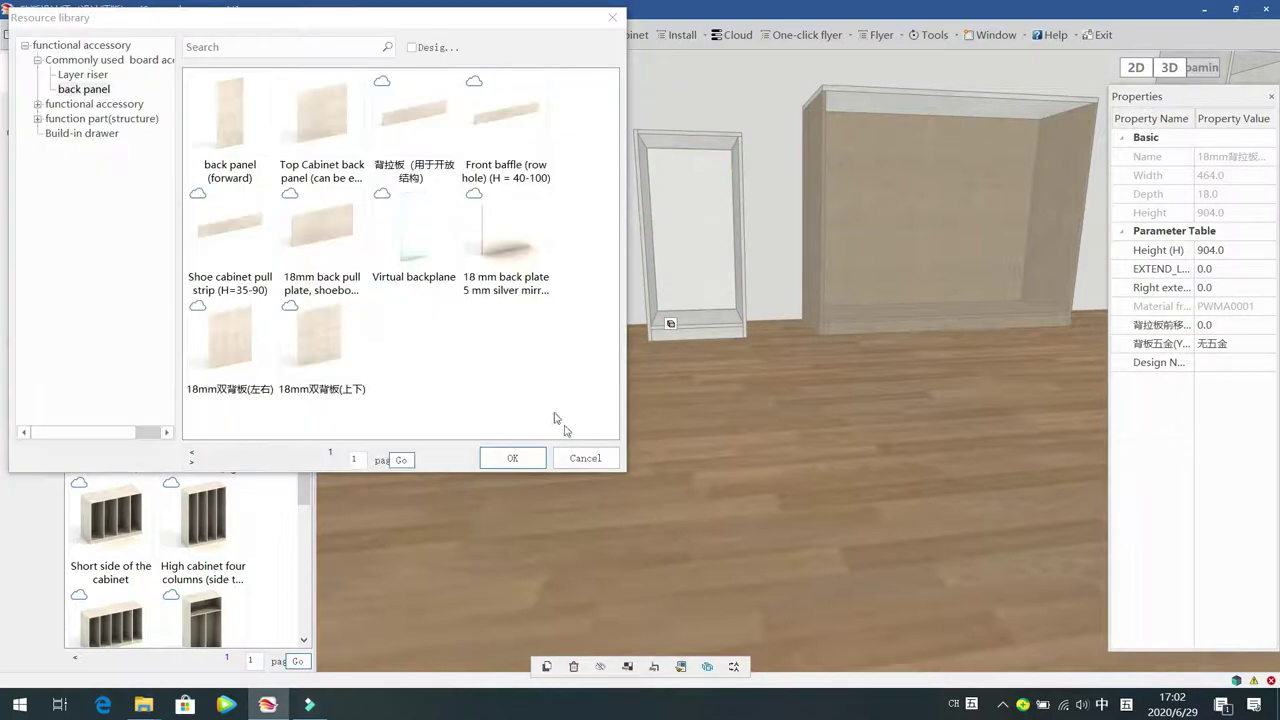
click(586, 459)
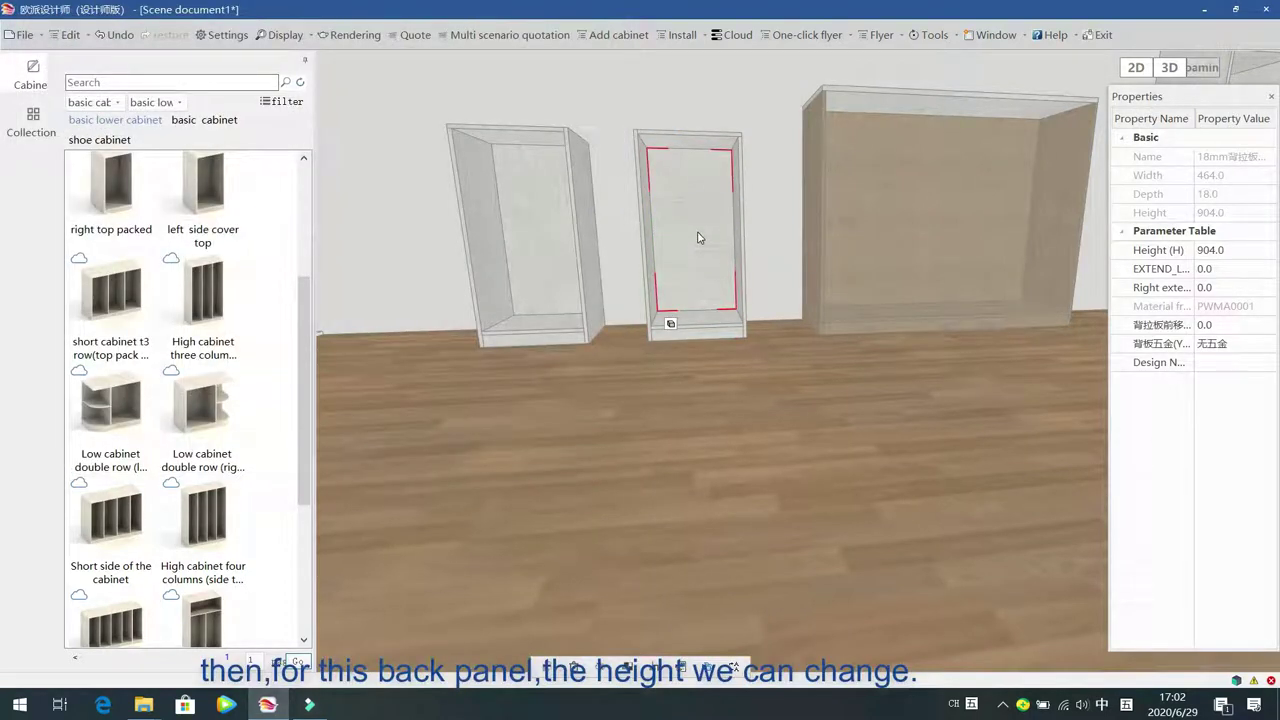
Set the height of the open-structure back panel to 500 mm
click(1249, 255)
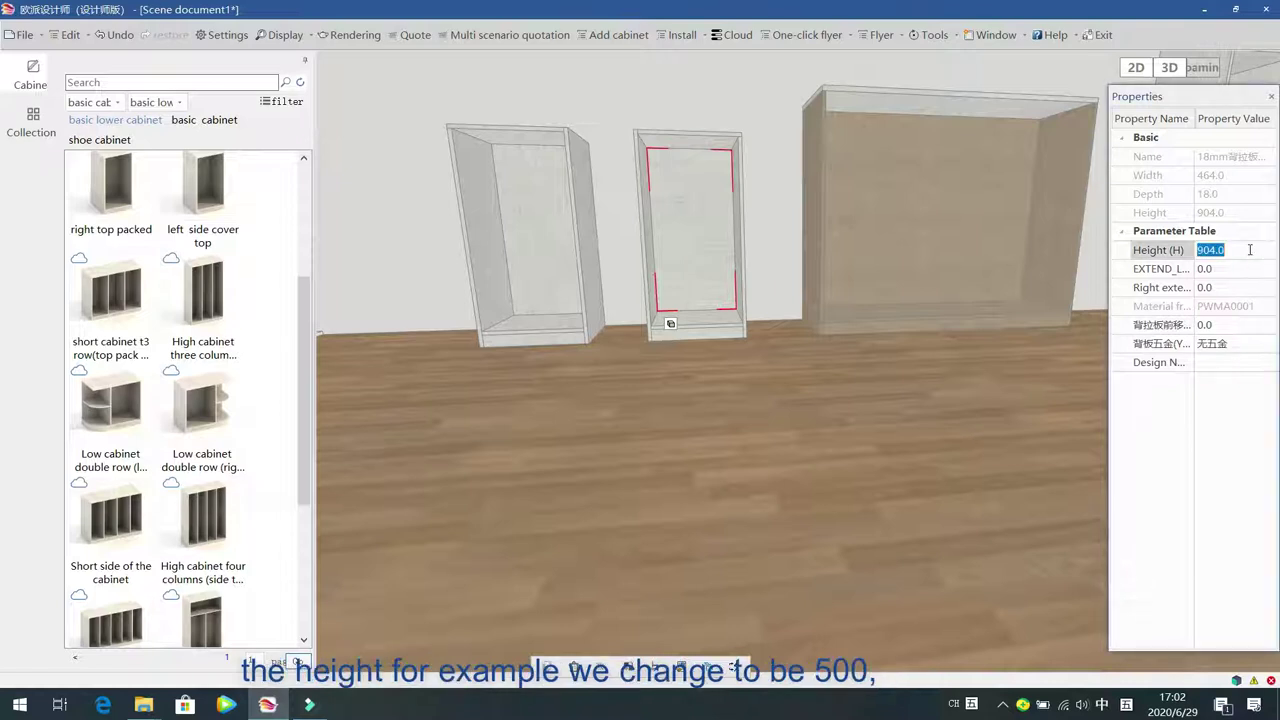
text(500)
key(Return)
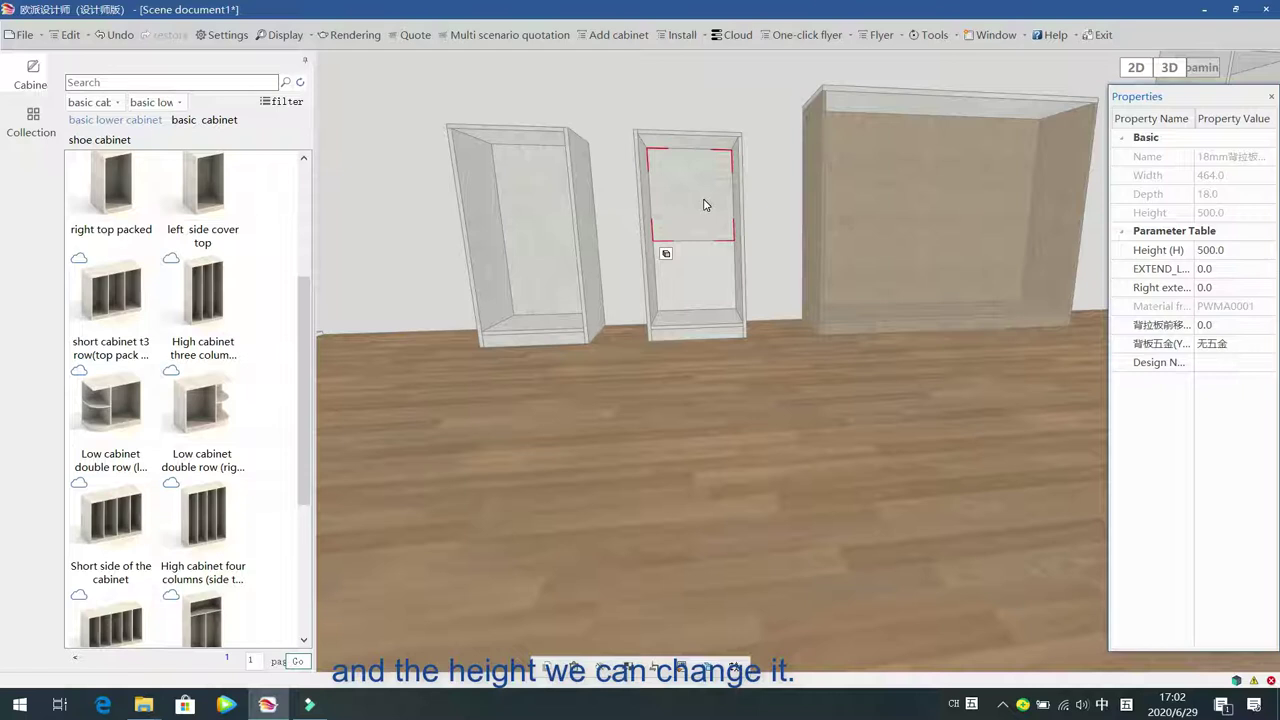
Delete the 500 mm high open-structure back panel and bring up the back panel components for the left side cover cabinet
key(Delete)
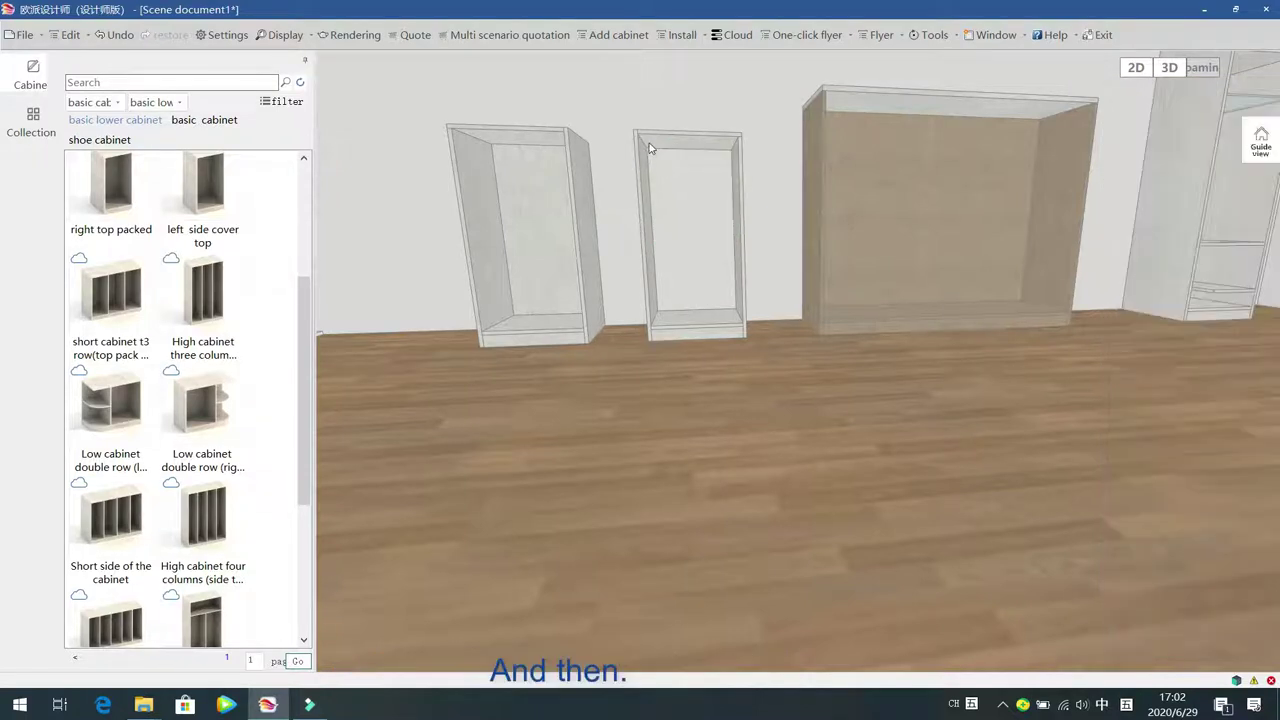
click(649, 145)
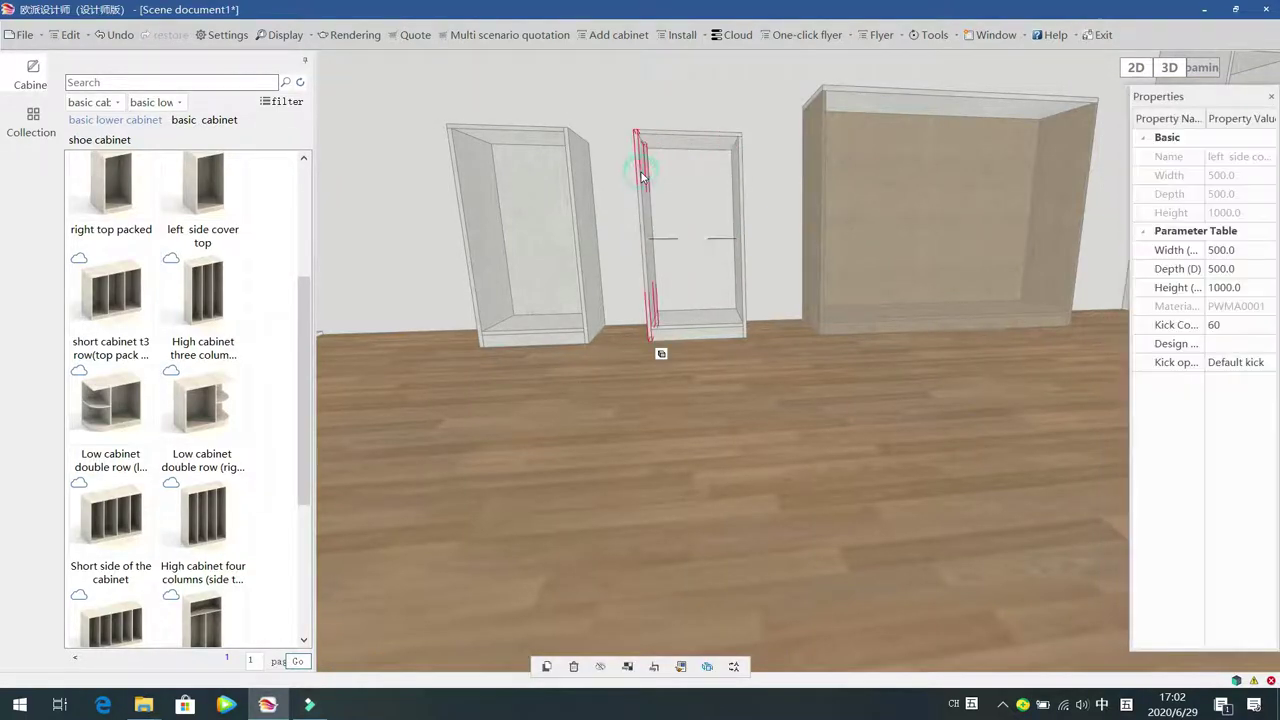
double_click(641, 176)
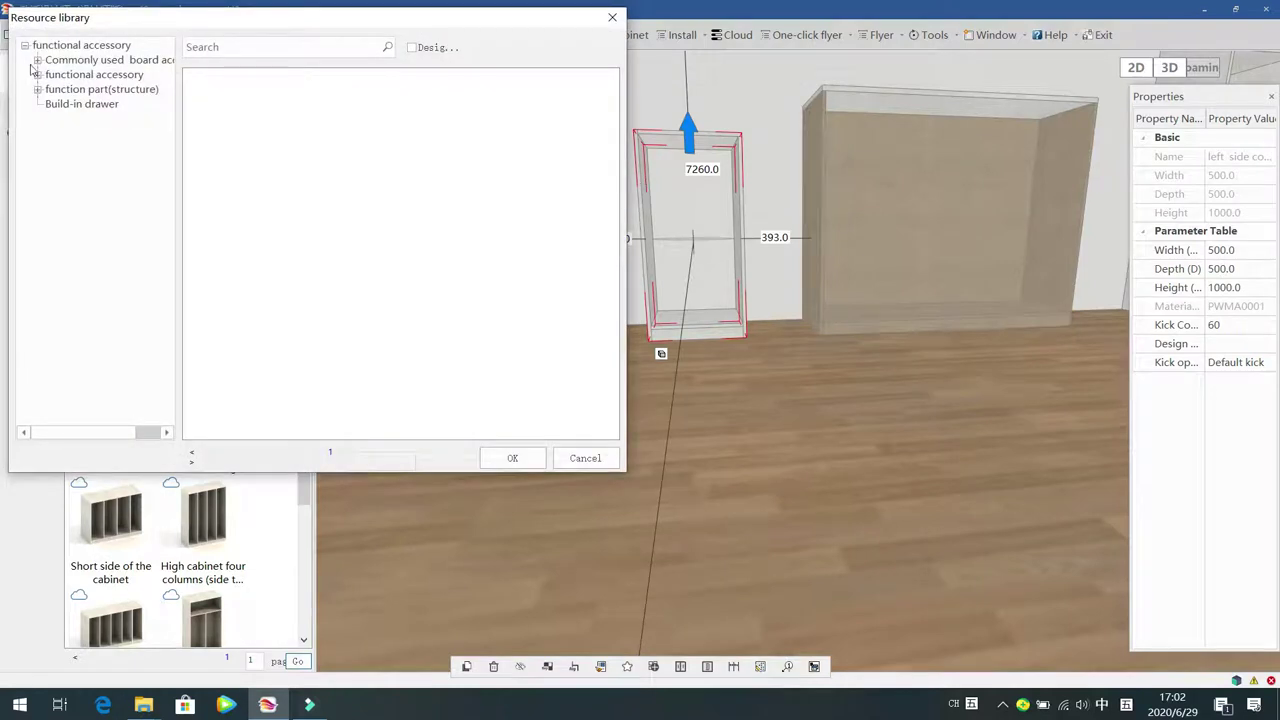
click(37, 60)
click(84, 89)
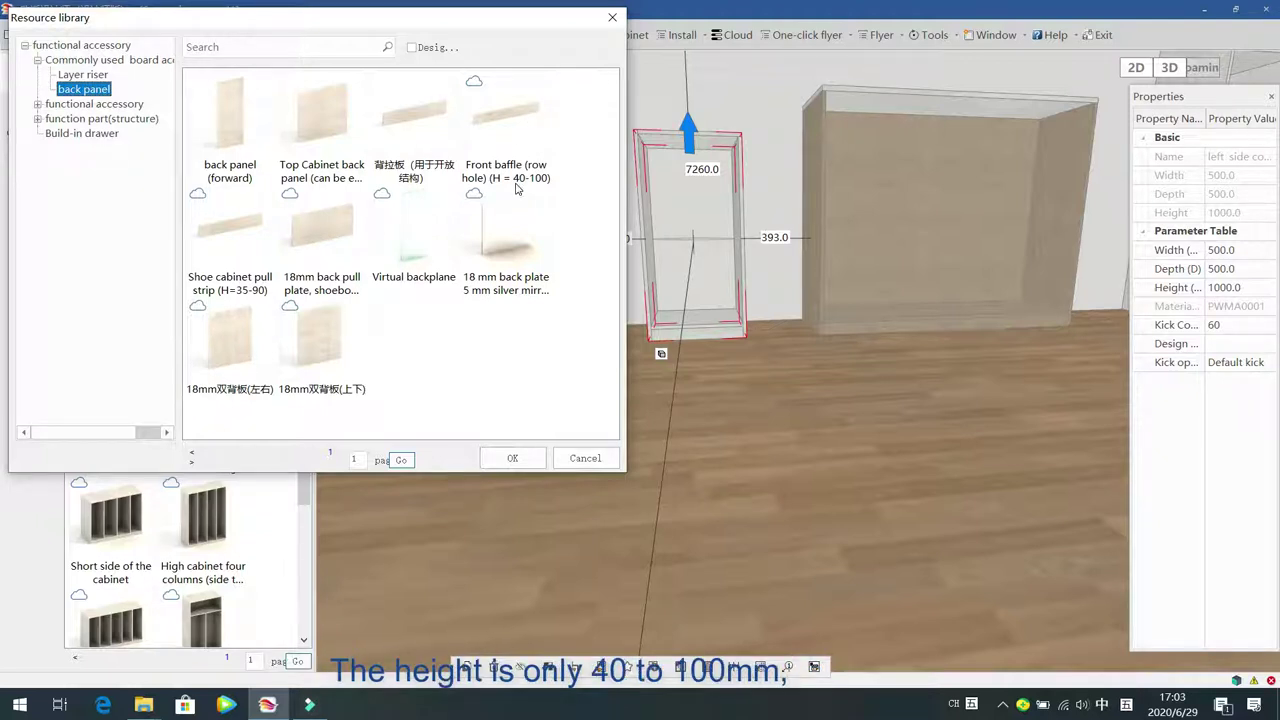
Insert a Front baffle about 168 mm below the cabinet's top panel and a Shoe cabinet pull strip about 376 mm above its bottom panel
double_click(495, 125)
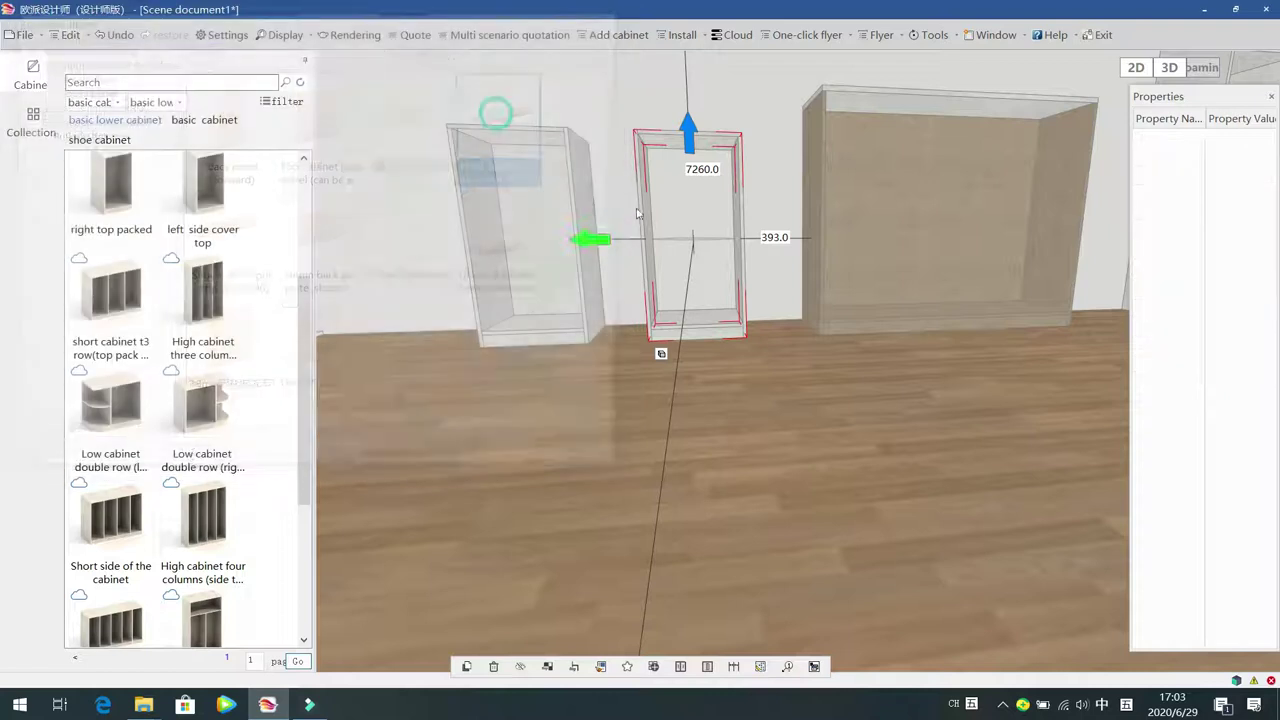
click(690, 187)
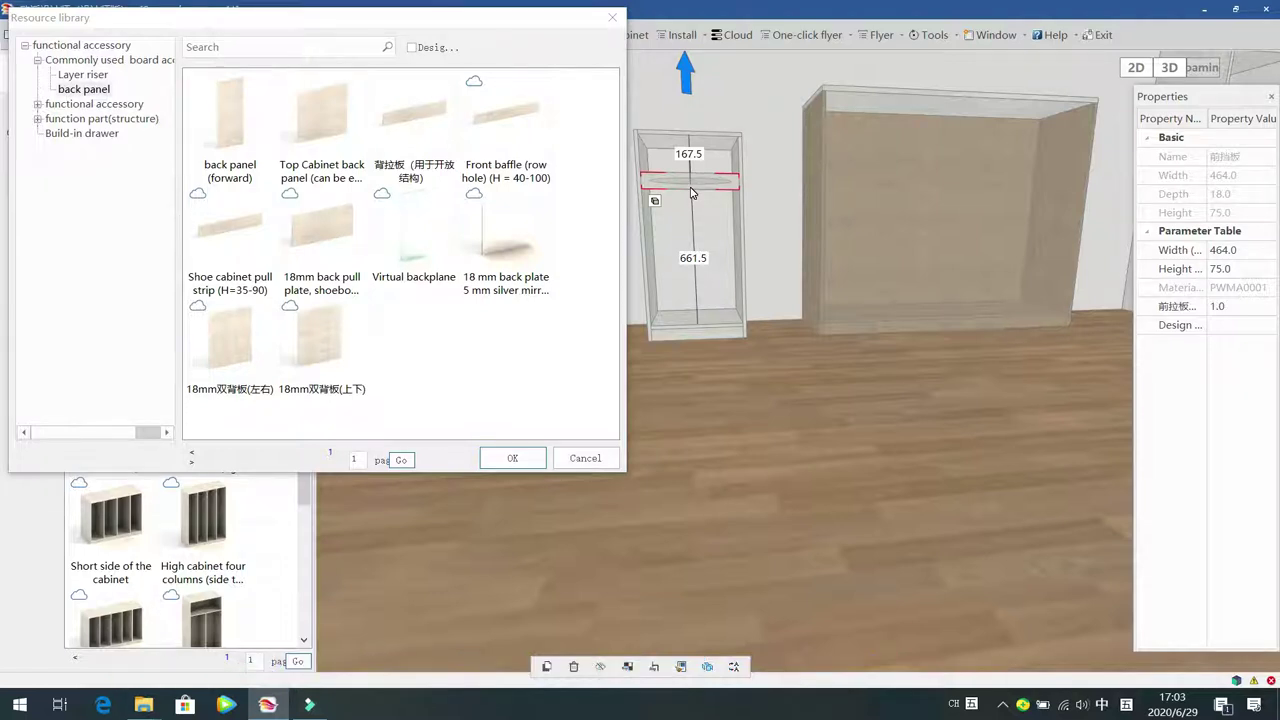
click(240, 236)
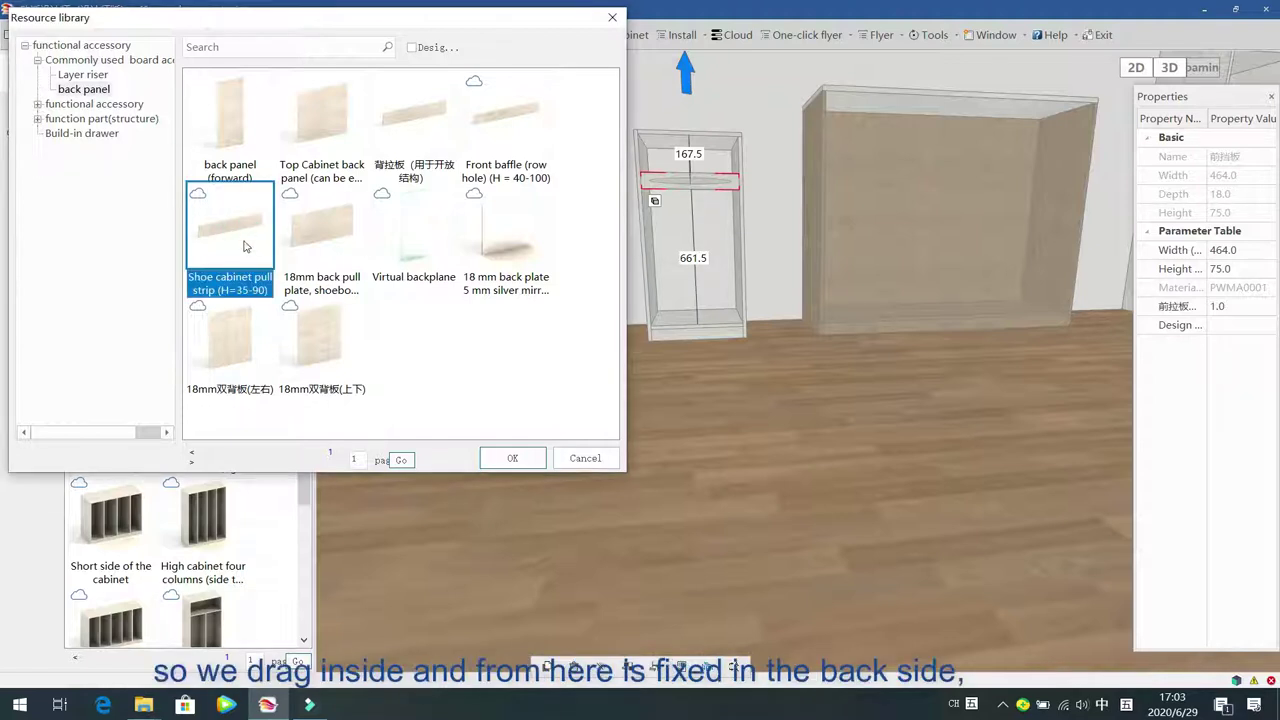
double_click(228, 240)
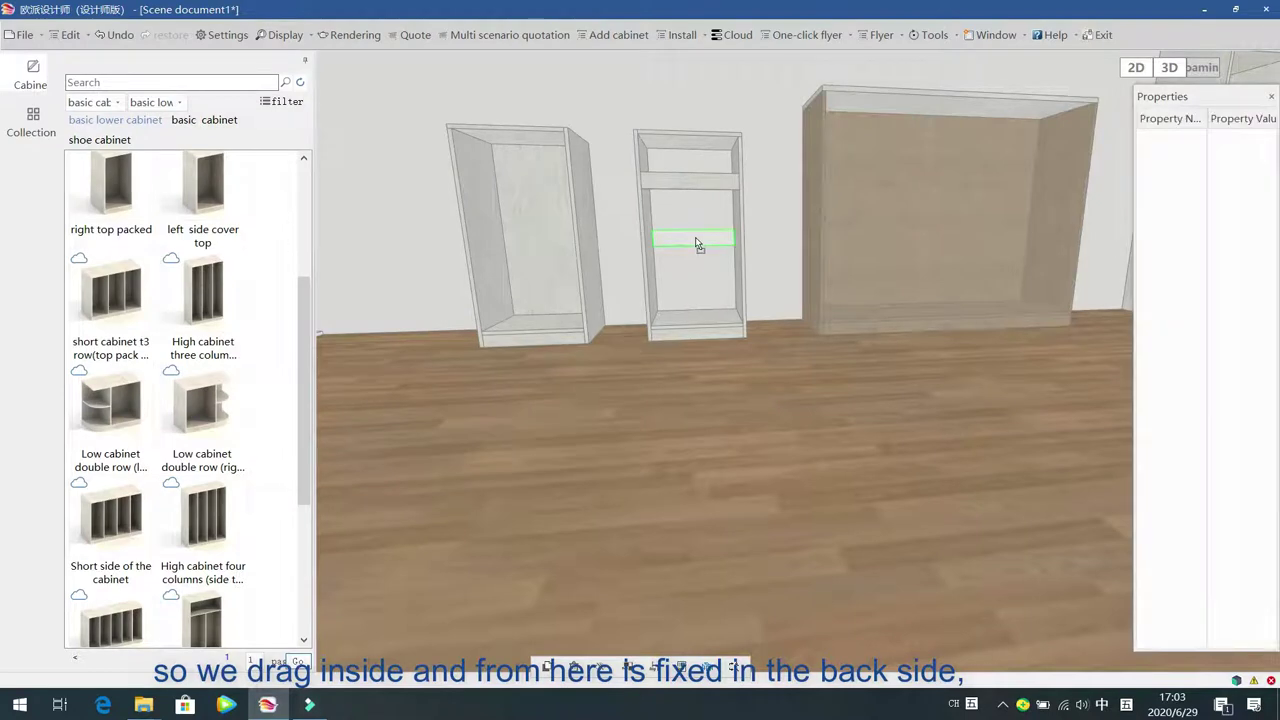
click(697, 242)
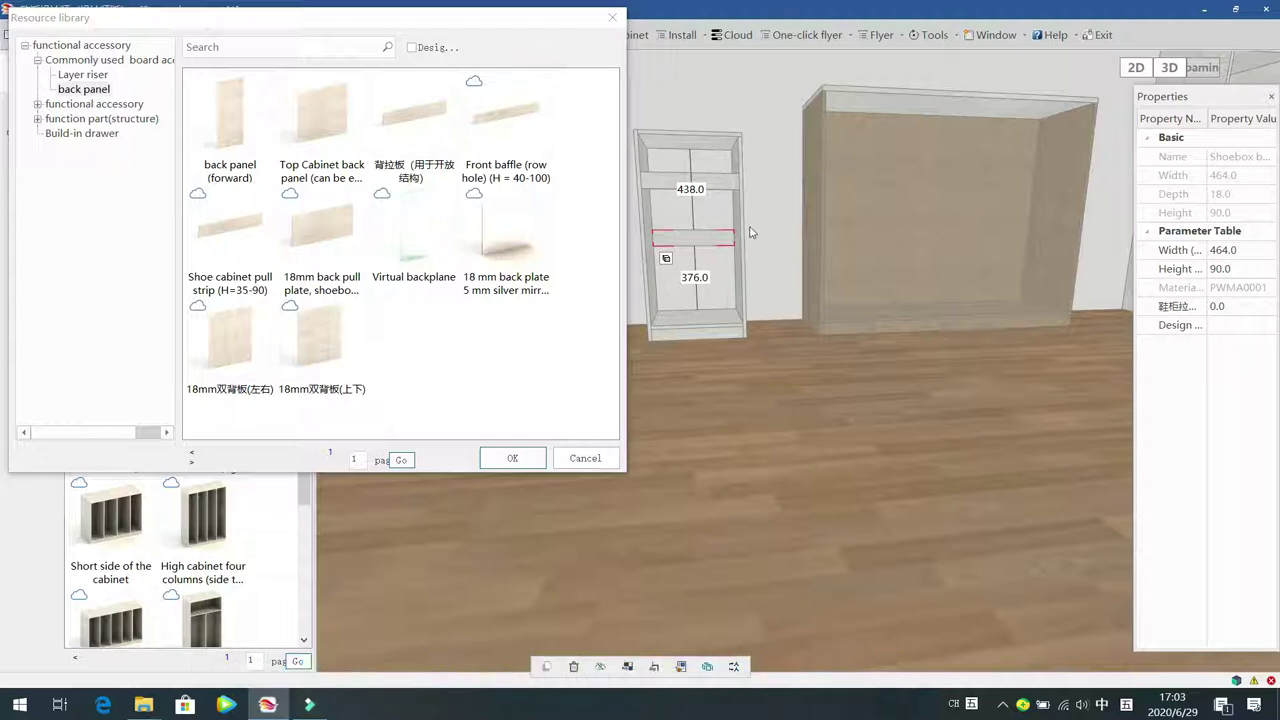
Delete the Shoe cabinet pull strip and the Front baffle from the left side cover cabinet
click(687, 237)
key(Delete)
key(Escape)
click(679, 183)
key(Delete)
Insert the "18mm back pull plate, shoebox pull strip (front)" into the left side cover cabinet and close the component library
click(651, 147)
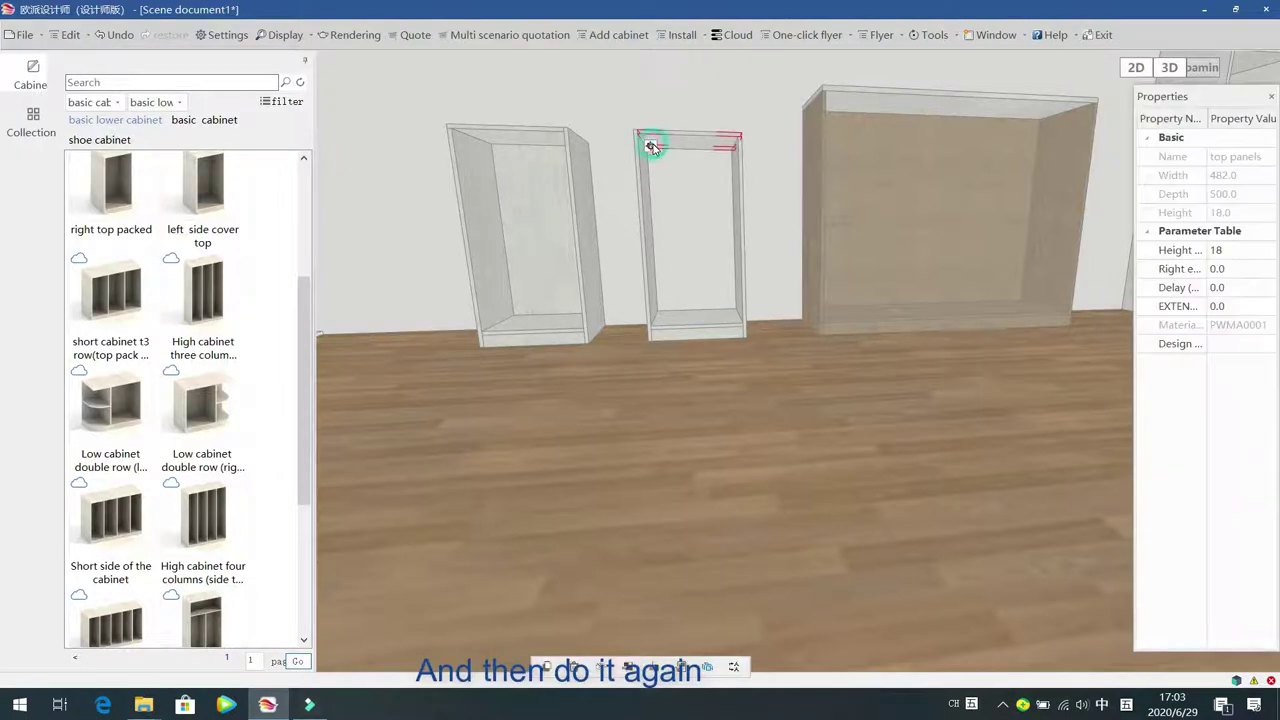
click(646, 177)
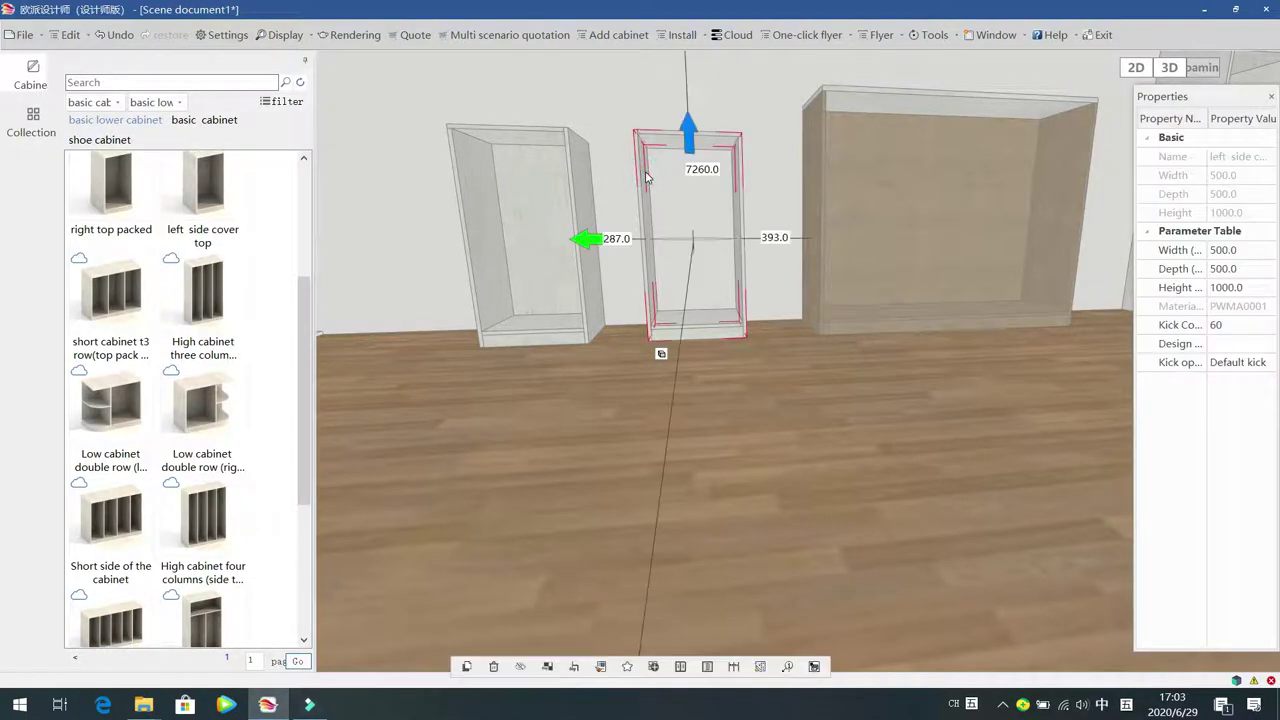
double_click(646, 177)
click(38, 60)
click(79, 92)
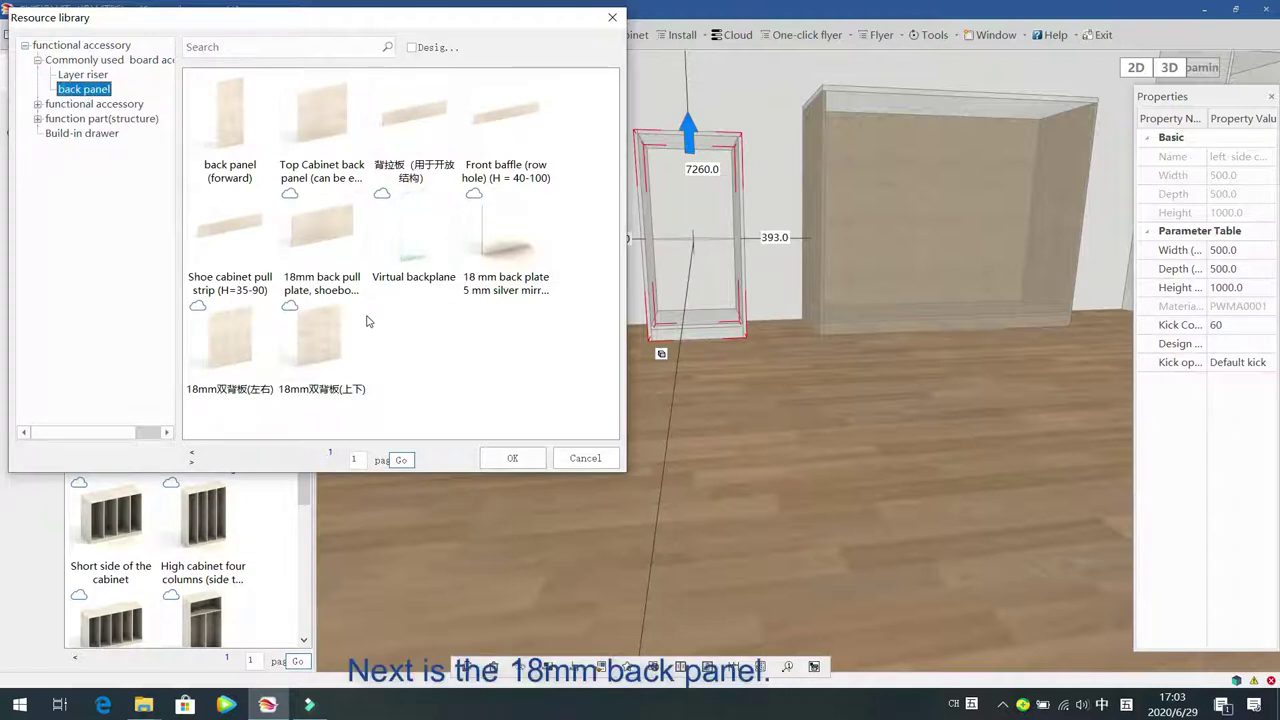
click(333, 231)
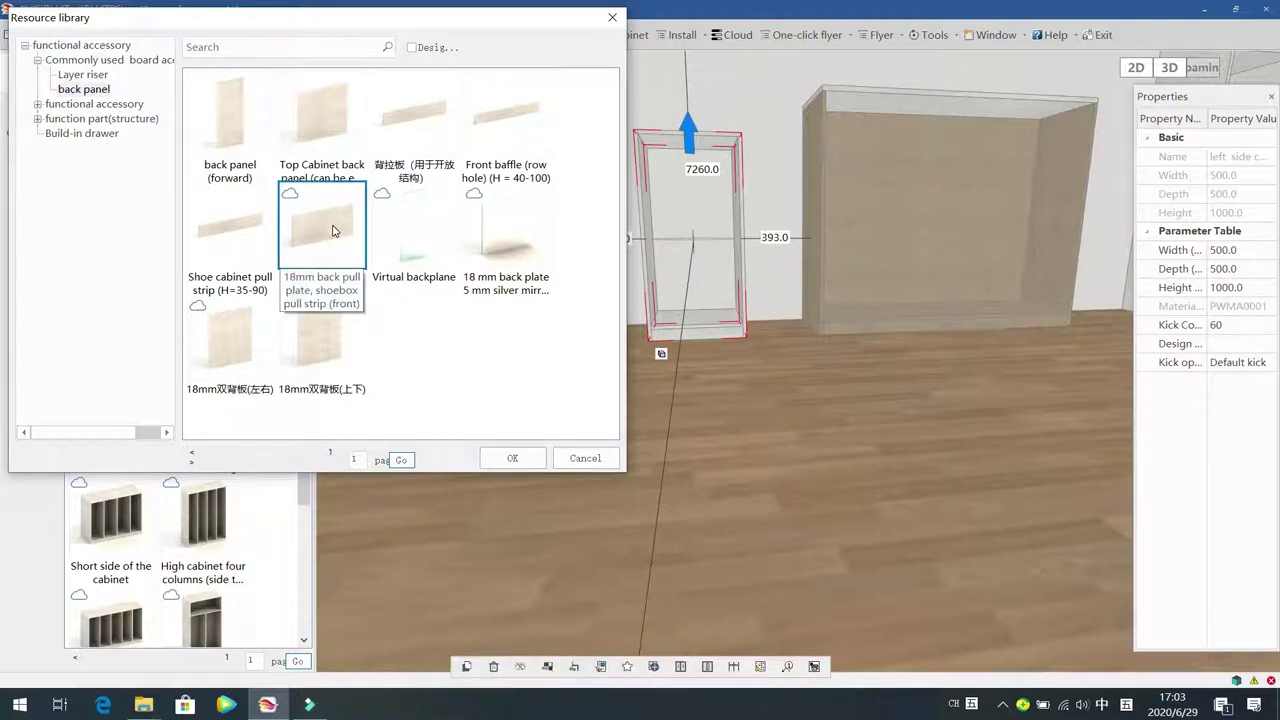
double_click(333, 231)
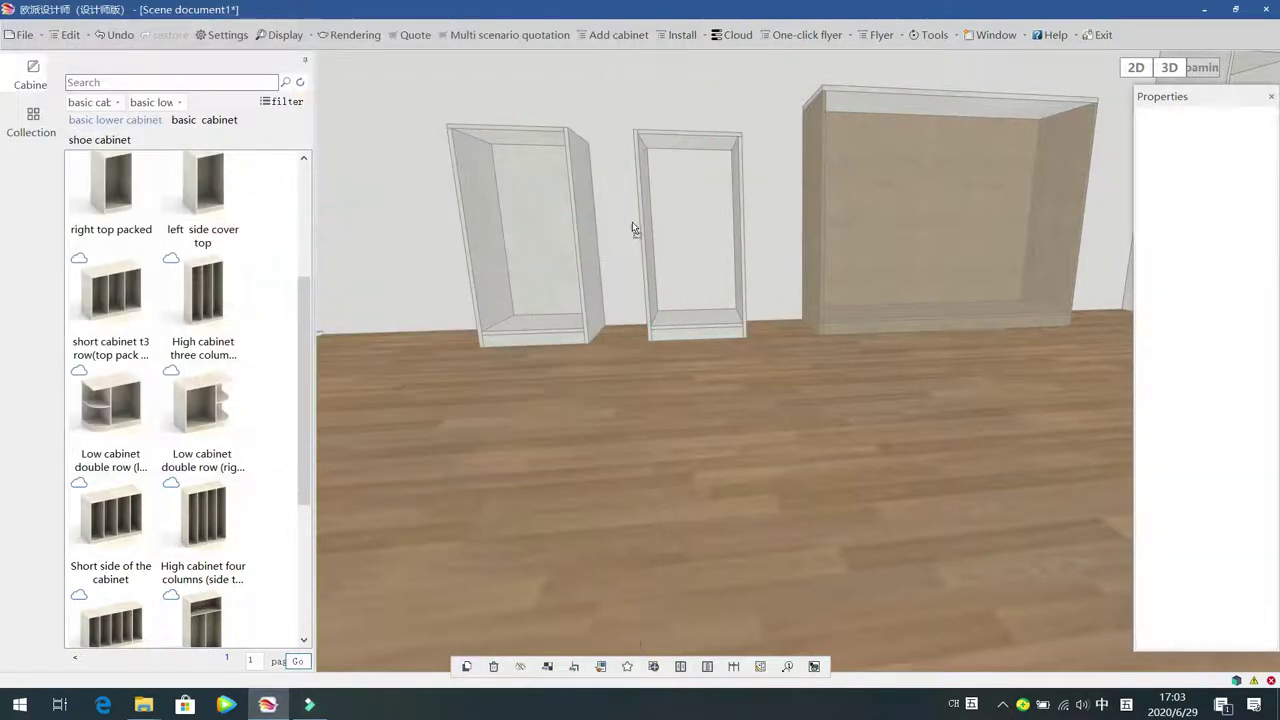
double_click(703, 227)
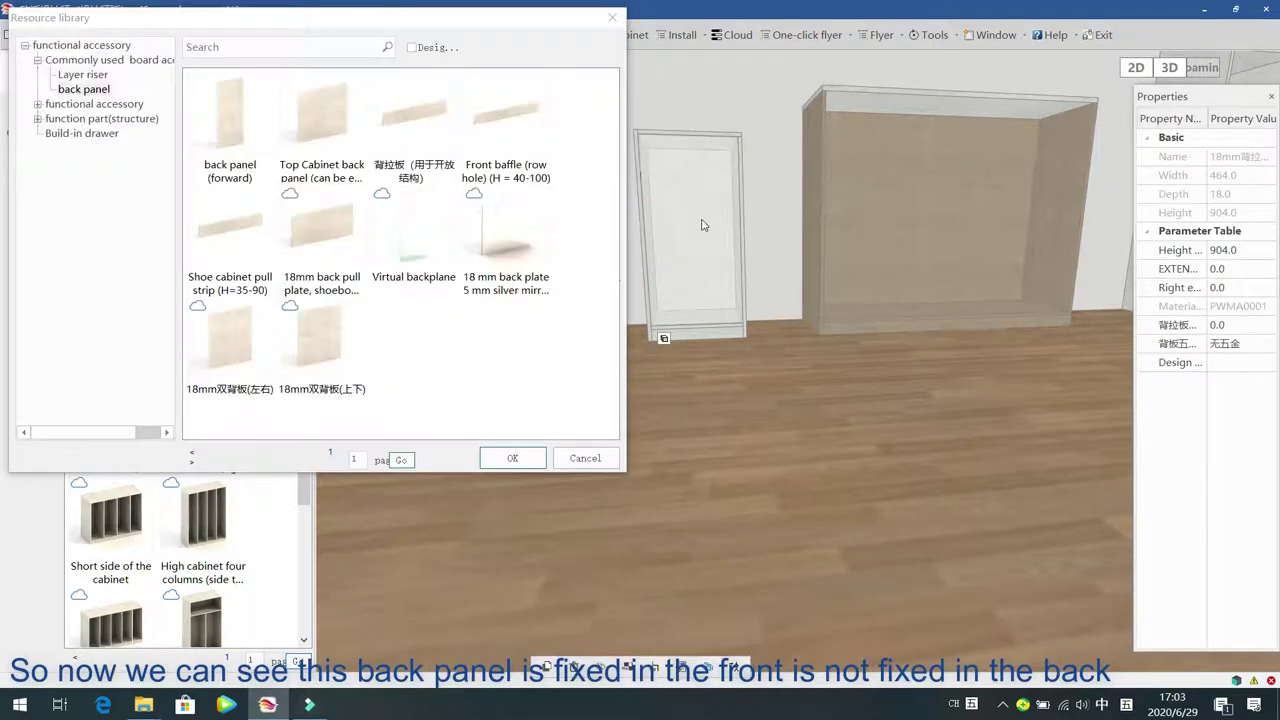
click(570, 460)
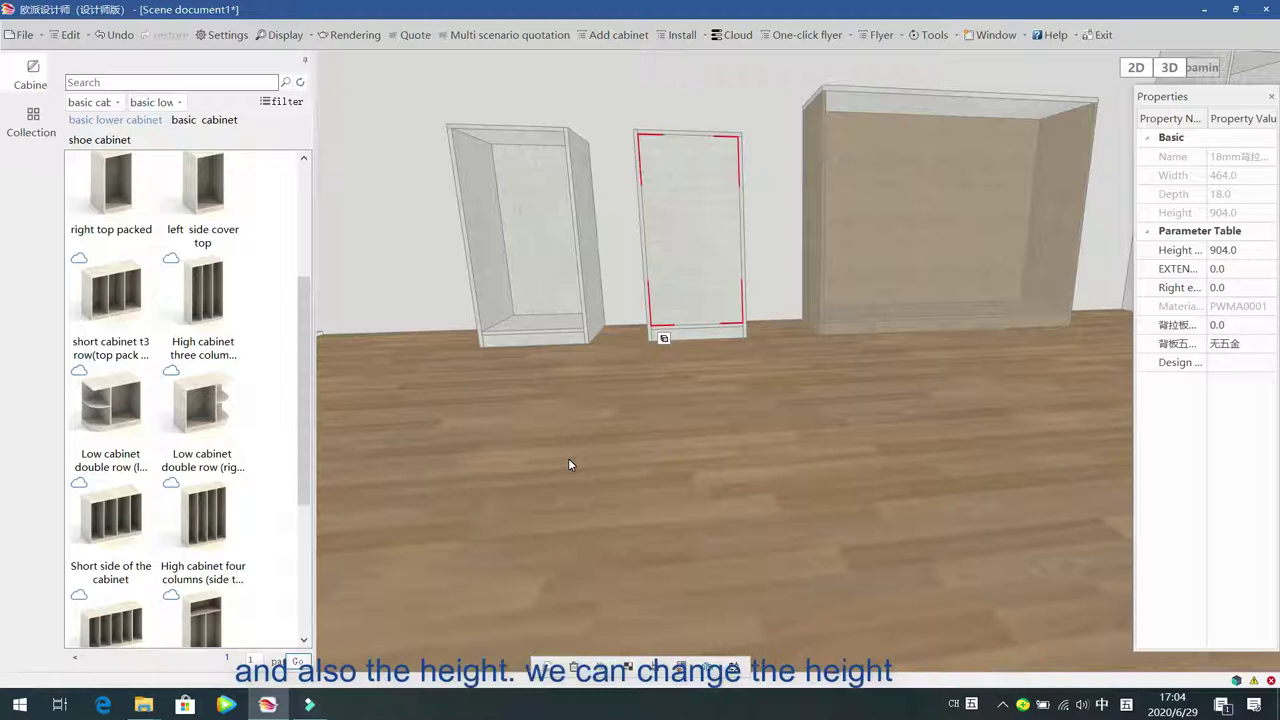
Set the height of the 18 mm back pull plate to 700 mm
click(1255, 251)
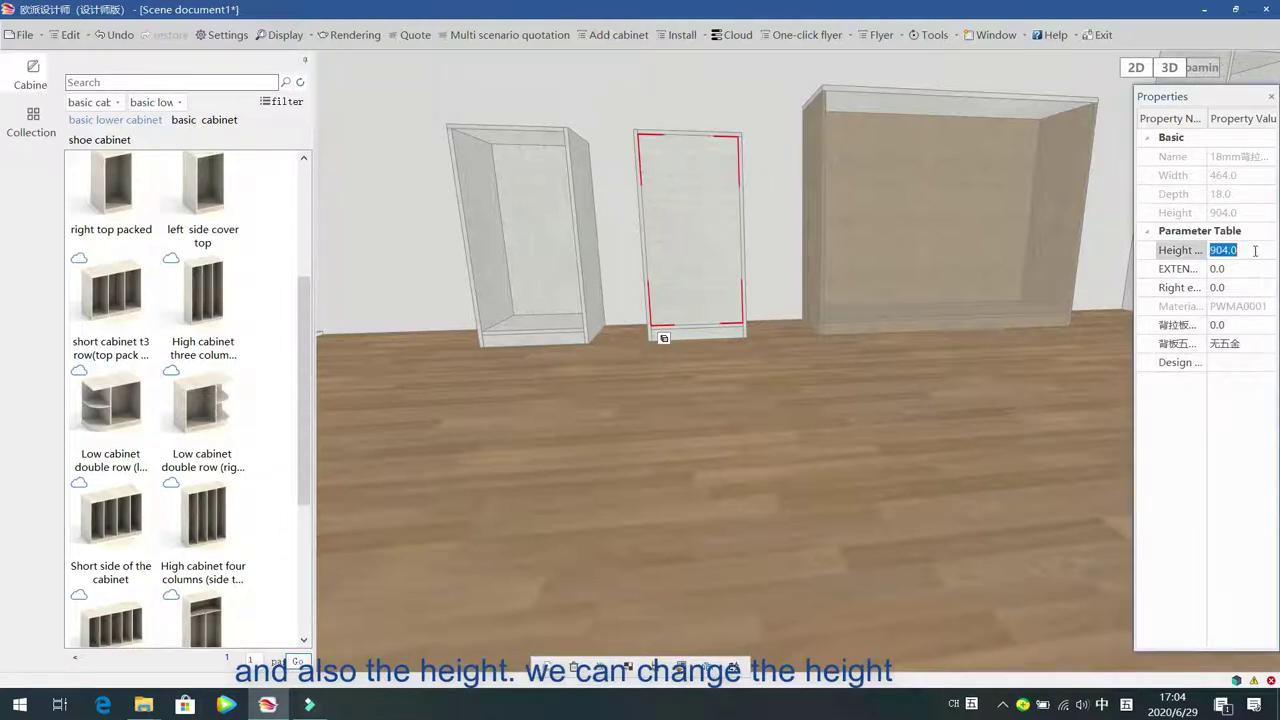
text(700)
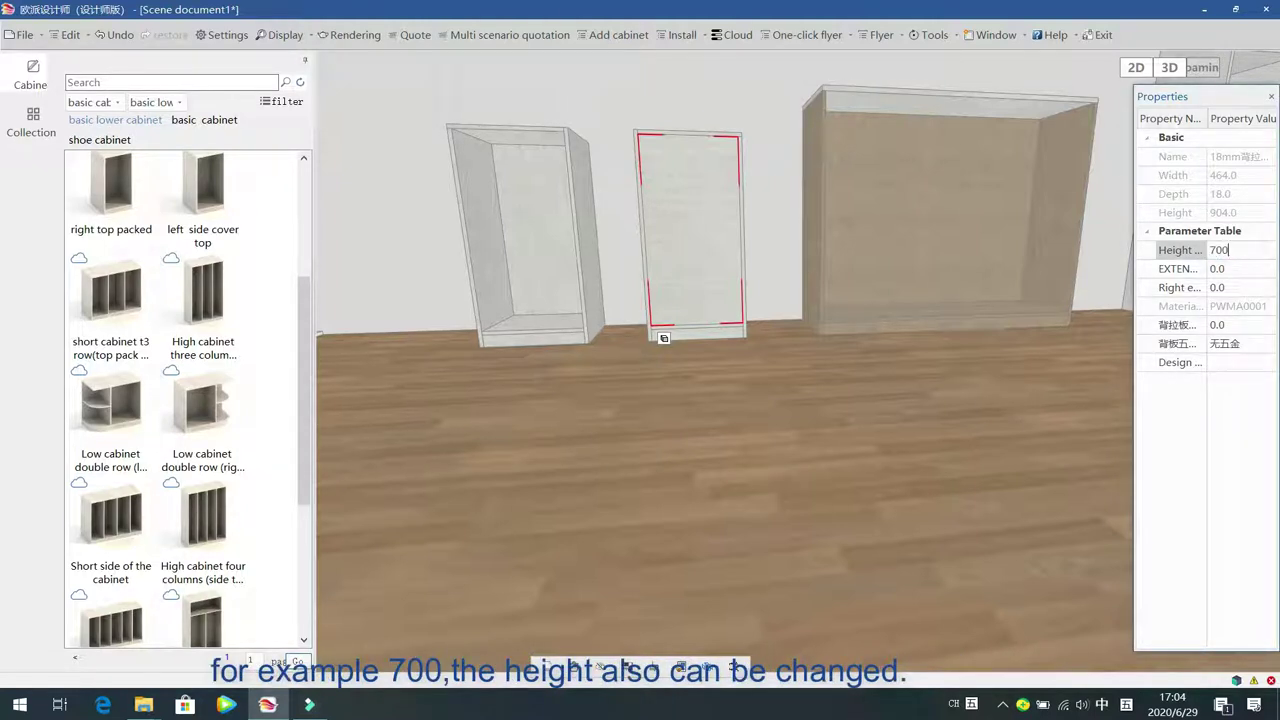
key(Return)
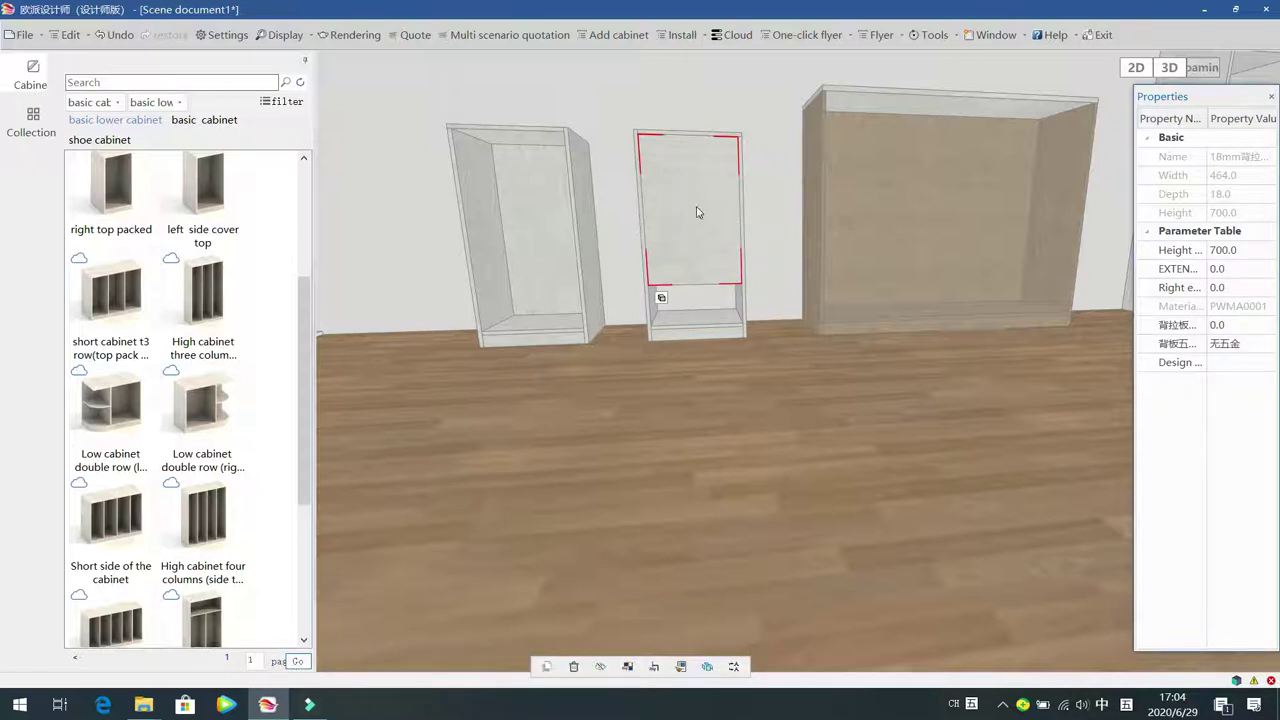
Replace the back pull plate in the left side cover cabinet with the "18 mm back plate 5 mm silver mirror (row holes)"
key(Delete)
click(659, 147)
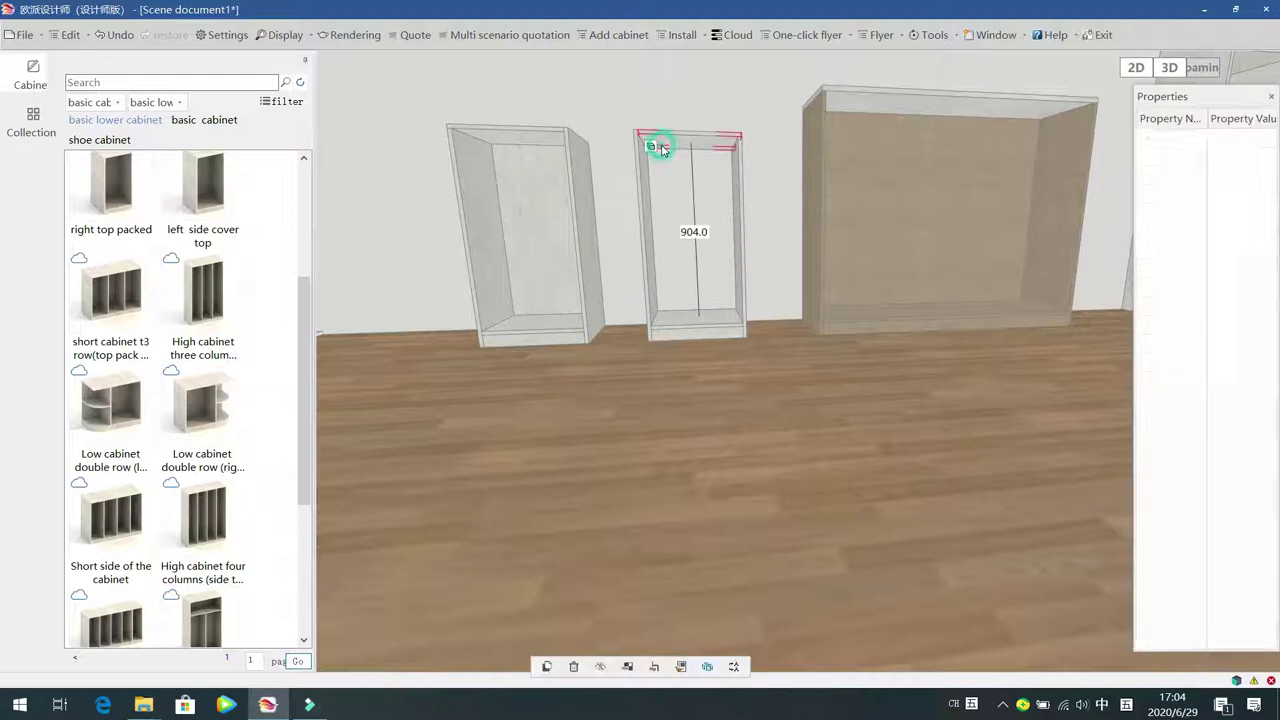
click(661, 149)
key(space)
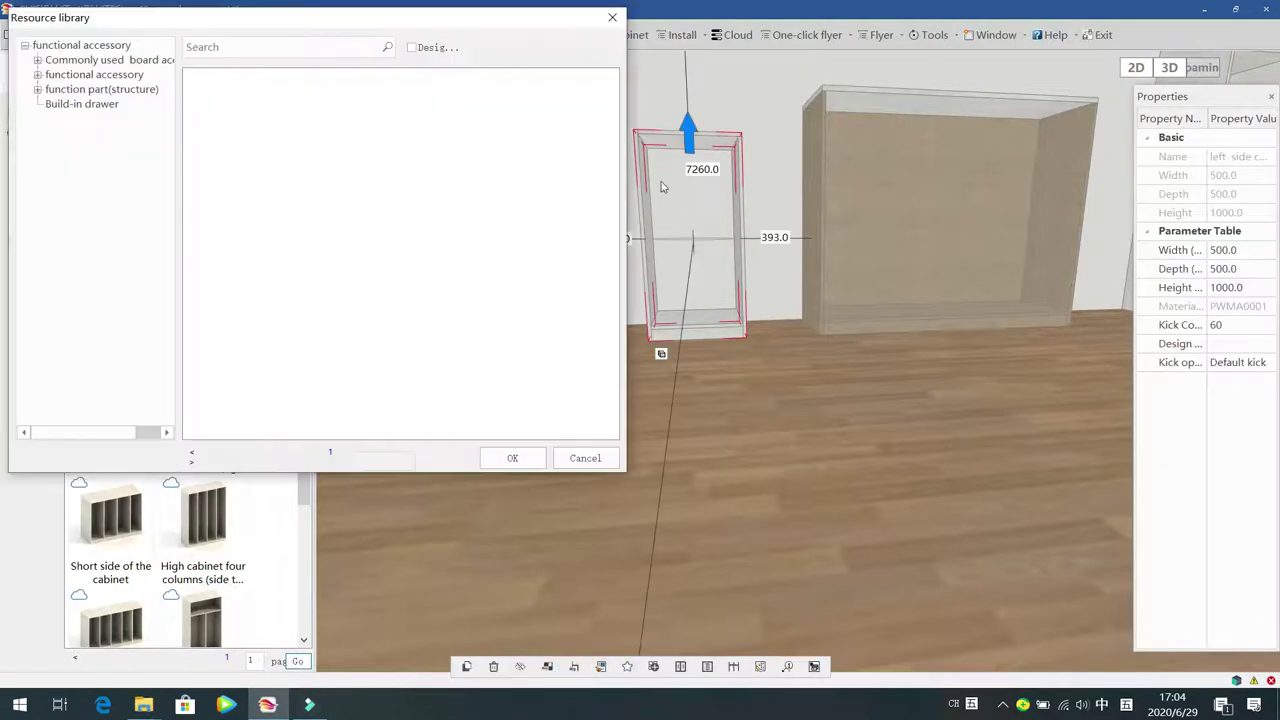
click(37, 61)
click(80, 90)
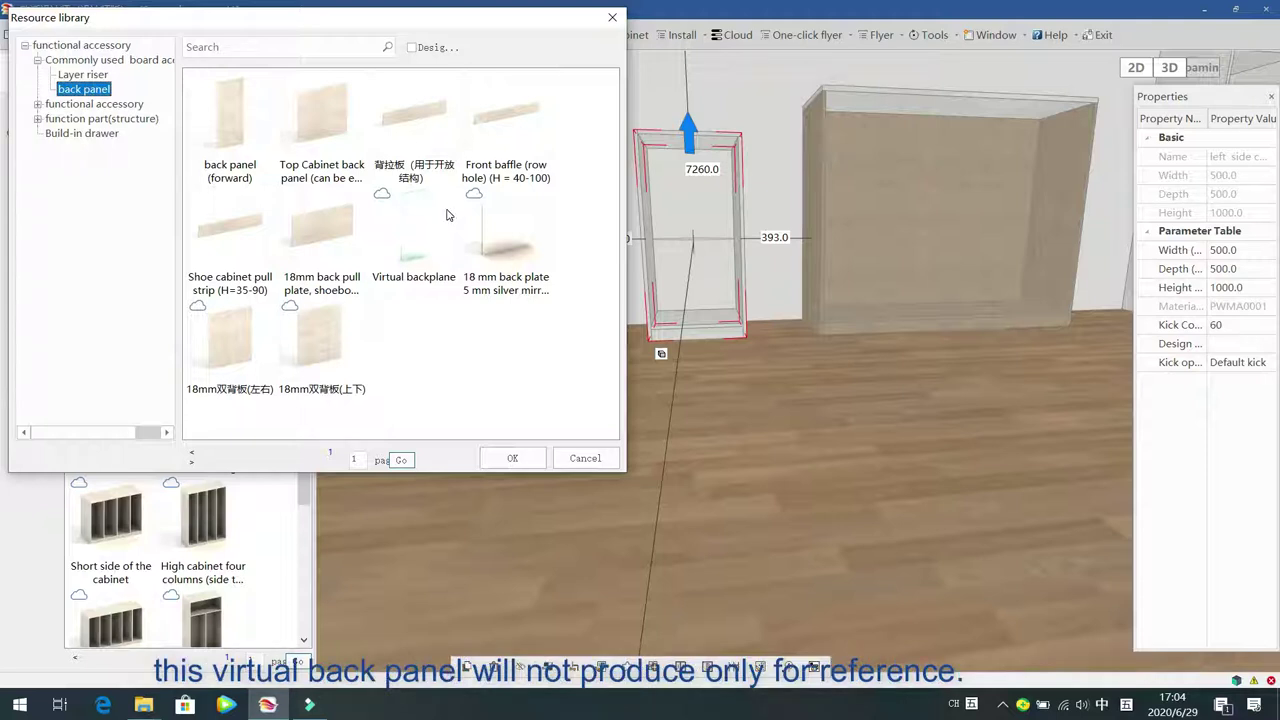
click(507, 240)
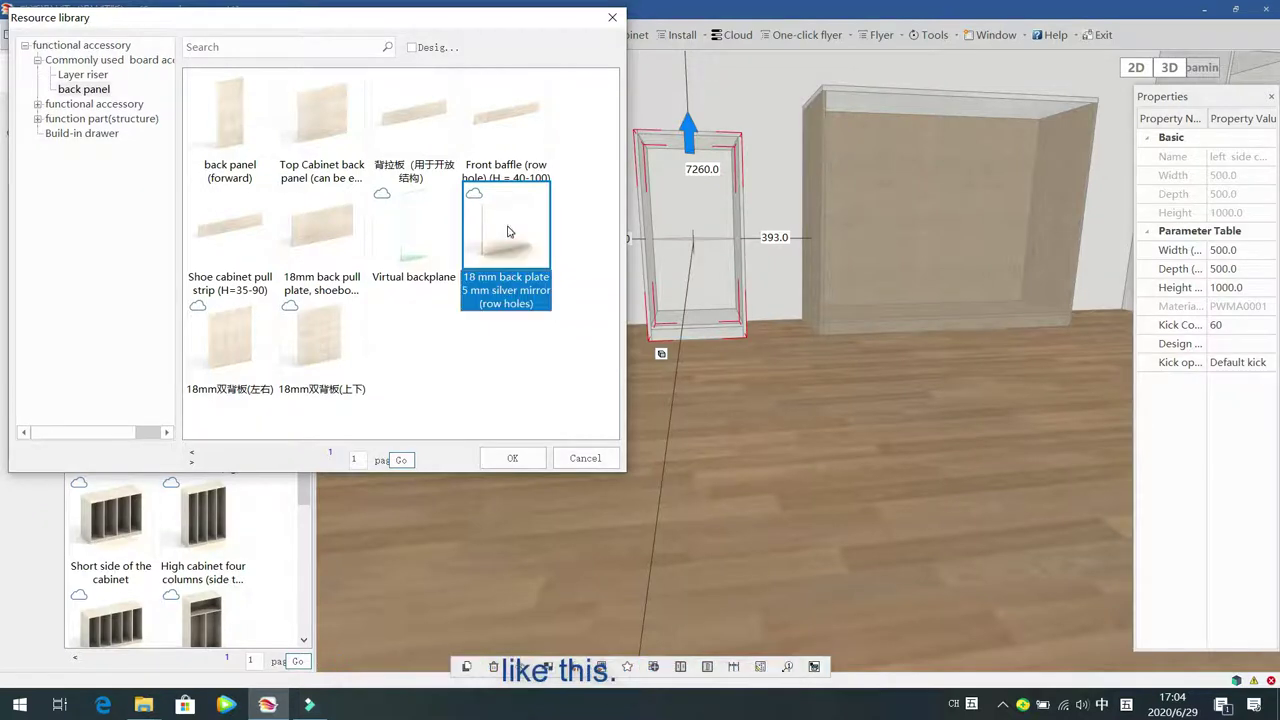
double_click(507, 240)
double_click(708, 240)
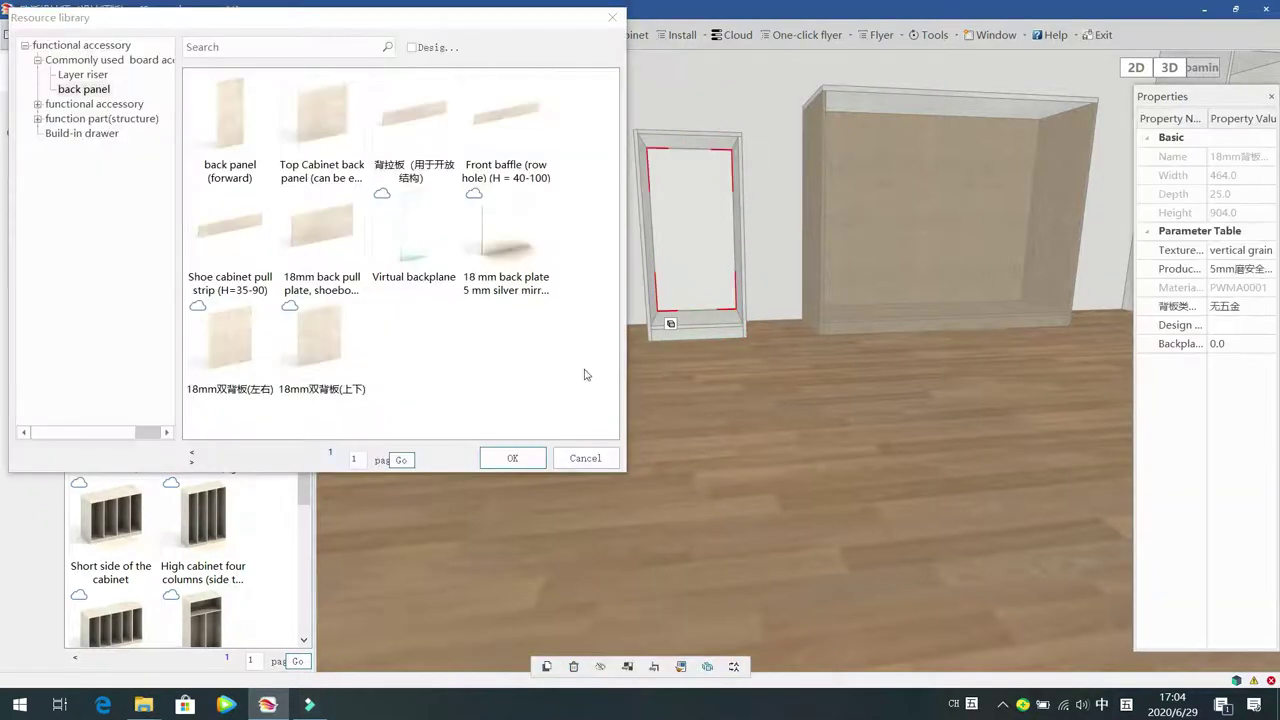
click(584, 459)
click(680, 452)
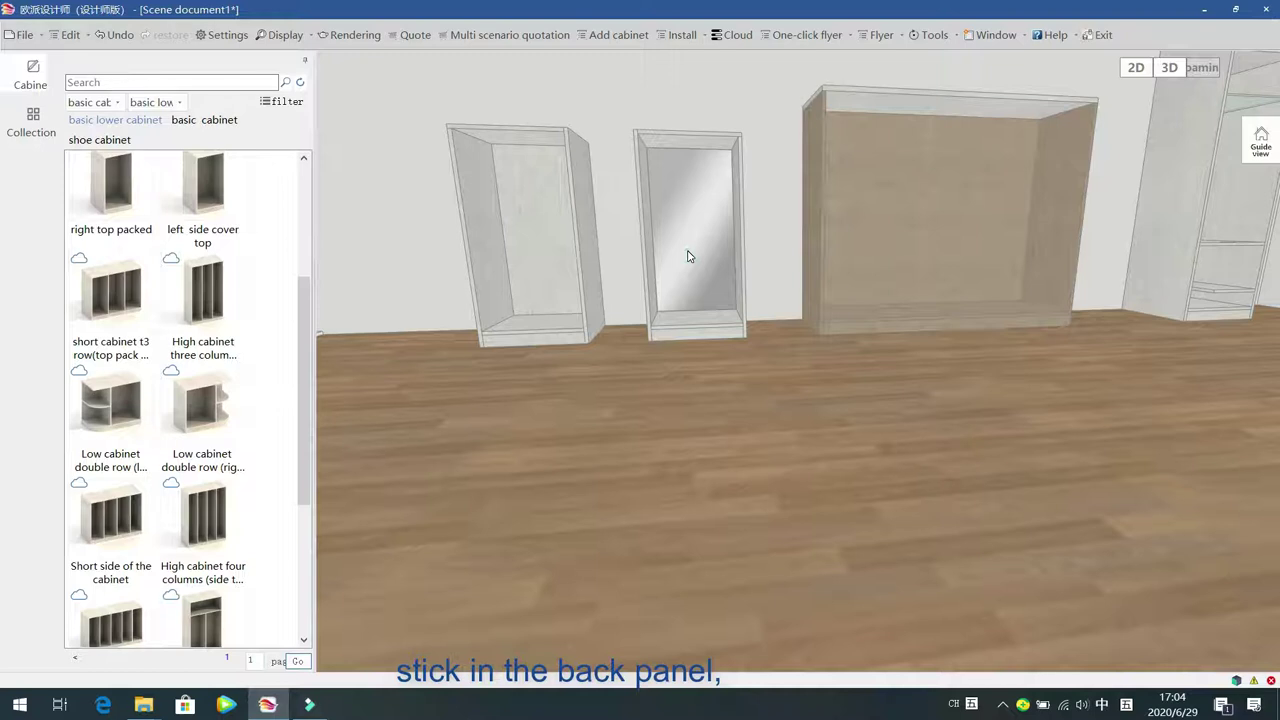
Delete the silver mirror back plate from the left side cover cabinet
click(687, 257)
key(Delete)
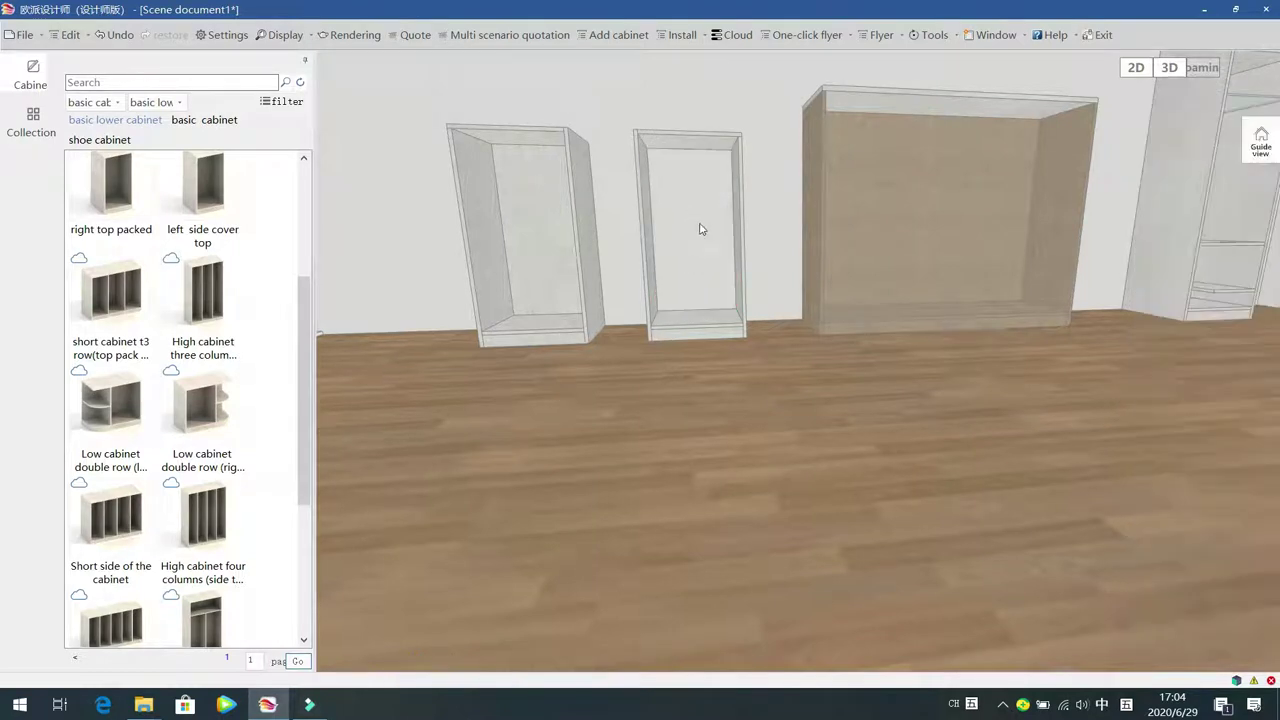
click(690, 220)
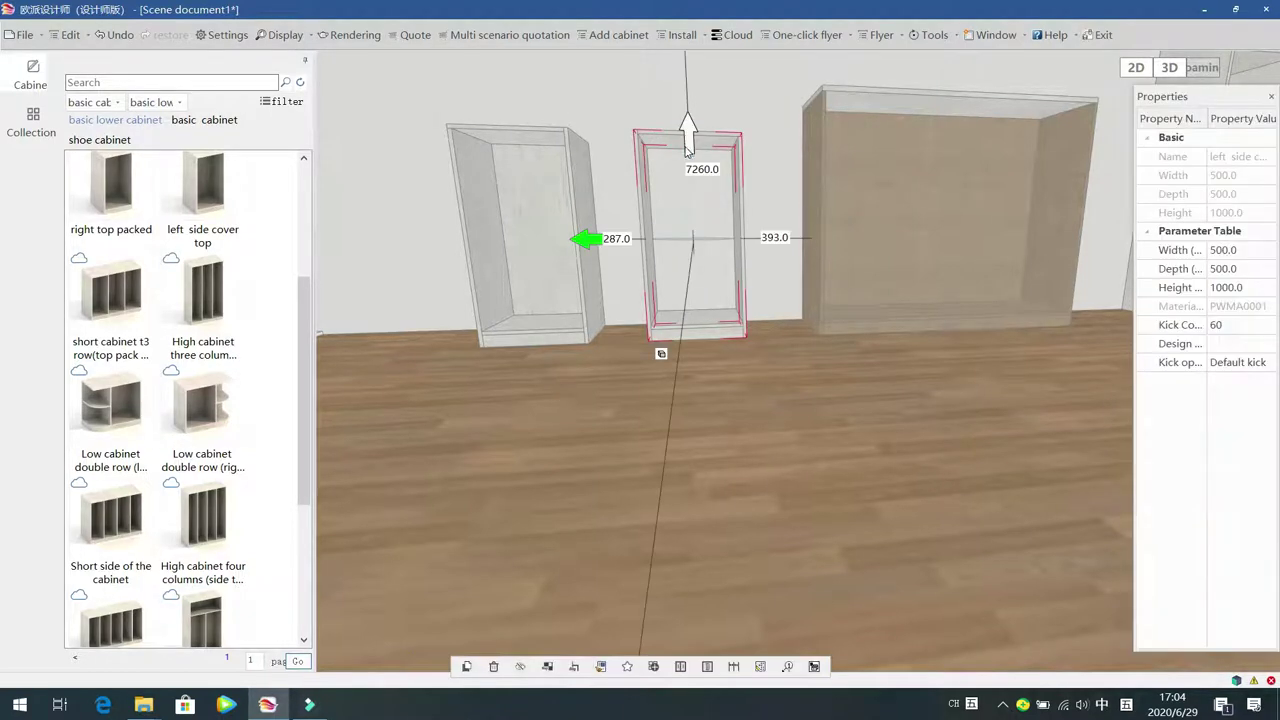
key(g)
click(39, 60)
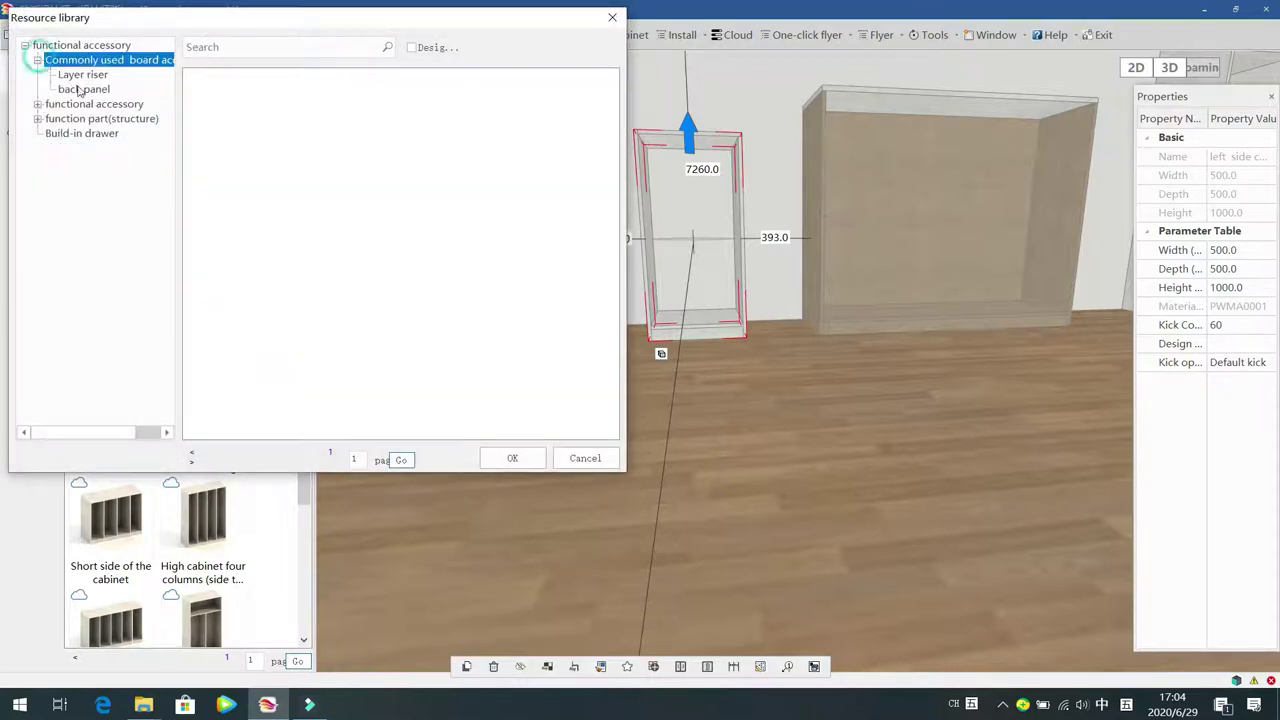
click(83, 91)
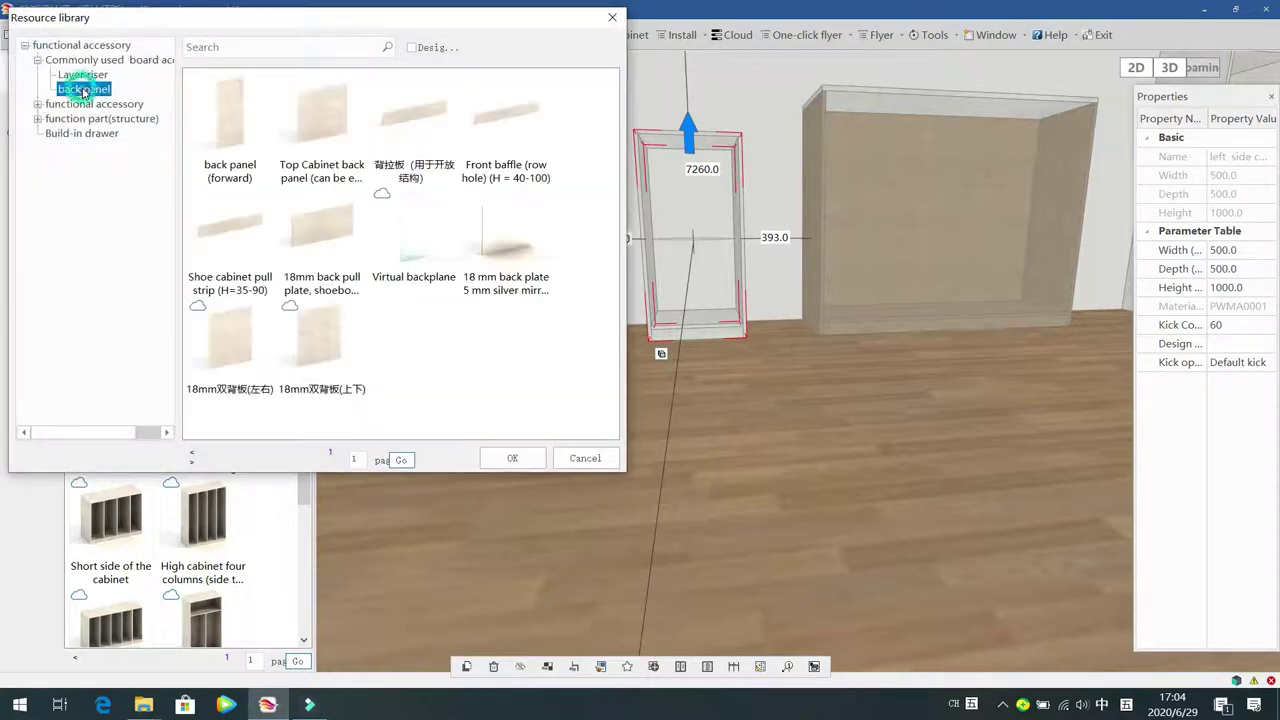
click(224, 357)
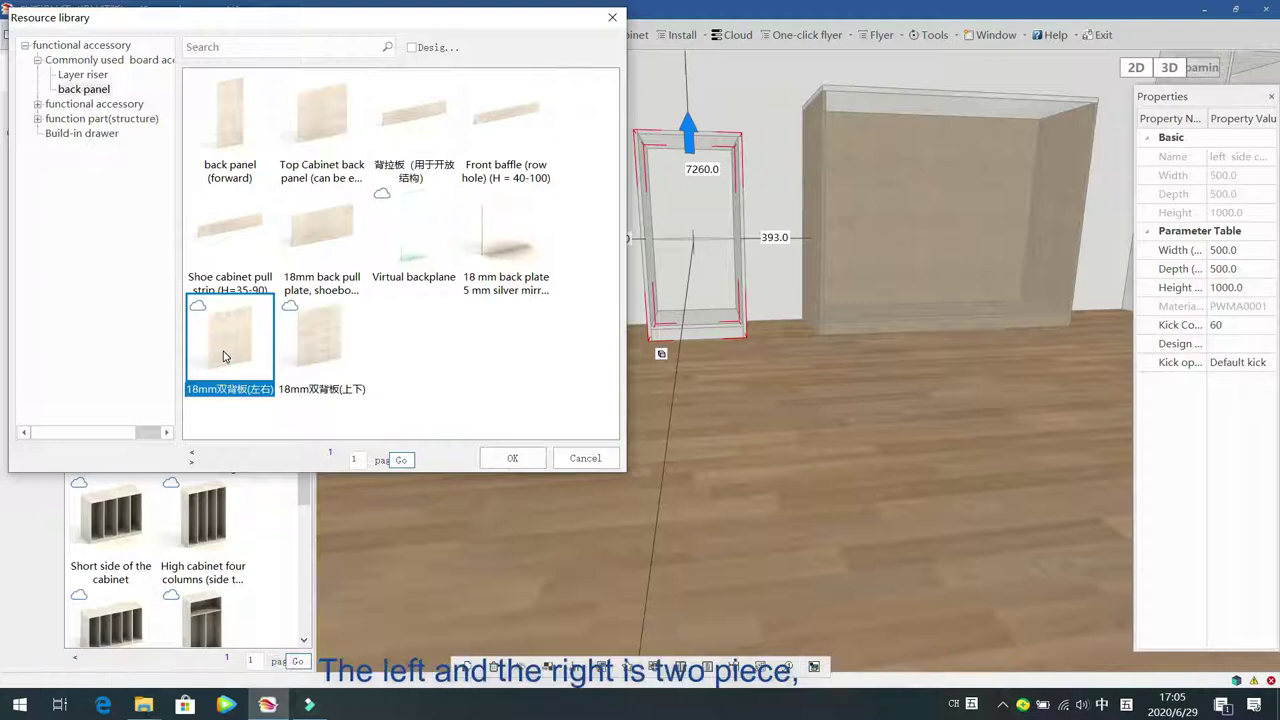
click(585, 458)
Replace the back panel of the 1500 mm wide short cabinet with the left-right double back panel 18mm双背板(左右)
click(938, 197)
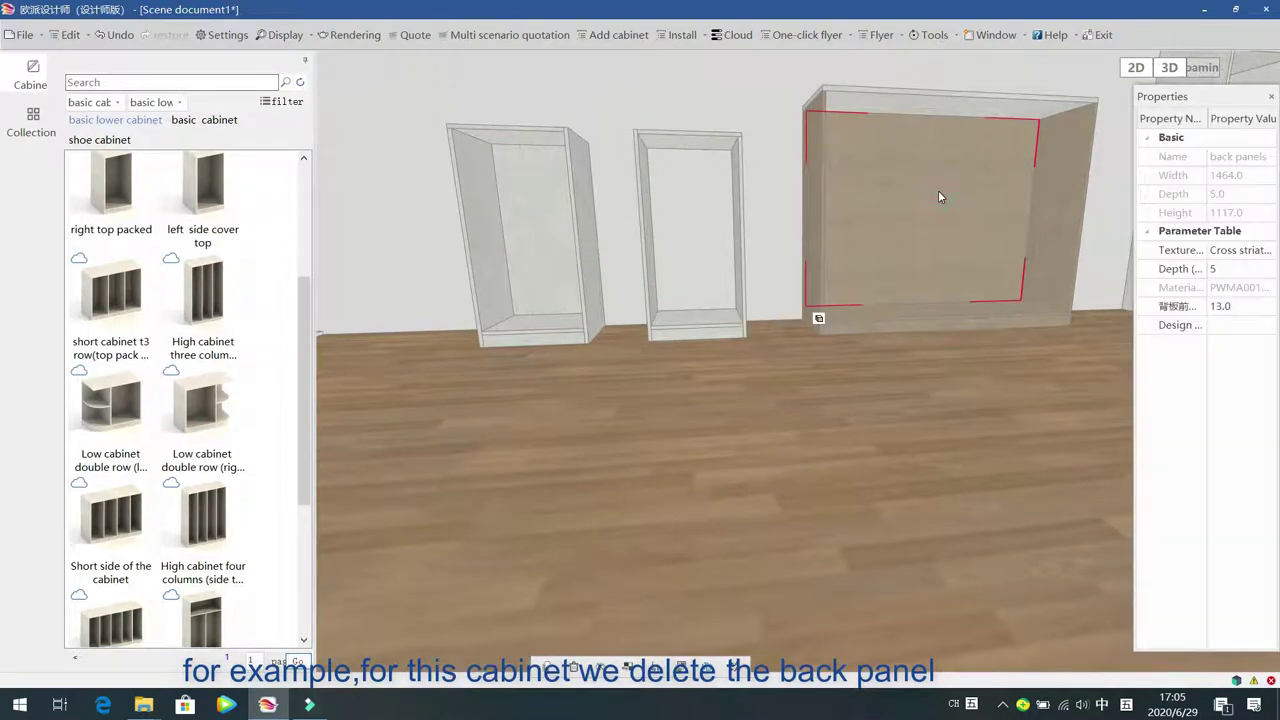
key(Delete)
click(1080, 172)
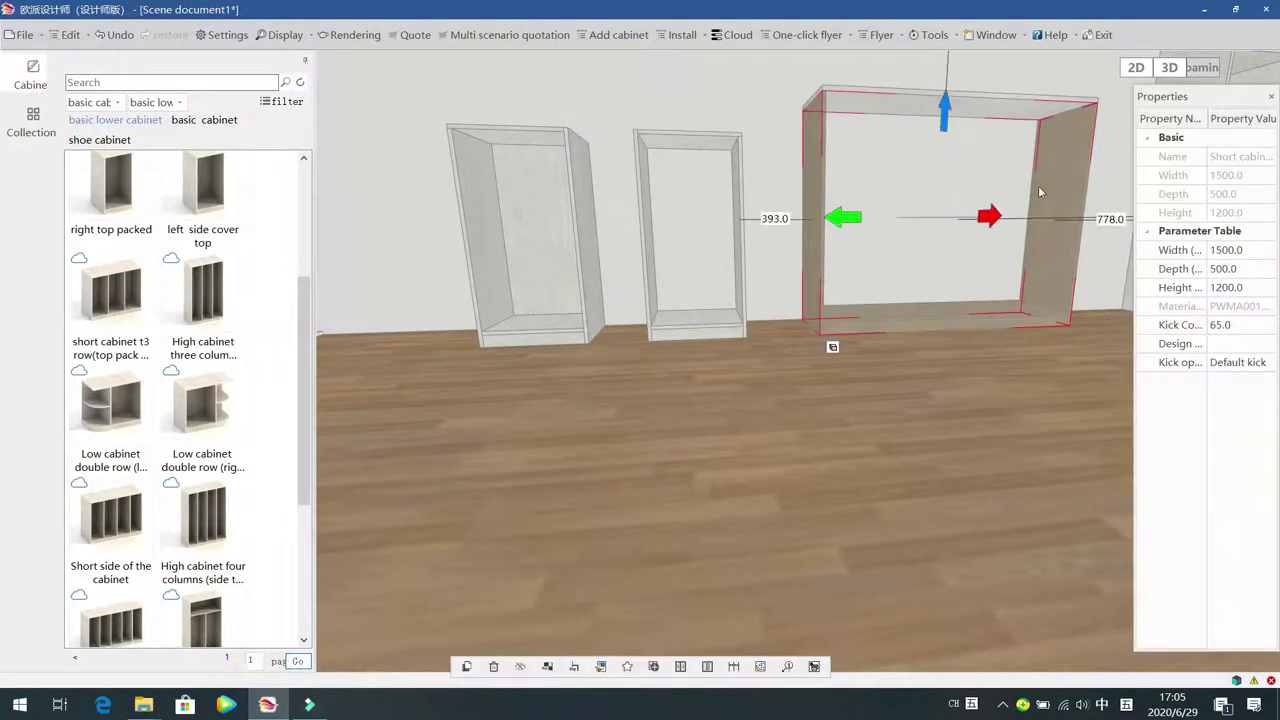
key(g)
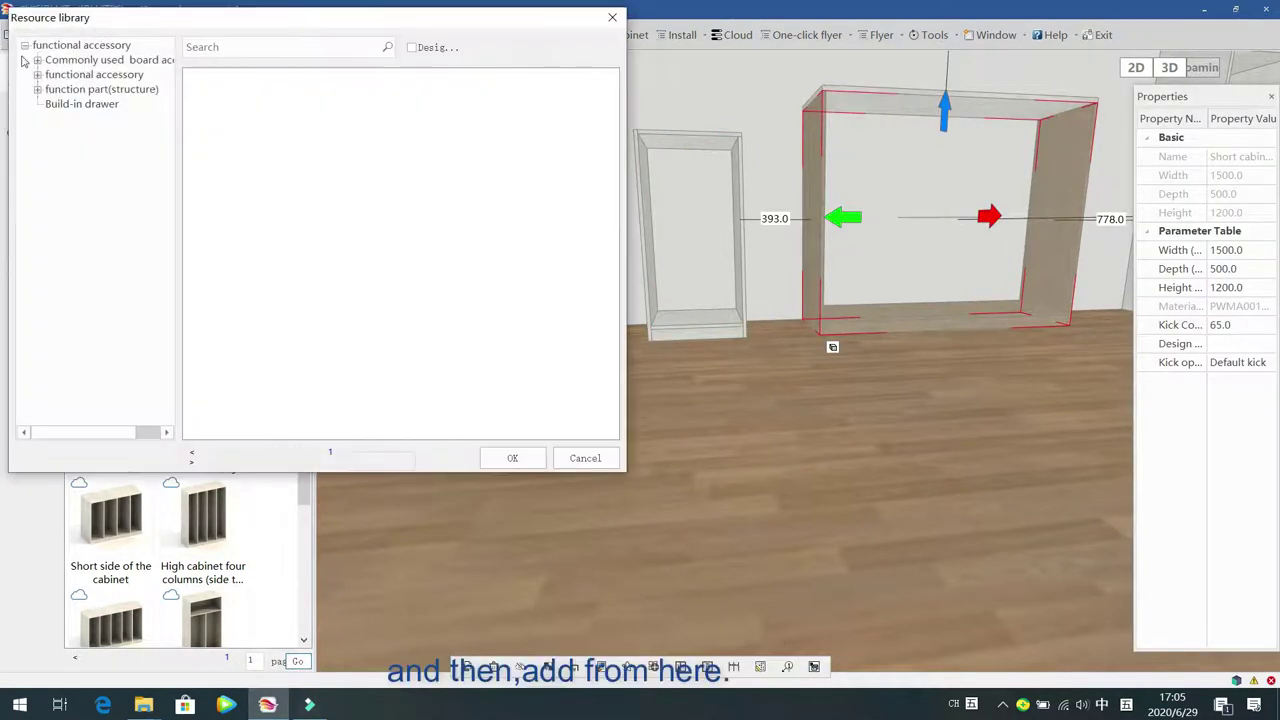
click(37, 60)
click(83, 89)
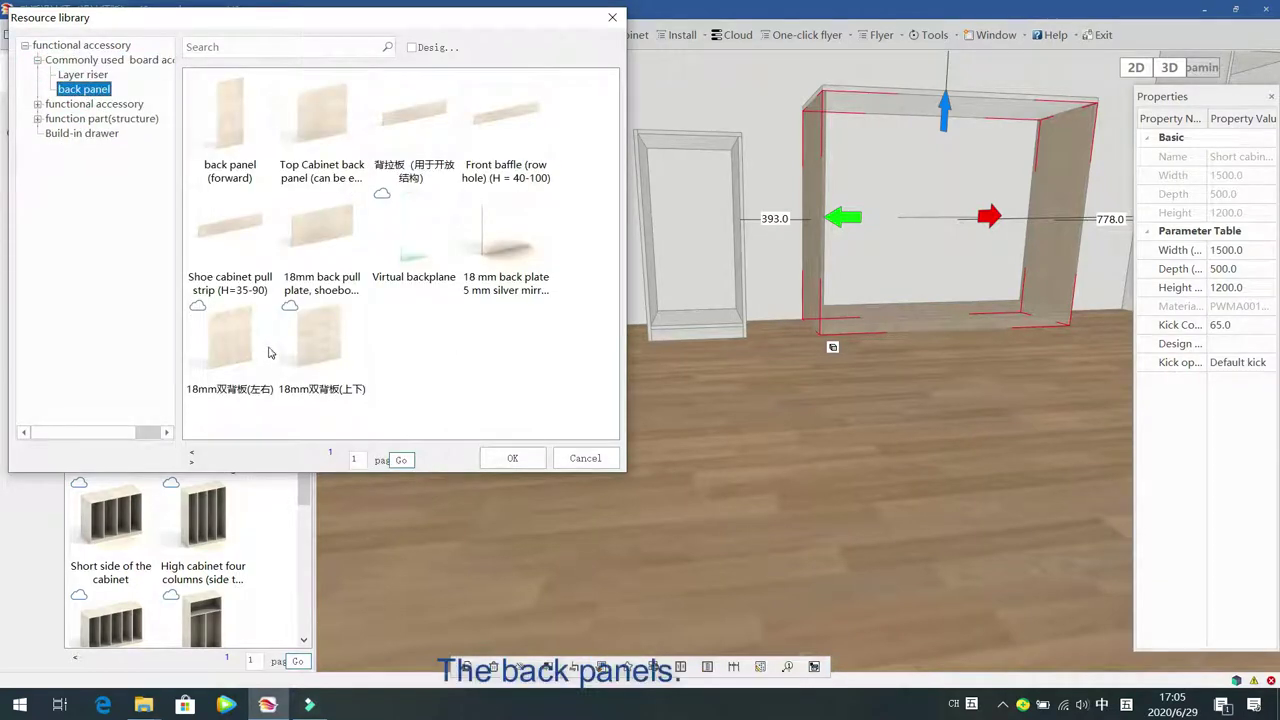
click(206, 354)
double_click(229, 343)
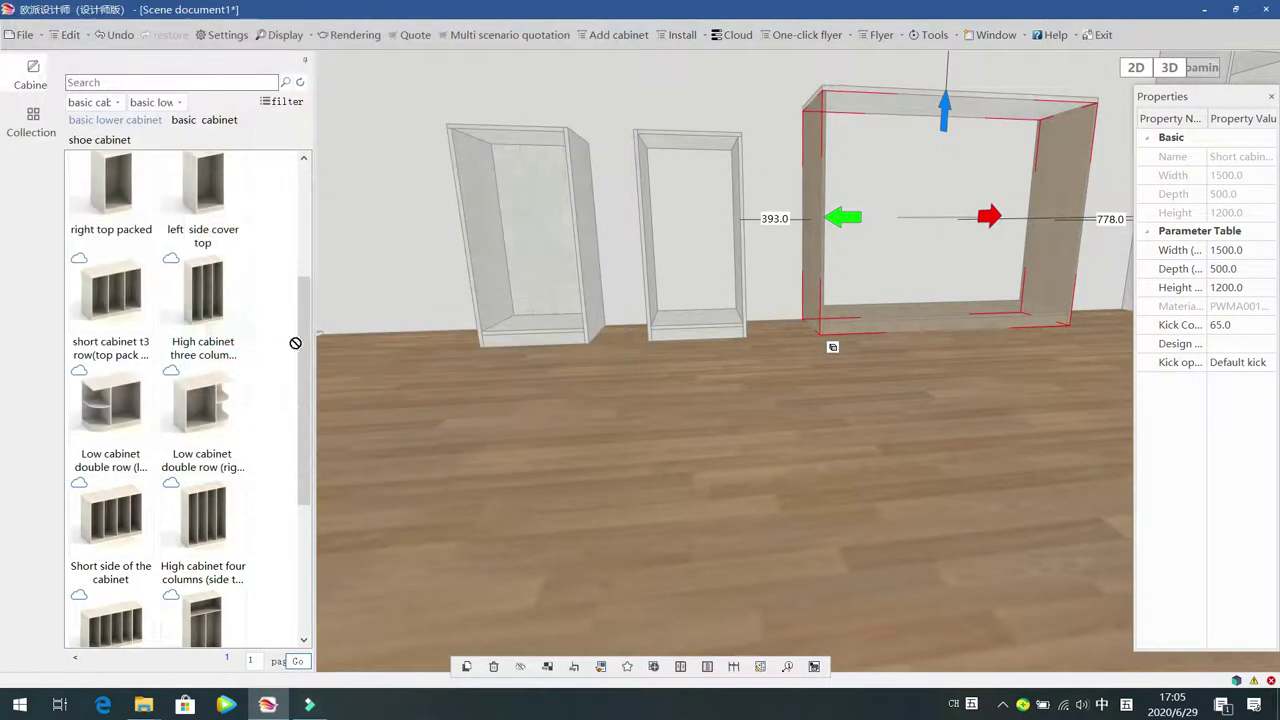
click(942, 235)
key(g)
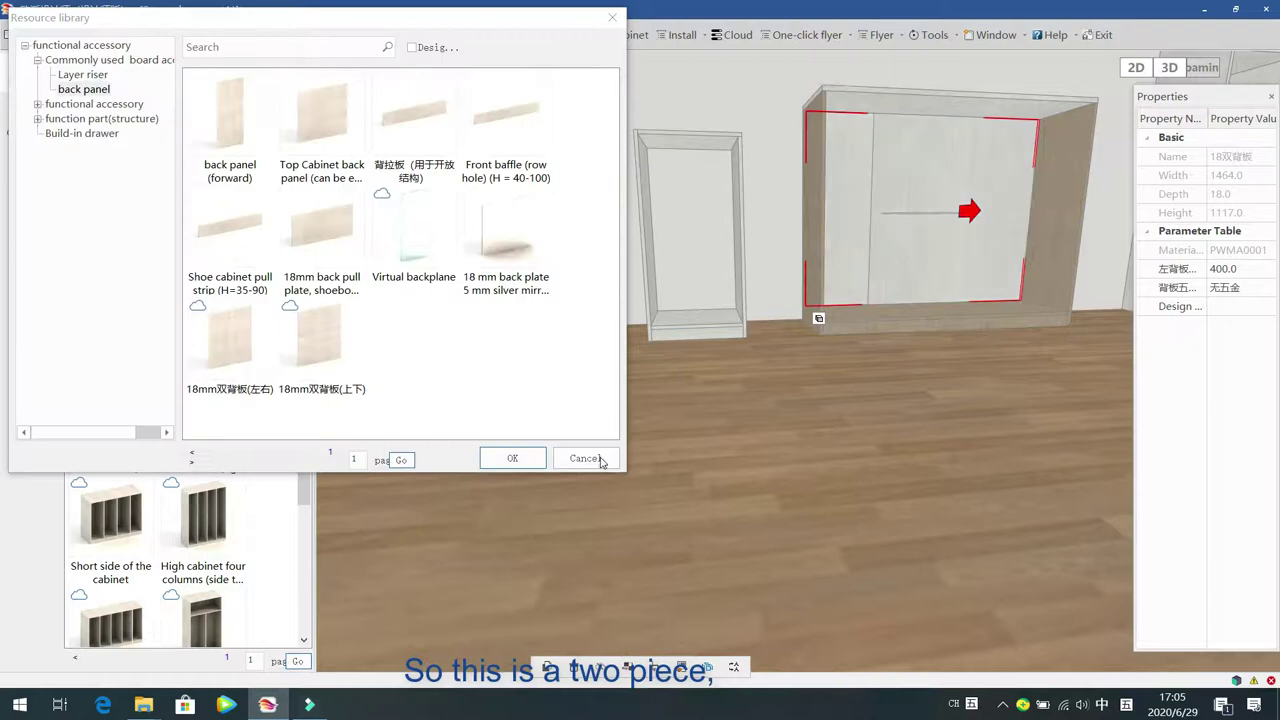
click(585, 458)
Set the left back panel size (左背板) of the double back panel to 500 mm
click(928, 166)
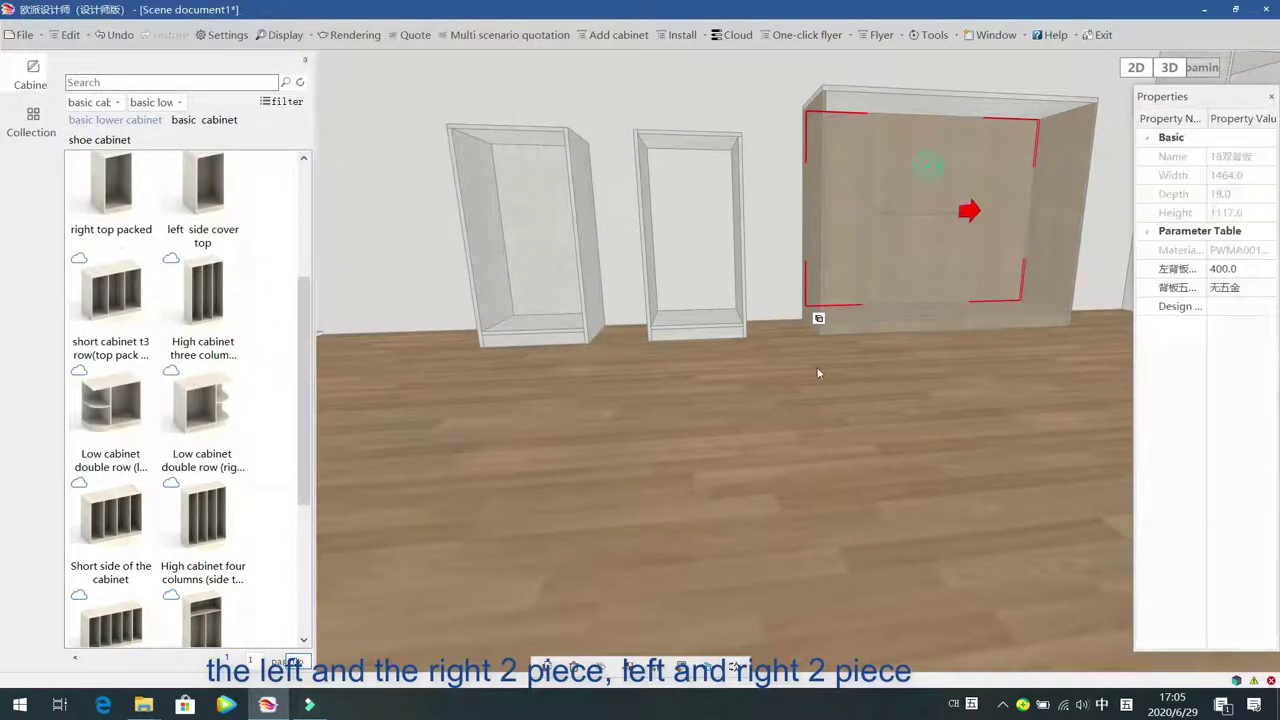
click(815, 412)
click(768, 222)
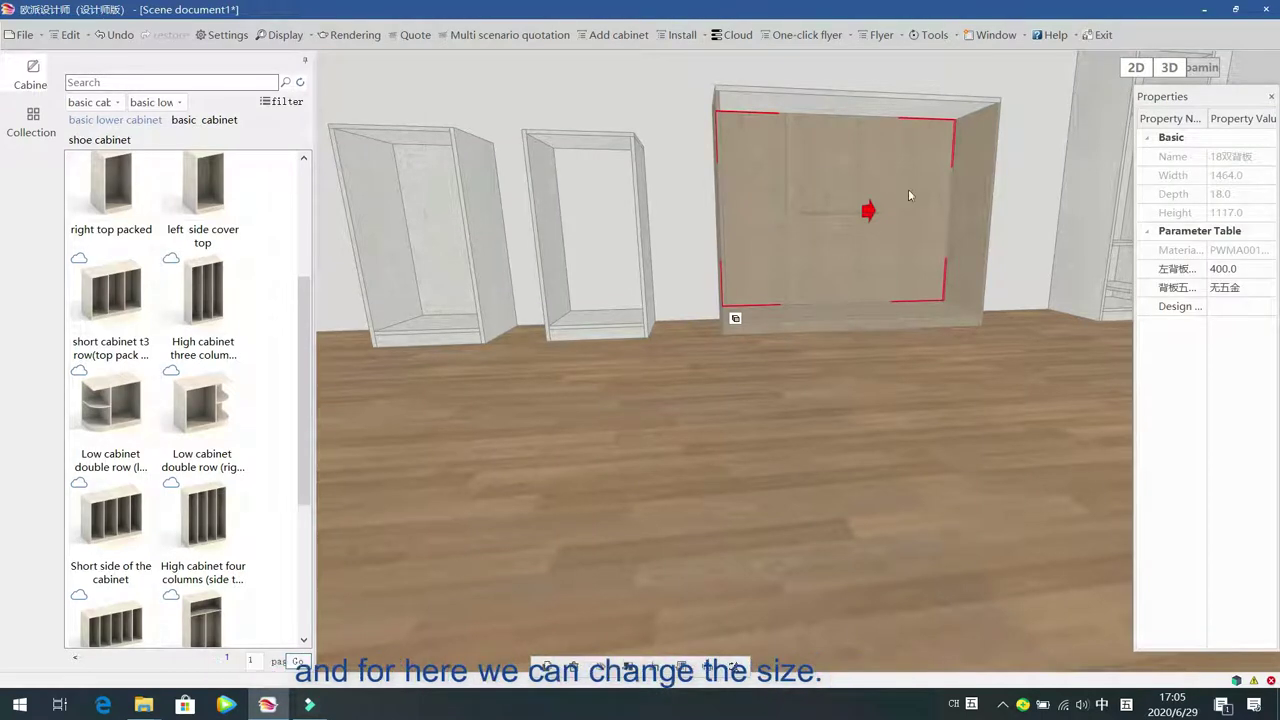
click(1252, 270)
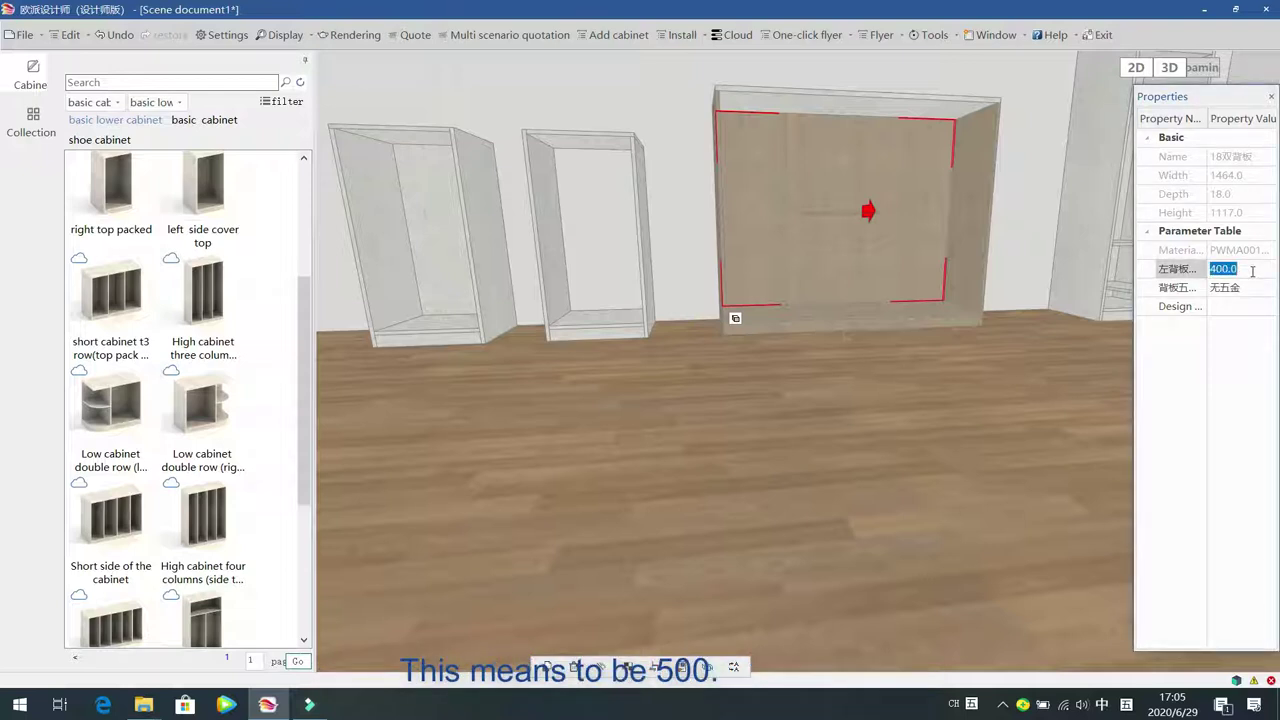
text(500)
key(Return)
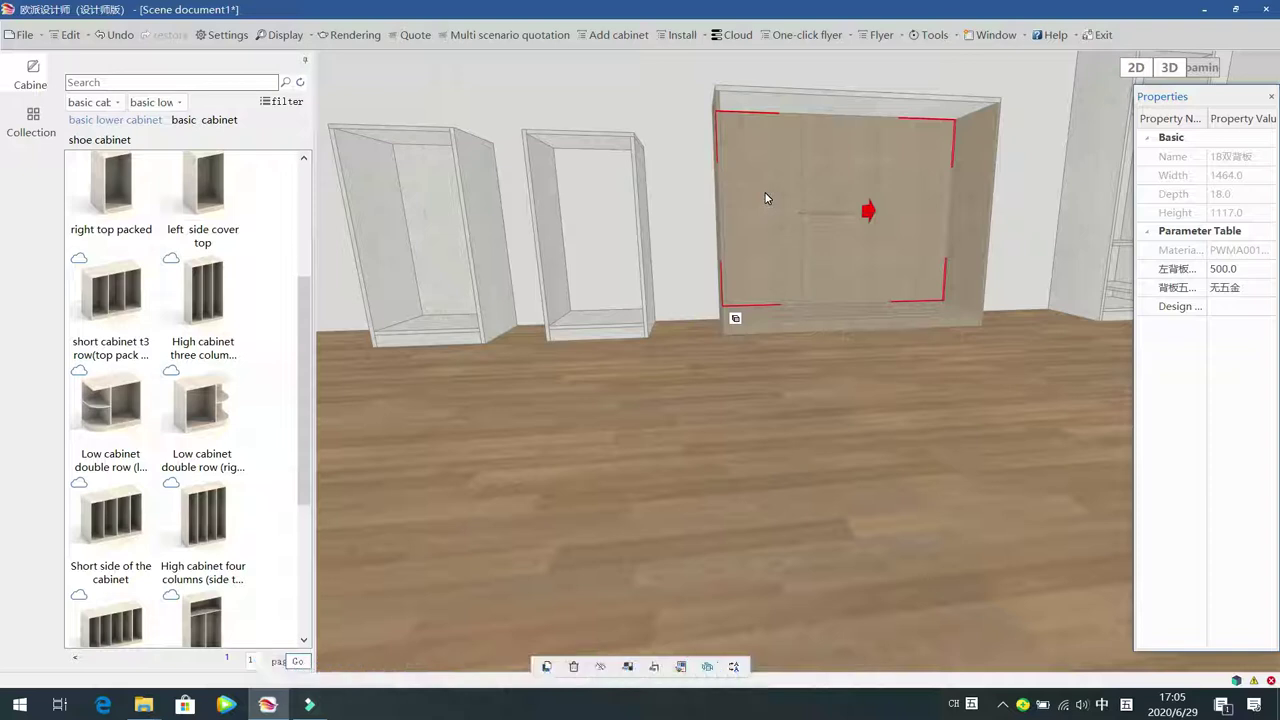
Replace the double back panel in the short cabinet with the normal "back panel (forward)" and close the component library
key(Delete)
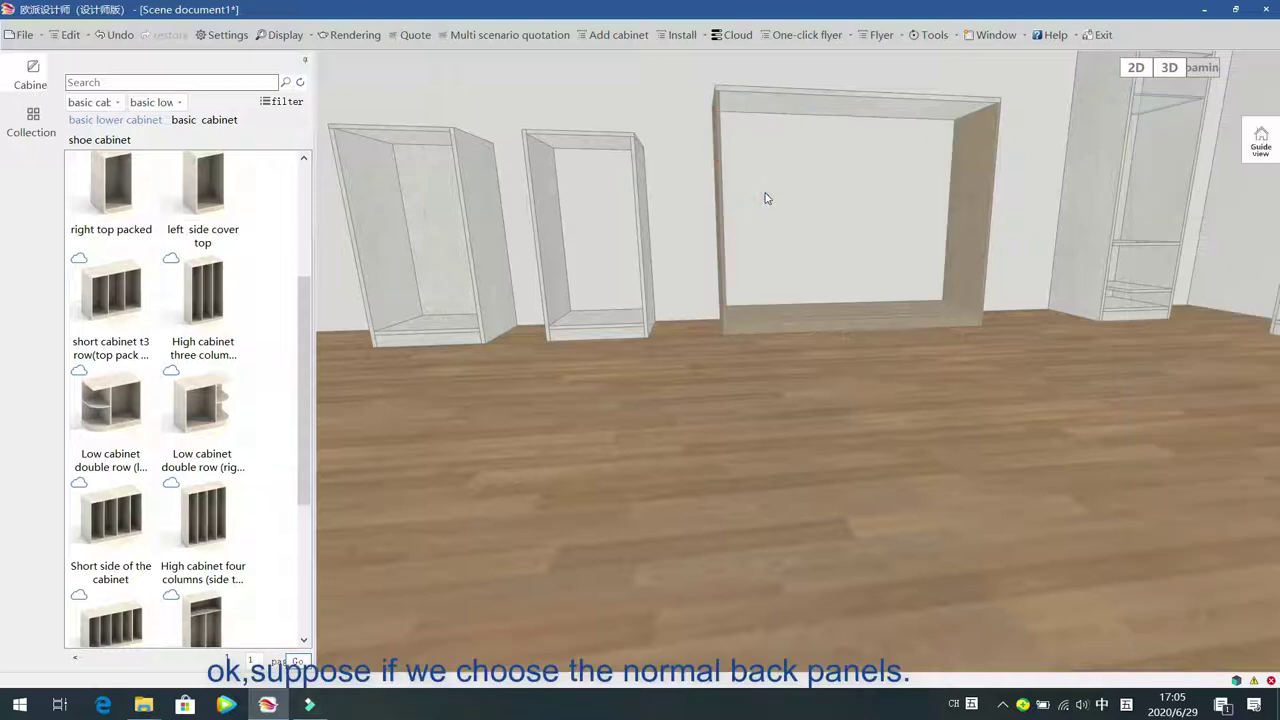
click(977, 171)
key(space)
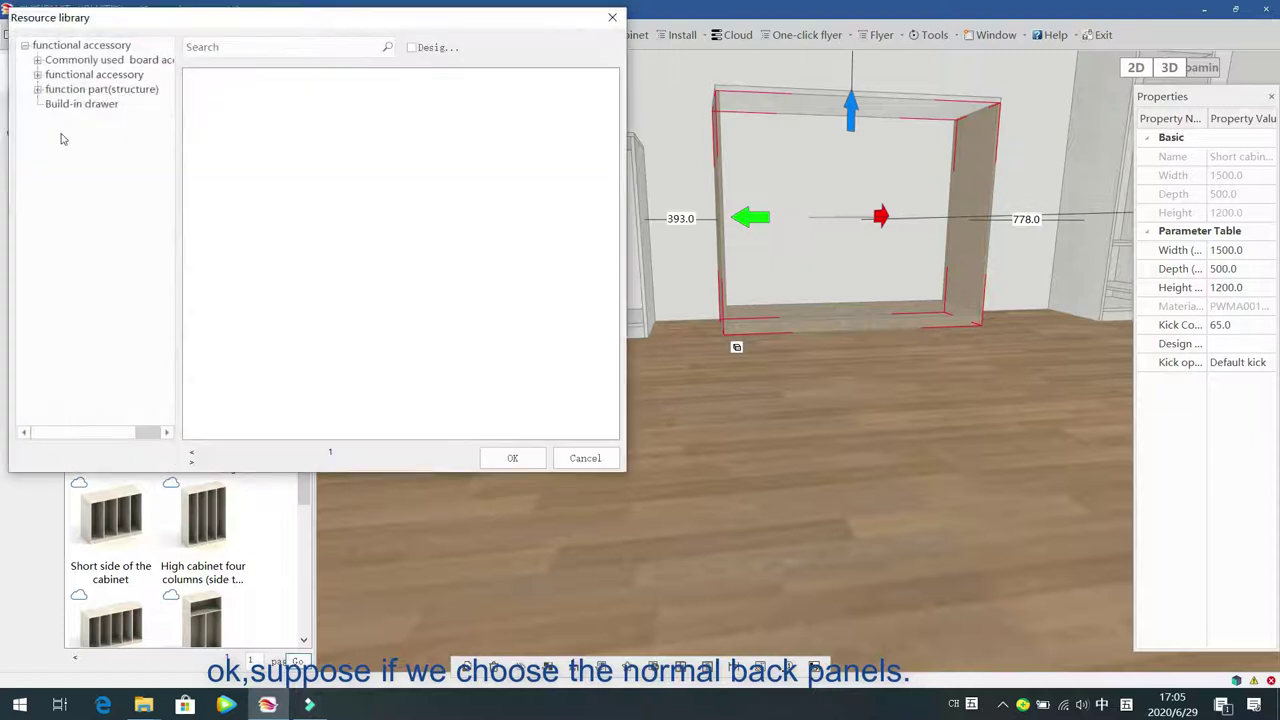
click(37, 74)
click(73, 90)
click(38, 60)
click(71, 88)
double_click(224, 109)
click(872, 256)
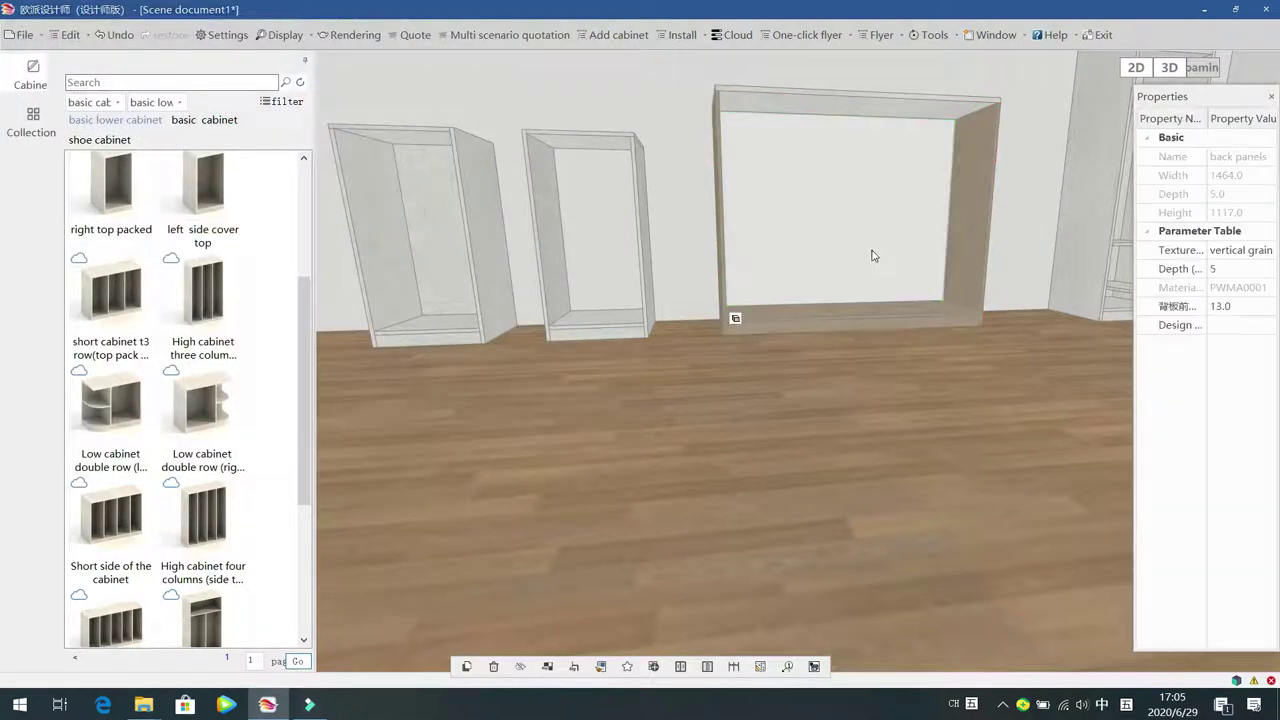
click(594, 458)
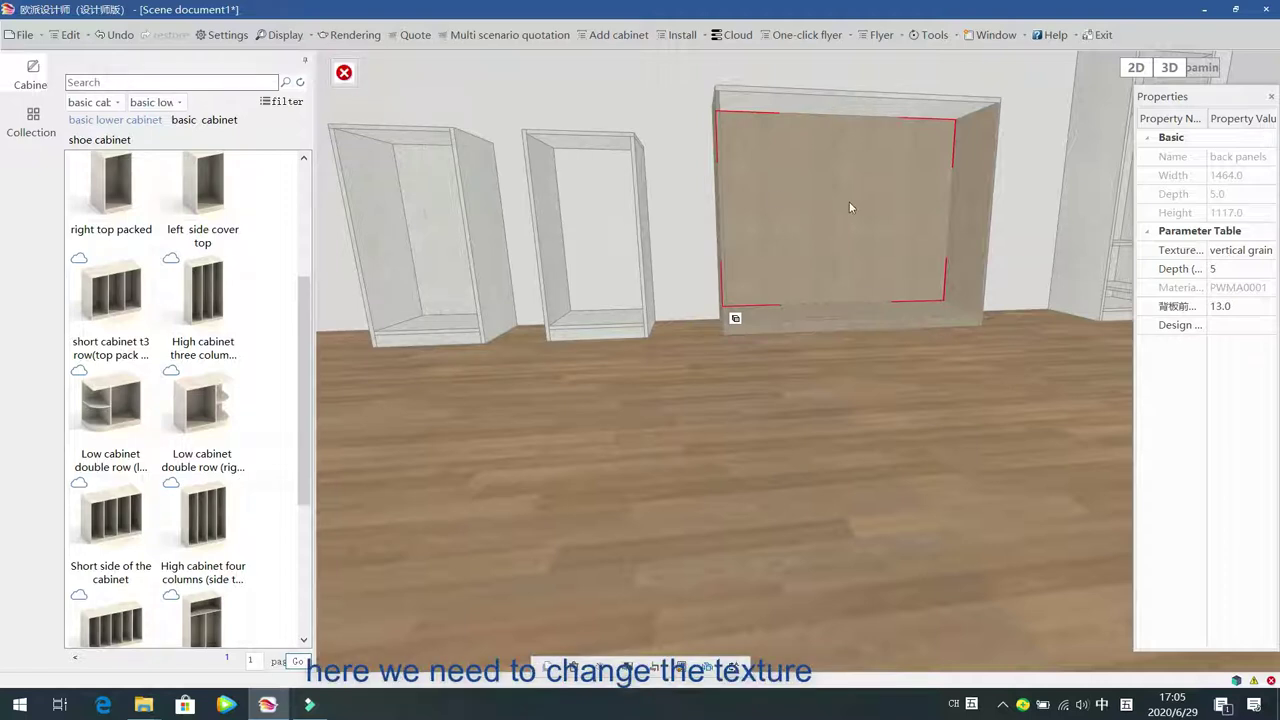
Change the texture of the short cabinet's back panel from vertical grain to the cross-striation option
click(1266, 250)
click(1266, 250)
click(1244, 286)
click(902, 362)
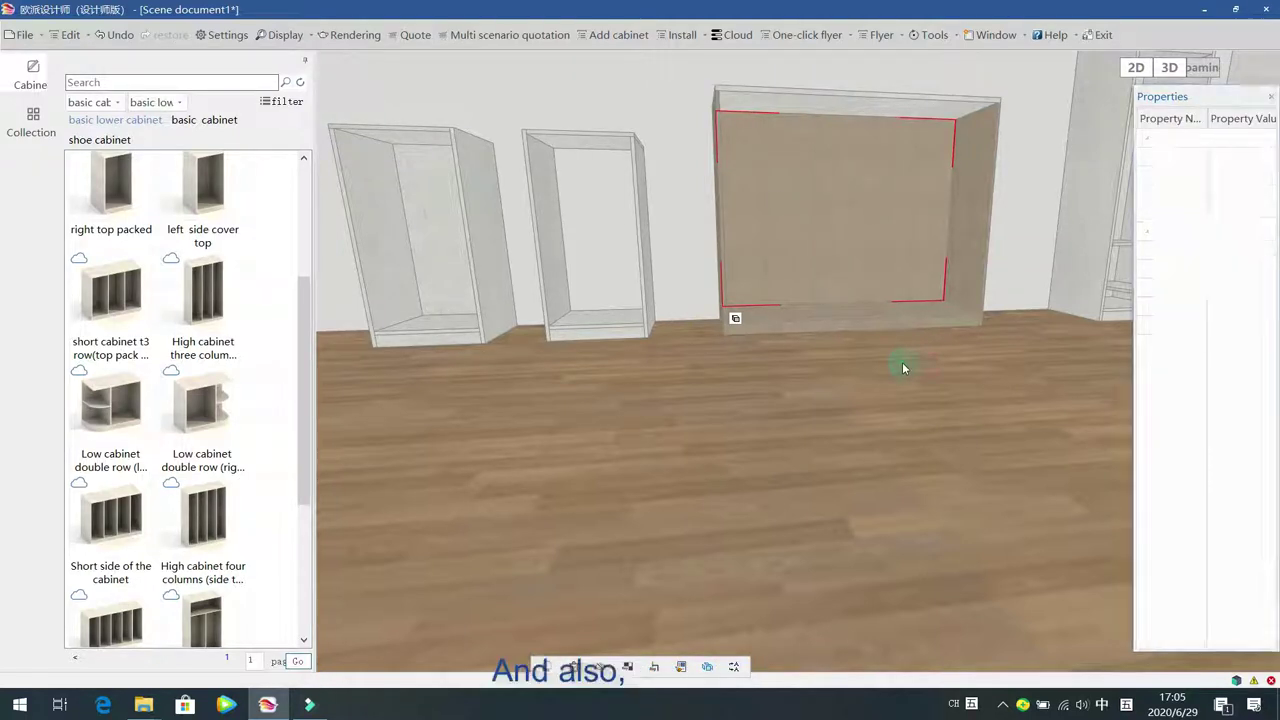
Set the height of the 1500 mm wide short cabinet to 1800 mm
click(967, 237)
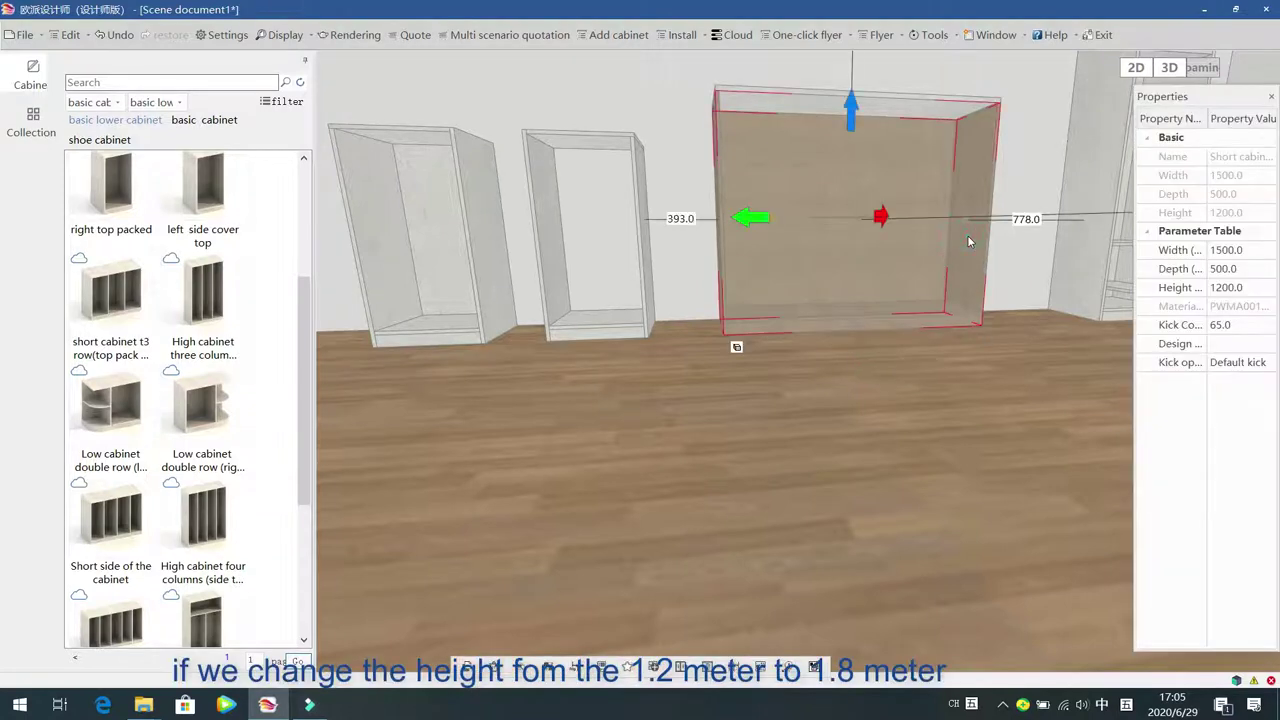
click(1264, 288)
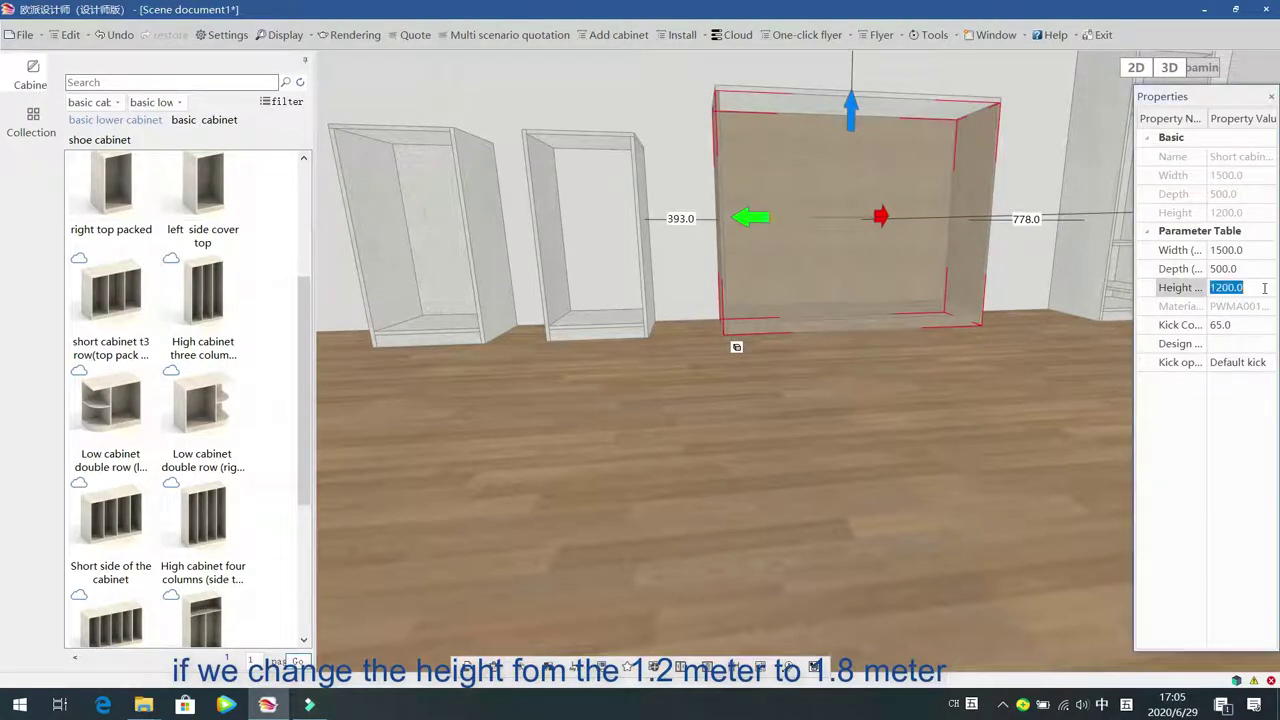
text(1800)
key(Return)
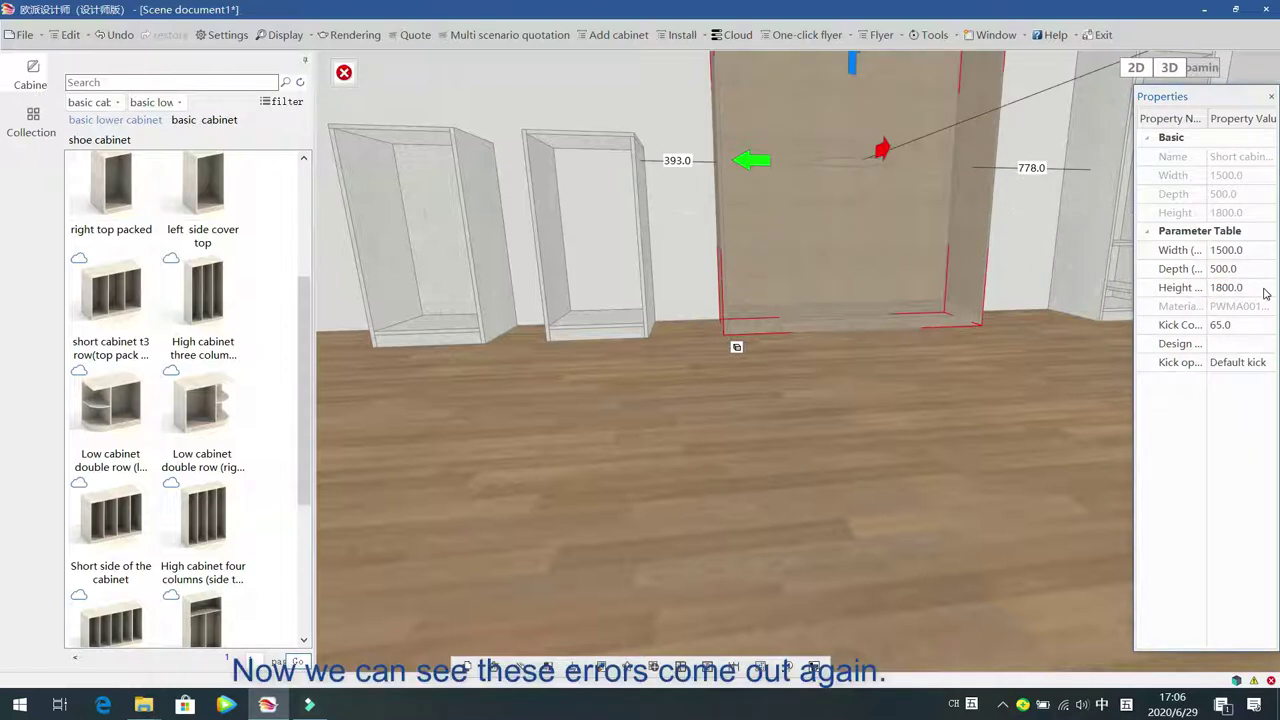
drag(915, 358, 913, 303)
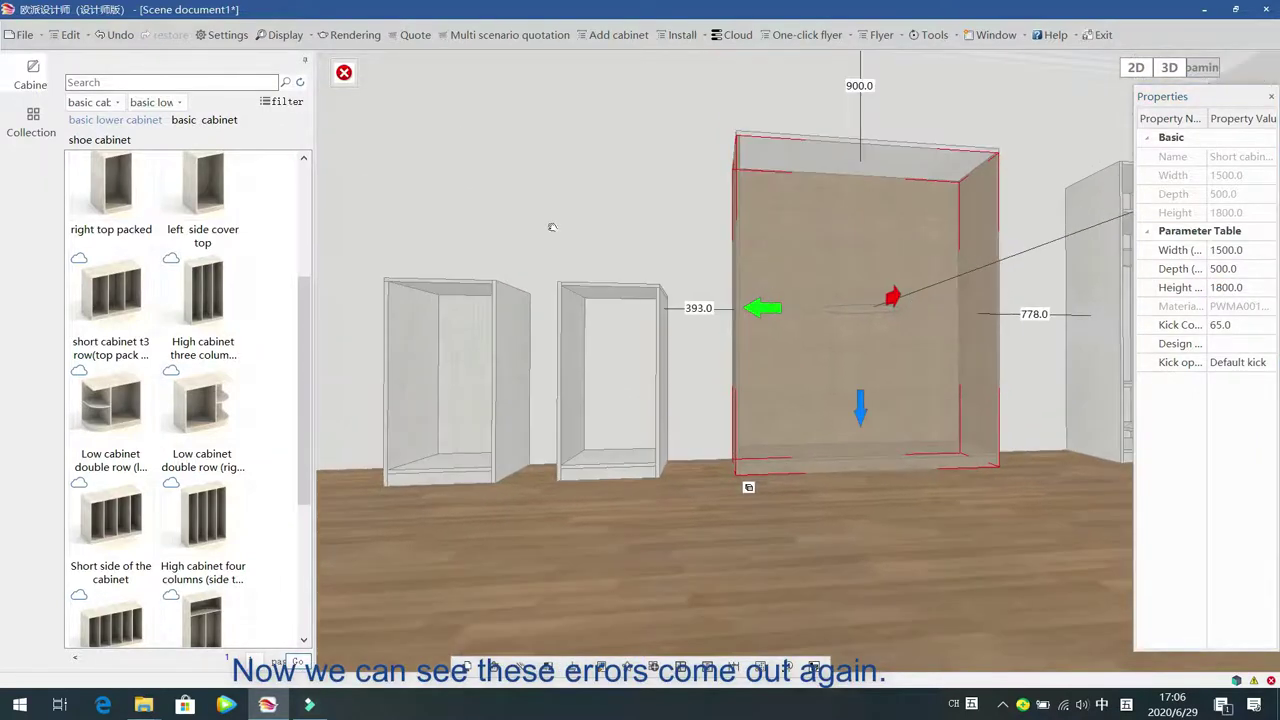
Examine the process inspection warning for the short cabinet's back panel, check the panel's dimensions and close the warning list
click(345, 78)
double_click(330, 128)
click(852, 251)
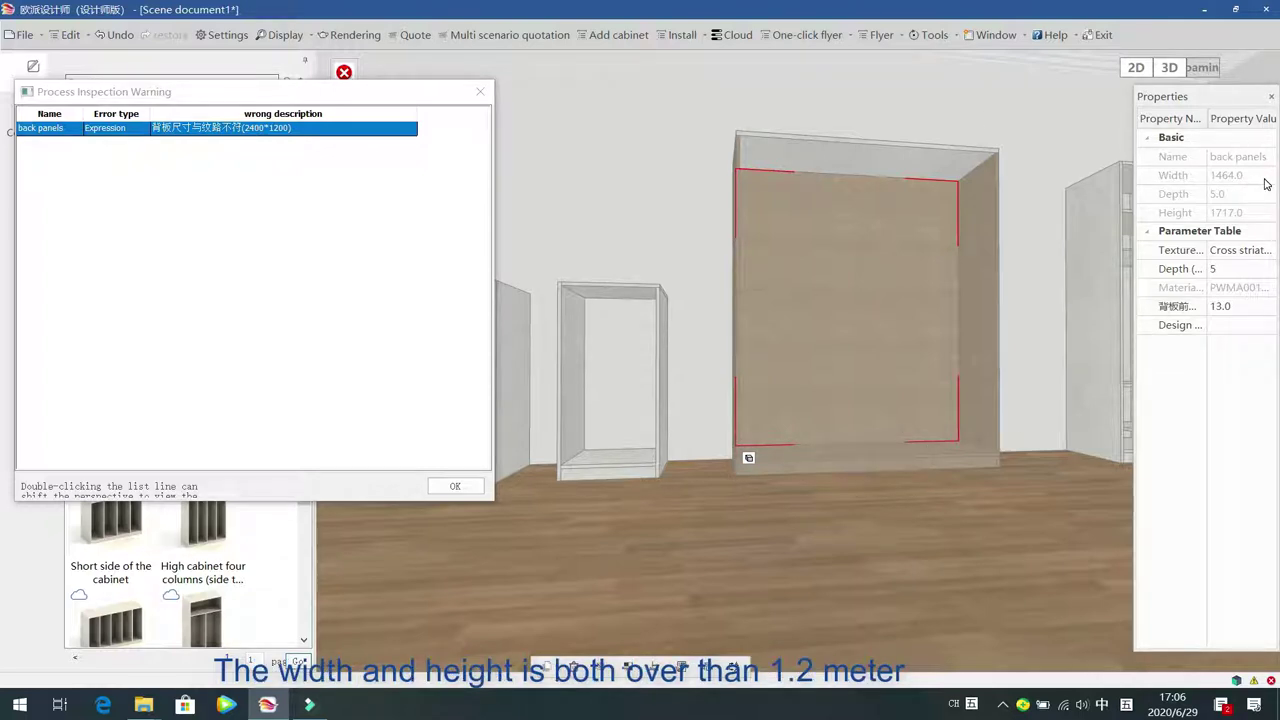
click(480, 92)
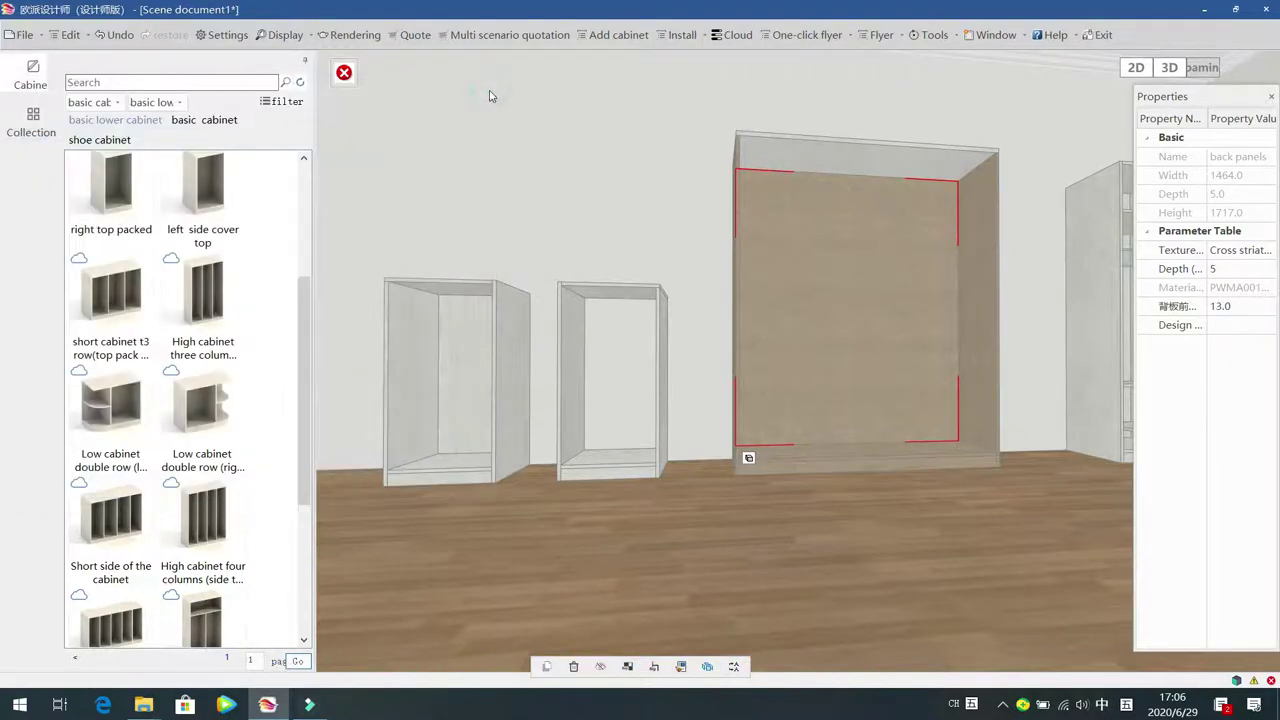
Replace the short cabinet's back panel with the top-bottom double back panel 18mm双背板(上下) and close the component library
click(860, 264)
key(Delete)
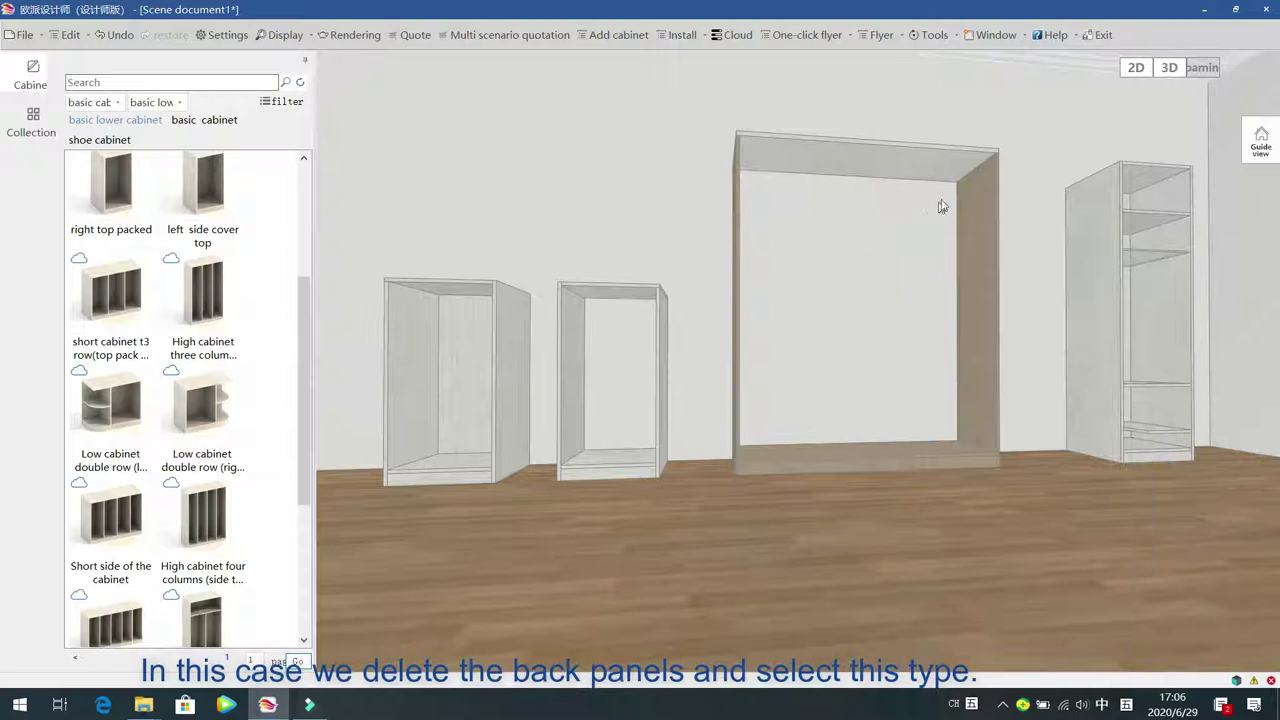
click(975, 168)
double_click(956, 185)
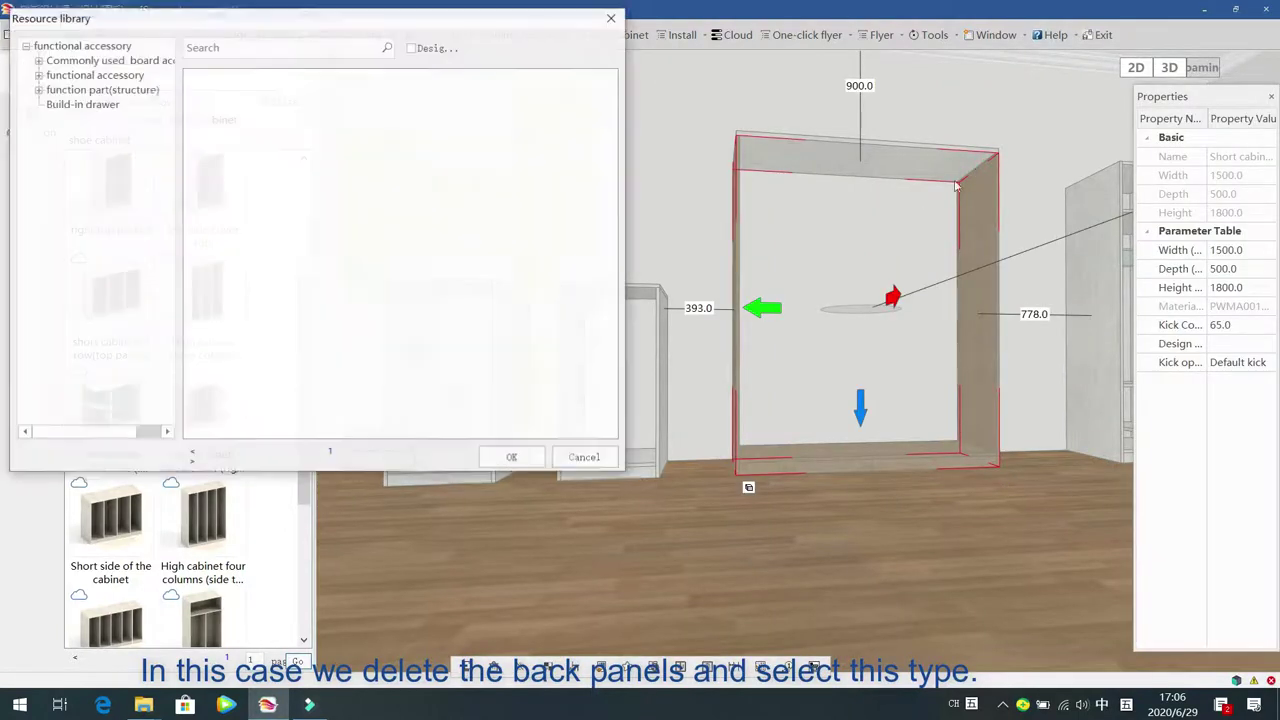
click(37, 60)
click(83, 89)
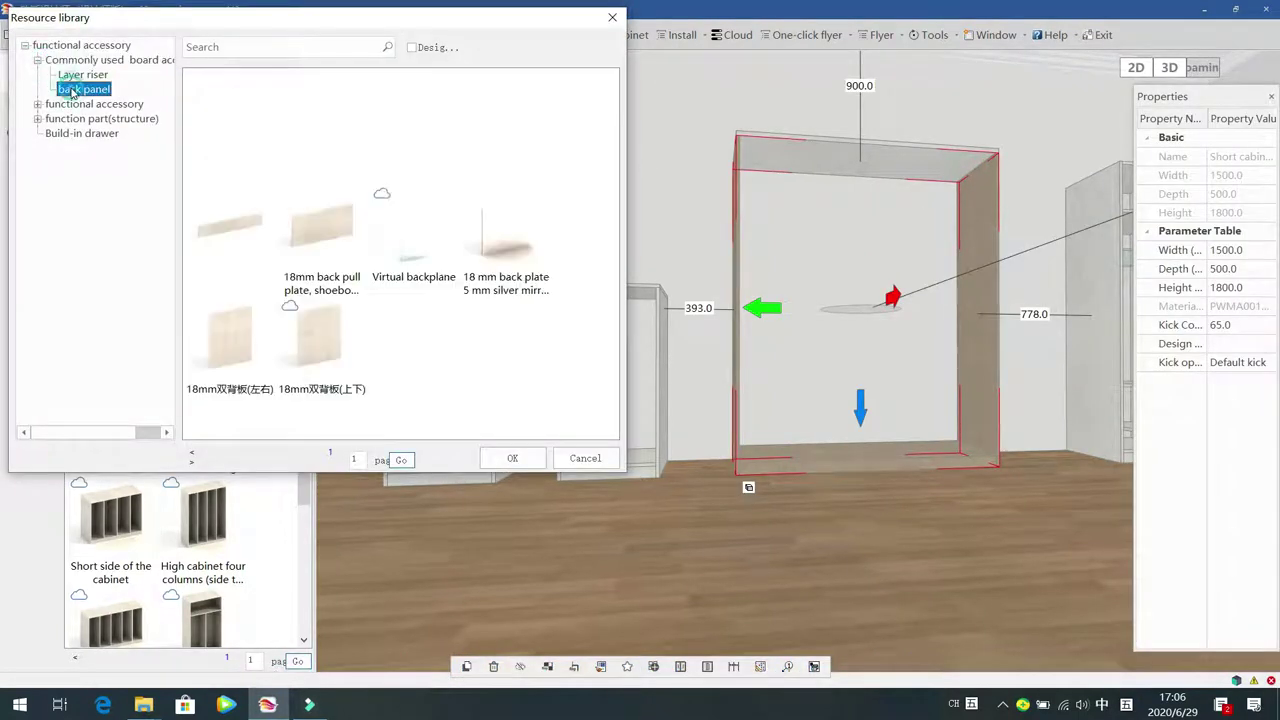
click(328, 335)
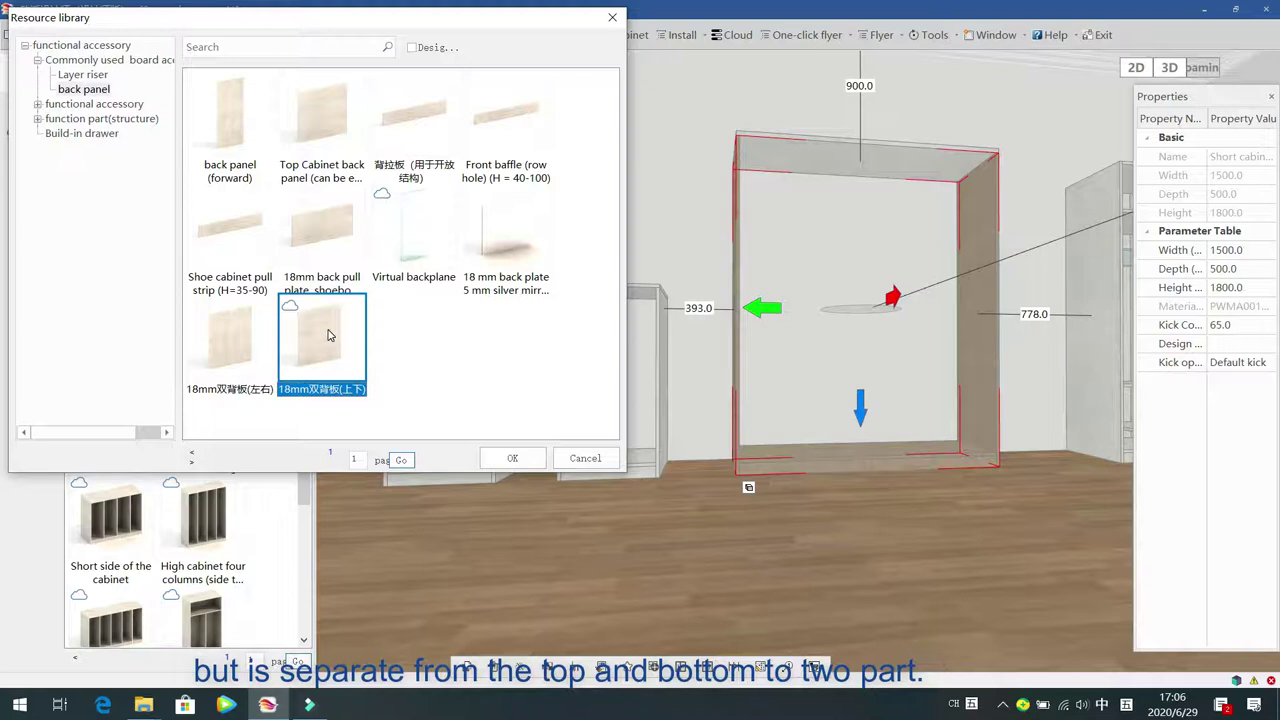
double_click(328, 331)
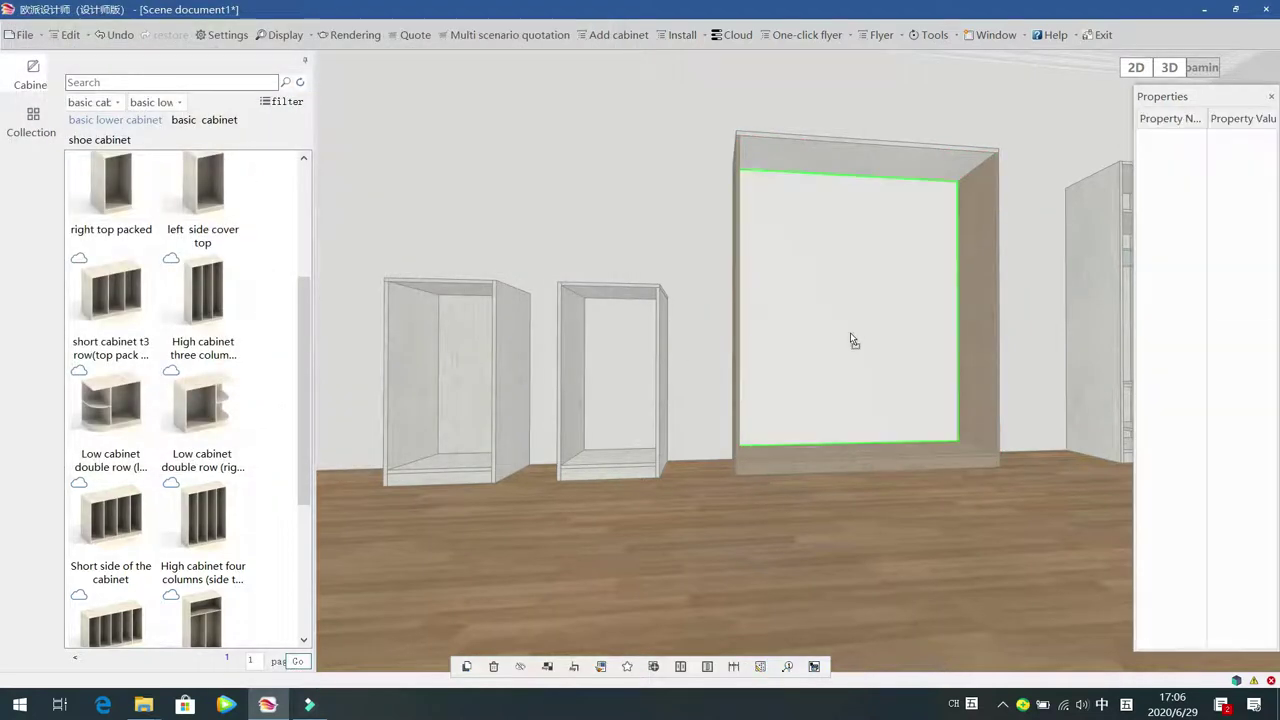
click(851, 336)
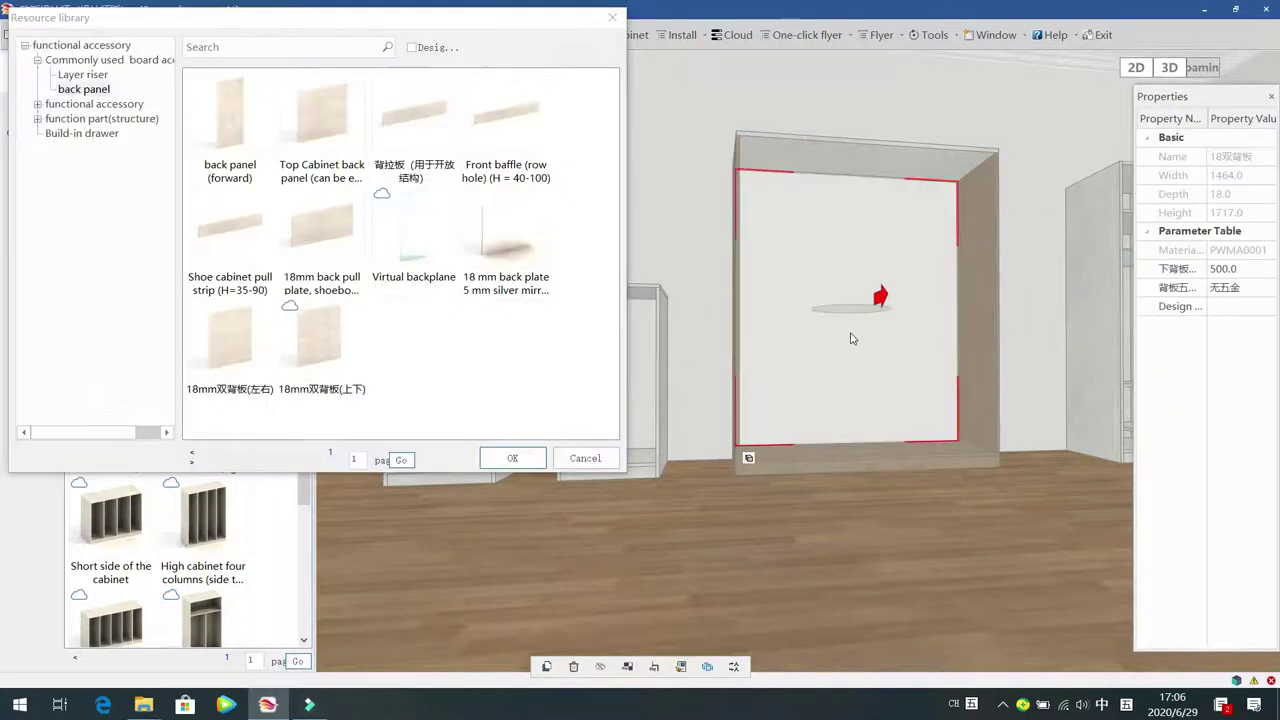
click(605, 461)
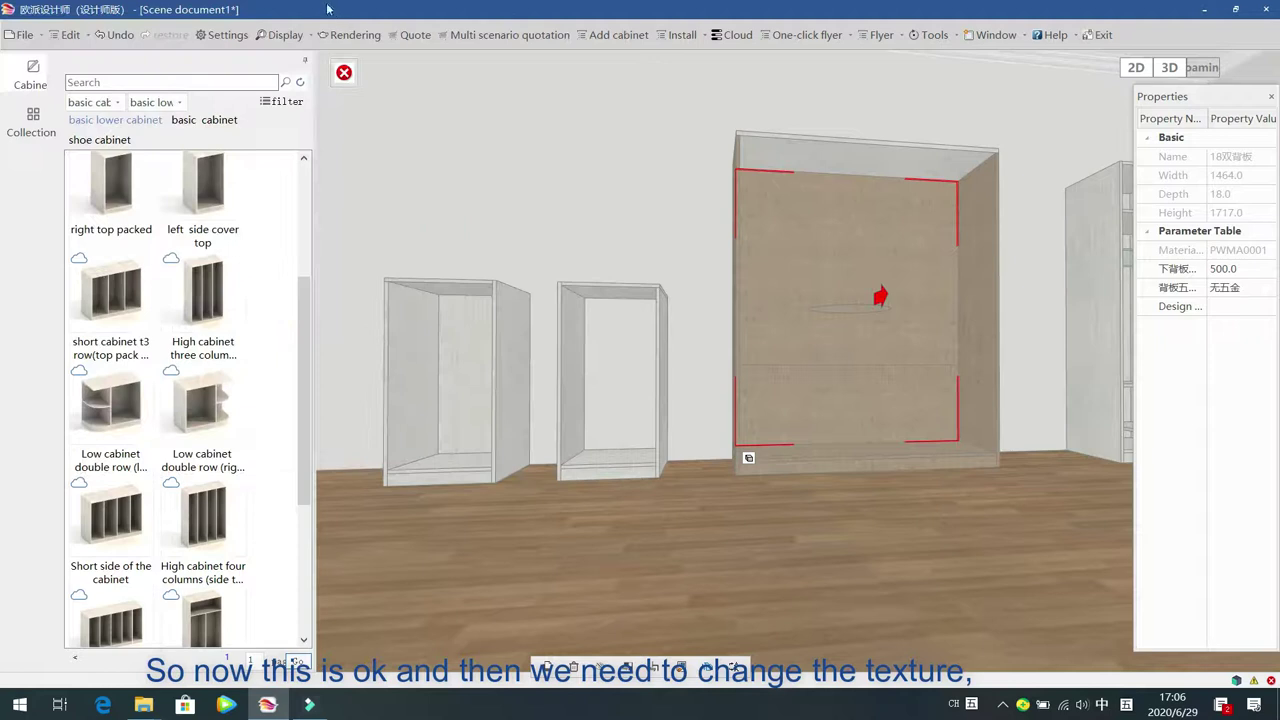
Review the process inspection warning for the new double back panel and close the warning list
click(344, 72)
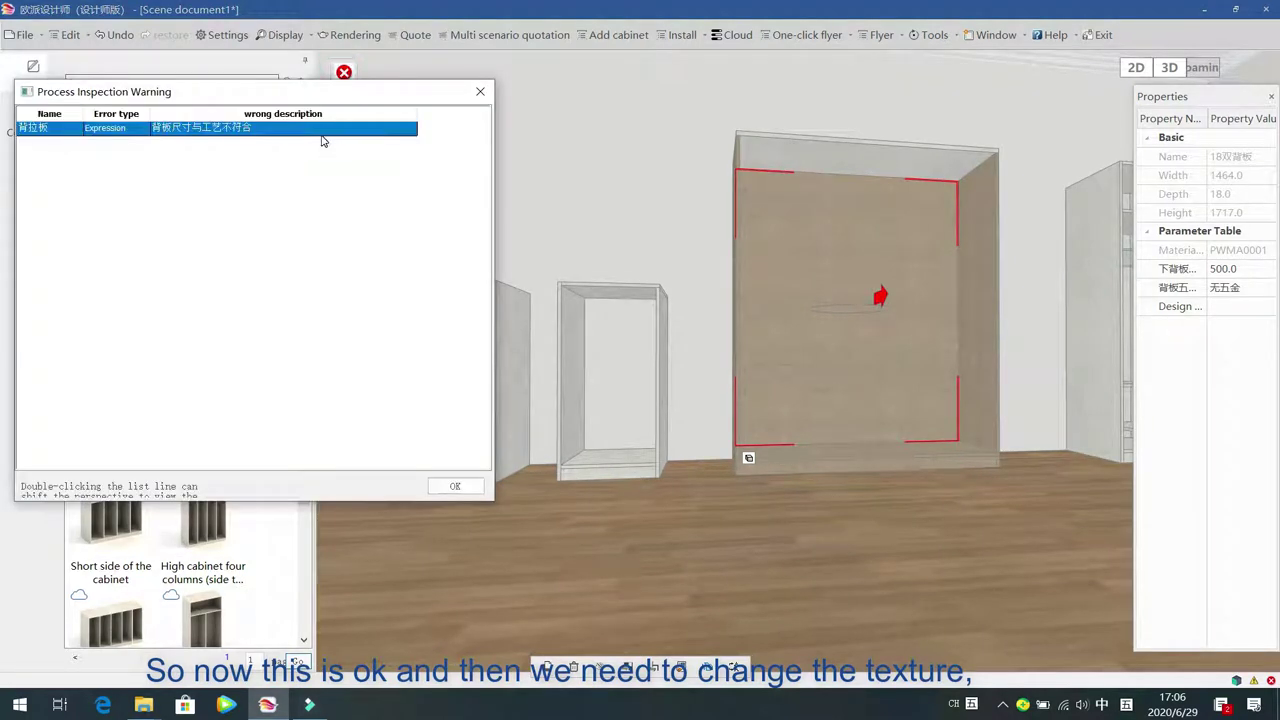
click(820, 205)
click(872, 226)
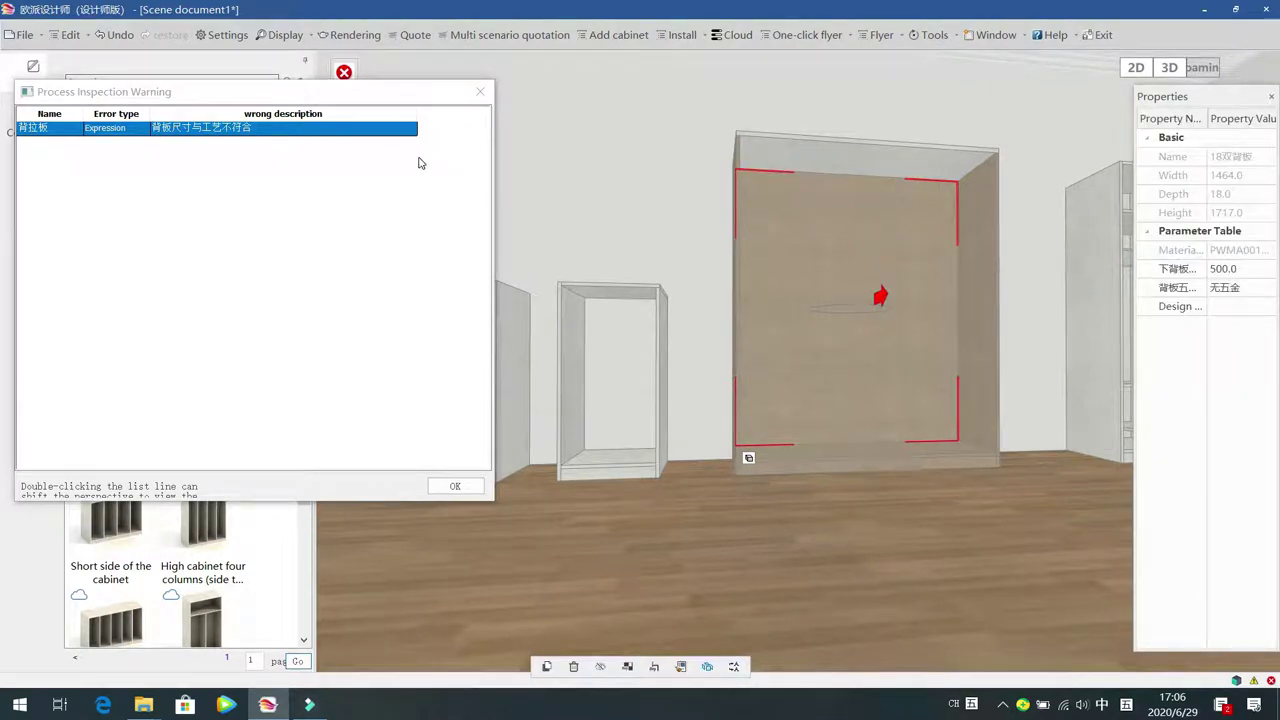
click(480, 91)
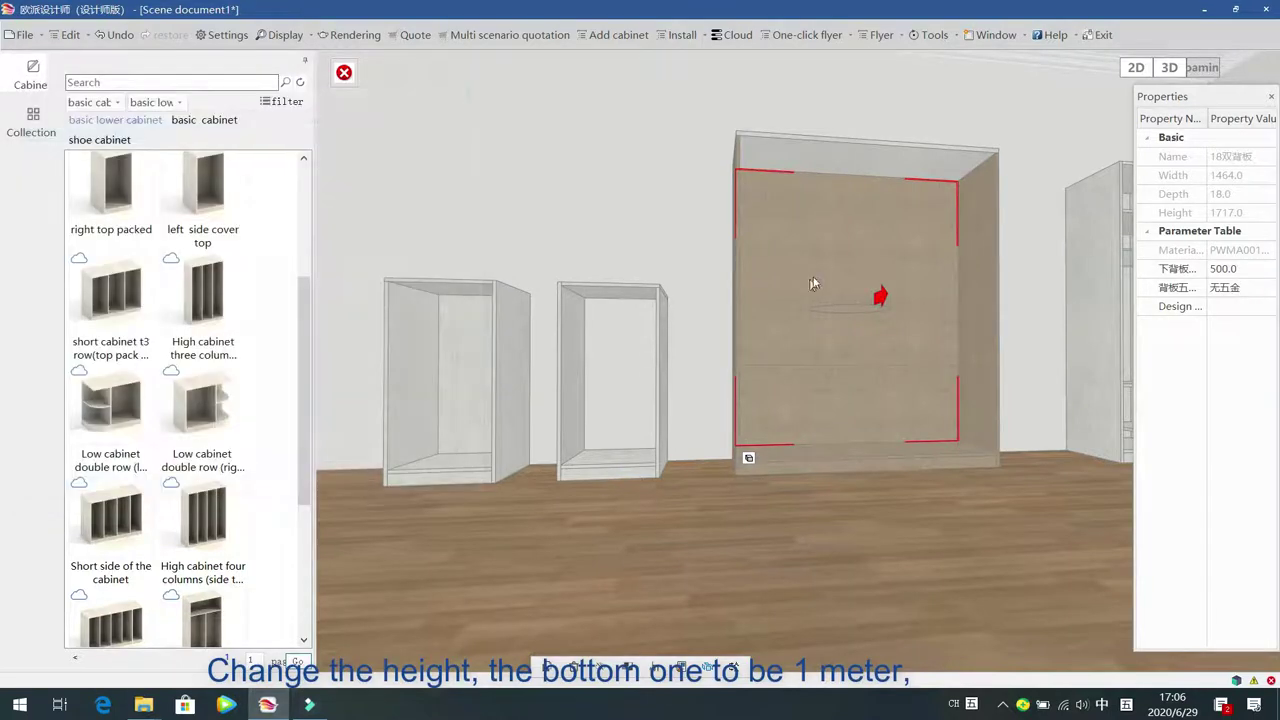
Set the lower back panel size (下背板) of the double back panel to 1000 mm
click(1230, 268)
text(1)
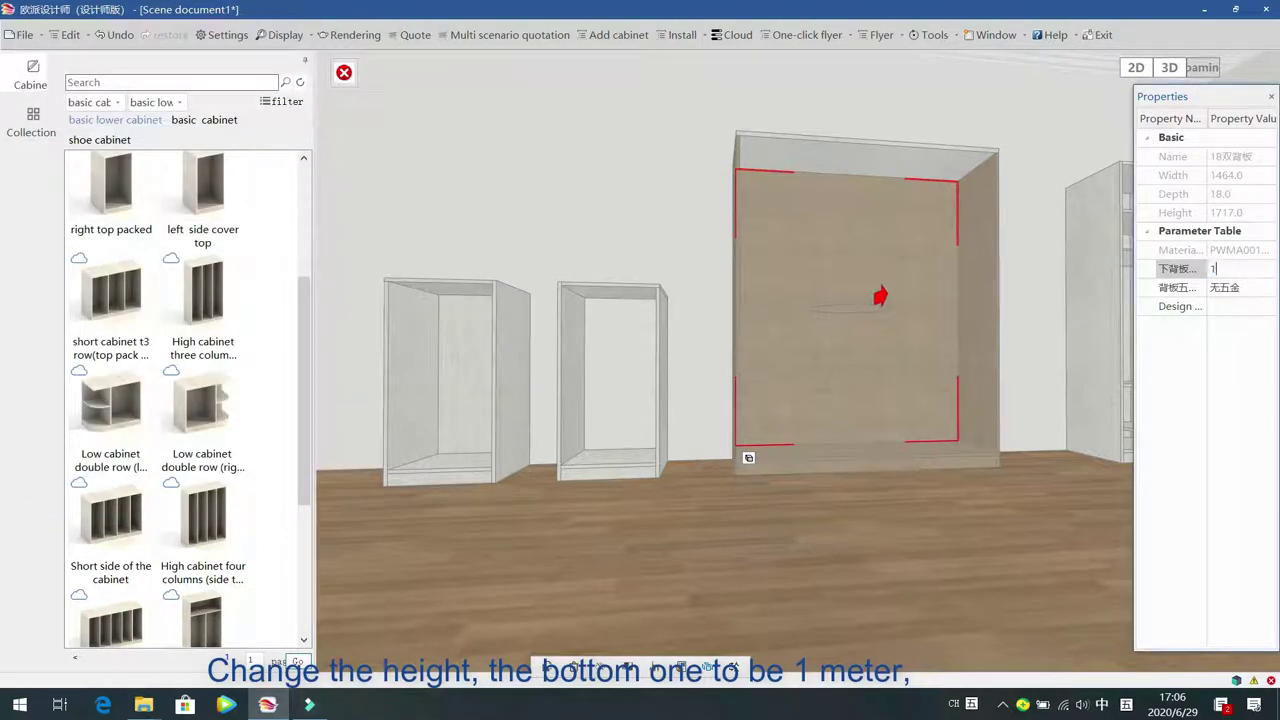
text(000)
key(Return)
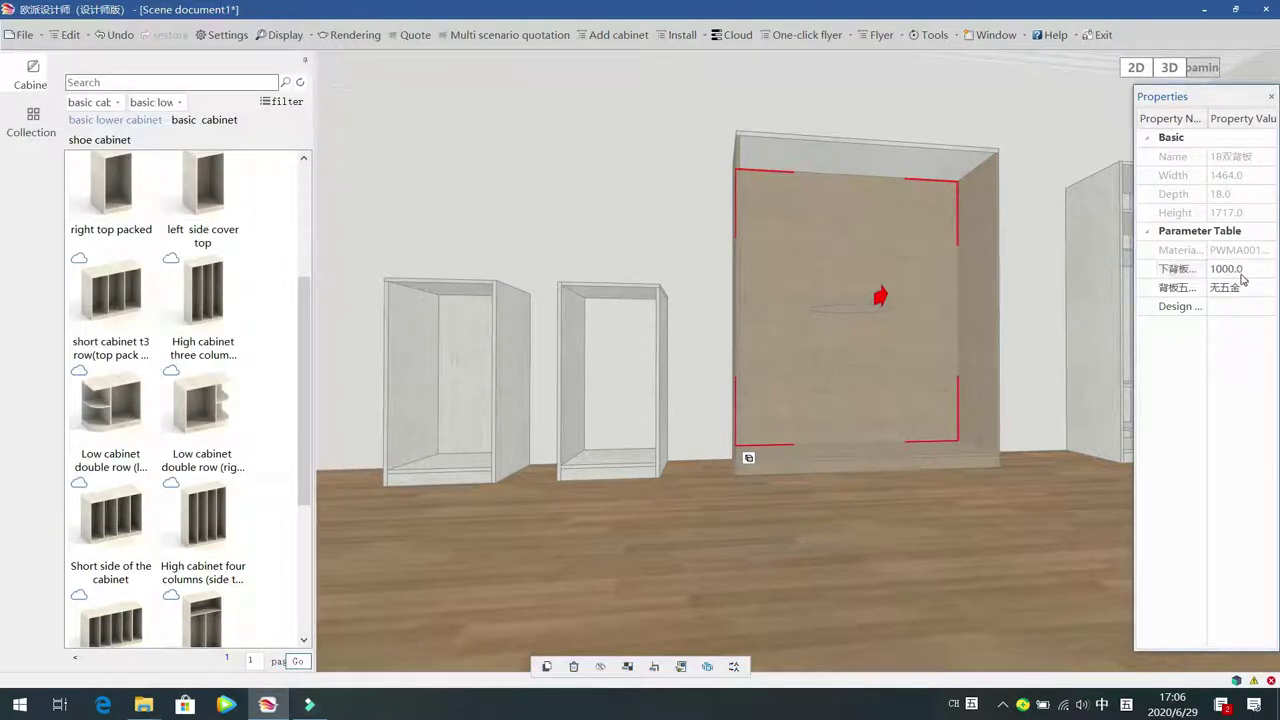
click(846, 523)
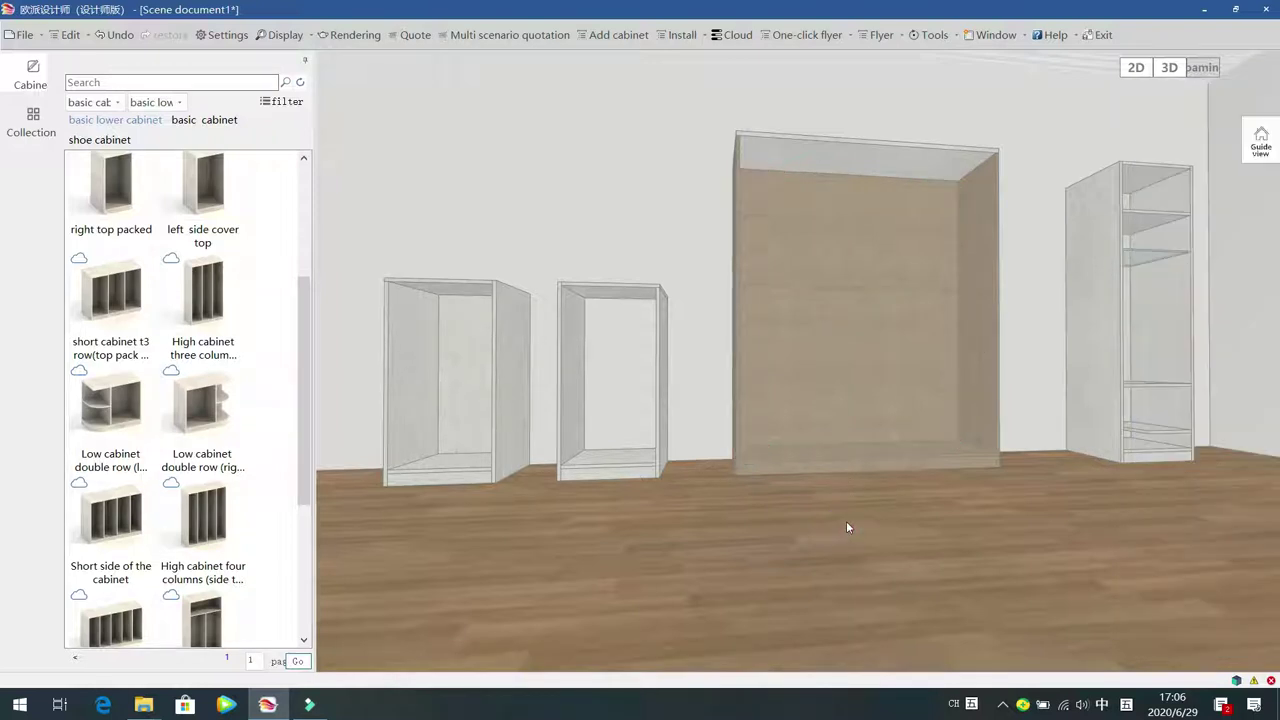
Add a Champagne gold hanging rod from the functional accessories beneath the short cabinet's top panel and close the component library
click(819, 161)
key(f)
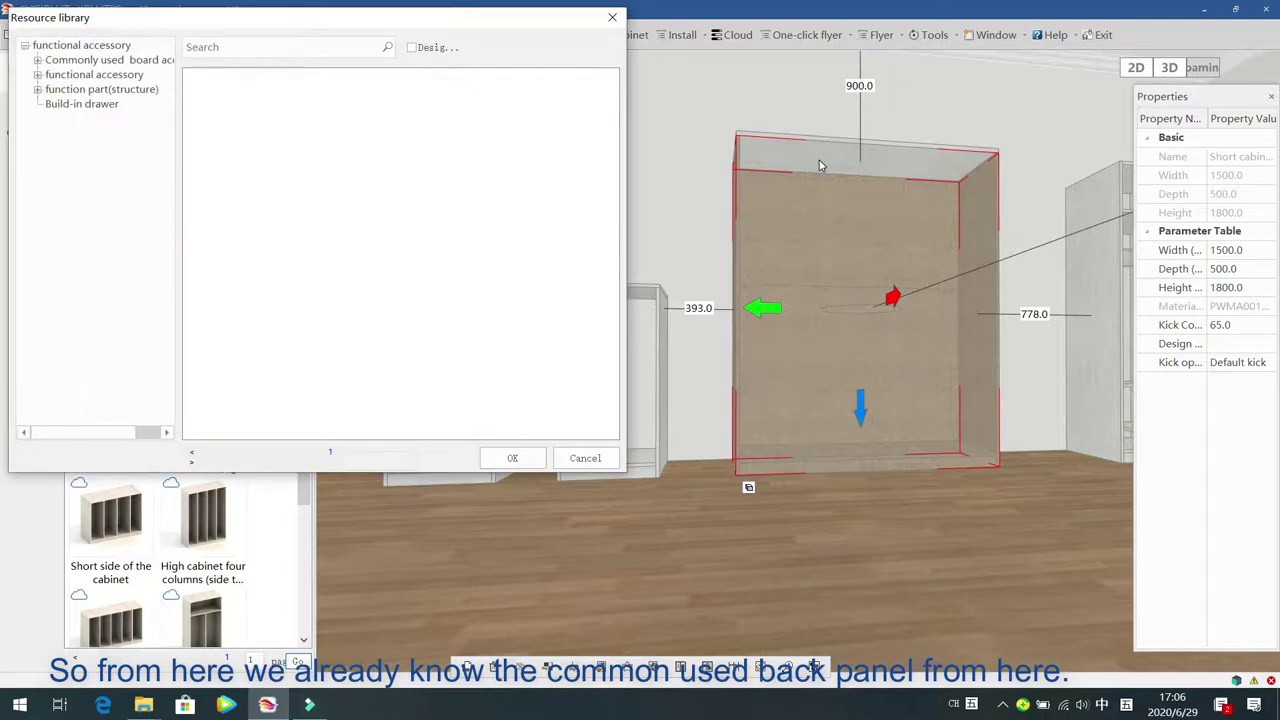
click(37, 60)
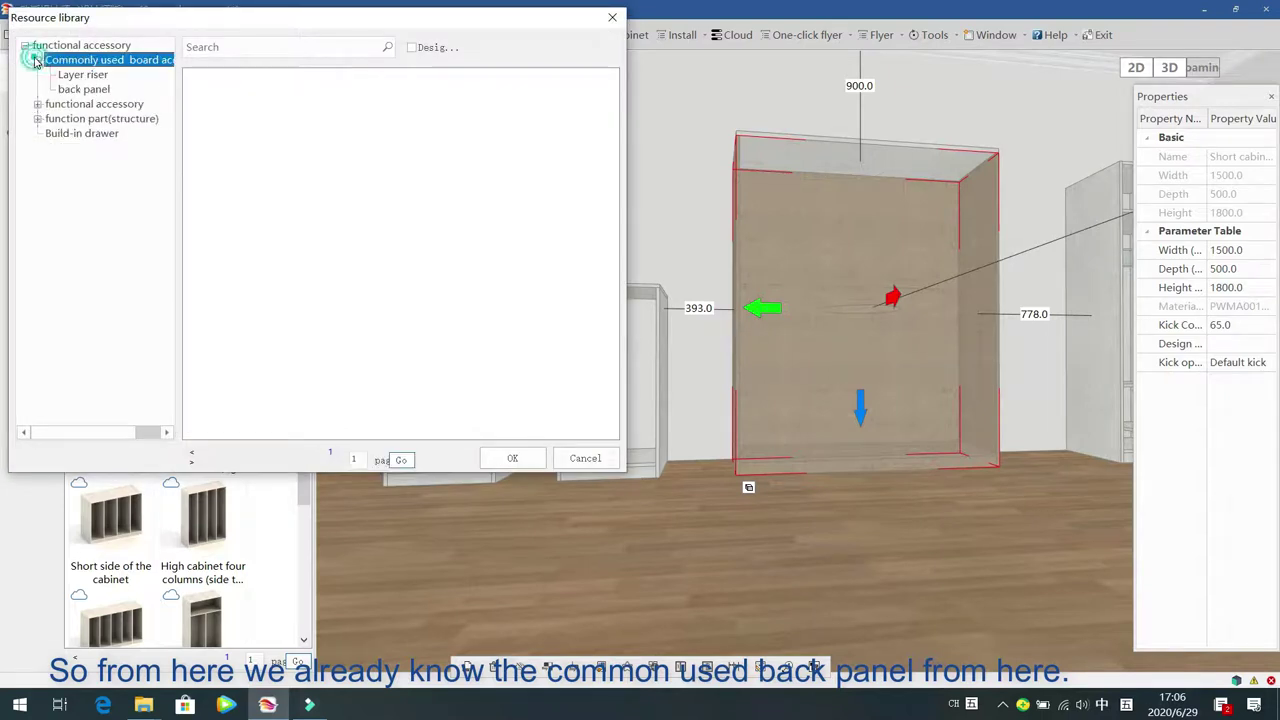
click(83, 89)
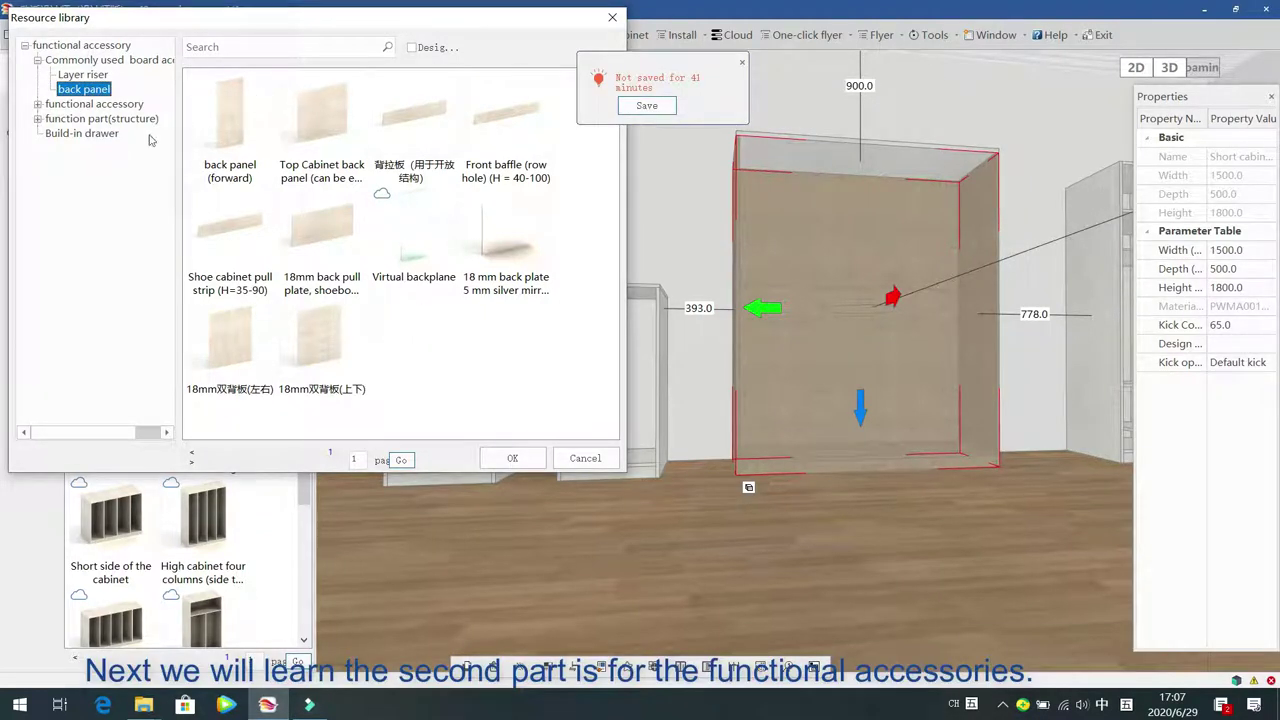
click(37, 105)
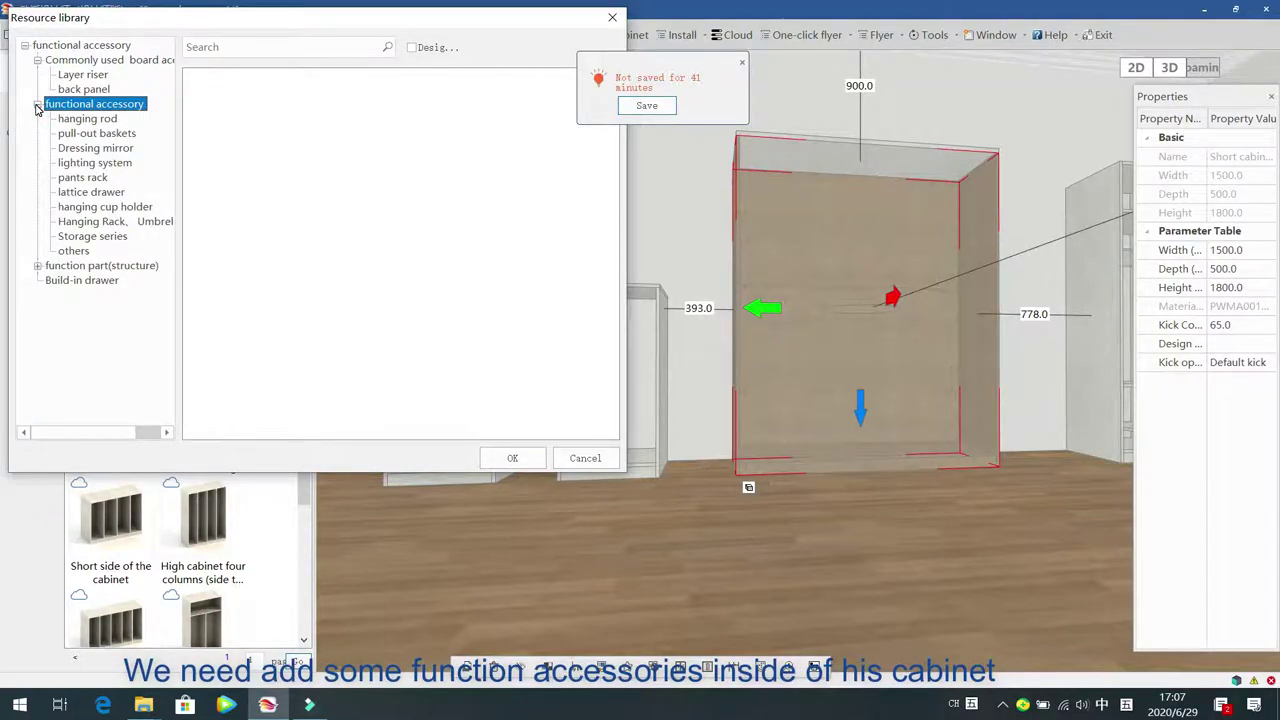
click(88, 119)
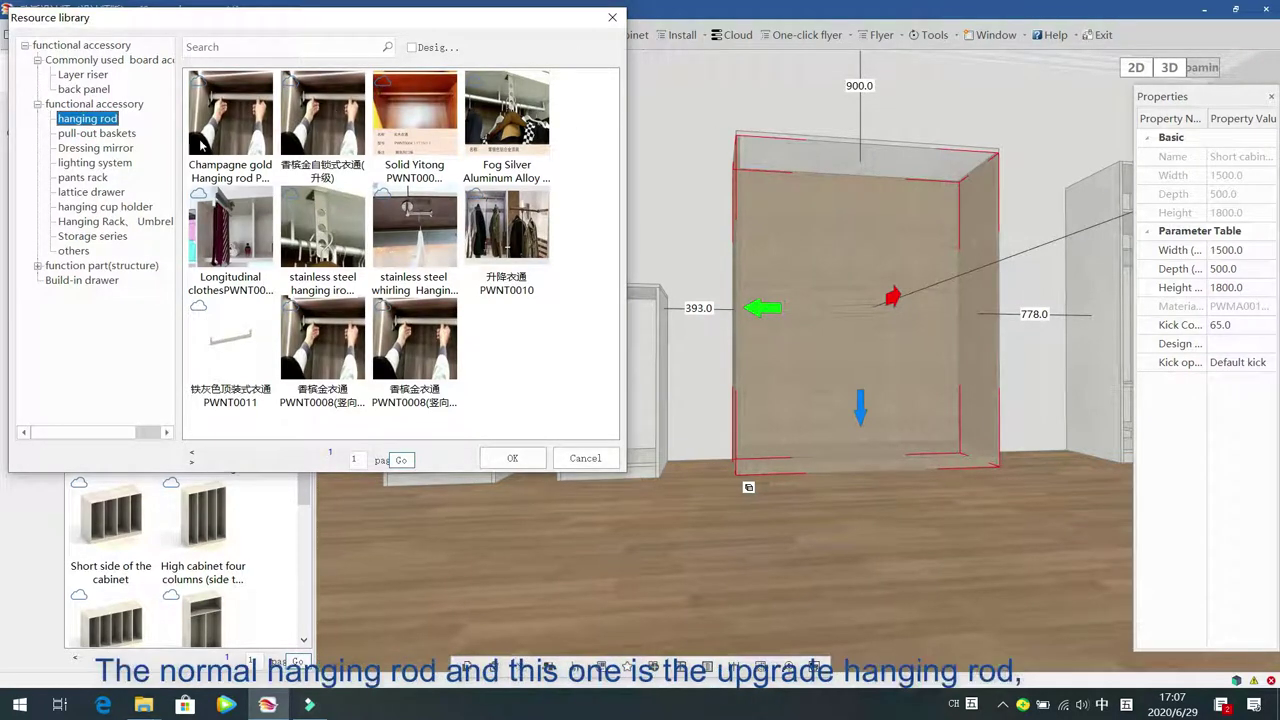
click(332, 113)
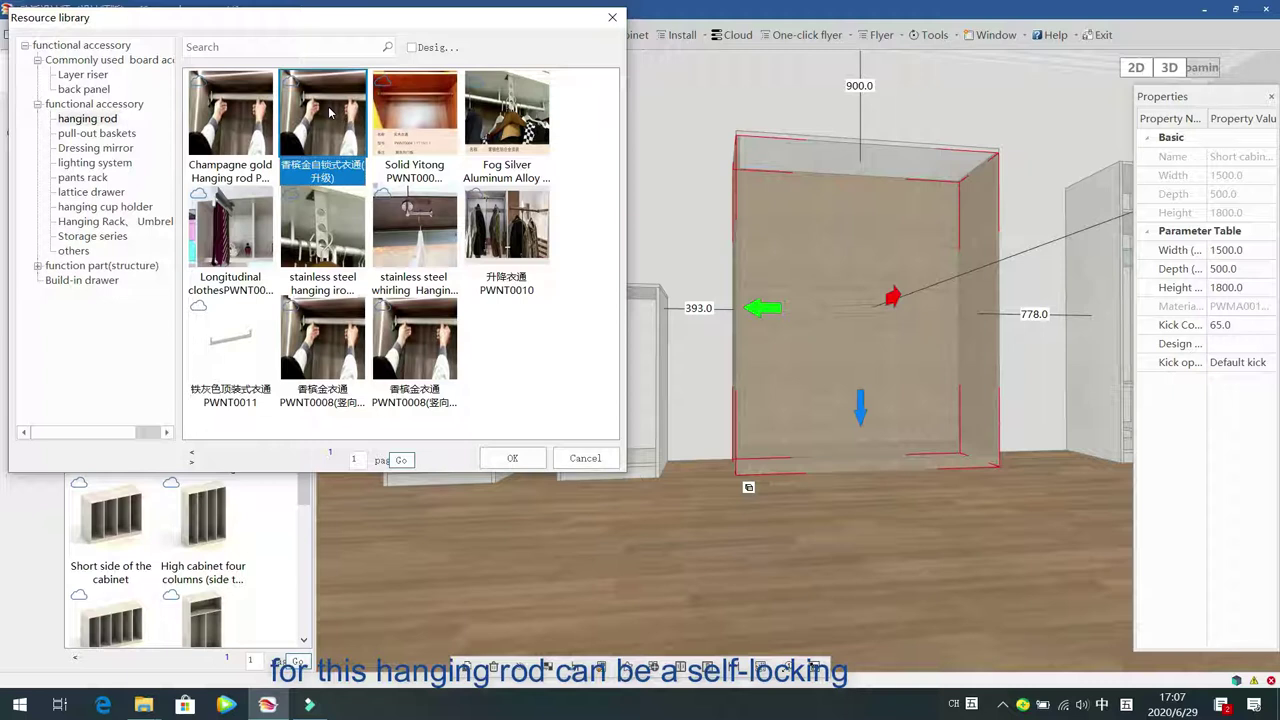
double_click(243, 108)
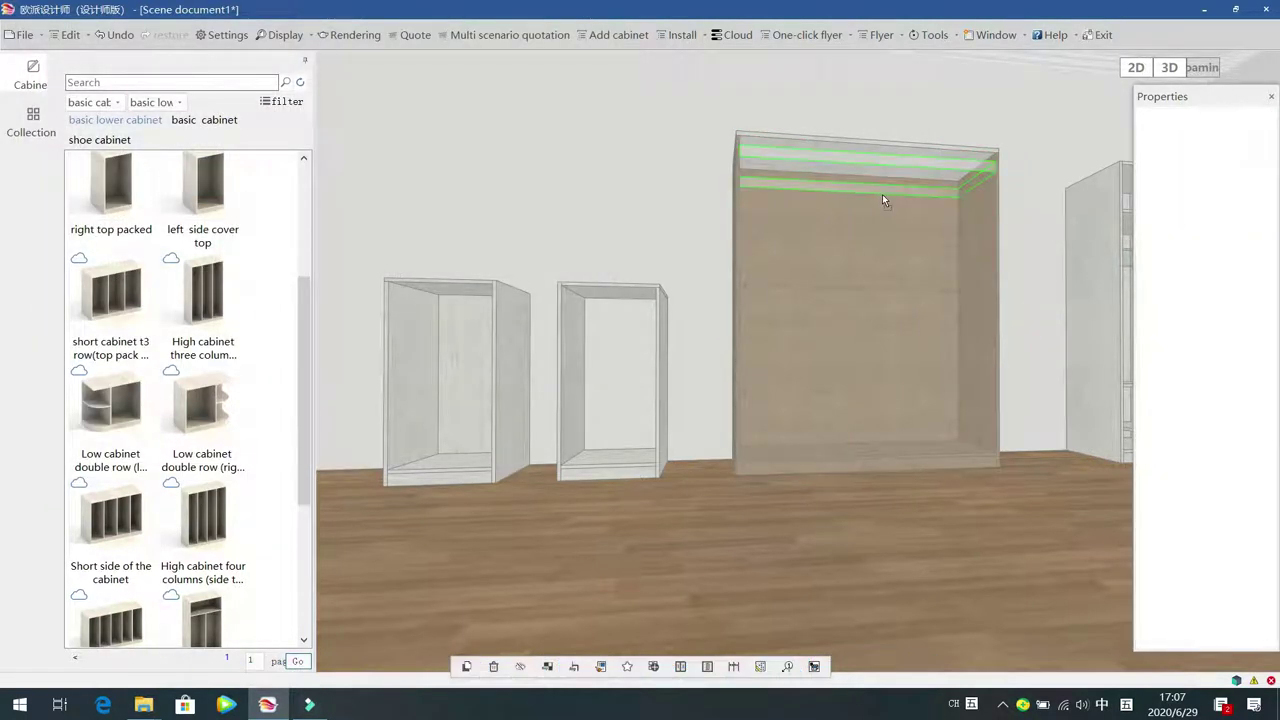
click(882, 193)
click(584, 456)
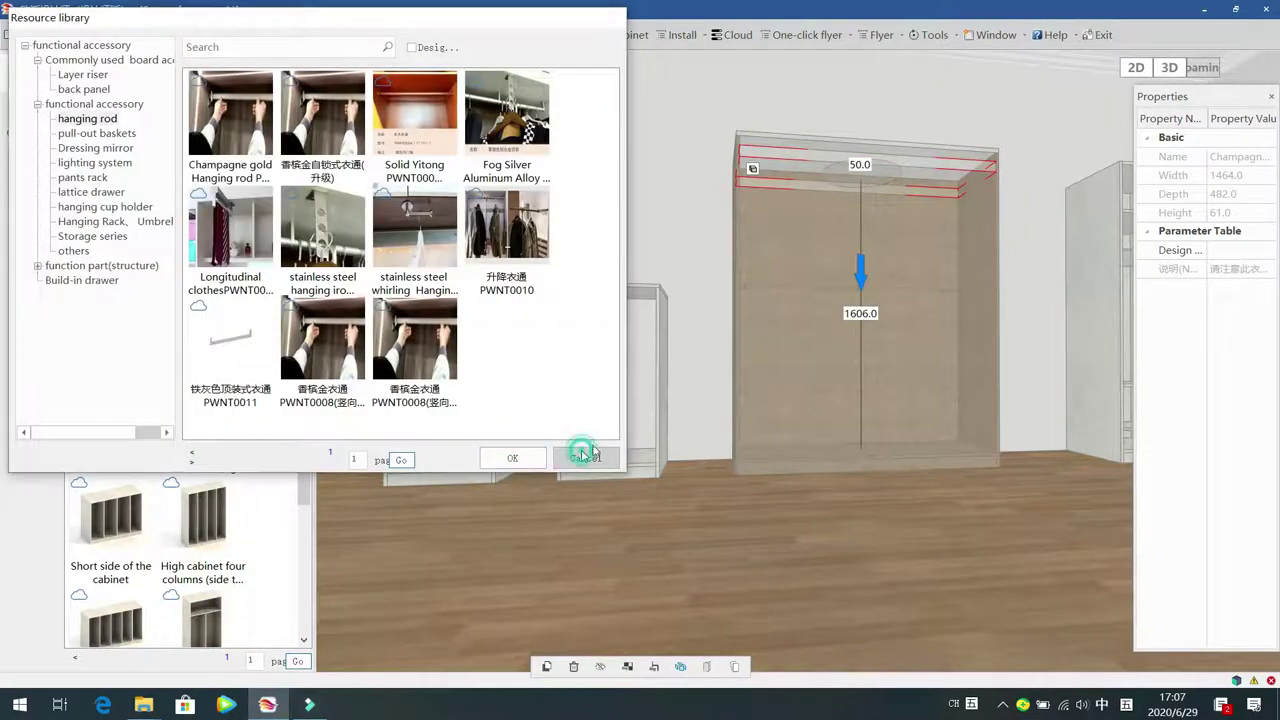
click(654, 183)
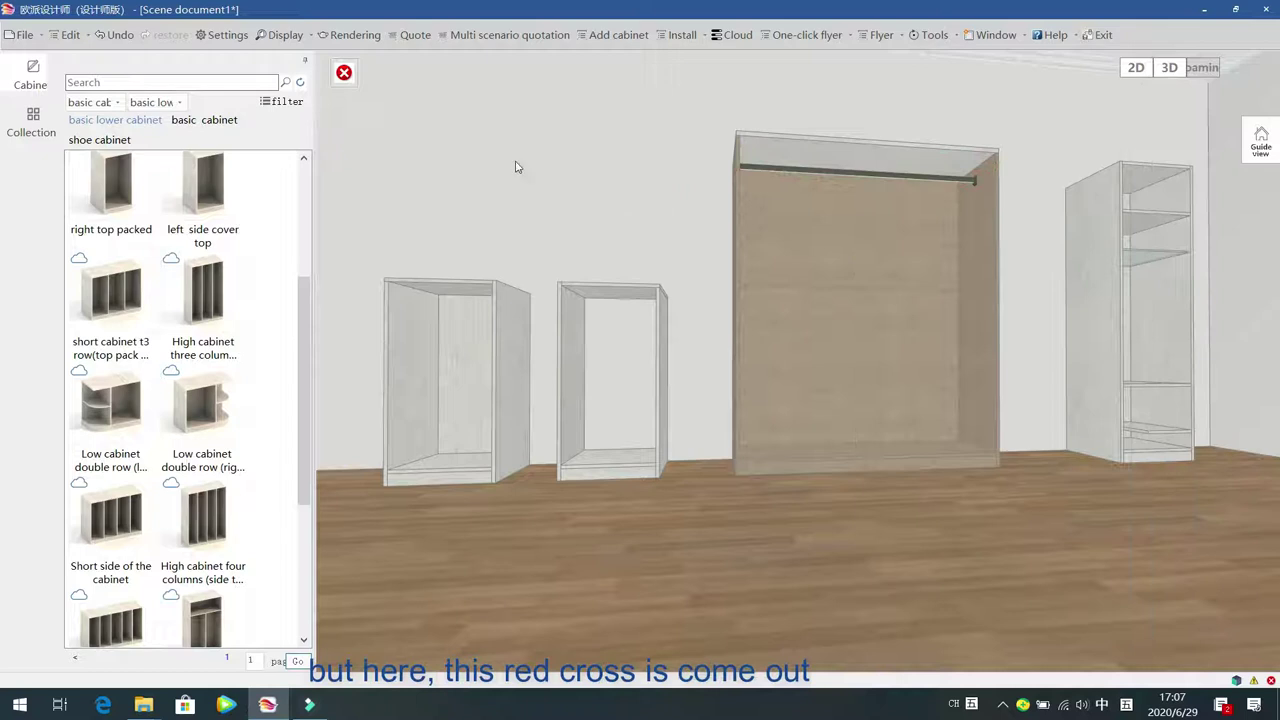
Examine the process inspection warnings for the hanging rod and check the short cabinet's width against the allowed range
click(344, 72)
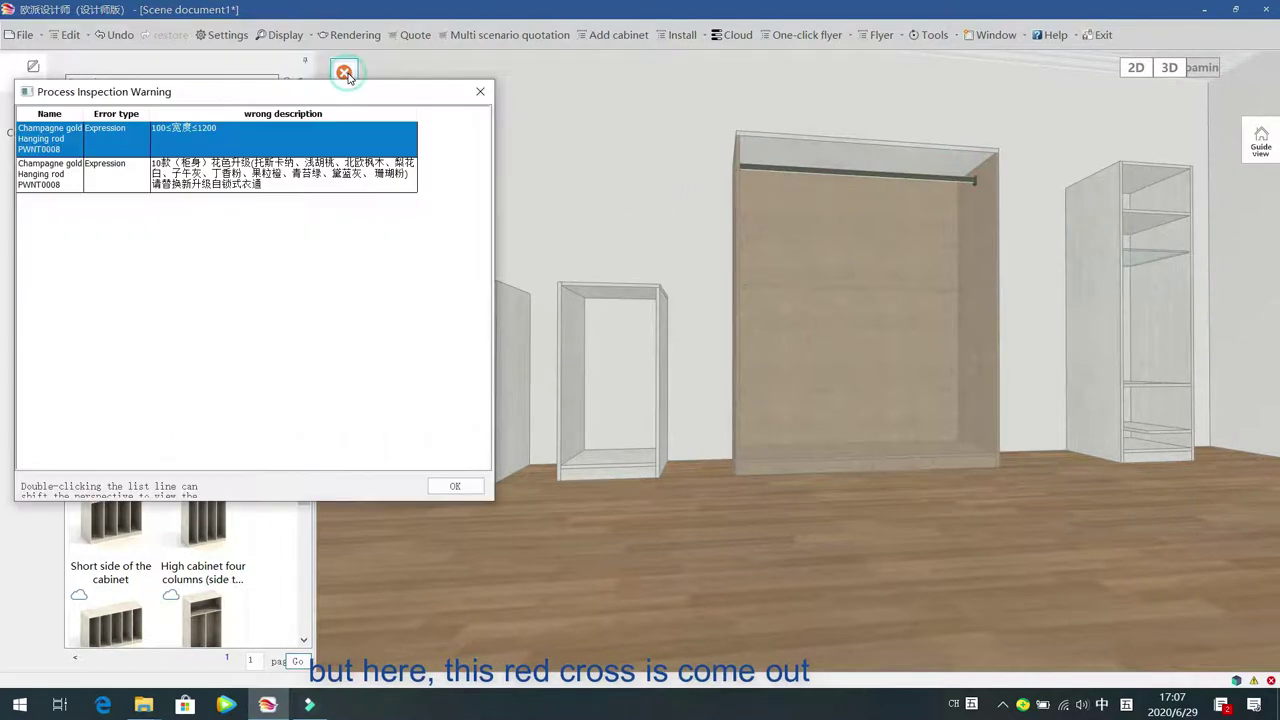
double_click(289, 143)
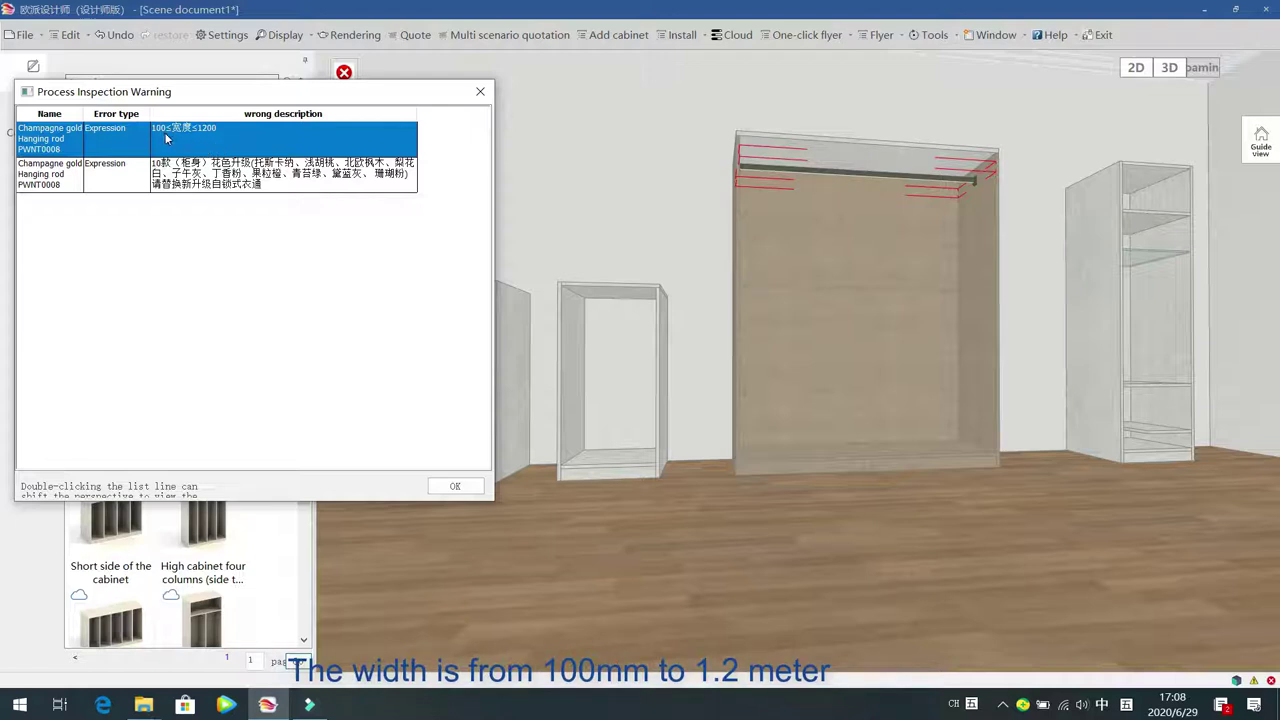
click(480, 91)
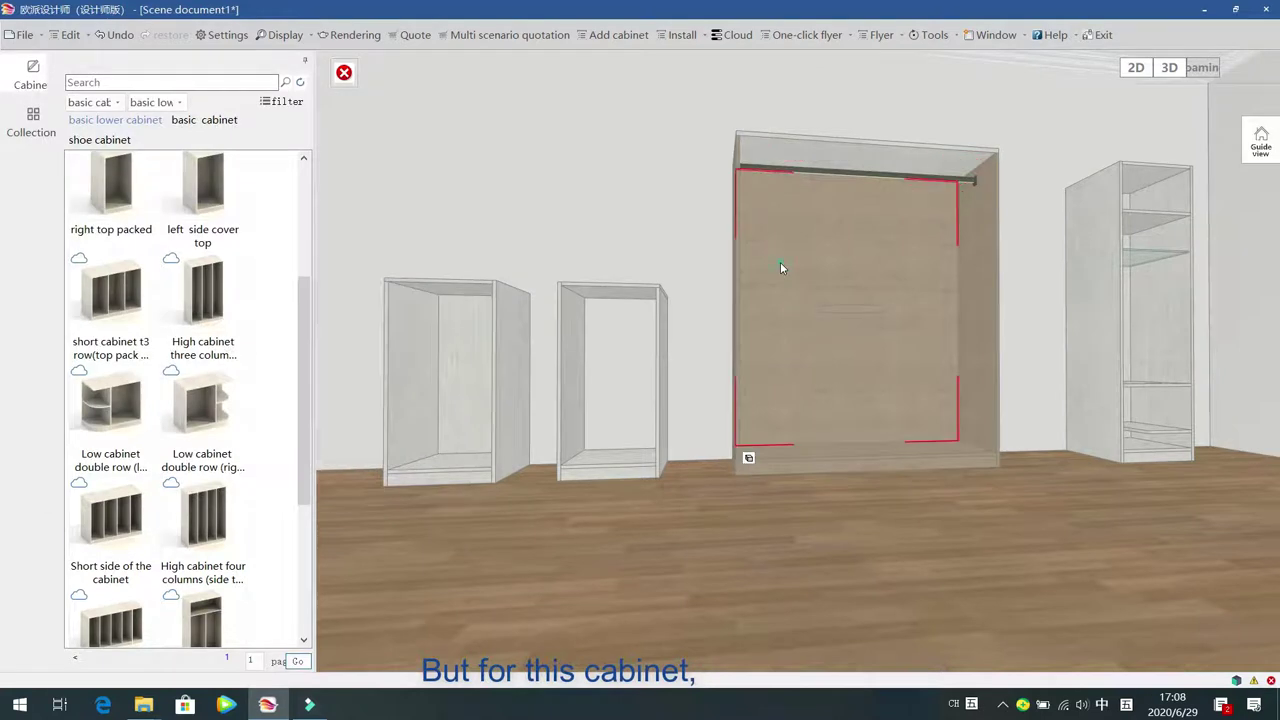
double_click(780, 263)
click(987, 242)
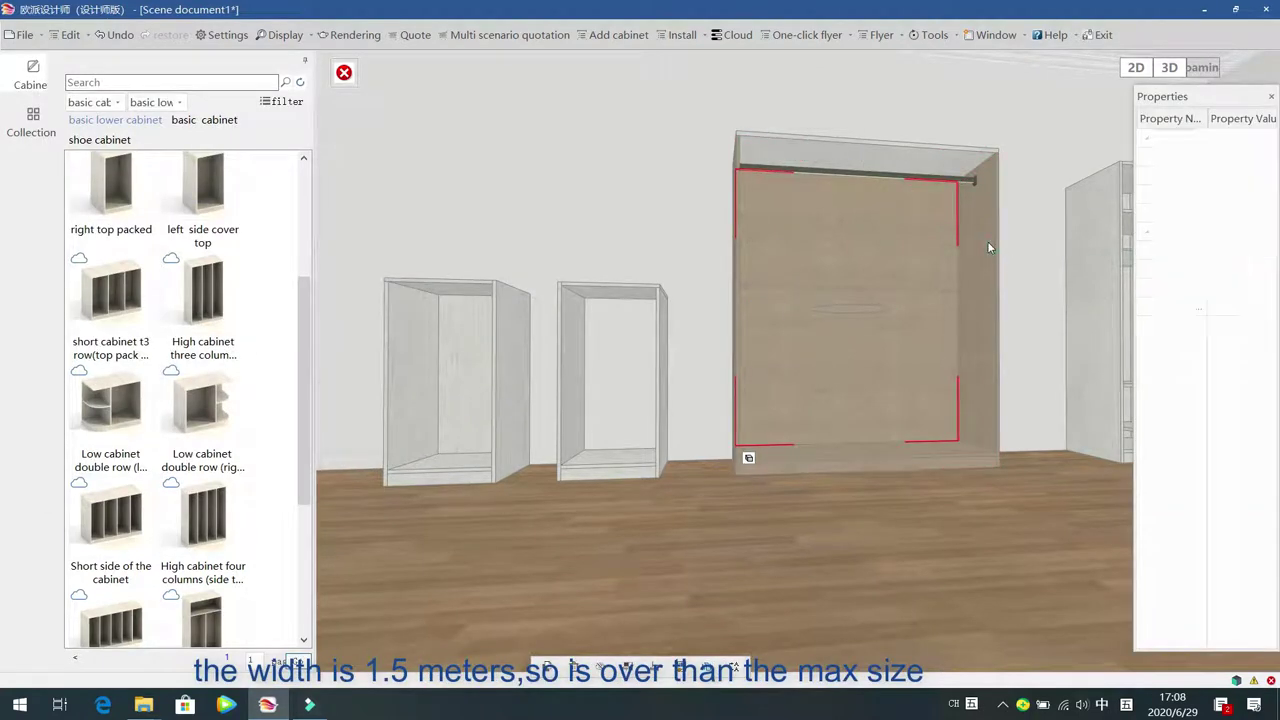
click(988, 247)
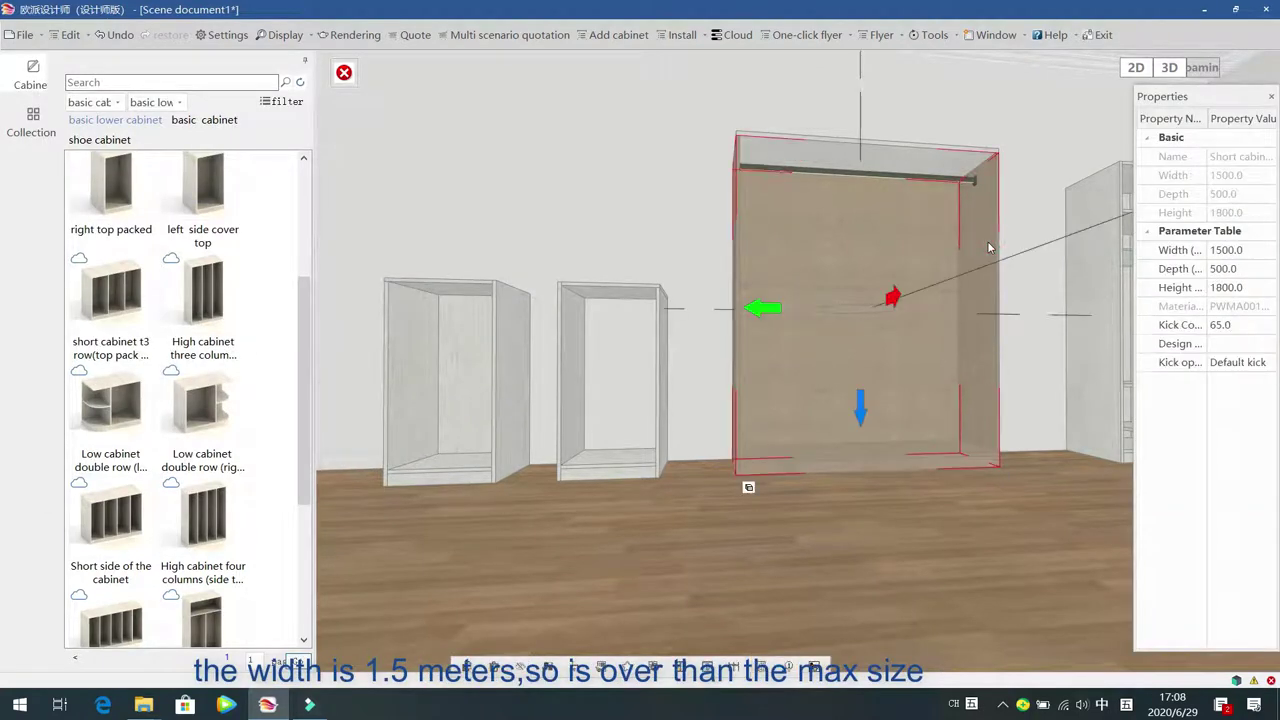
Delete the Champagne gold hanging rod from the short cabinet and set the cabinet's width to 1000 mm
click(928, 178)
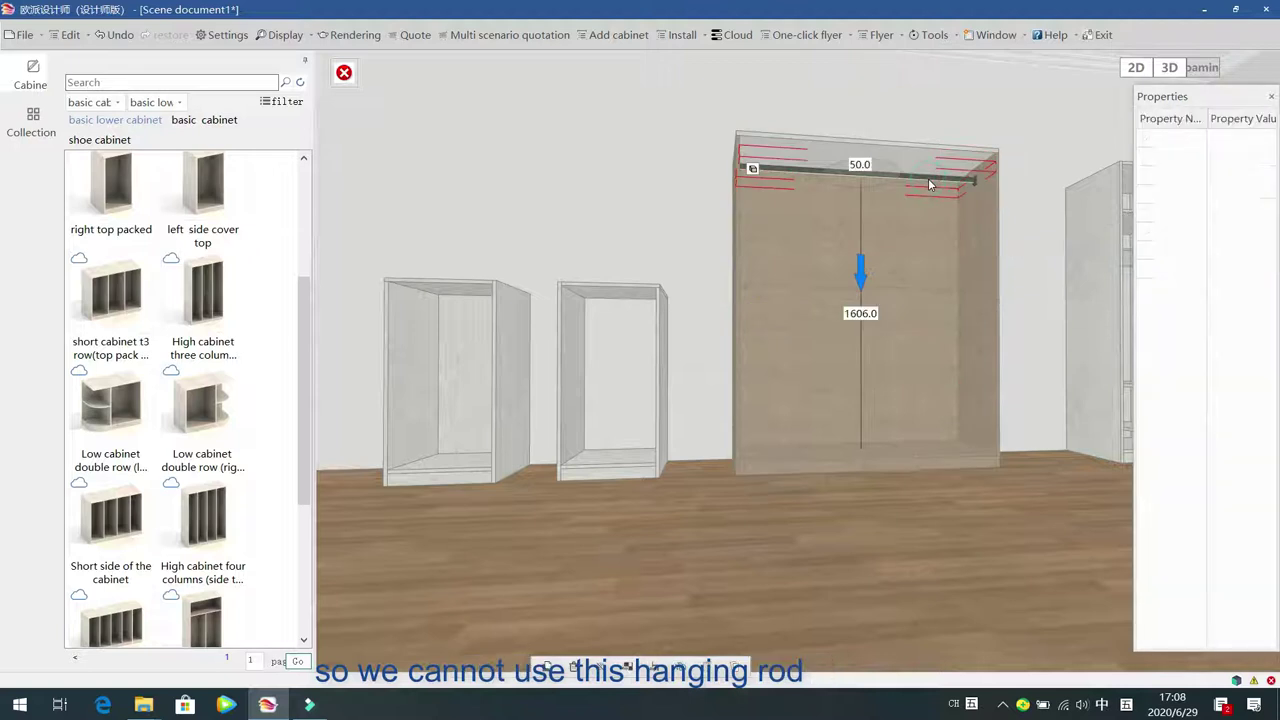
key(Delete)
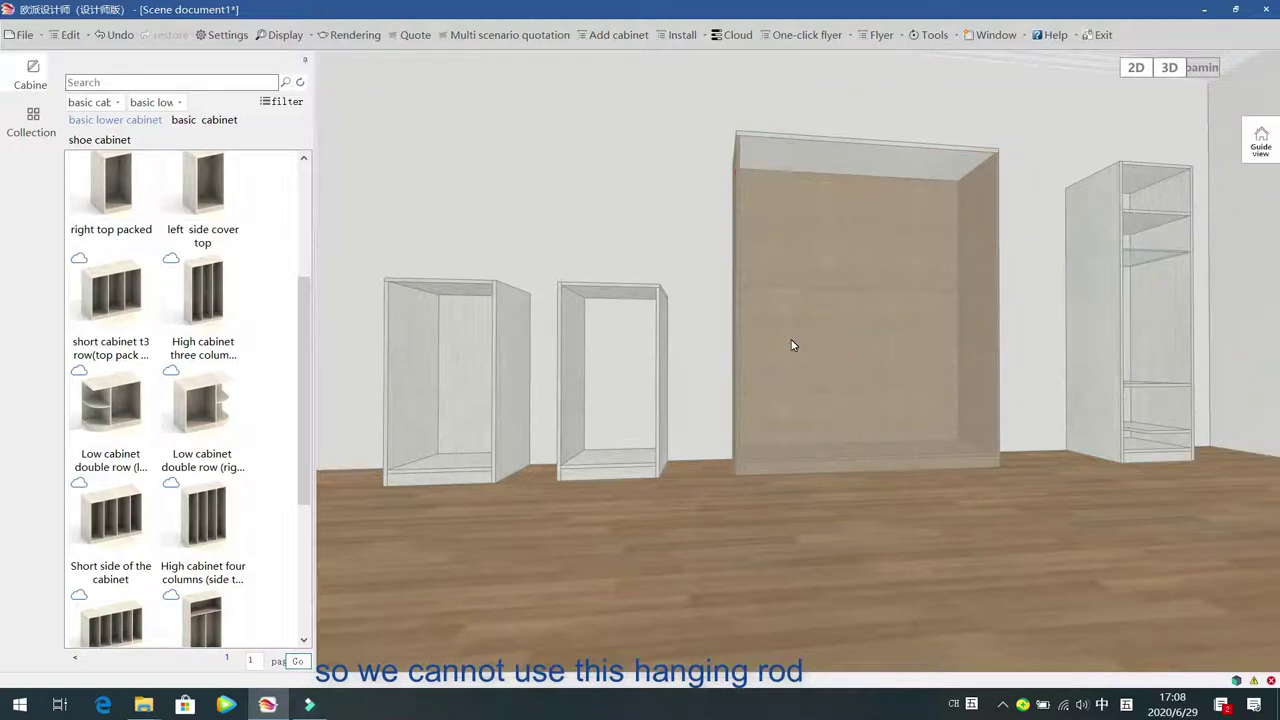
click(975, 211)
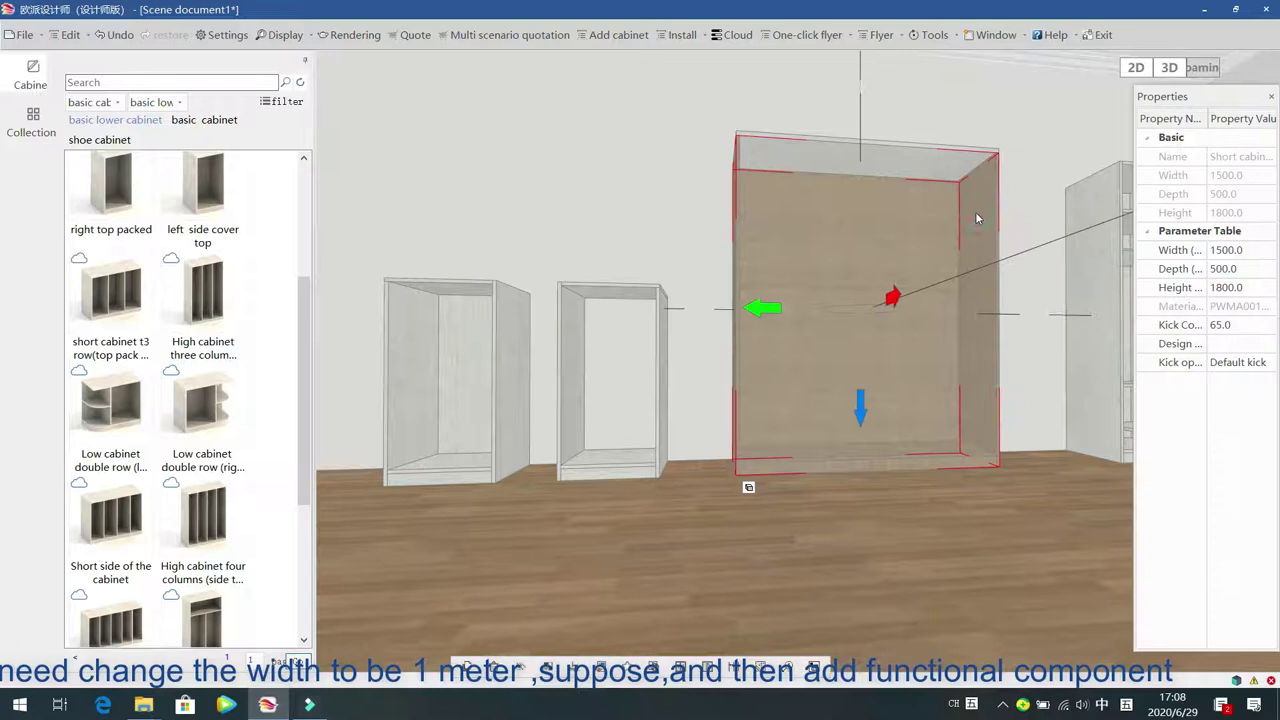
click(1248, 252)
text(1)
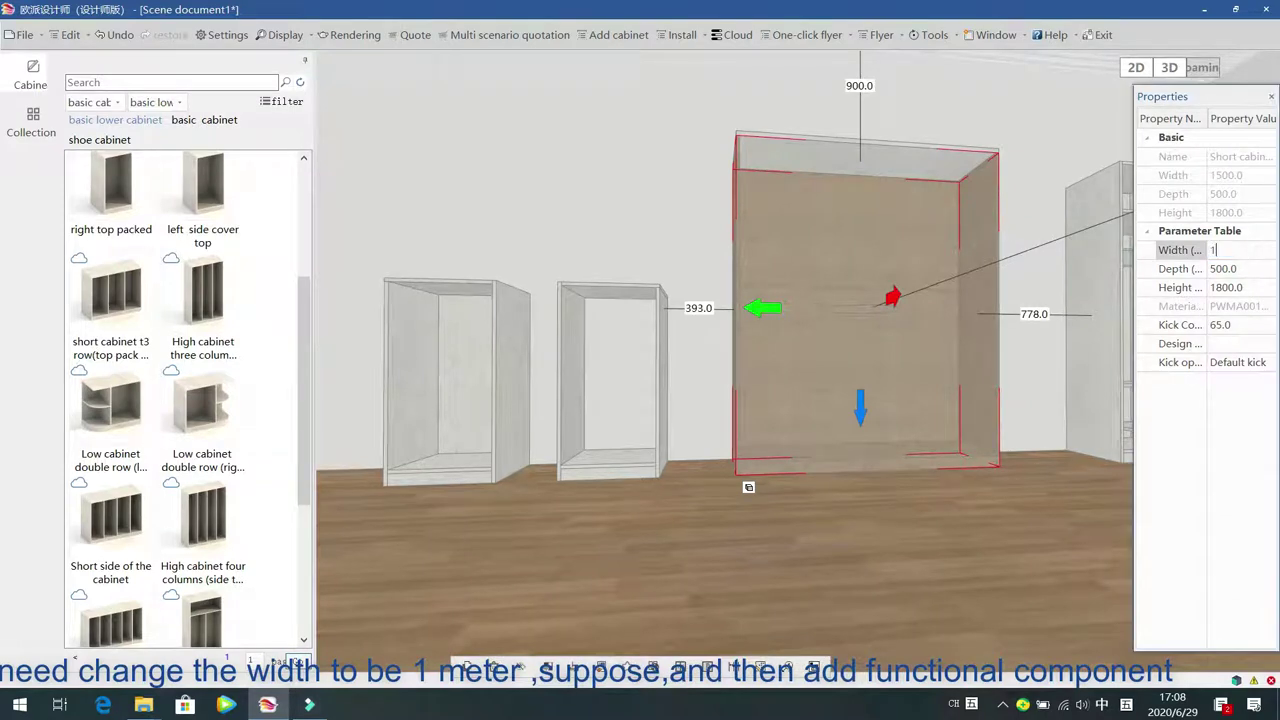
text(000)
key(Return)
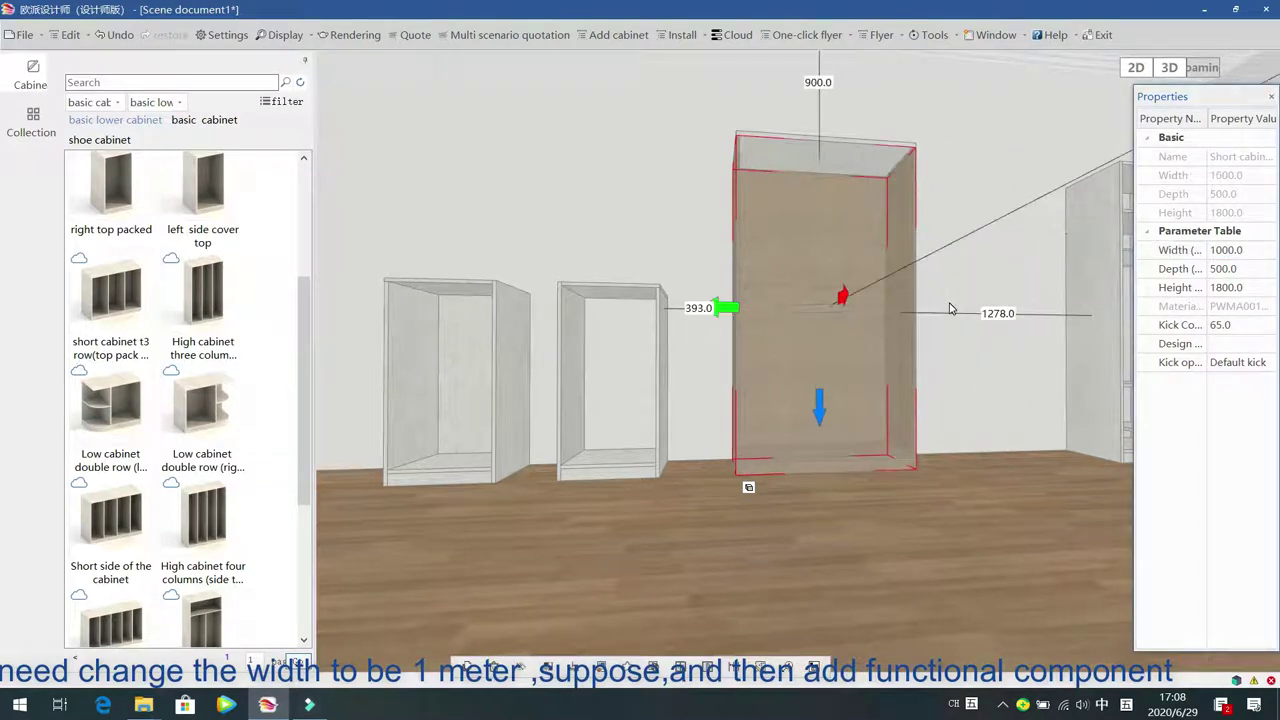
Try placing the Champagne gold hanging rod beneath the narrowed cabinet's top panel, closing the component library after placement
click(37, 75)
click(86, 89)
double_click(254, 150)
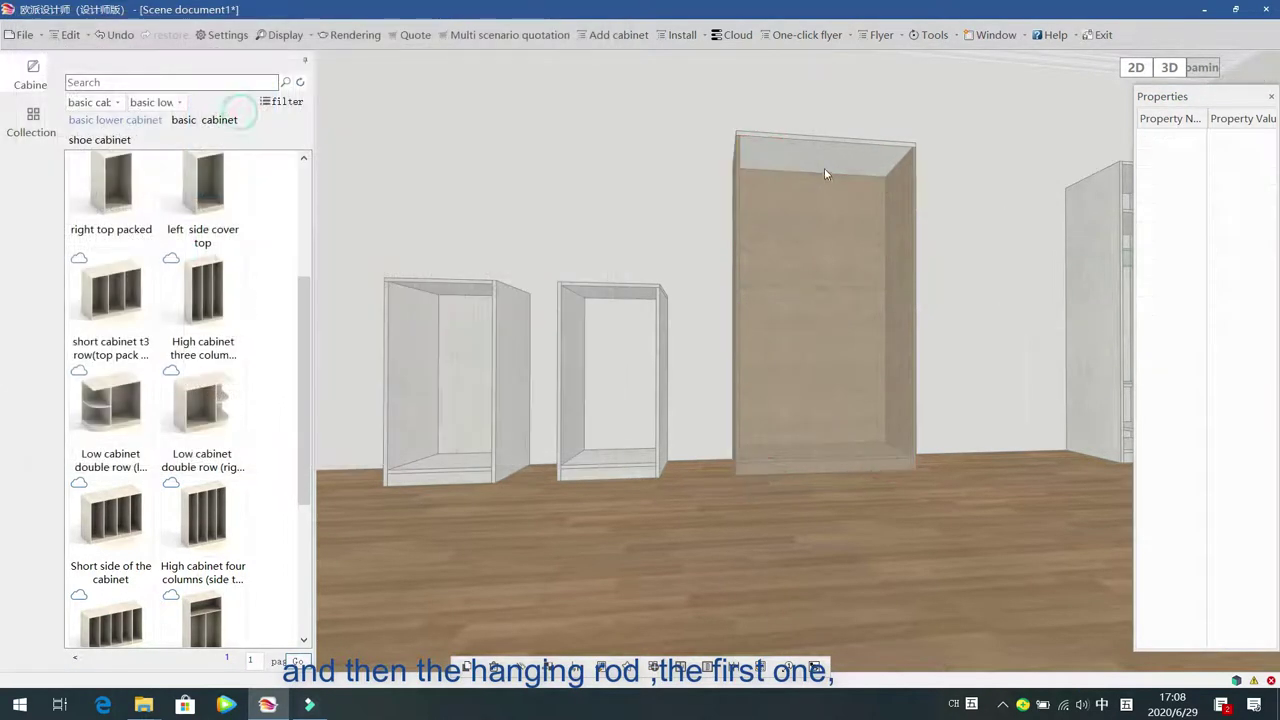
click(821, 173)
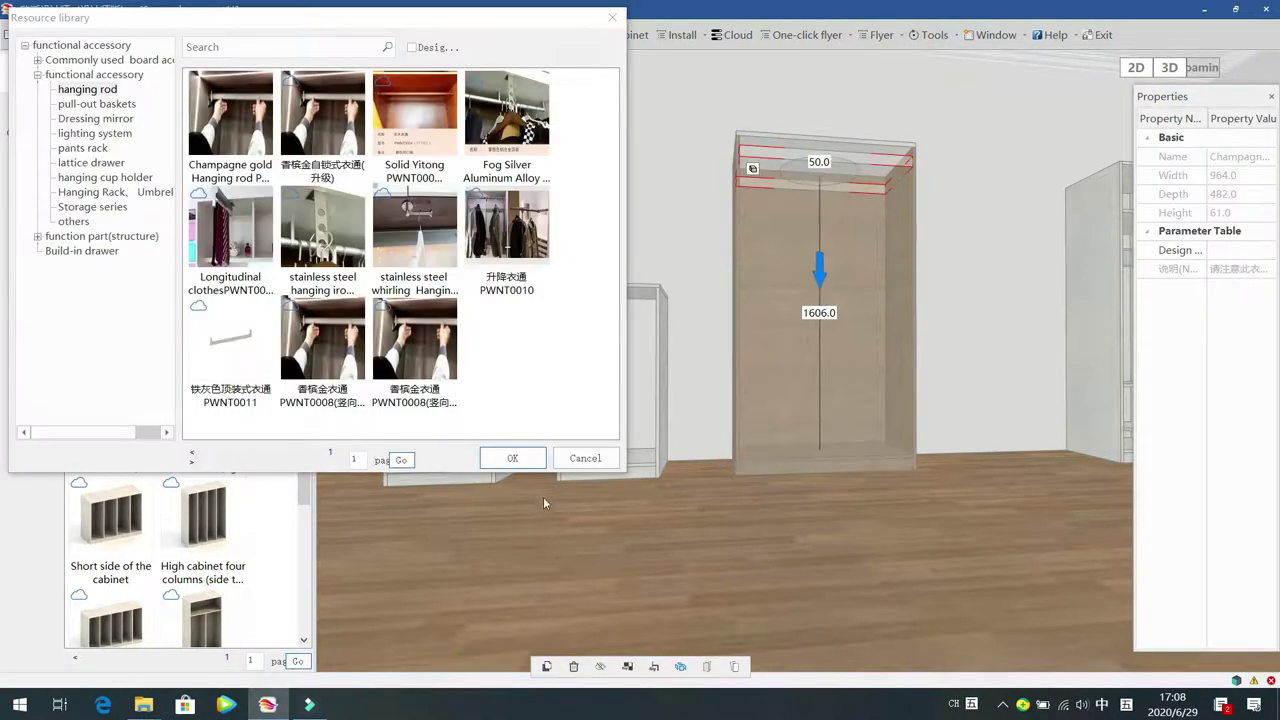
click(575, 459)
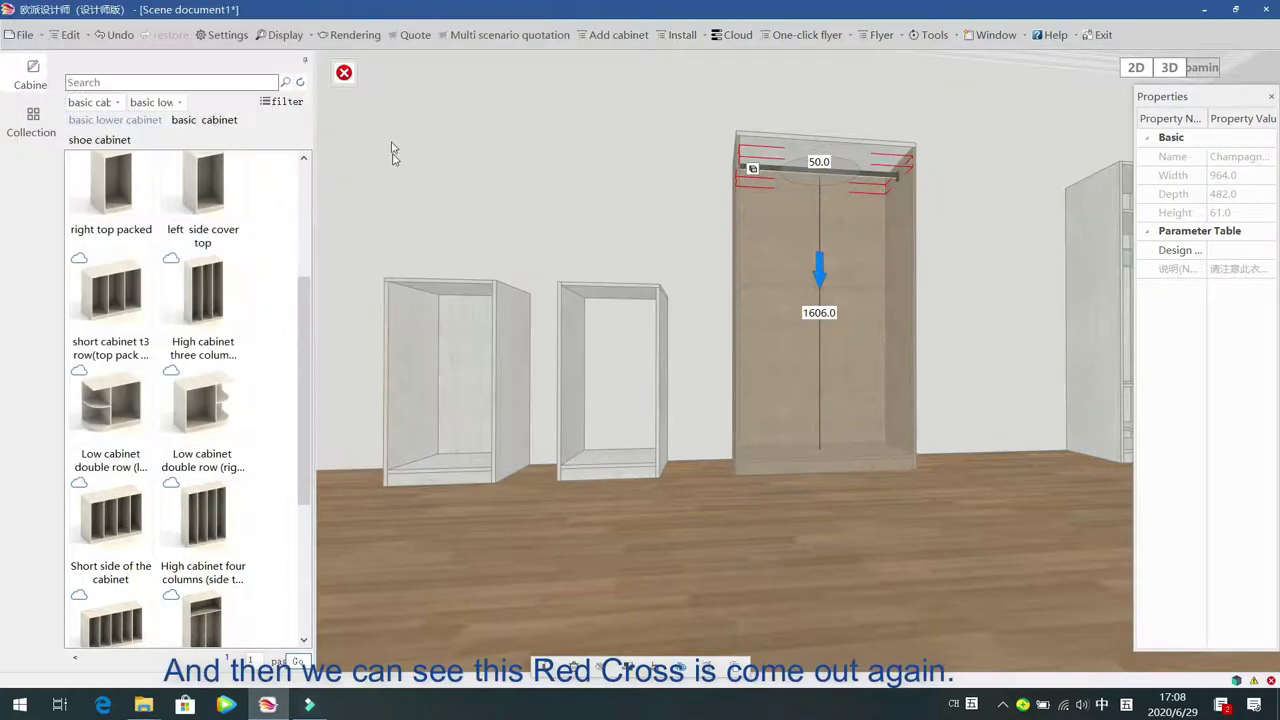
Review the process inspection warning for the new hanging rod and close the warning list
click(345, 75)
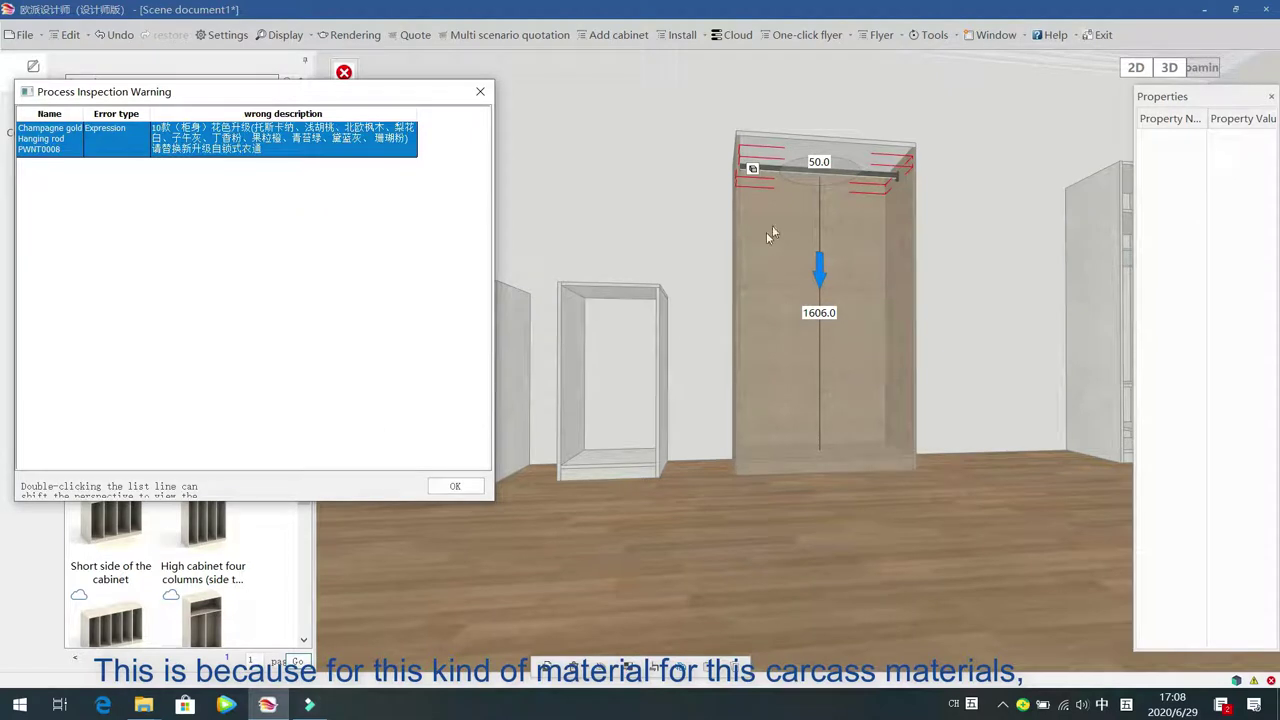
click(480, 93)
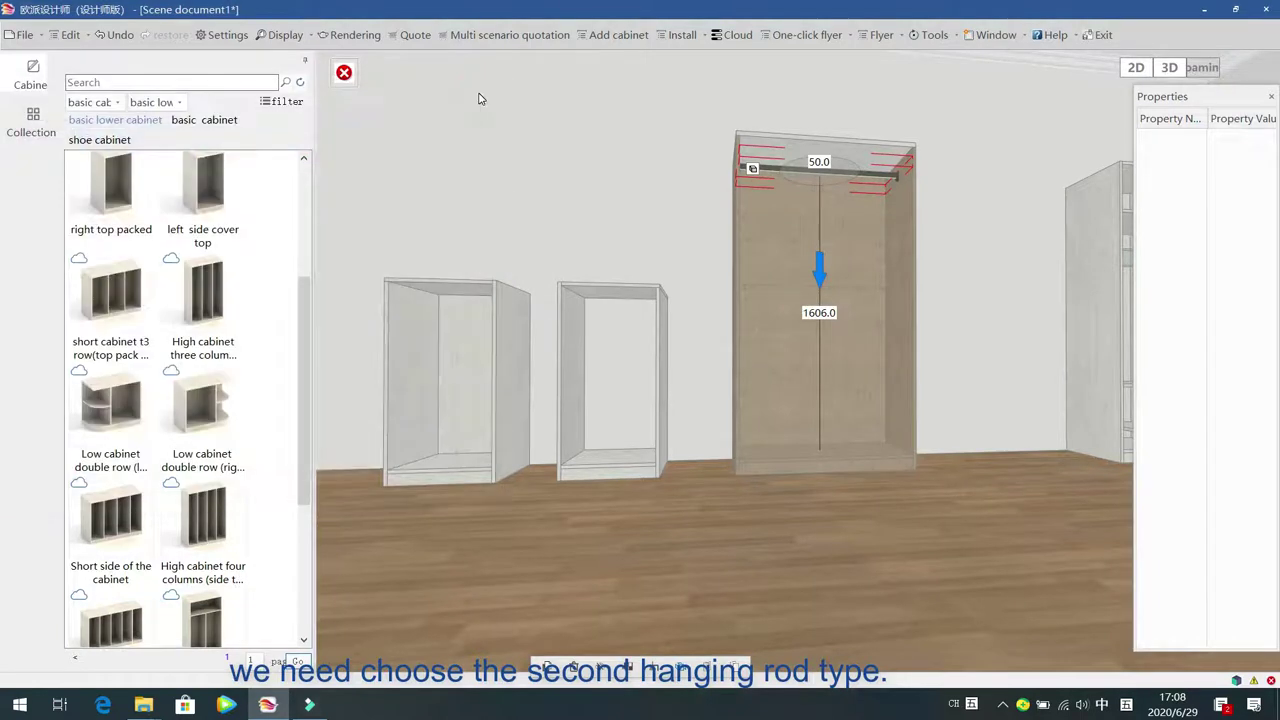
click(566, 143)
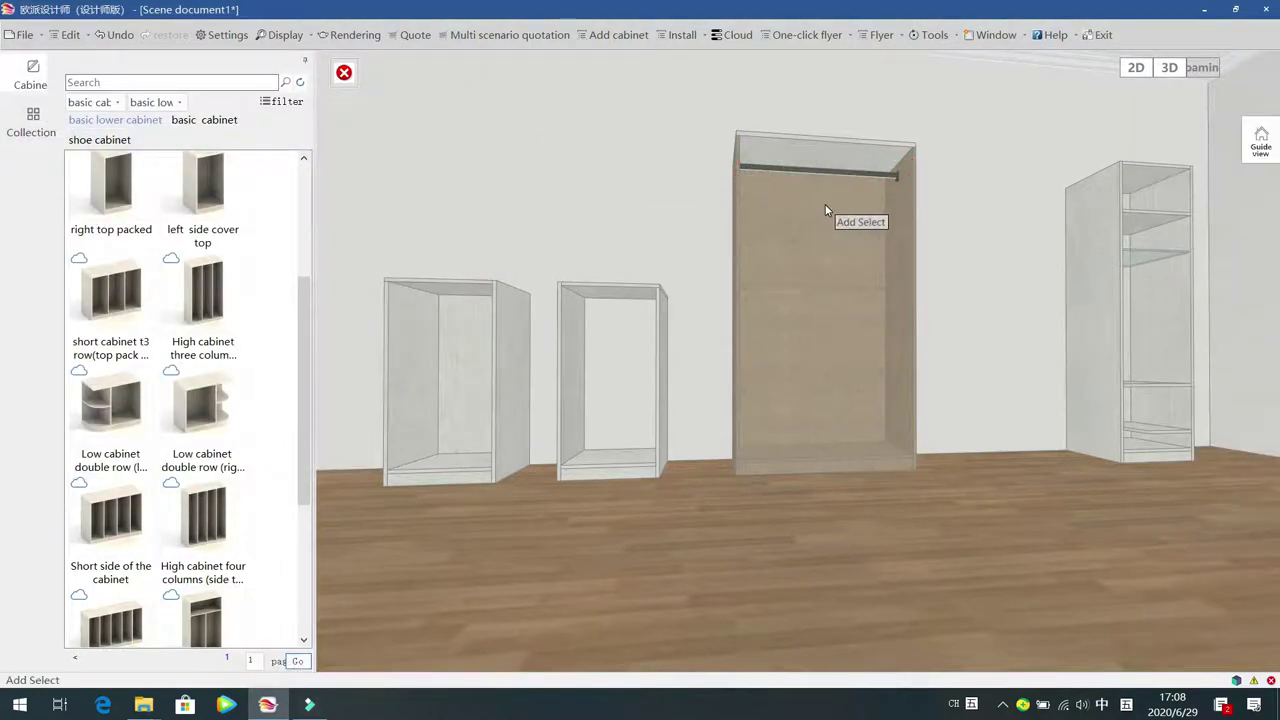
Replace the Champagne gold hanging rod under the top panel with the upgraded self-locking hanging rod 香槟金自锁式衣通(升级)
click(814, 177)
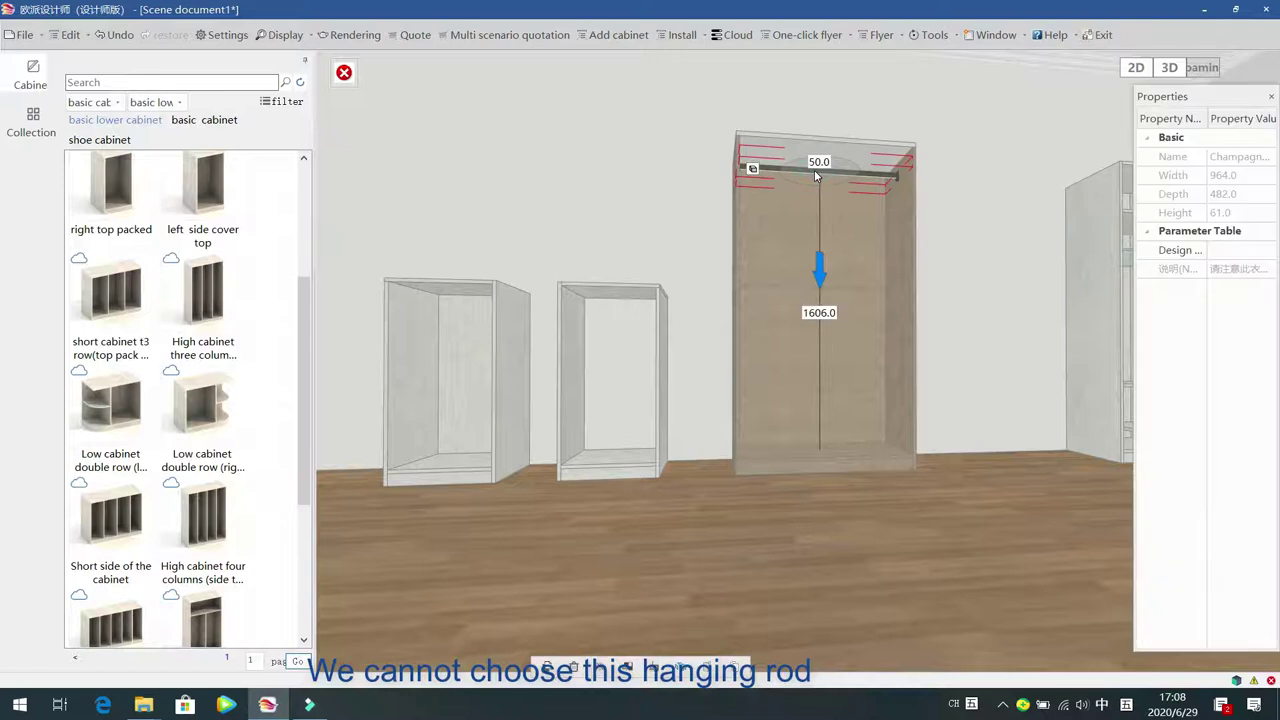
click(831, 255)
double_click(836, 265)
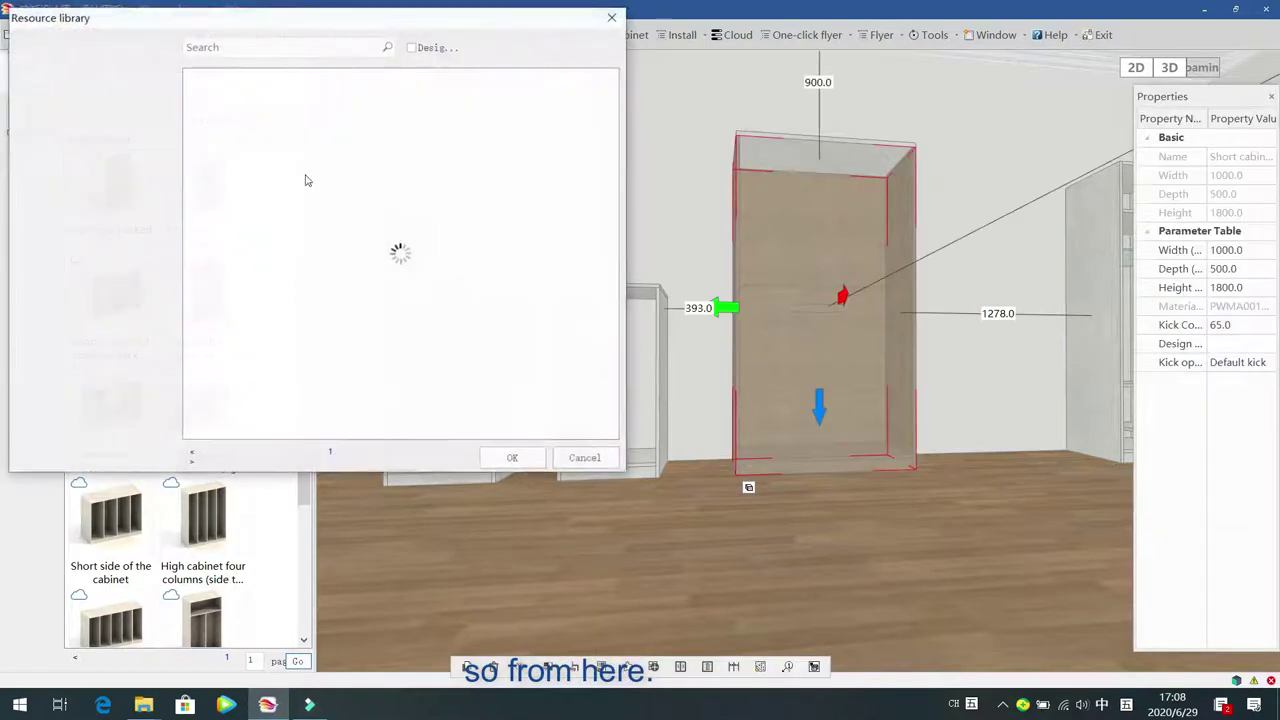
click(37, 76)
click(86, 89)
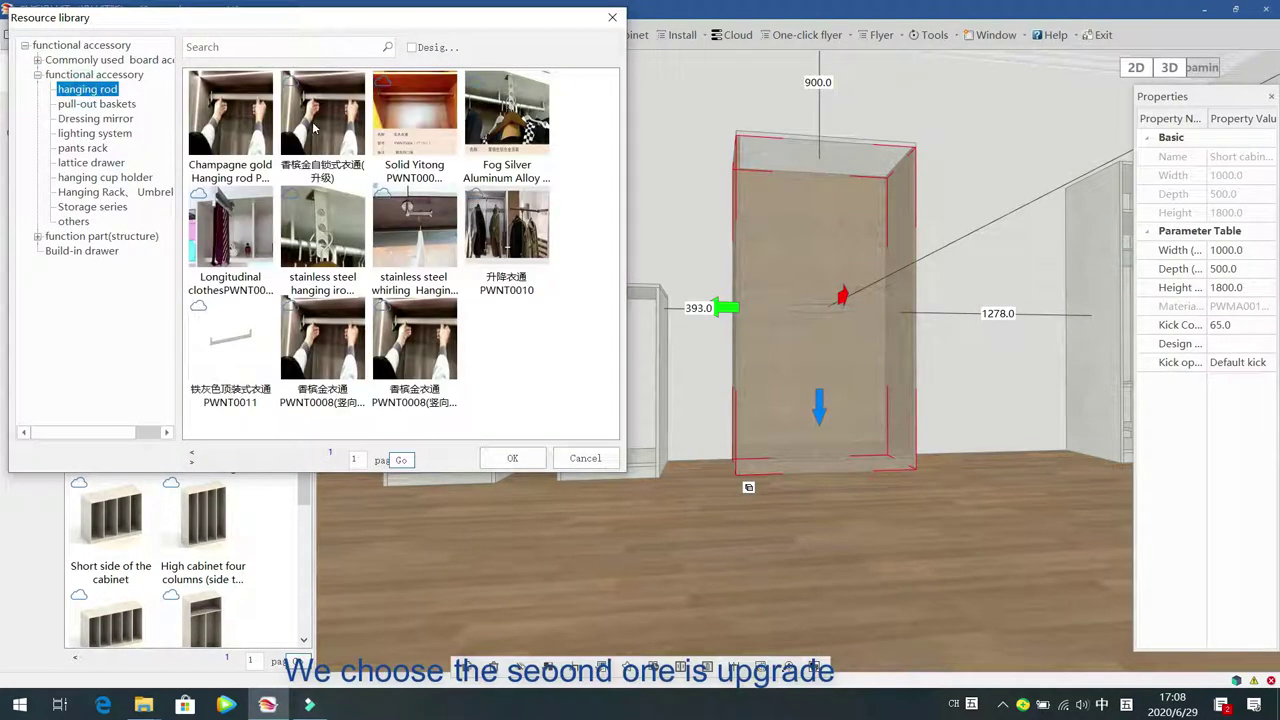
click(315, 125)
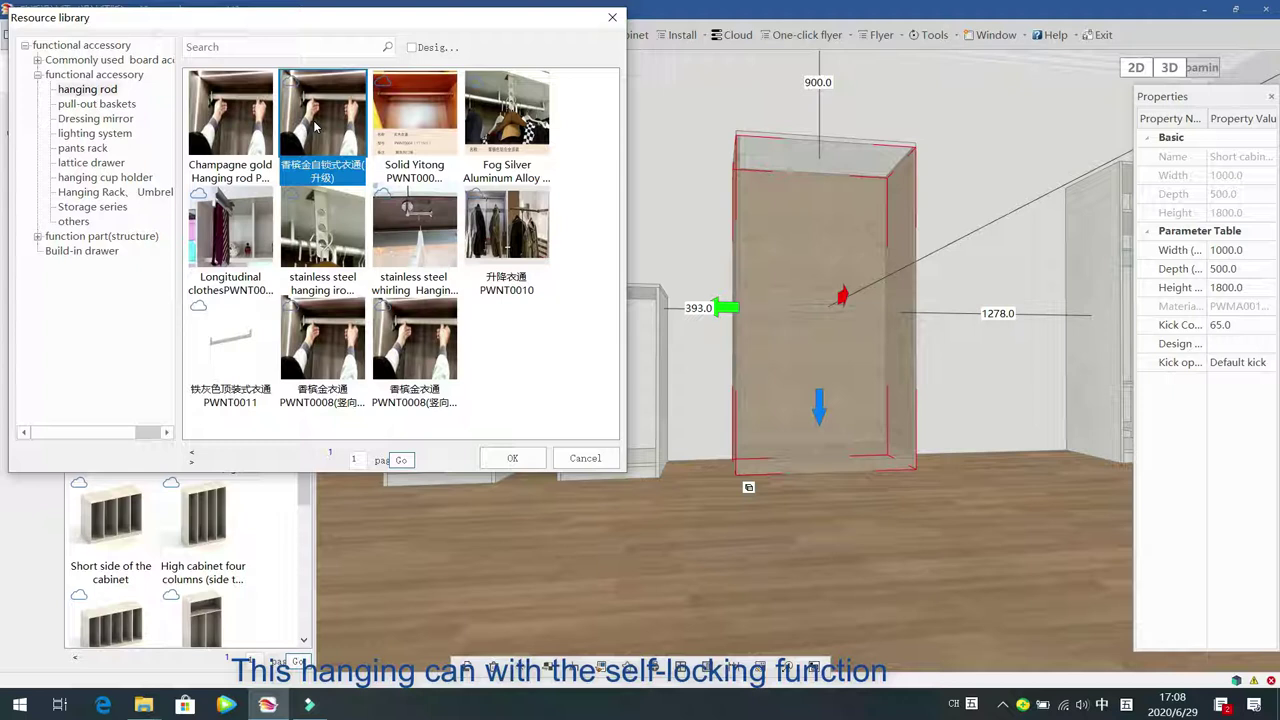
double_click(316, 125)
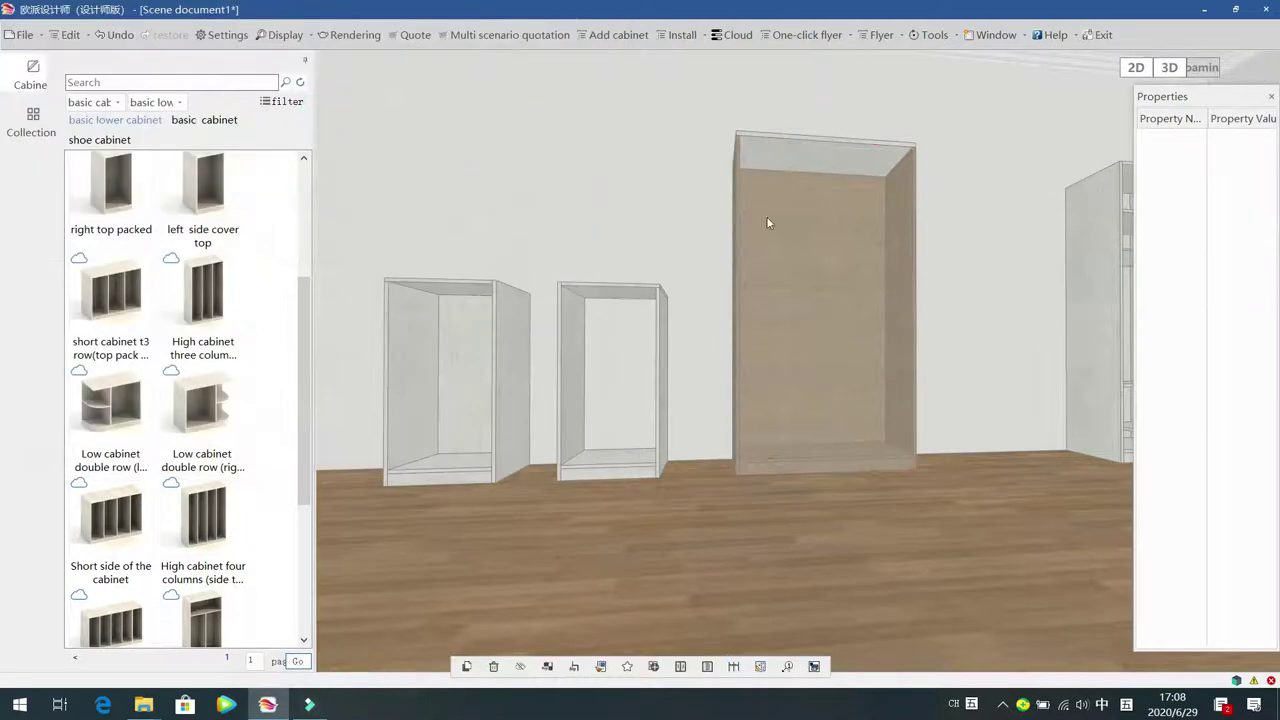
double_click(845, 184)
Move the component library aside to check for a process warning and browse the other hanging rod models
drag(514, 18, 533, 233)
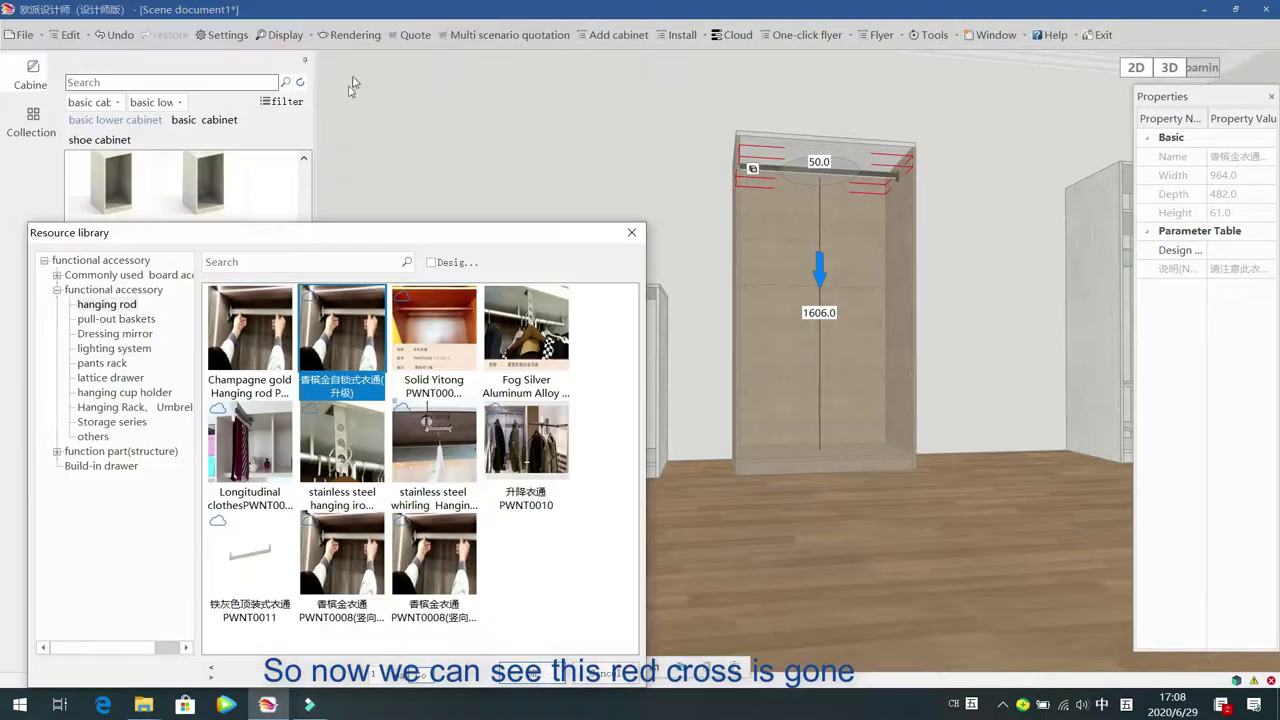
drag(394, 237, 401, 80)
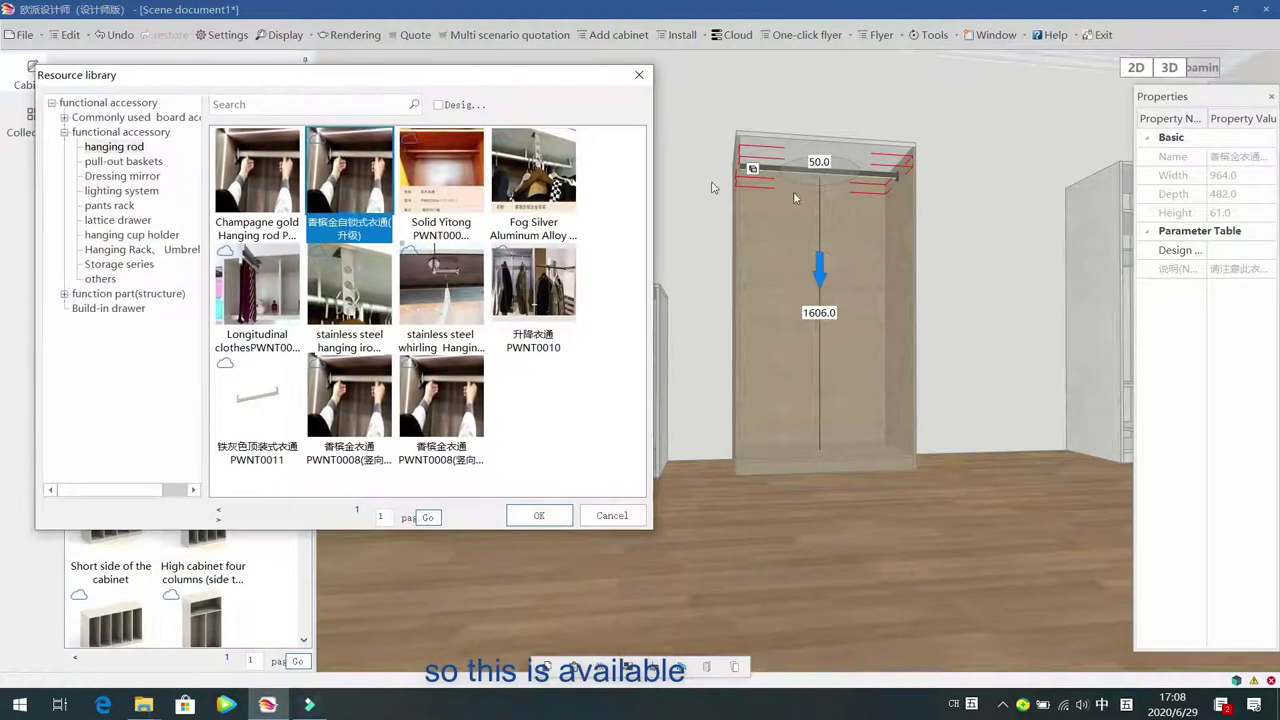
click(345, 290)
click(273, 299)
click(528, 254)
click(452, 305)
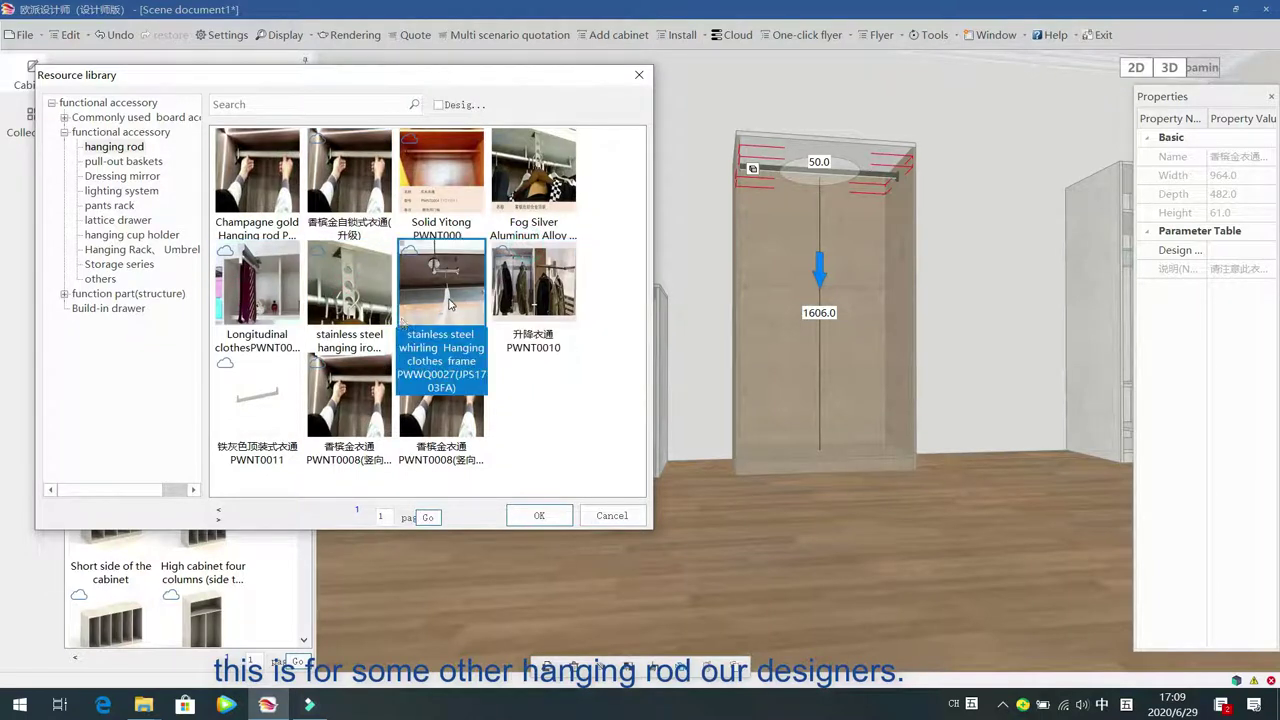
click(338, 300)
click(287, 376)
click(352, 392)
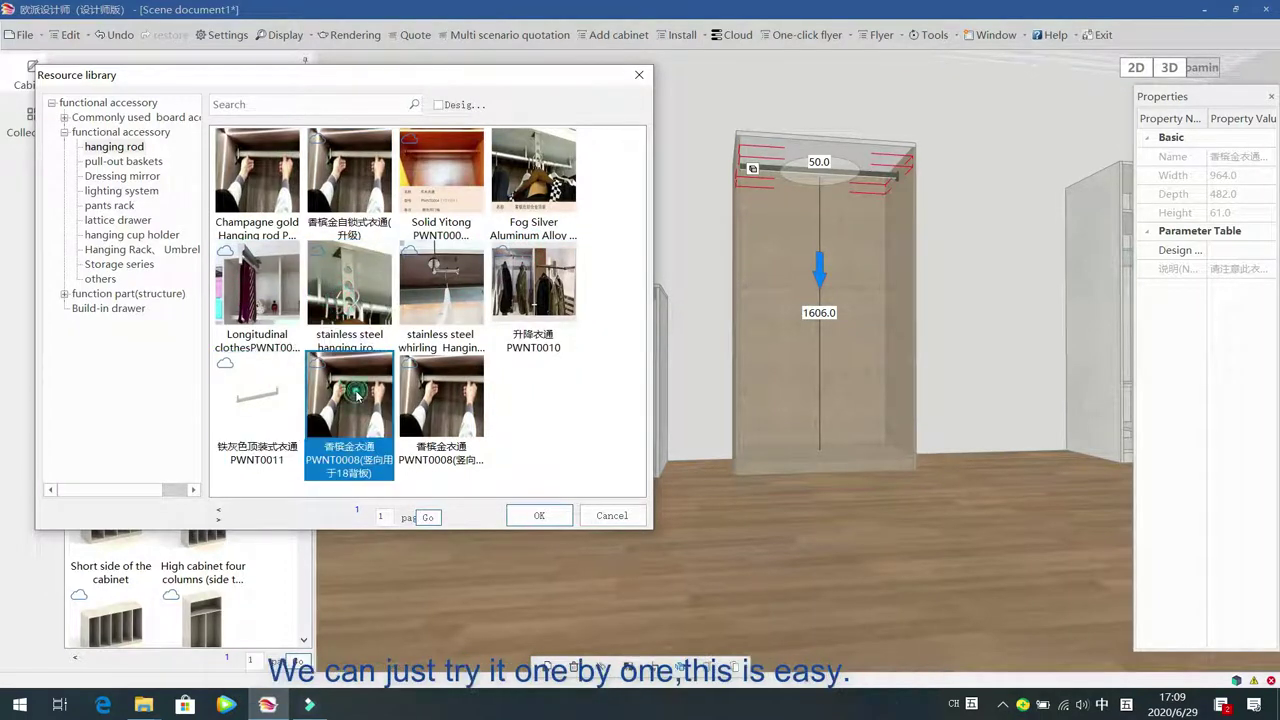
click(439, 394)
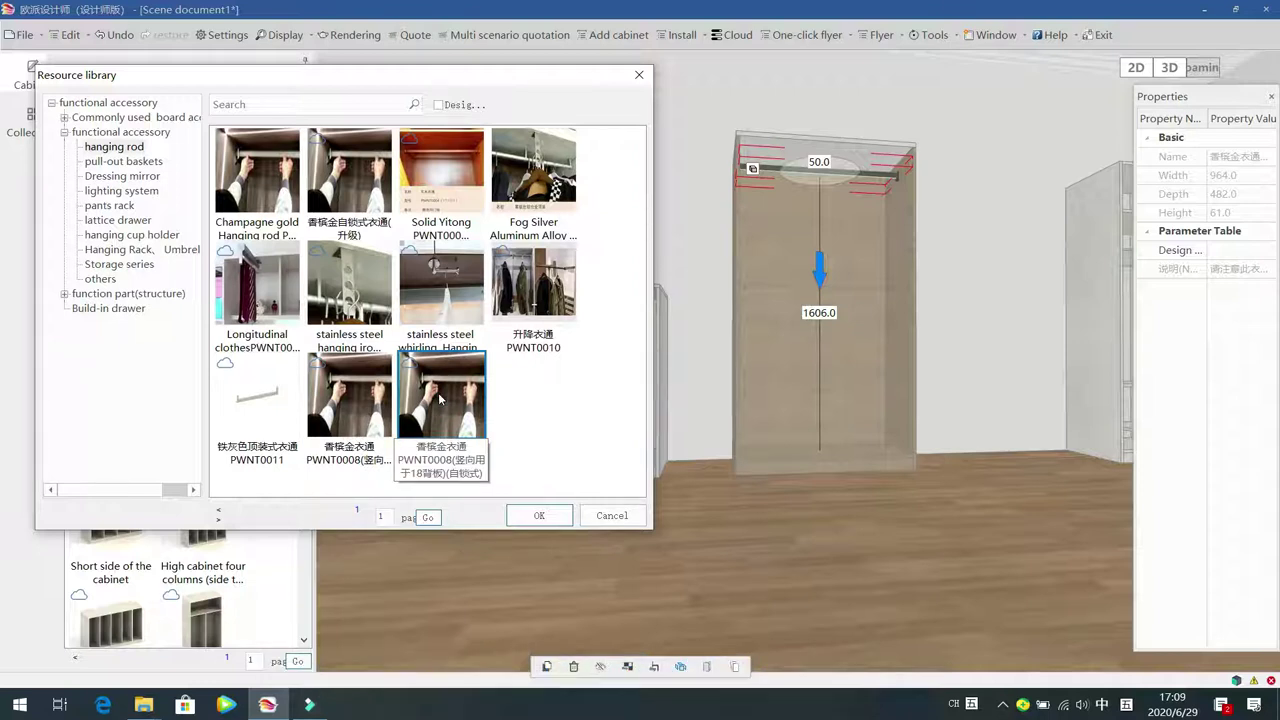
Add the pull-down hanging rod 升降衣通 PWNT0010 to the short cabinet, close the component library and lower it below the existing rod
click(536, 290)
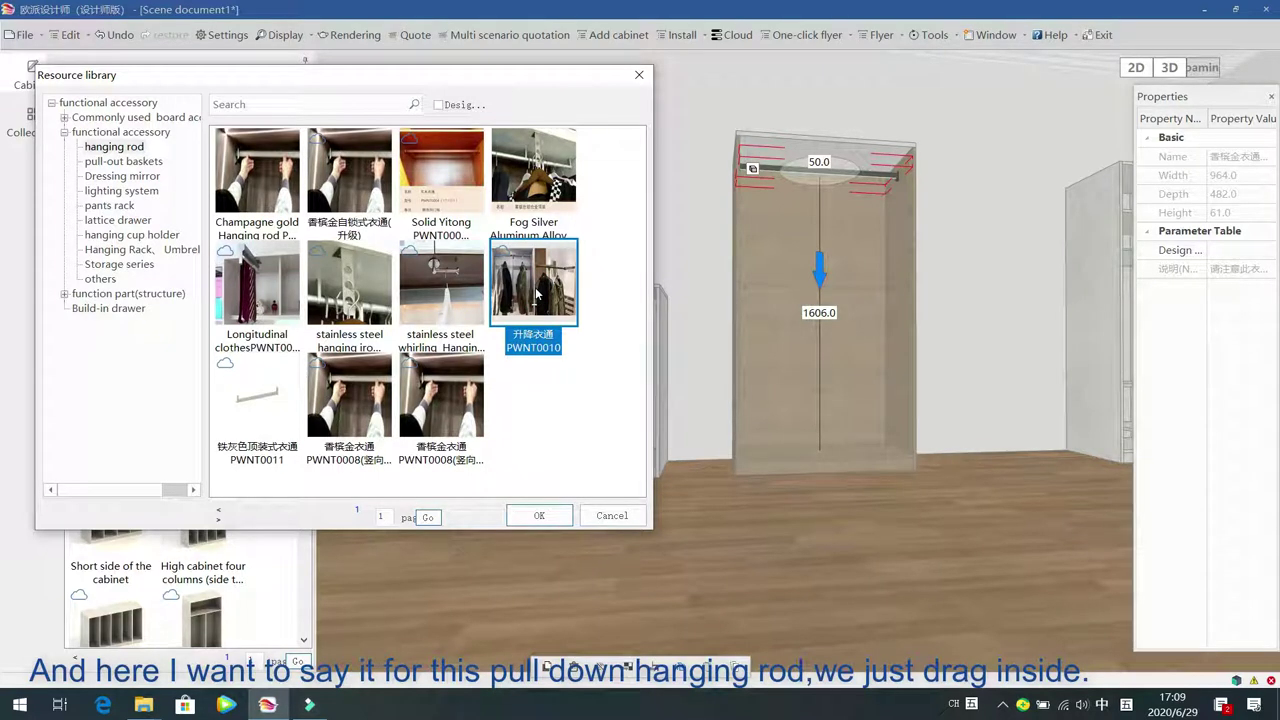
double_click(538, 287)
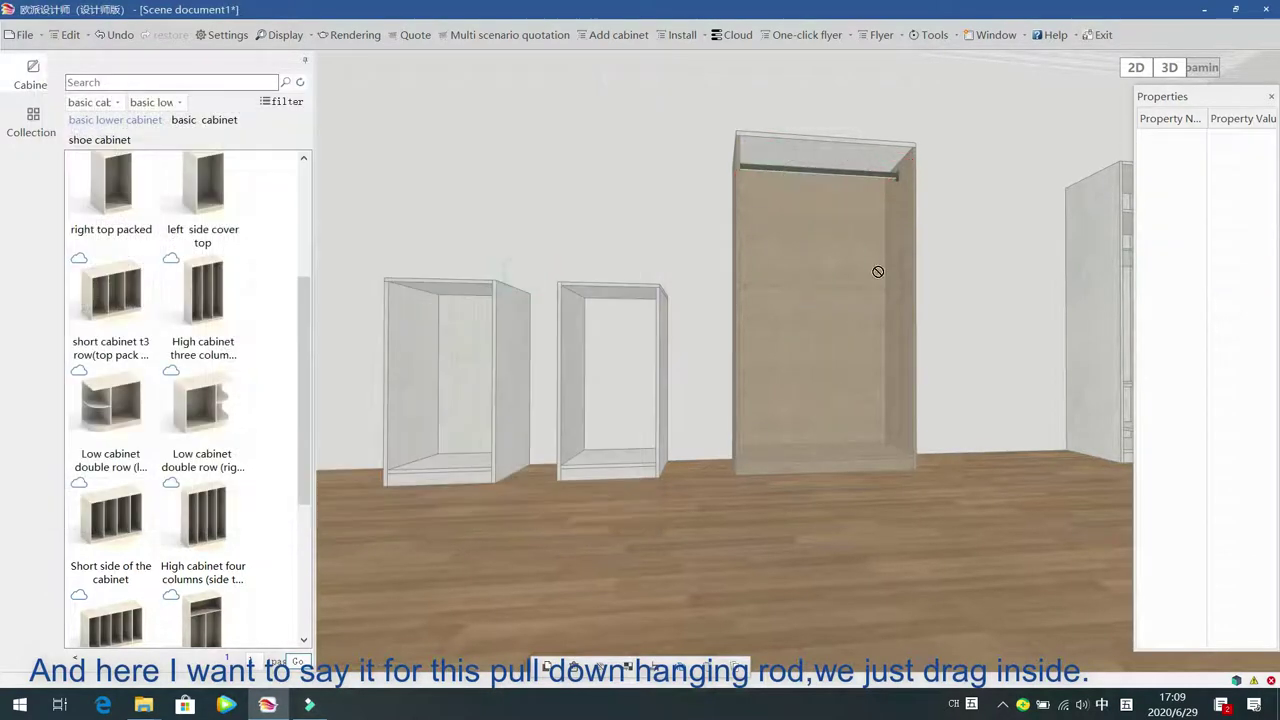
click(858, 262)
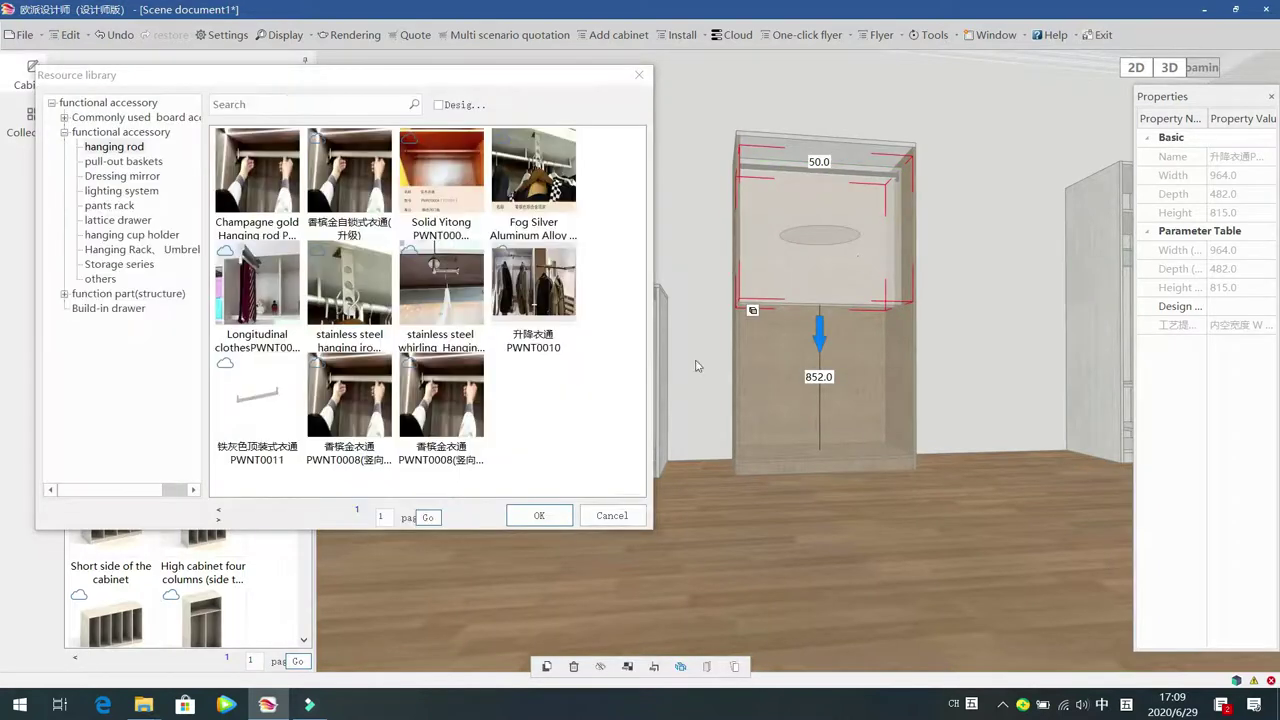
click(609, 517)
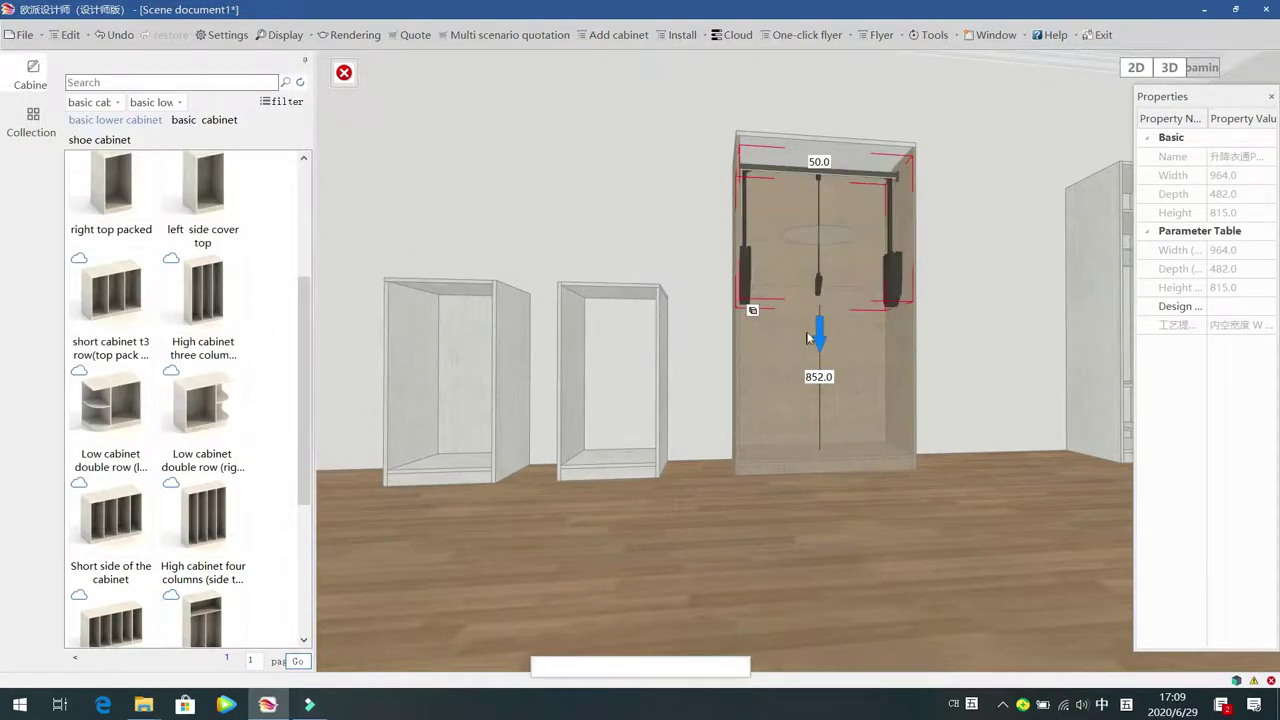
drag(819, 335, 817, 367)
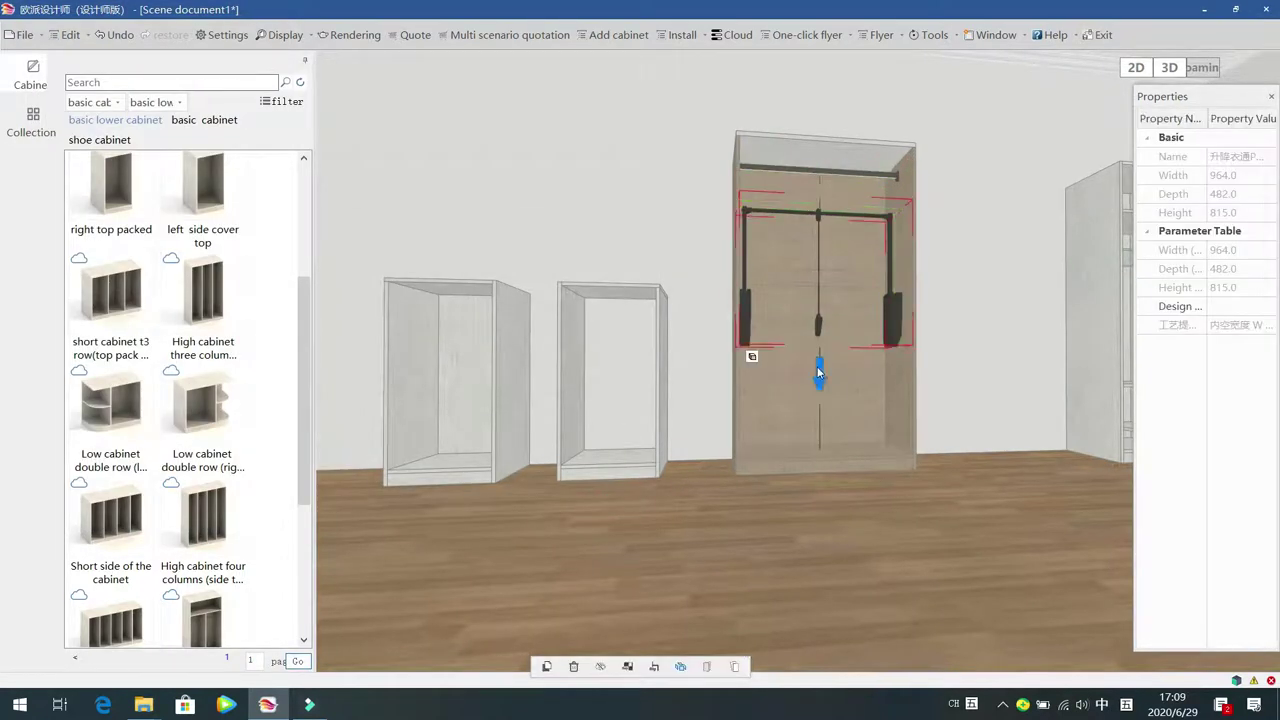
click(634, 194)
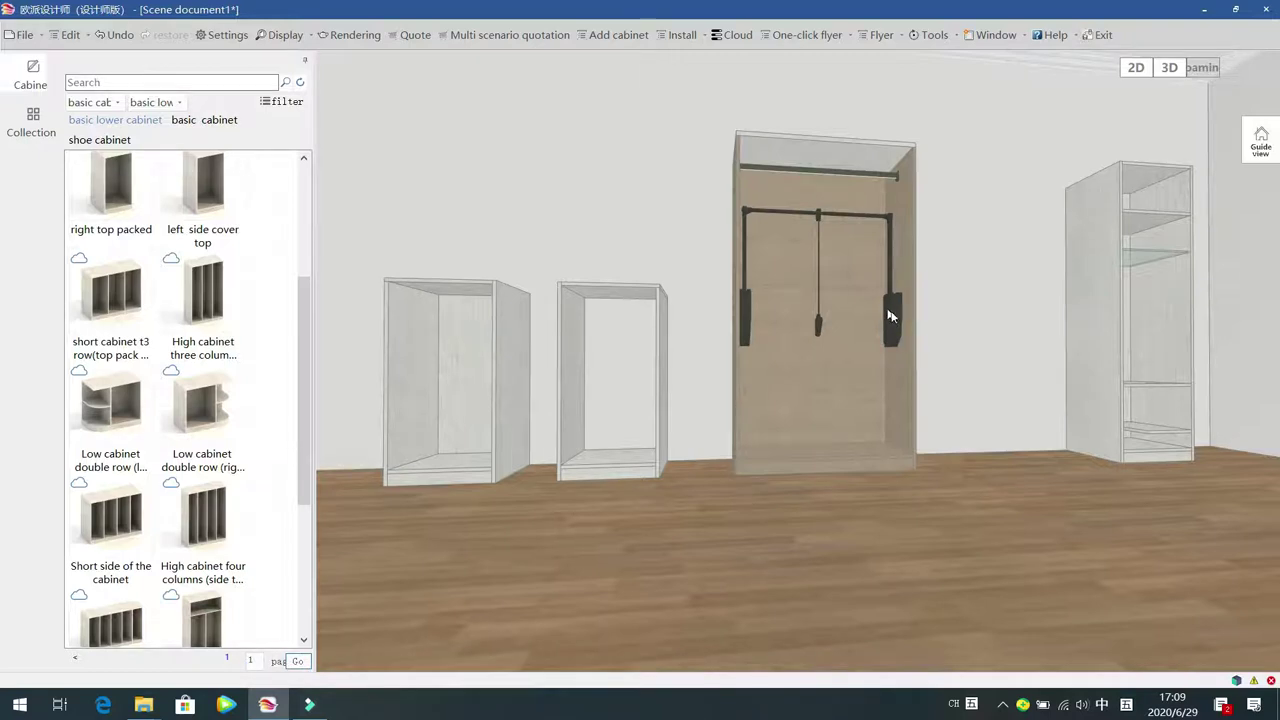
Delete the pull-down hanging rod from the short cabinet
click(890, 316)
key(Delete)
Add the first pull-out basket model, the aluminum damped wooden rattan storage basket, at the bottom of the short cabinet and close the component library
click(880, 308)
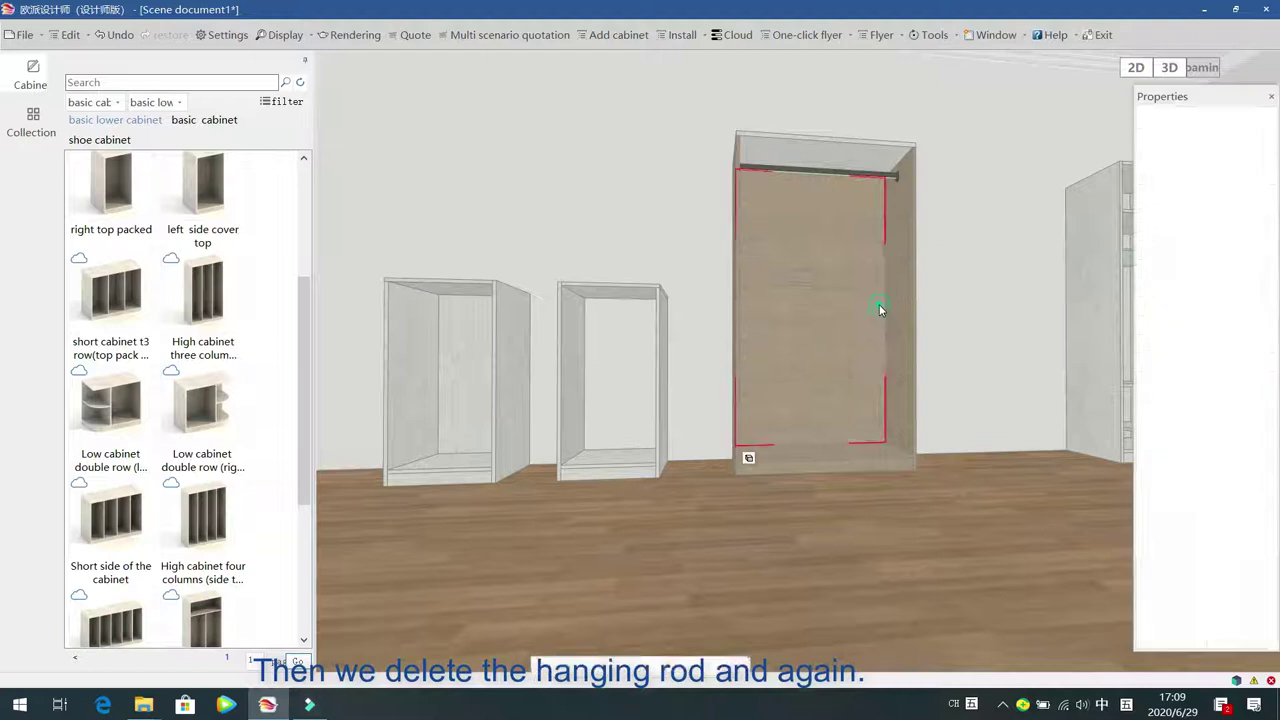
key(g)
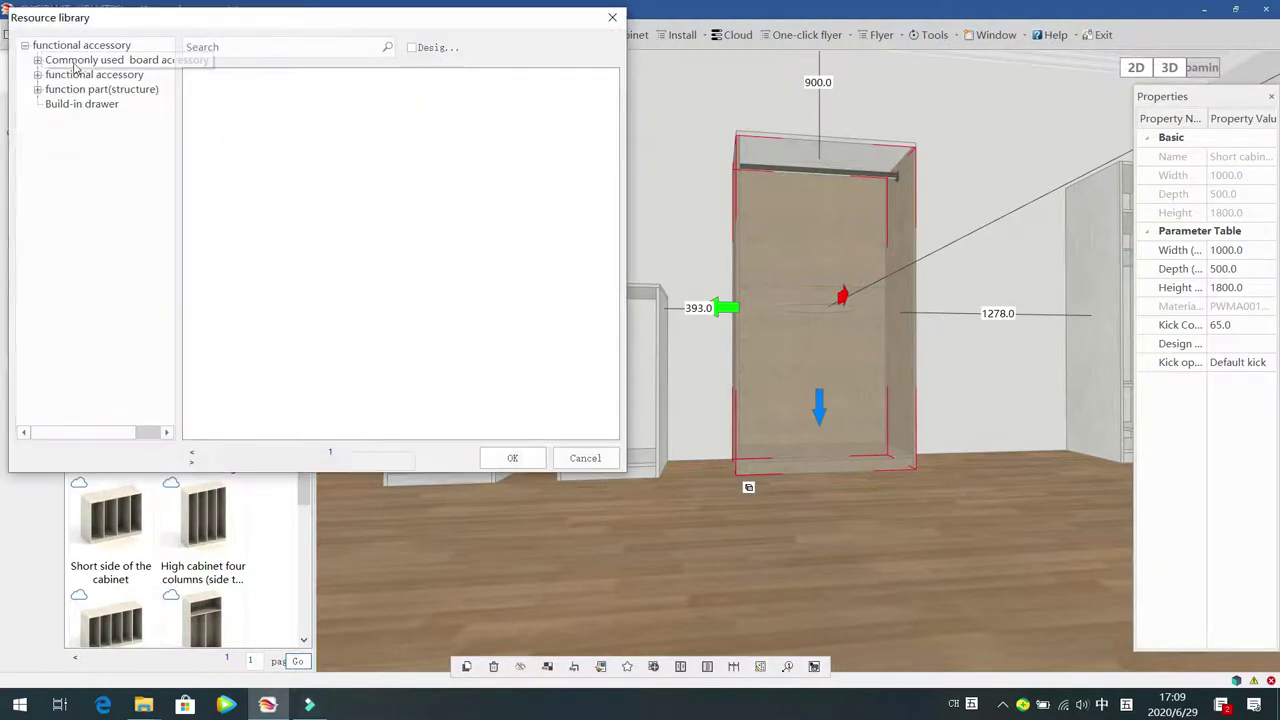
click(38, 75)
click(86, 93)
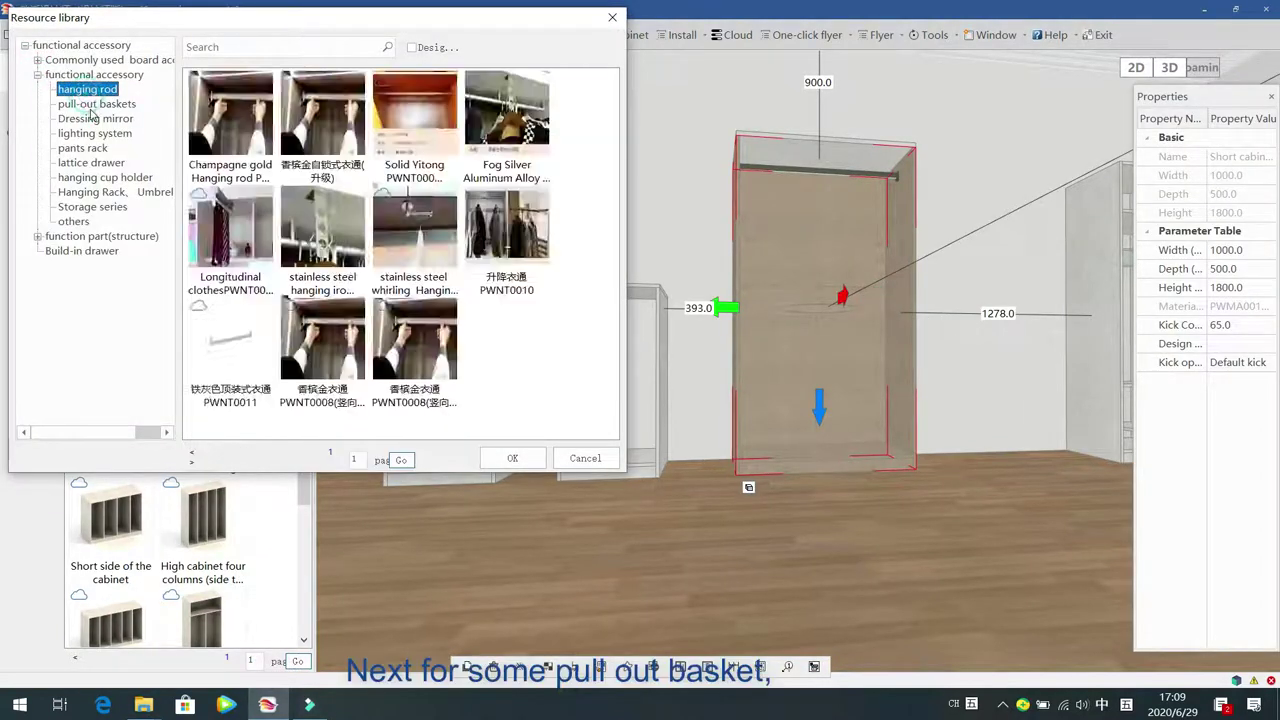
click(92, 108)
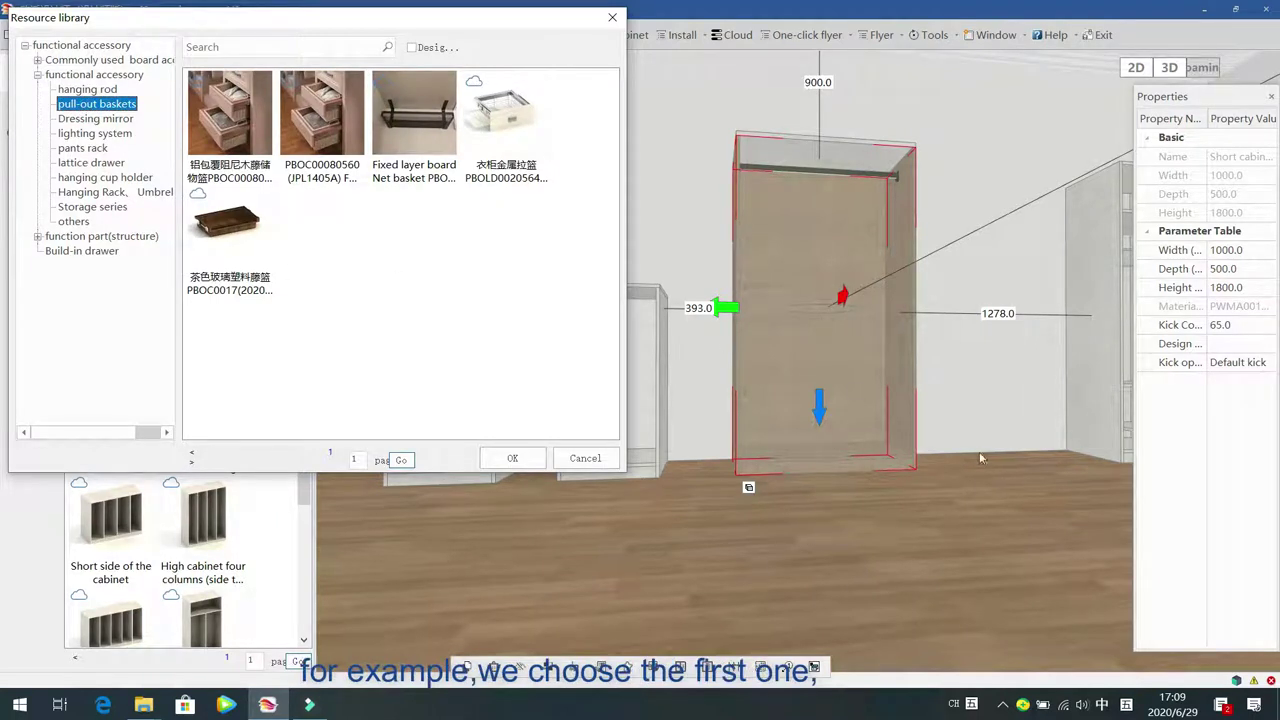
drag(980, 495, 939, 502)
double_click(218, 110)
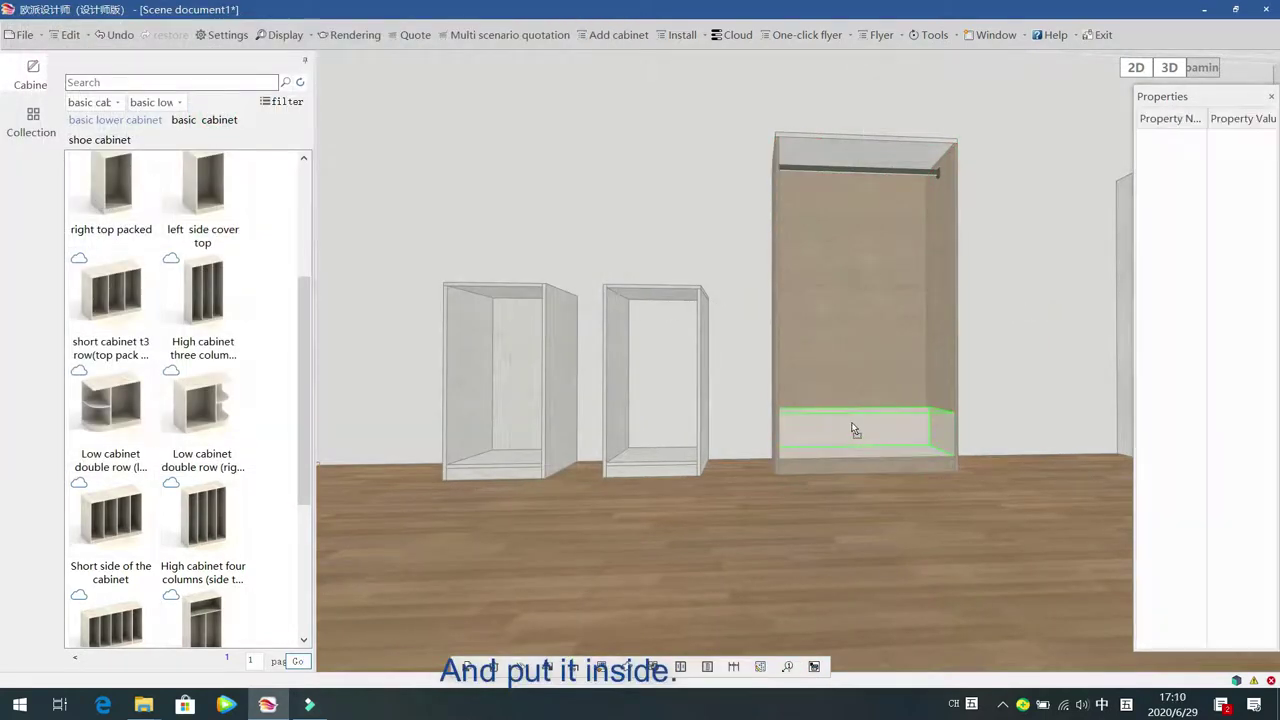
click(855, 430)
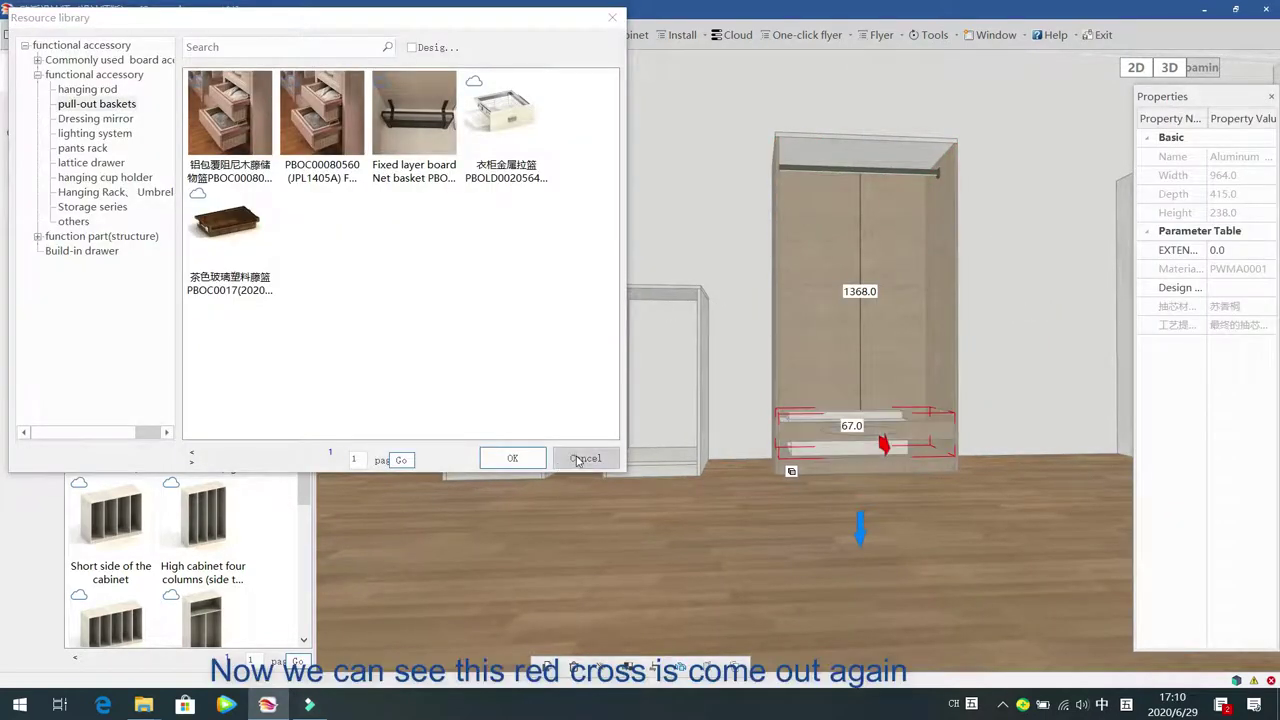
click(576, 460)
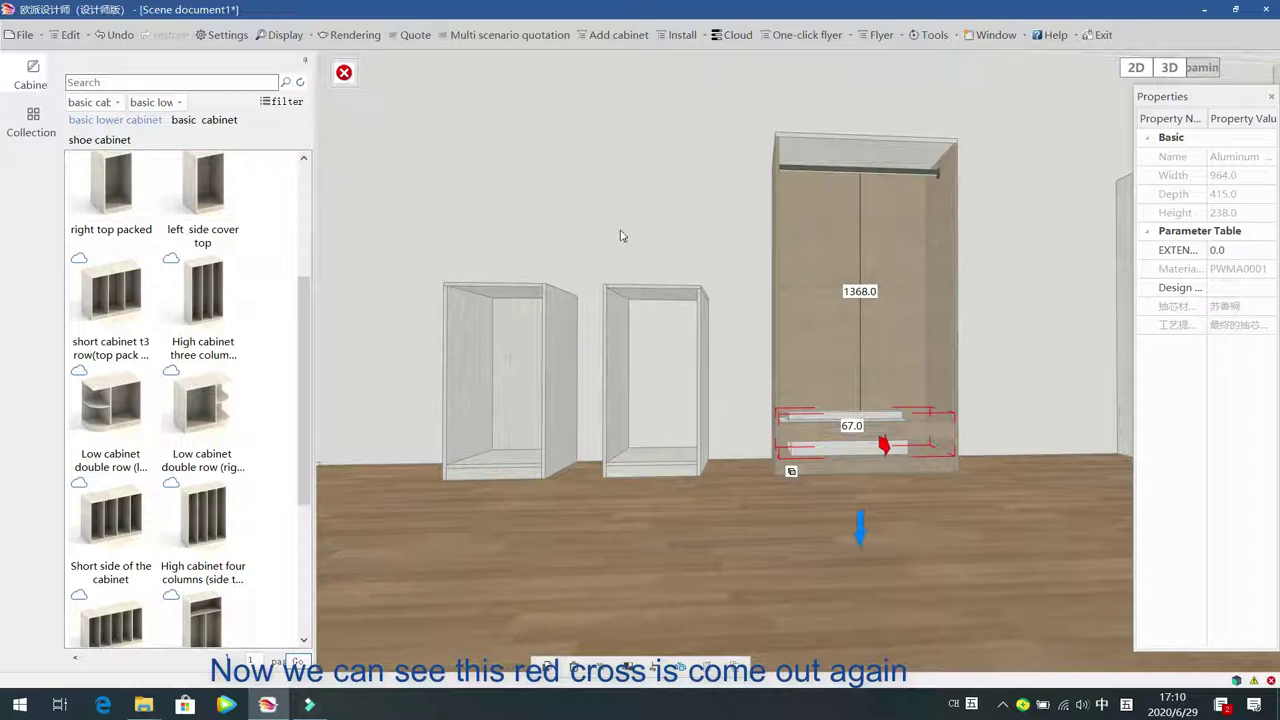
Examine the process inspection warnings for the rattan storage basket, including its allowed inner cabinet widths
click(344, 75)
click(210, 142)
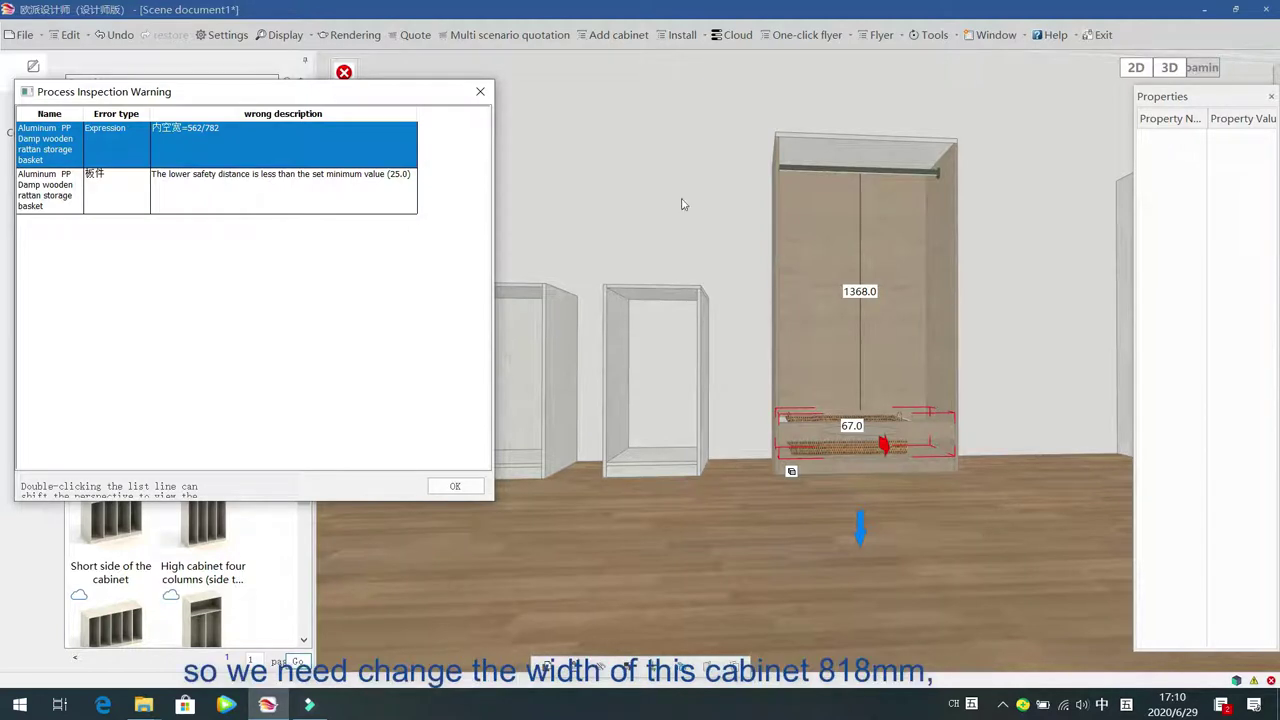
Close the process warning list and set the short cabinet's width to 818 mm
click(480, 91)
click(883, 267)
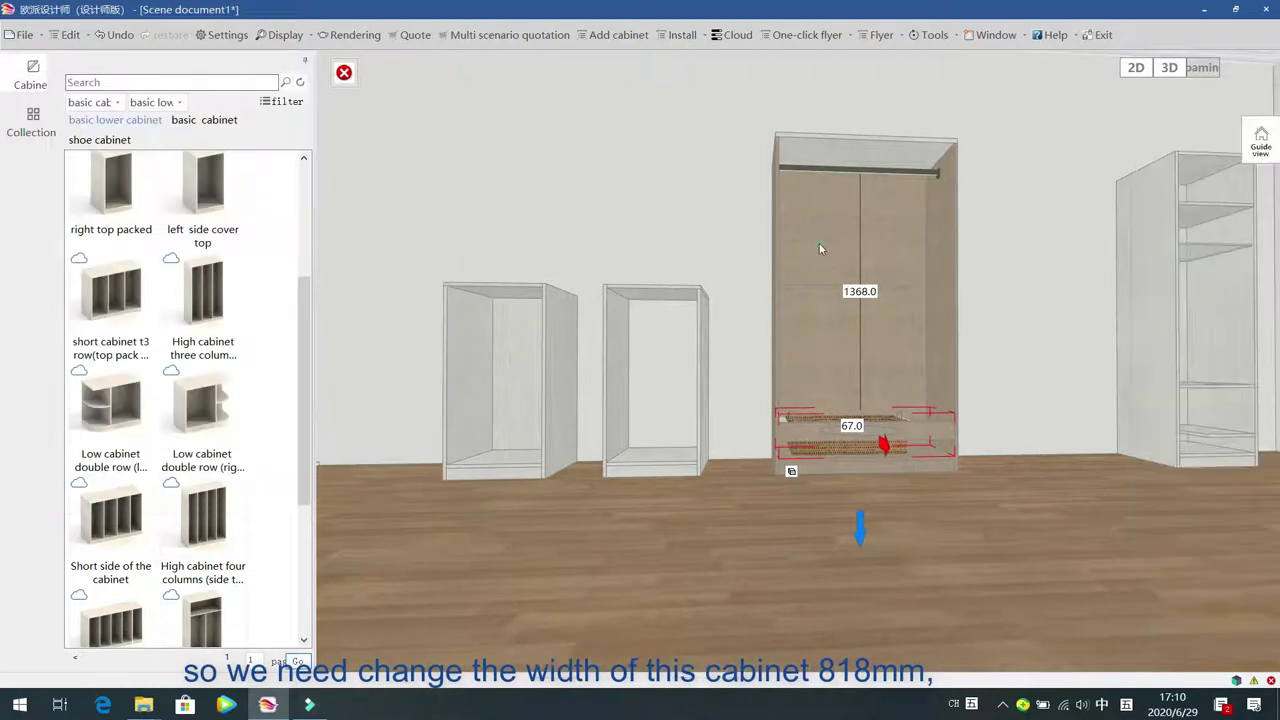
click(1262, 252)
text(818)
key(Return)
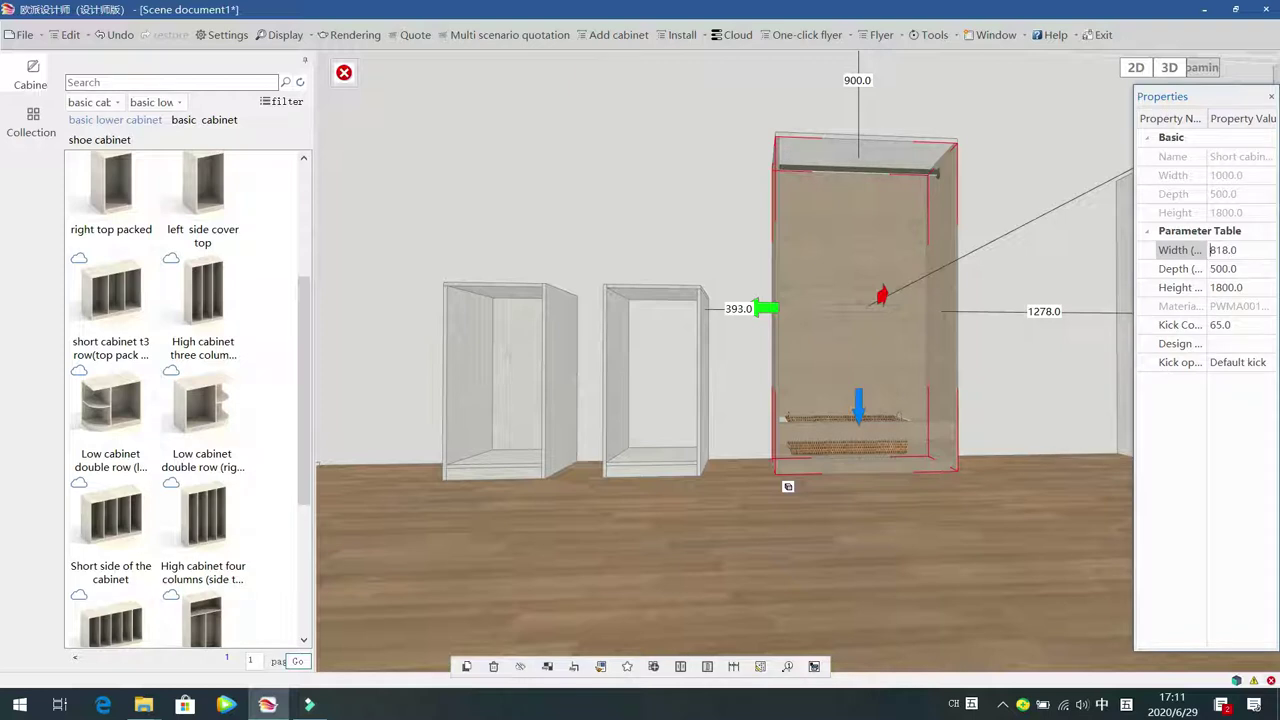
Check the remaining process inspection warning, locate the affected basket in the scene and close the warning list
click(344, 72)
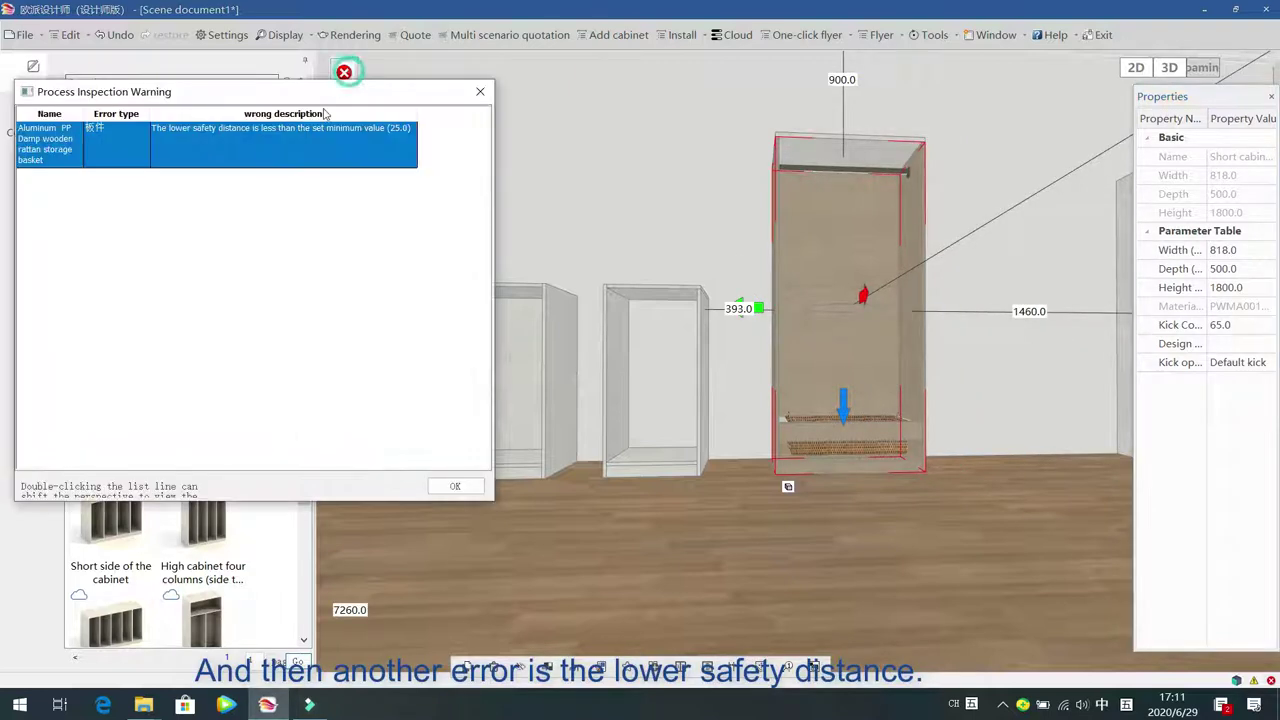
double_click(270, 137)
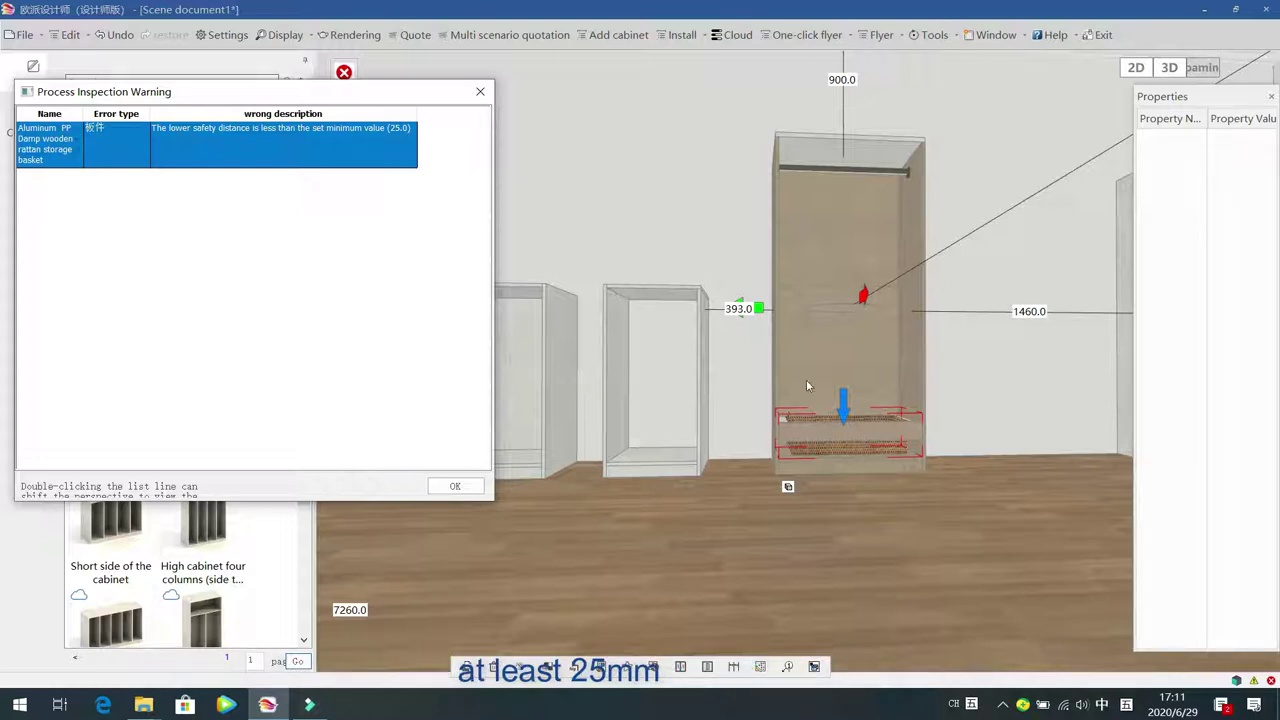
click(480, 91)
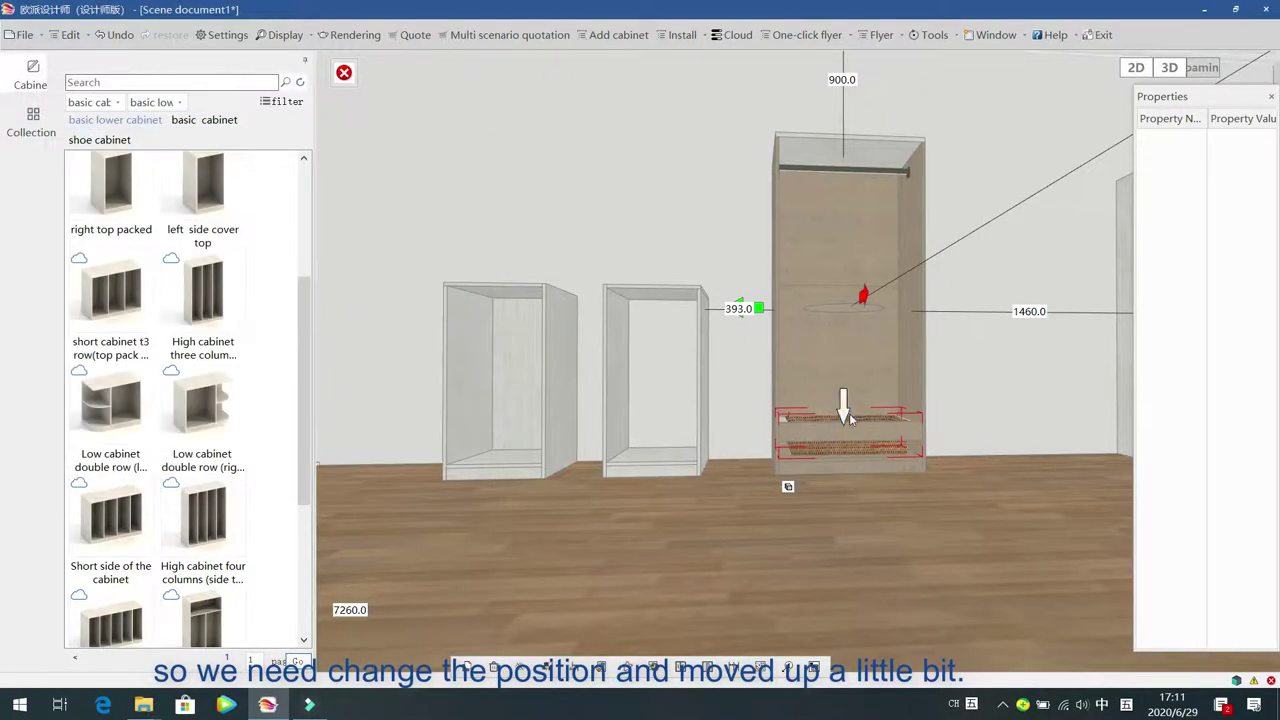
Raise the rattan storage basket and set the clearance beneath it to 26 mm
drag(844, 412, 842, 391)
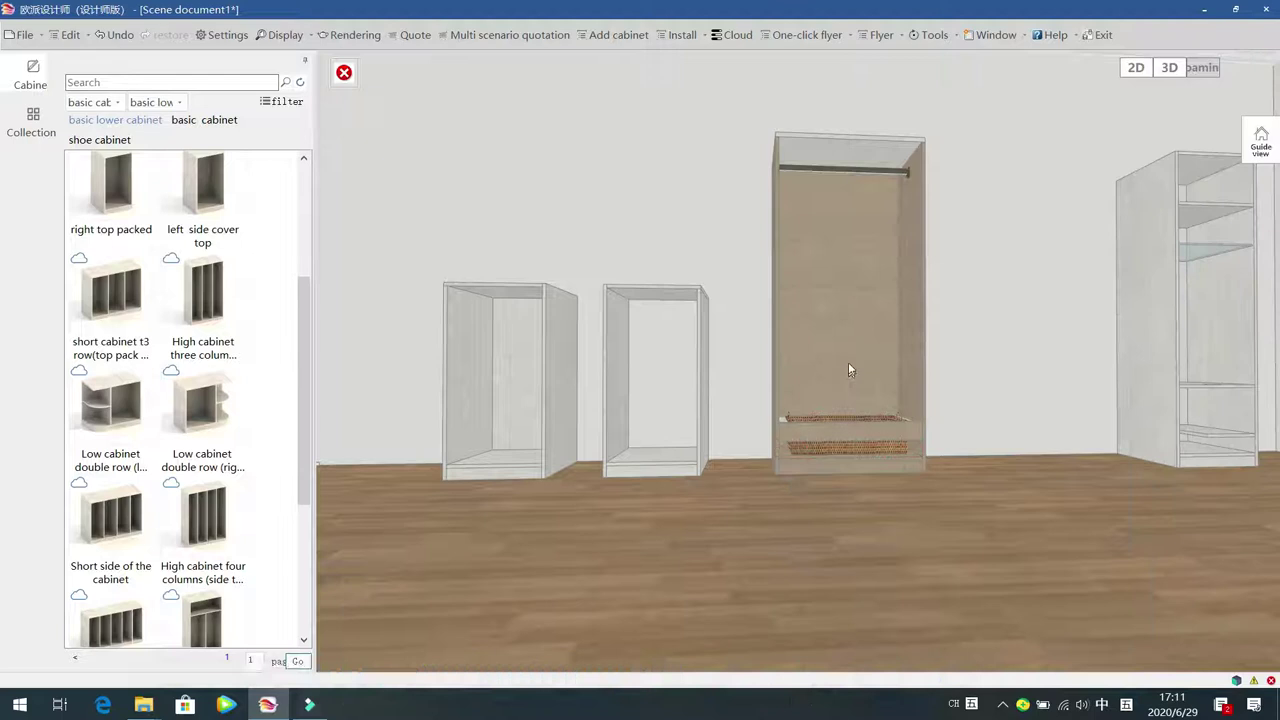
click(851, 426)
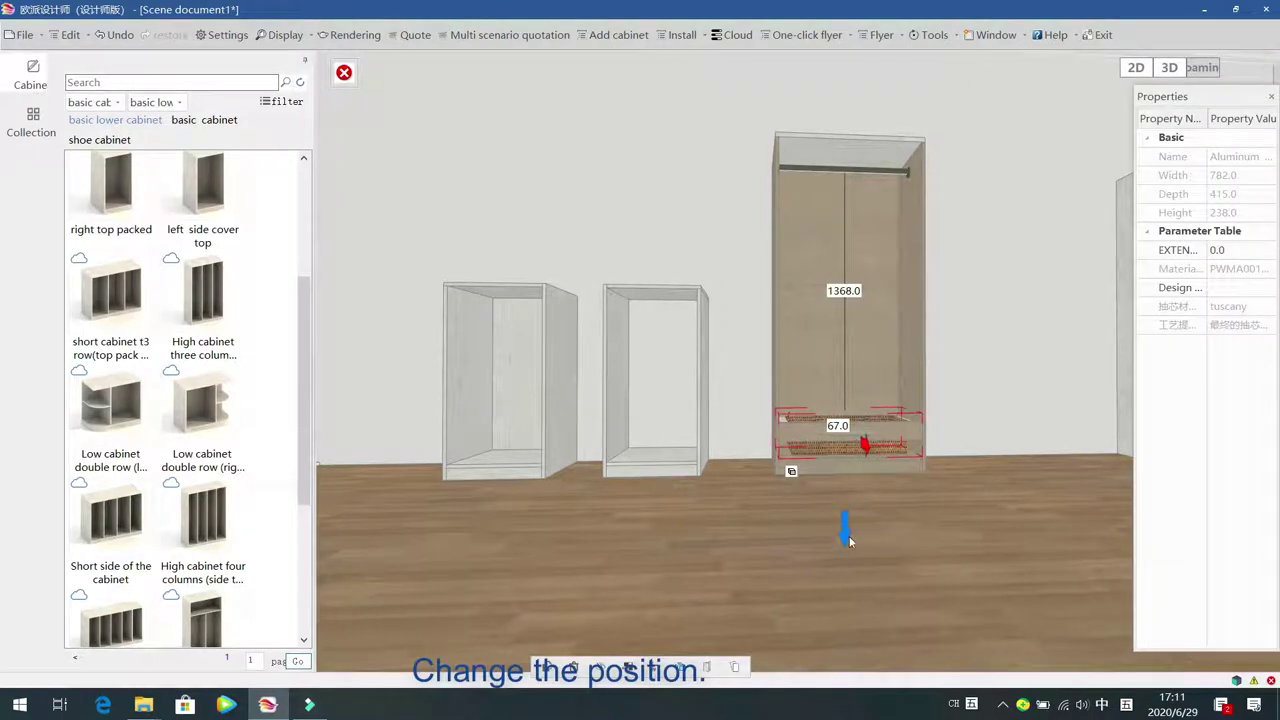
drag(845, 527, 851, 443)
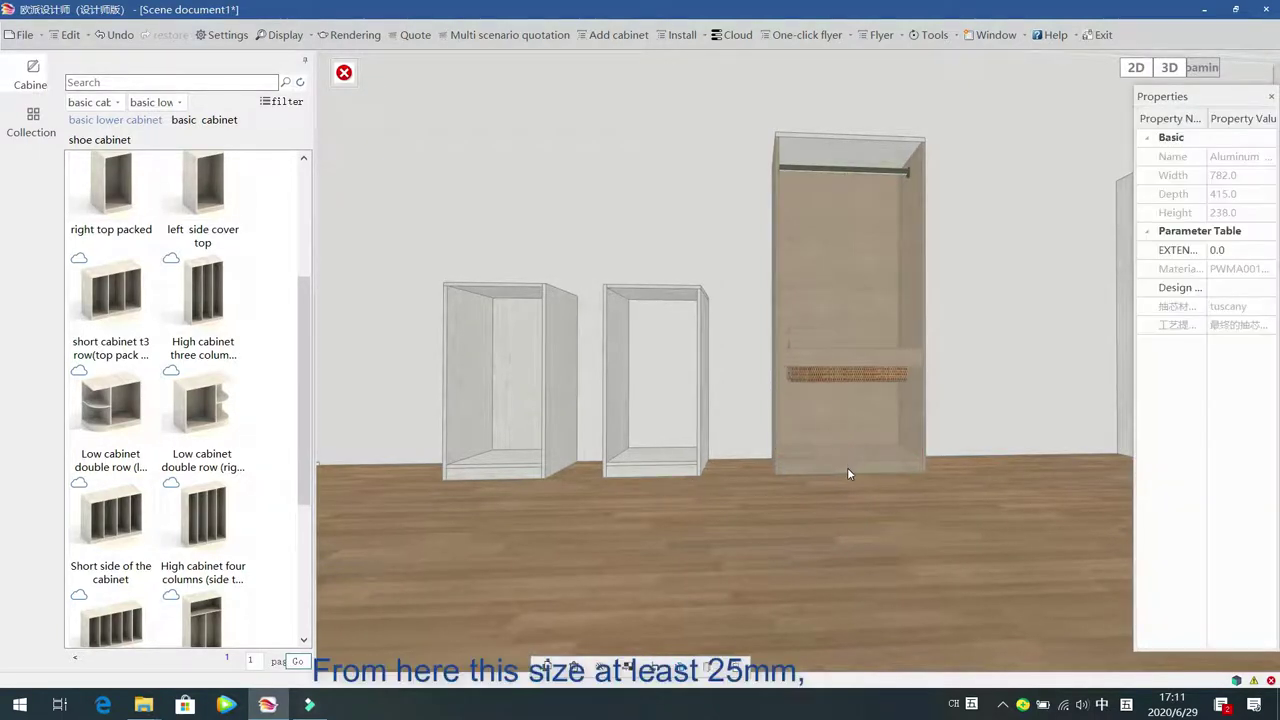
click(847, 467)
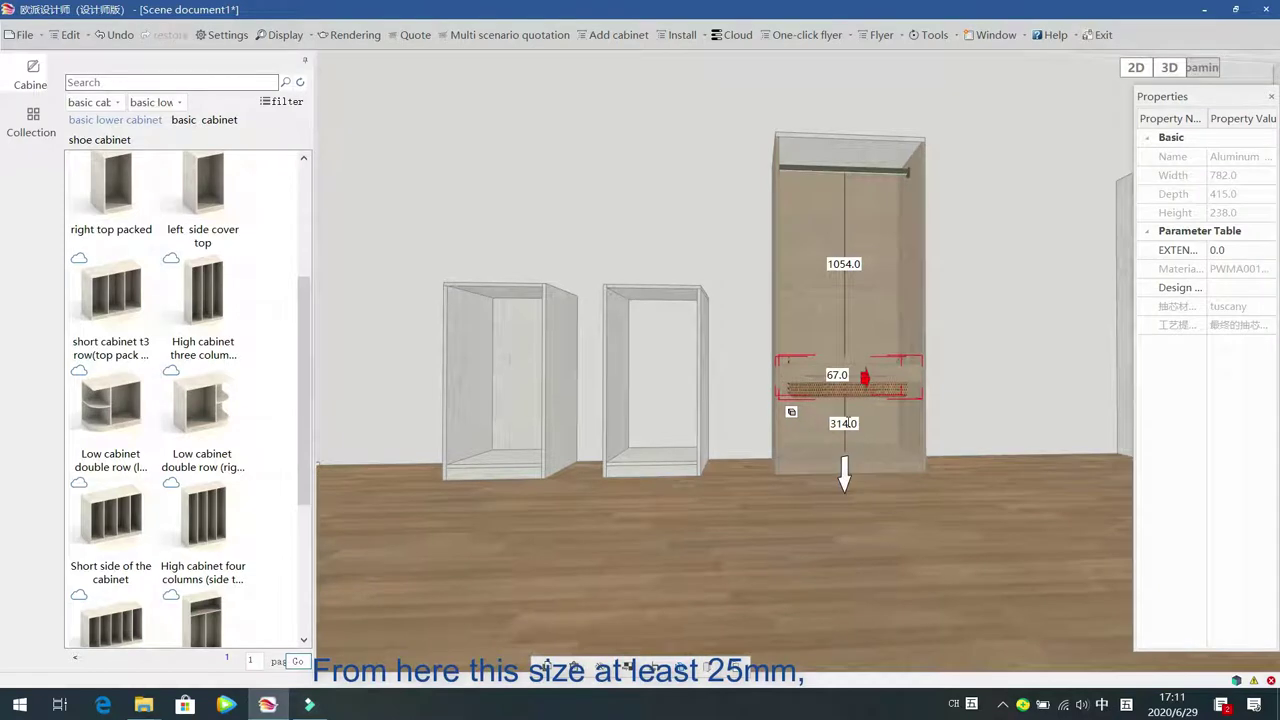
double_click(844, 423)
text(2)
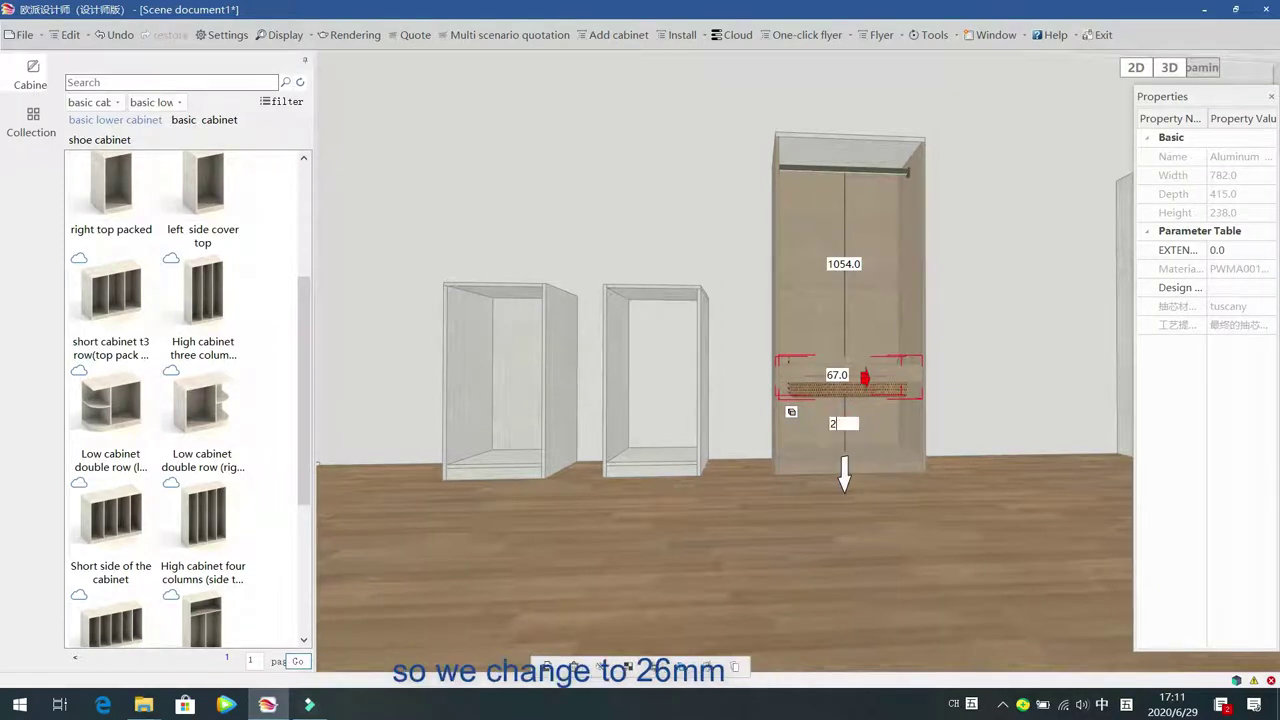
text(6)
key(Return)
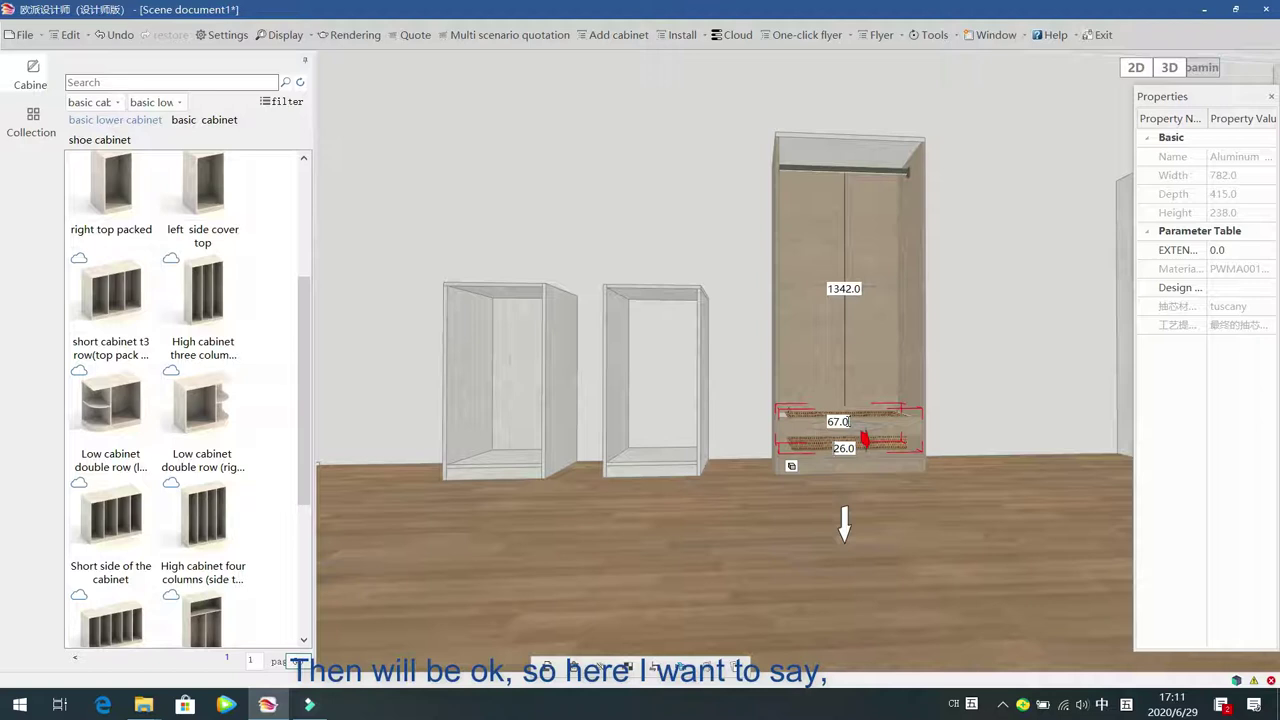
click(929, 553)
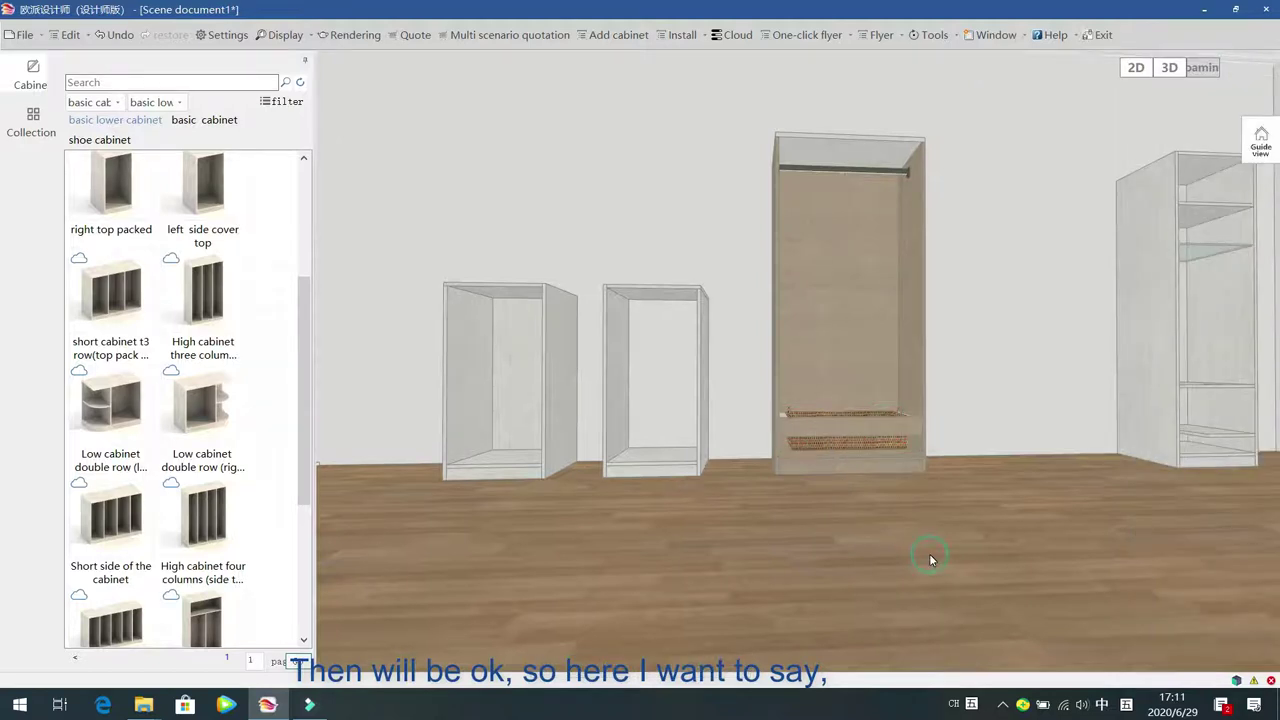
Open the functional accessories library for the short cabinet and examine the available pull-out basket models
click(910, 290)
key(f)
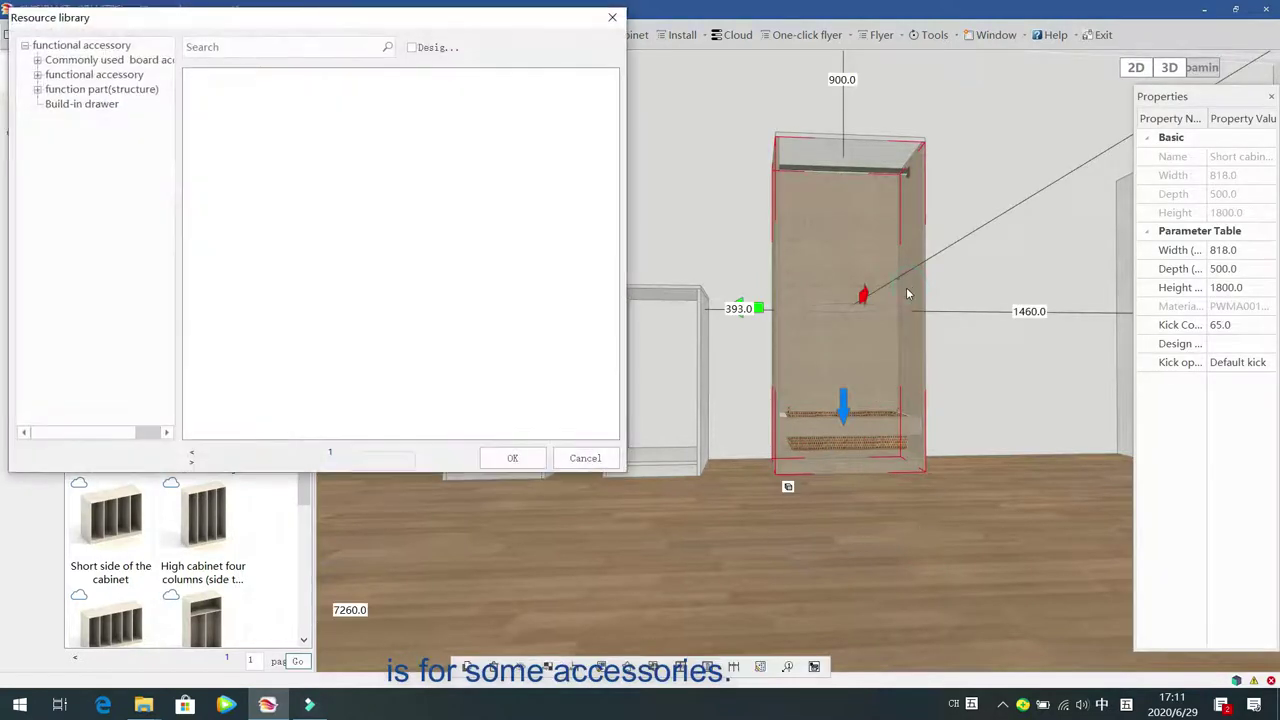
click(37, 77)
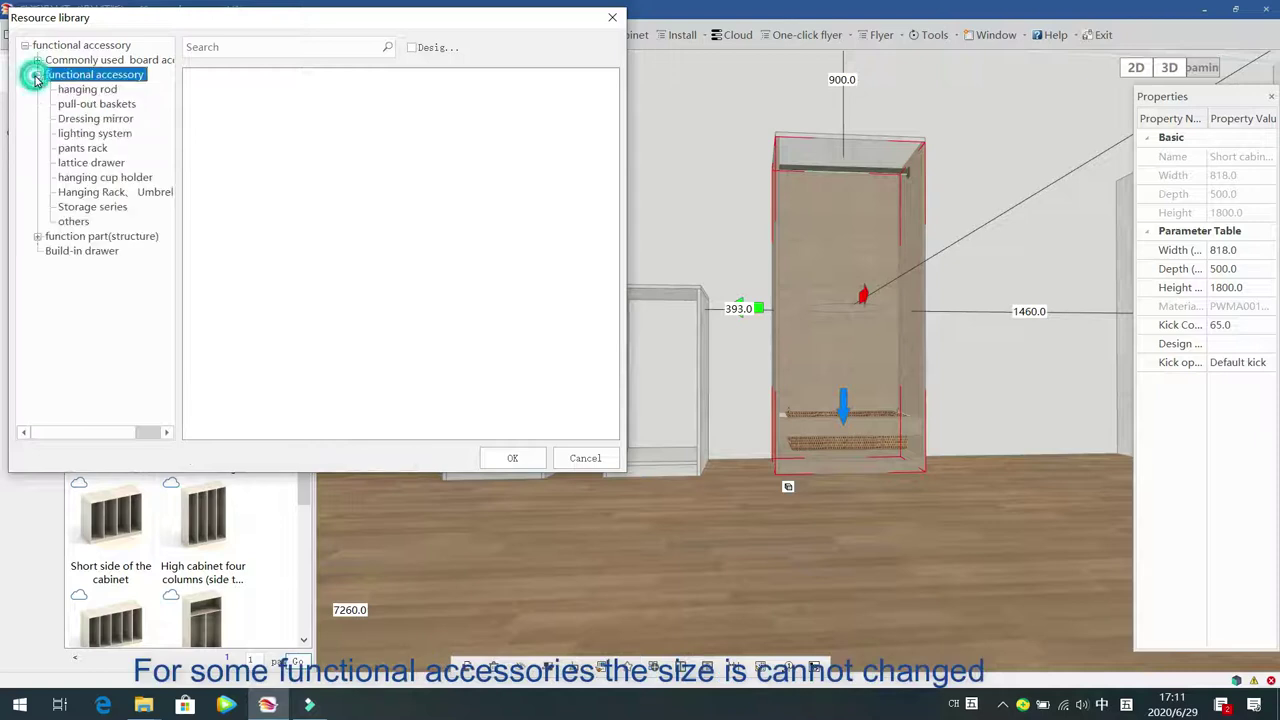
click(101, 104)
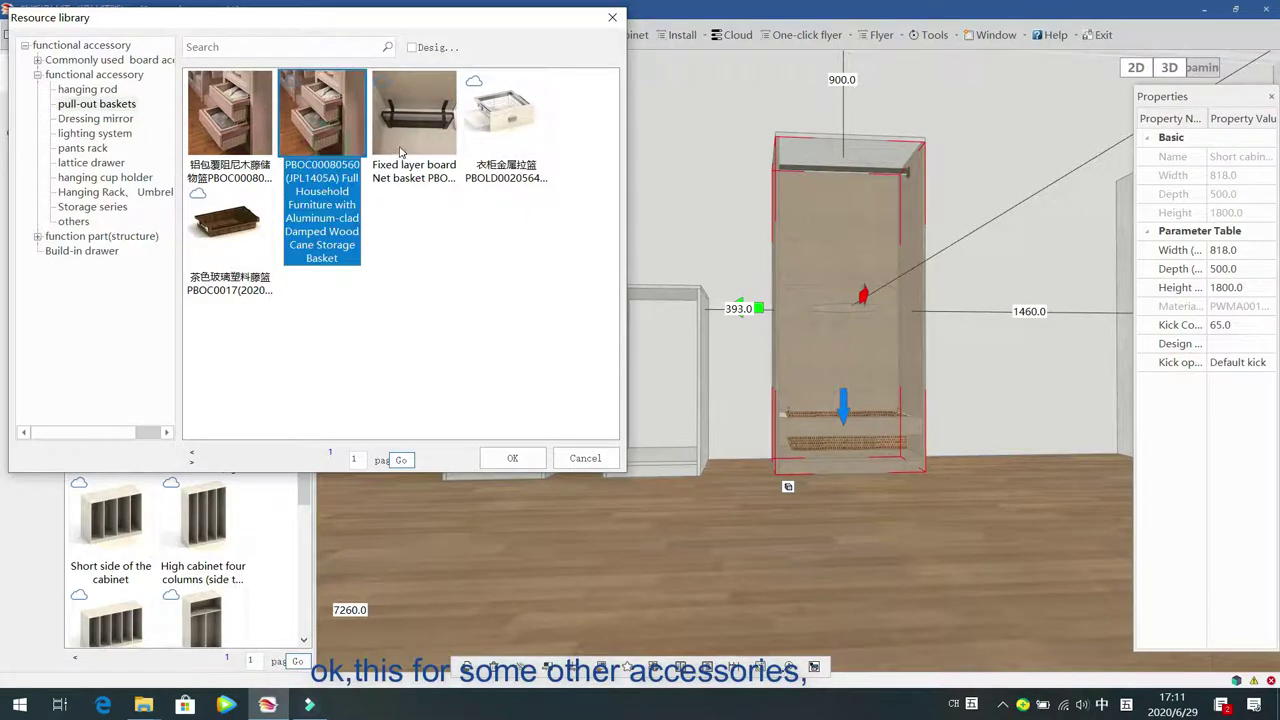
click(505, 132)
click(239, 253)
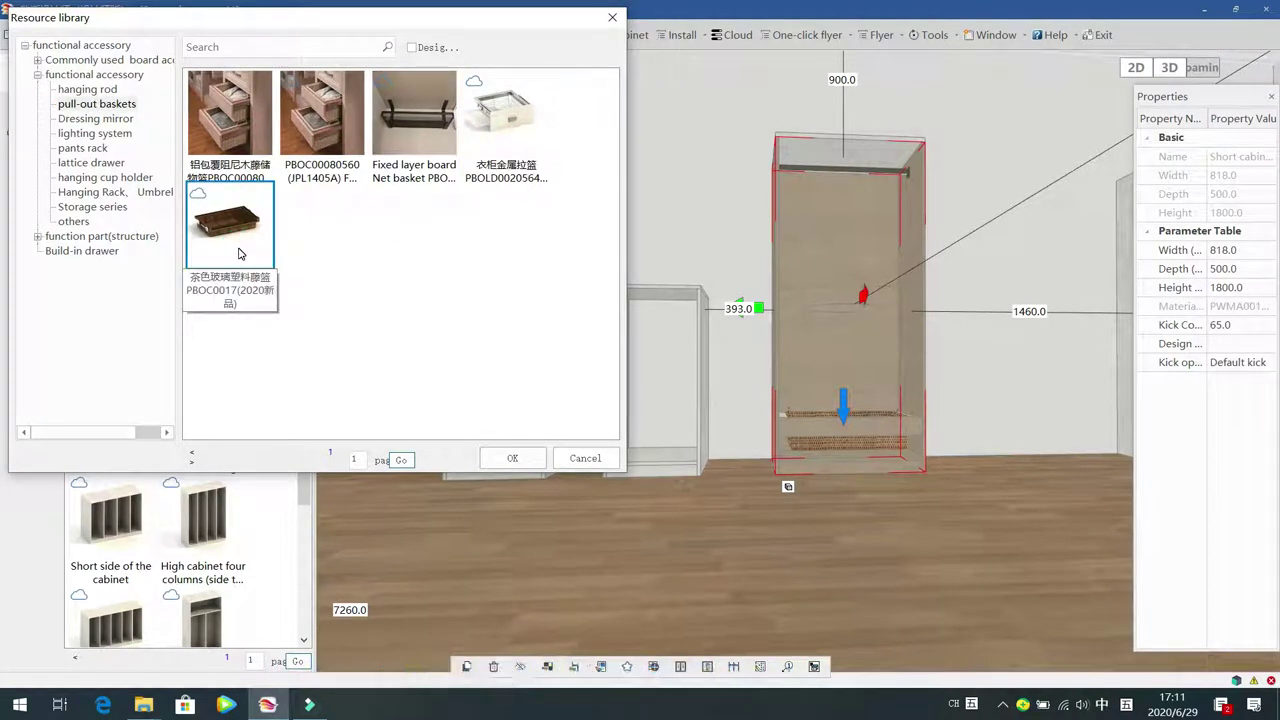
Place the left sliding door dressing mirror inside the short cabinet against its left panel and delete it again
click(105, 120)
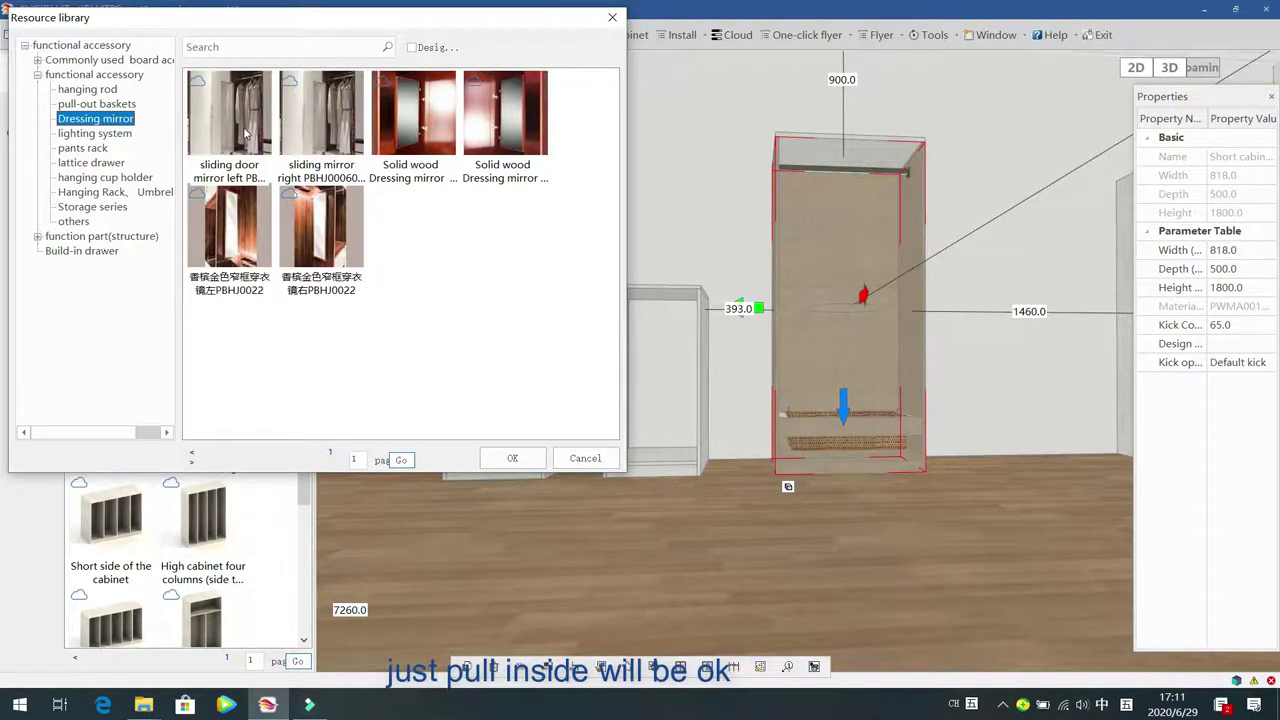
double_click(240, 120)
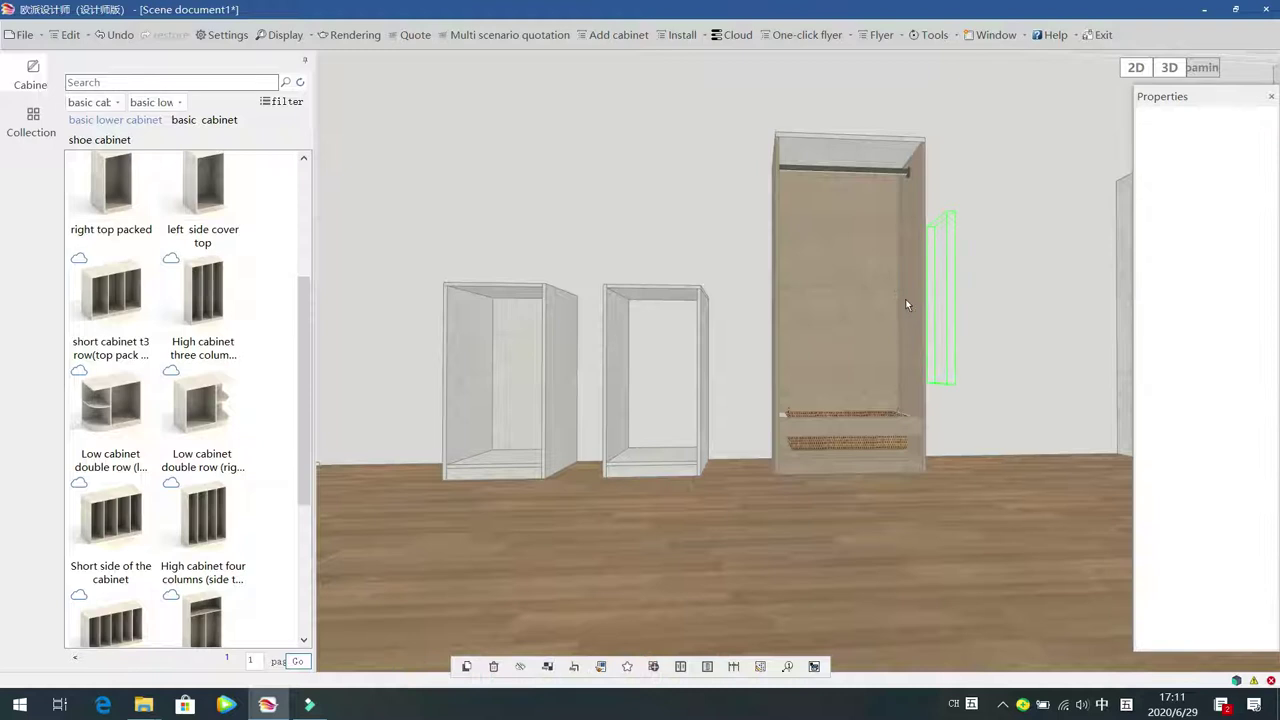
click(924, 312)
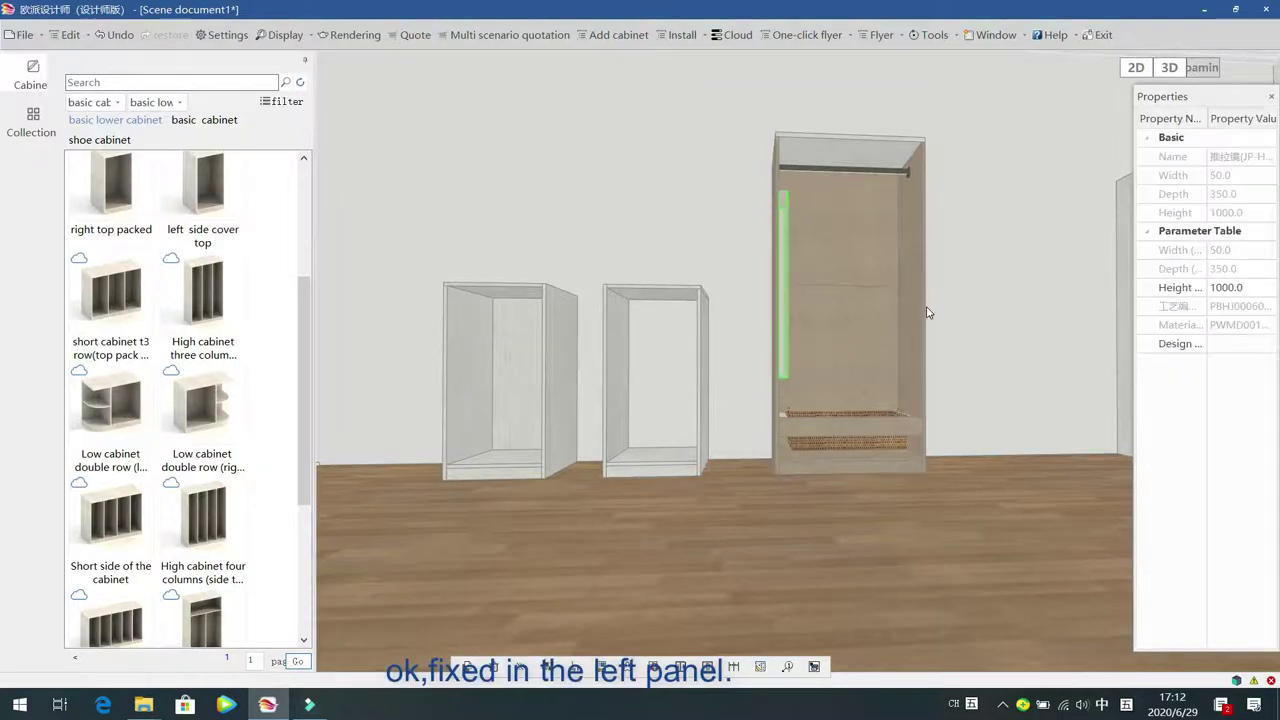
right_drag(848, 529, 719, 477)
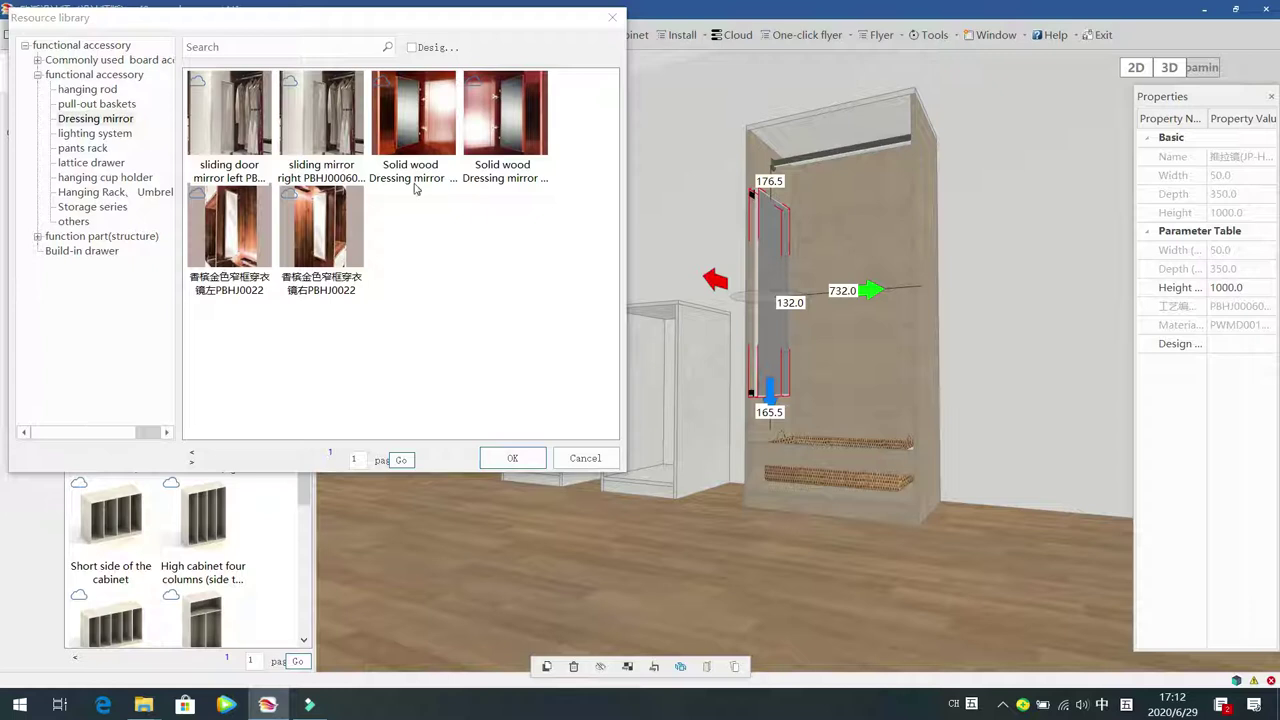
key(Delete)
Add the glass shelf with lamp 玻璃层板灯 PBZC0009(JPD1402FA) from the lighting system accessories between the cabinet's hanging rod and basket
click(779, 248)
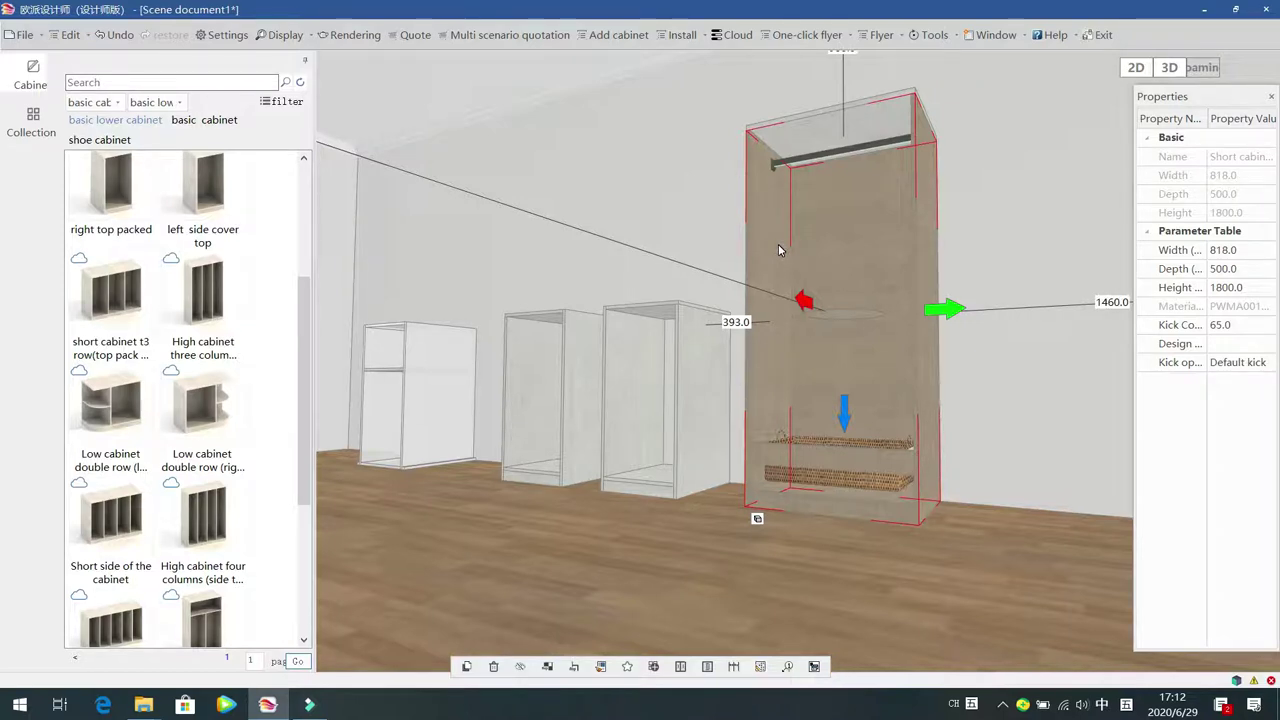
double_click(778, 244)
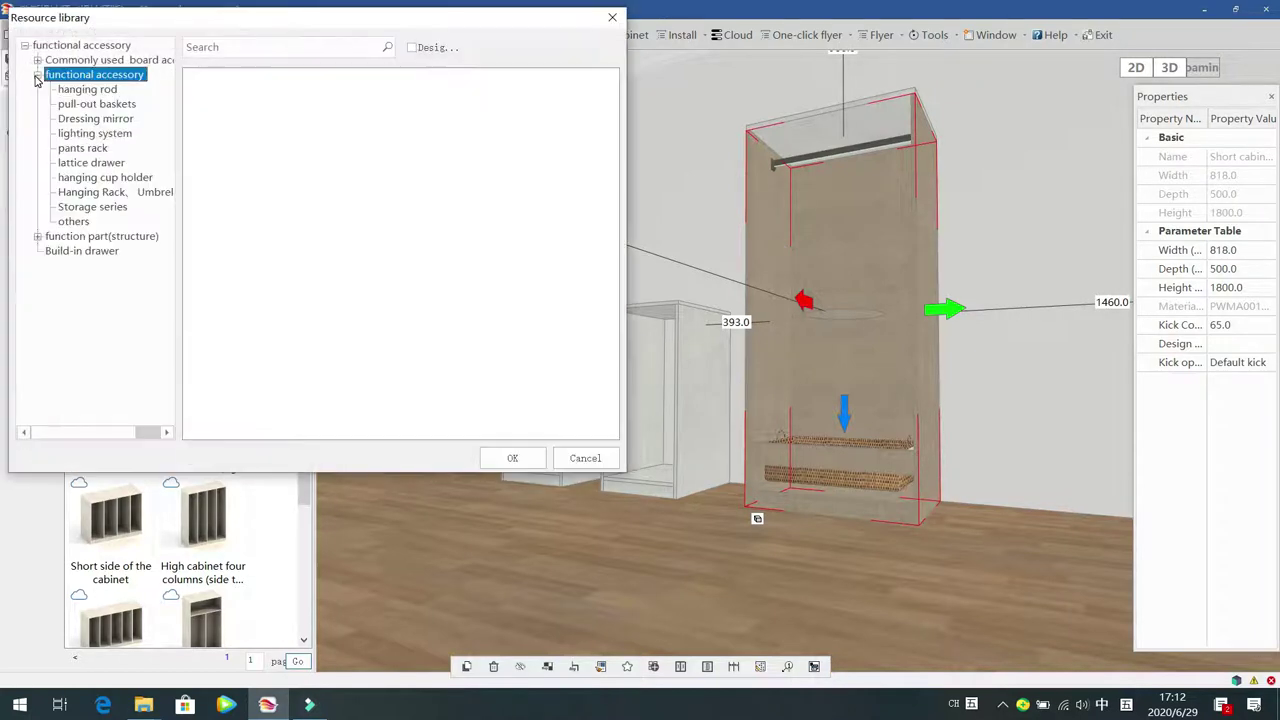
click(104, 136)
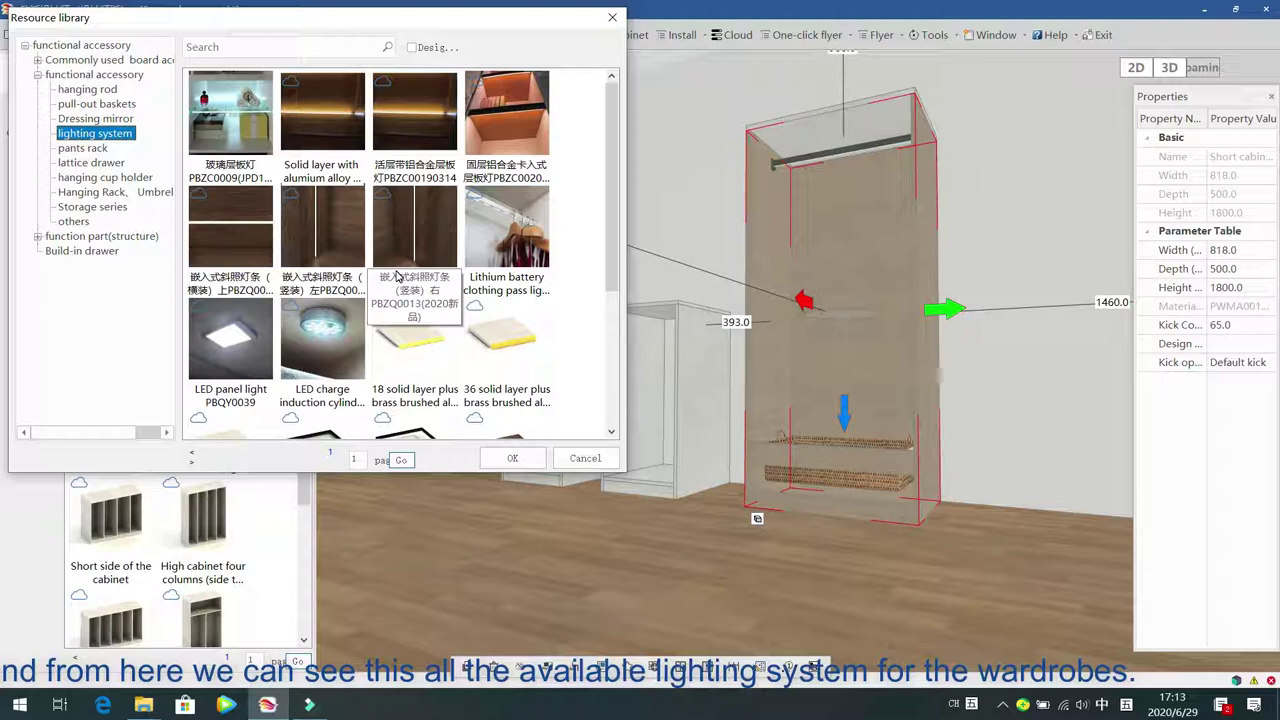
double_click(241, 125)
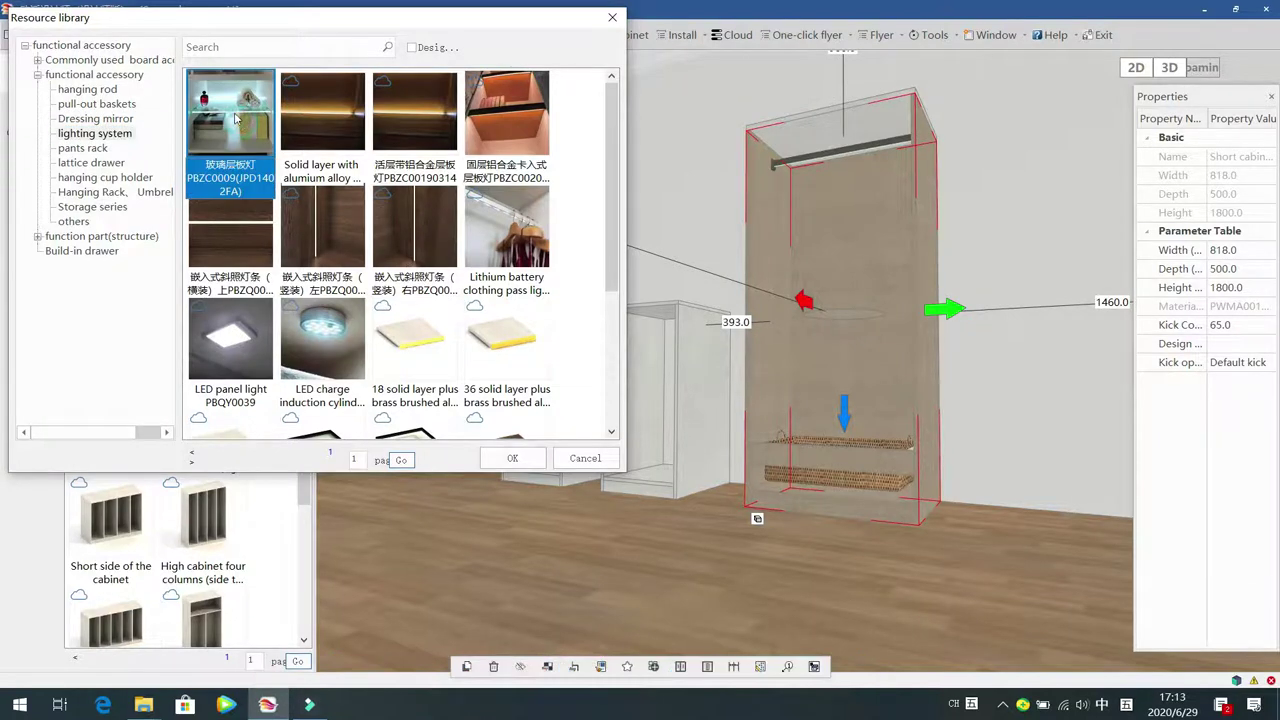
click(819, 273)
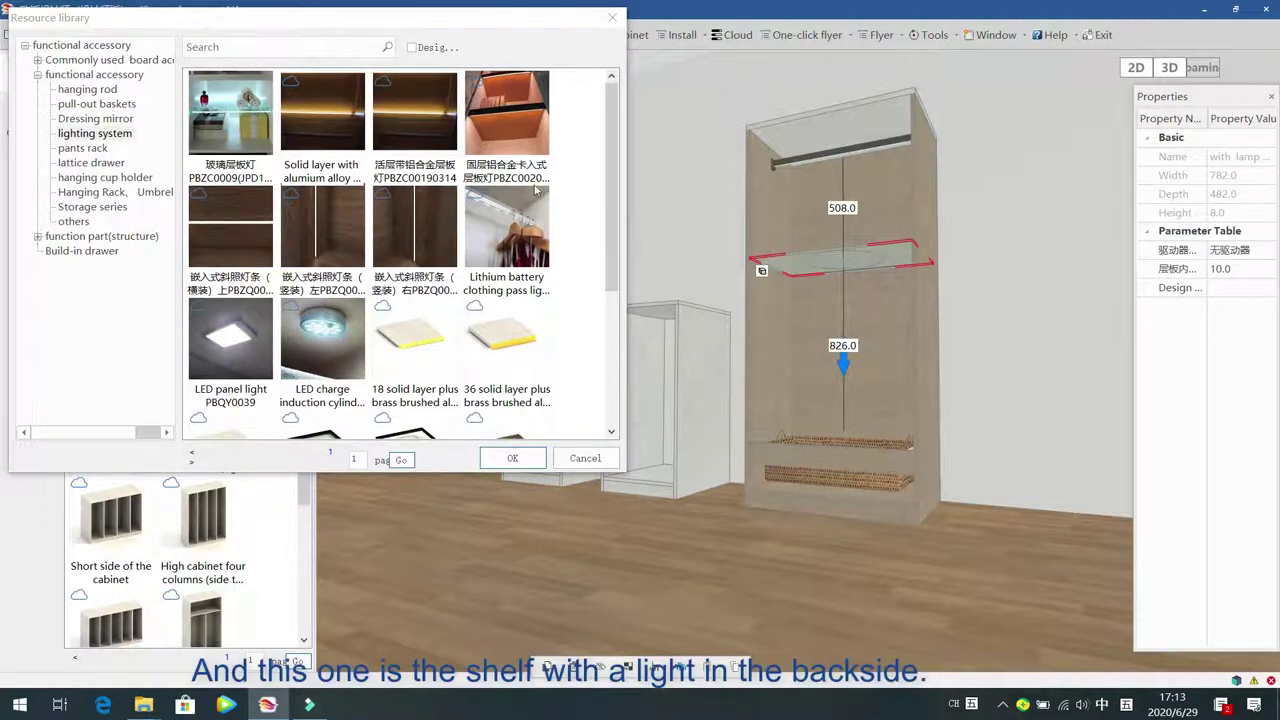
Add the solid layer with aluminum alloy shelf lamp PBZC00190314 below the glass shelf and close the component library
click(334, 125)
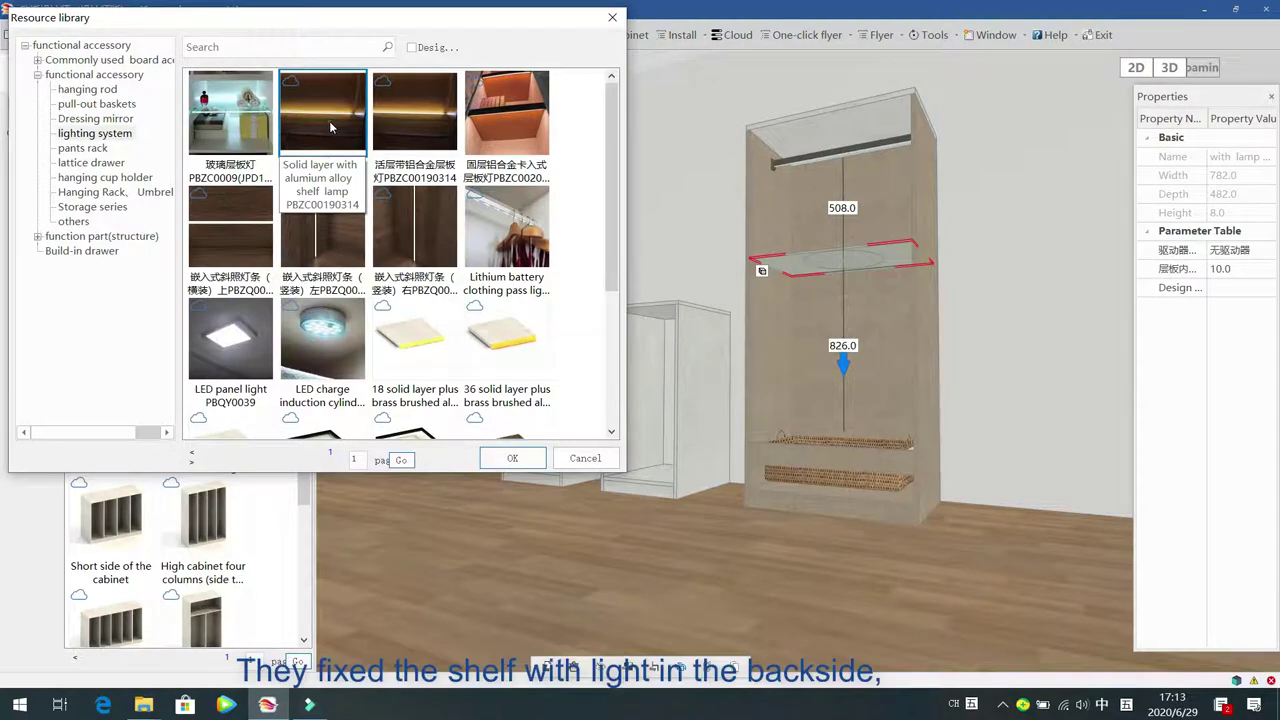
double_click(330, 121)
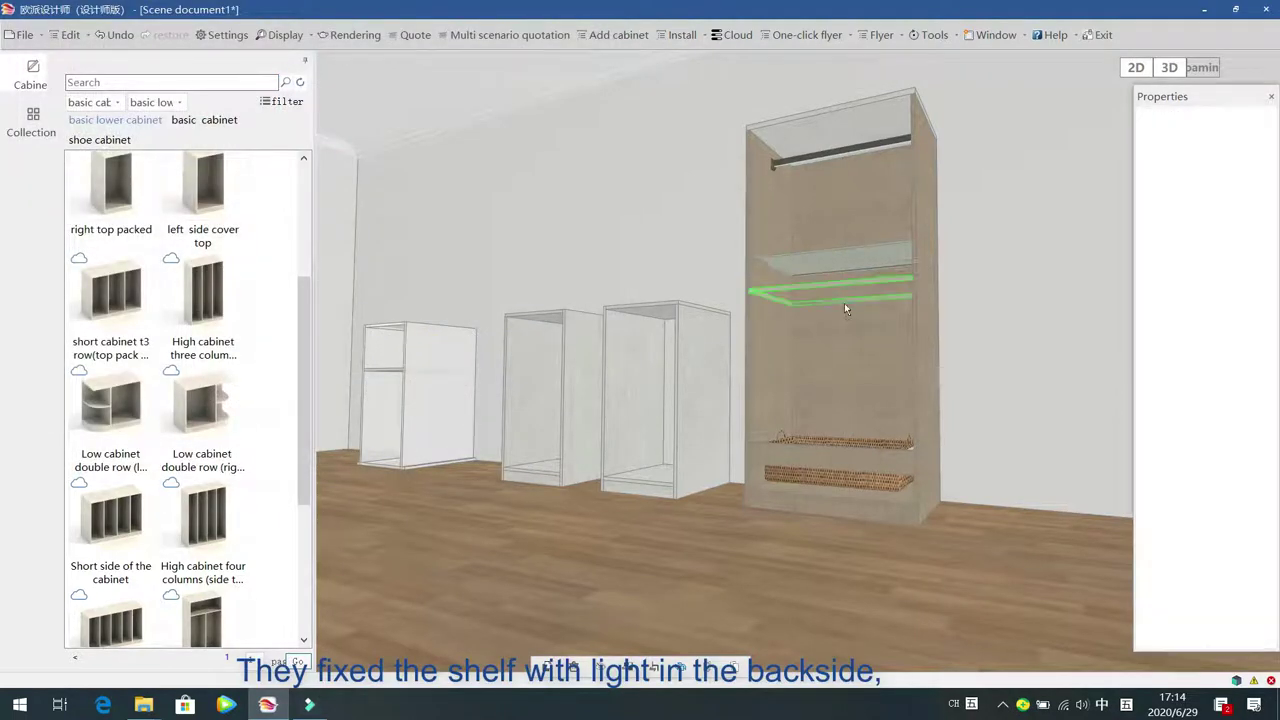
double_click(843, 304)
click(585, 458)
scroll(606, 344, up, 4)
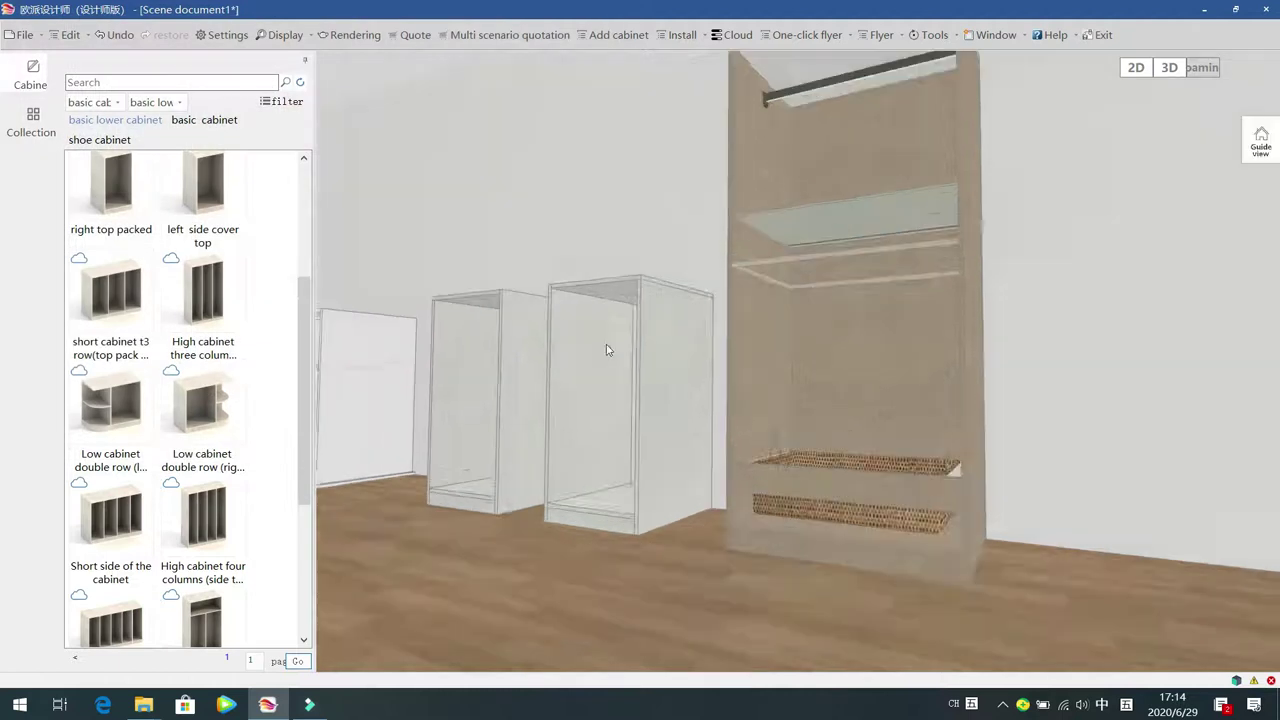
scroll(597, 322, down, 1)
key(Up)
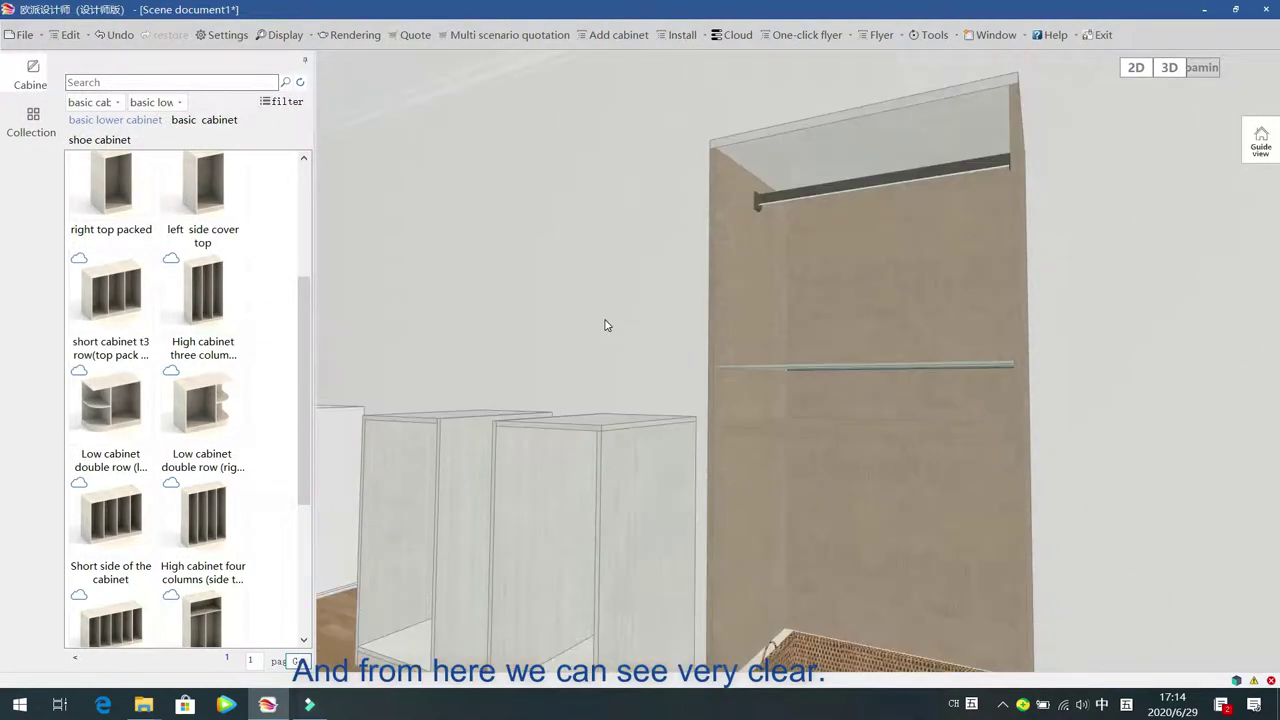
key(Down)
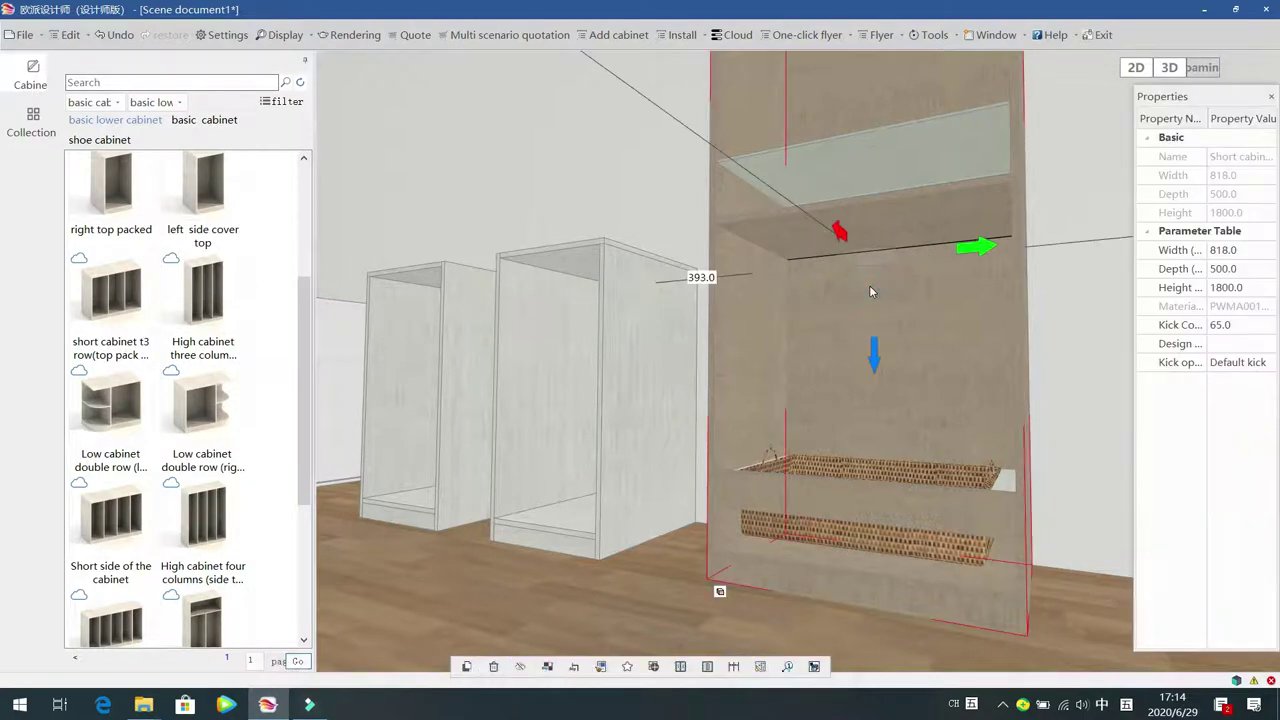
Place the aluminium clip-in shelf light PBZC0020 in the wooden cabinet about 242 mm below the solid shelf
key(f)
click(37, 75)
click(94, 133)
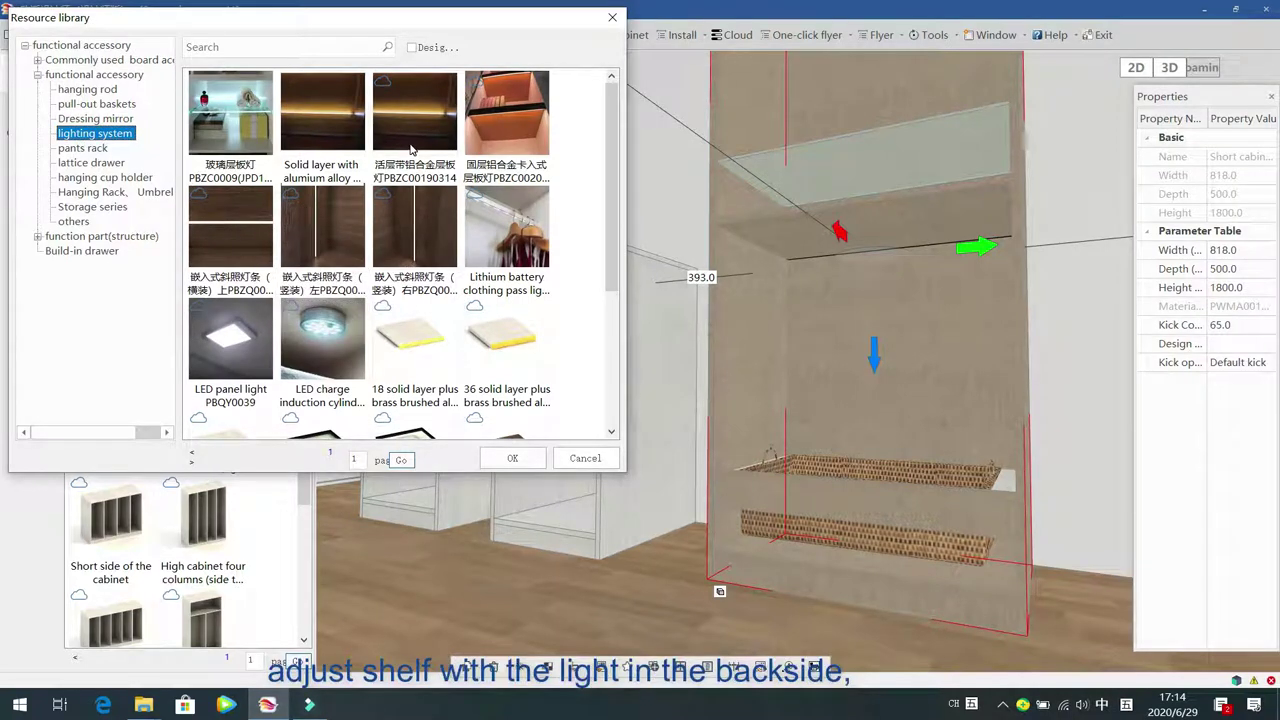
click(489, 135)
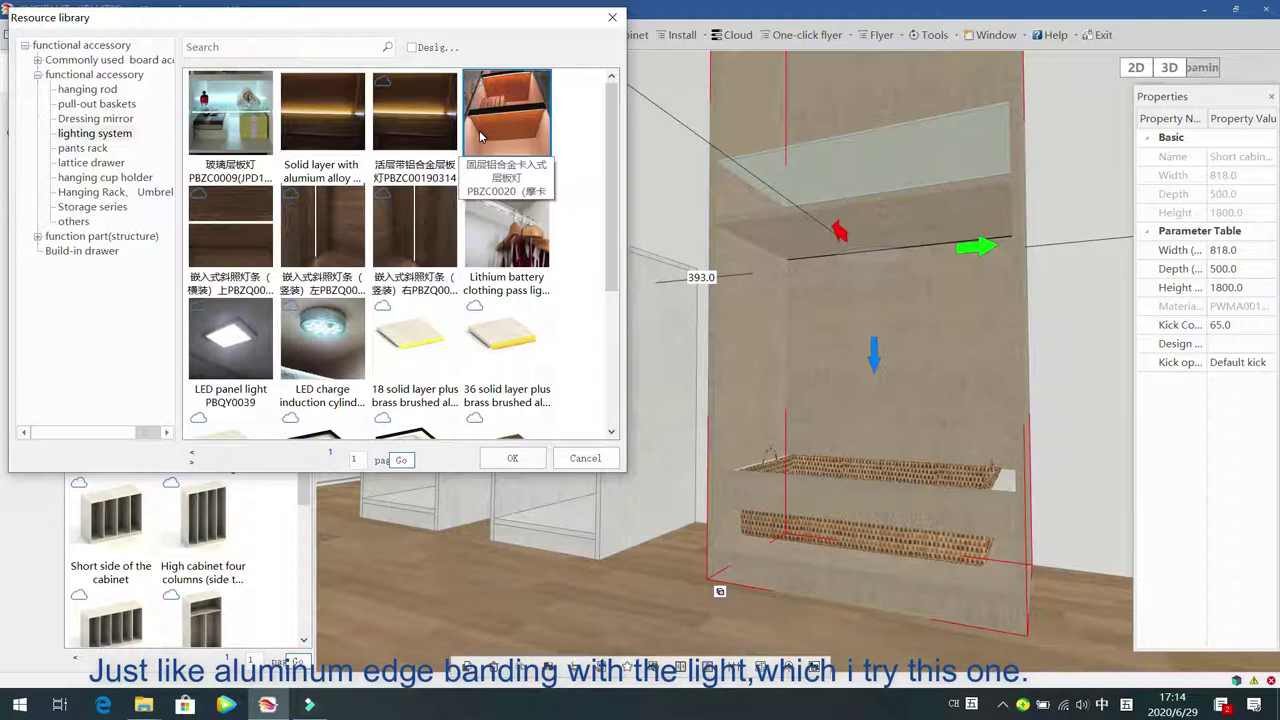
double_click(479, 130)
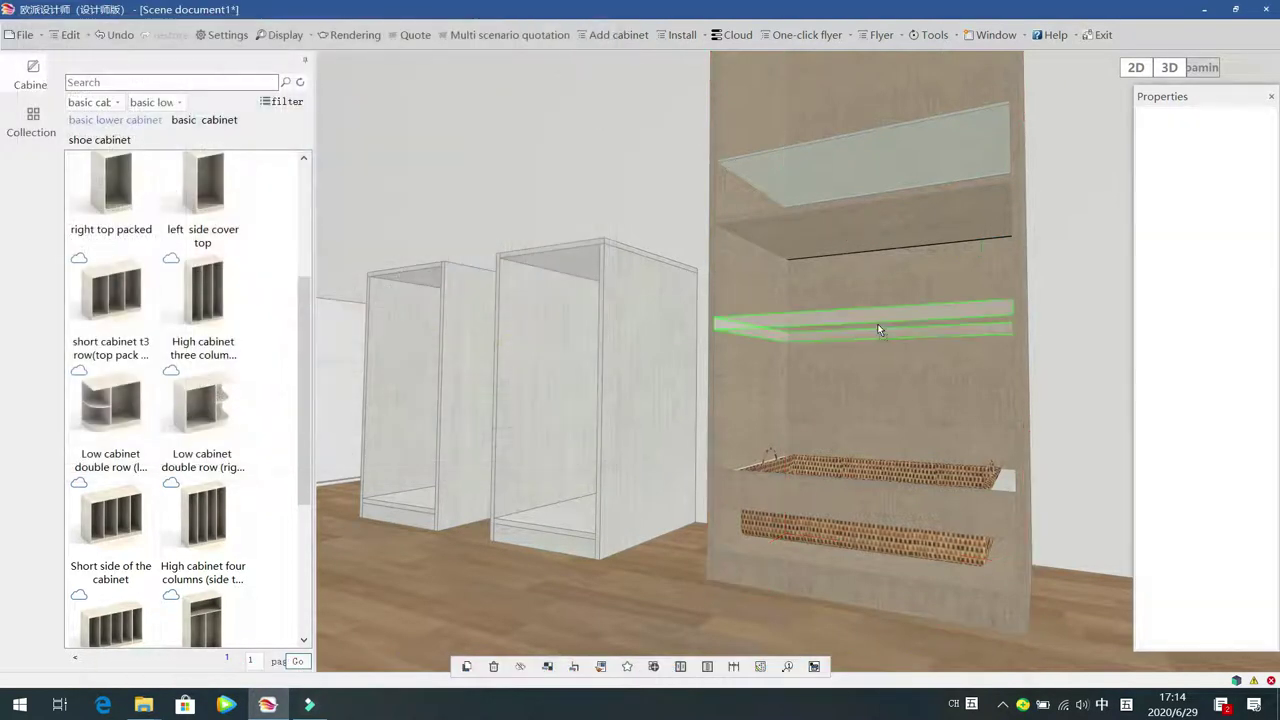
click(877, 324)
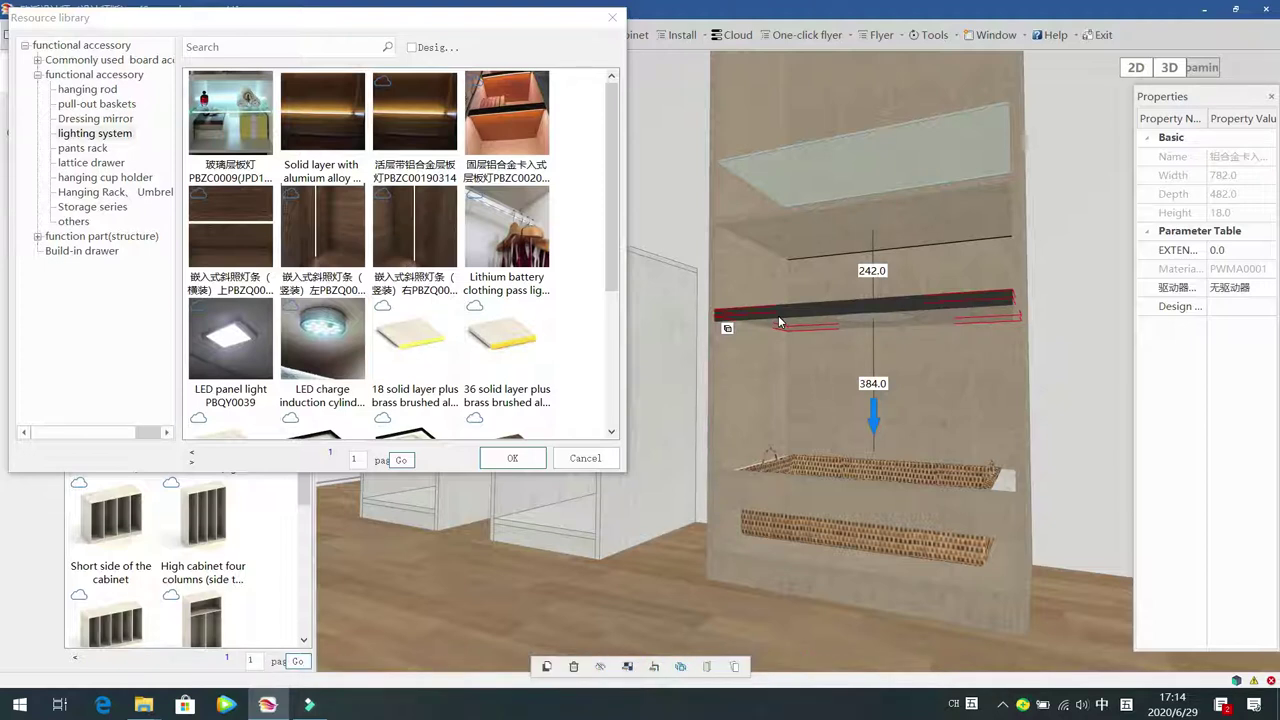
Mount the horizontal embedded light strip PBZQ0012 from the lighting system on the underside of the wooden cabinet's top panel
drag(1066, 378, 1045, 328)
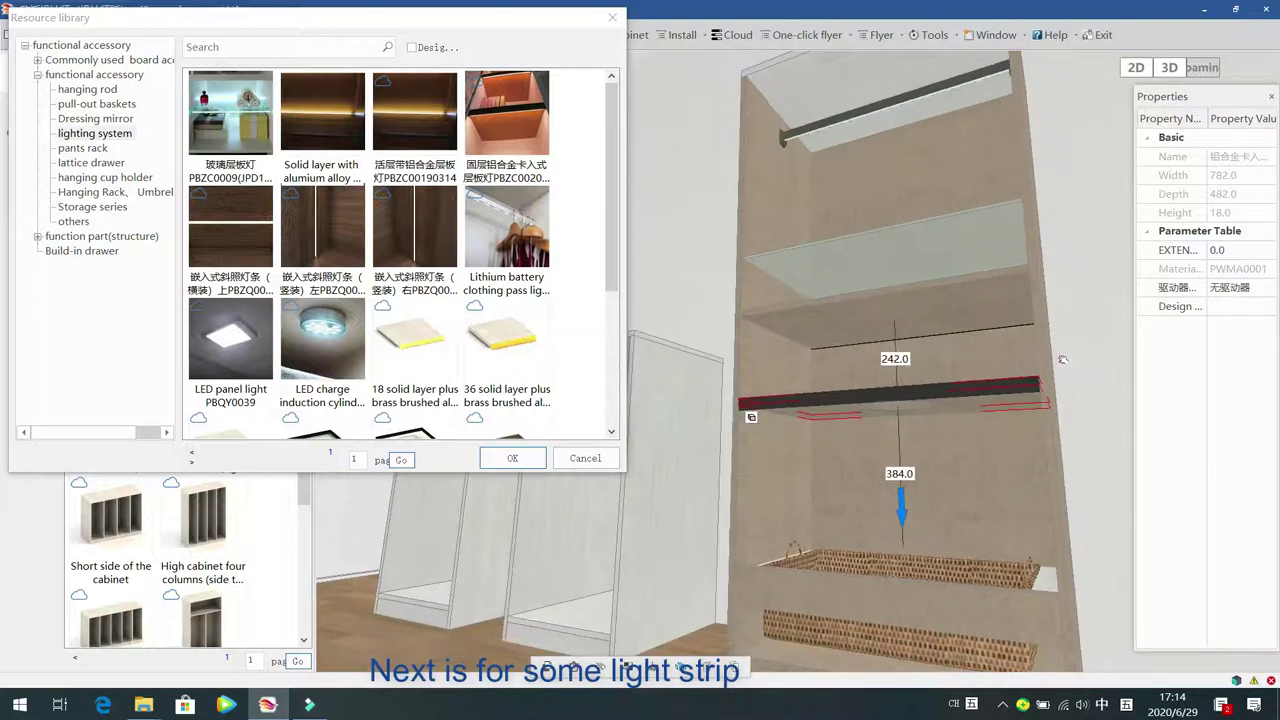
click(226, 226)
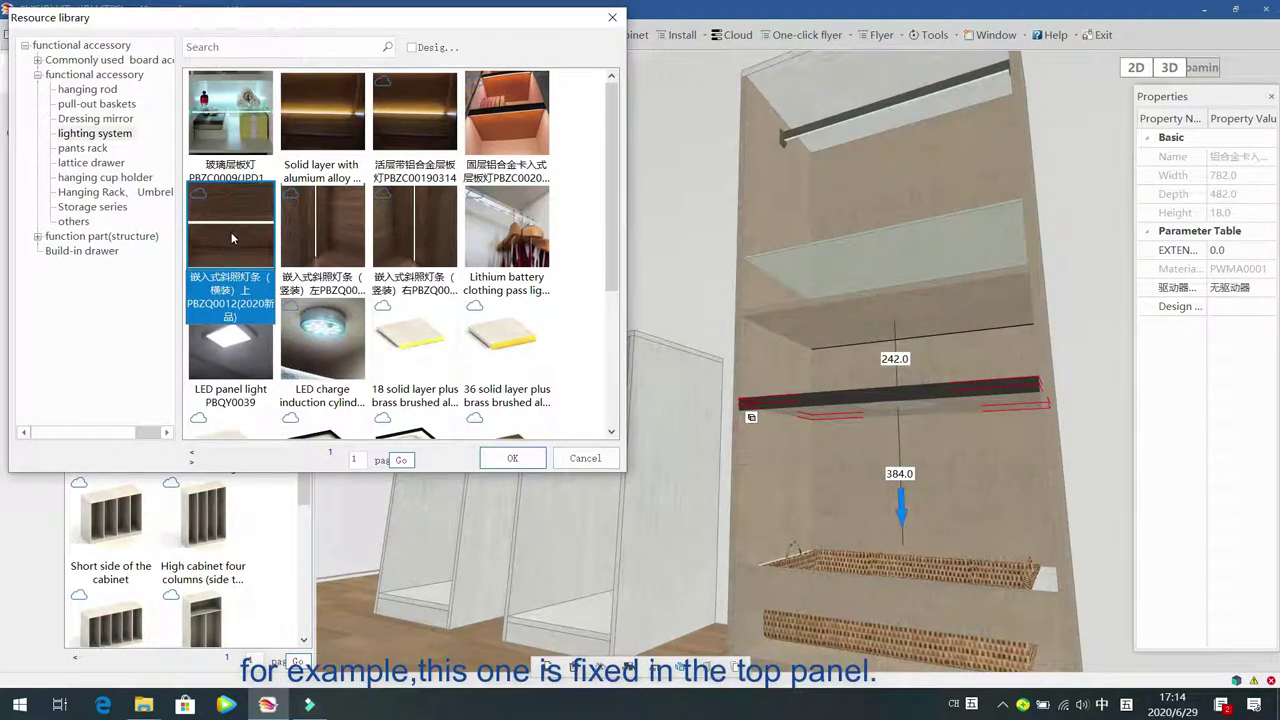
double_click(231, 237)
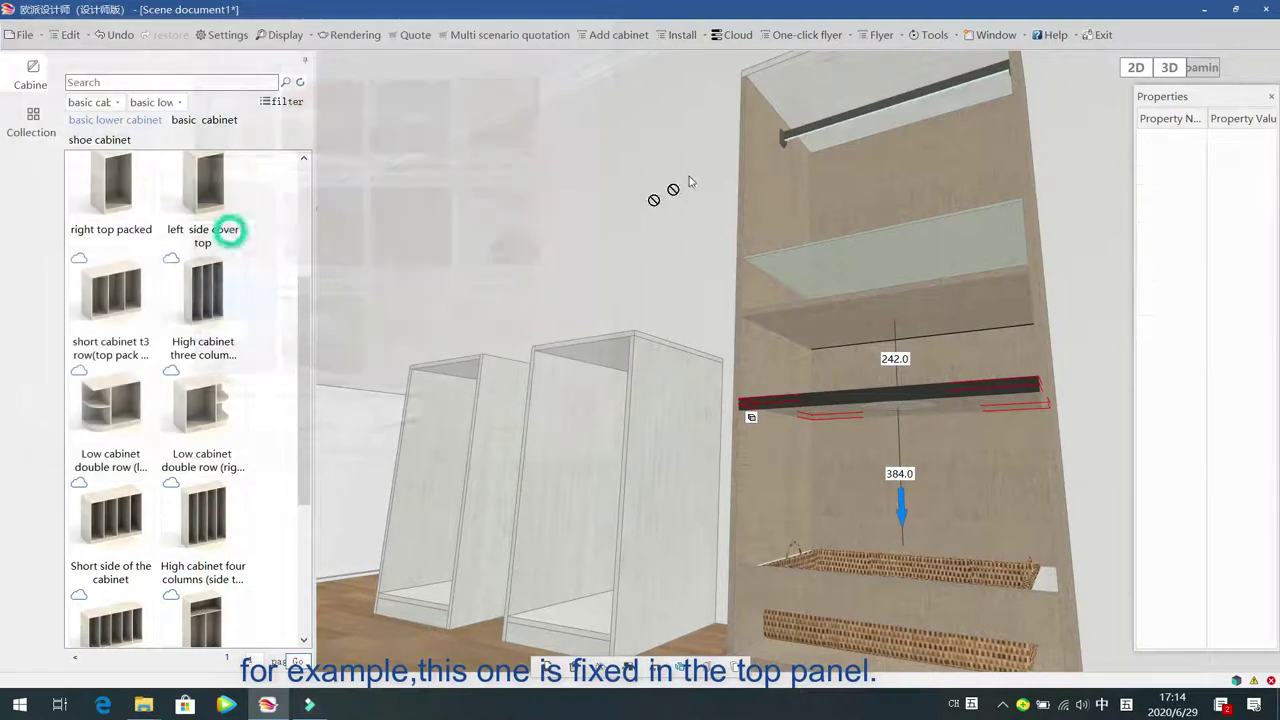
double_click(815, 85)
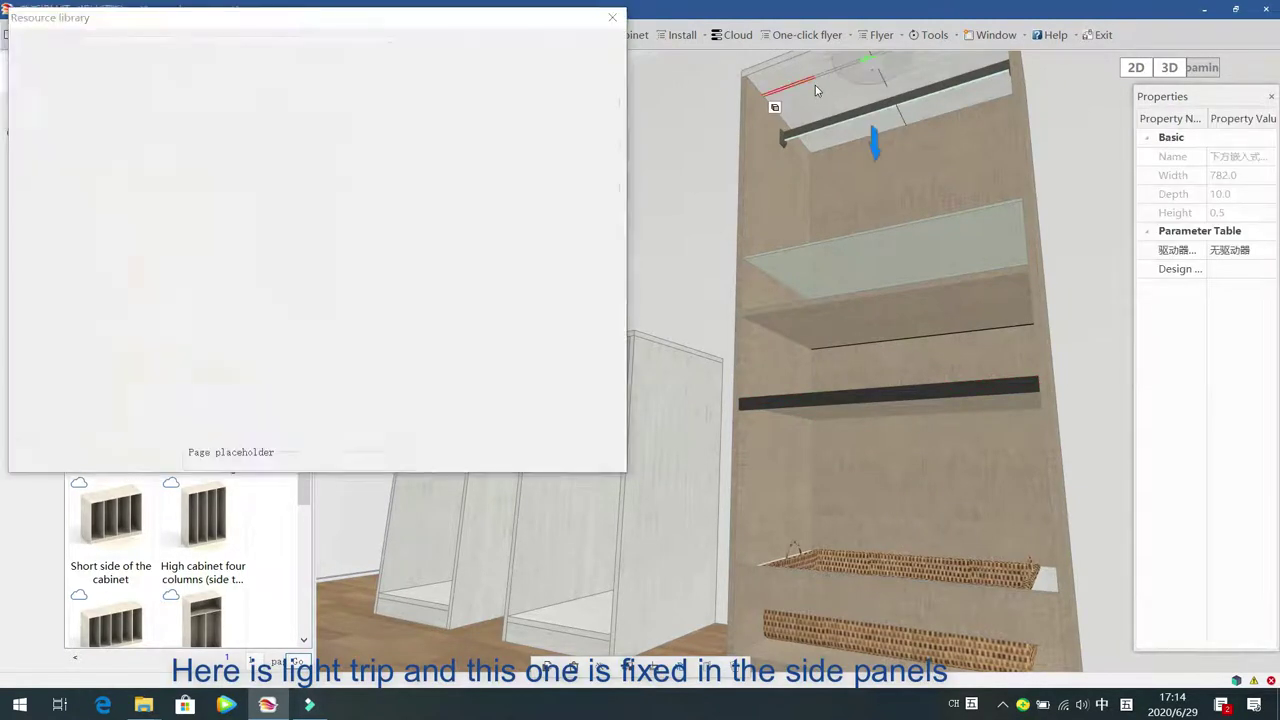
Mount the vertical left embedded light strip PBZQ0012 on the cabinet's left side panel above the glass shelf, and close the resource library
click(323, 236)
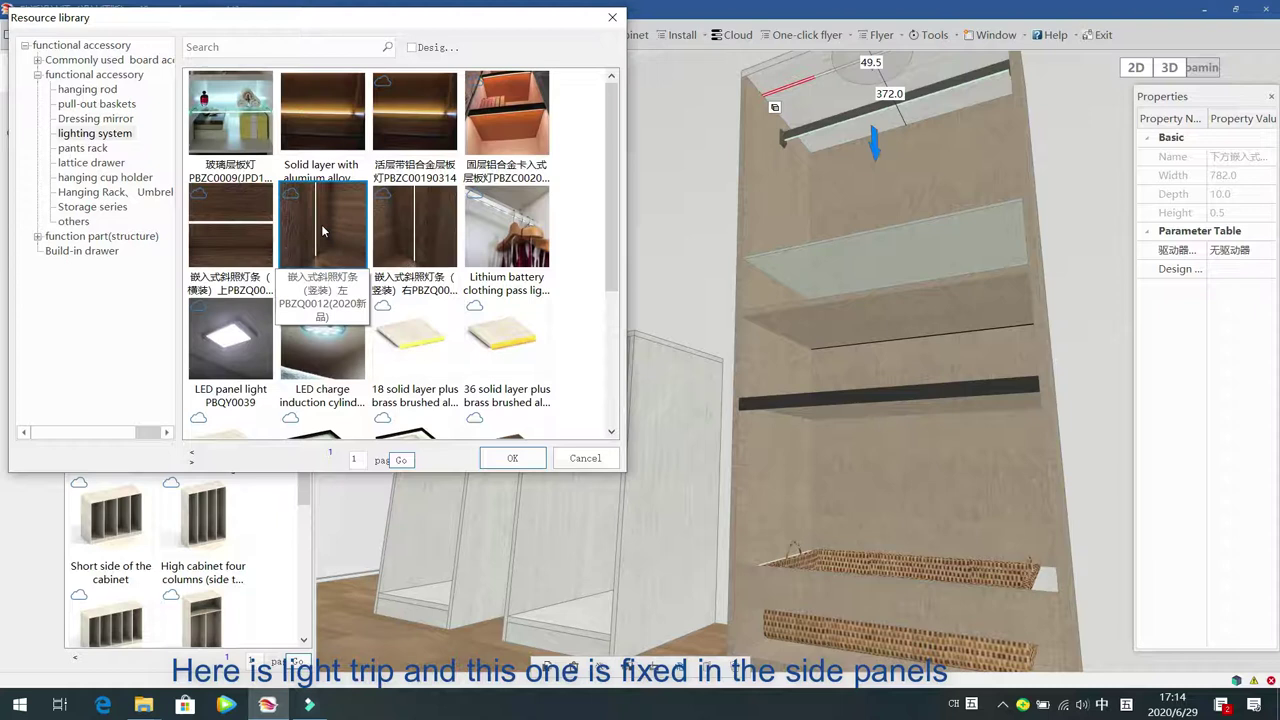
double_click(321, 226)
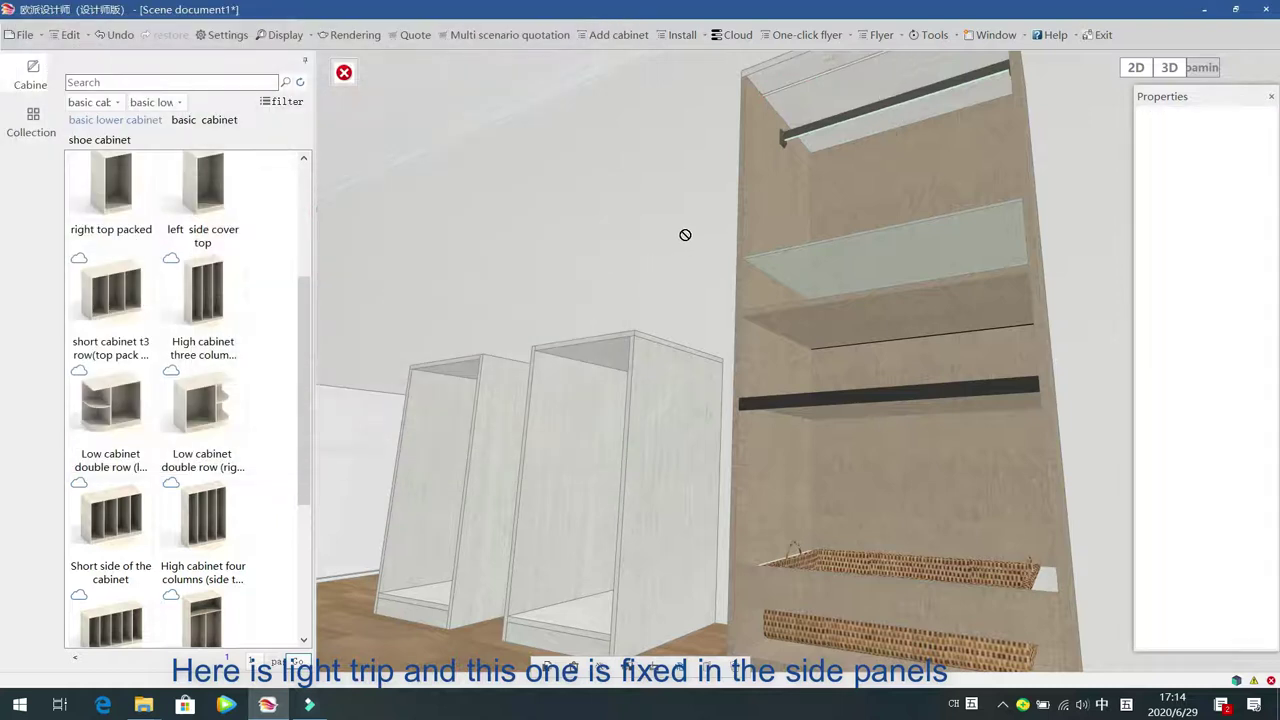
click(757, 216)
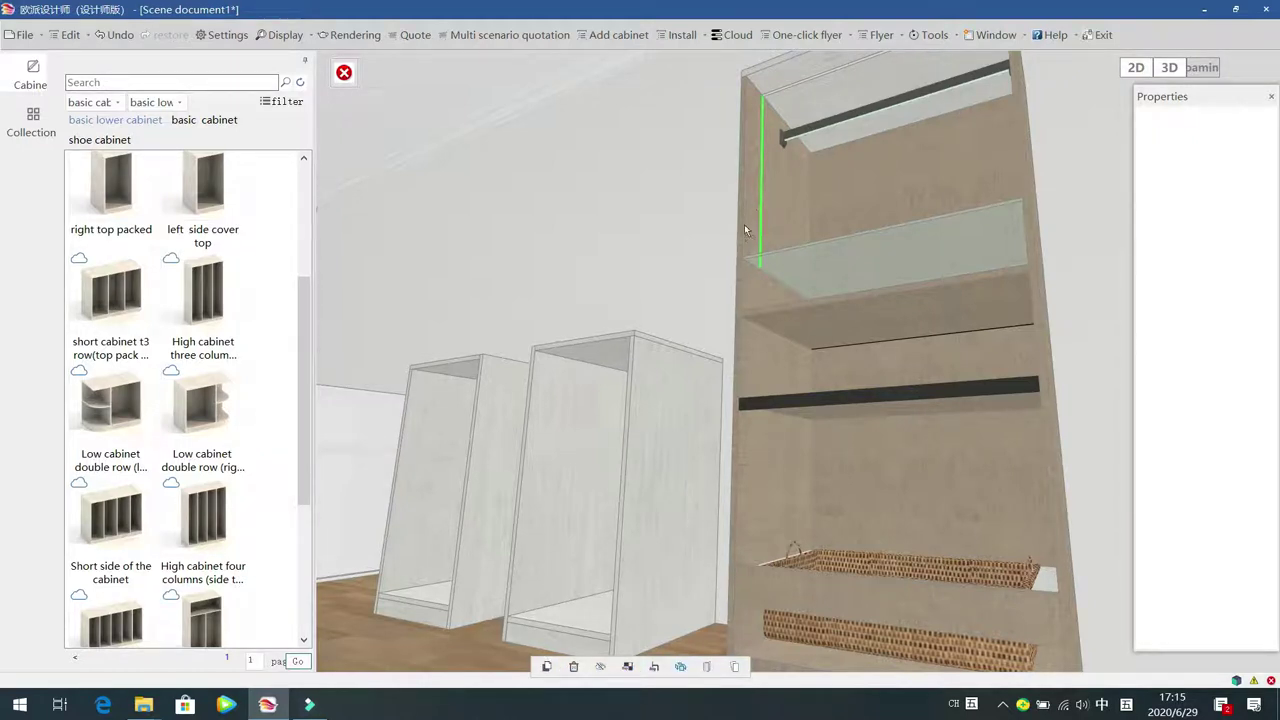
right_click(668, 214)
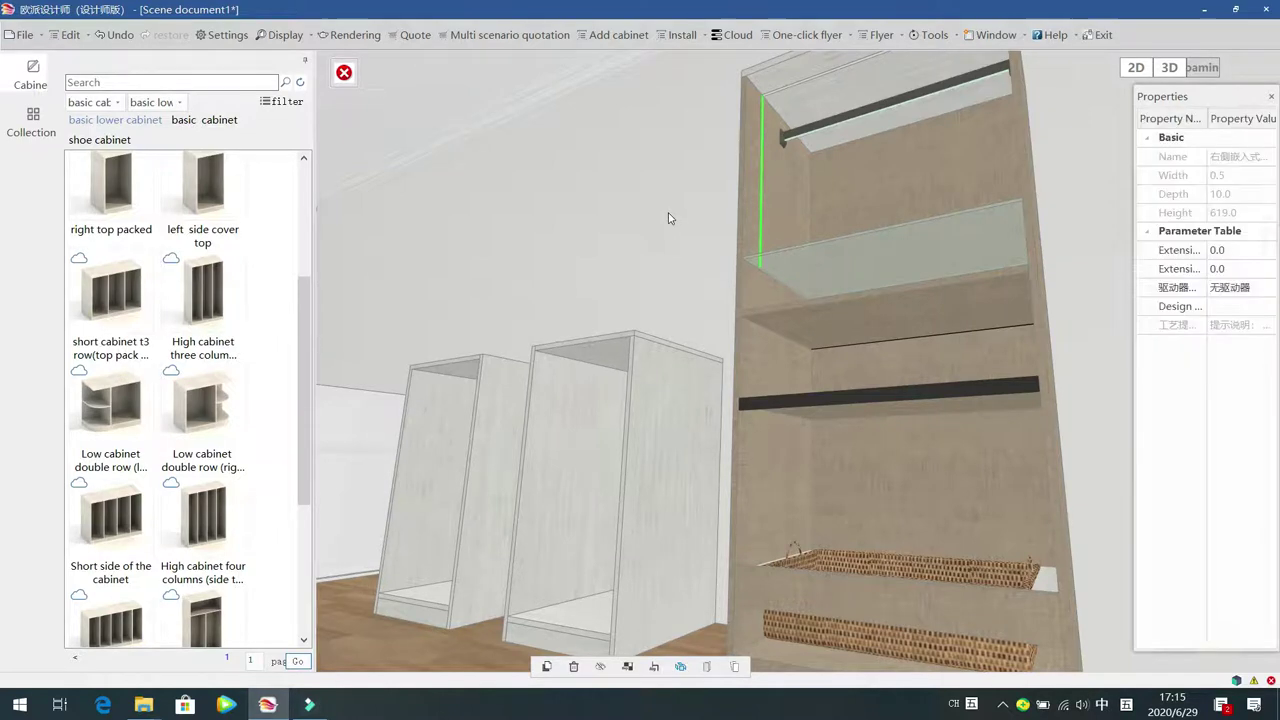
click(586, 459)
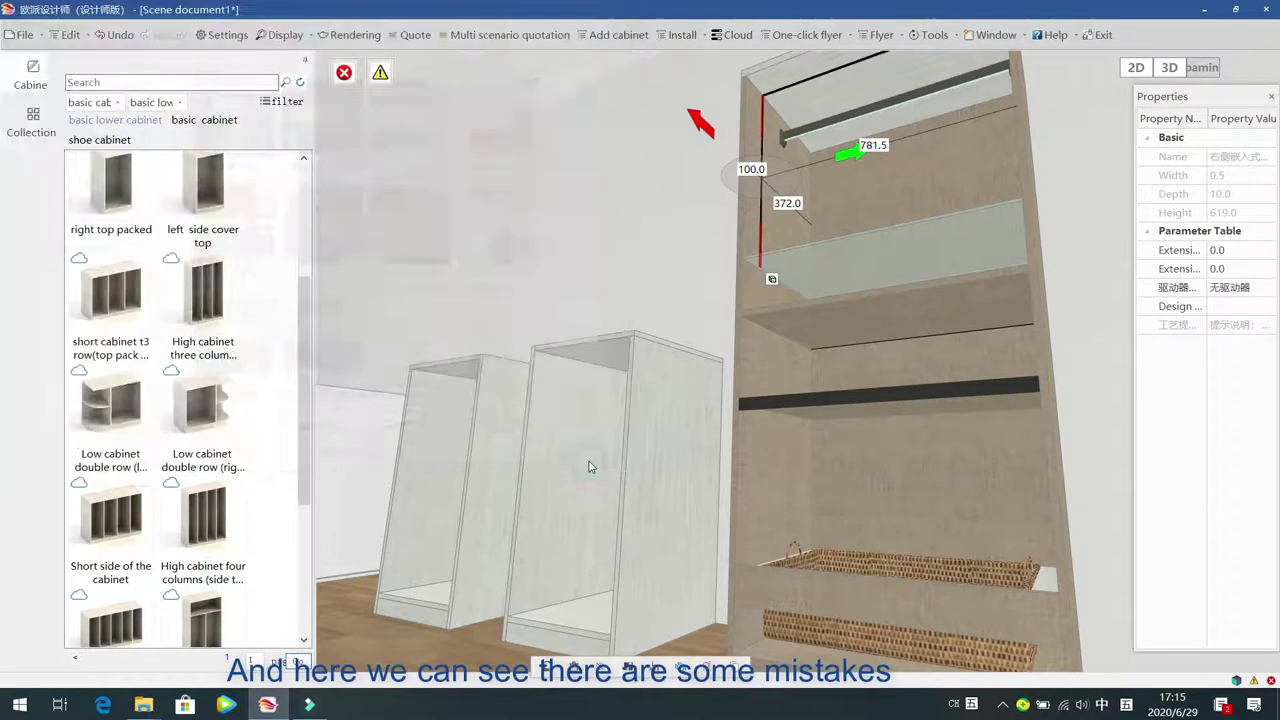
click(581, 220)
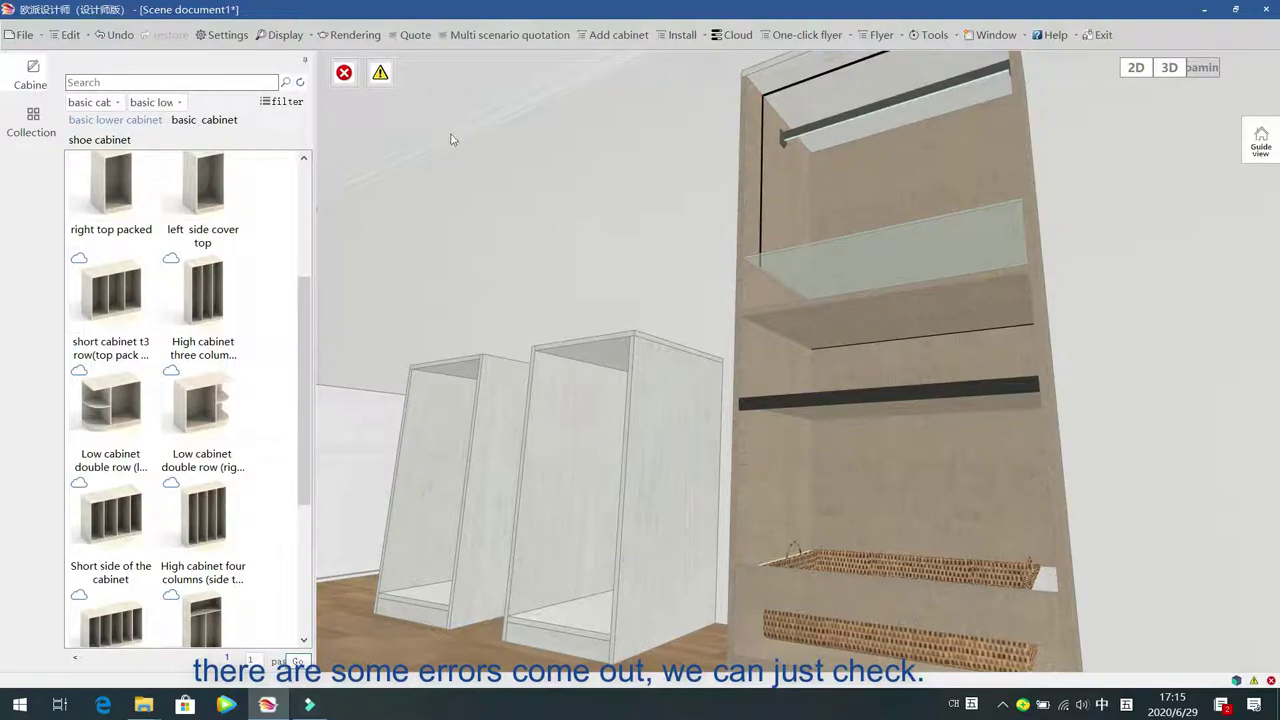
Check the process inspection error and set the hanging rod's distance to the top panel to 51 mm
click(344, 72)
click(240, 142)
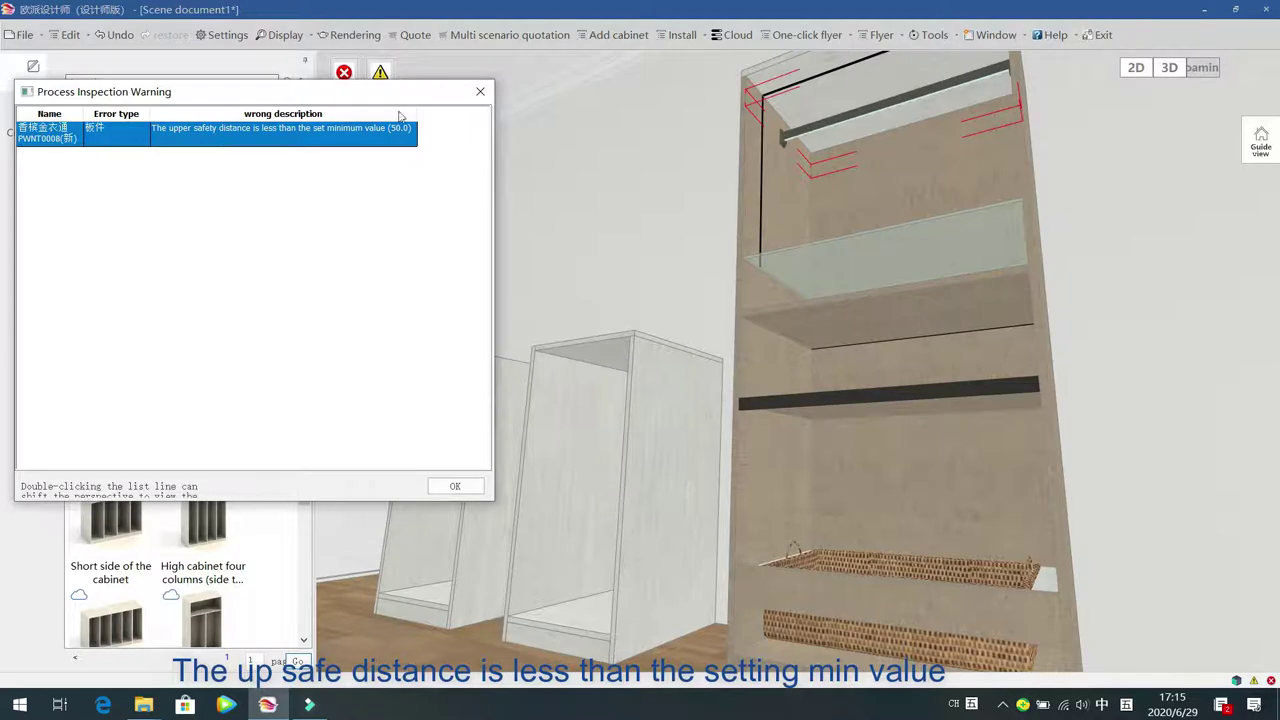
click(478, 92)
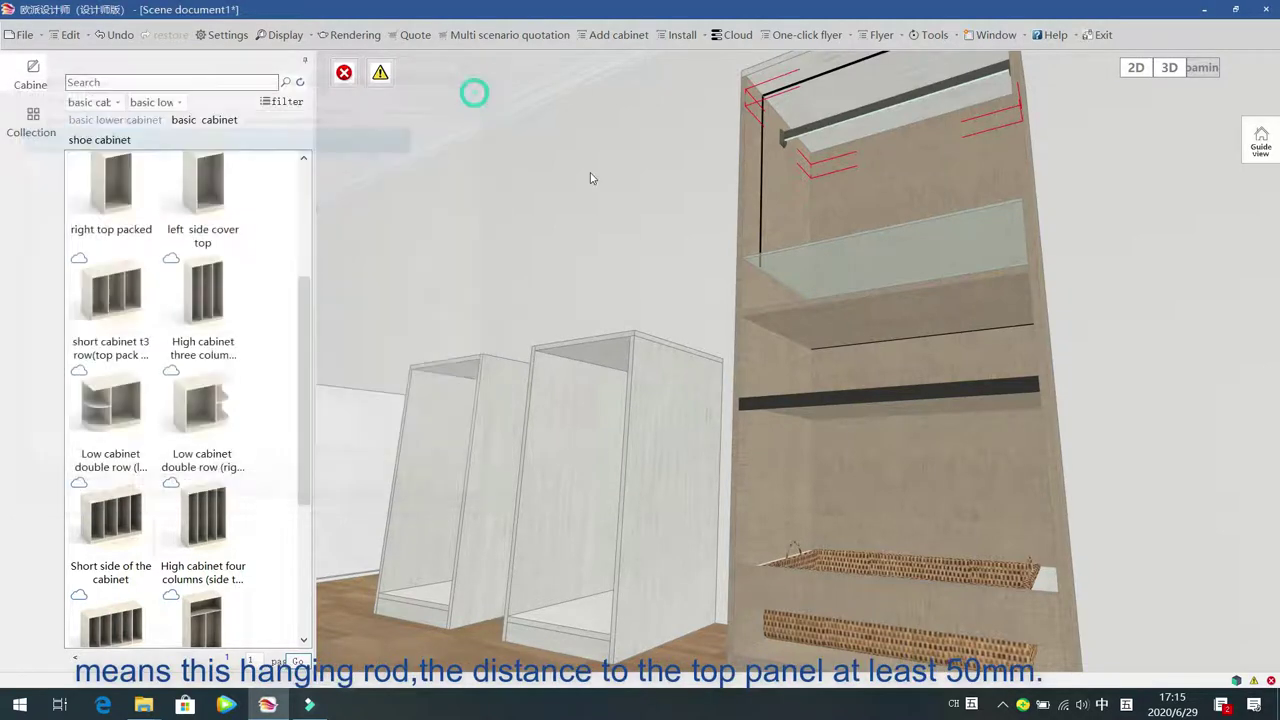
click(876, 117)
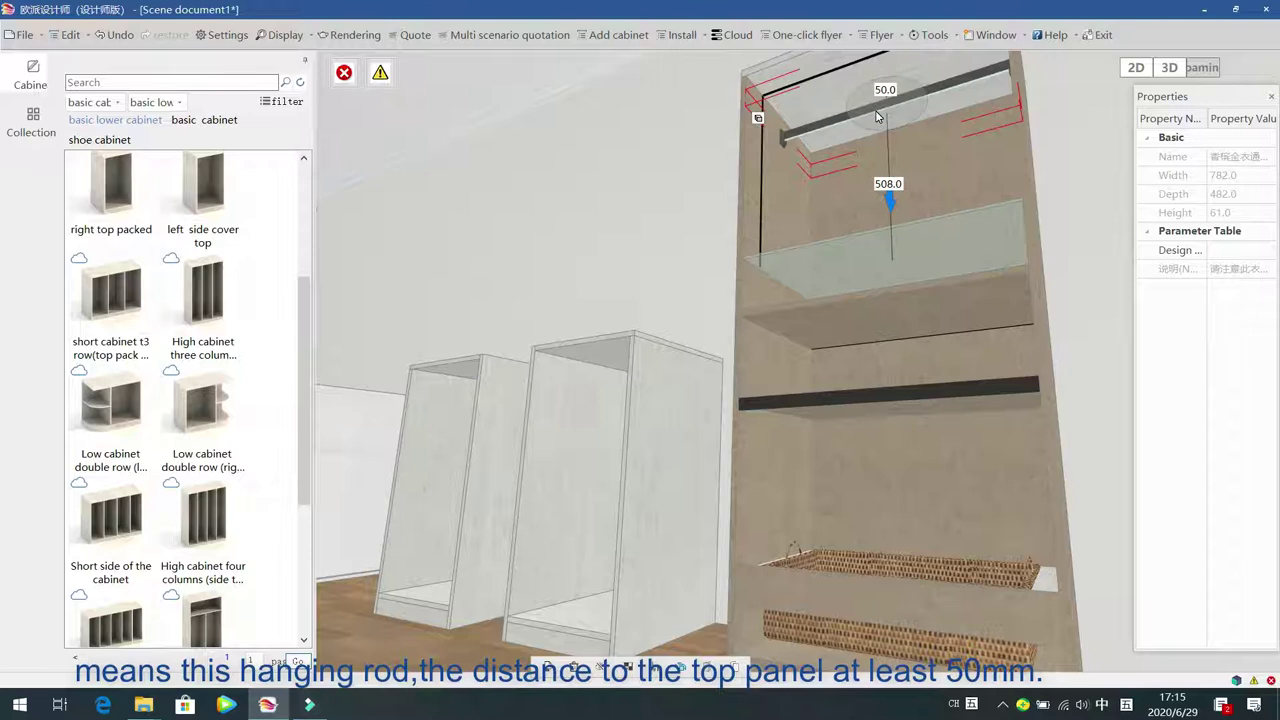
click(885, 90)
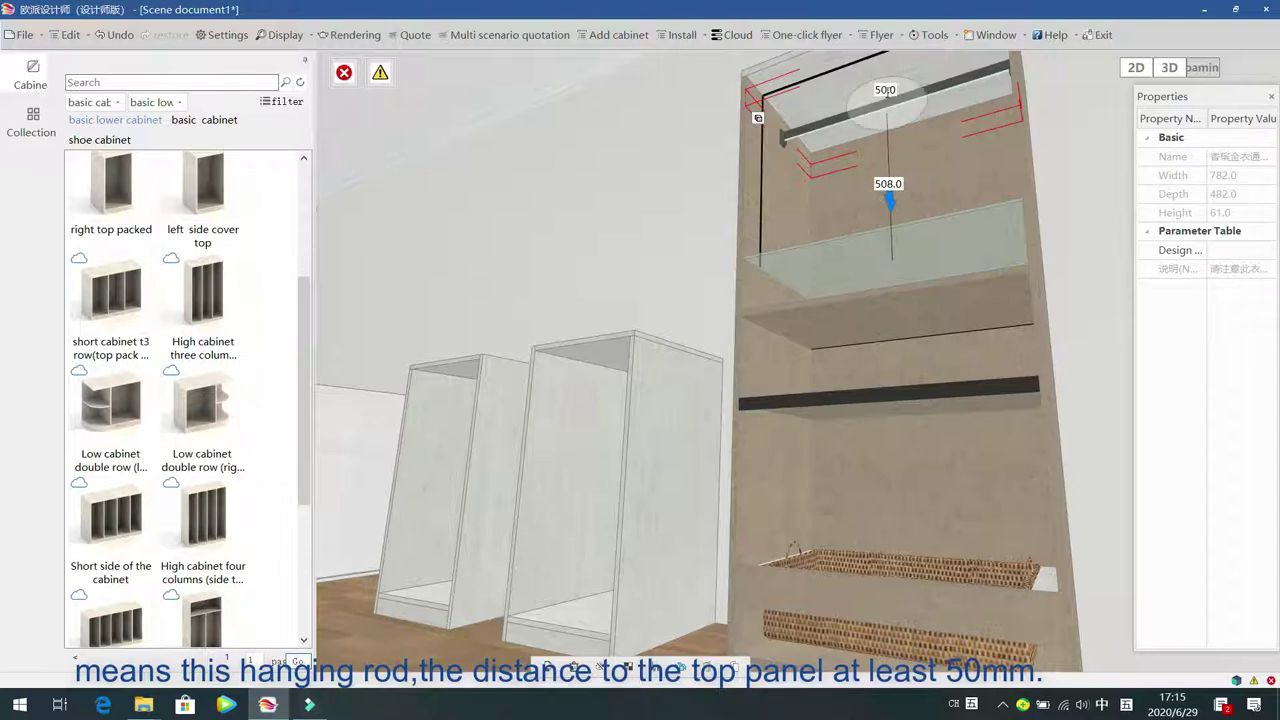
double_click(885, 90)
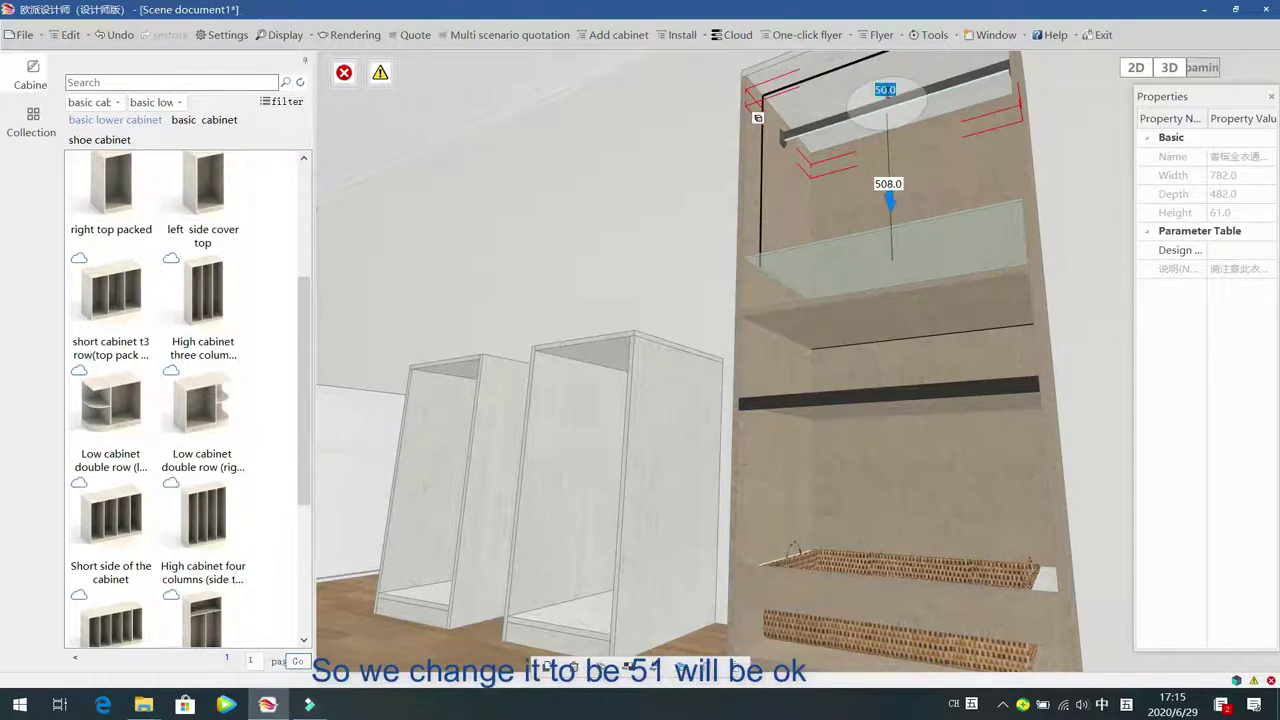
text(51)
key(Return)
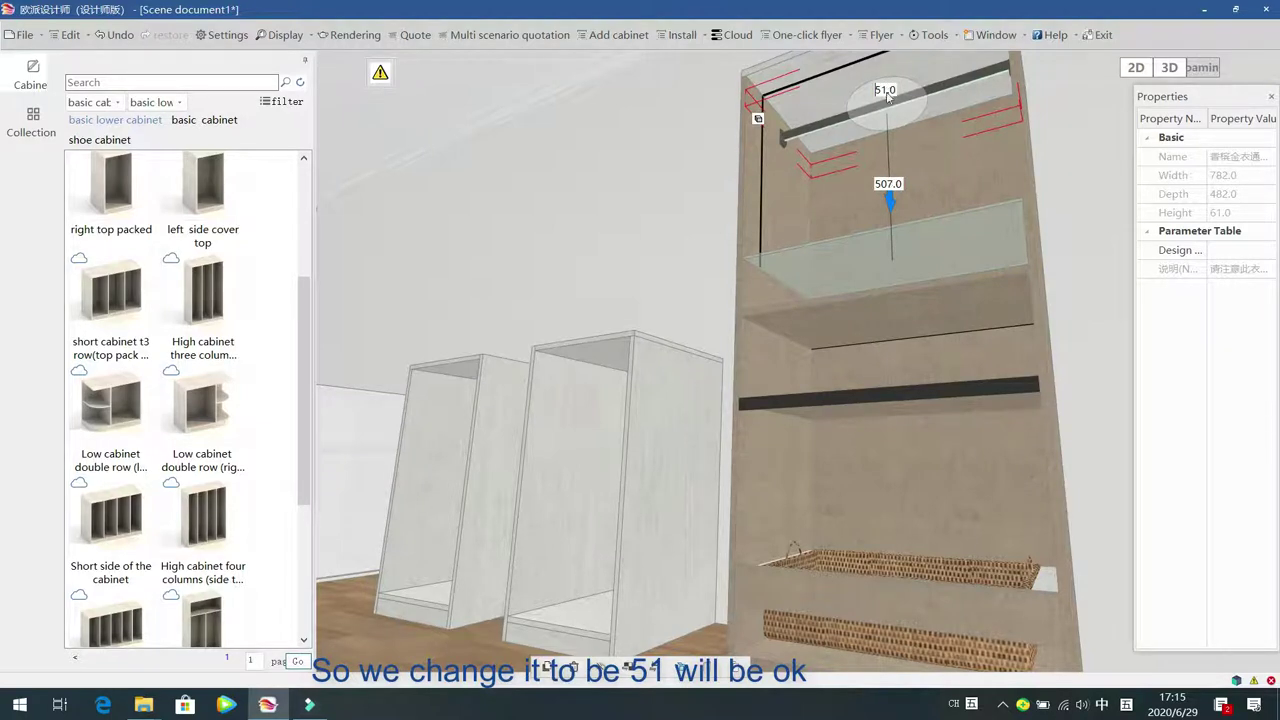
click(629, 208)
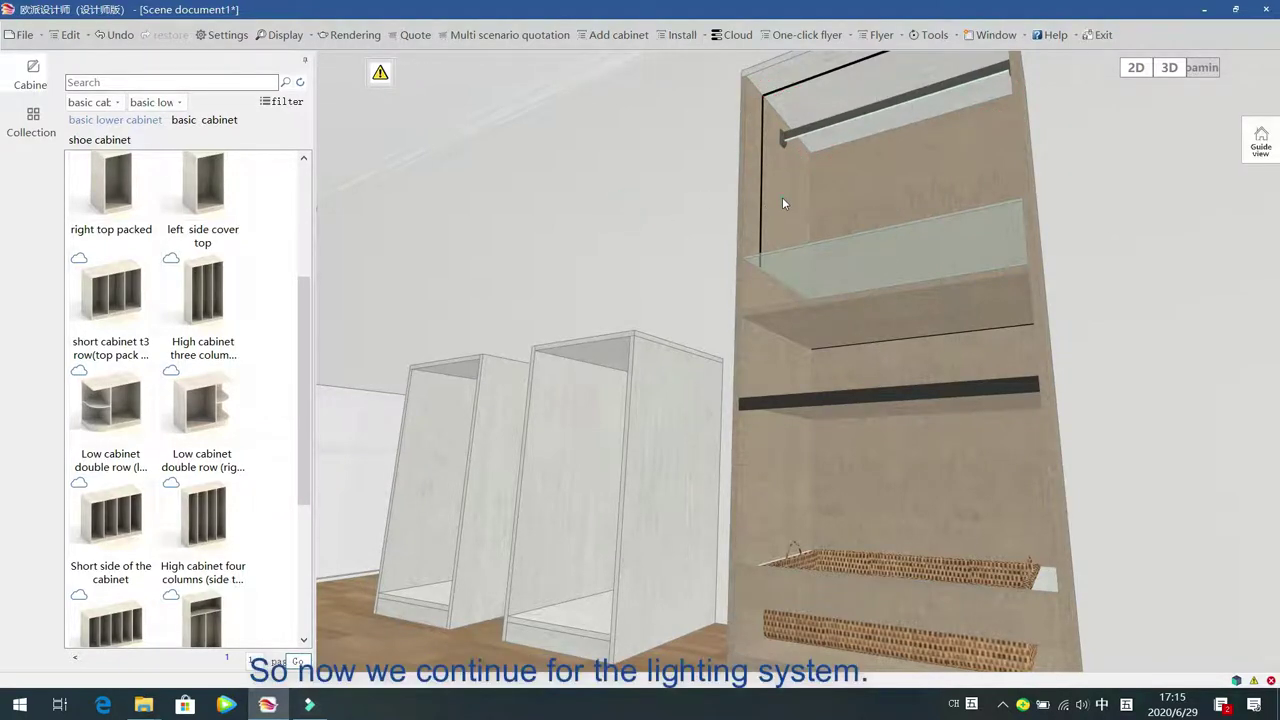
Place the 18 solid layer plus brass brushed aluminum light shelf in the wooden cabinet about 150 mm below the black-edged shelf
click(783, 203)
key(f)
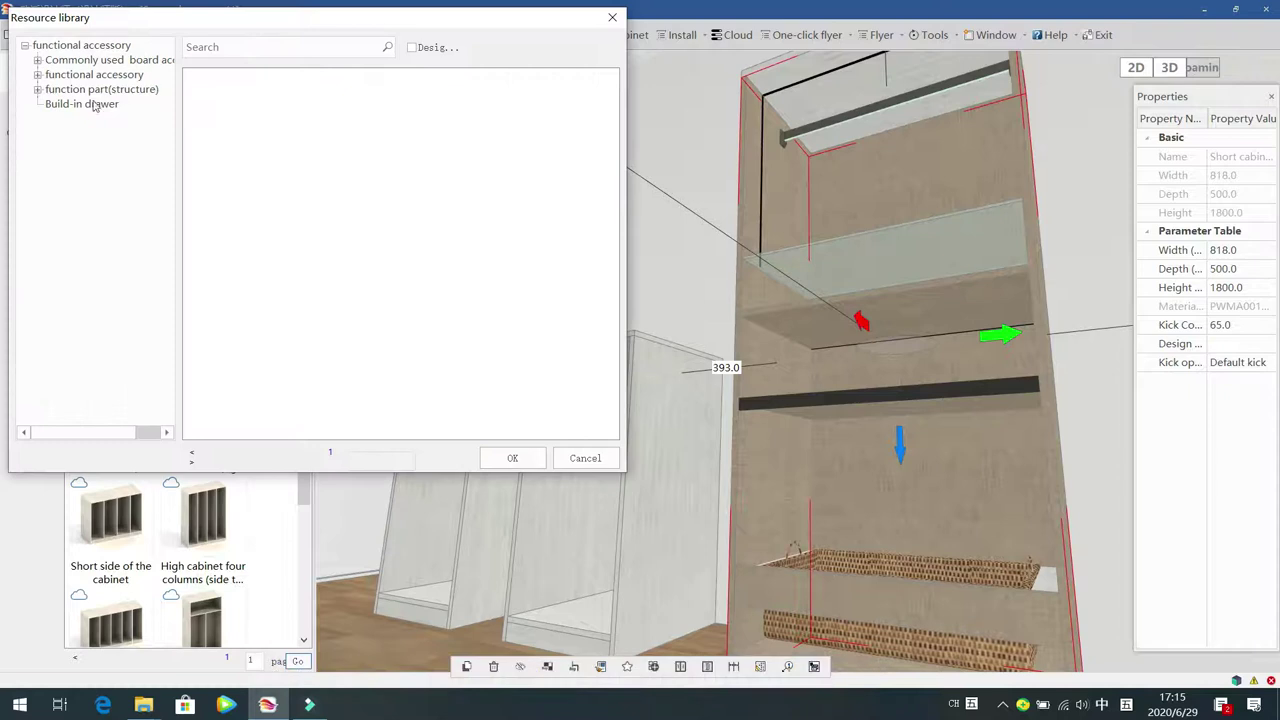
click(38, 75)
click(94, 133)
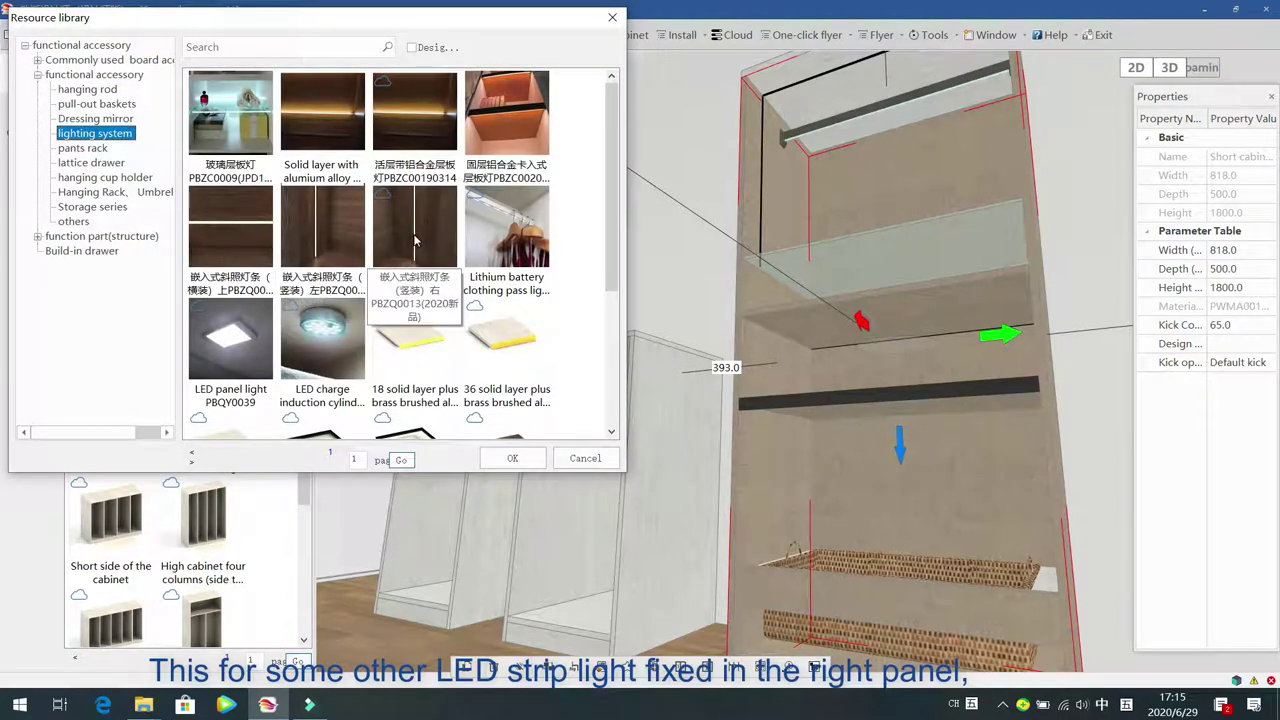
click(414, 240)
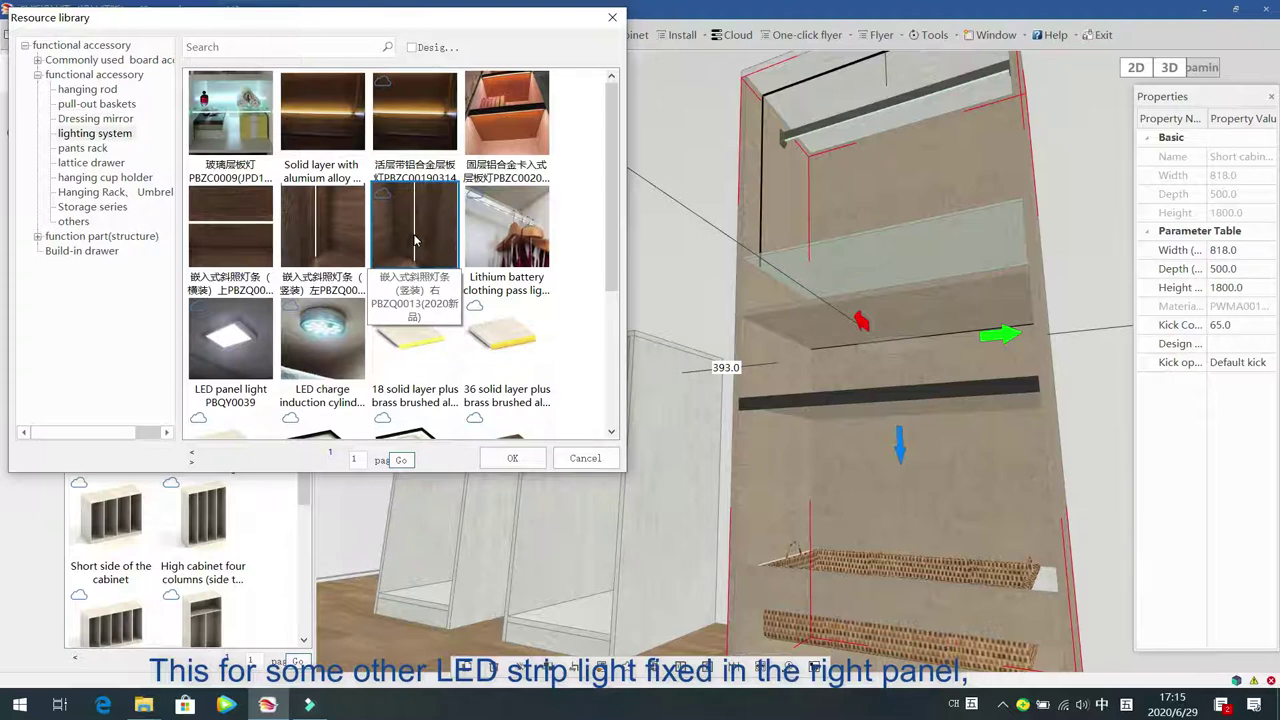
click(514, 228)
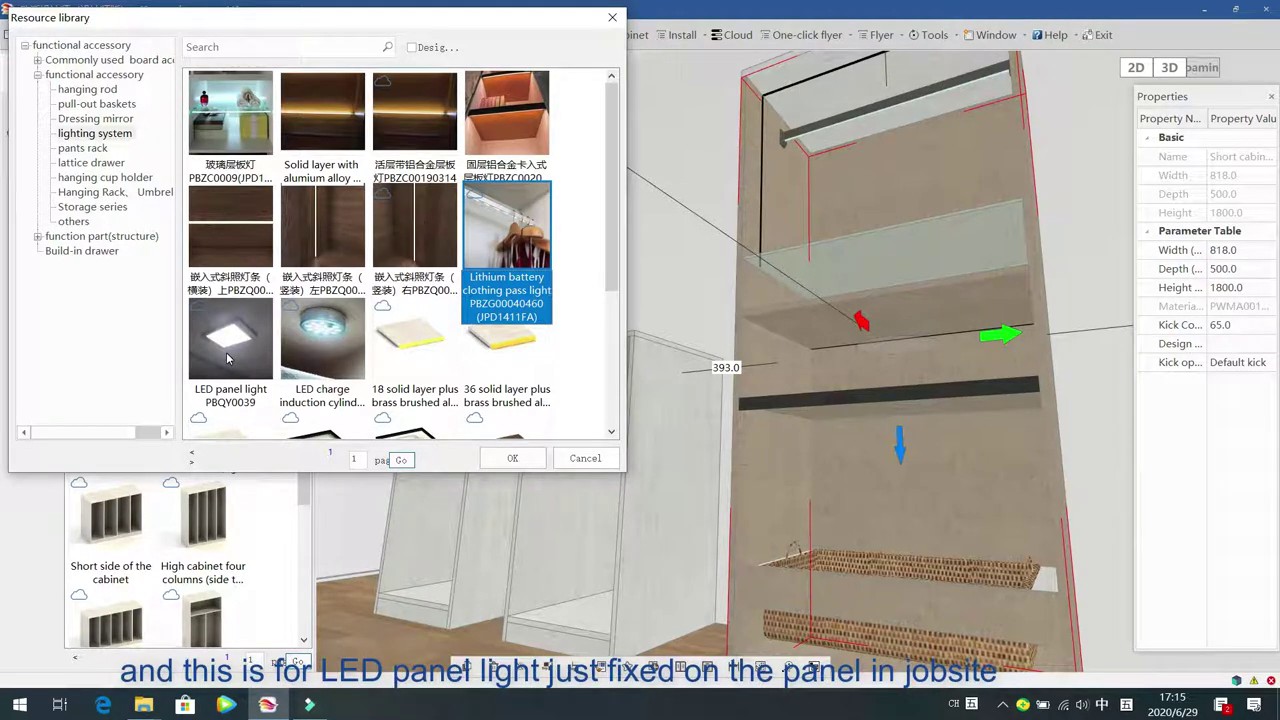
click(322, 348)
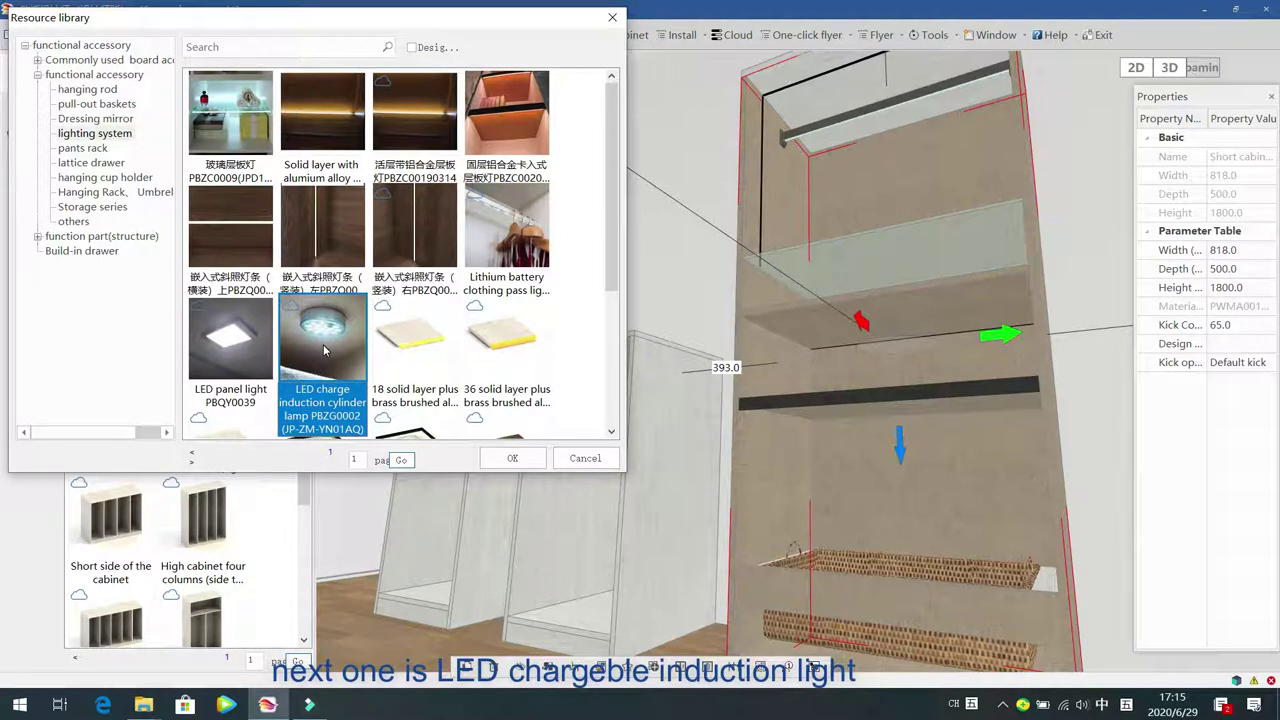
scroll(323, 349, down, 2)
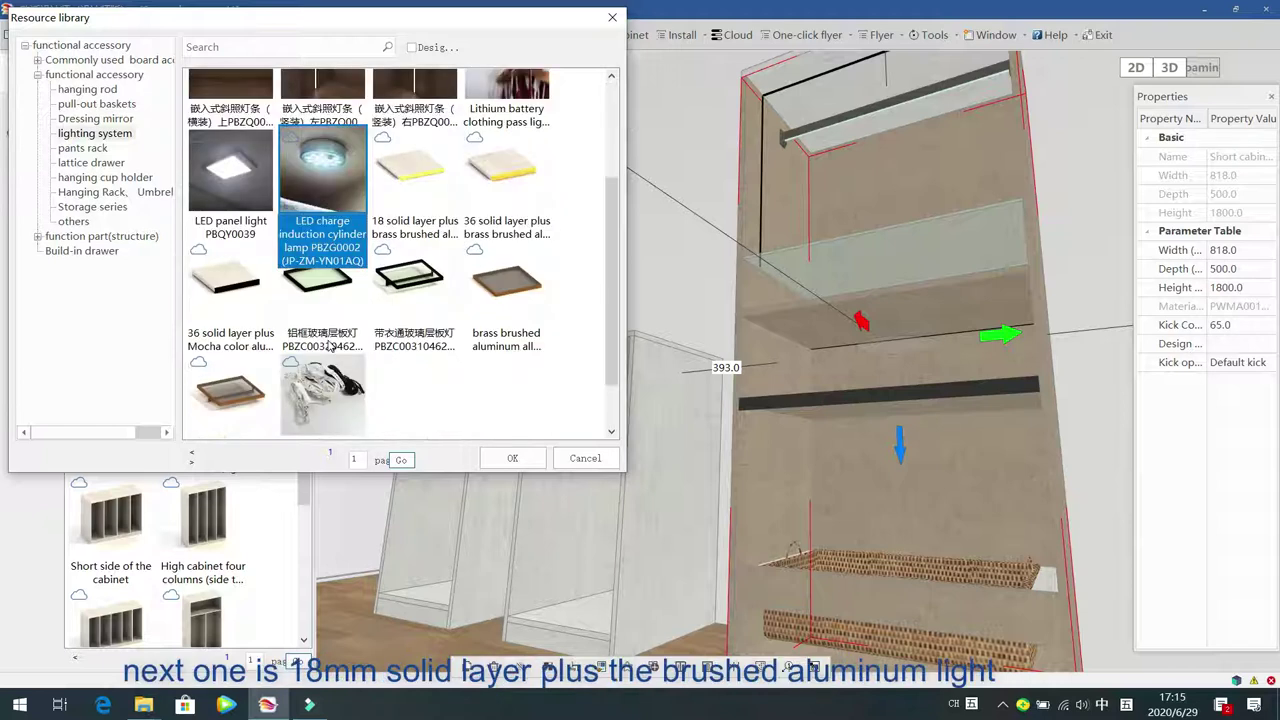
click(425, 173)
double_click(420, 175)
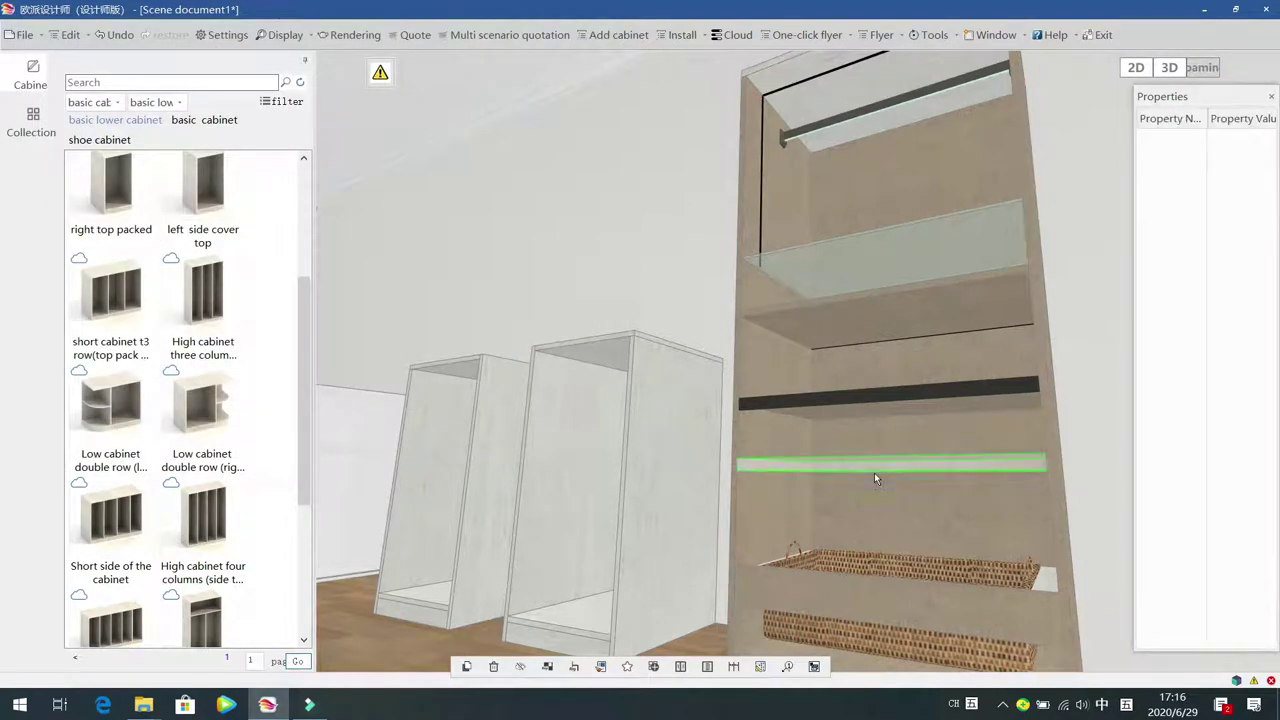
click(874, 472)
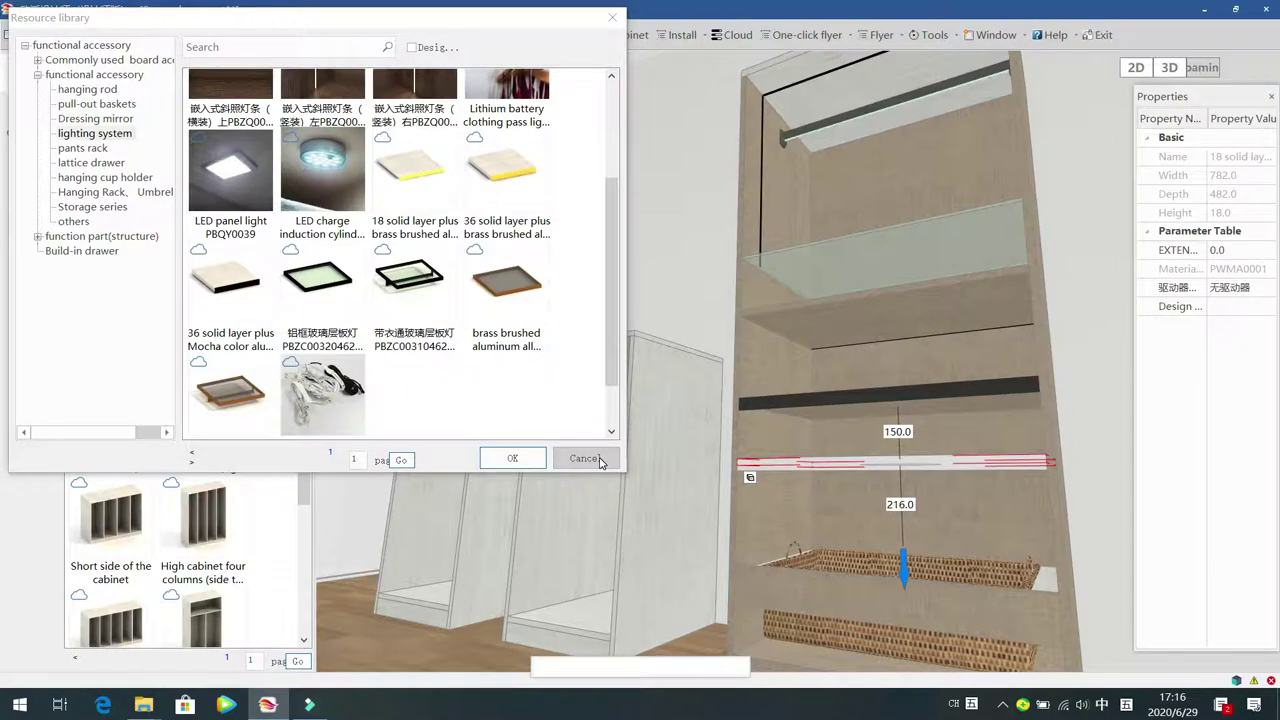
click(585, 458)
click(596, 235)
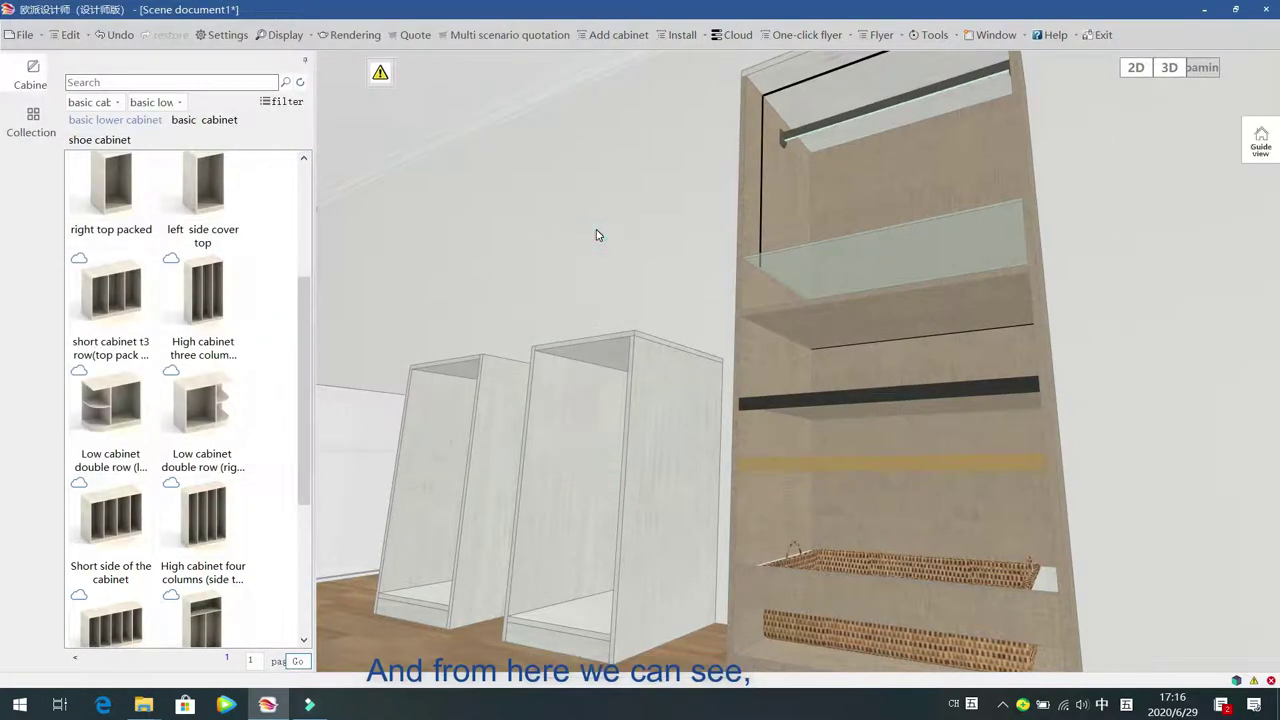
Examine the wooden cabinet's brass-edged light shelf and surrounding lighting from several distances and viewing angles
scroll(596, 232, up, 5)
scroll(596, 235, down, 5)
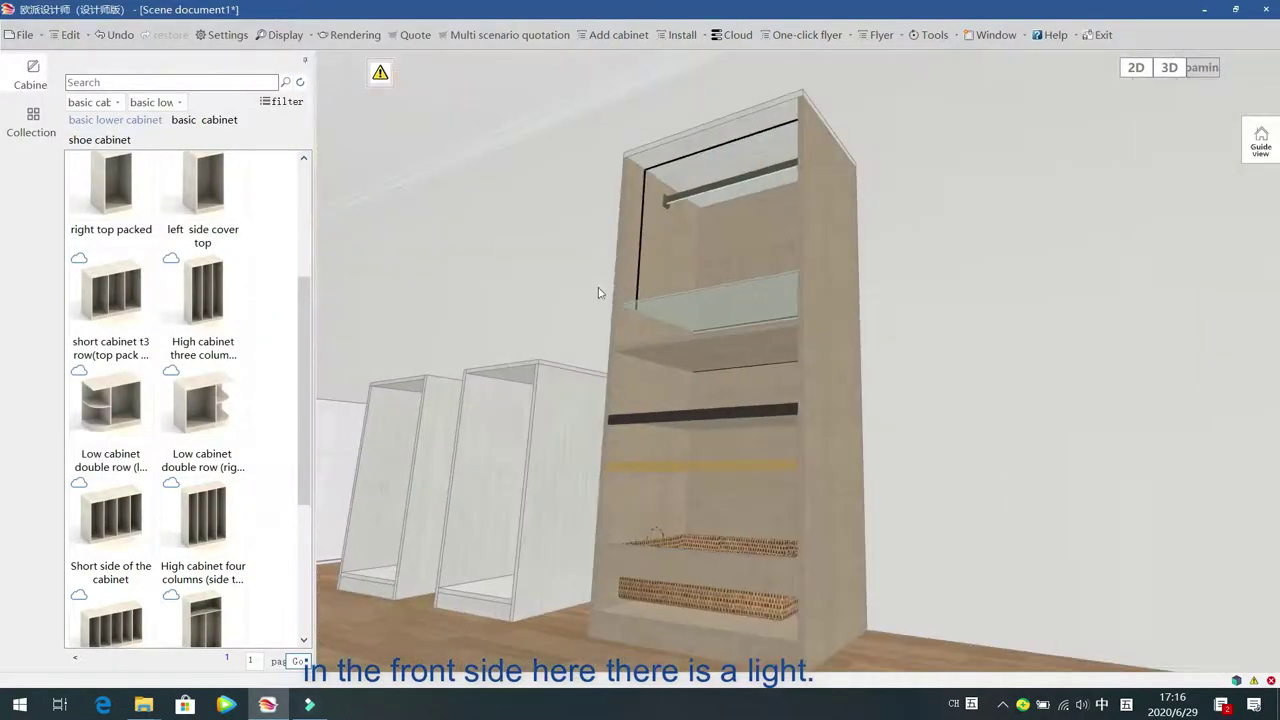
middle_drag(589, 333, 617, 333)
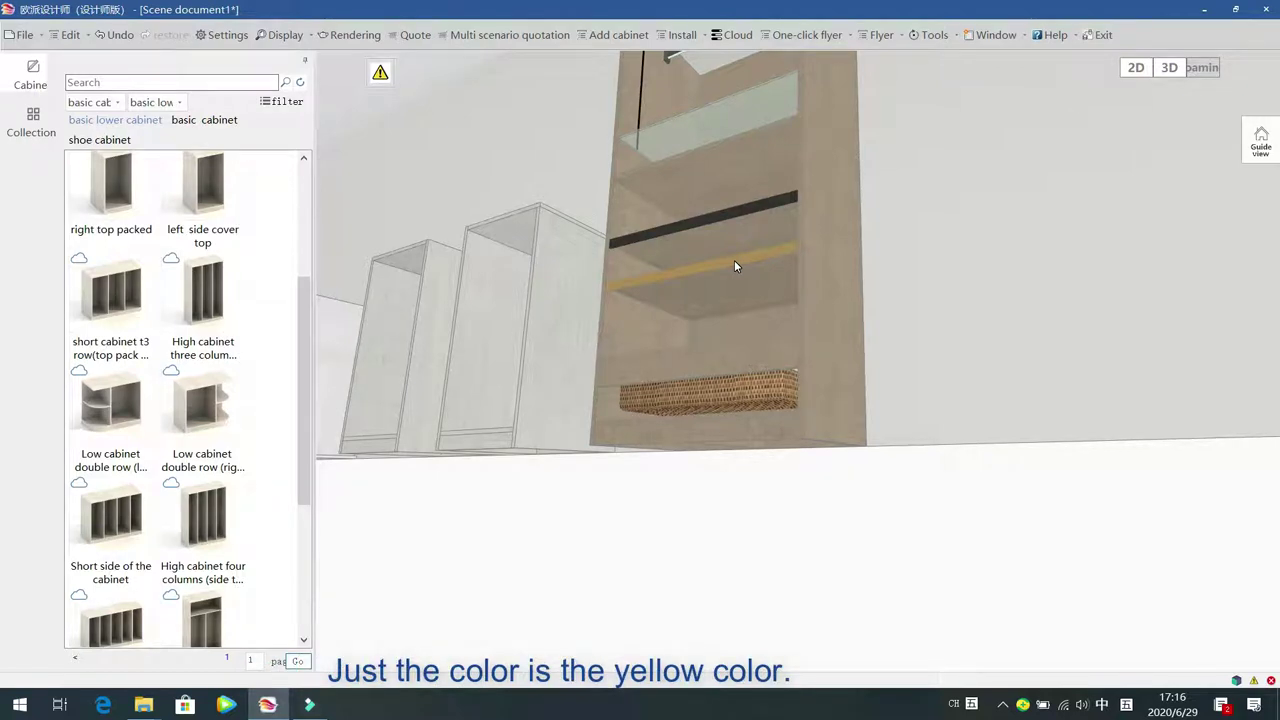
key(Down)
key(Left)
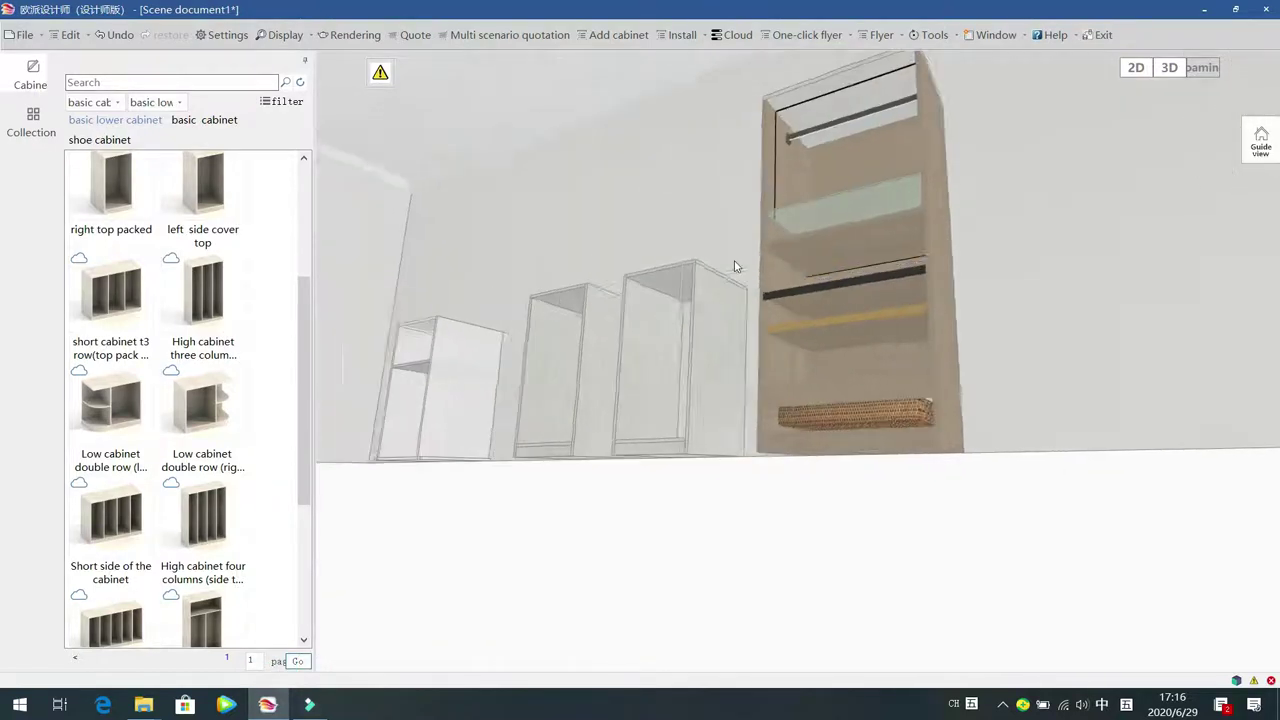
key(Up)
middle_drag(707, 273, 725, 333)
key(Page_Up)
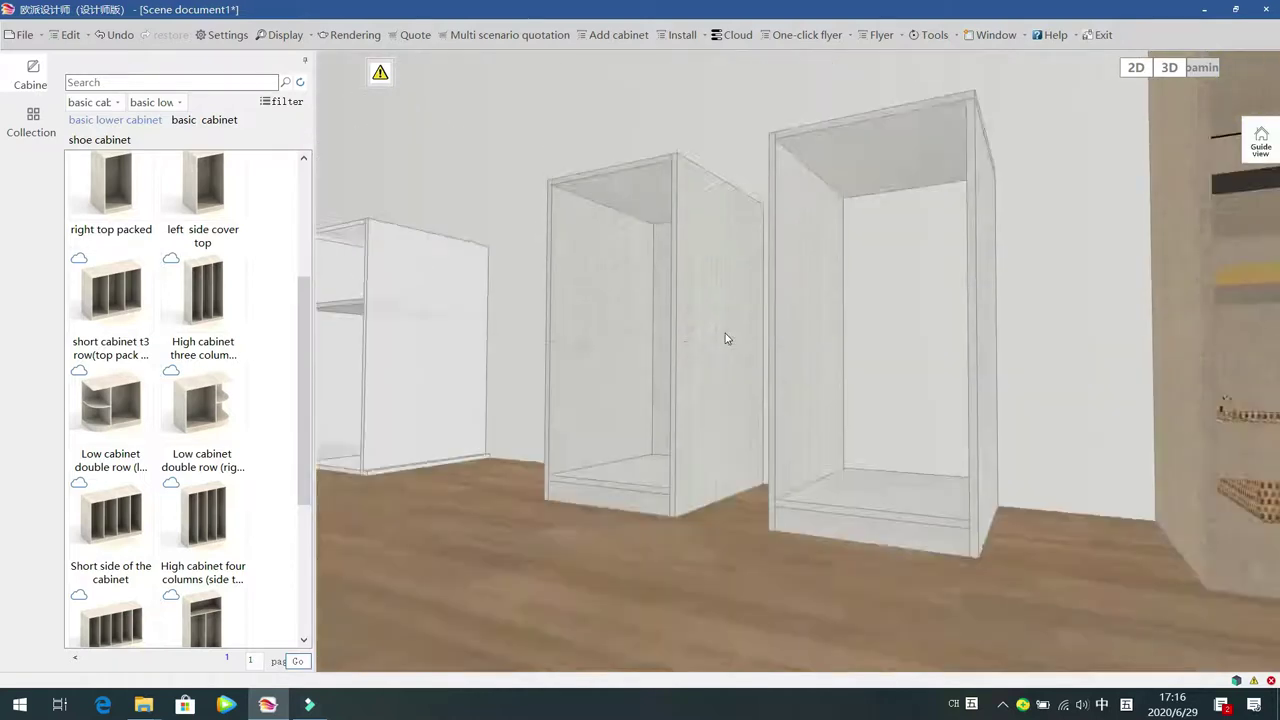
key(Right)
key(Down)
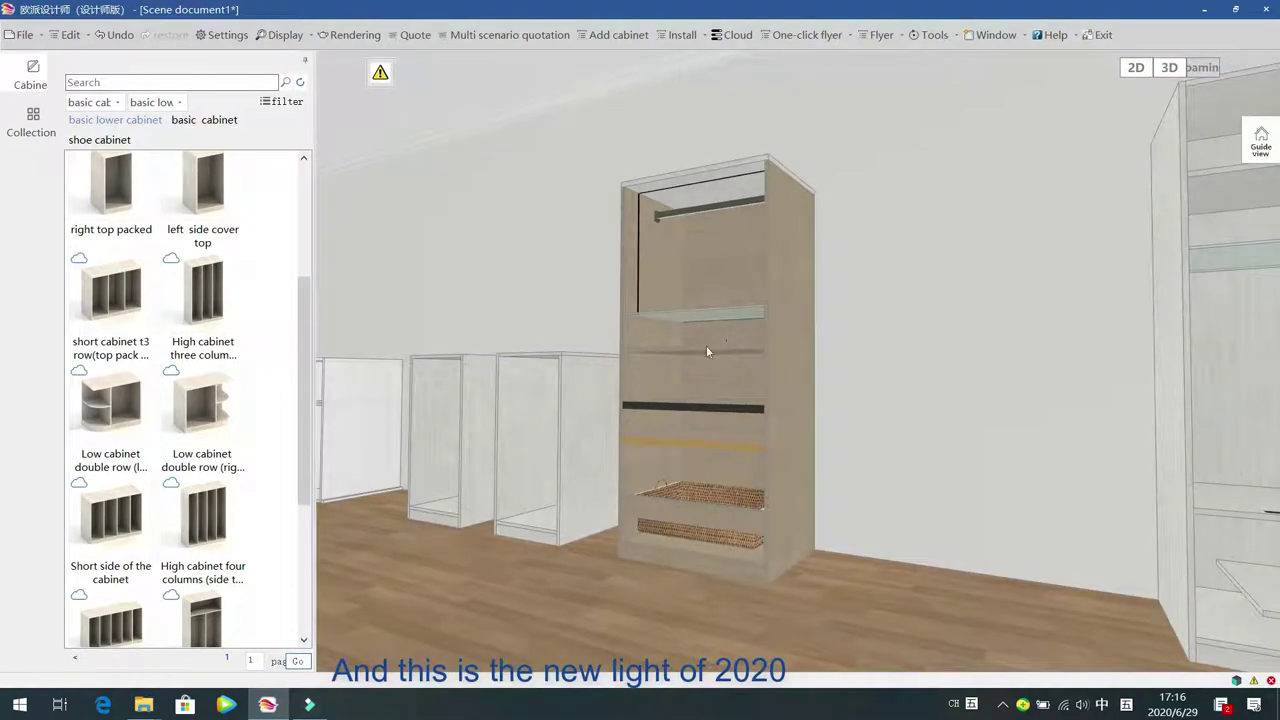
Place the aluminum-frame glass light shelf 铝框玻璃层板灯 from the lighting system accessories in the wooden cabinet, about 380 mm above the glass shelf
click(707, 372)
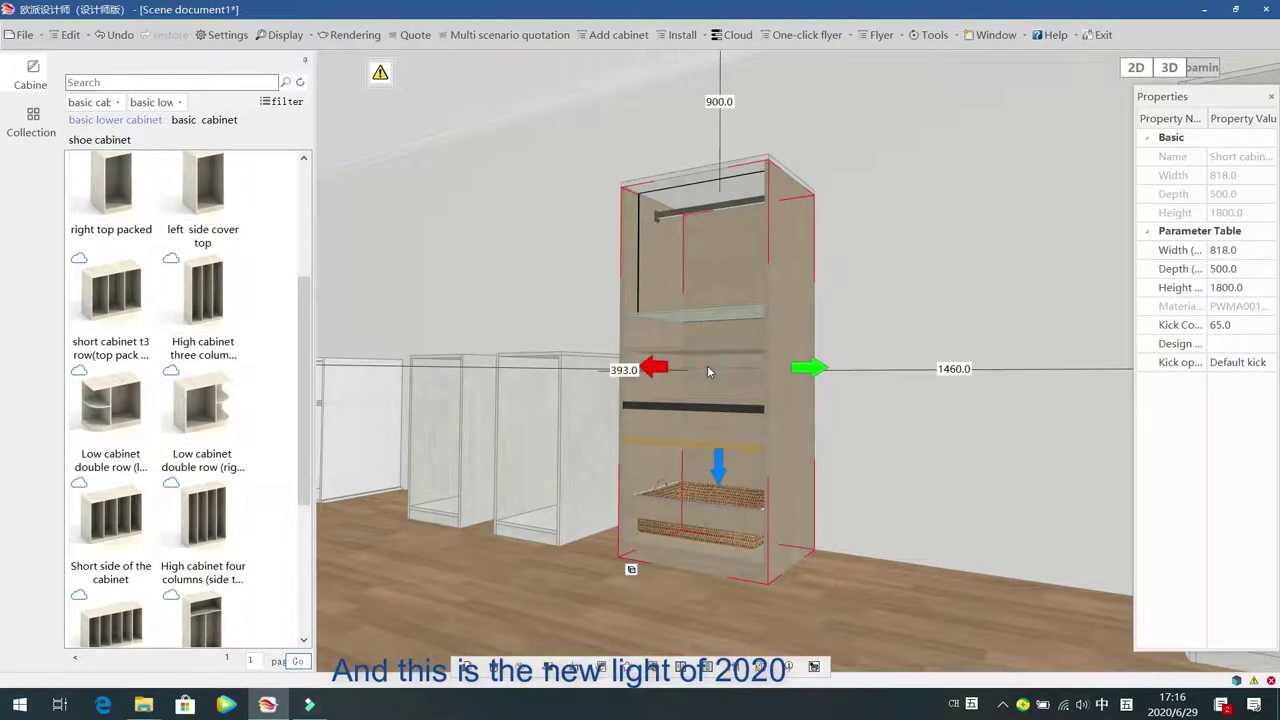
double_click(707, 372)
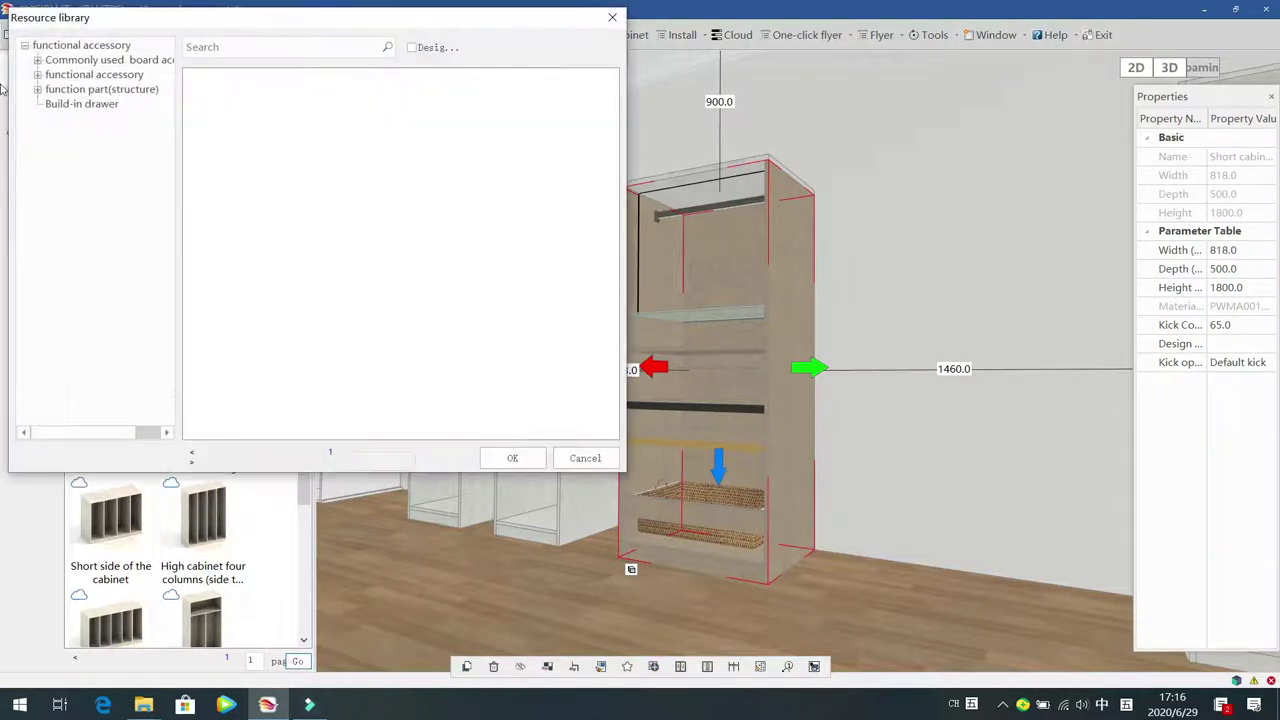
click(47, 75)
click(105, 136)
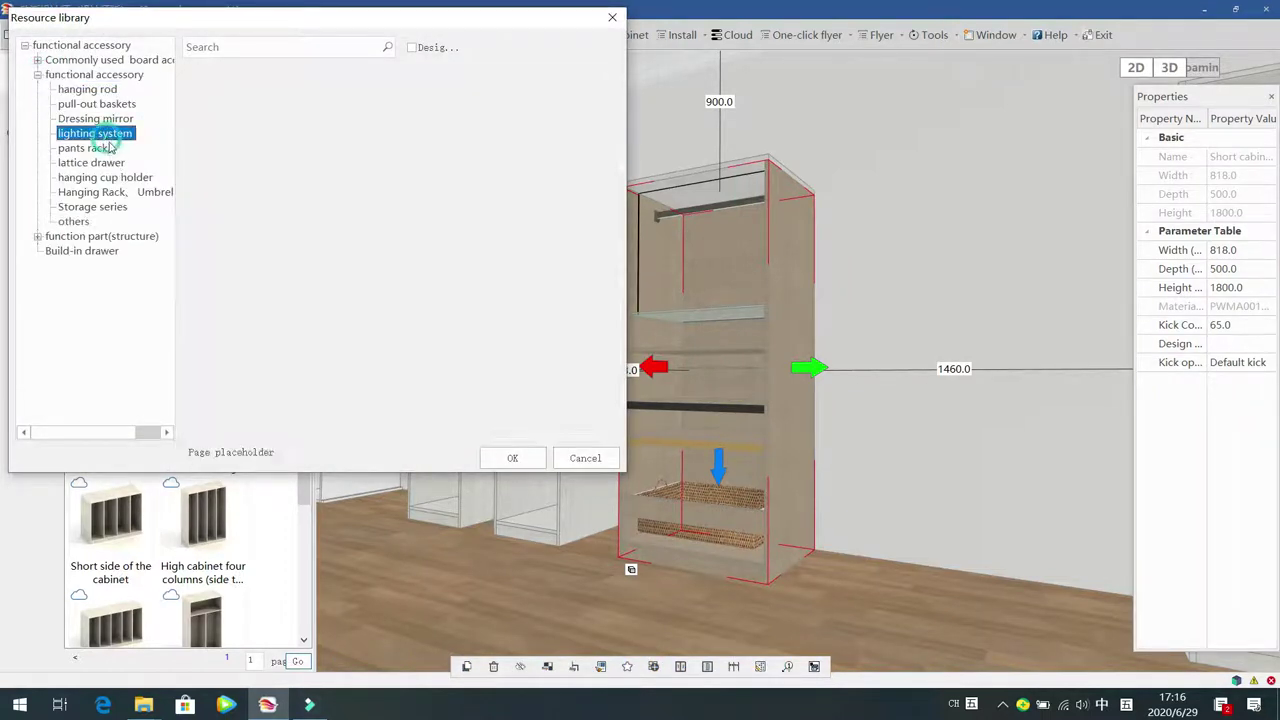
click(433, 333)
scroll(433, 333, down, 2)
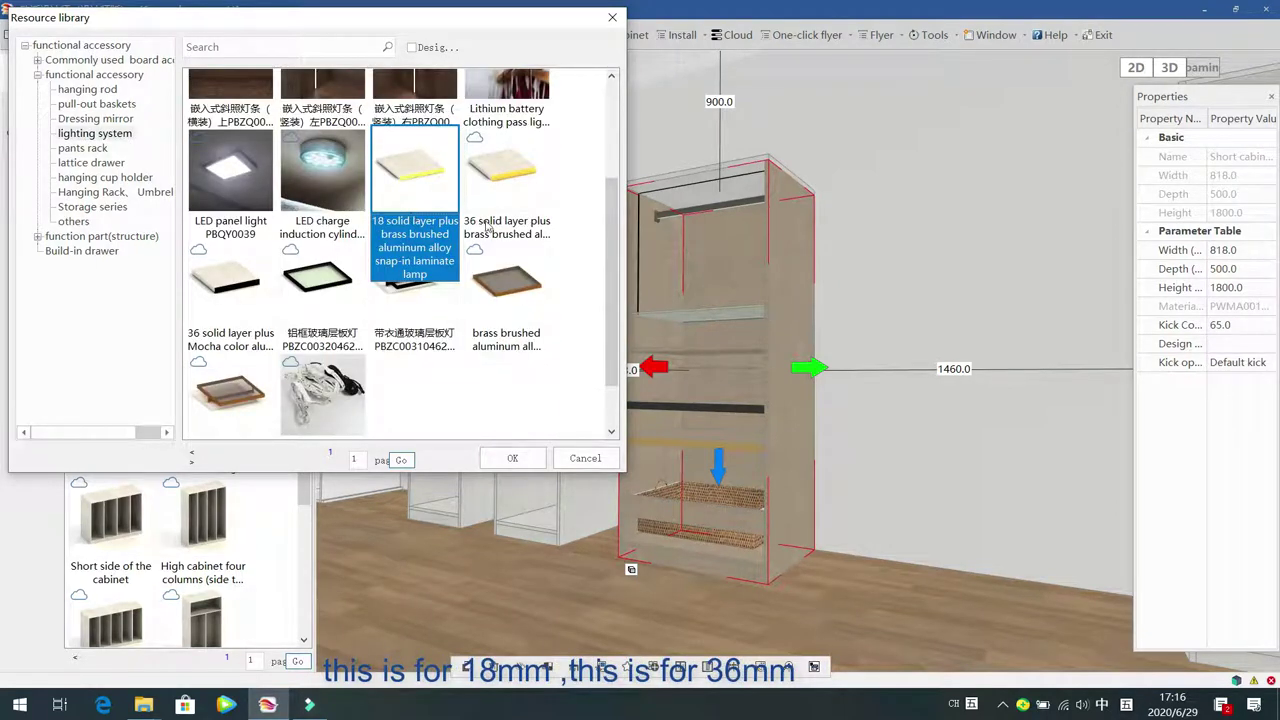
click(242, 340)
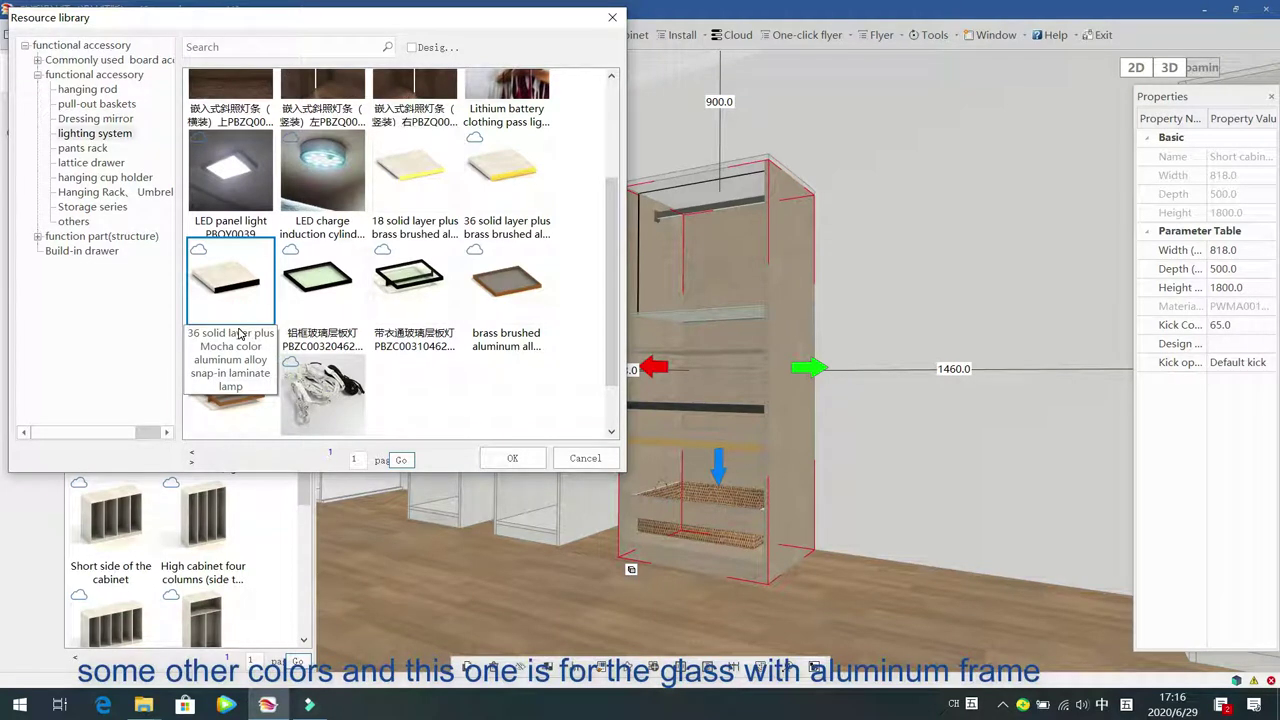
click(330, 316)
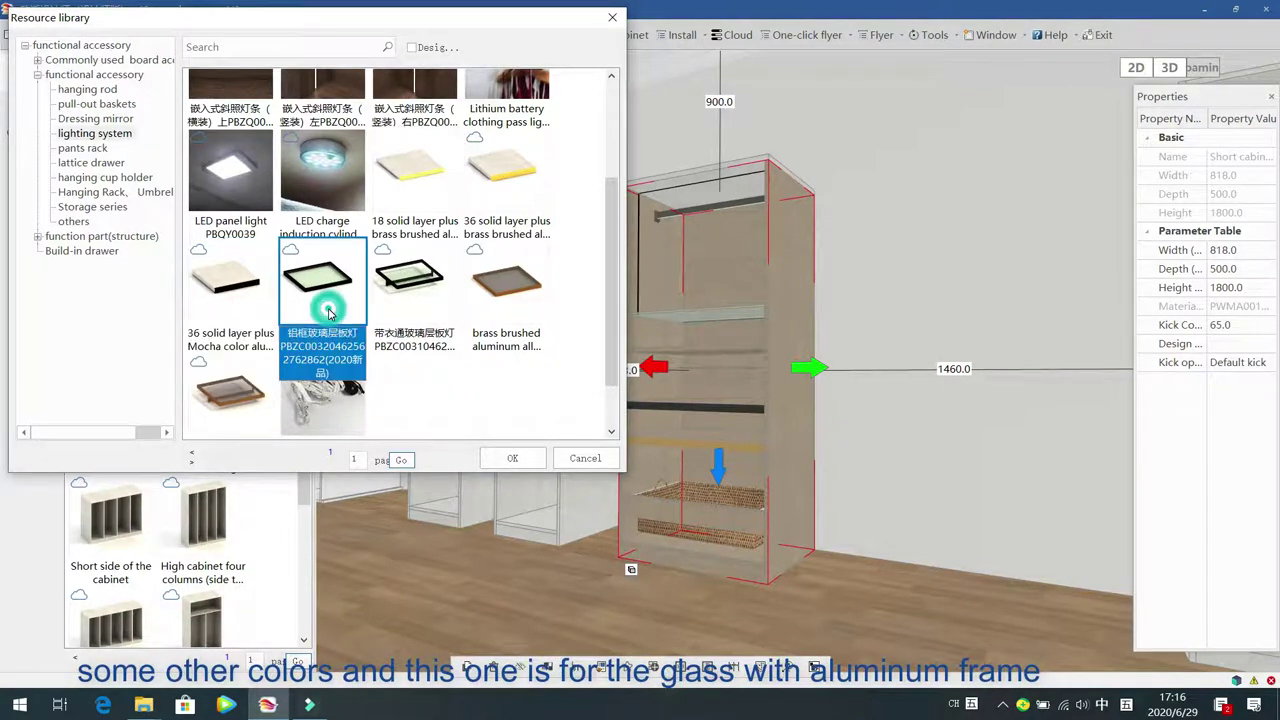
double_click(335, 305)
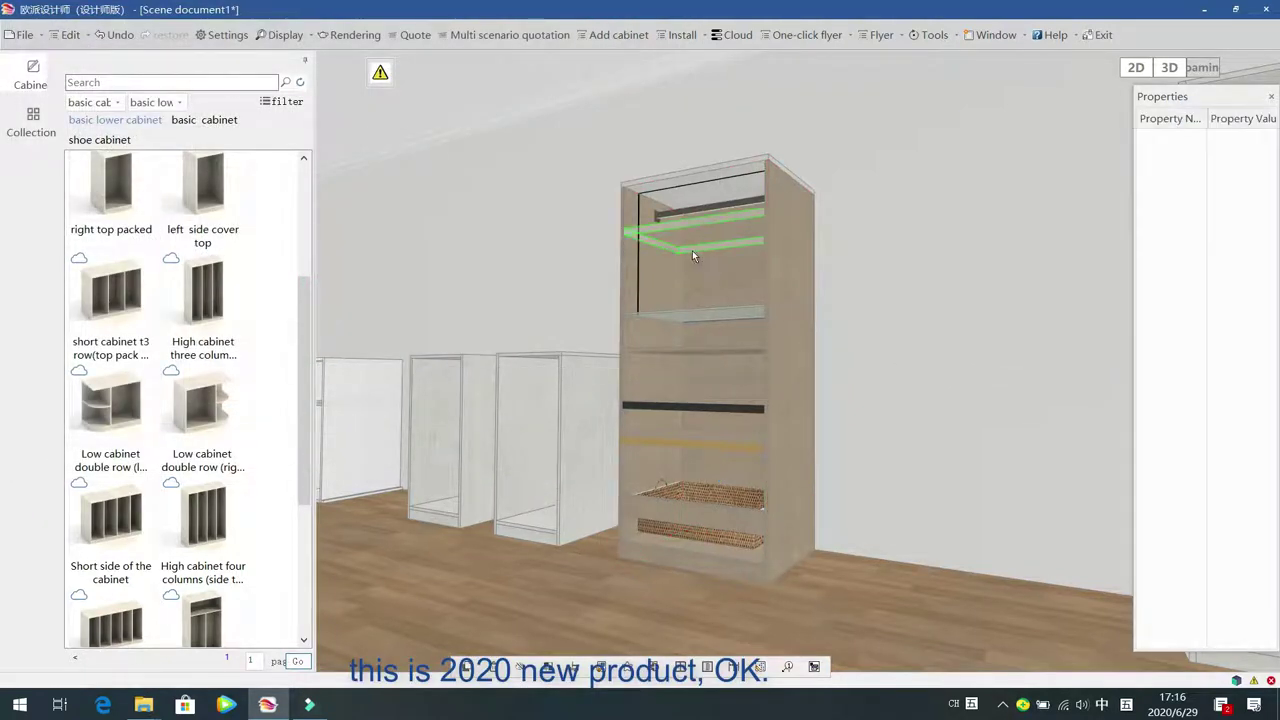
click(692, 250)
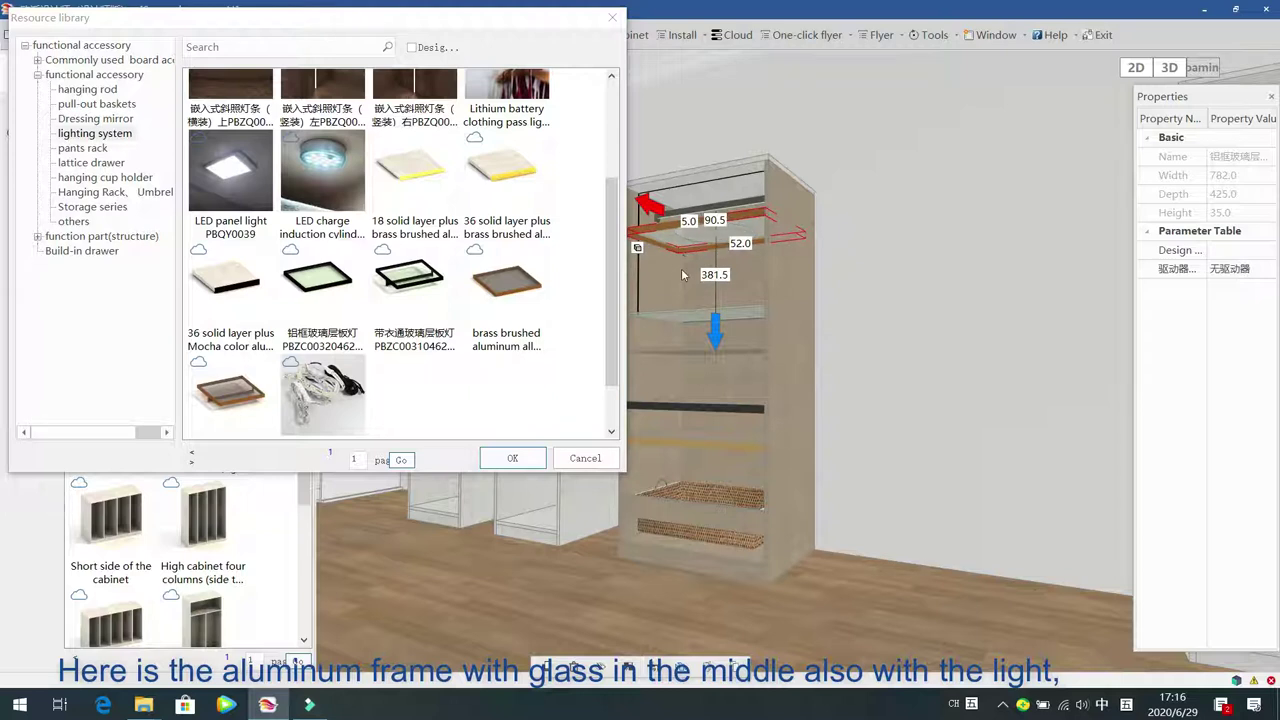
Review the remaining lighting system options, including the glass shelf light with hanging rod, the brass wire-drawing aluminum shelf and LED软灯带 PBZL0011
click(425, 300)
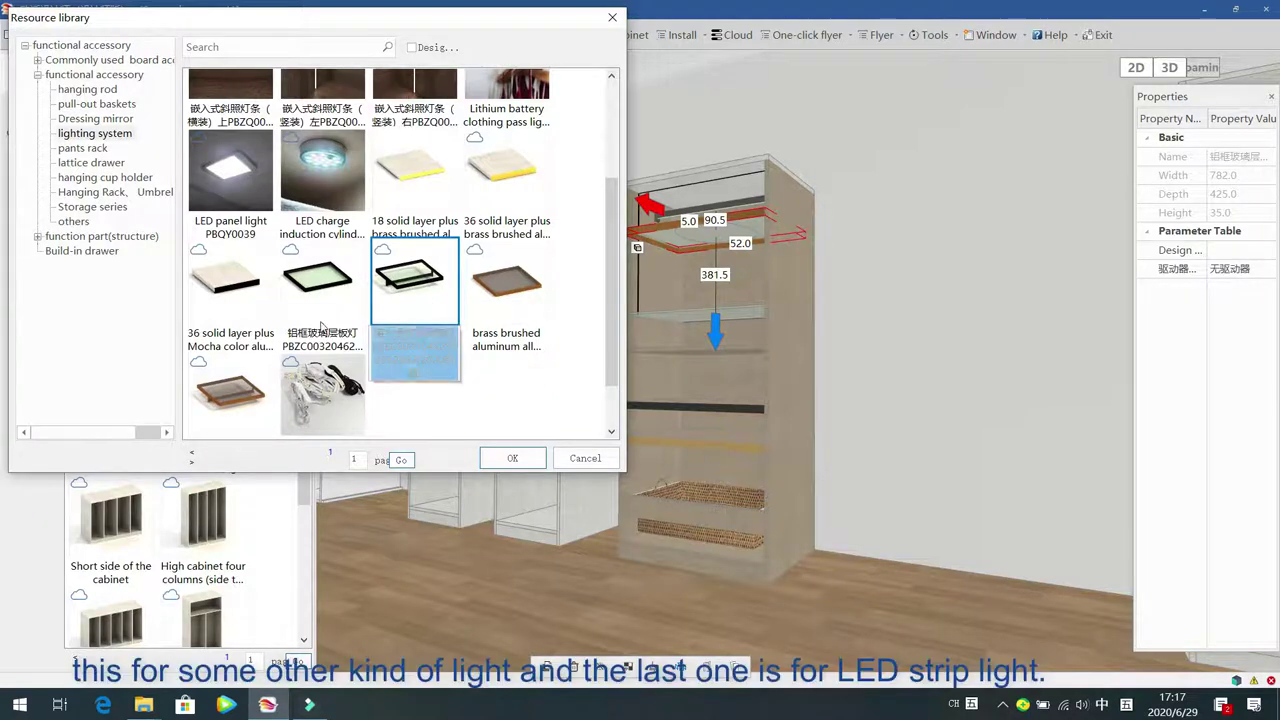
click(241, 397)
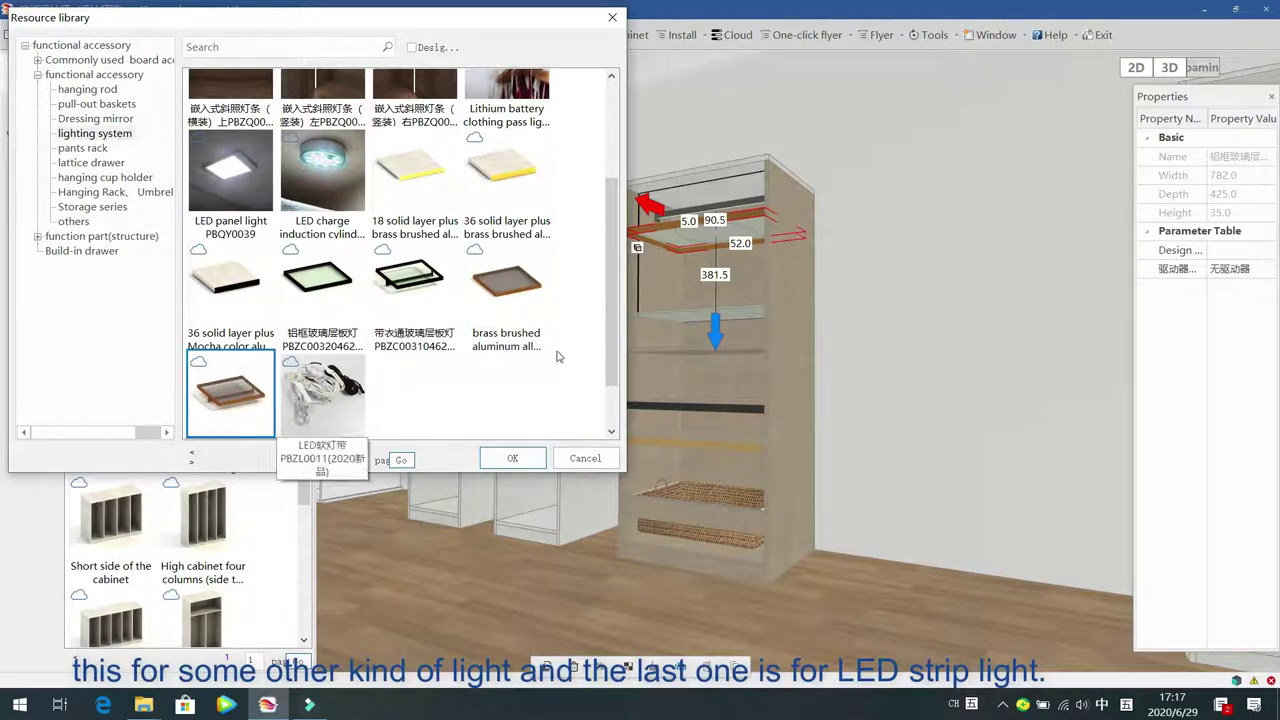
scroll(322, 370, down, 1)
click(322, 338)
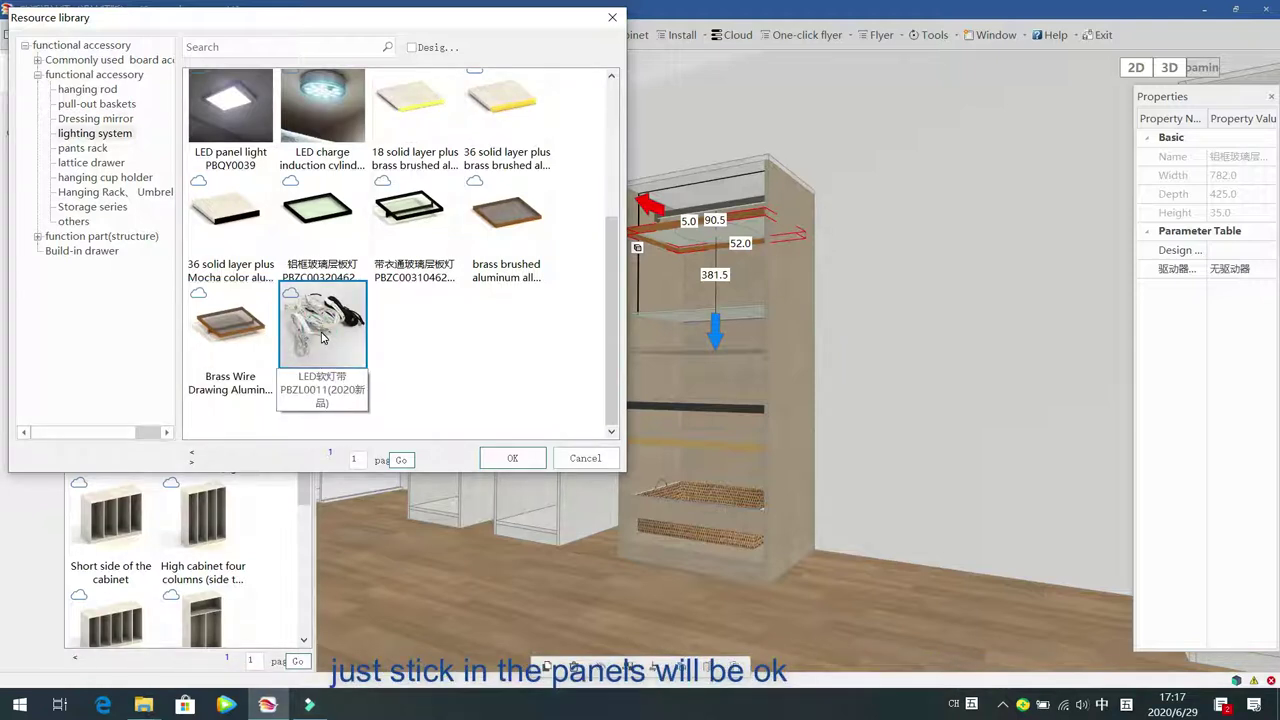
click(322, 338)
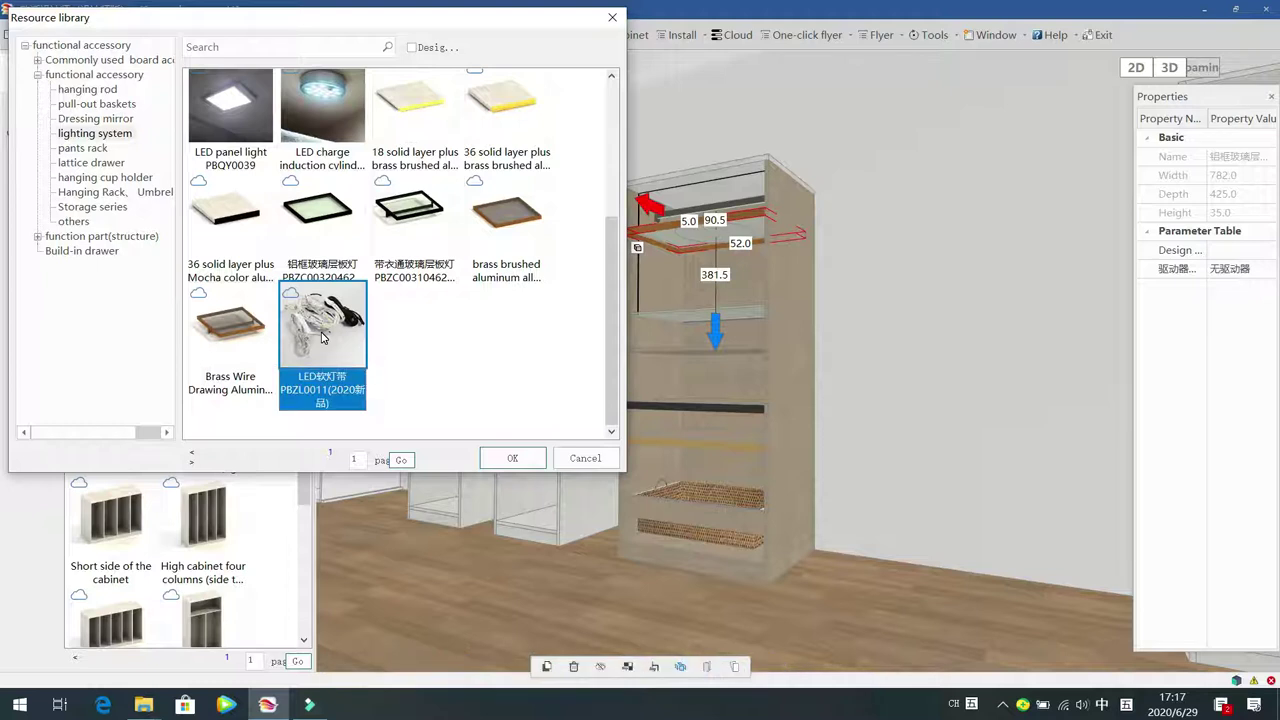
click(333, 232)
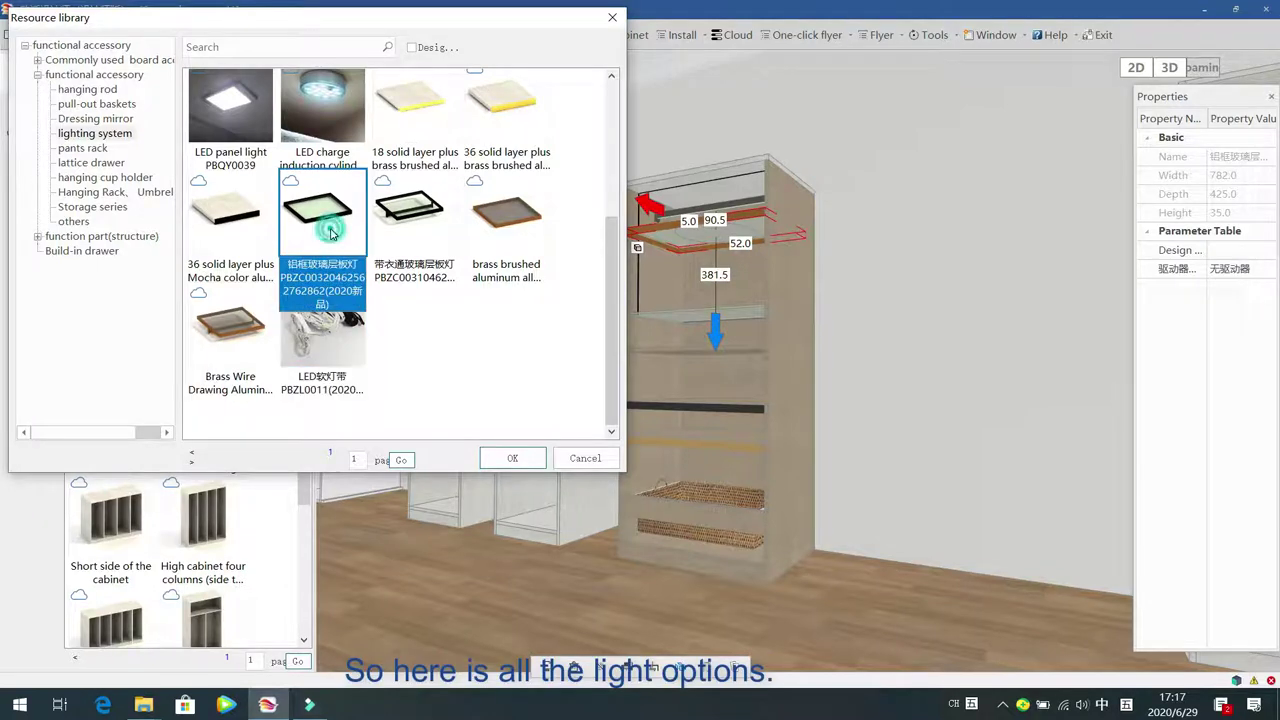
scroll(333, 238, up, 2)
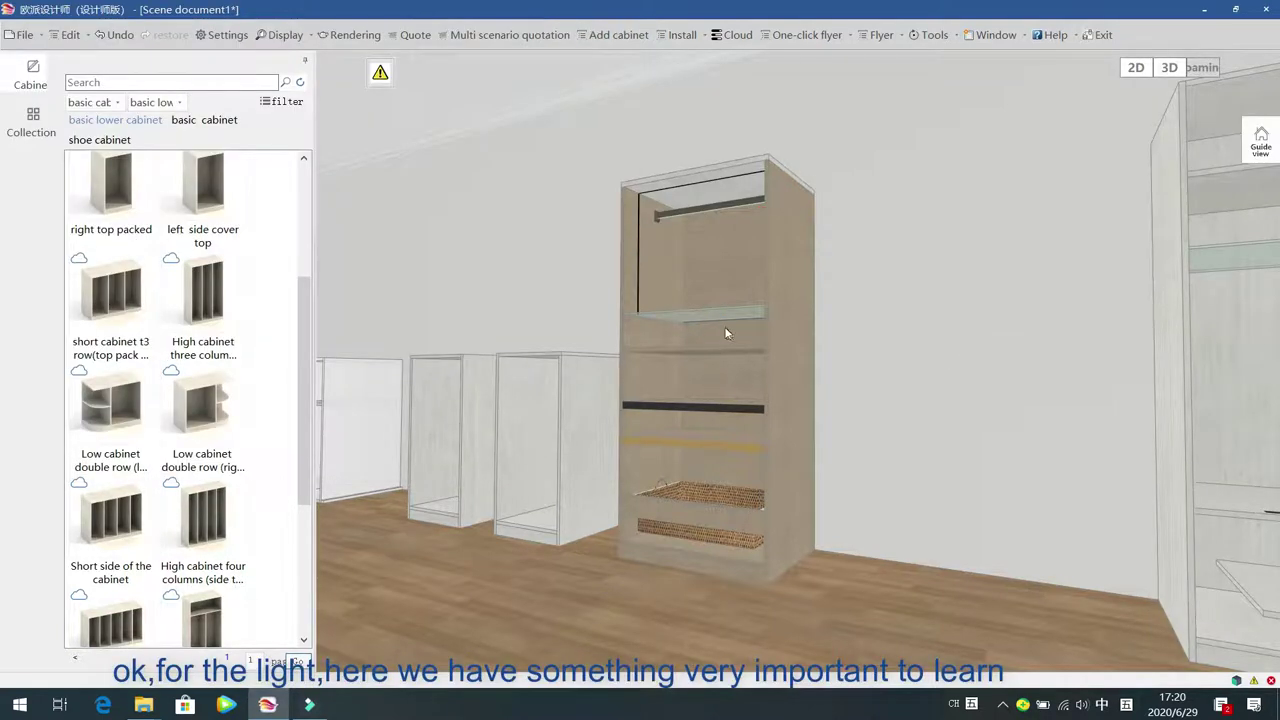
Examine the driver choices (QDQXP) of the wooden cabinet's lamp glass shelf, keeping 无驱动器 selected
click(724, 315)
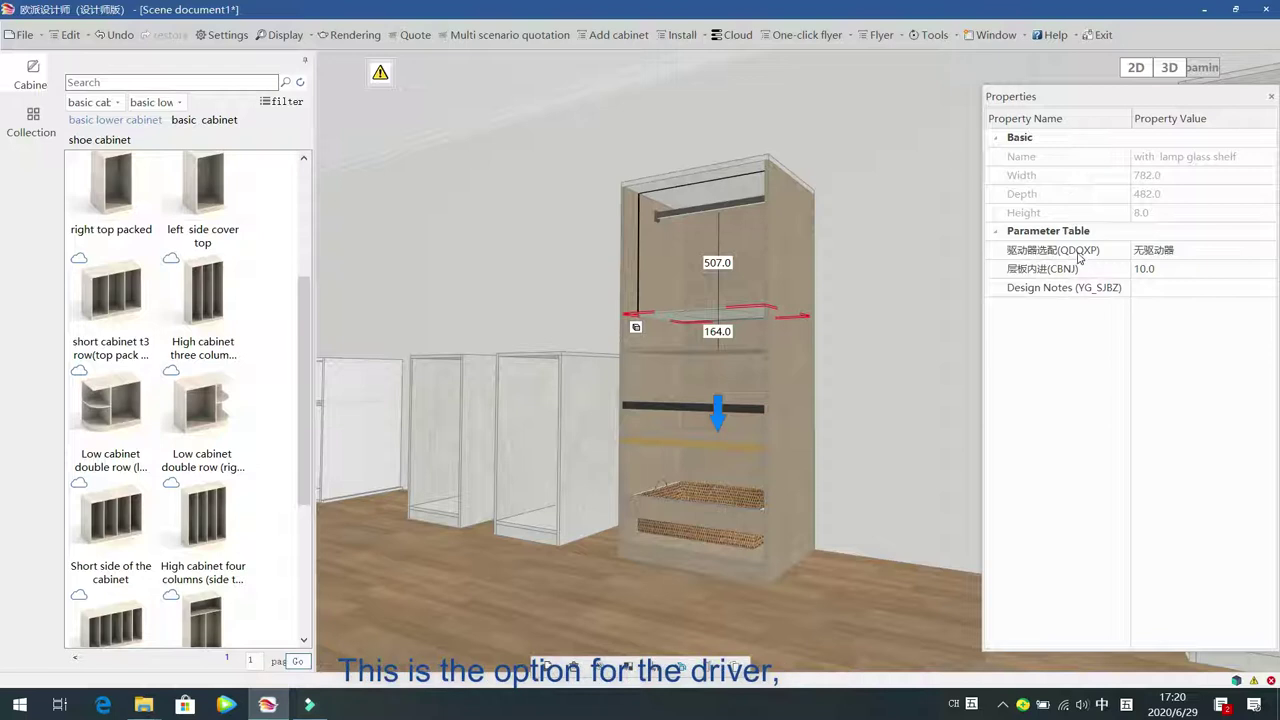
click(1269, 252)
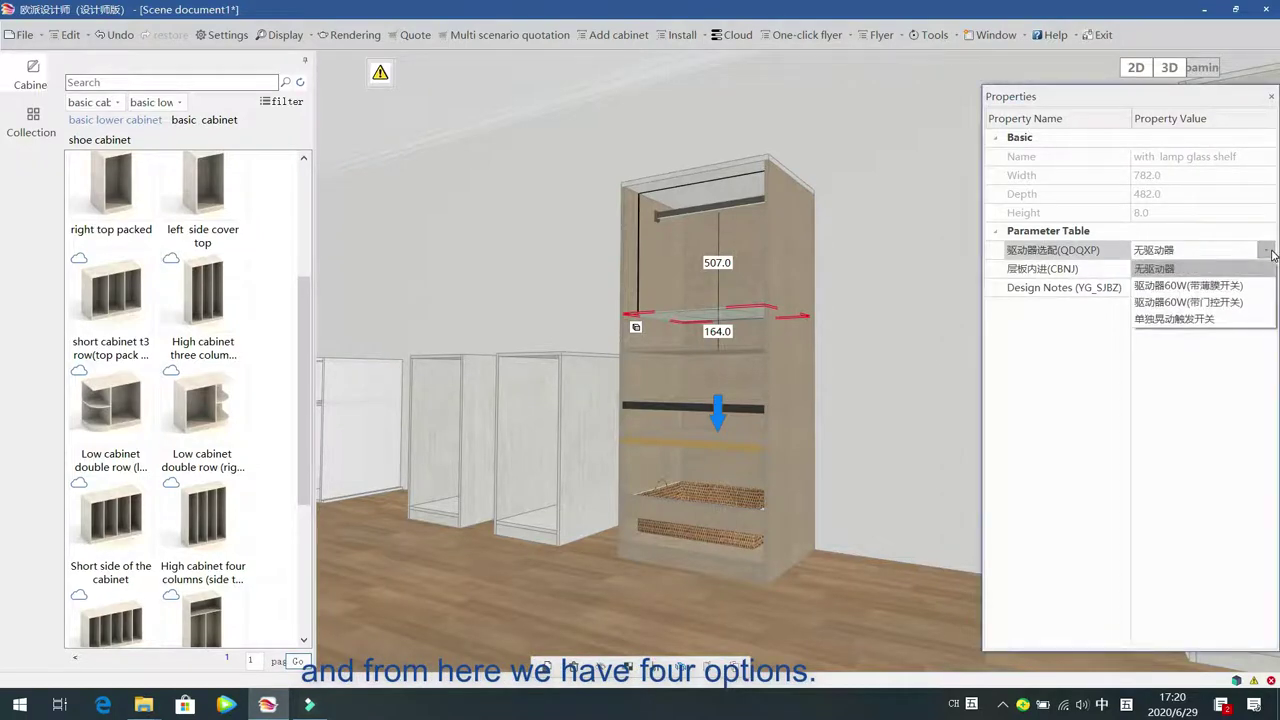
click(1208, 272)
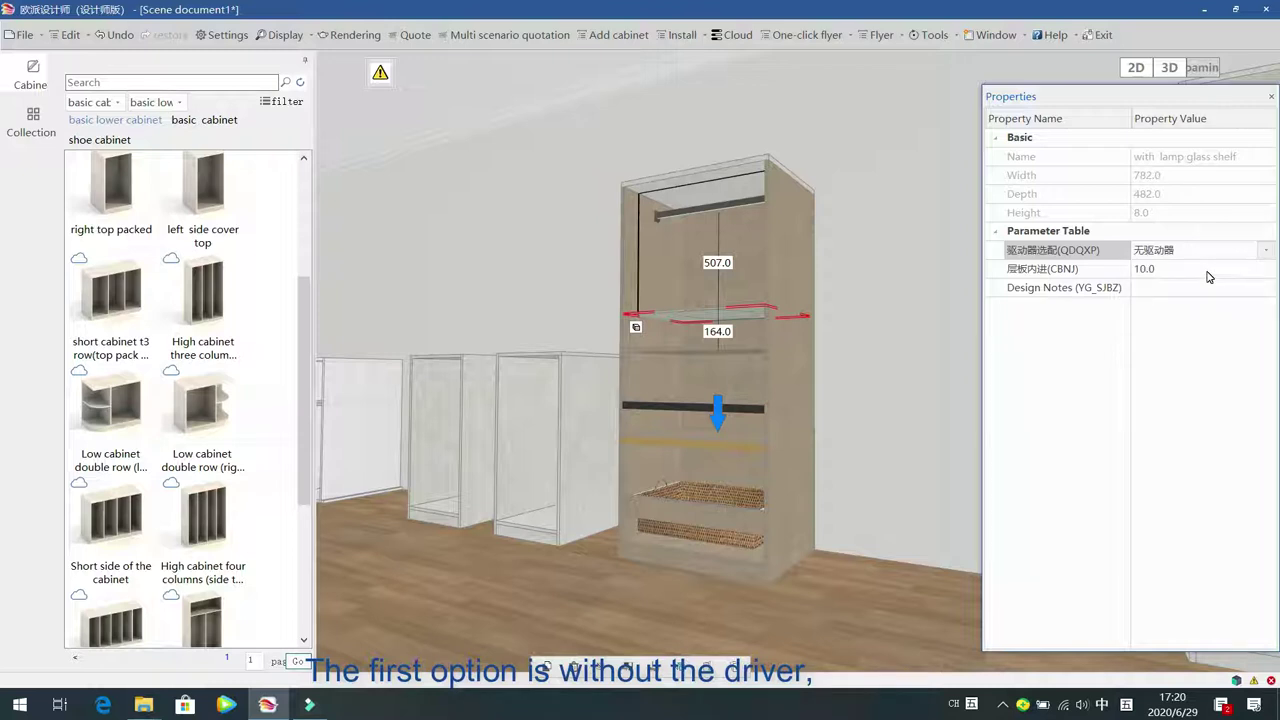
click(1264, 254)
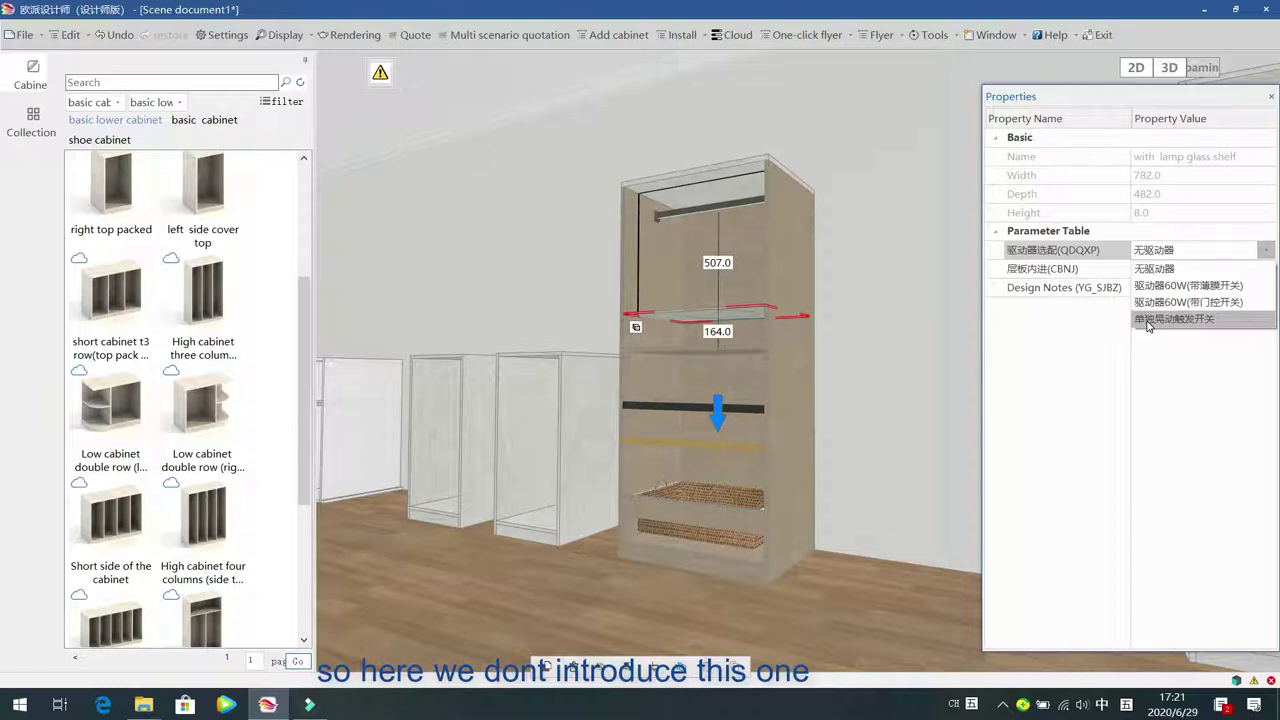
click(1195, 270)
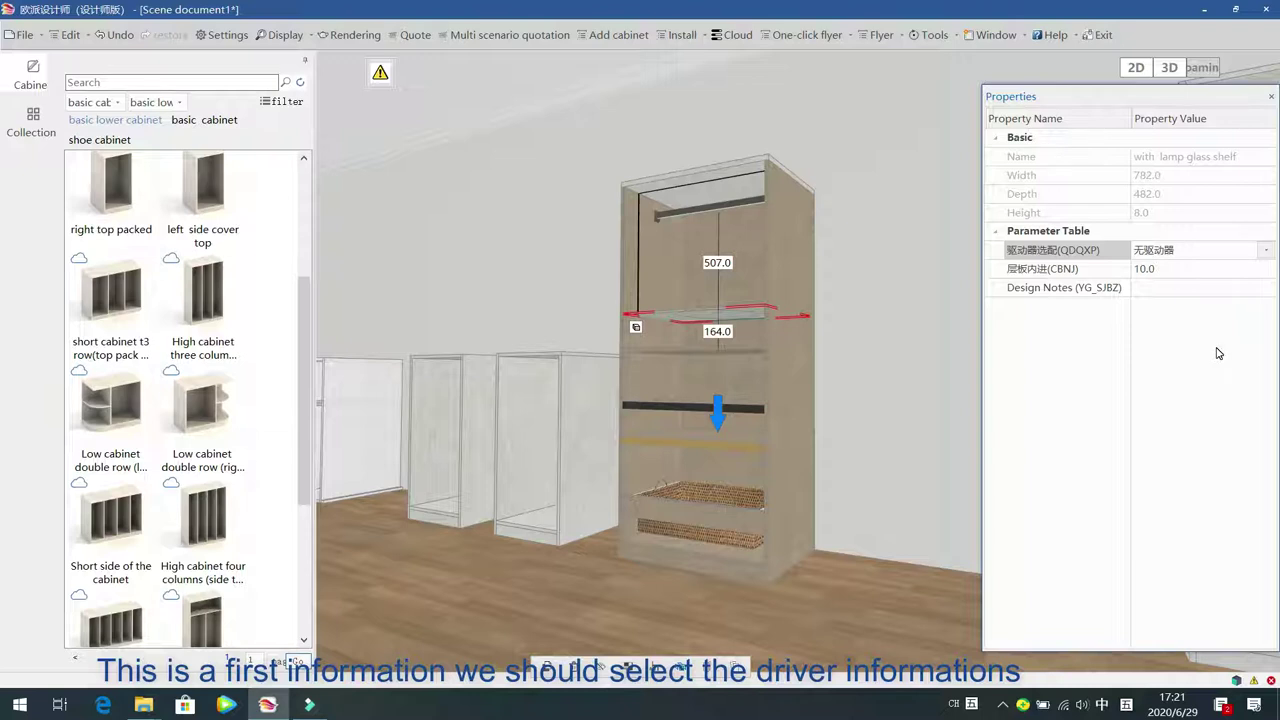
click(1200, 250)
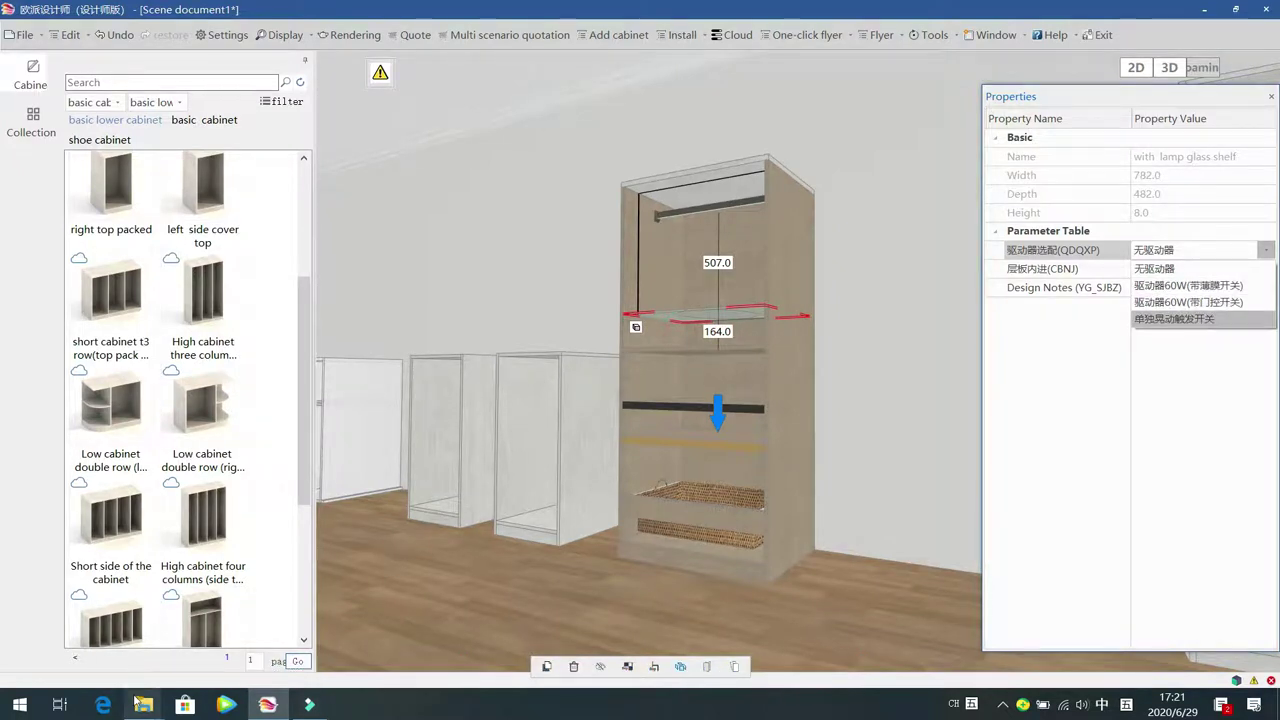
Switch to File Explorer and open the reference picture 60W驱动器和门控开关.png
click(144, 704)
click(130, 626)
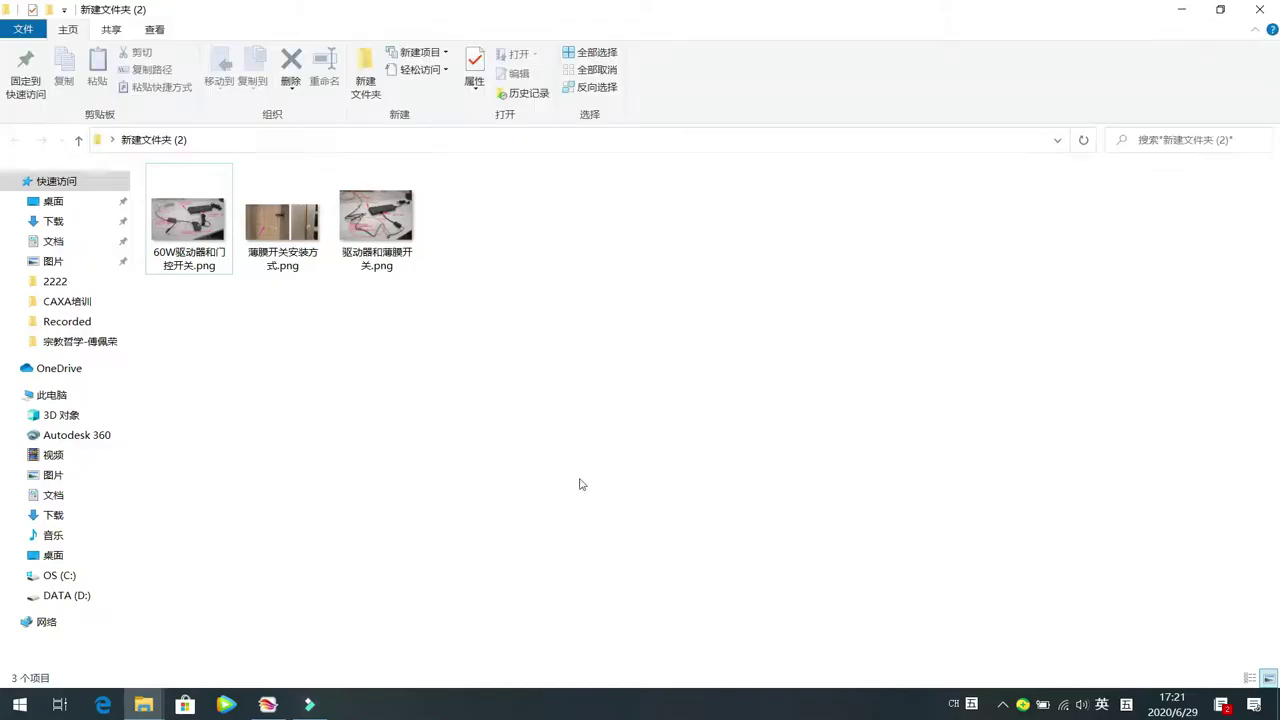
click(218, 239)
double_click(218, 239)
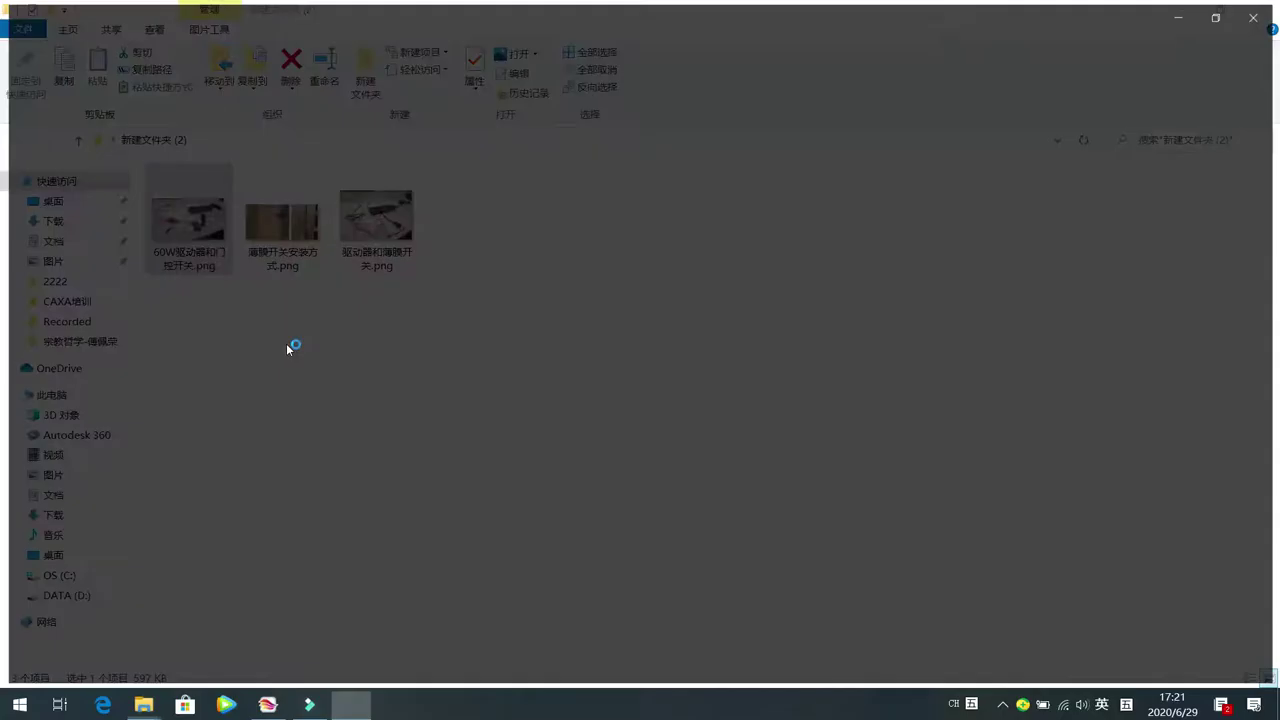
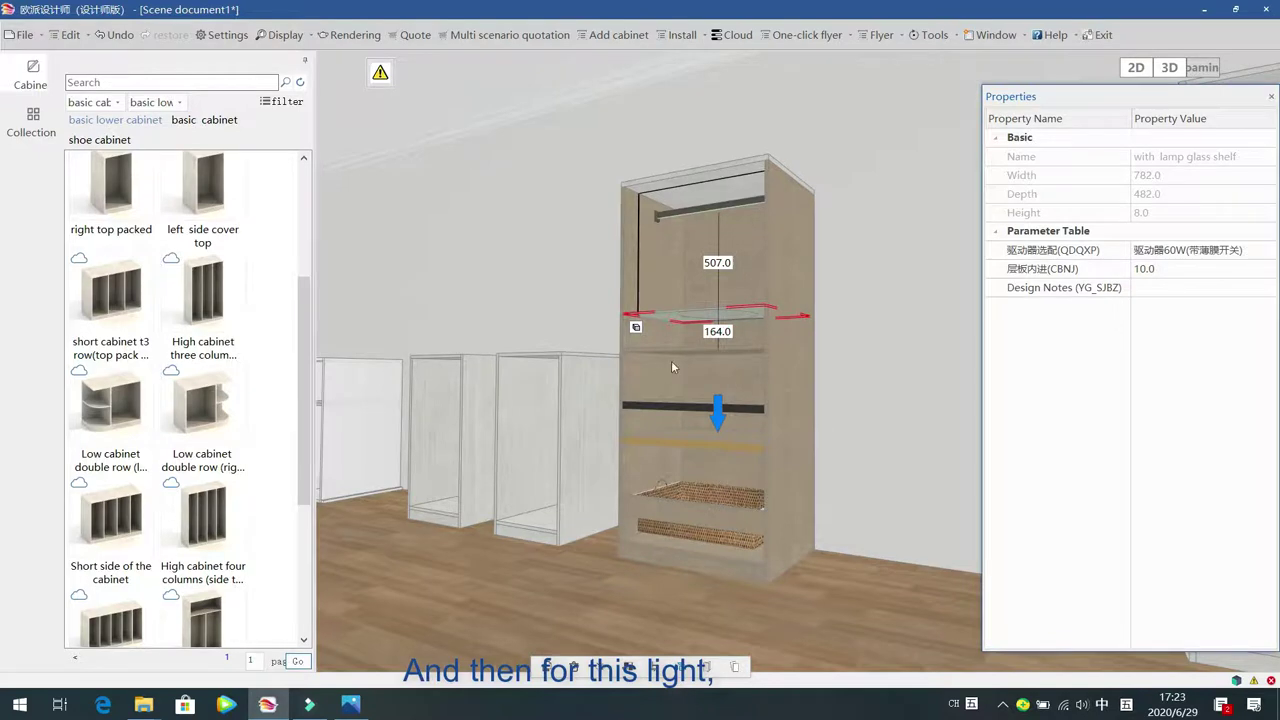
Check the driver property of the brass-edged light shelf and of the lamp glass shelf in the wooden cabinet
click(684, 414)
click(688, 441)
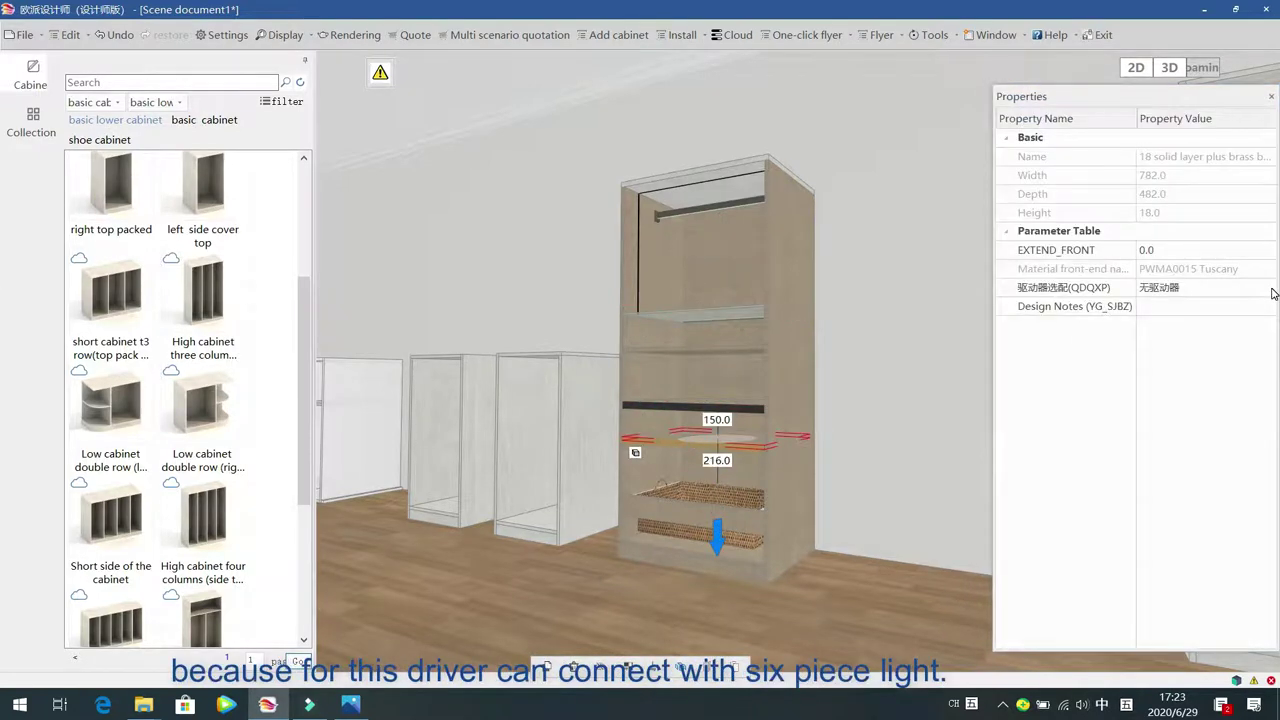
click(727, 317)
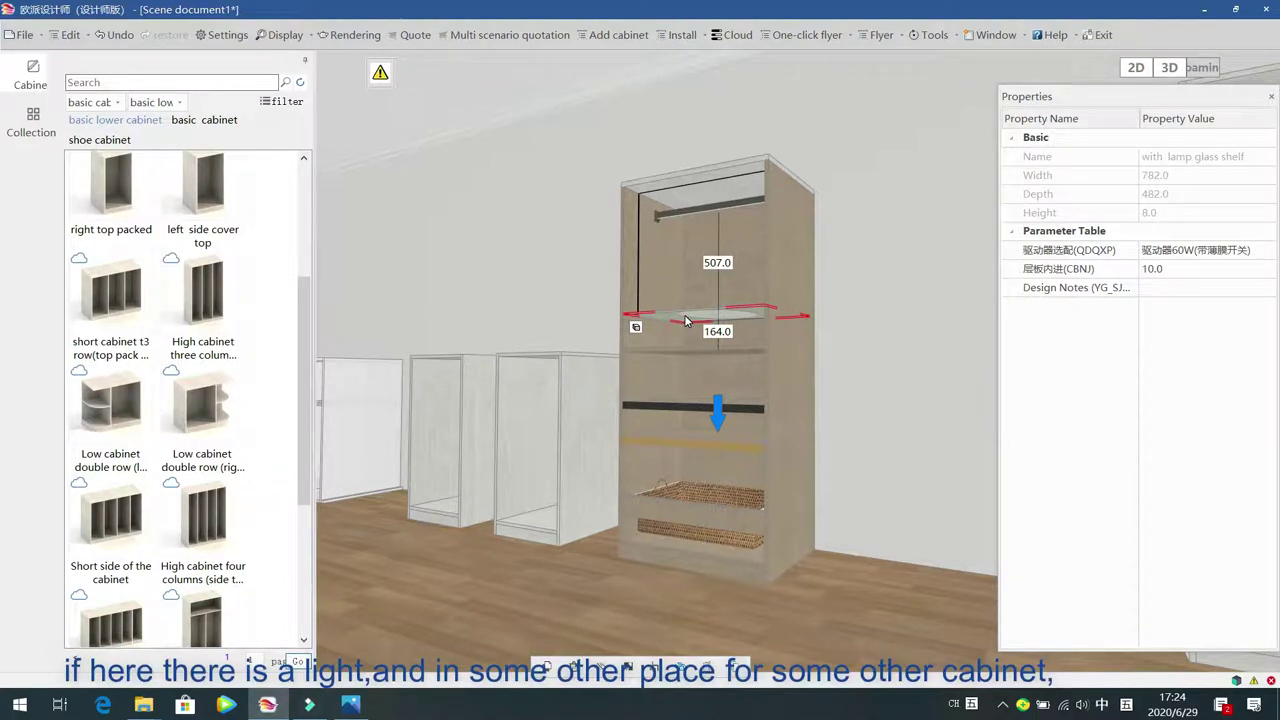
Place the glass shelf light 玻璃层板灯 PBZC0009 in the high double cabinet's right compartment, about 1120 mm above its base, and close the resource library
key(Left)
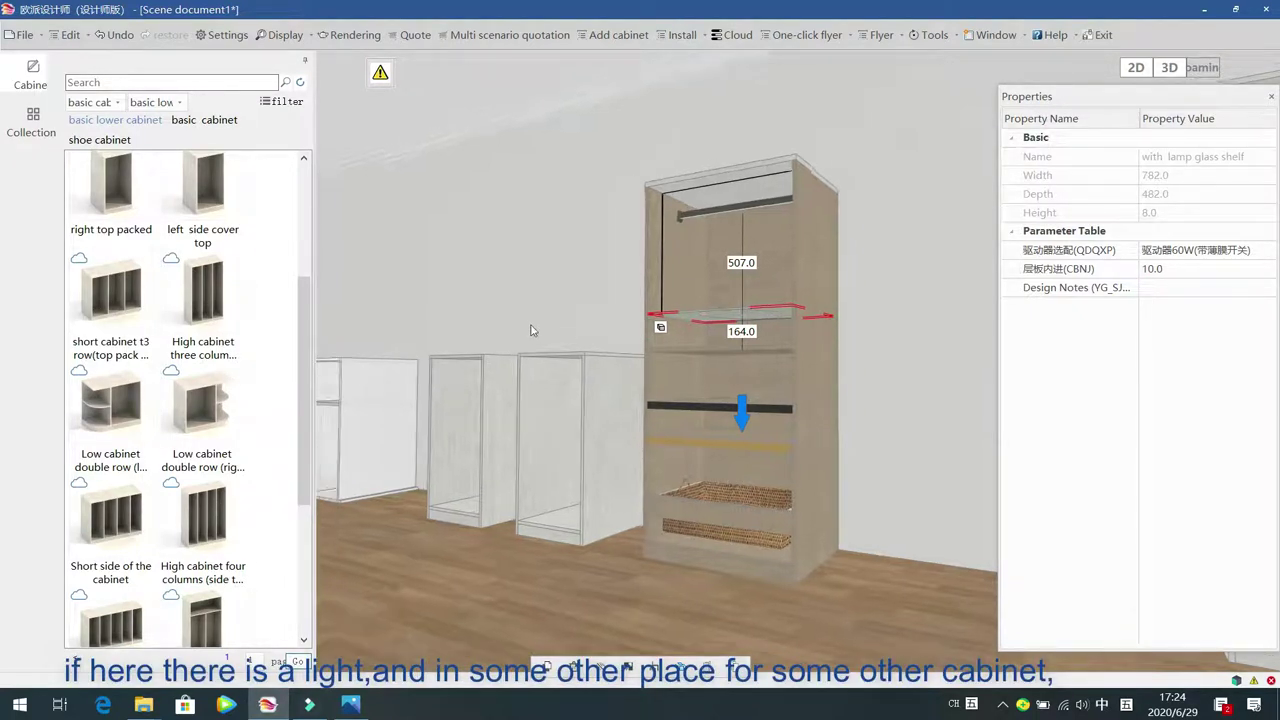
right_drag(502, 294, 1041, 377)
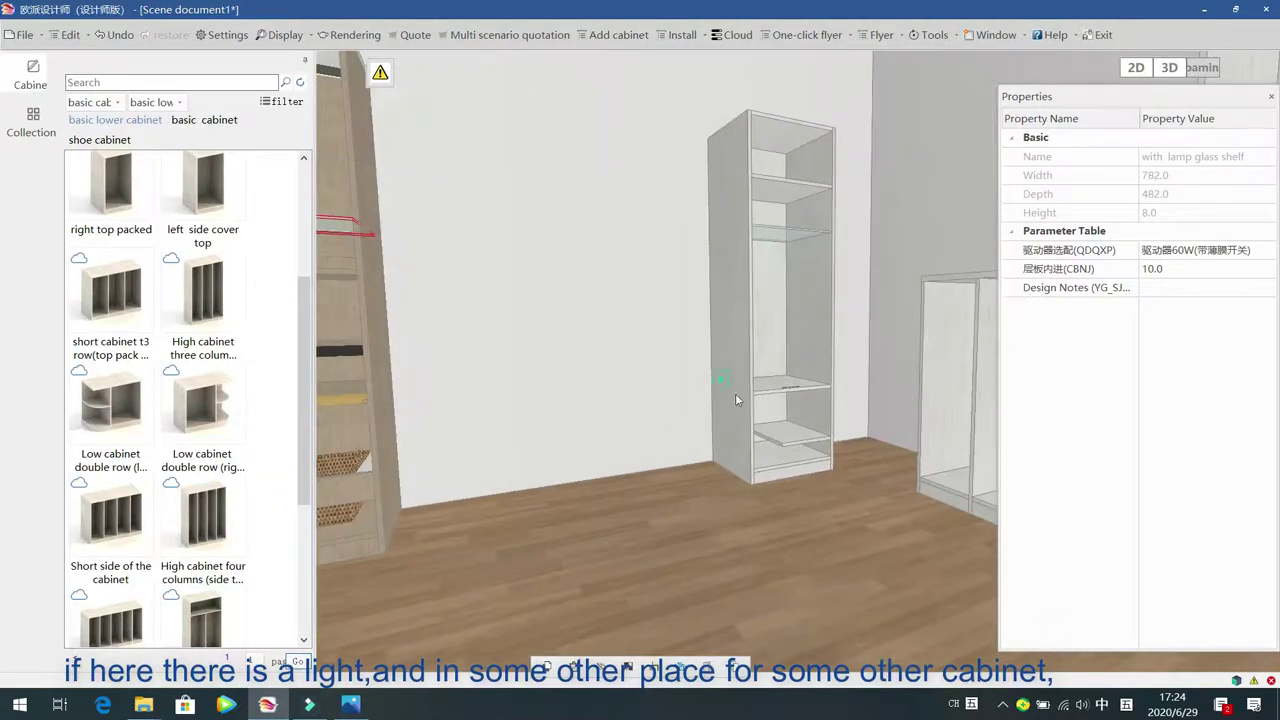
right_drag(735, 395, 1029, 429)
double_click(585, 418)
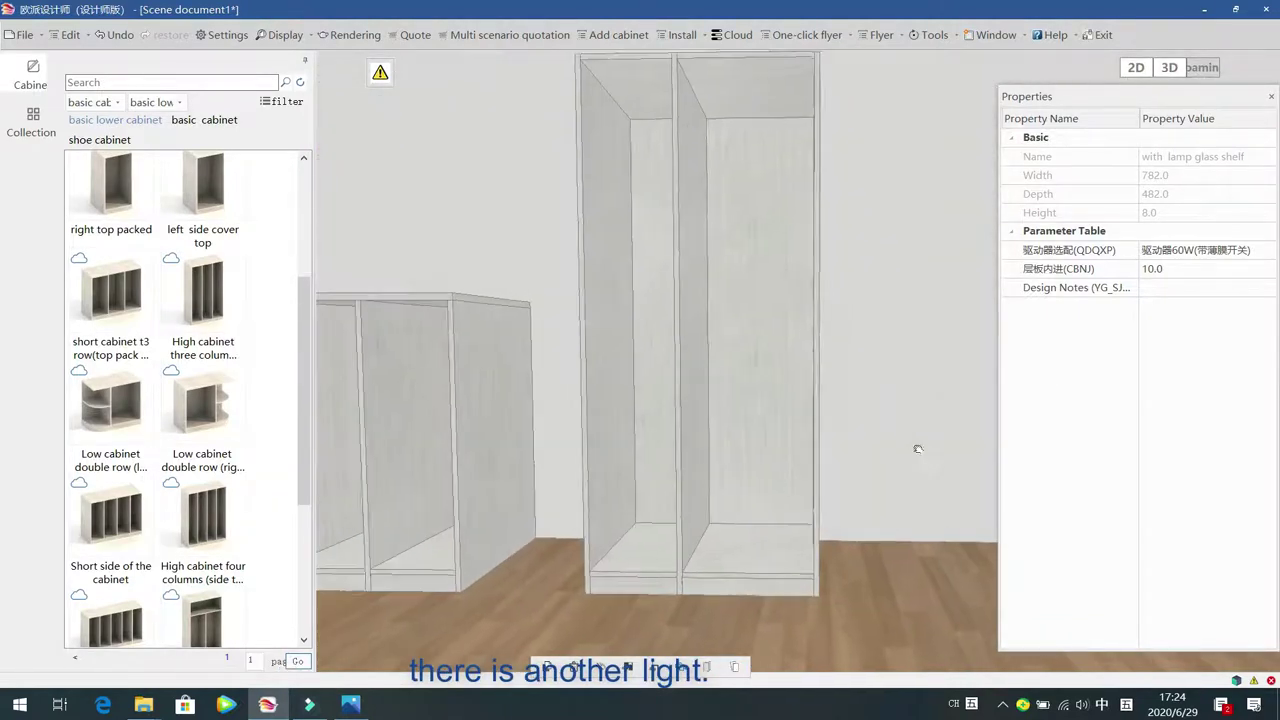
click(728, 313)
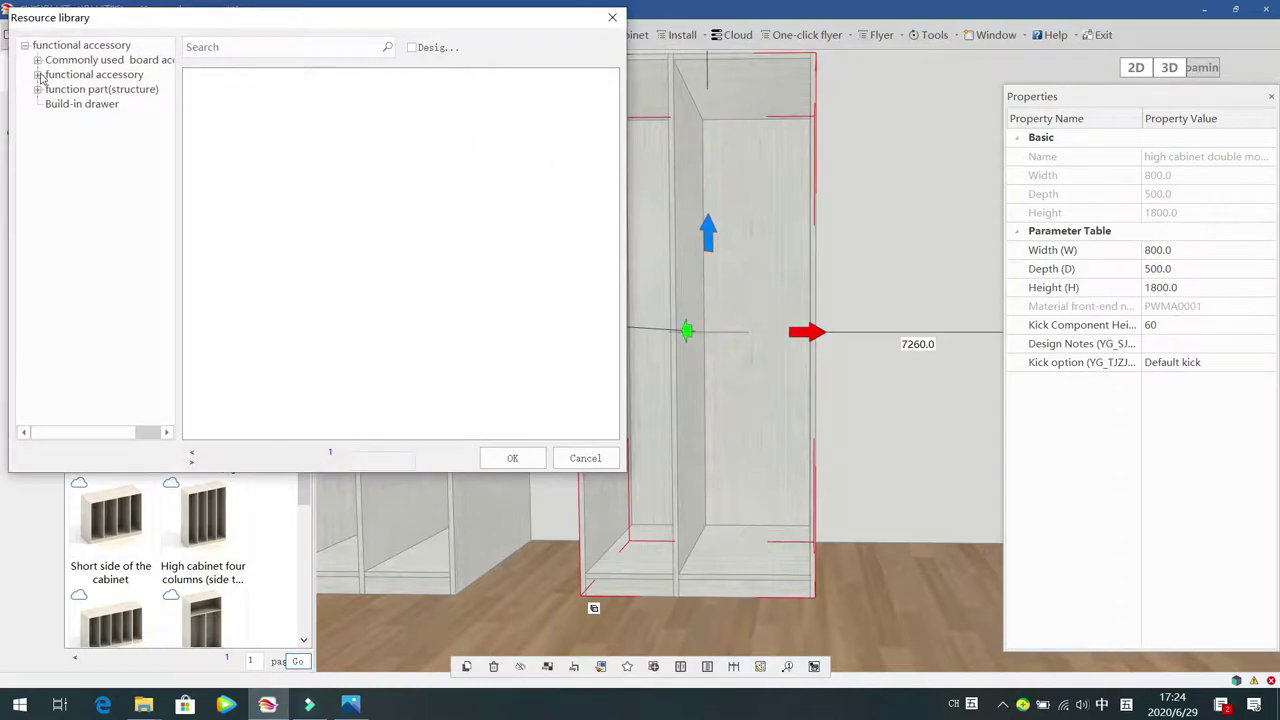
click(38, 75)
click(80, 104)
click(86, 118)
click(90, 133)
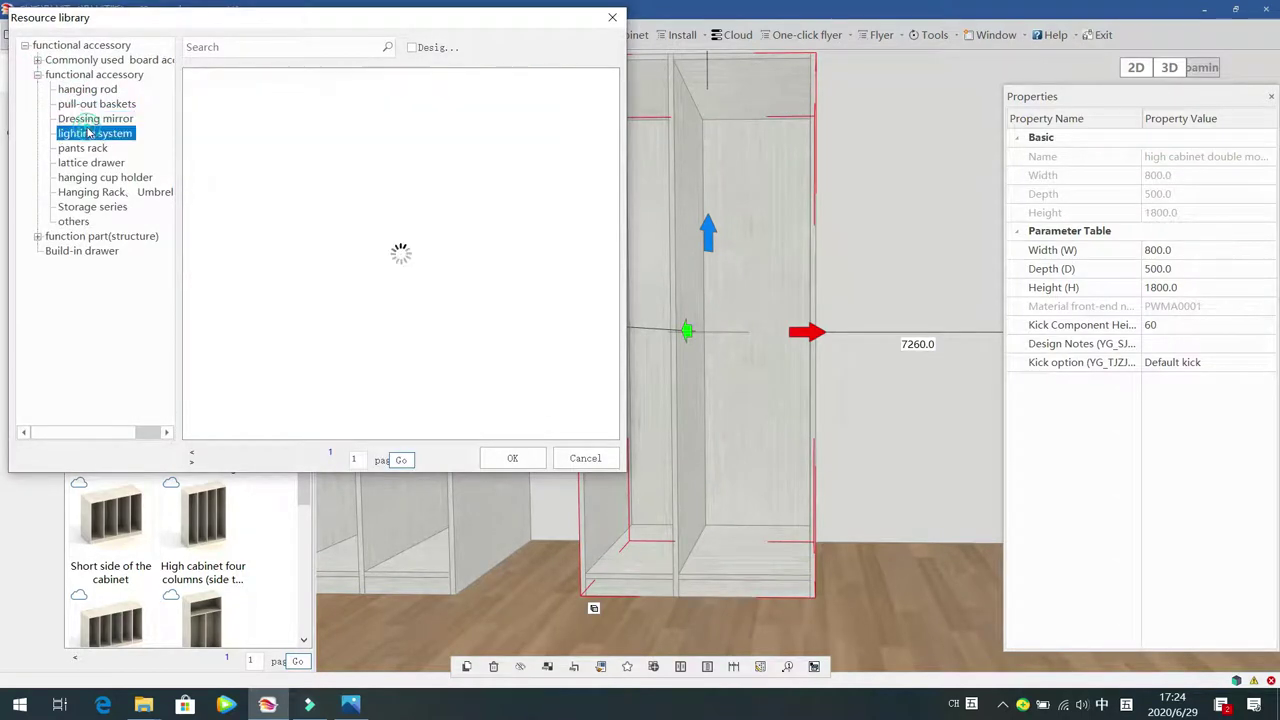
double_click(238, 138)
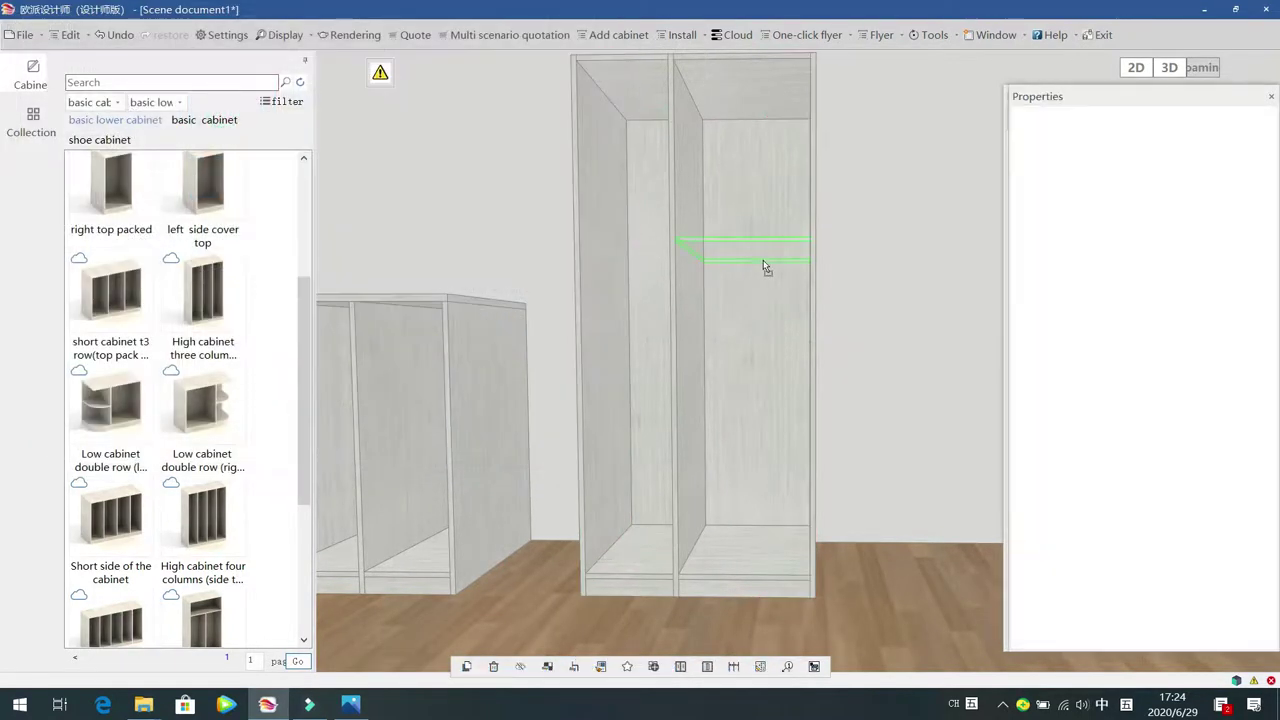
click(760, 262)
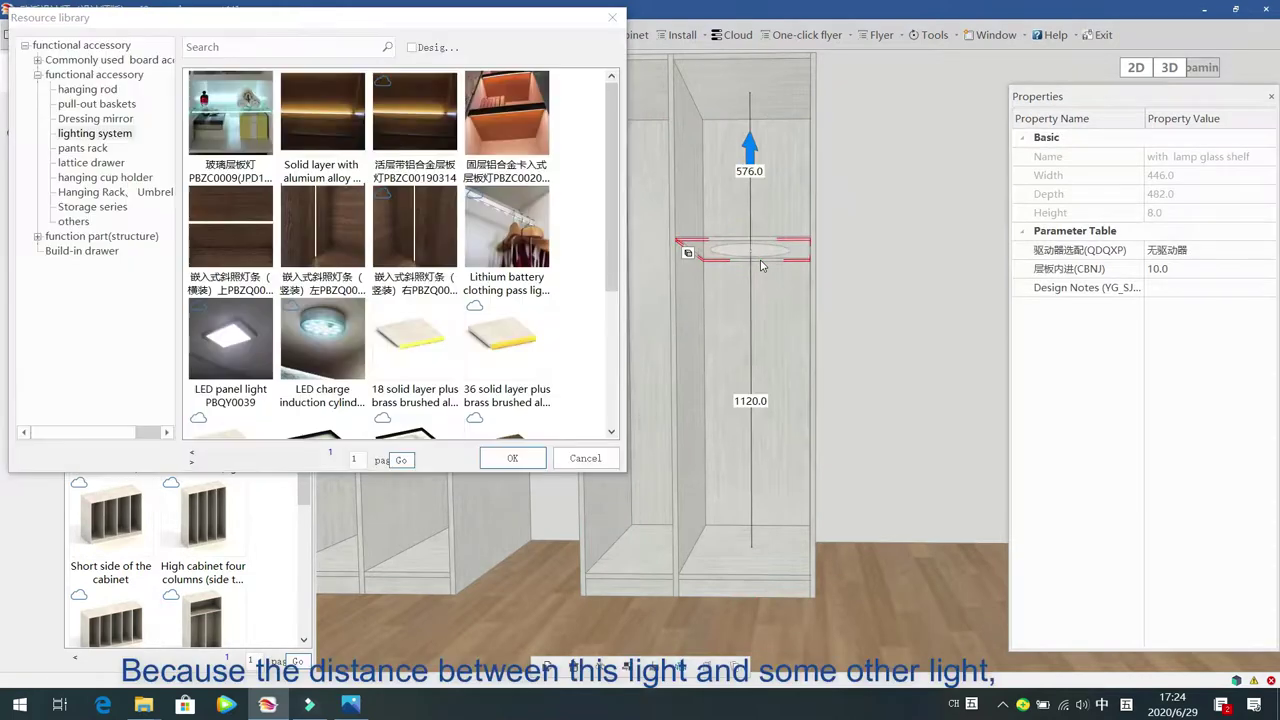
click(588, 457)
Set the driver option (QDQXP) of the double cabinet's lamp glass shelf to 驱动器60W(带薄膜开关)
middle_drag(897, 362, 827, 323)
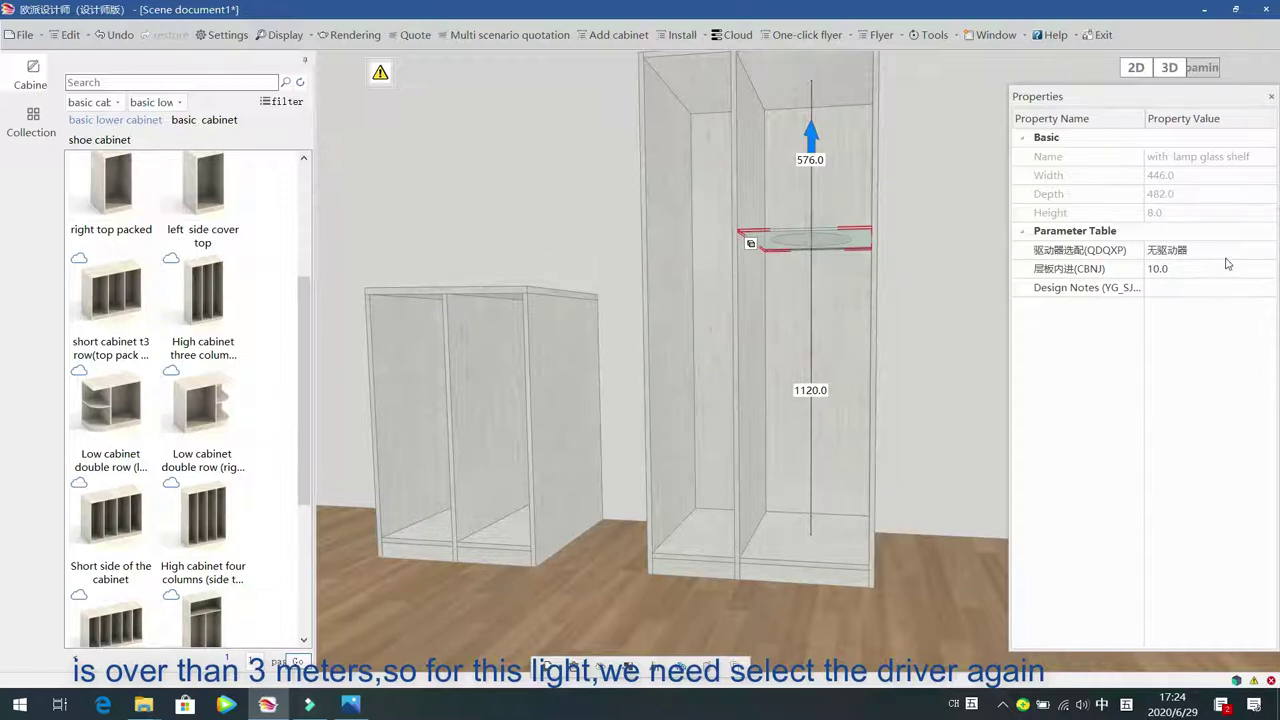
click(1265, 251)
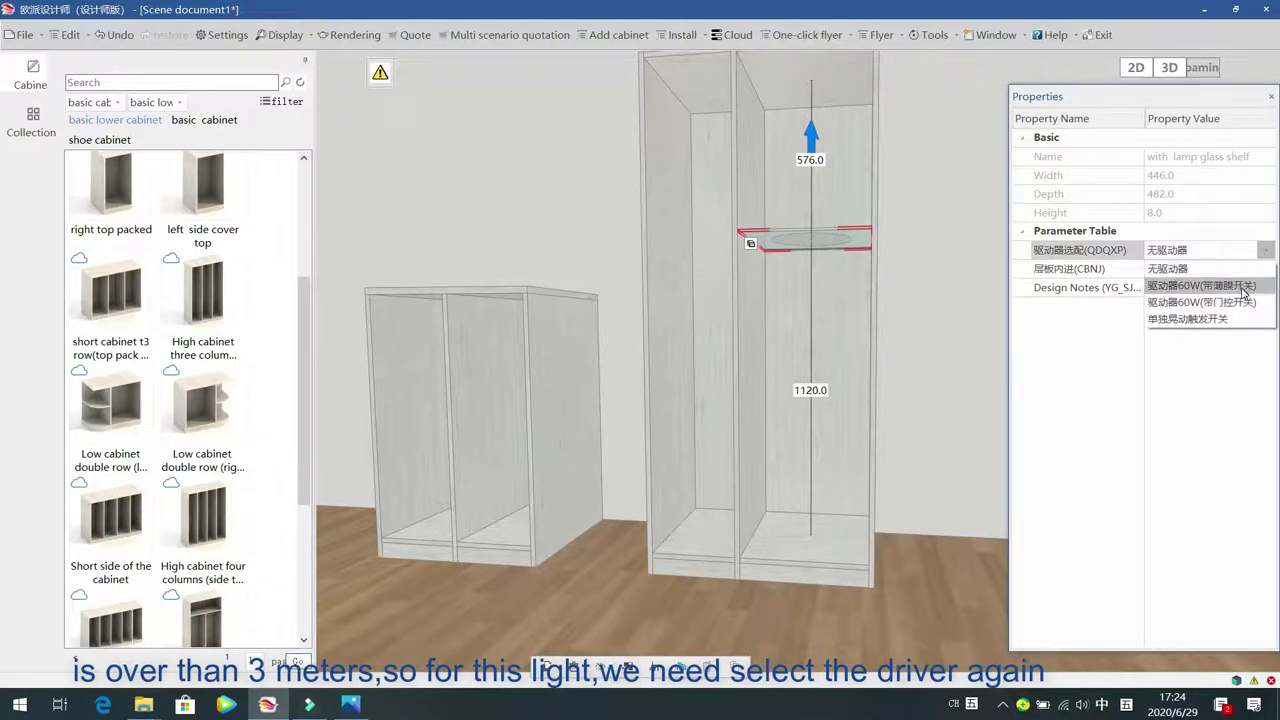
click(1201, 286)
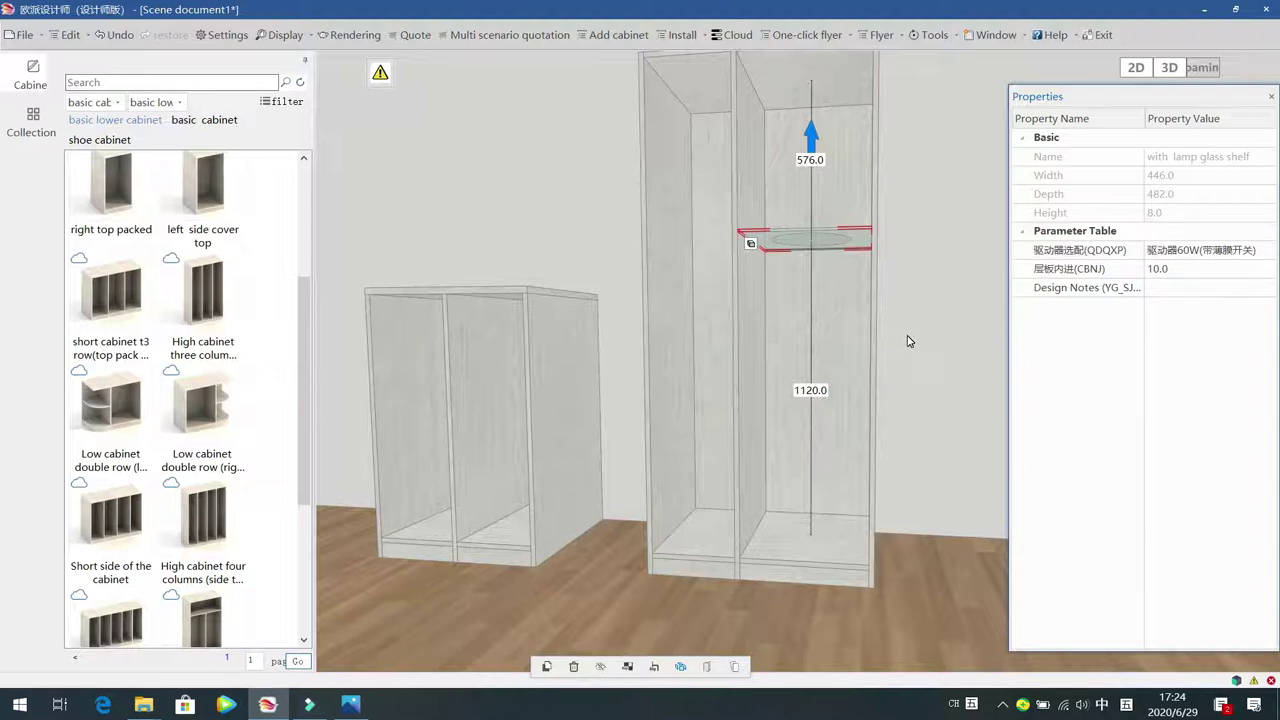
Place the Solid Wood Trousers Frame PBOK00010360 in the high double cabinet's right compartment, about 685 mm above its base
click(928, 332)
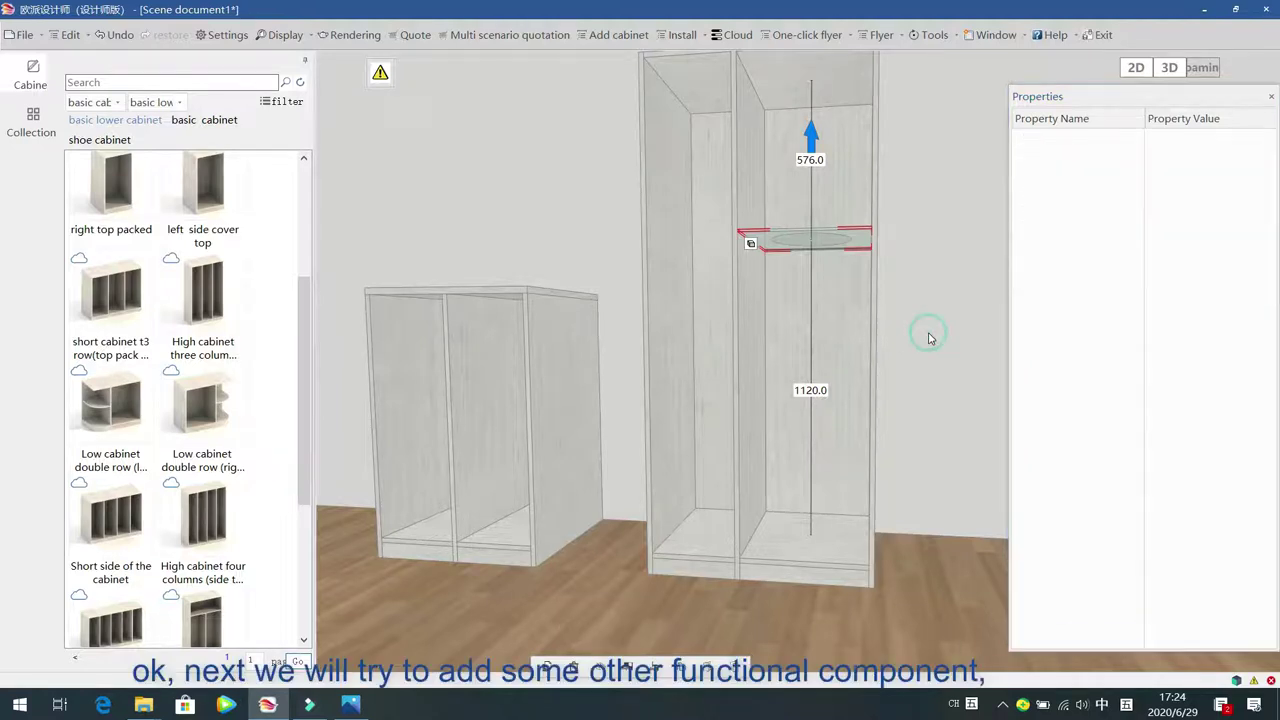
drag(938, 326, 890, 338)
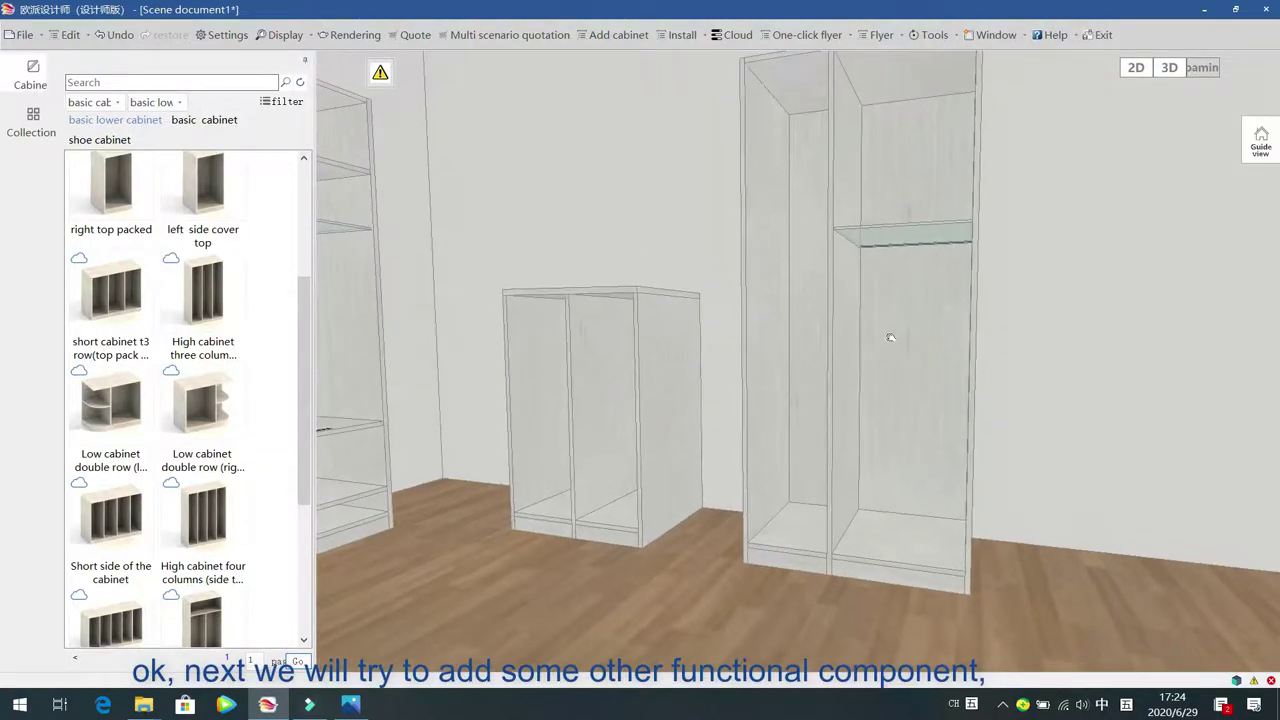
double_click(885, 329)
double_click(863, 322)
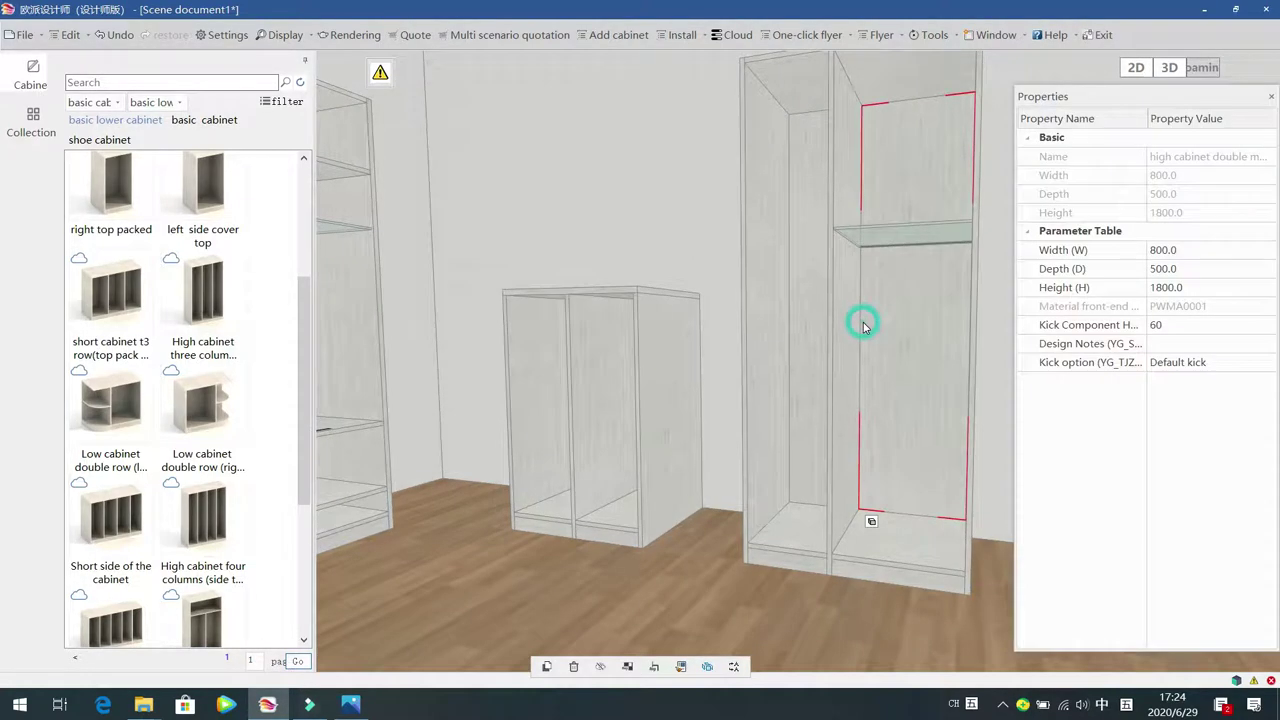
key(g)
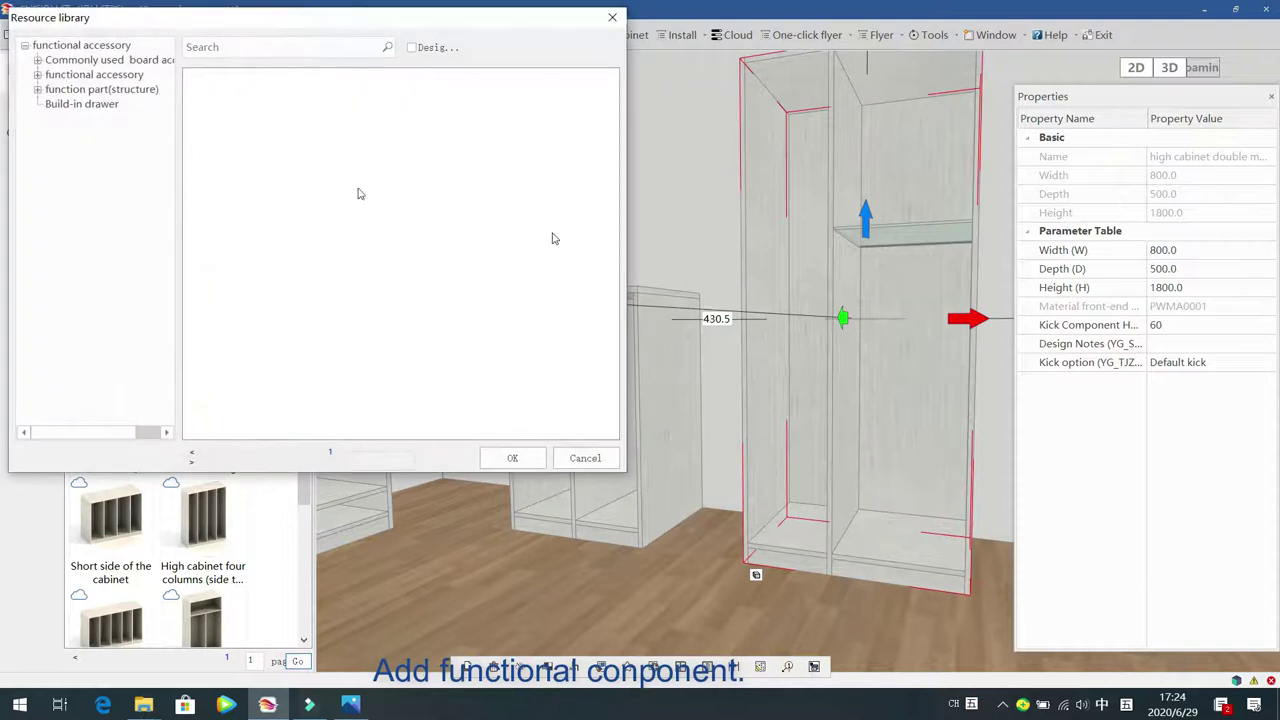
click(37, 75)
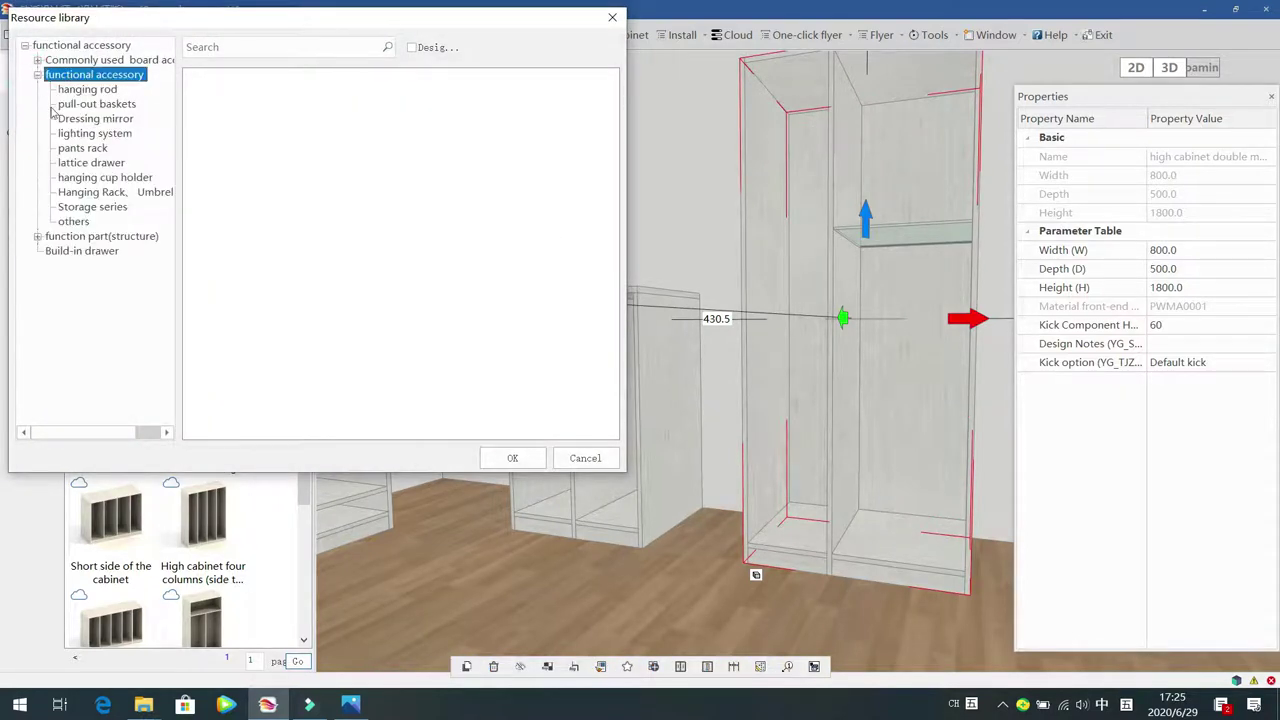
click(98, 148)
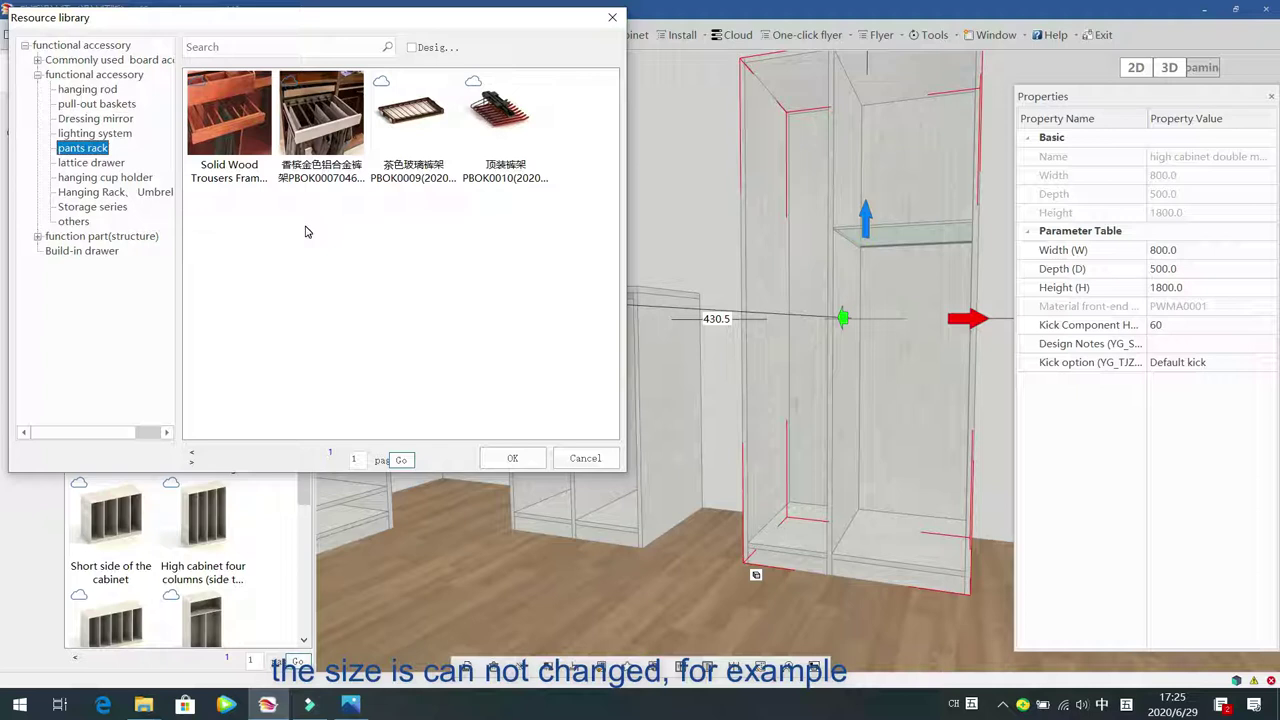
click(243, 138)
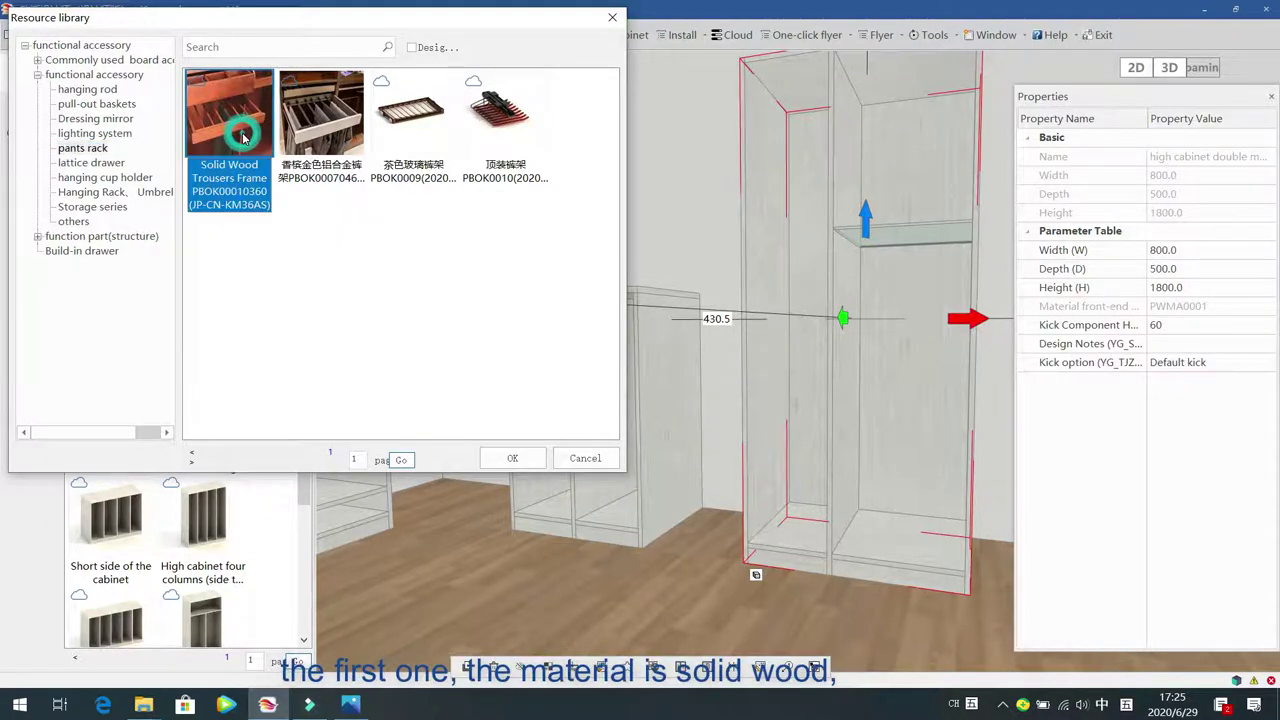
drag(243, 138, 894, 355)
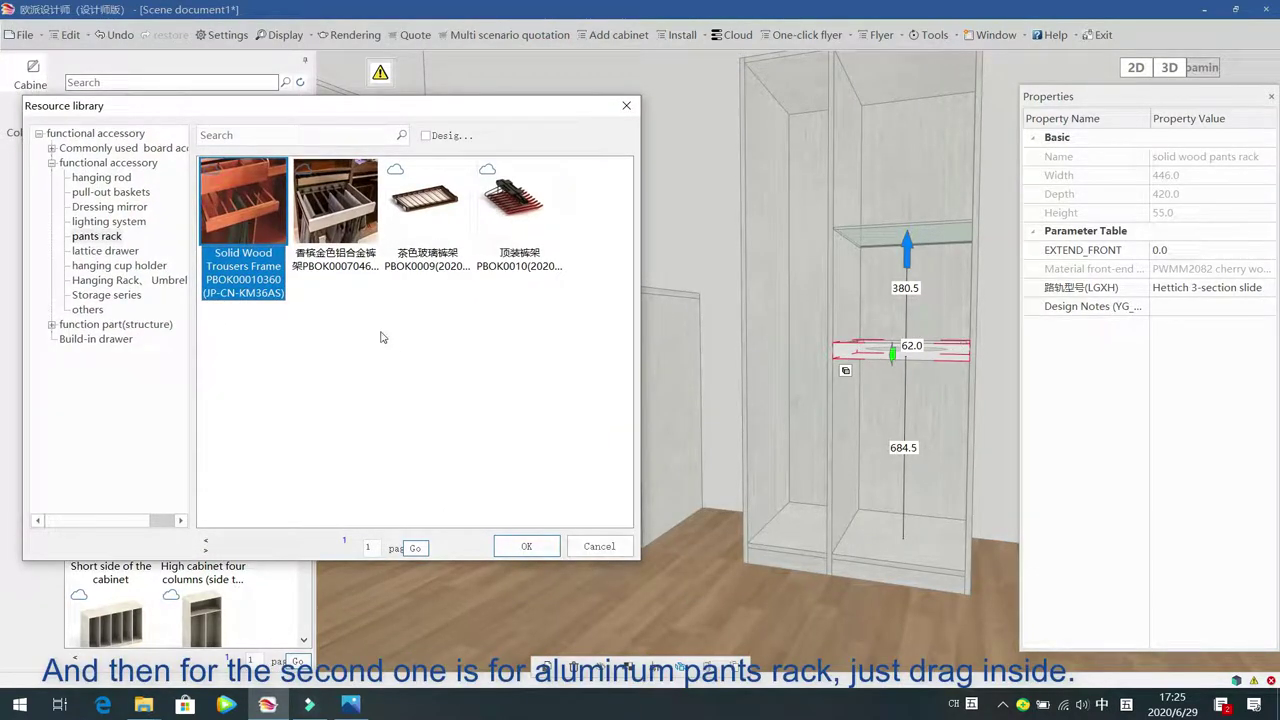
Place the champagne aluminum alloy pants rack 香槟金色铝合金裤架 about 236 mm above the solid wood rack, below the glass shelf, and close the resource library
click(326, 210)
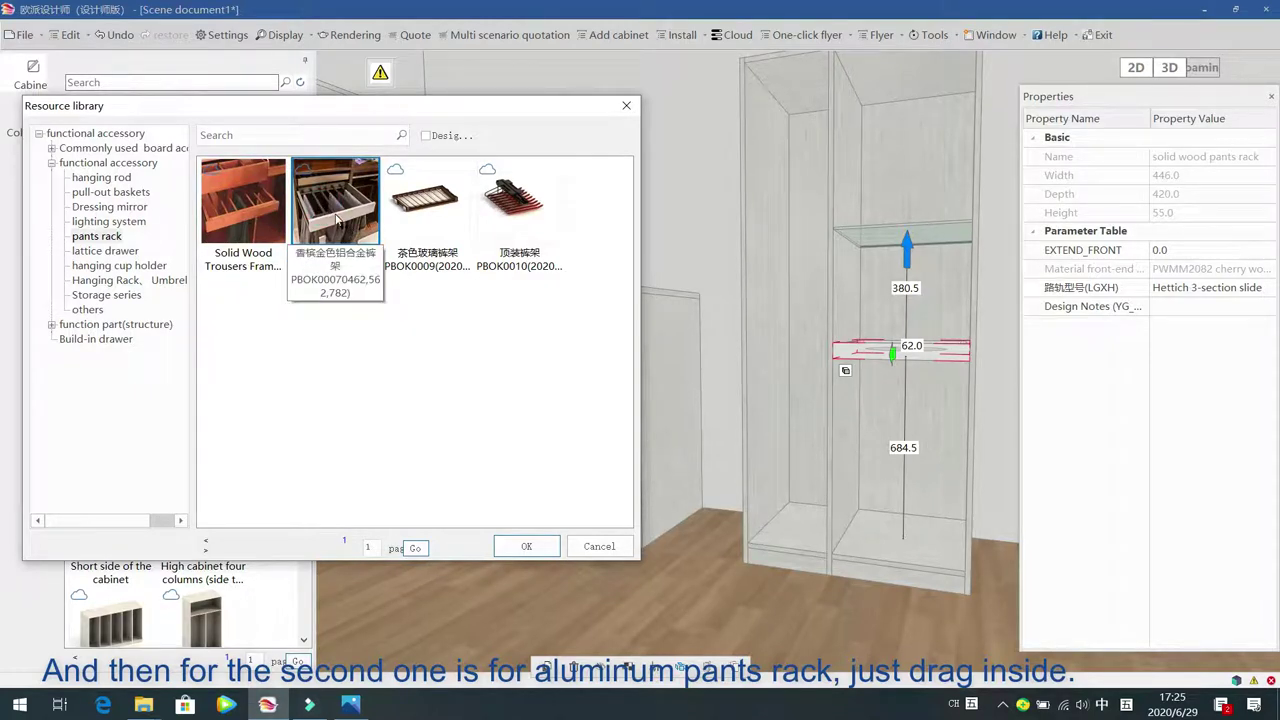
double_click(338, 220)
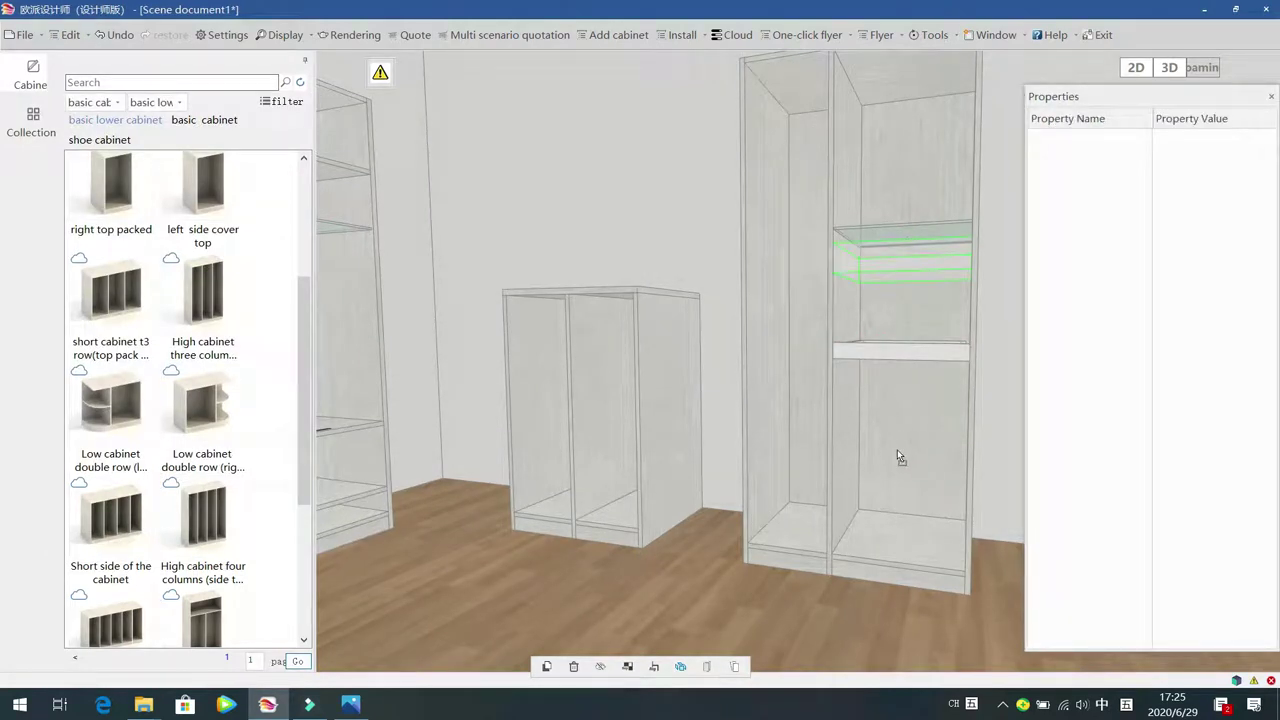
double_click(879, 288)
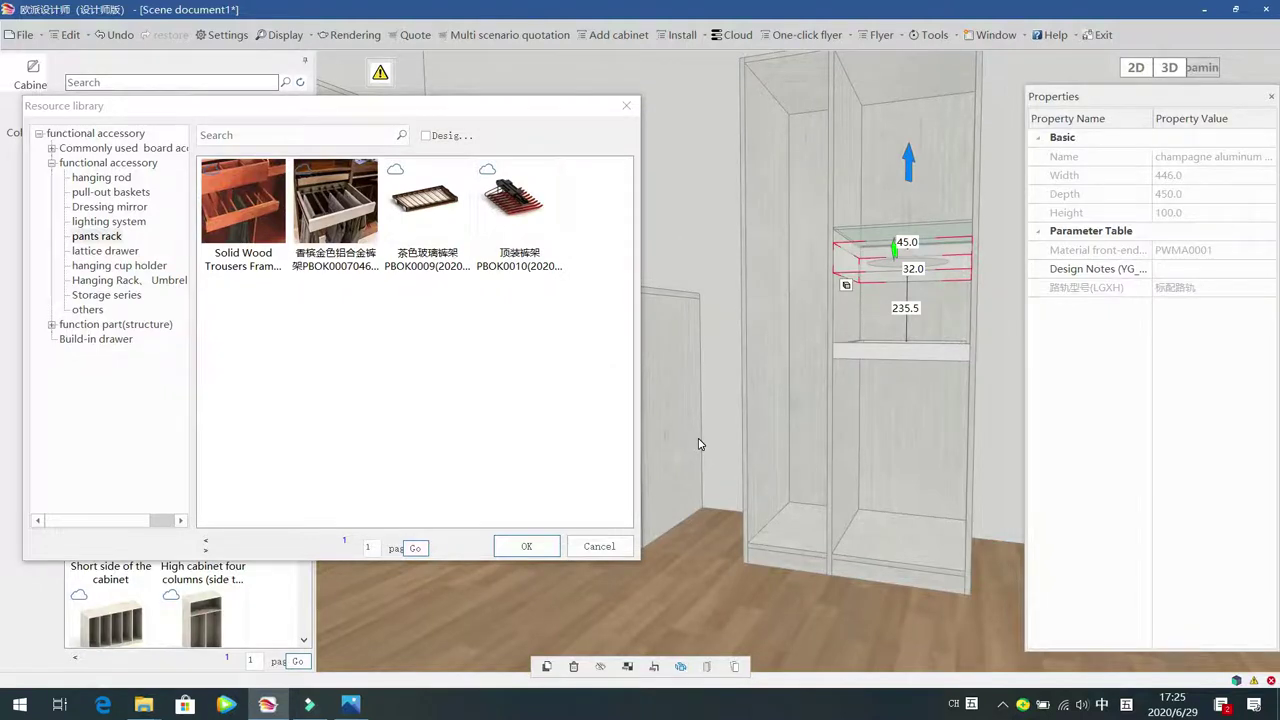
click(612, 546)
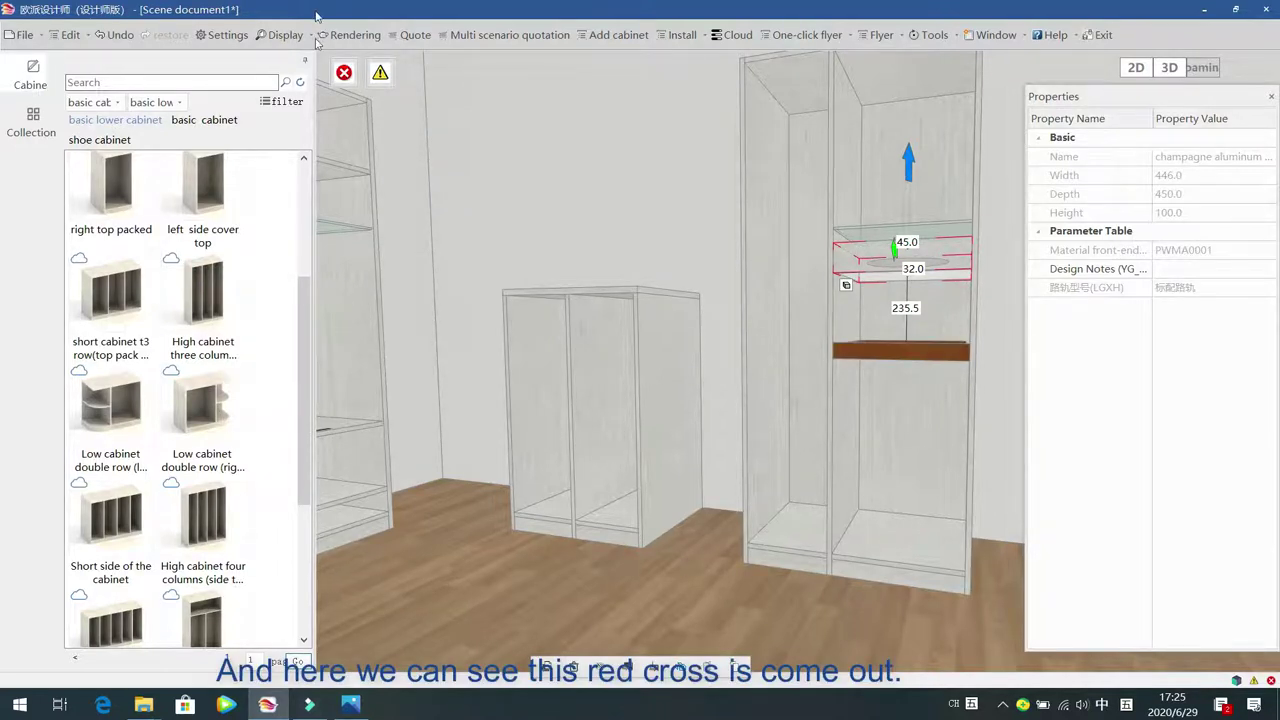
Check the process inspection error for the champagne aluminum alloy pants rack and delete that rack from the cabinet
click(344, 76)
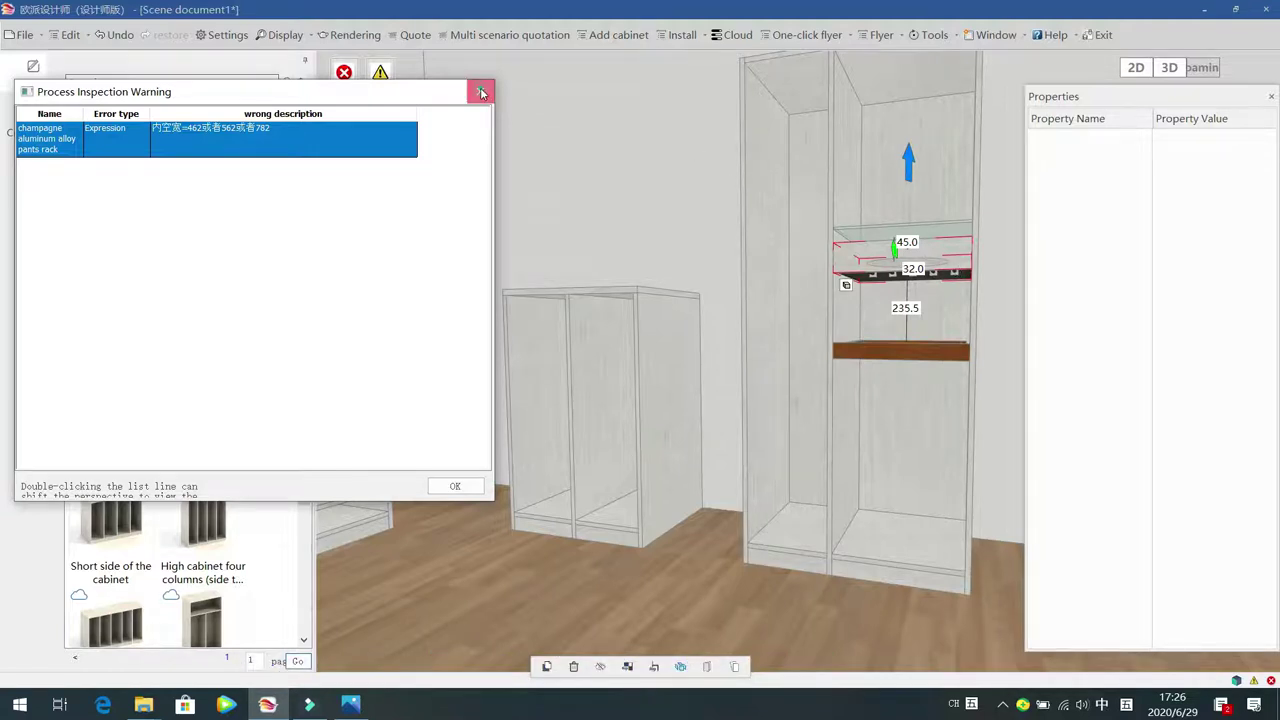
key(Escape)
key(Escape)
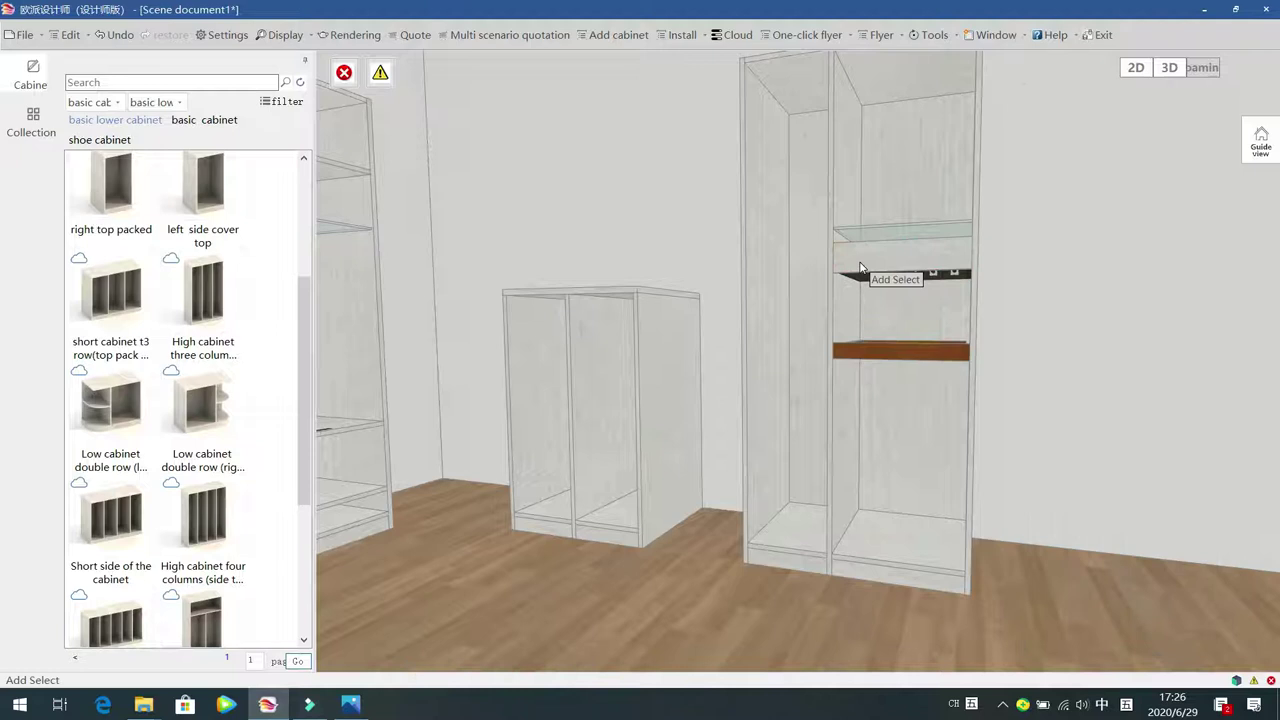
click(860, 266)
click(866, 270)
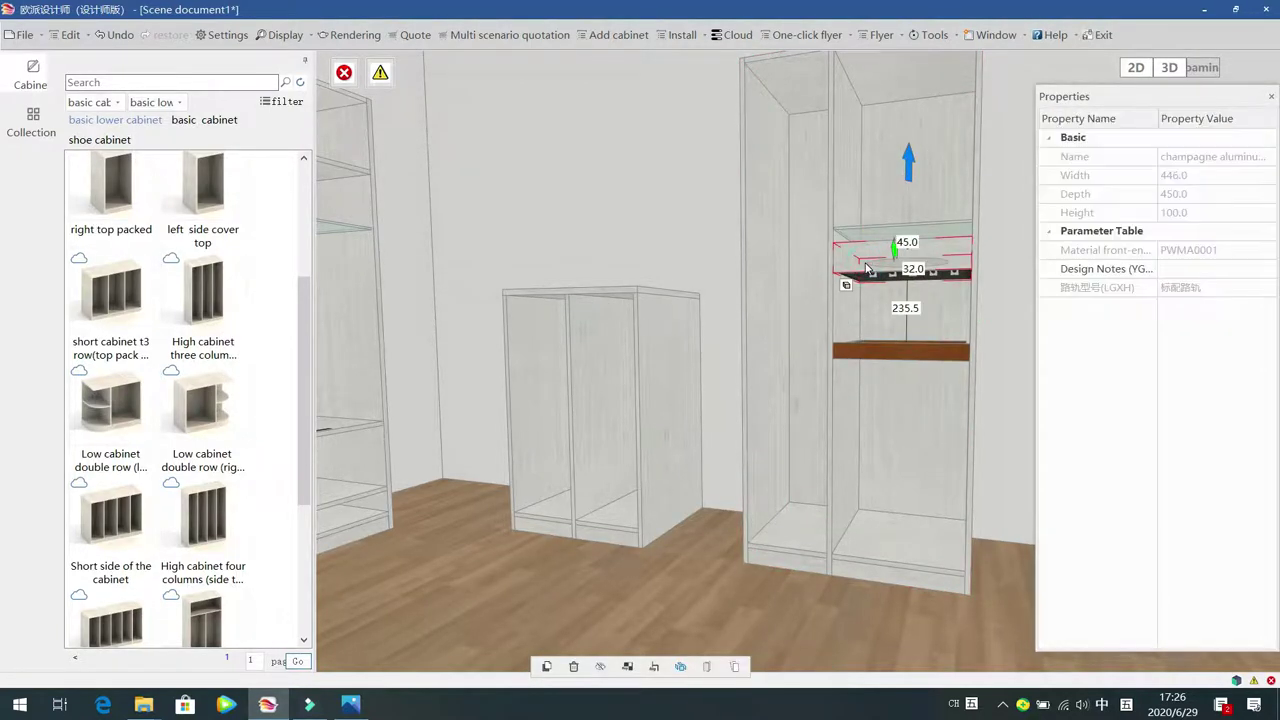
key(Delete)
Examine the pants rack and lattice drawer models among the functional accessories, including lattice drawer A, 格子抽C款 and the underwear lattice drawer
double_click(866, 268)
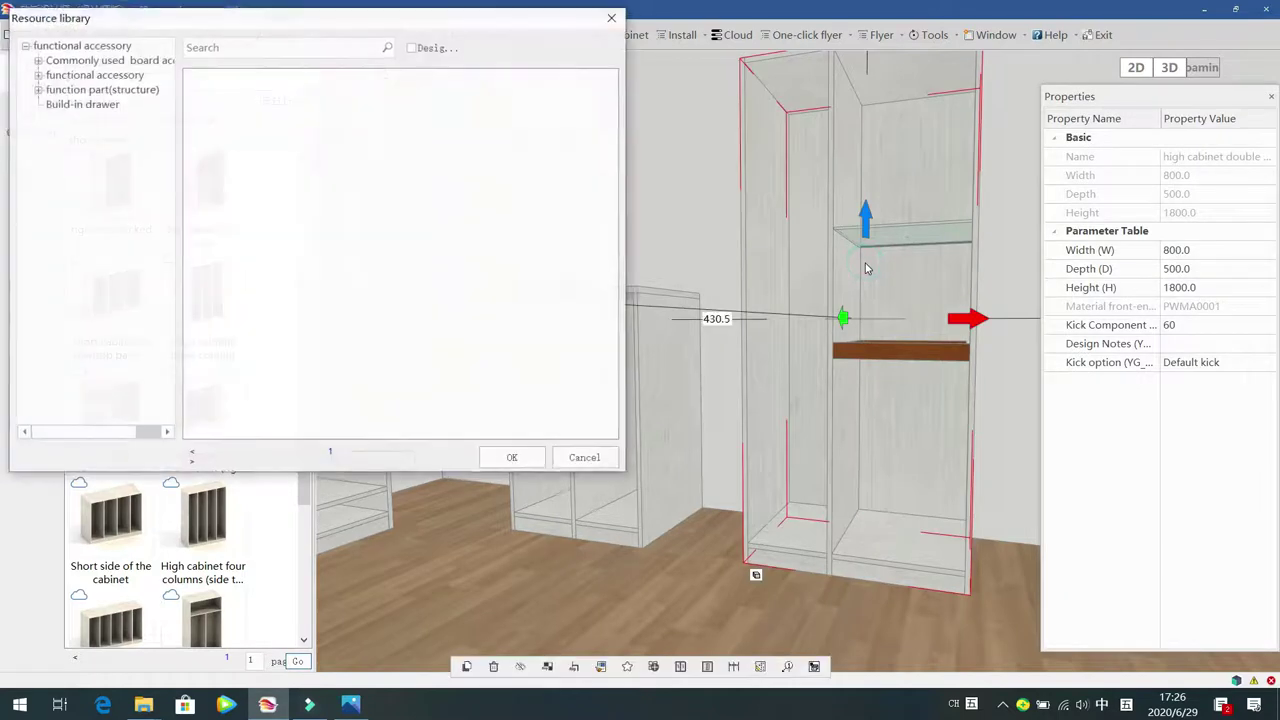
double_click(48, 76)
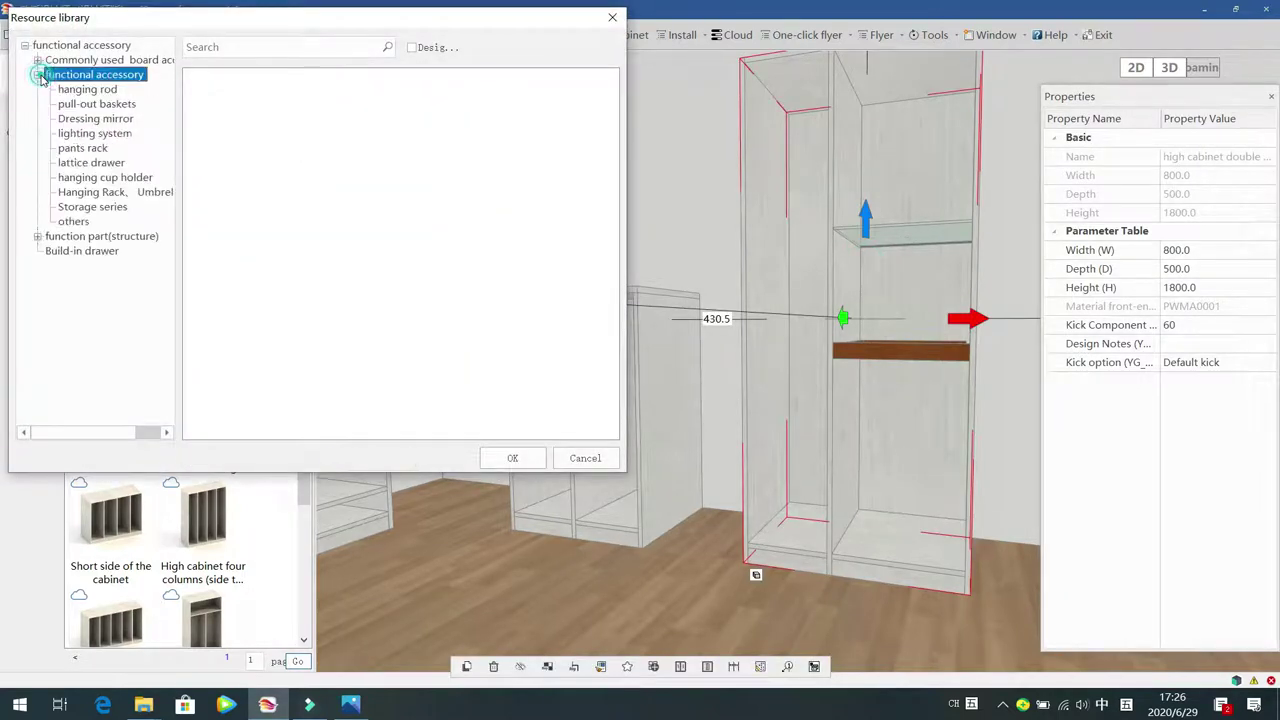
click(84, 148)
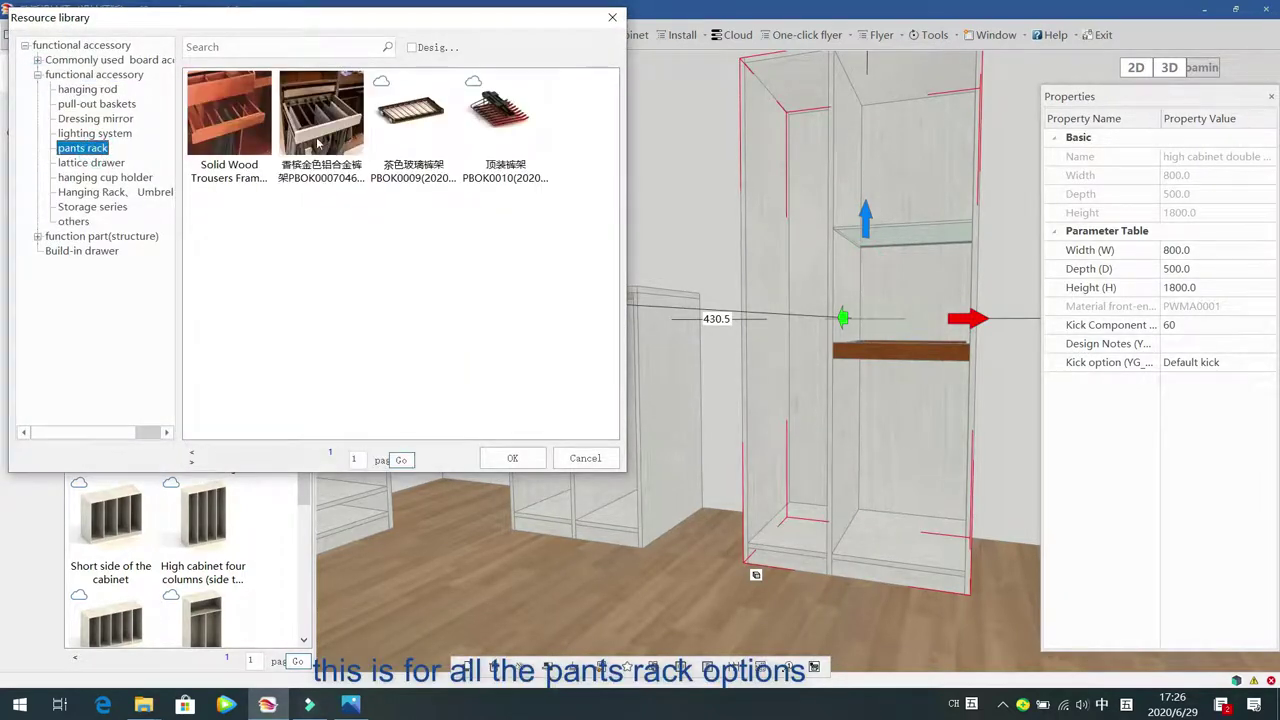
click(99, 166)
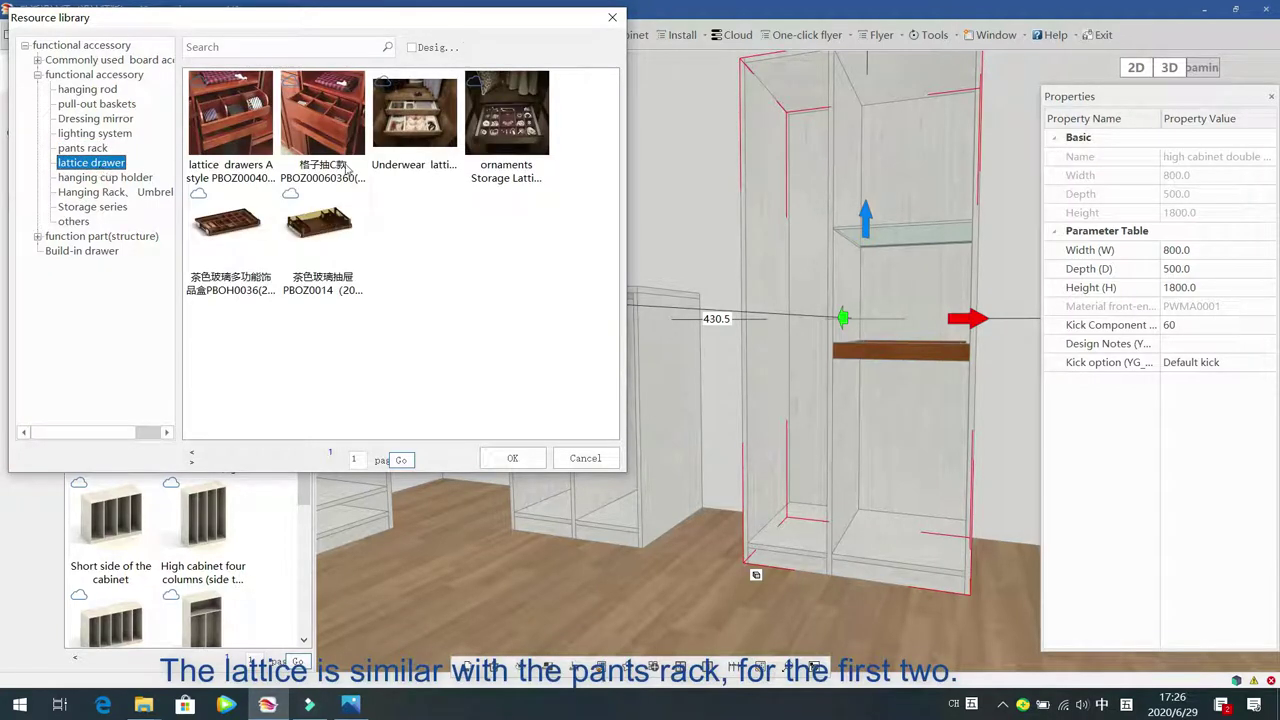
click(230, 112)
click(310, 140)
click(262, 138)
click(310, 134)
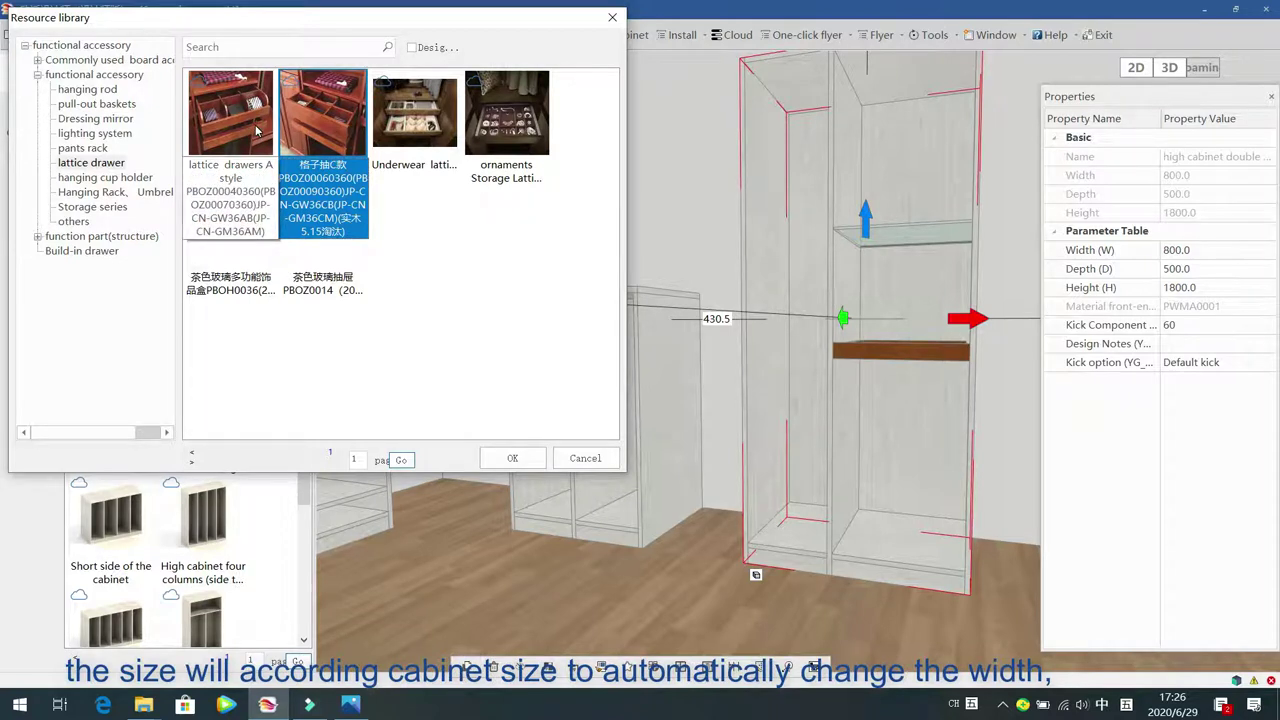
click(427, 133)
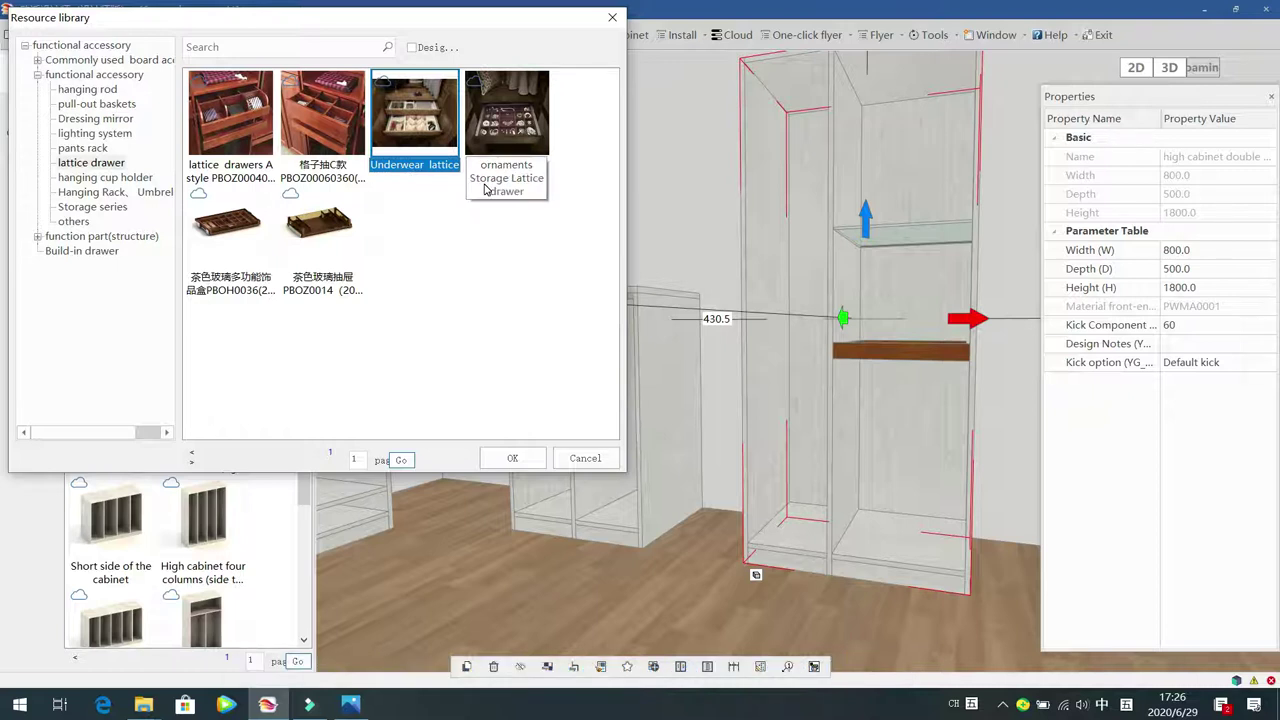
Browse the hanging cup holder, hanging rack and umbrella, storage series and others categories of functional accessories
click(110, 180)
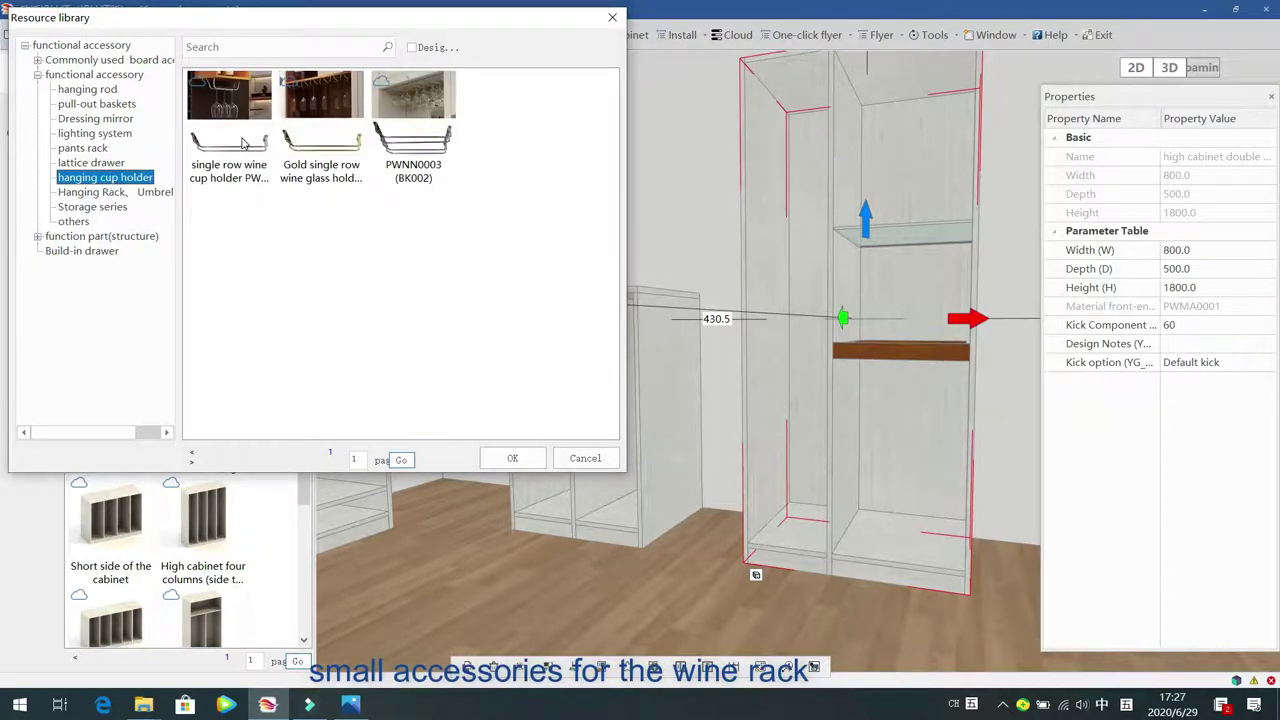
click(98, 193)
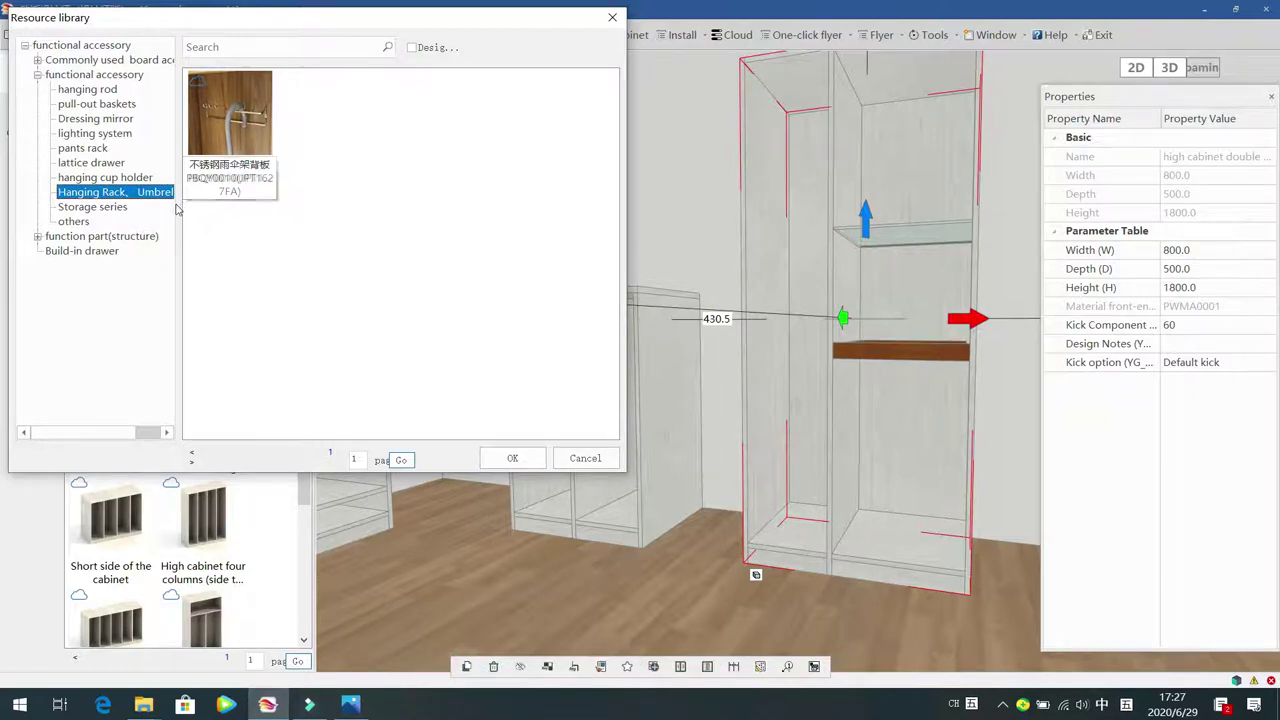
click(105, 208)
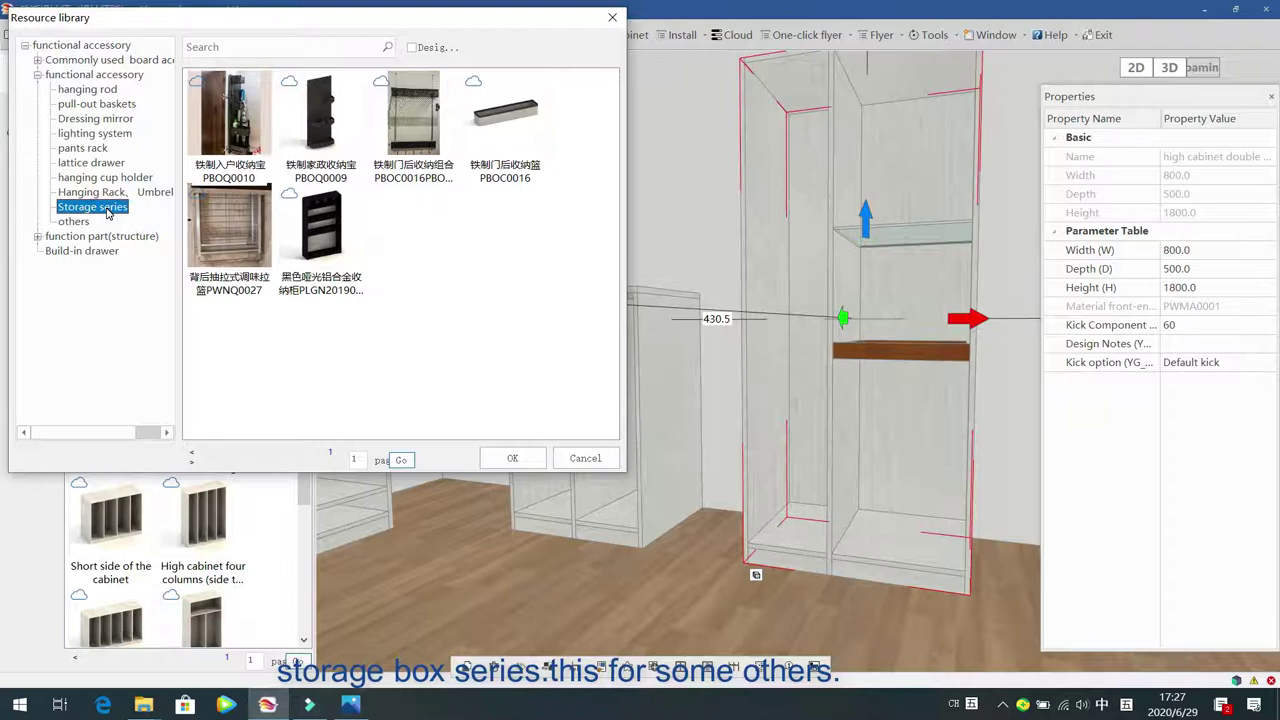
click(72, 223)
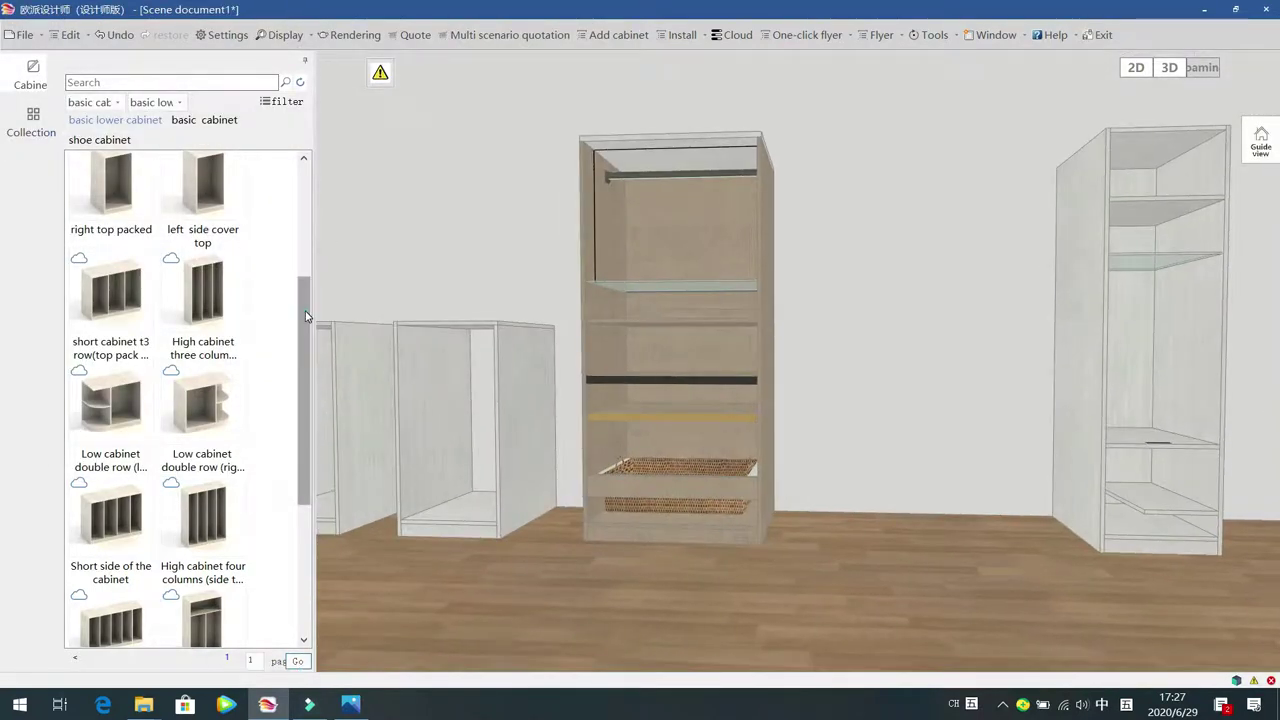
Add a High Cabinet single row against the wall, about 426 mm from the wooden cabinet
drag(306, 311, 306, 194)
drag(223, 189, 868, 512)
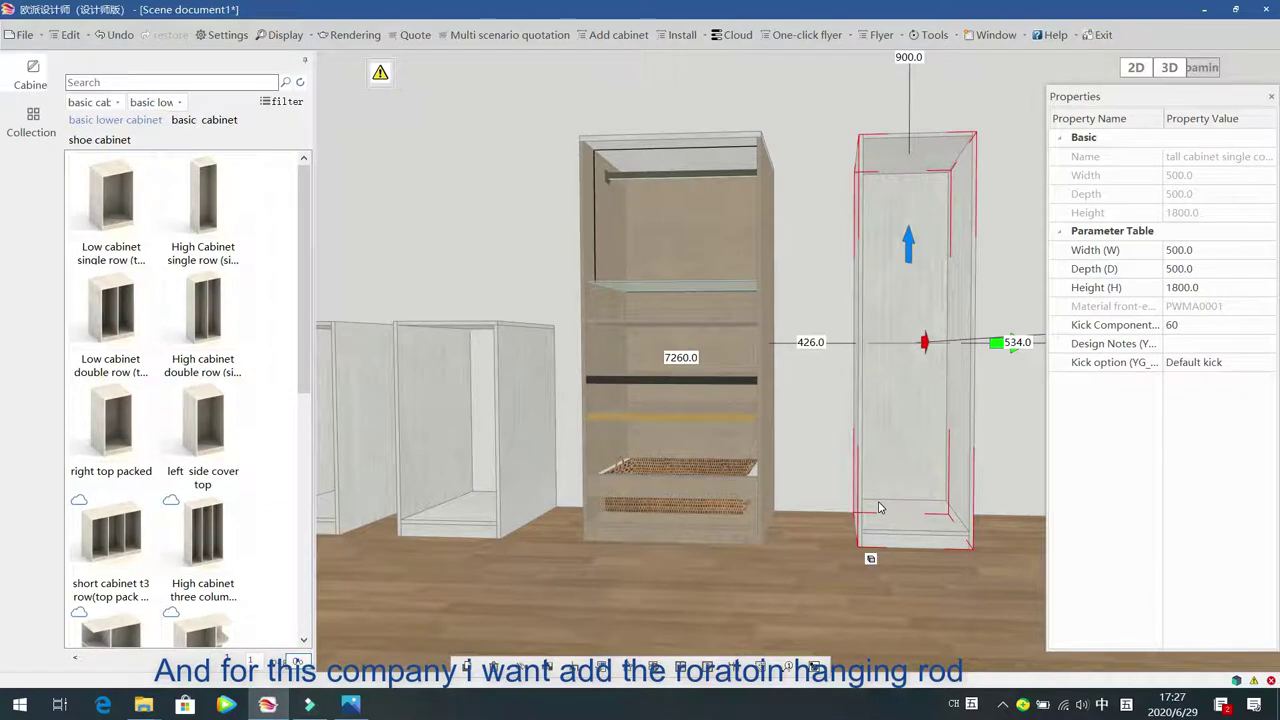
Place the rotating clothes basket 旋转衣物篮 PBOC0018 from the other accessories in the single-row high cabinet and close the resource library
click(891, 437)
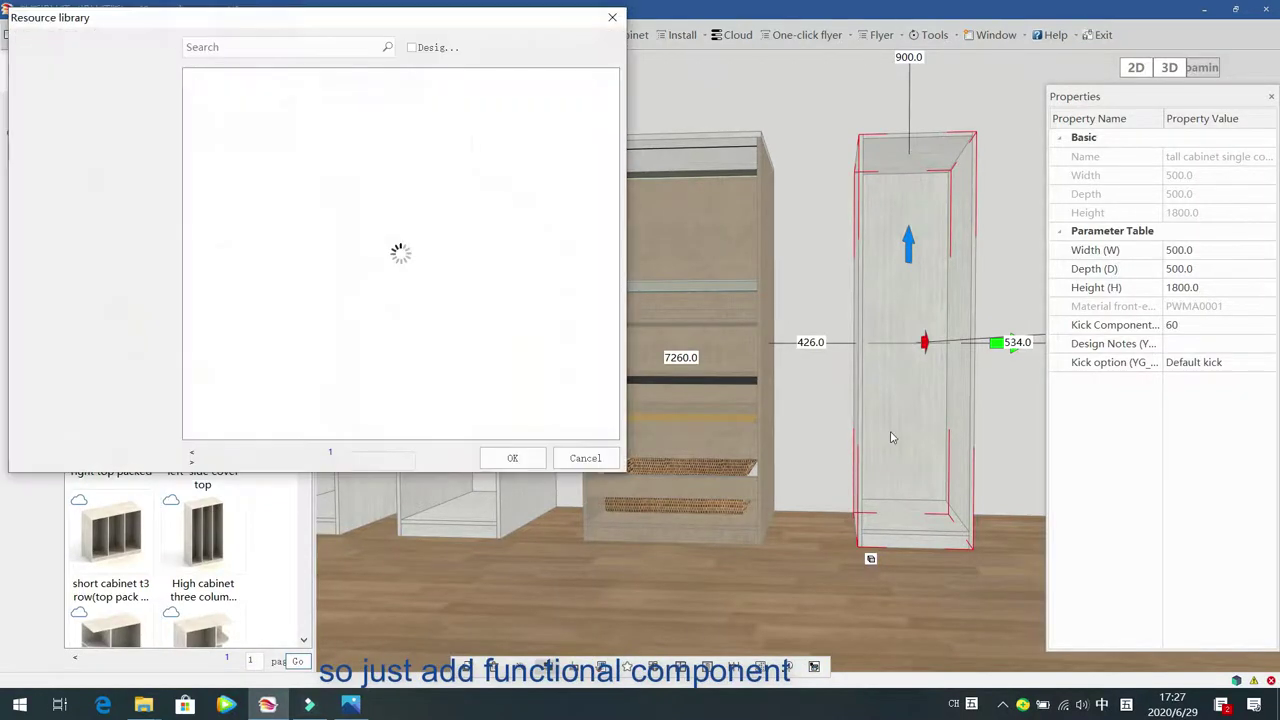
click(37, 75)
click(73, 221)
click(232, 342)
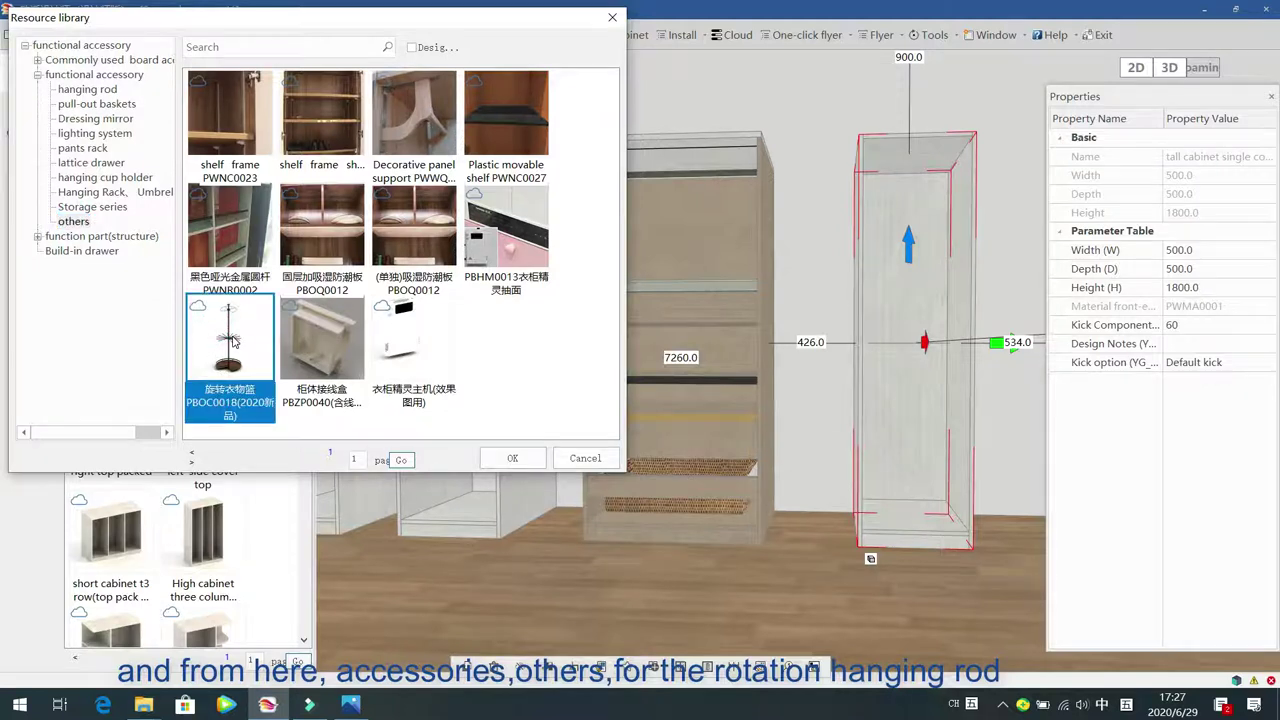
drag(232, 346, 901, 503)
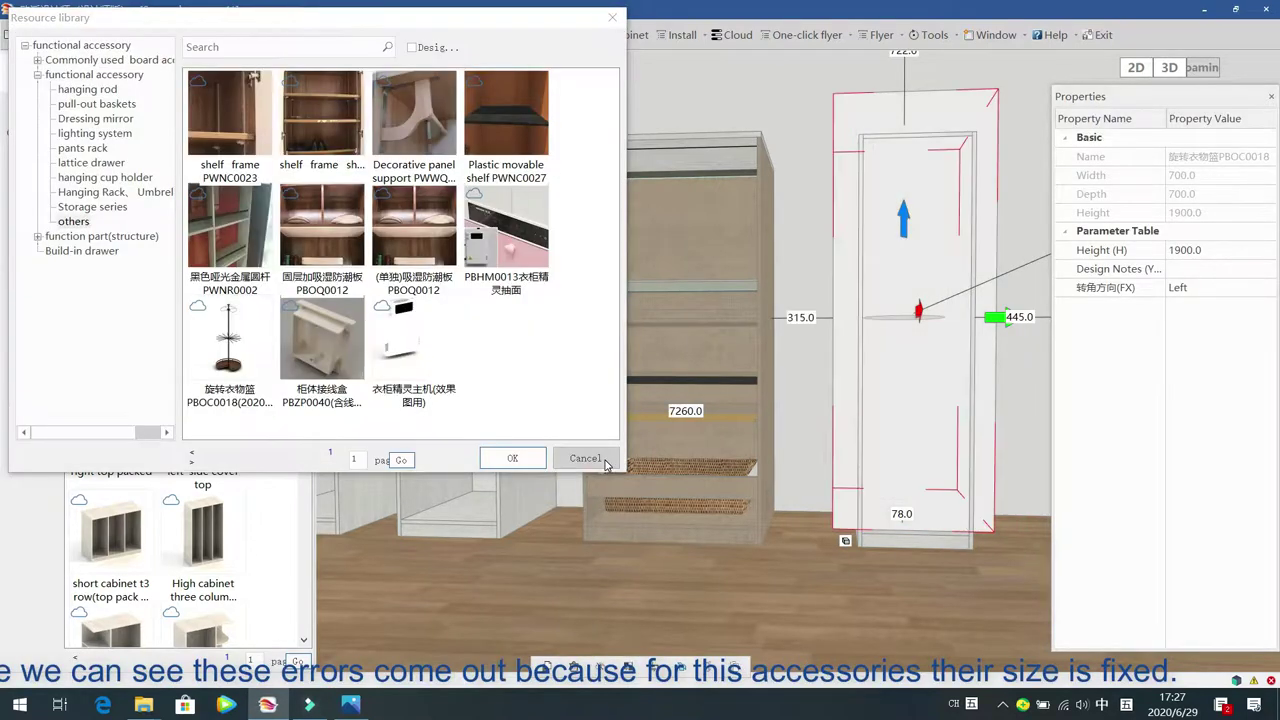
click(595, 462)
Check the process inspection errors between the rotating clothes basket and the cabinet panels
click(343, 76)
click(277, 153)
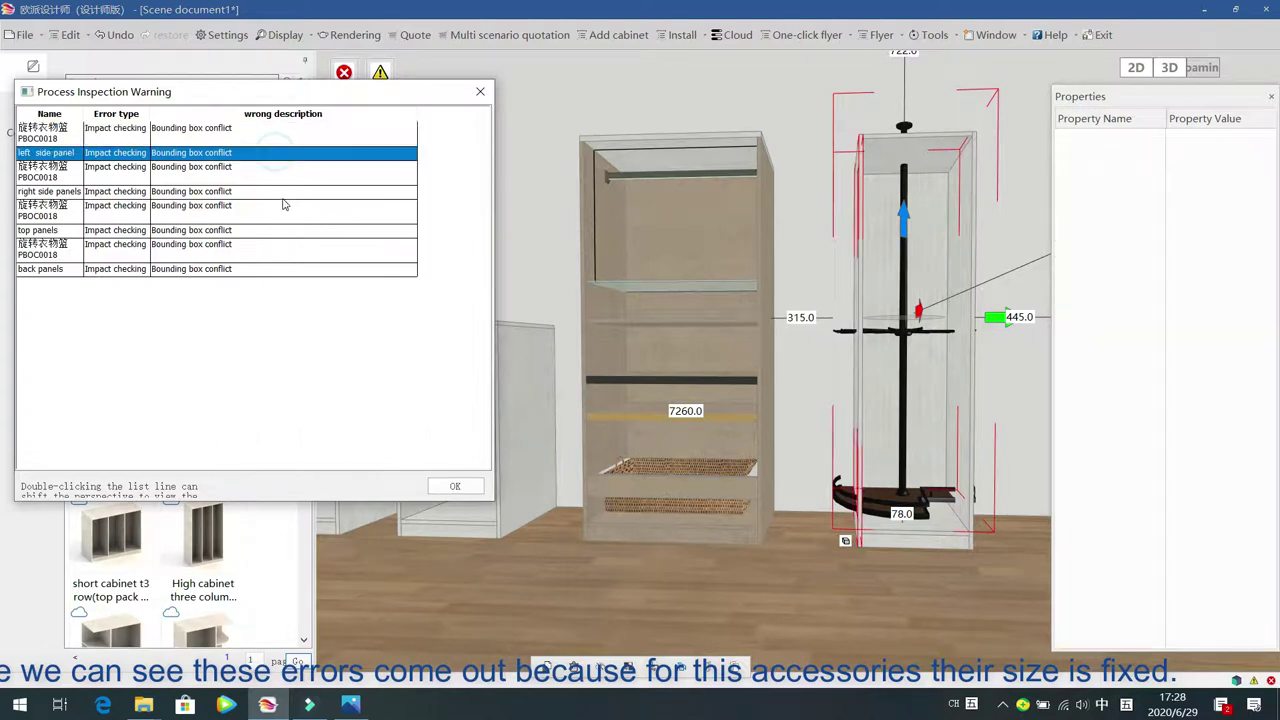
click(279, 207)
click(480, 92)
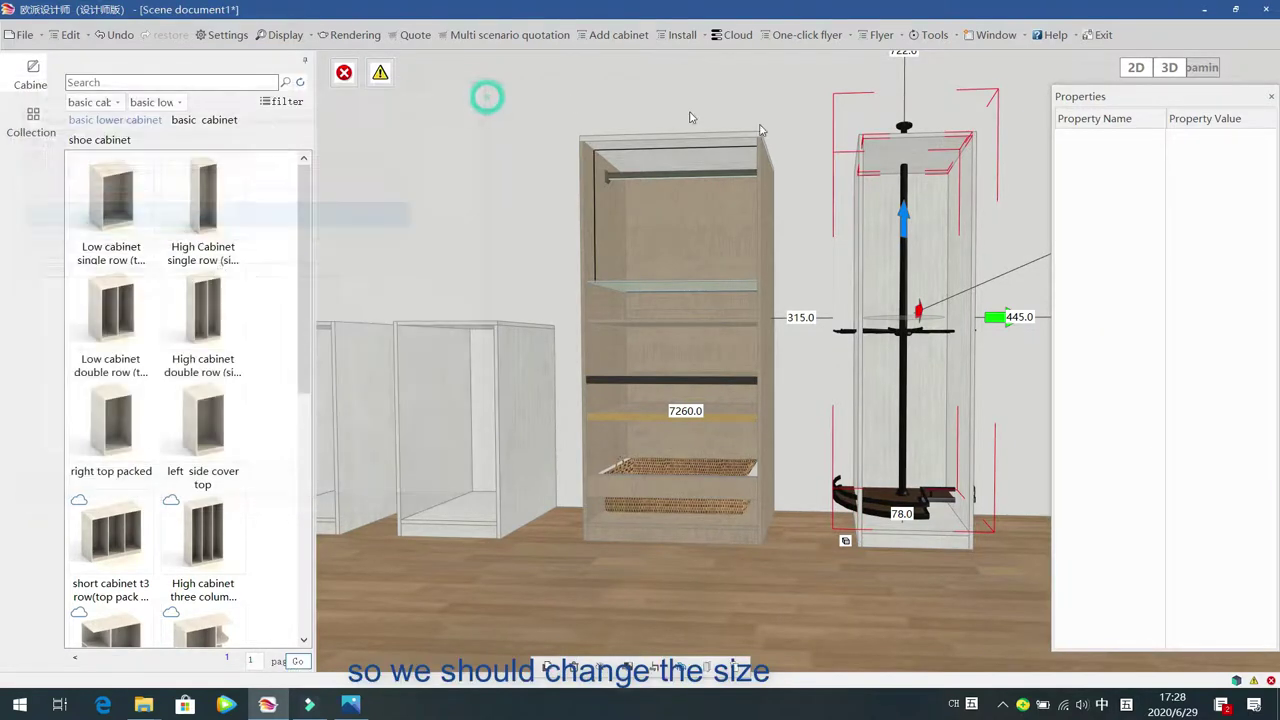
Set the single-row high cabinet's width to 1000 mm and select the rotating clothes basket
click(860, 198)
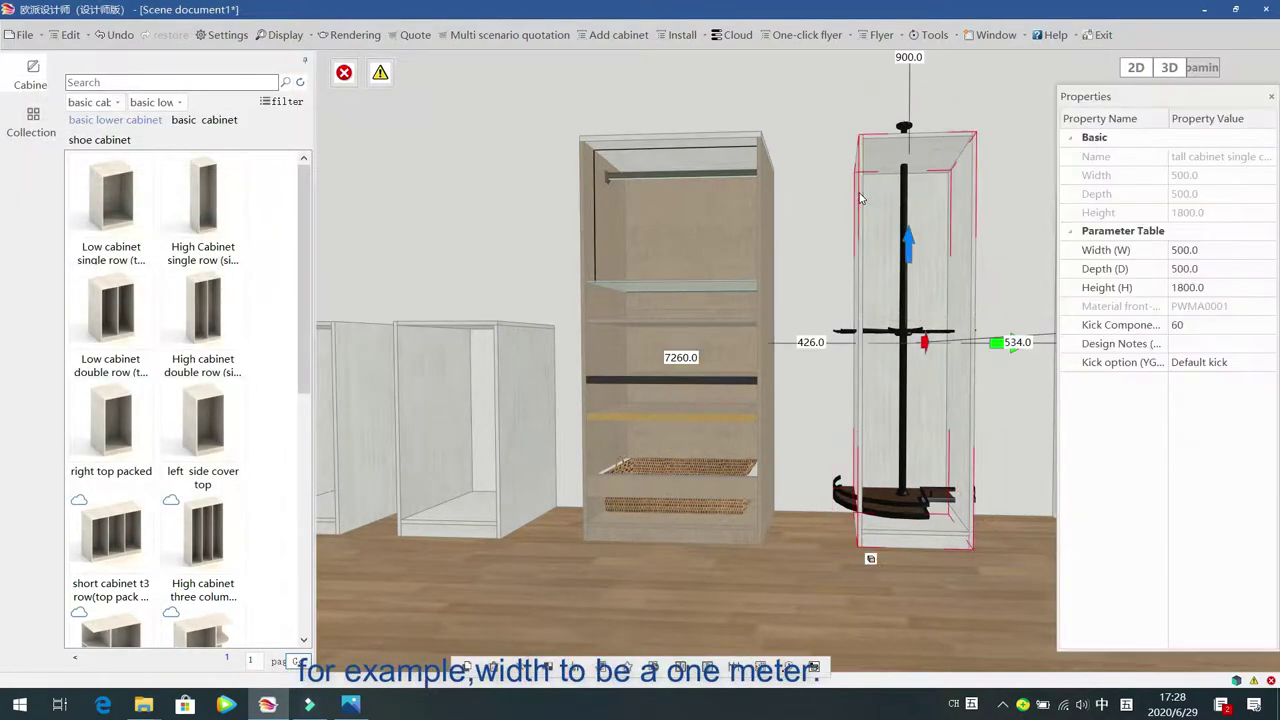
click(1228, 252)
text(1)
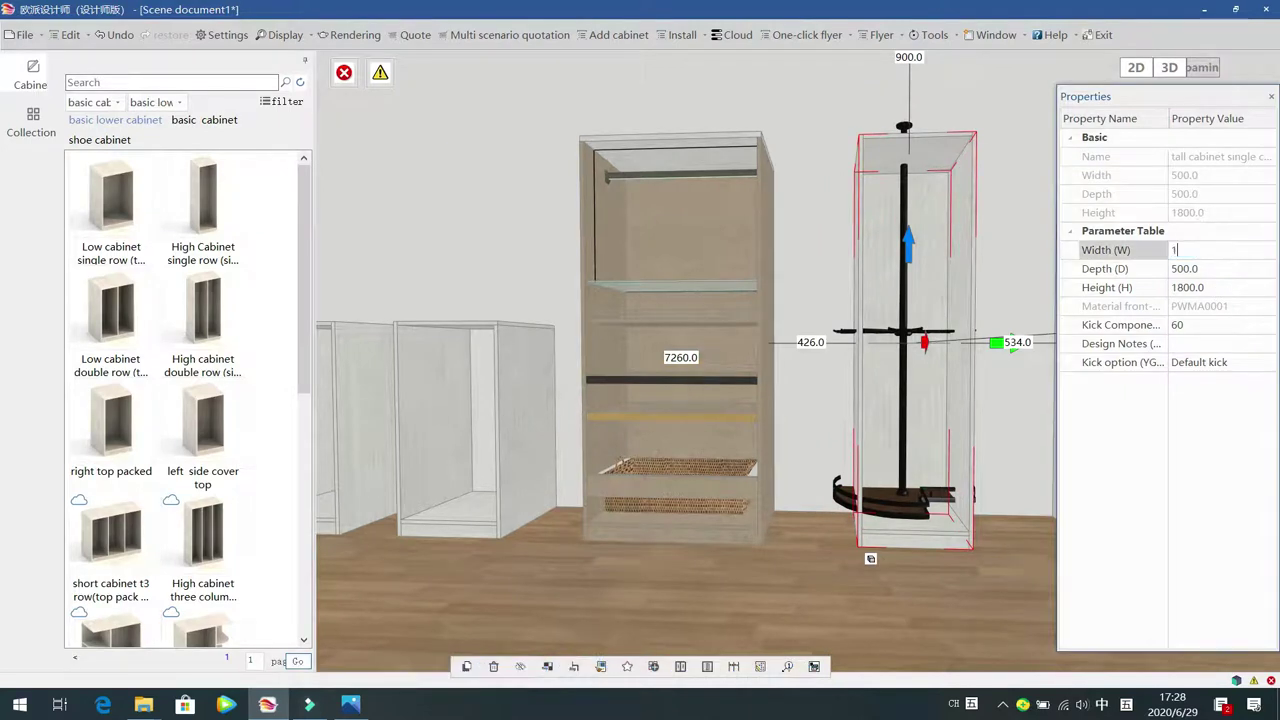
text(000)
key(Return)
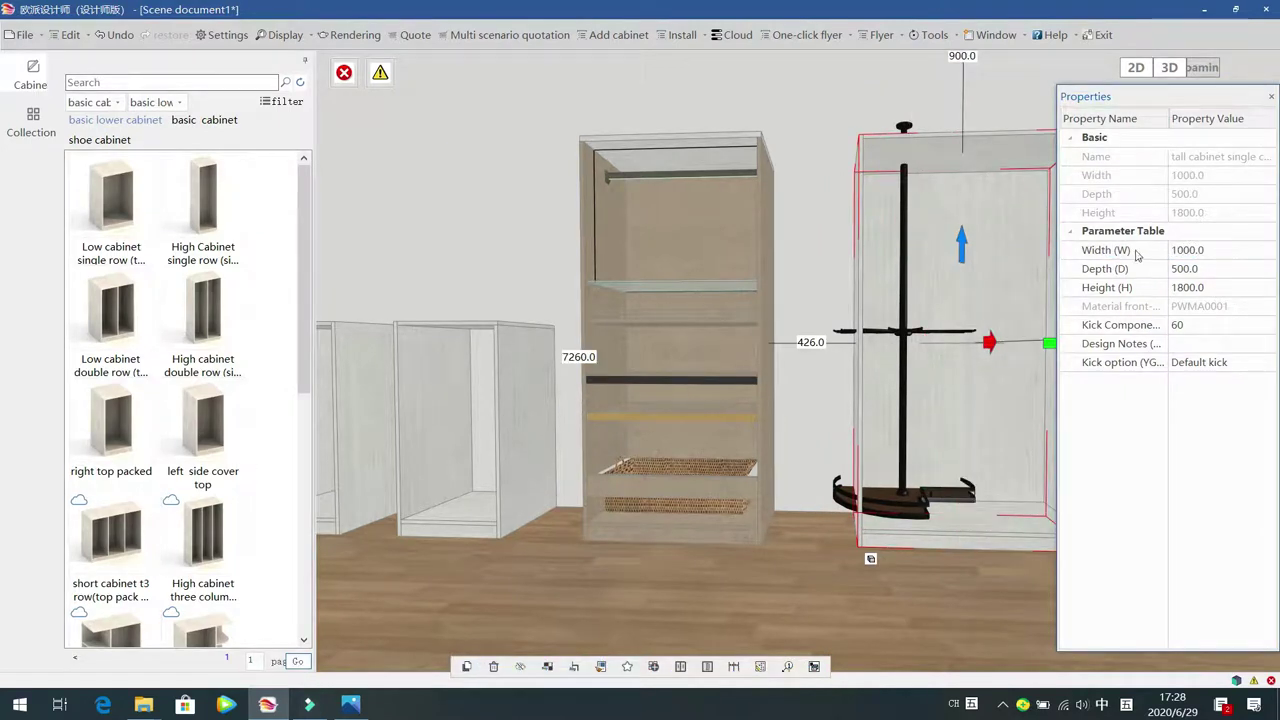
click(907, 507)
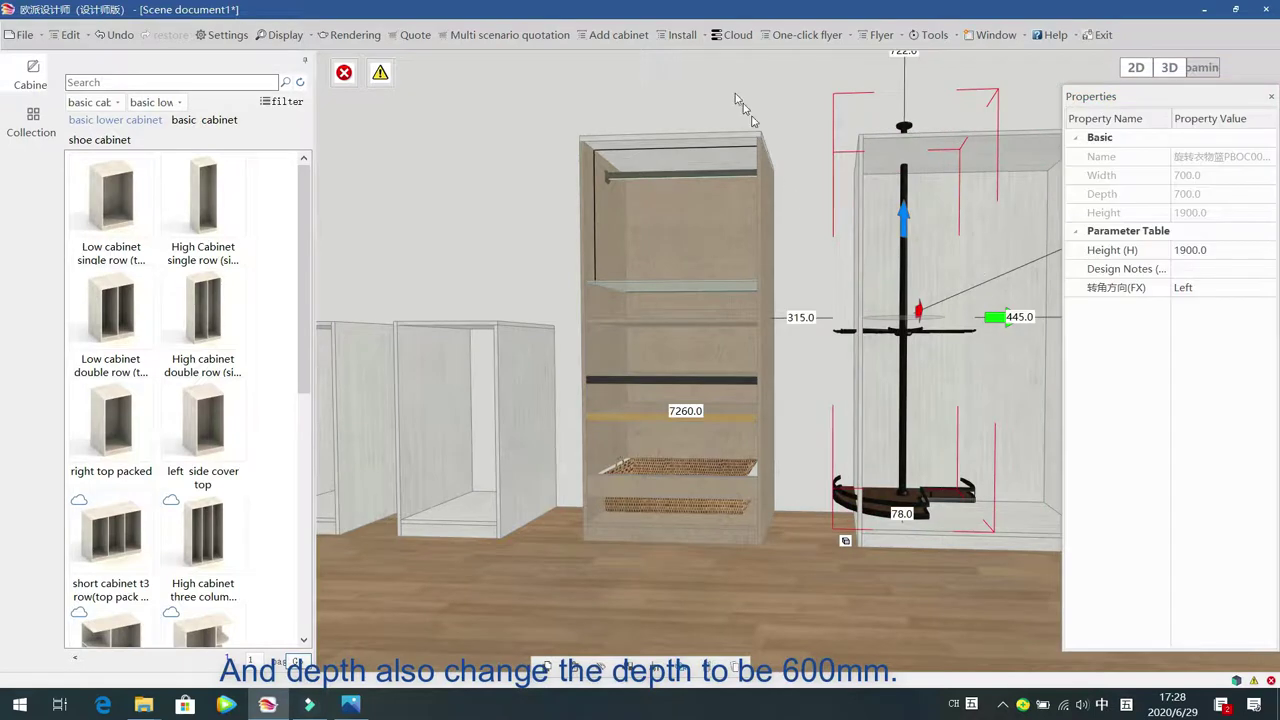
Set the depth of the single-row high cabinet to 600 mm
scroll(895, 195, up, 3)
click(926, 252)
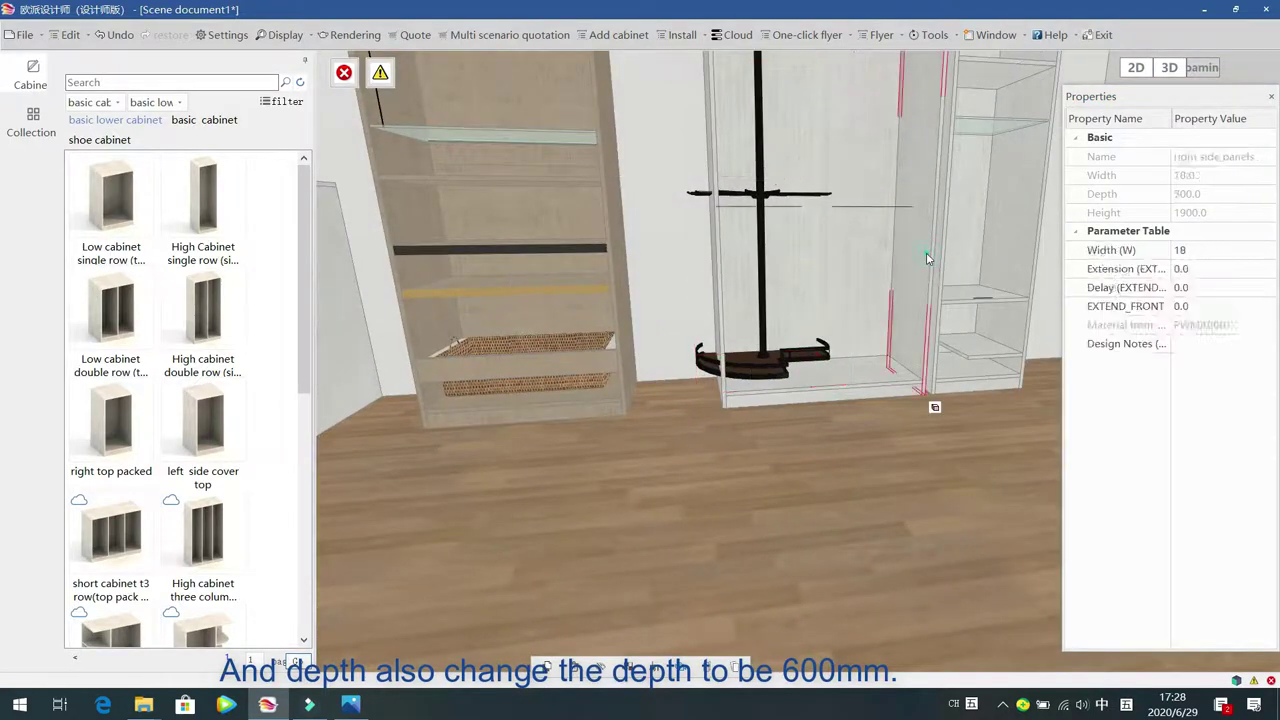
click(1210, 273)
text(600.0)
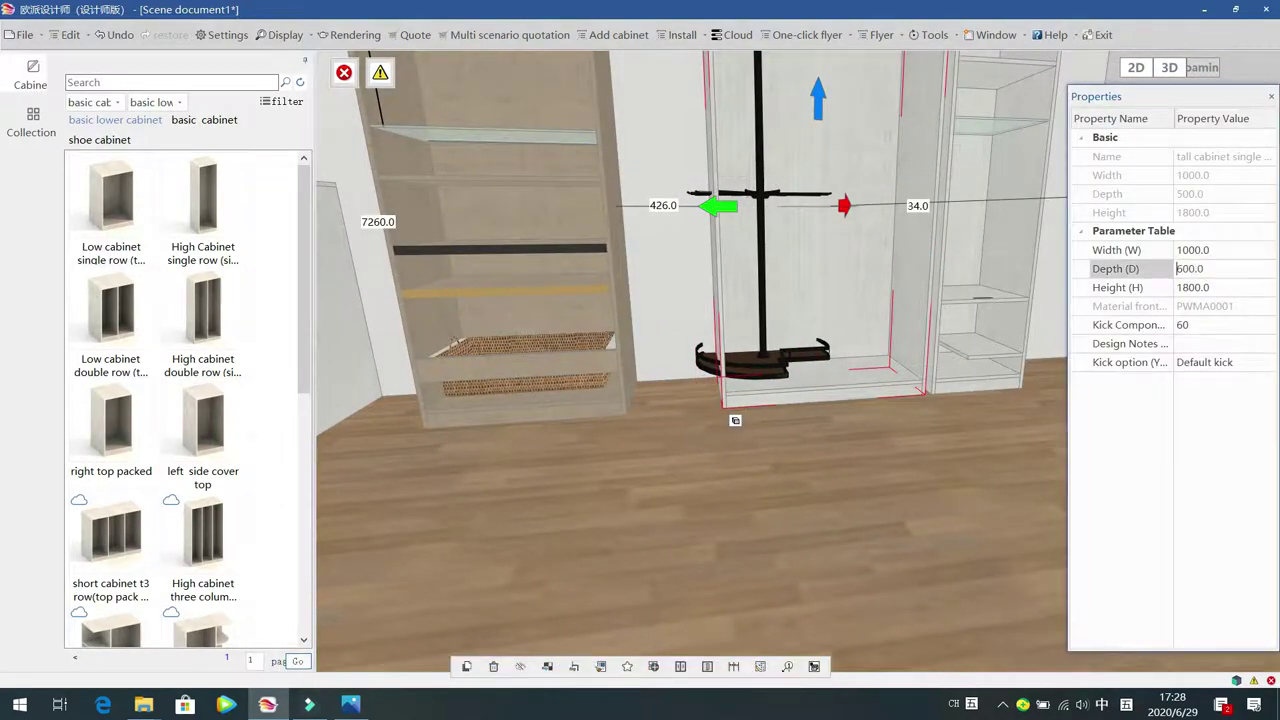
key(Return)
Shift the rotating clothes basket sideways between the high cabinet's side panels, about 566 mm from the wooden cabinet
click(767, 369)
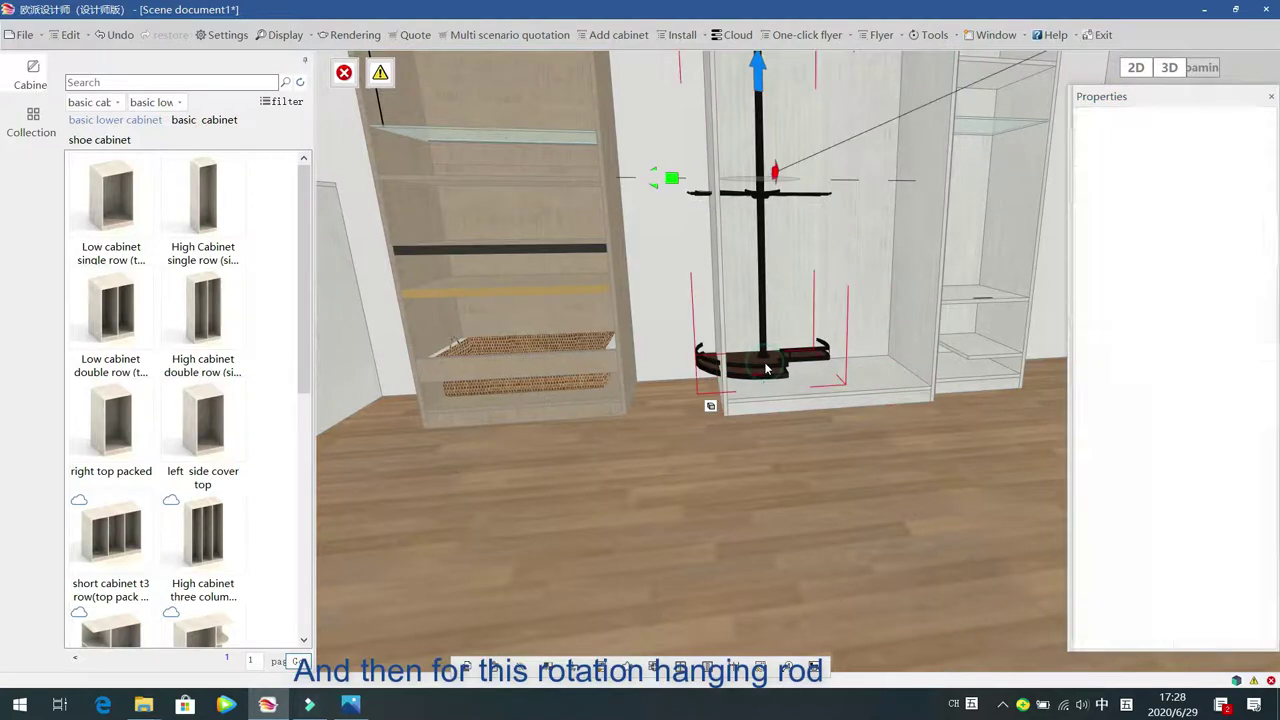
click(672, 177)
drag(701, 182, 729, 192)
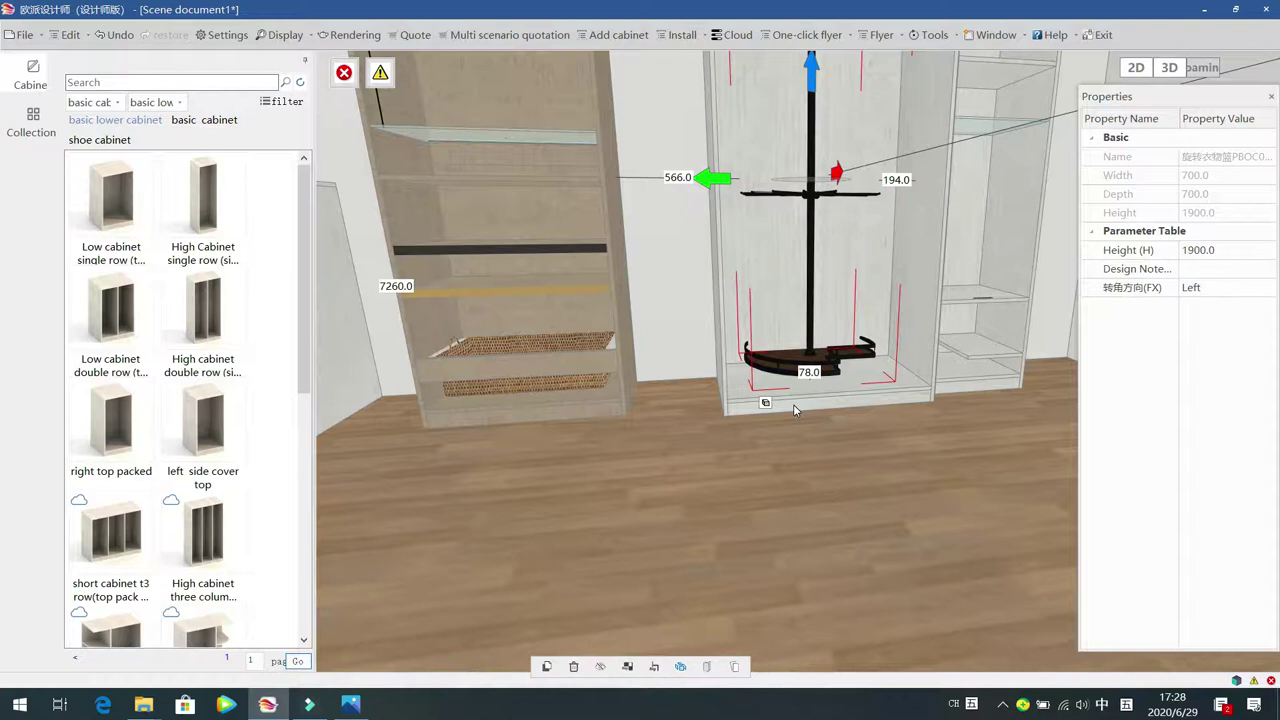
scroll(793, 404, down, 3)
drag(831, 443, 837, 455)
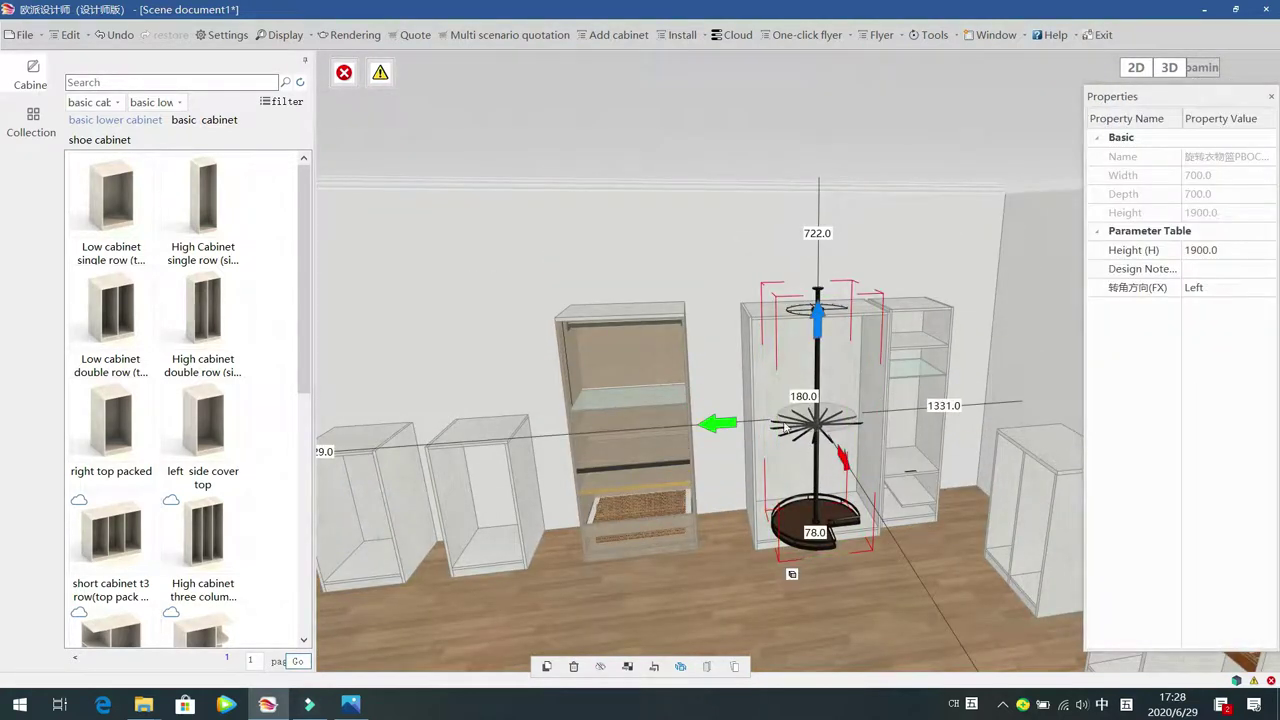
Set the height of the single-row high cabinet to 2100 mm
click(746, 341)
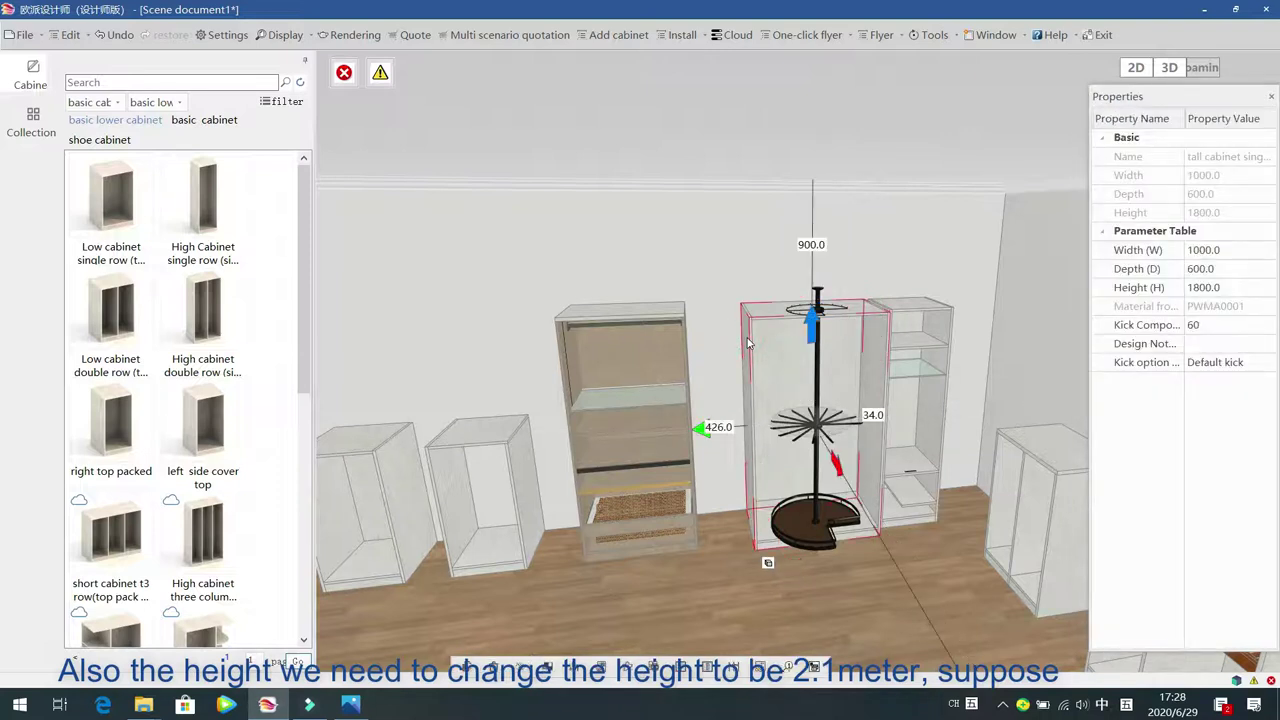
click(1233, 286)
text(21)
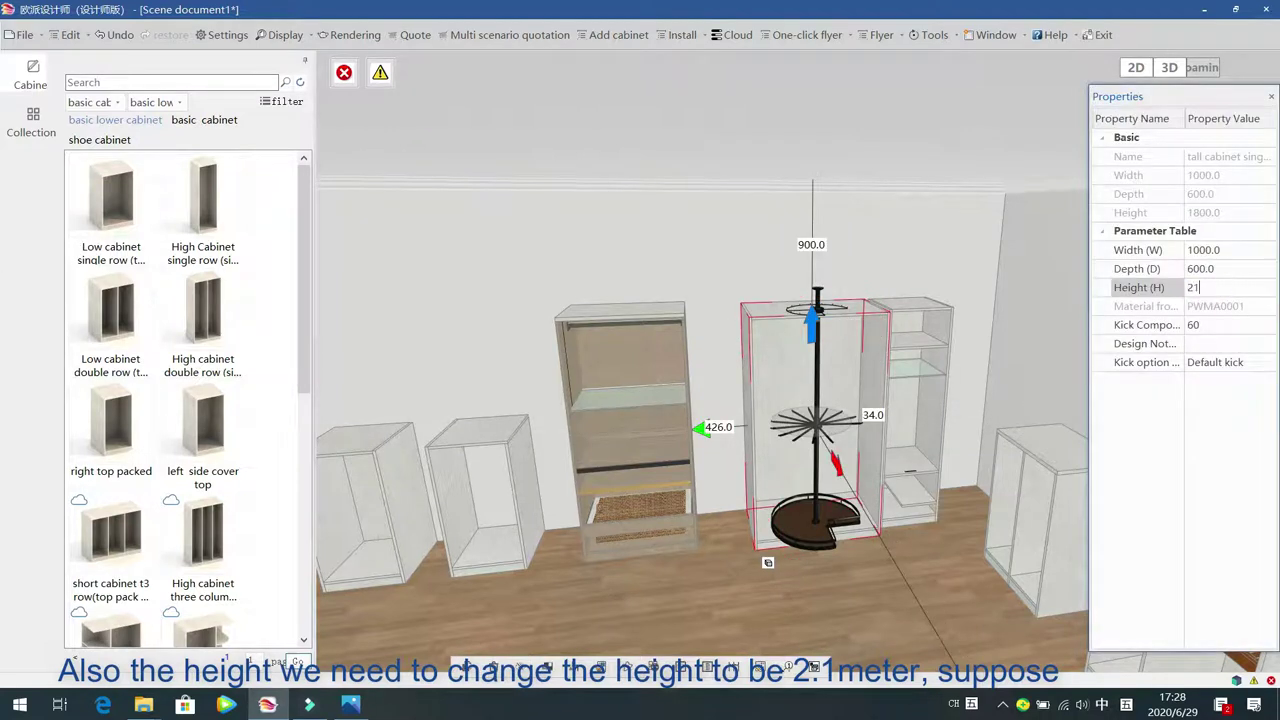
text(00)
key(Return)
click(1010, 210)
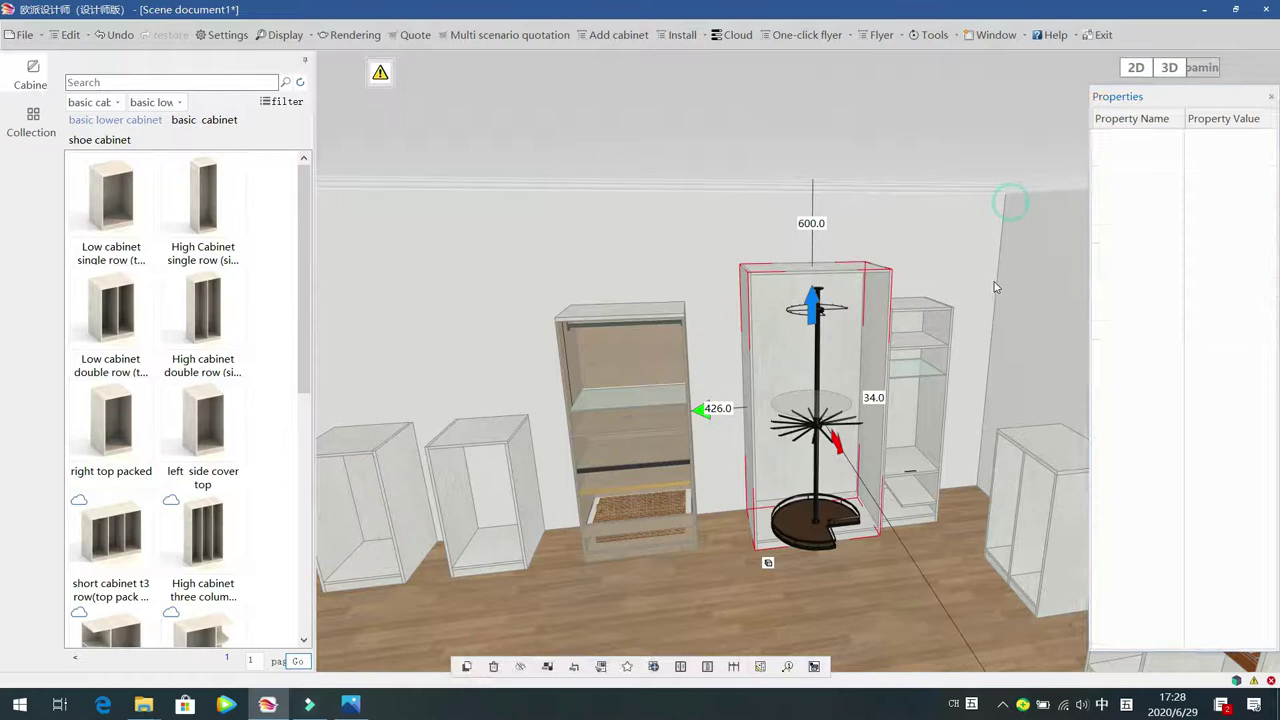
Move the rotating clothes basket back towards the wall so it sits within the high cabinet's depth
click(812, 530)
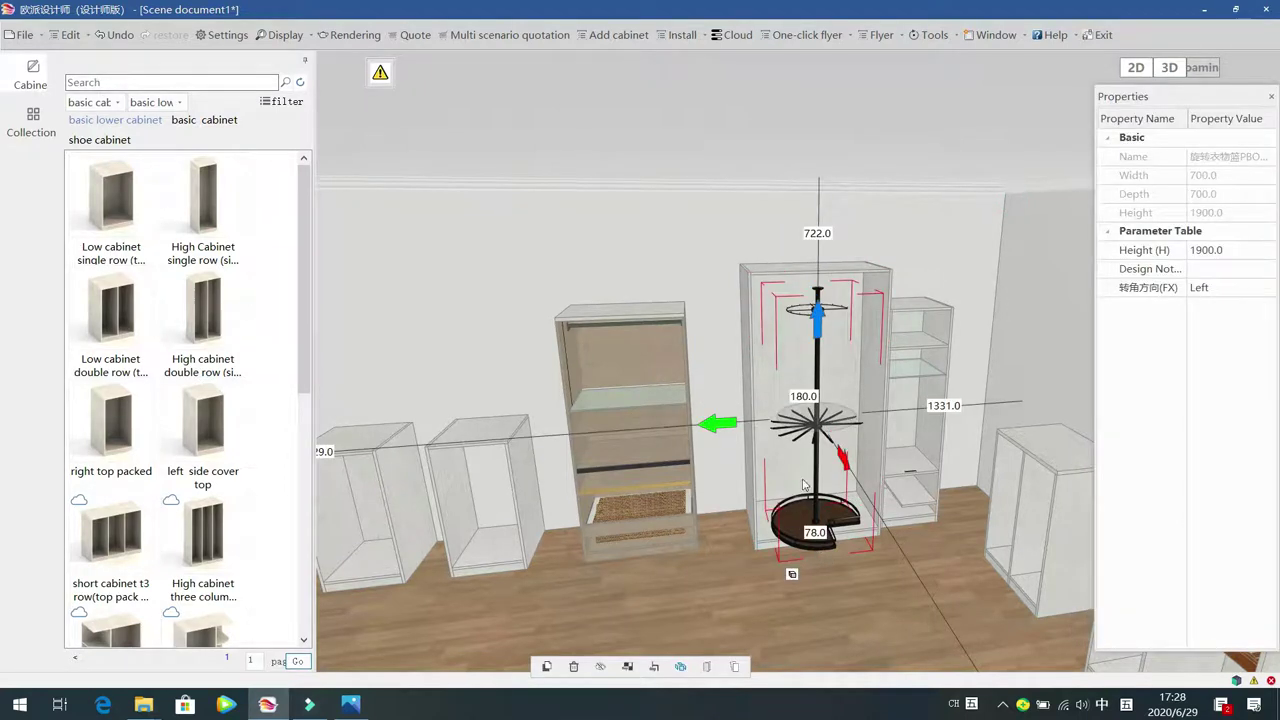
click(839, 450)
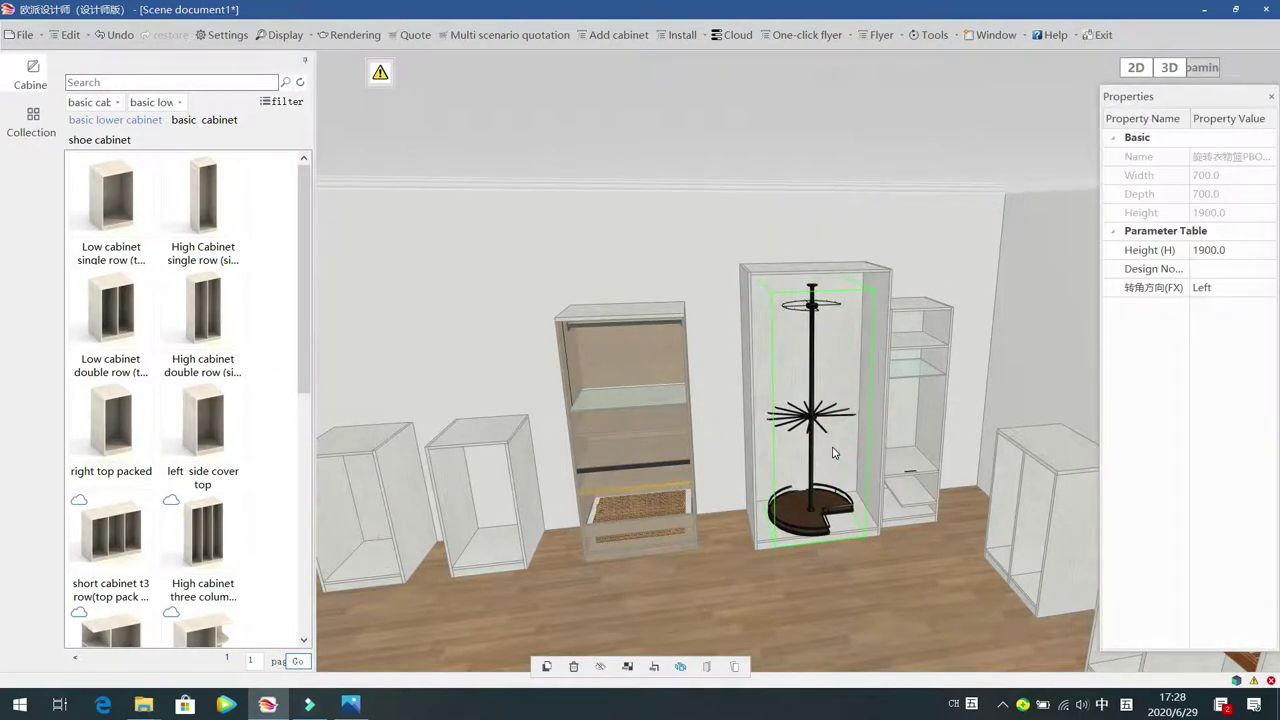
click(922, 606)
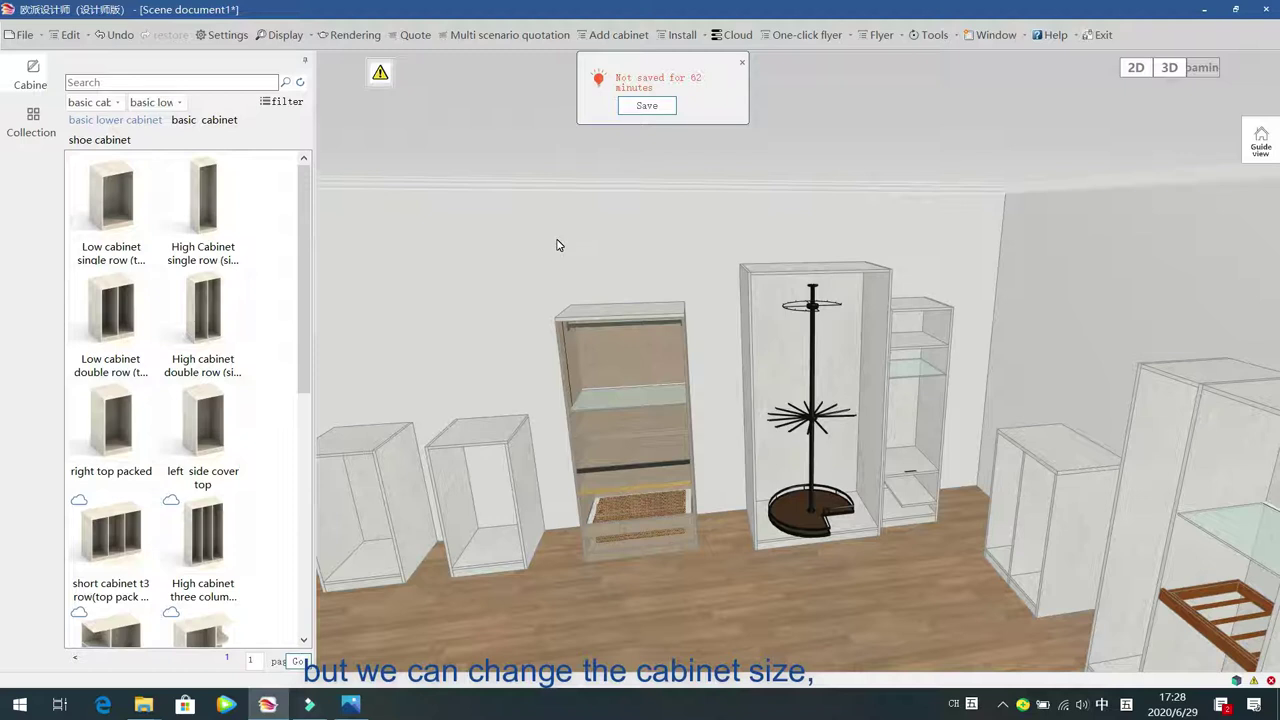
Delete the rotating clothes basket and look through the functional accessory categories for the high cabinet
click(804, 517)
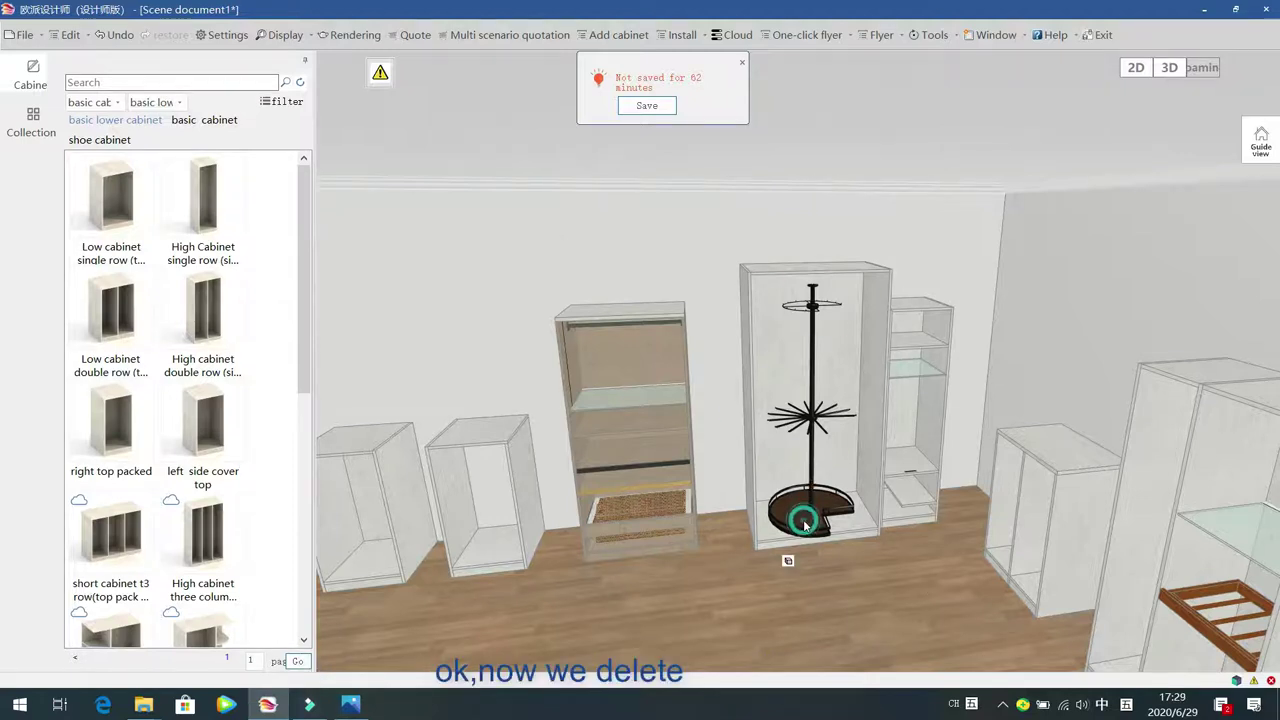
key(Delete)
click(808, 437)
key(g)
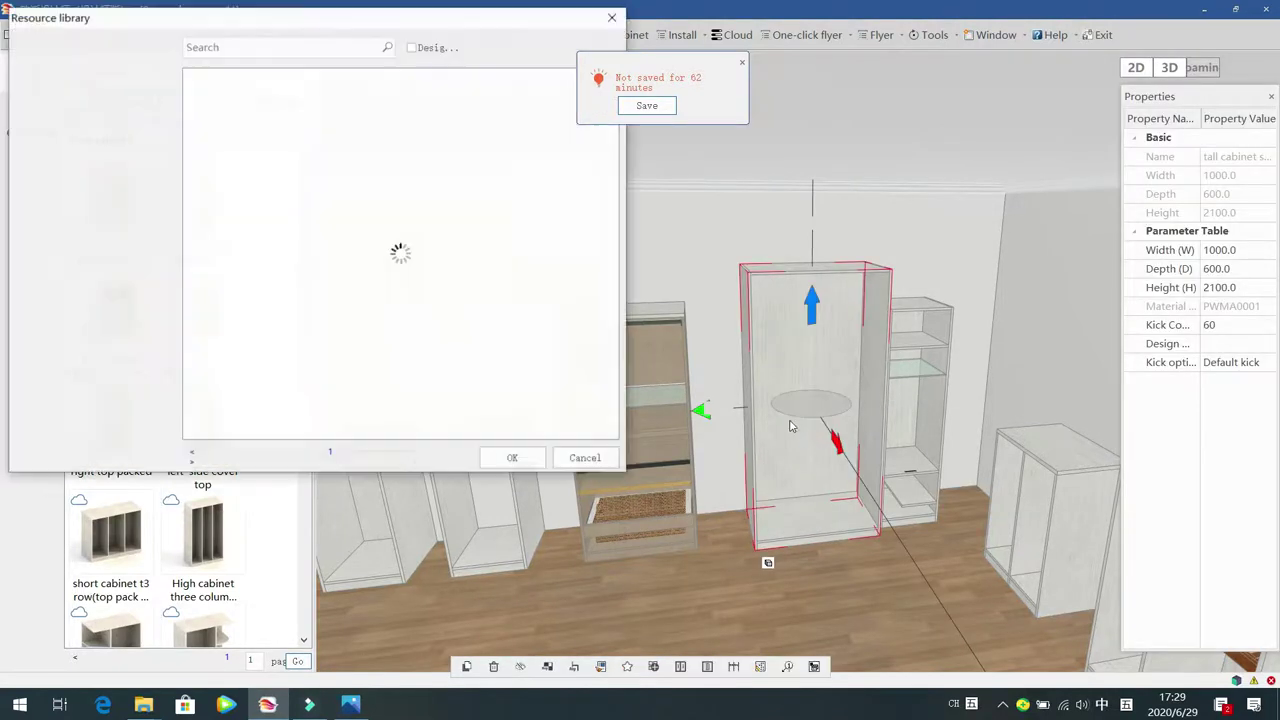
double_click(75, 75)
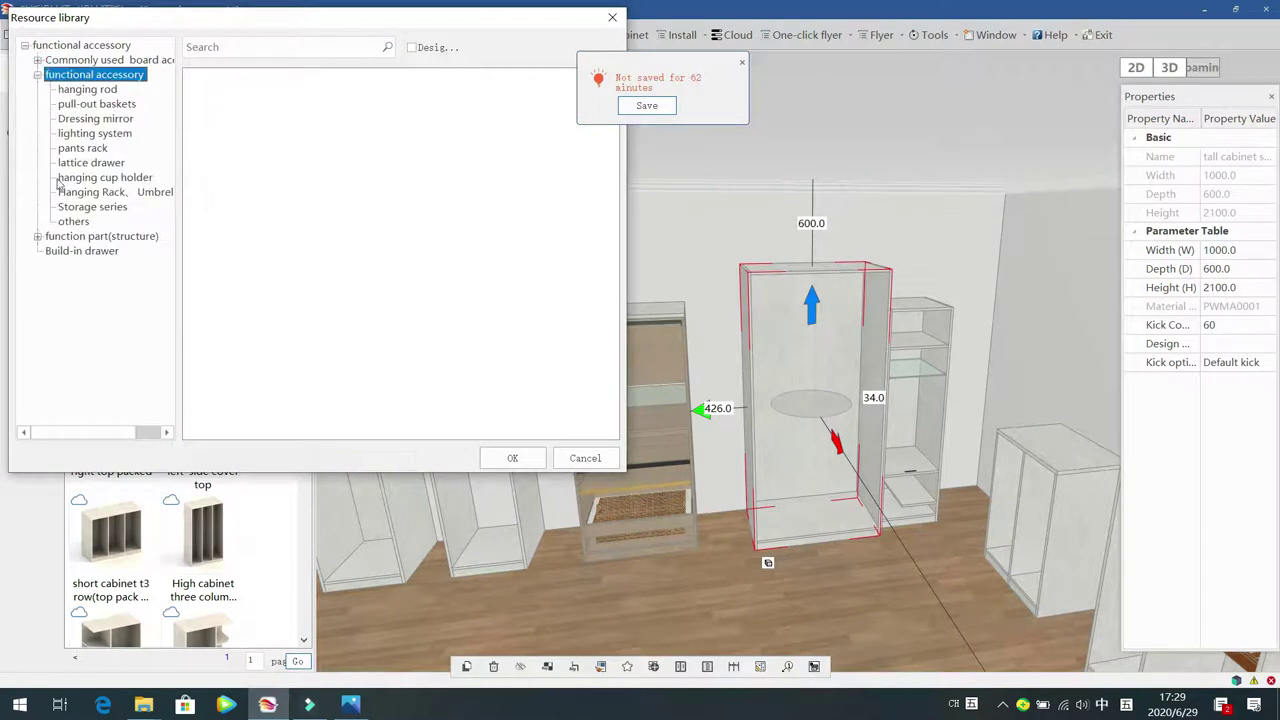
click(88, 118)
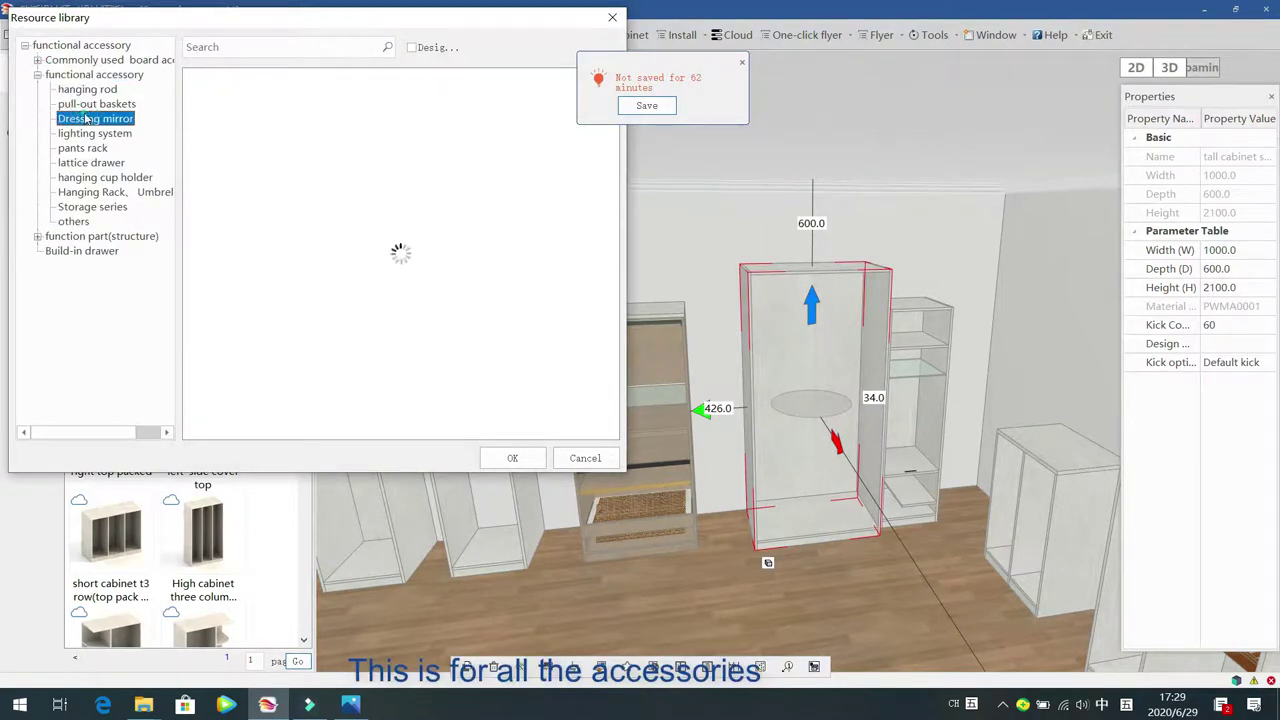
click(90, 206)
click(86, 221)
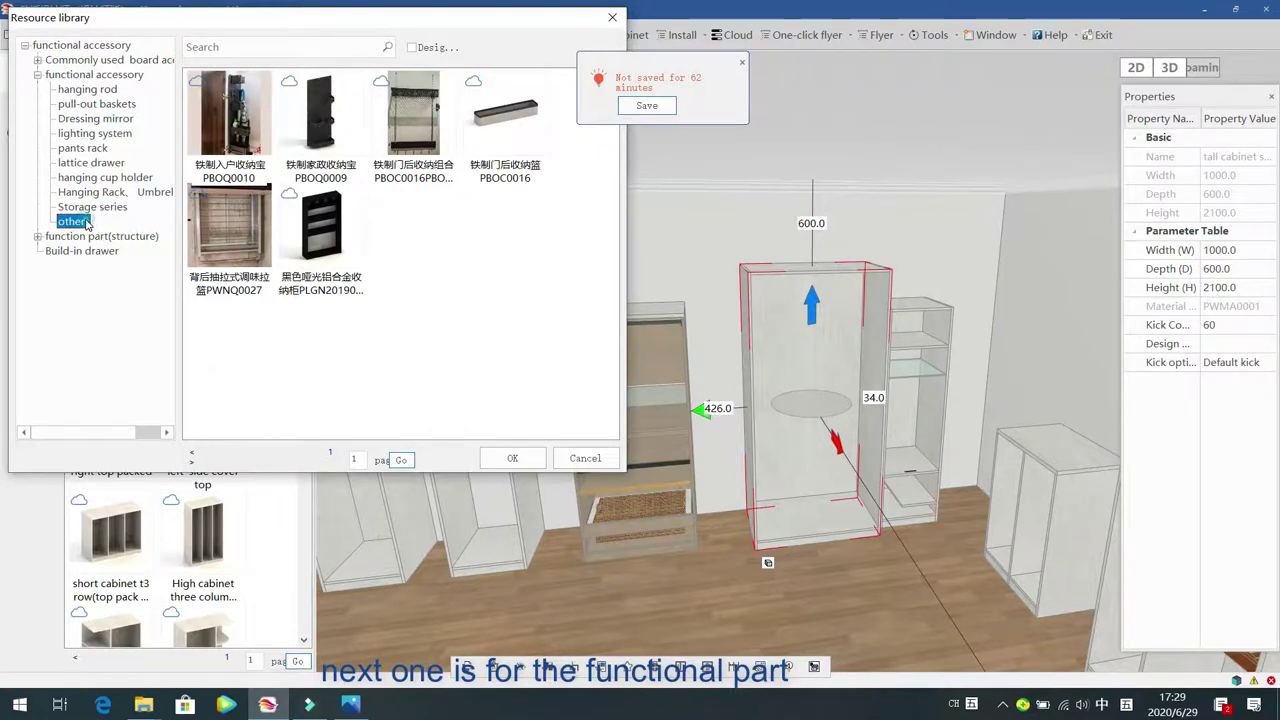
Place the L-frame left from the L shelf structure parts in the bottom of the high cabinet and delete it again
click(37, 75)
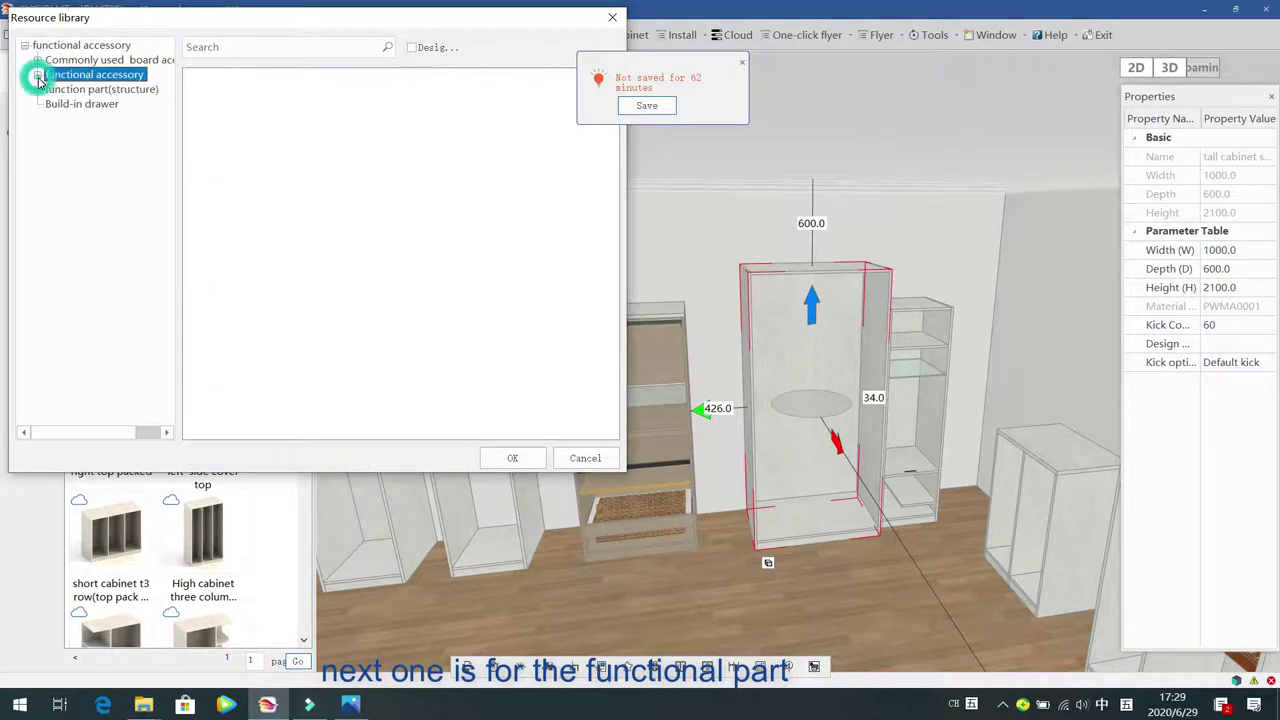
click(37, 89)
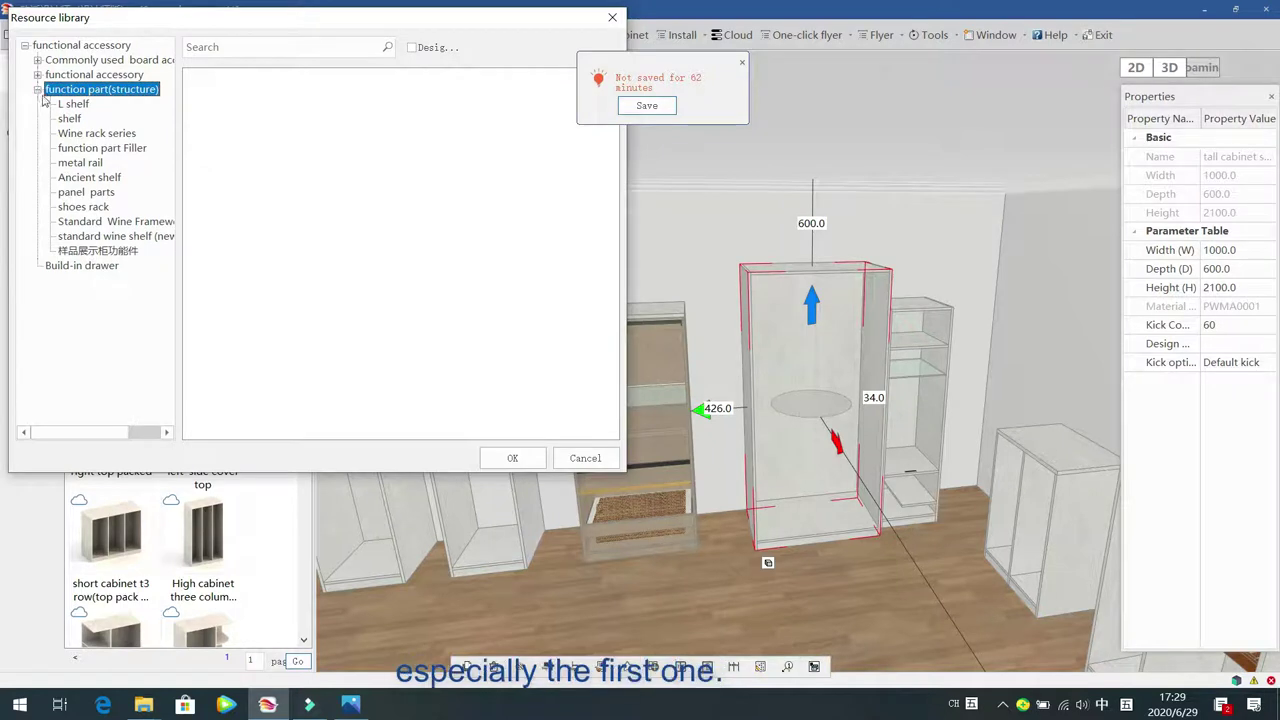
click(74, 104)
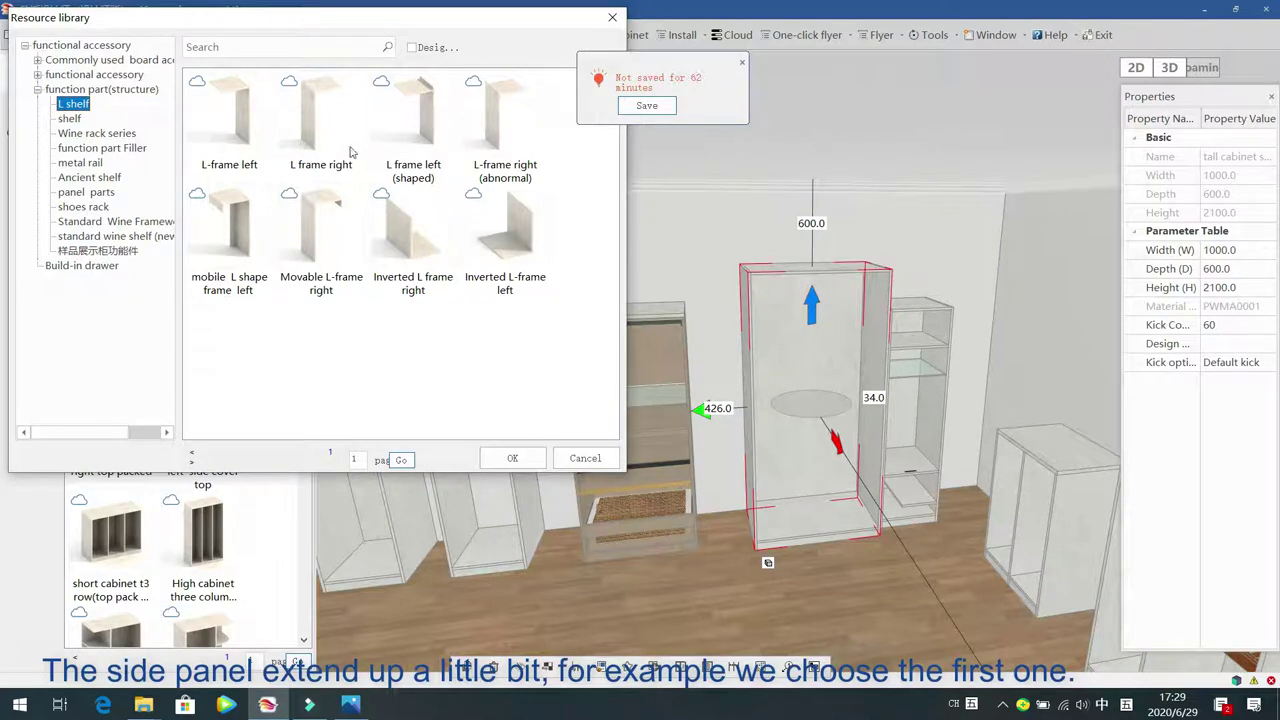
double_click(240, 121)
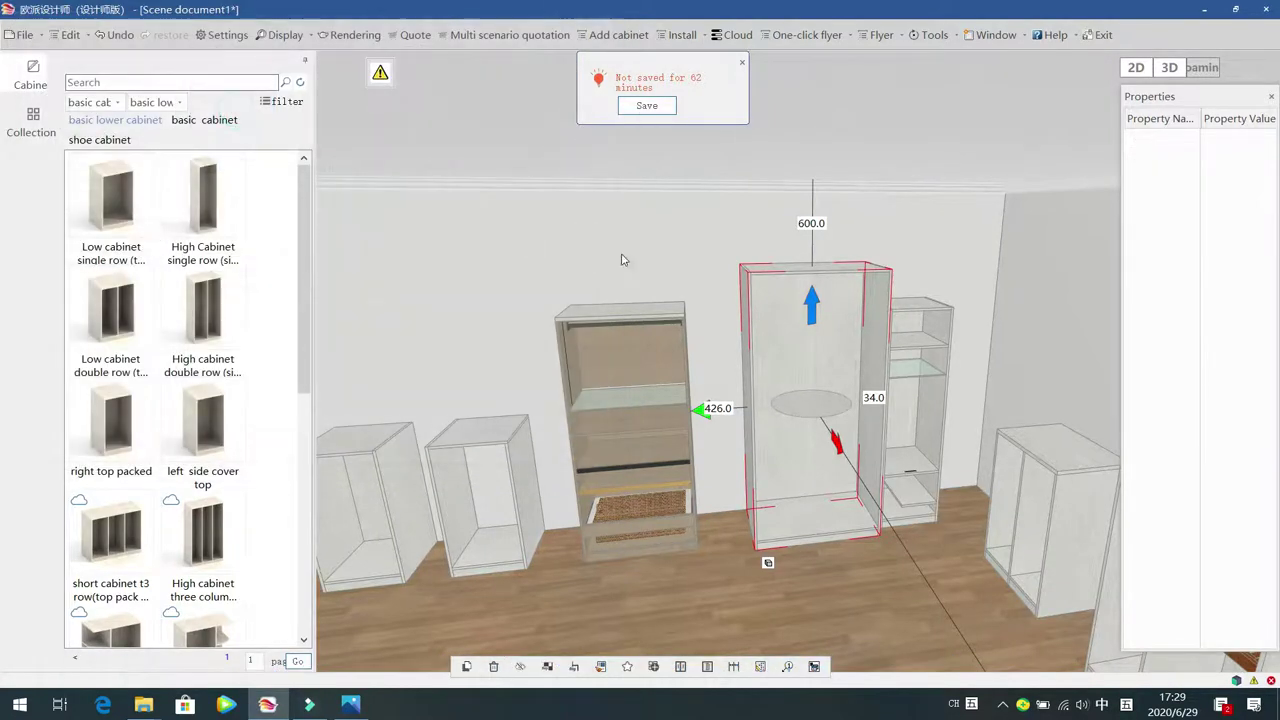
click(800, 483)
double_click(800, 483)
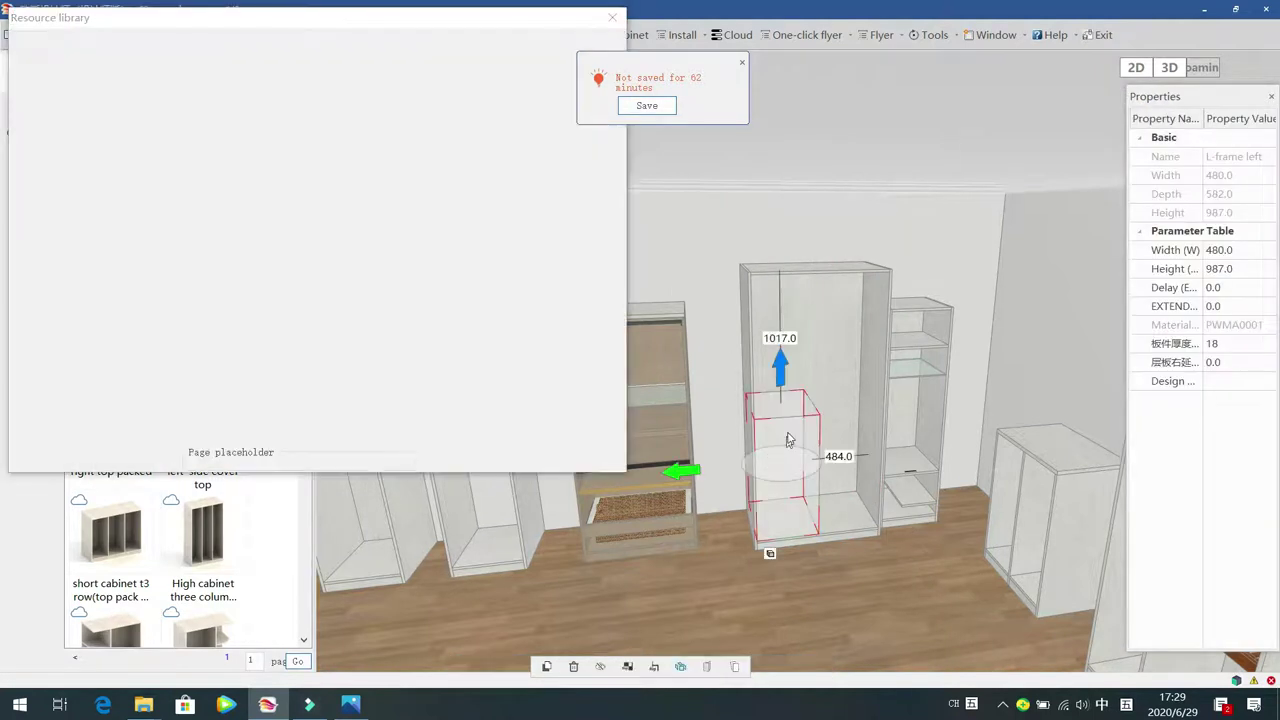
click(588, 458)
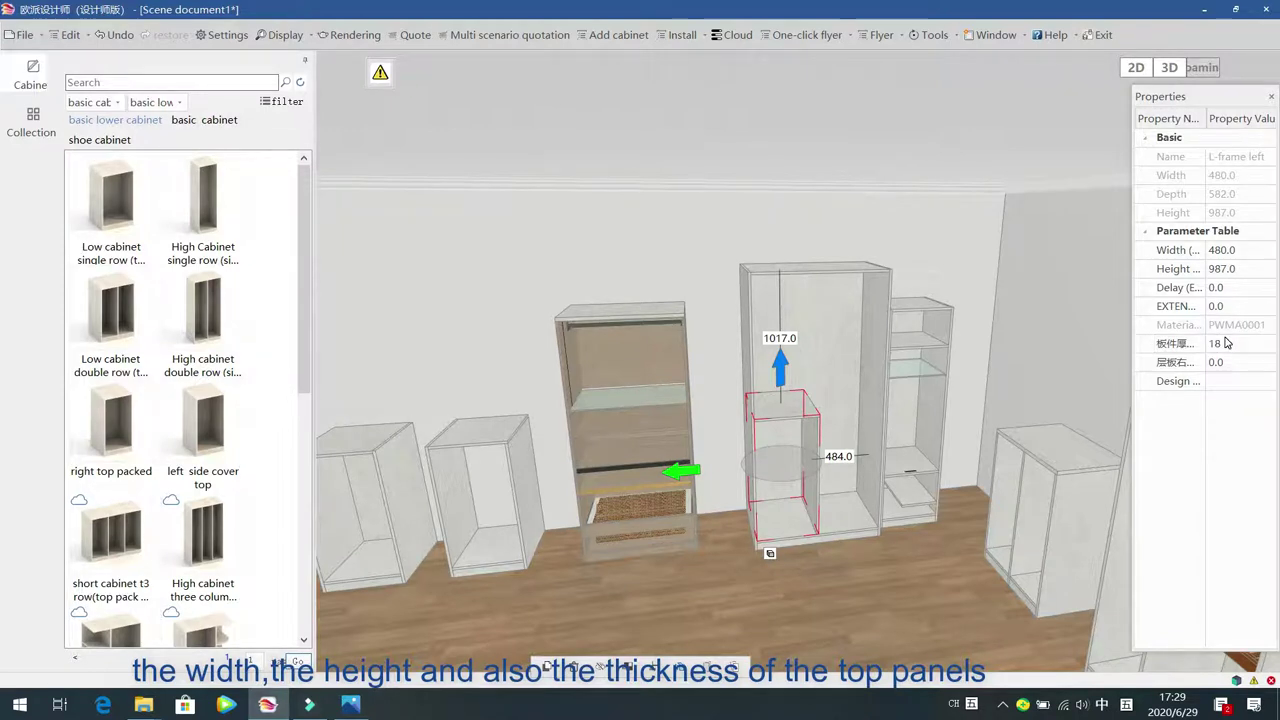
click(793, 498)
Place a solid layer shelf from the commonly used board accessories in the high cabinet, about 869 mm above its bottom panel
click(797, 393)
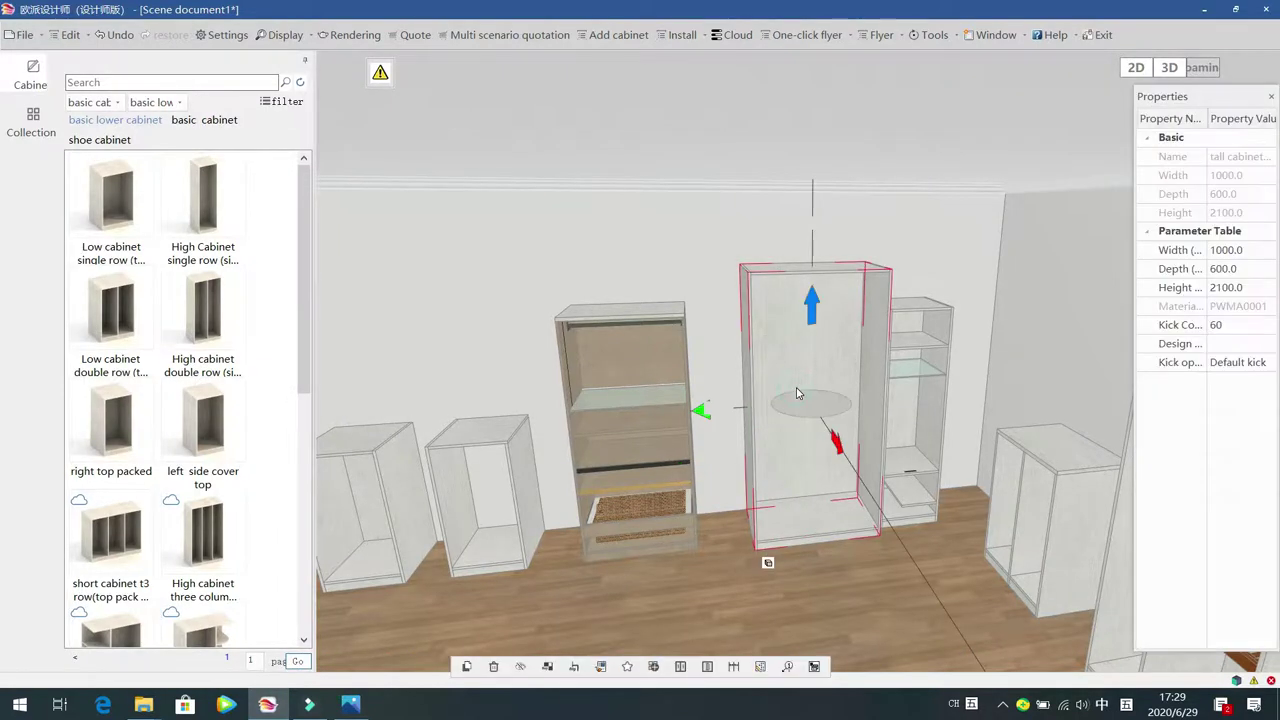
double_click(805, 395)
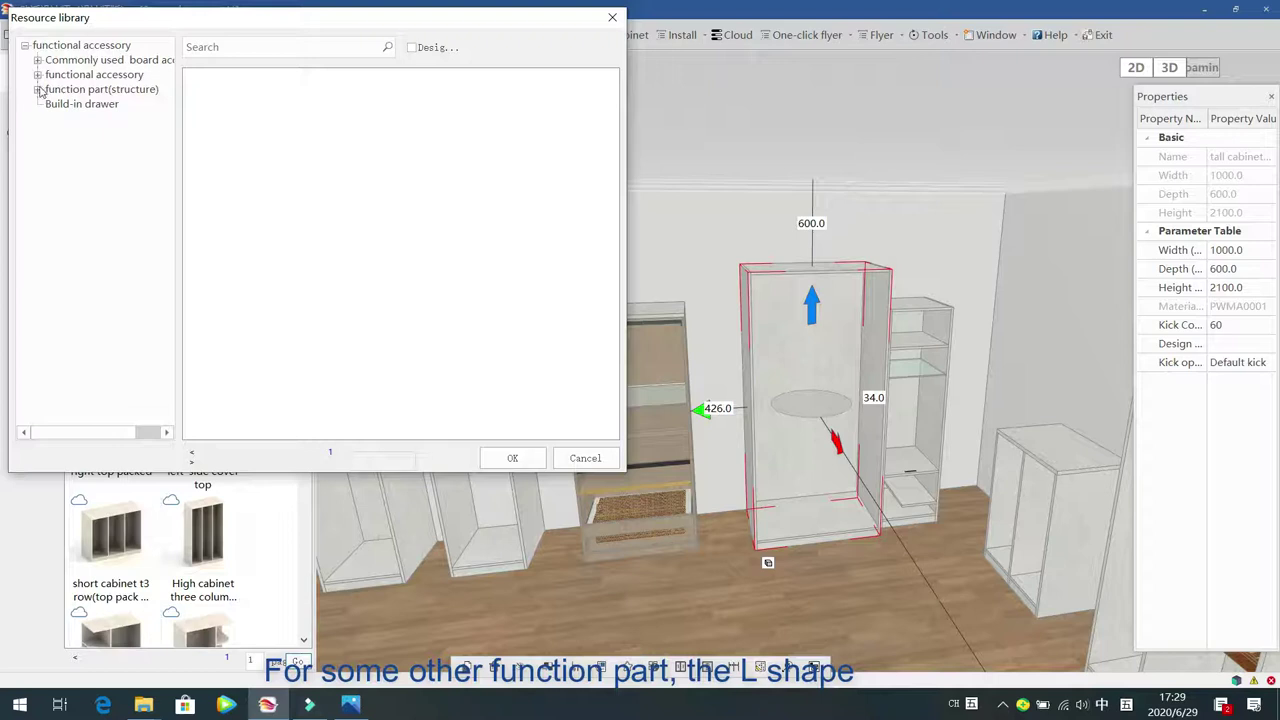
click(38, 89)
click(72, 104)
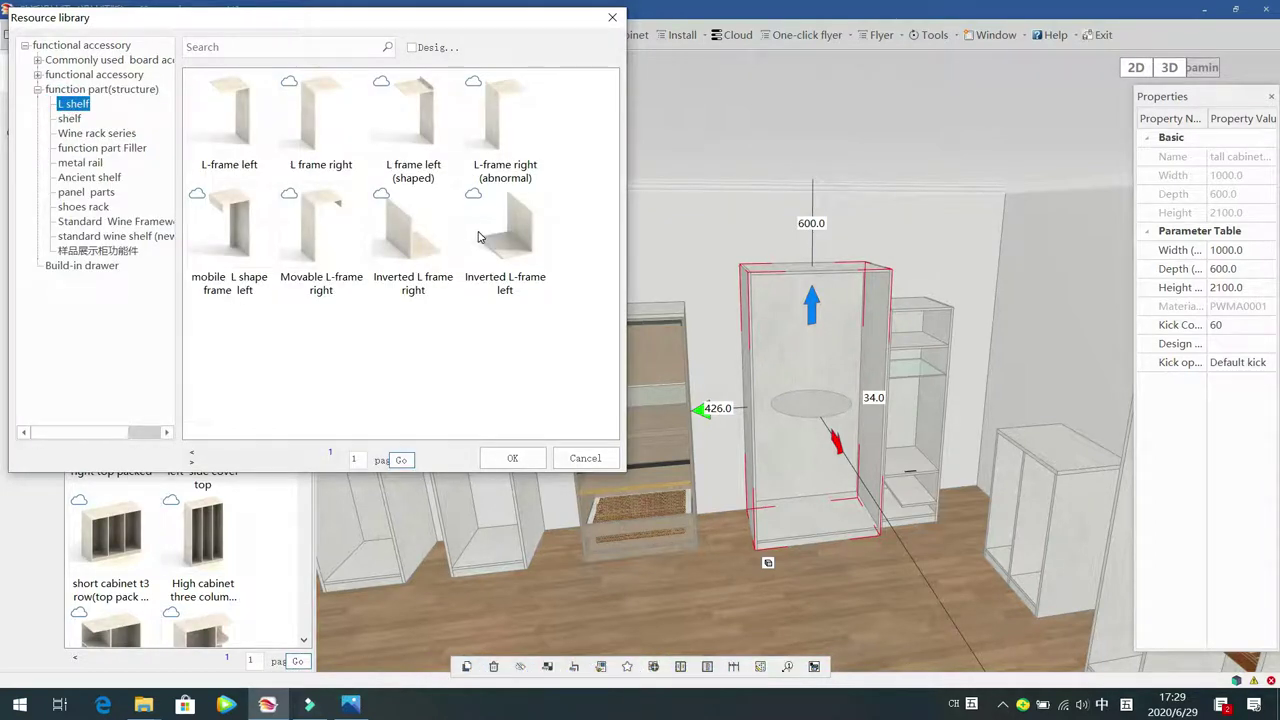
click(70, 119)
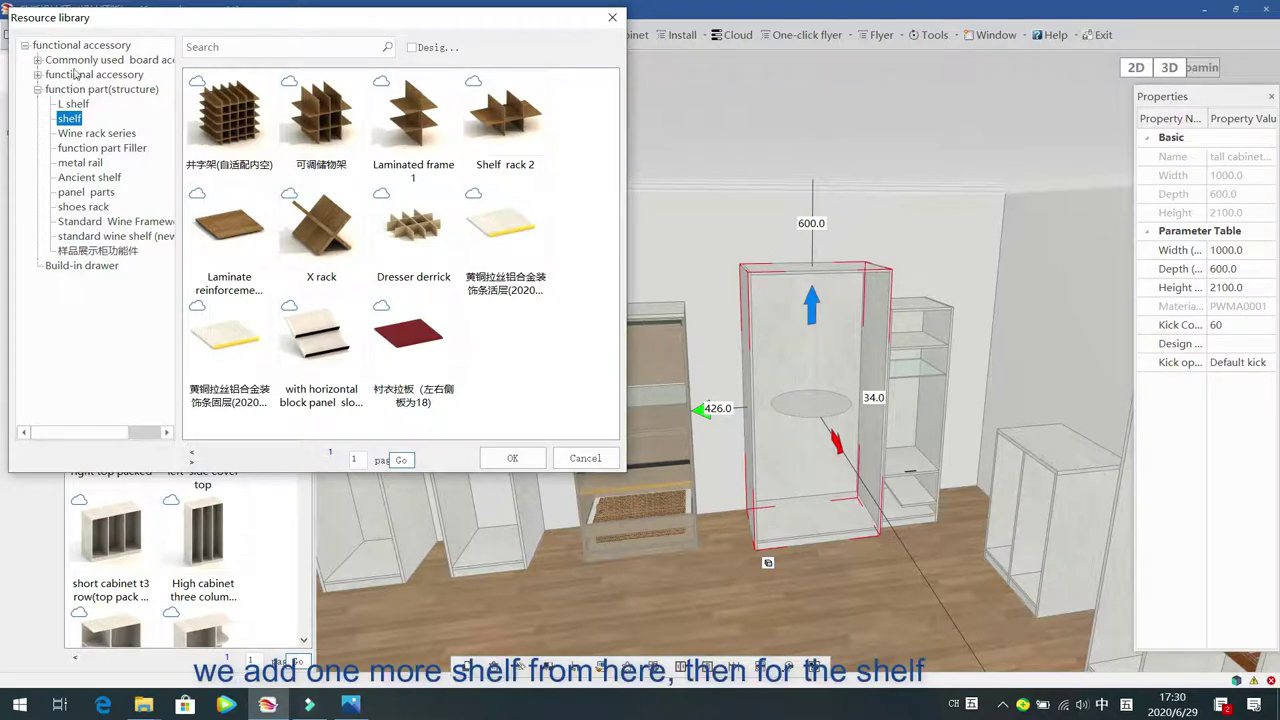
click(44, 61)
drag(231, 120, 812, 410)
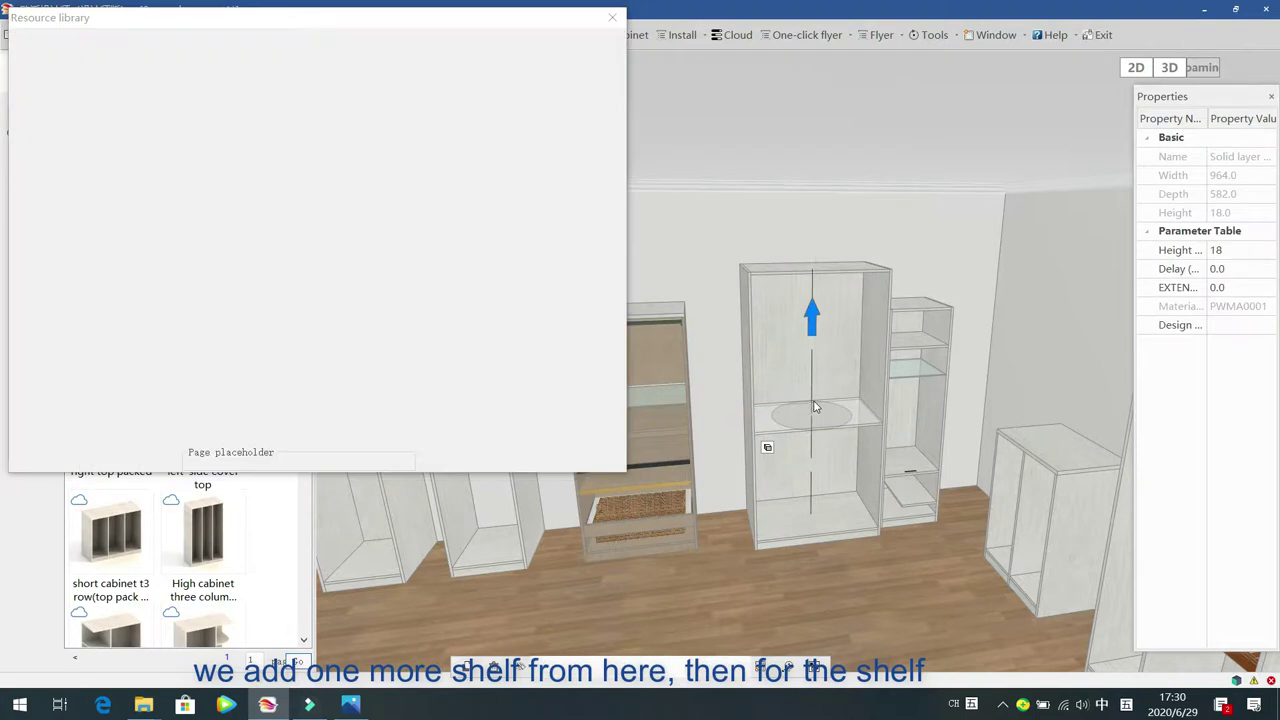
Place the grid rack 井字架(自适配内空) from the shelf structure parts in the compartment below the new shelf and close the resource library
click(38, 61)
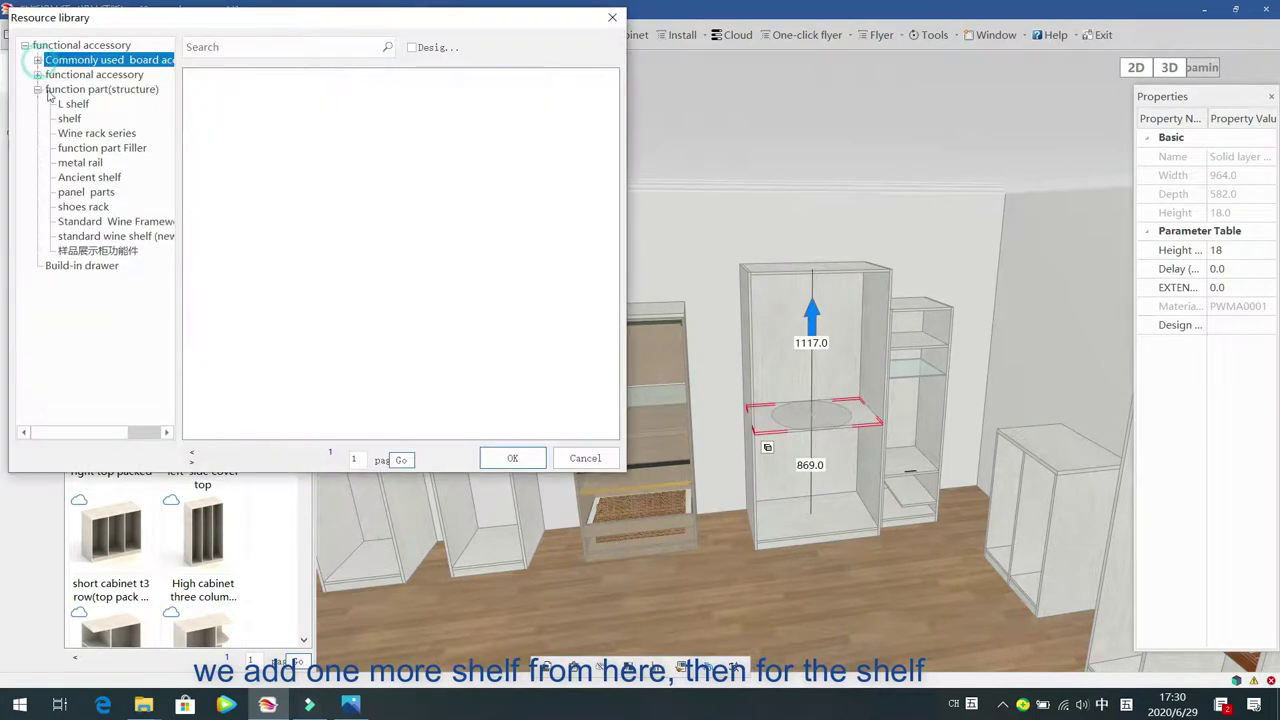
click(69, 118)
double_click(200, 124)
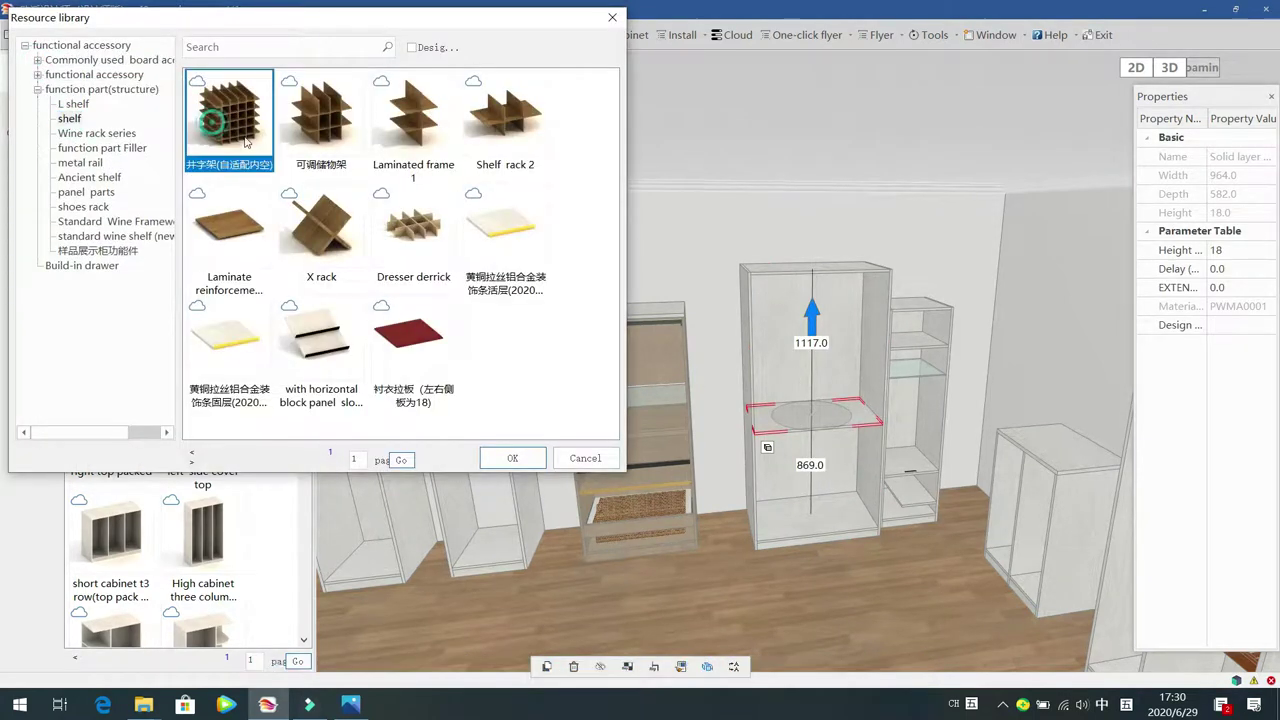
click(813, 488)
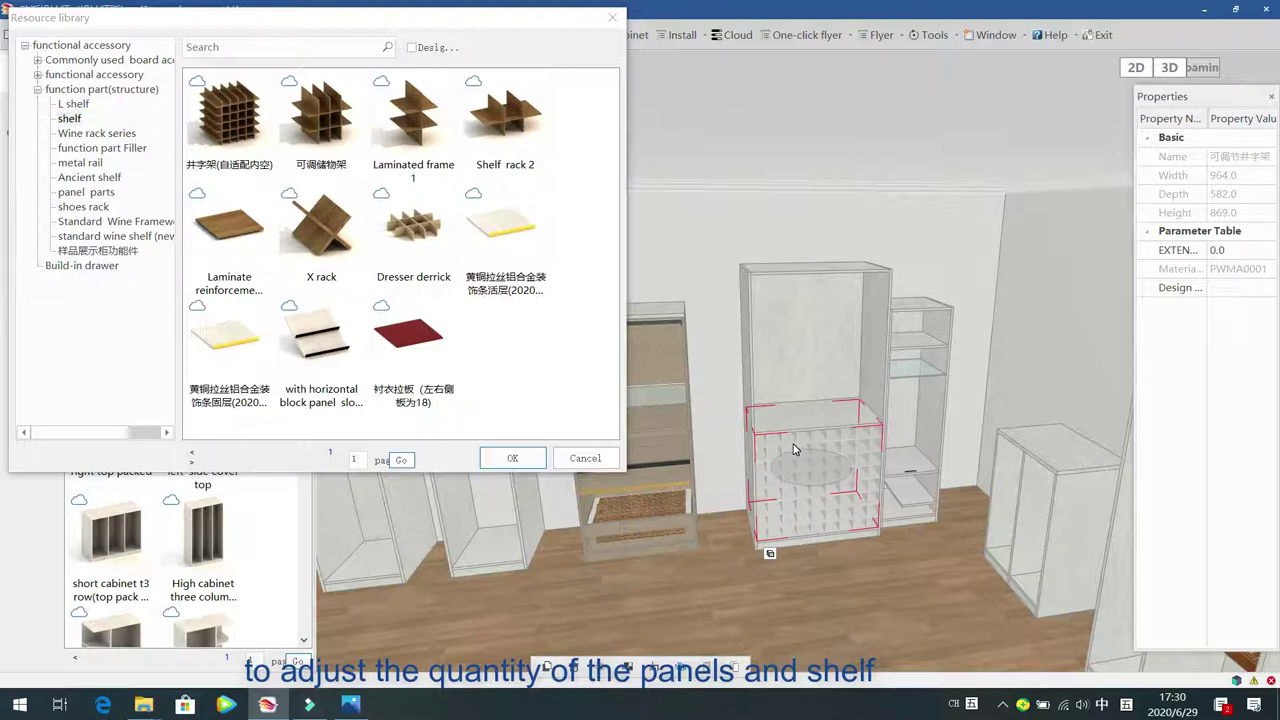
click(585, 458)
Check the process inspection errors for the grid rack's allowed depth and height
click(697, 555)
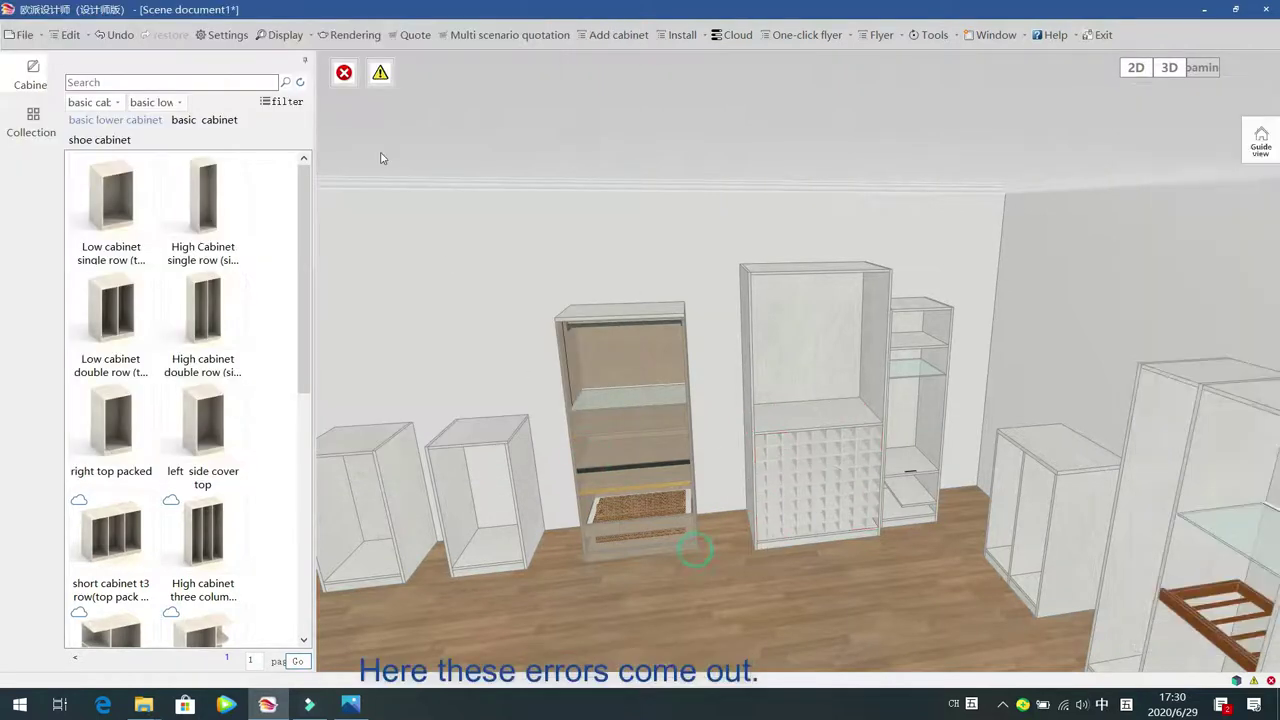
click(344, 72)
click(238, 130)
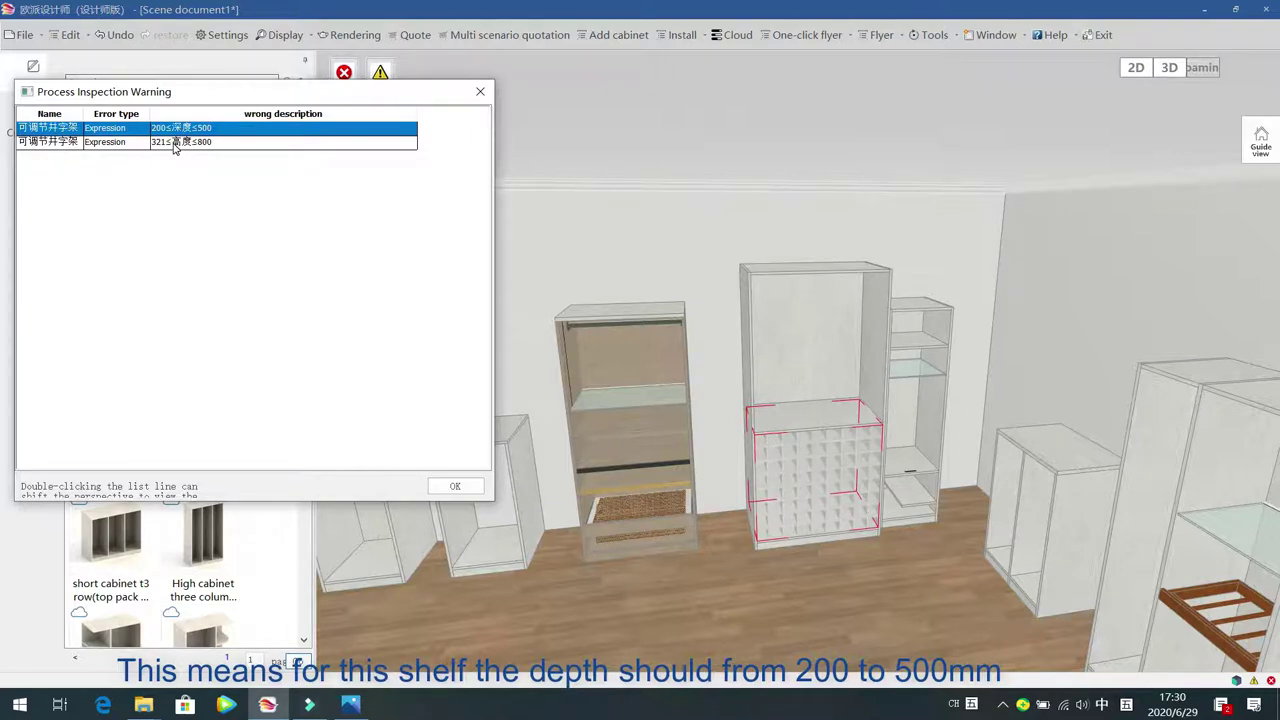
Set the depth of the high cabinet containing the grid rack to 500 mm
click(834, 309)
click(1262, 270)
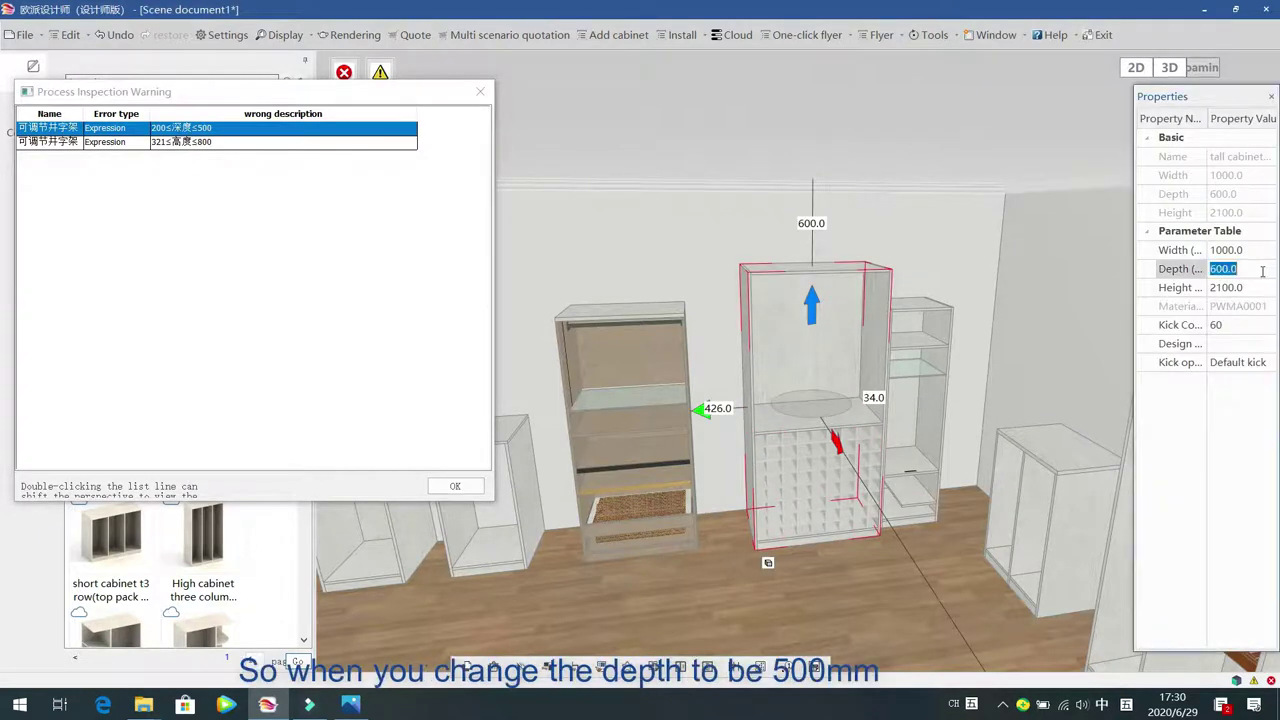
text(500.0)
key(Return)
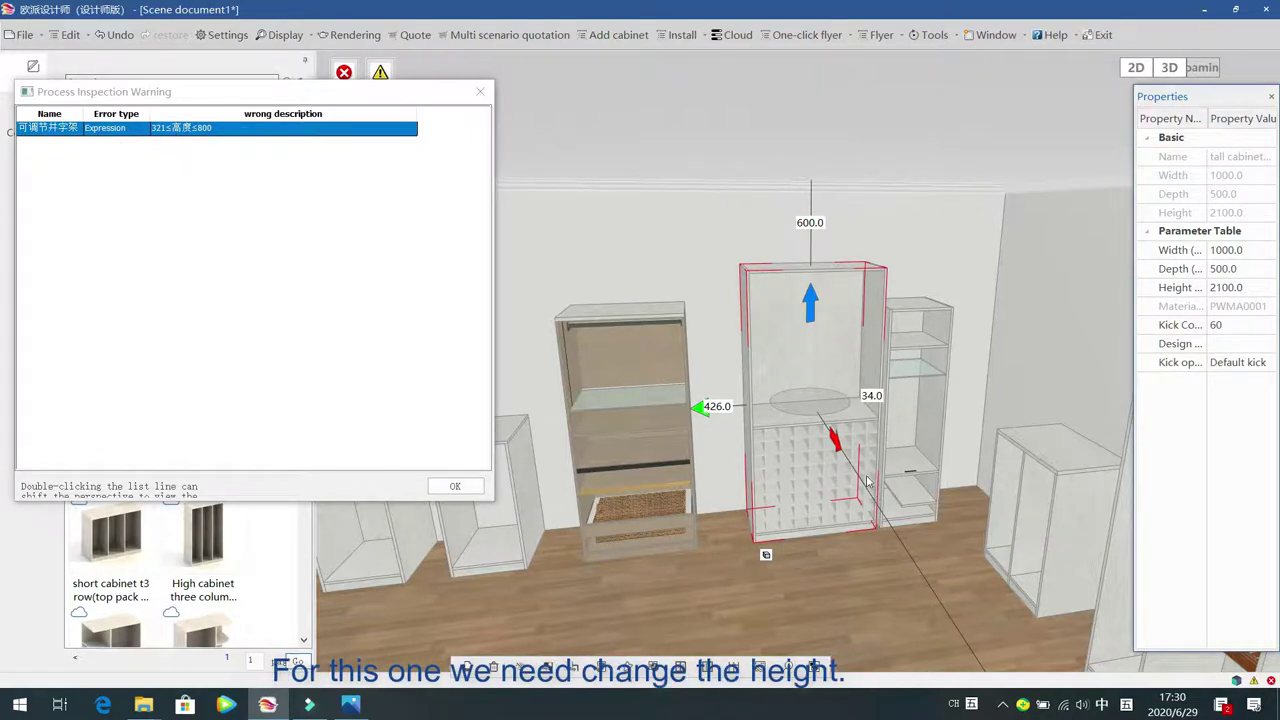
Delete the solid layer shelf and the grid rack from the high cabinet
click(777, 423)
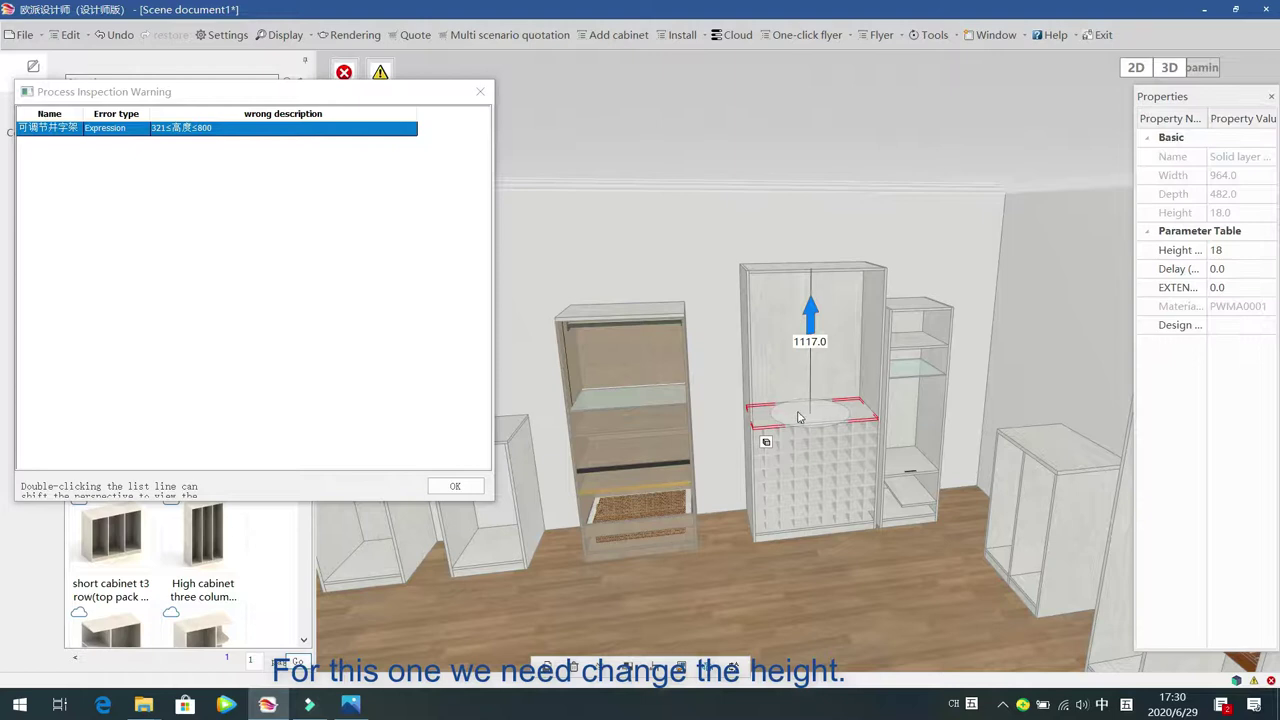
drag(815, 316, 807, 359)
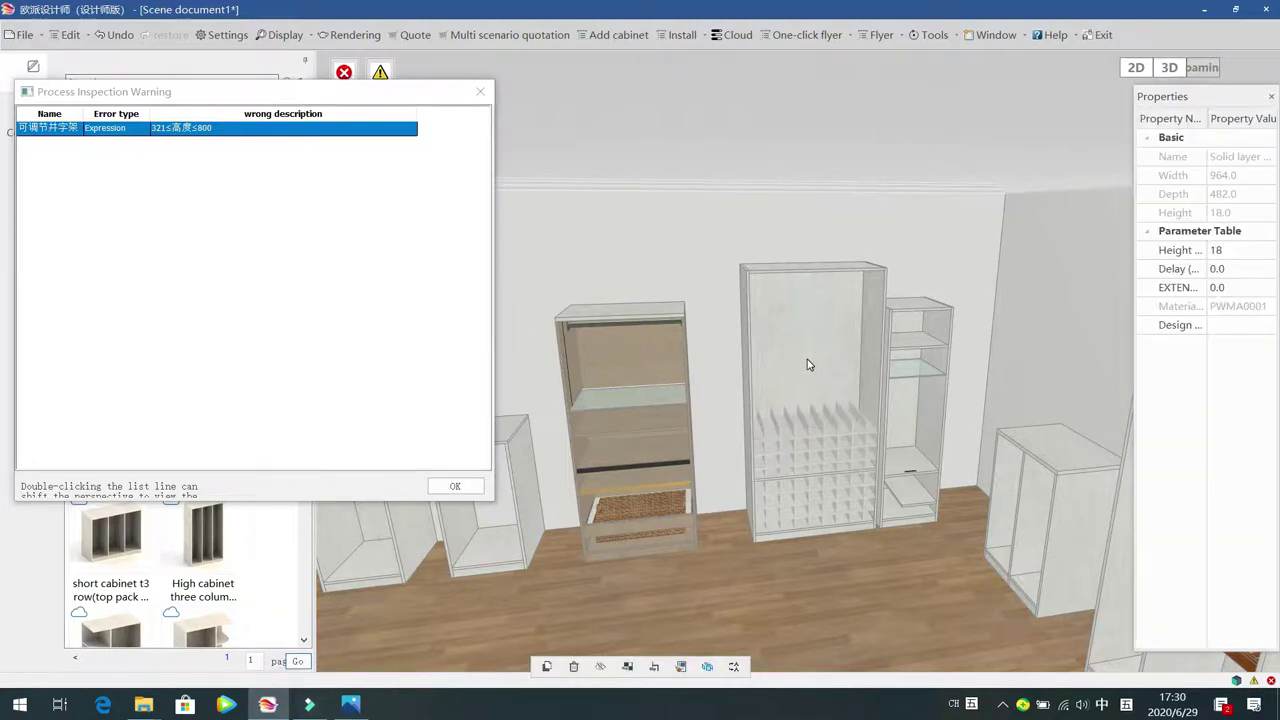
click(829, 505)
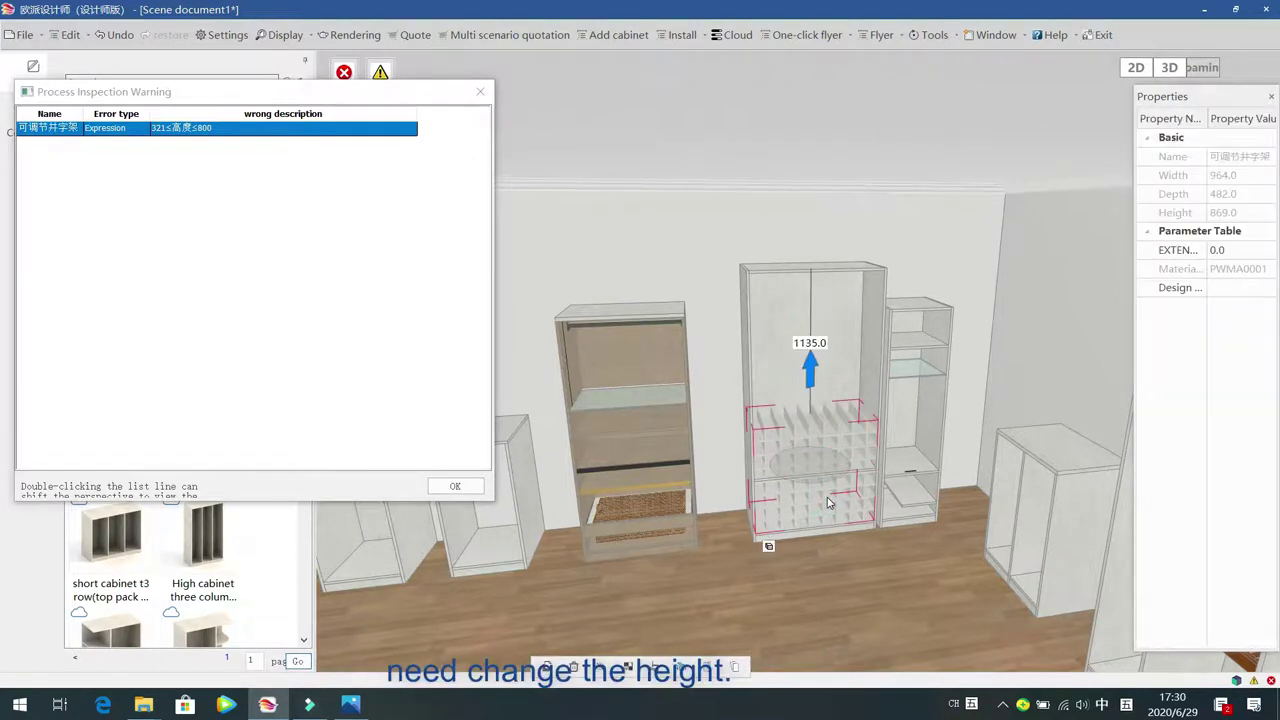
click(819, 469)
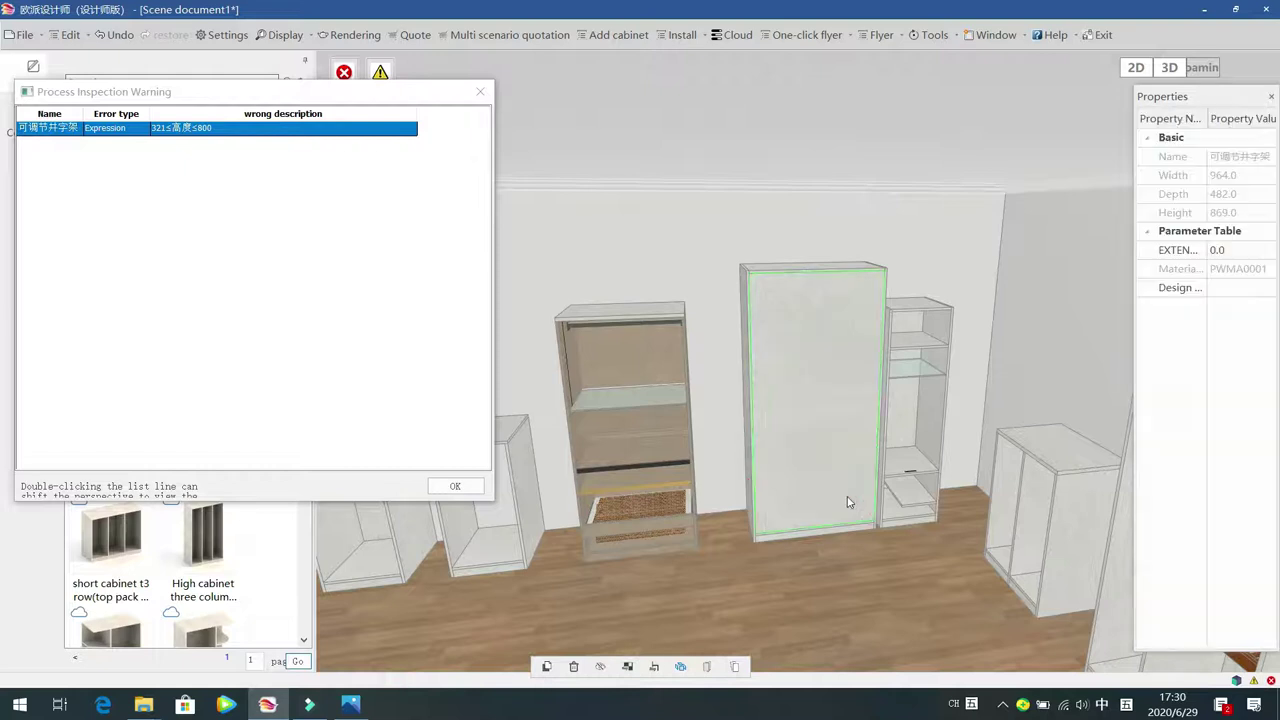
click(802, 448)
click(810, 337)
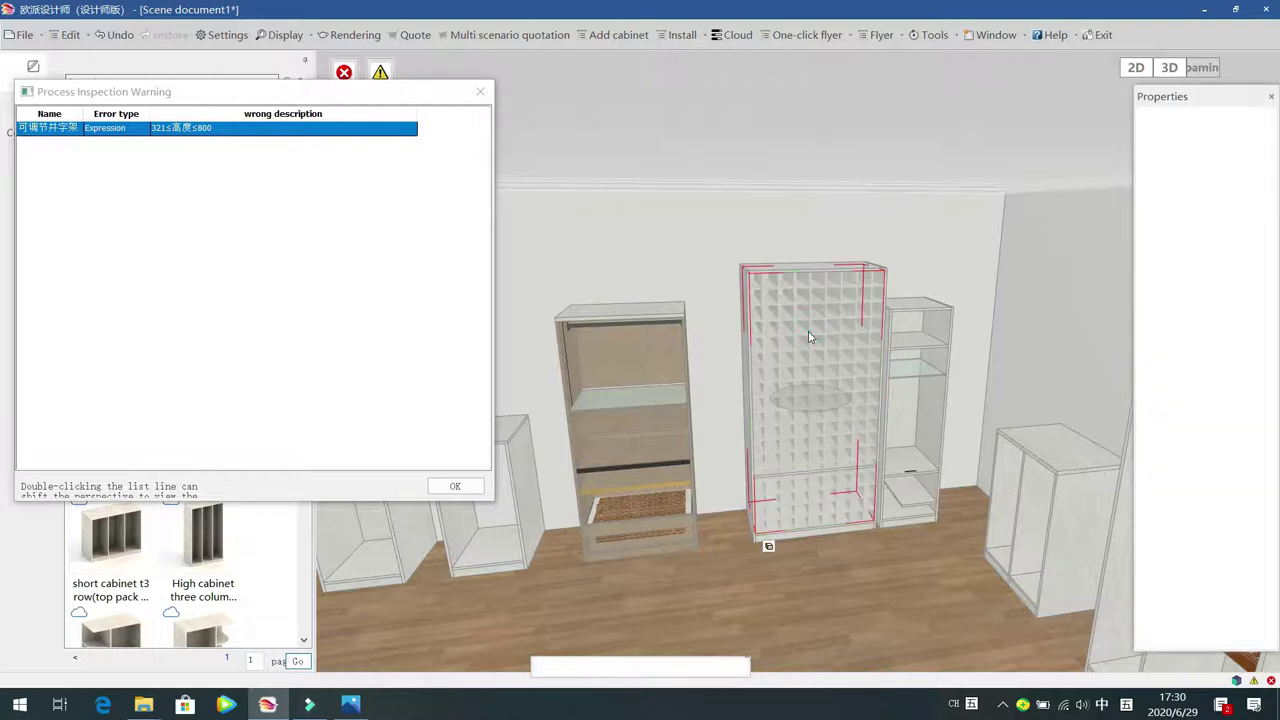
key(Delete)
Place a solid layer shelf from the layer riser board accessories in the high cabinet, 680 mm above its bottom panel
click(811, 340)
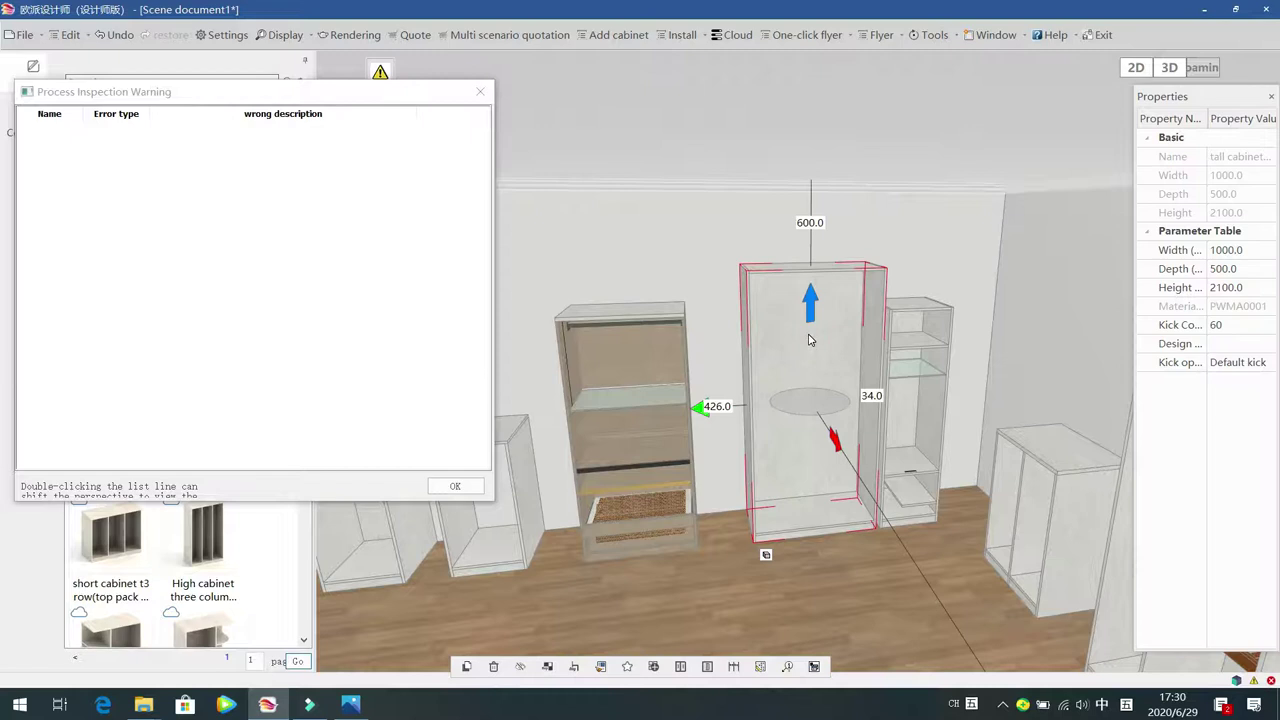
click(37, 60)
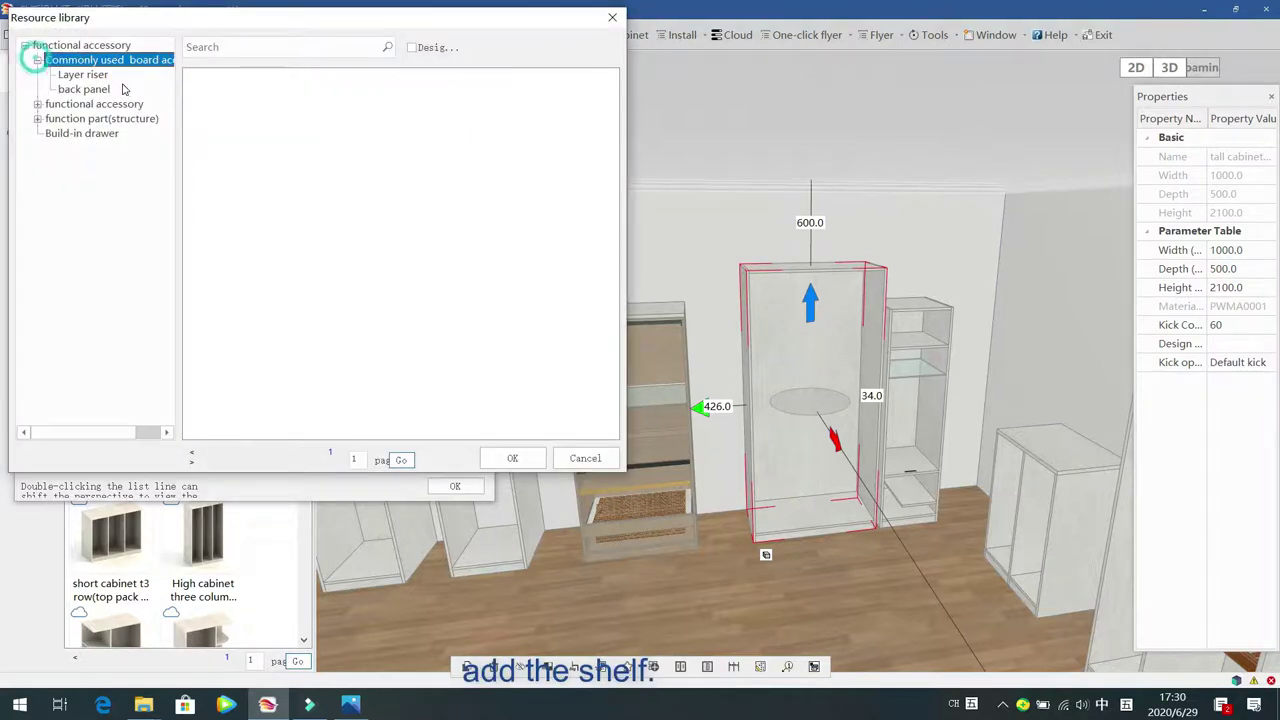
click(83, 74)
drag(230, 92, 812, 440)
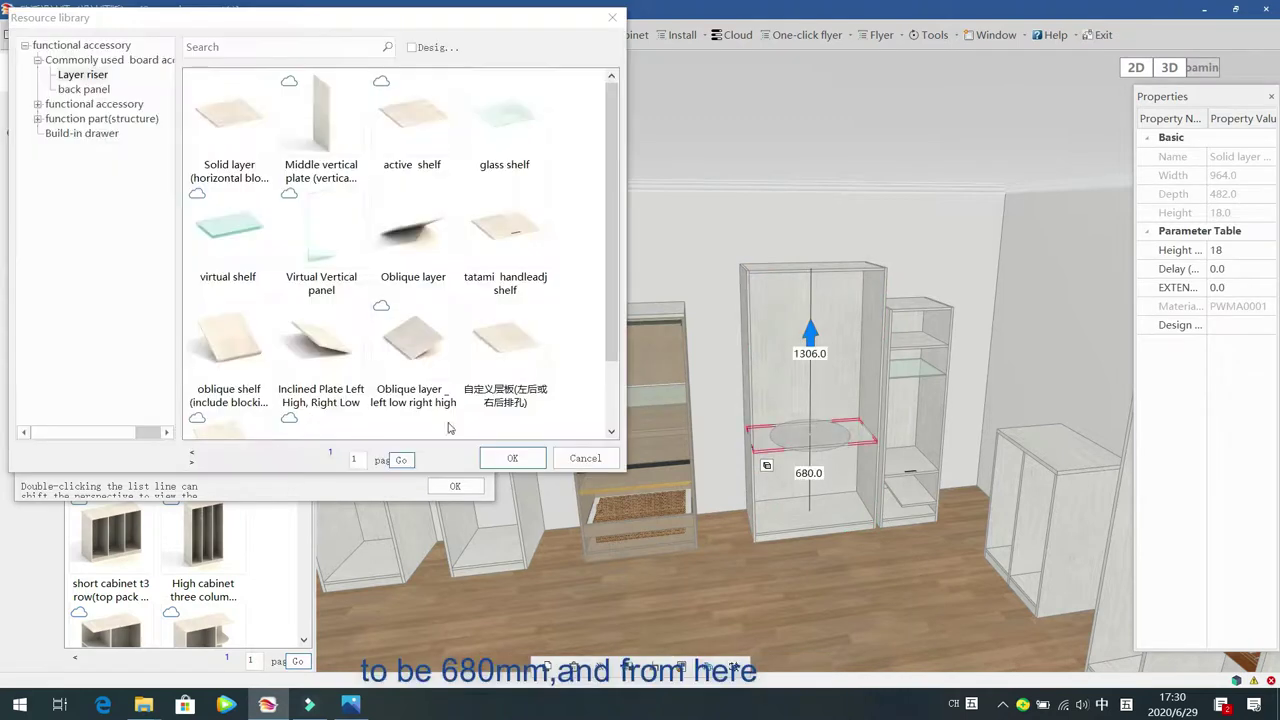
Place the grid rack 井字架(自适配内空) in the compartment below the new shelf and close the resource library and inspection warning
click(37, 118)
click(69, 147)
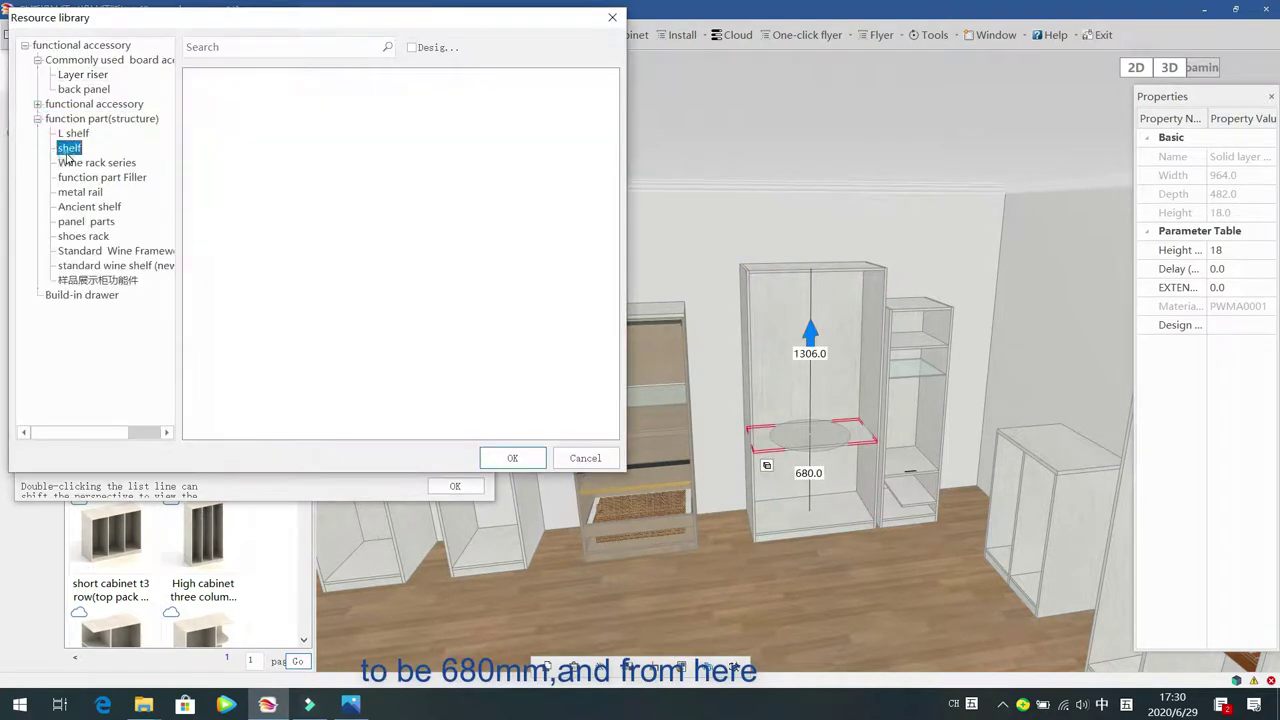
drag(236, 131, 817, 494)
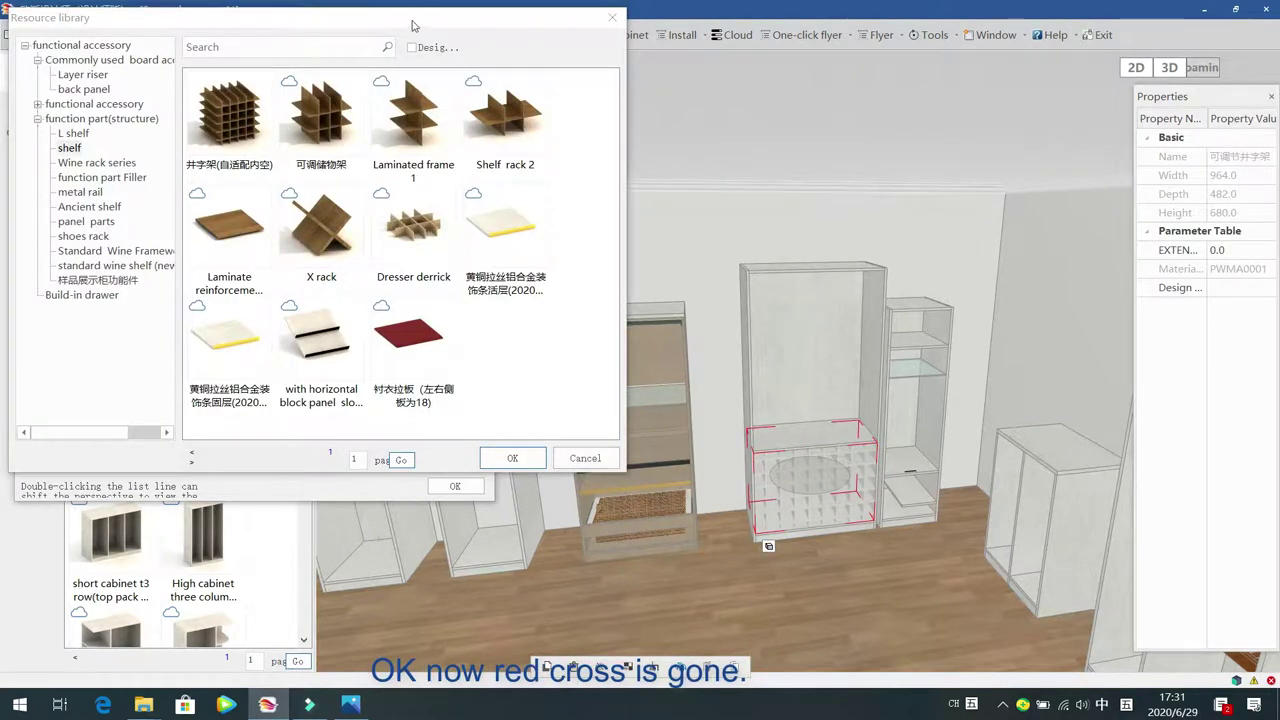
drag(410, 21, 438, 167)
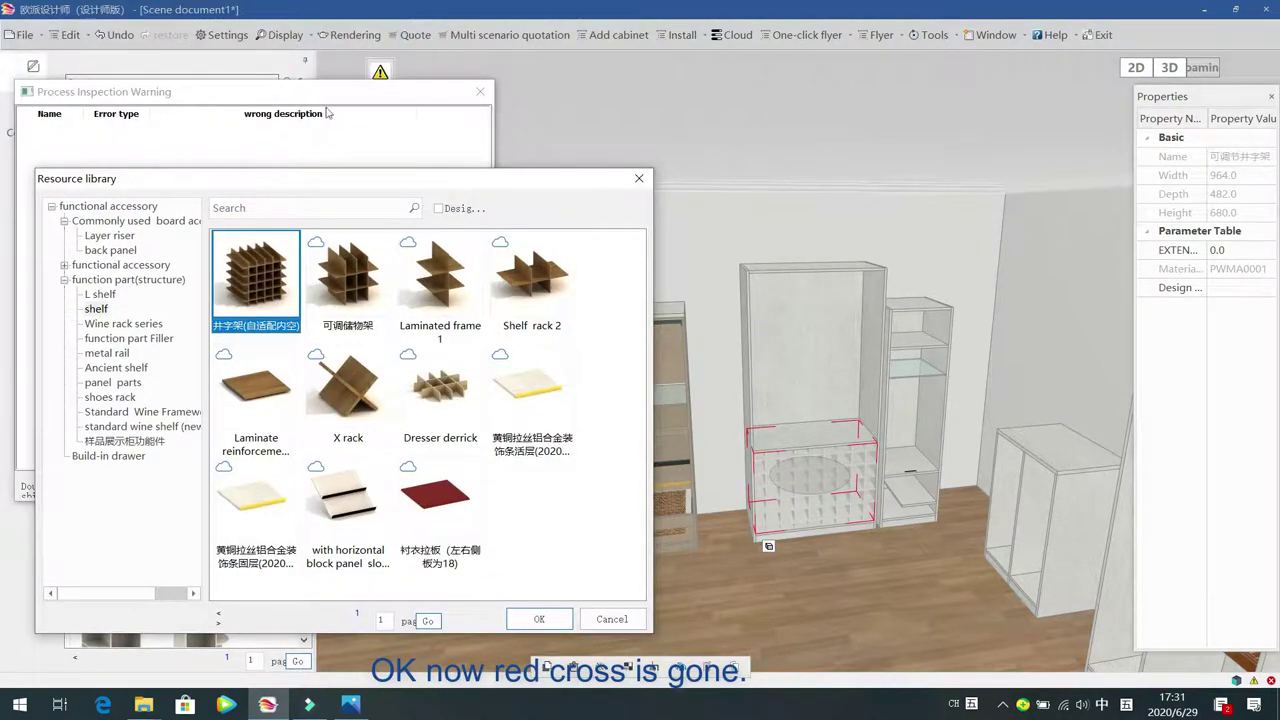
click(641, 180)
click(480, 91)
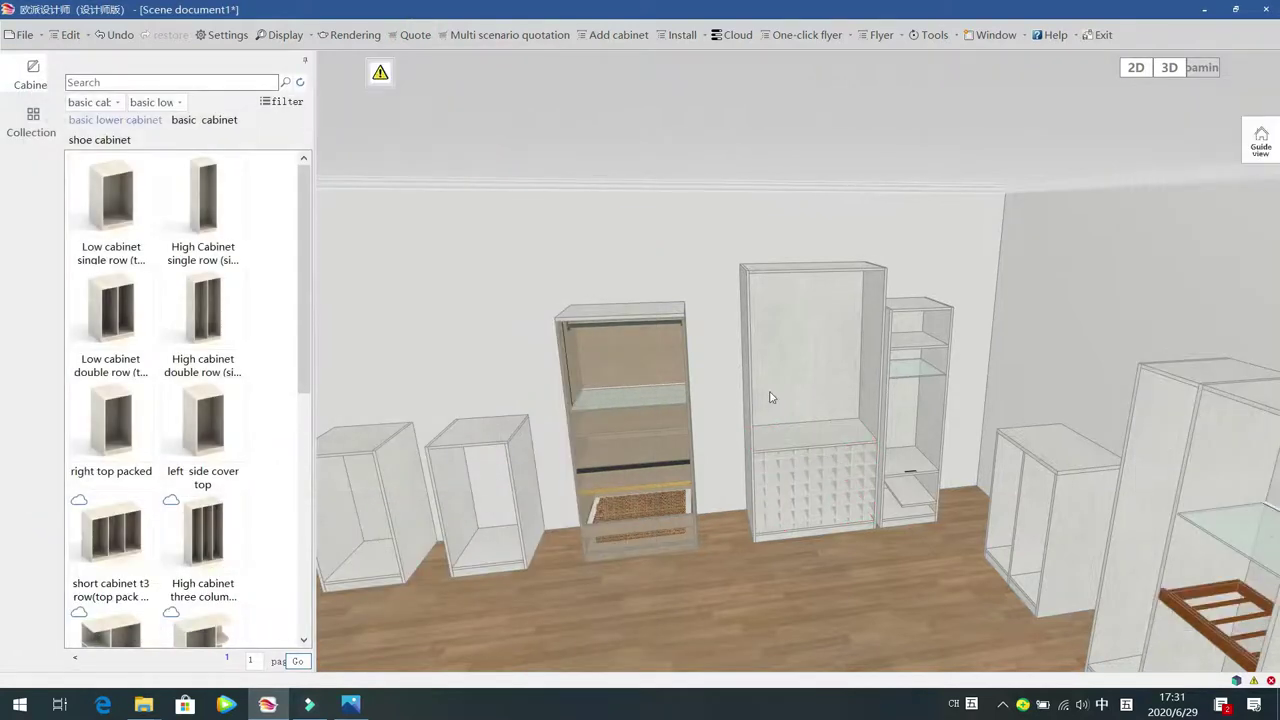
Review the shelf, wine rack series and function part filler models among the structural function parts for the high cabinet
click(823, 390)
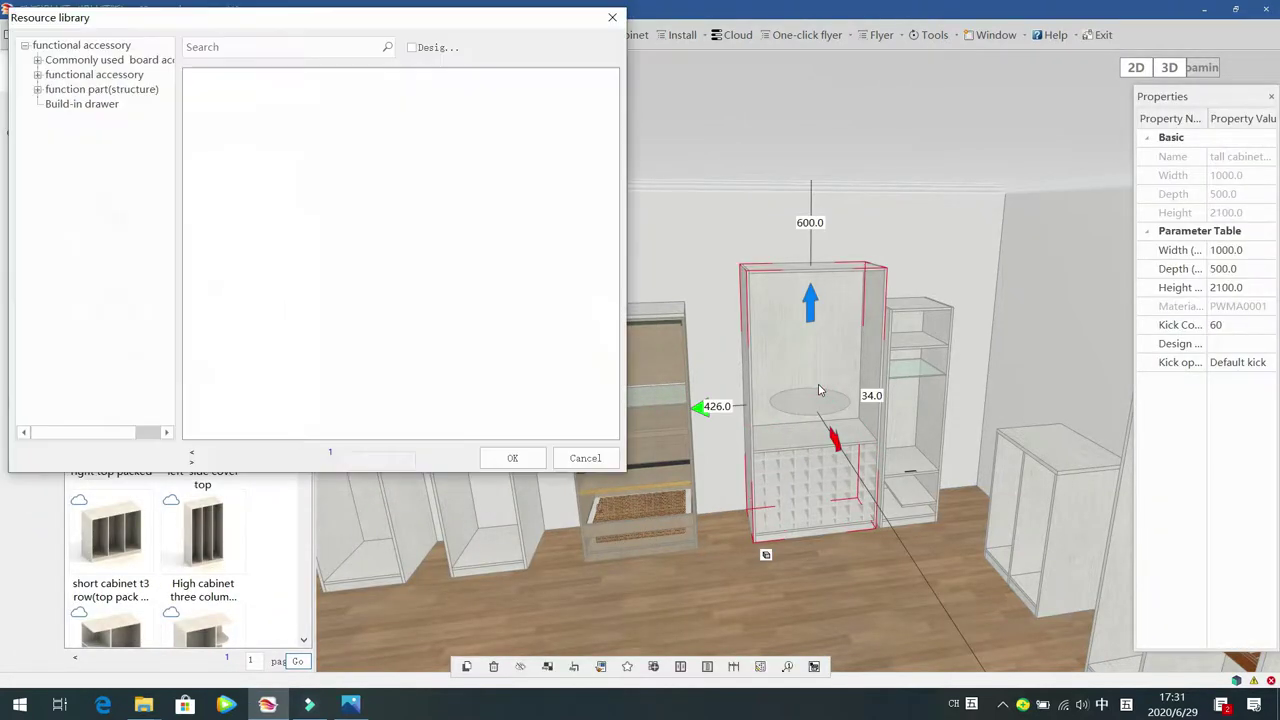
click(60, 89)
click(69, 118)
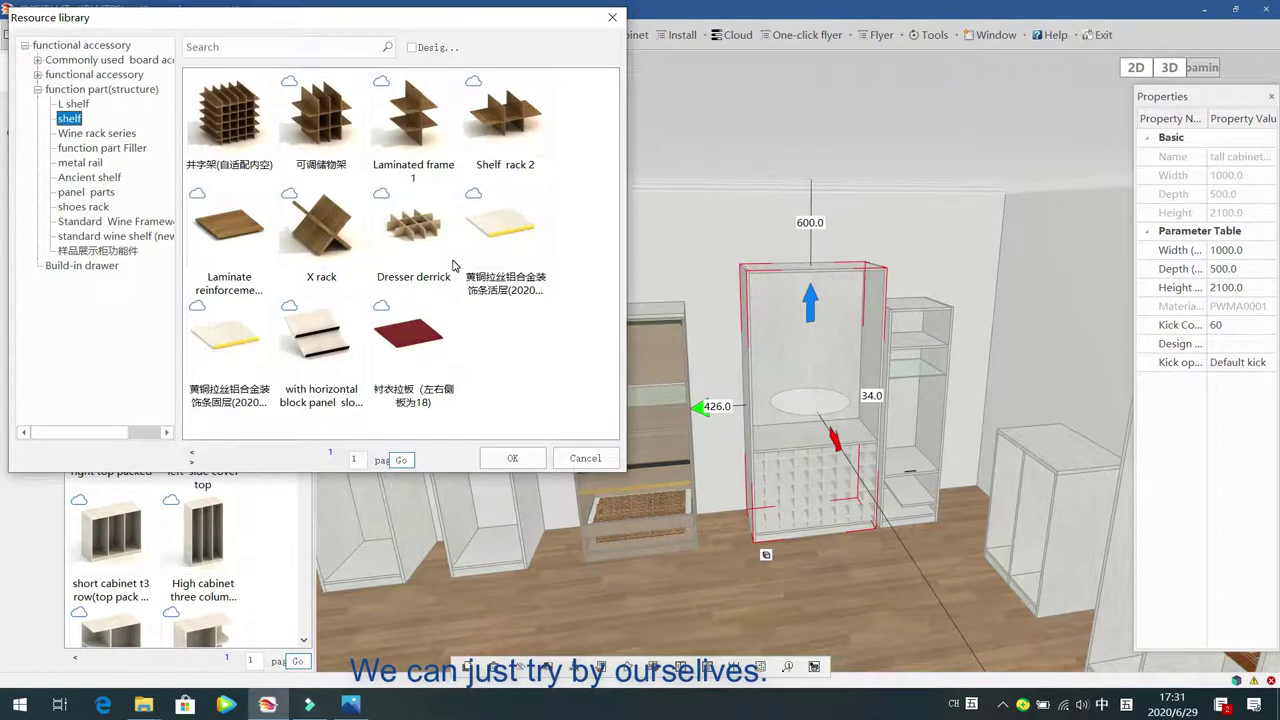
click(90, 134)
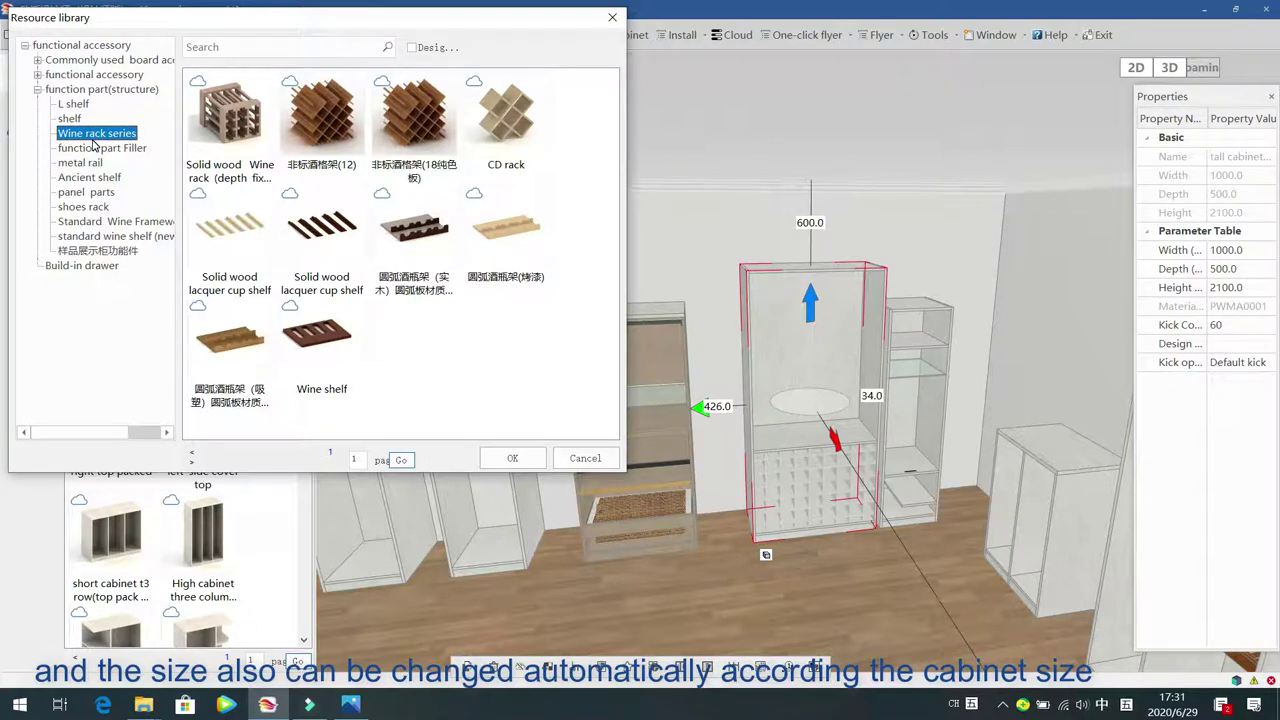
click(104, 149)
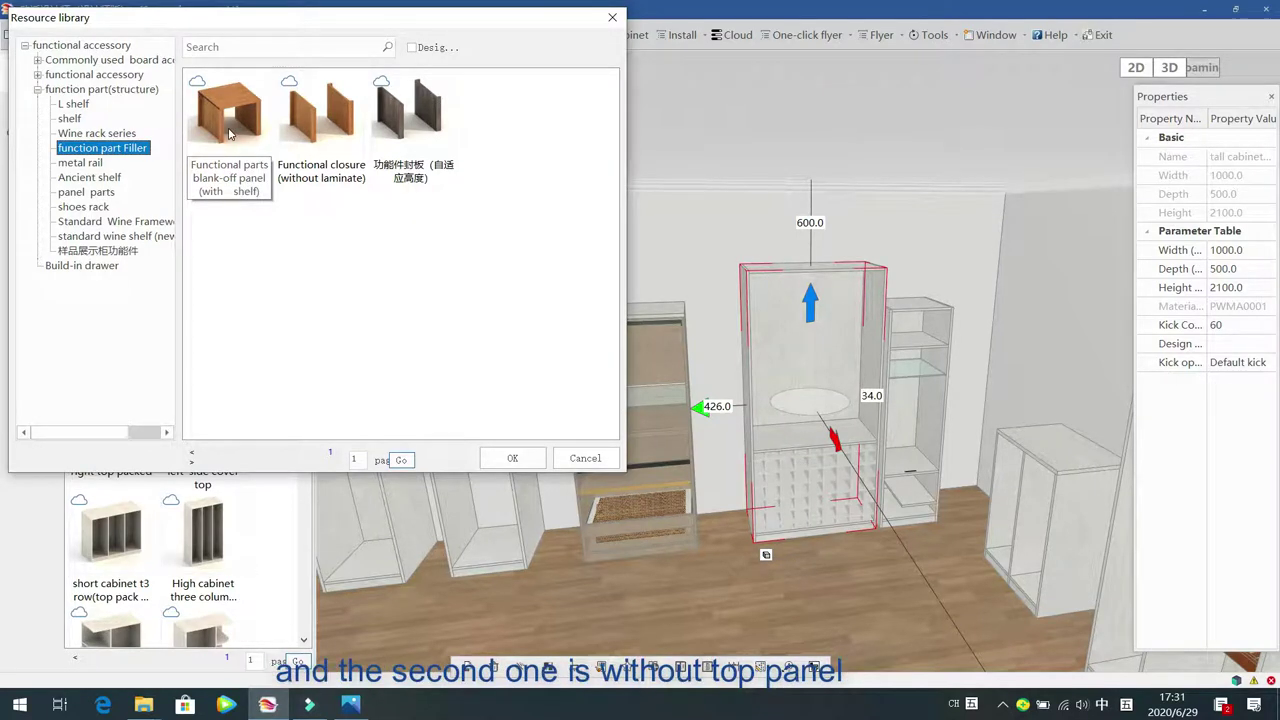
click(307, 152)
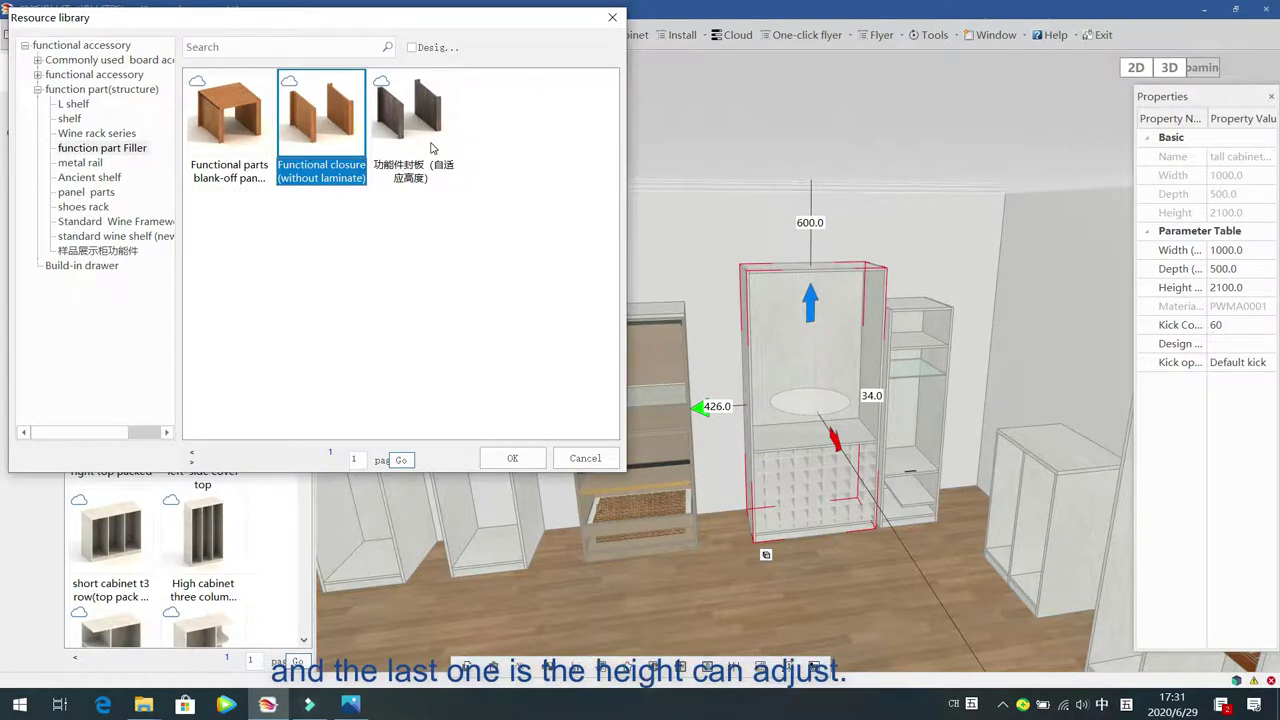
click(430, 143)
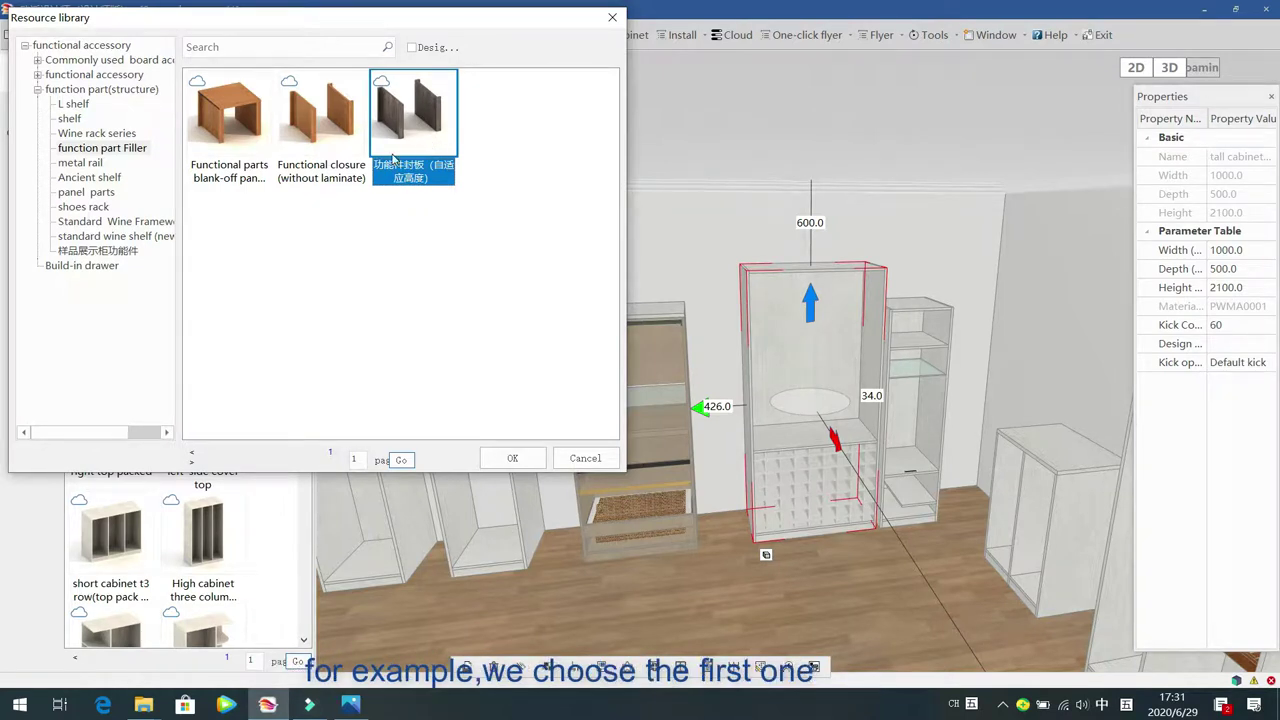
Place the functional parts blank-off panel with shelf about 315 mm above the high cabinet's solid shelf and close the resource library
click(247, 140)
double_click(229, 111)
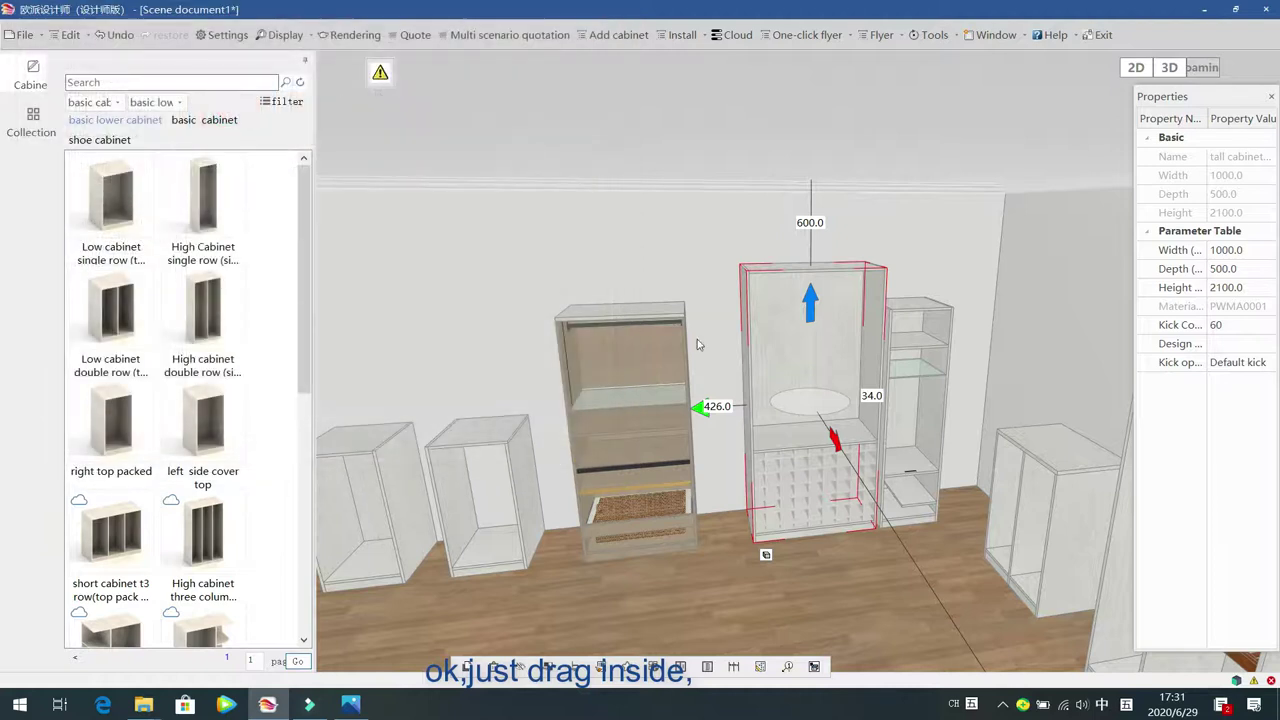
click(835, 370)
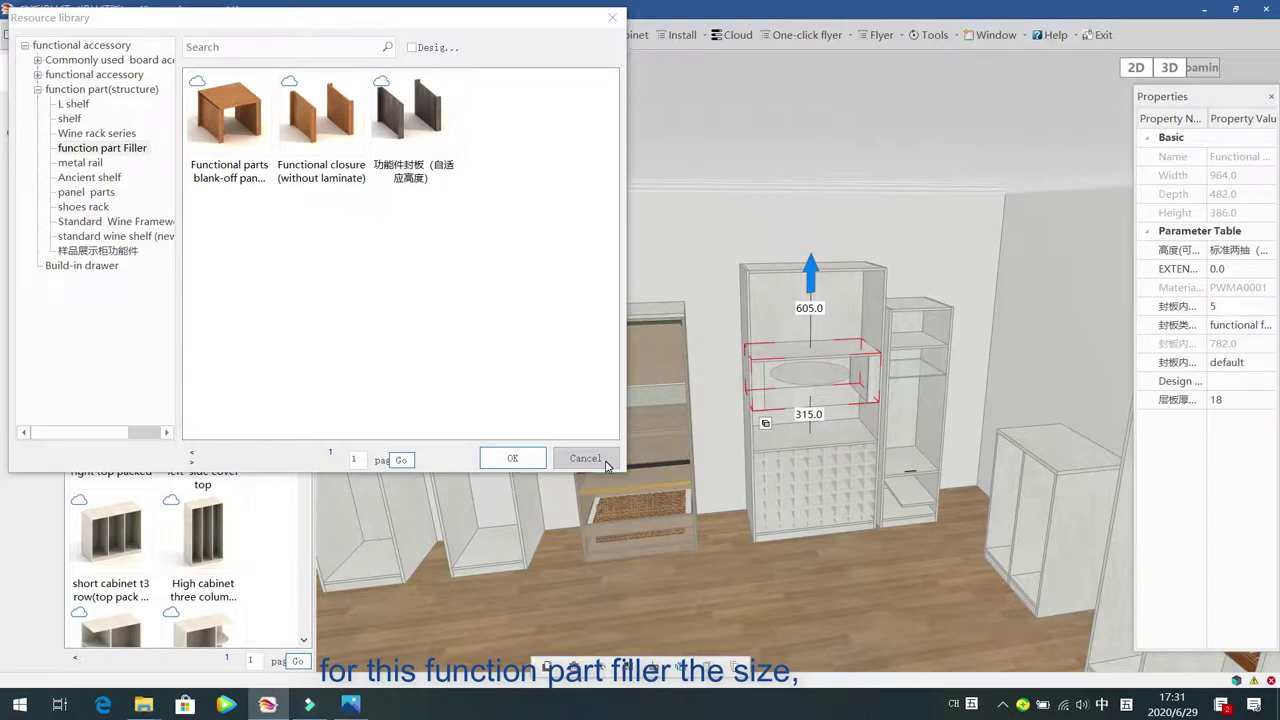
click(586, 459)
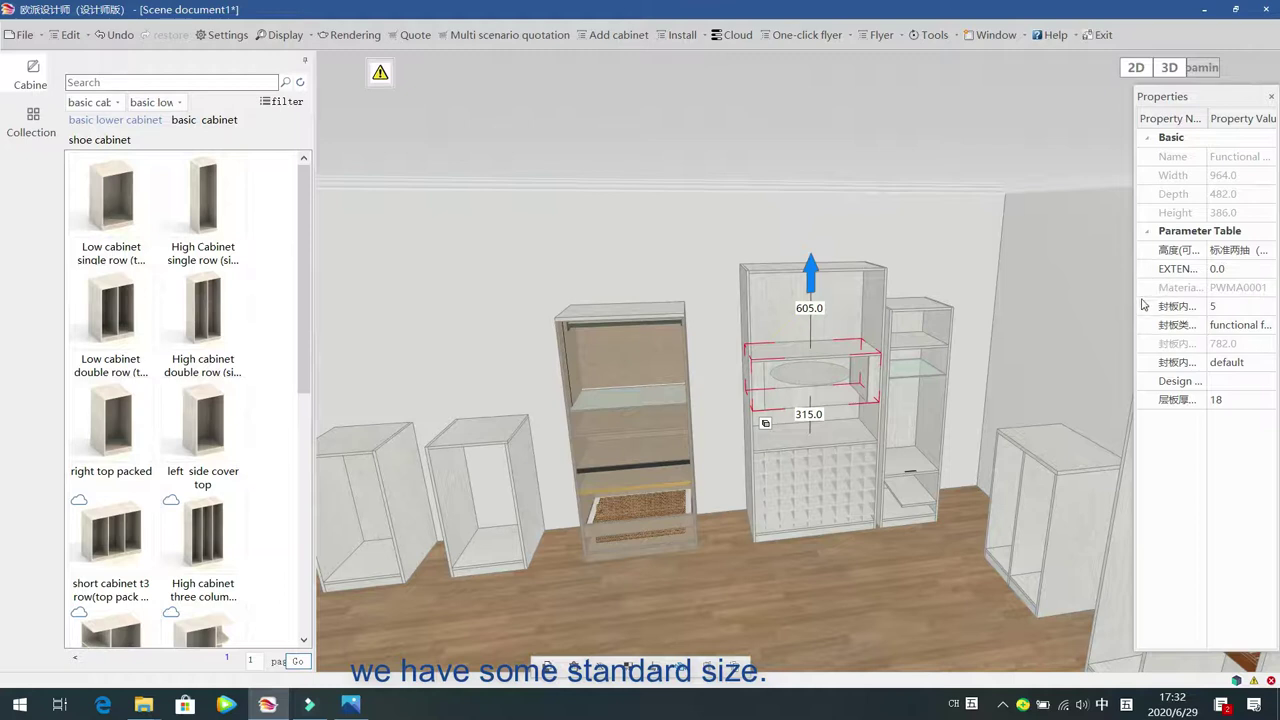
Try the standard two-, one- and three-drawer height options (标准两抽, 标准一抽, 标准三抽) for the blank-off panel
drag(1136, 290, 1068, 288)
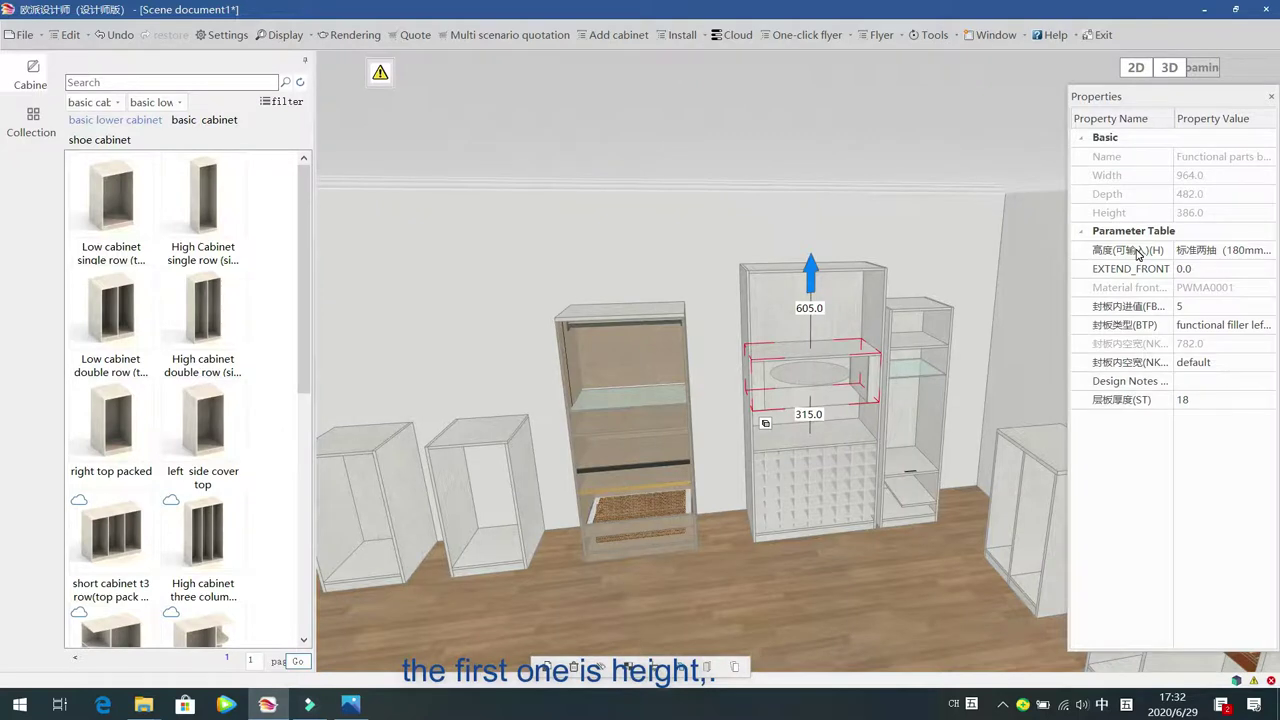
click(1137, 256)
click(1265, 250)
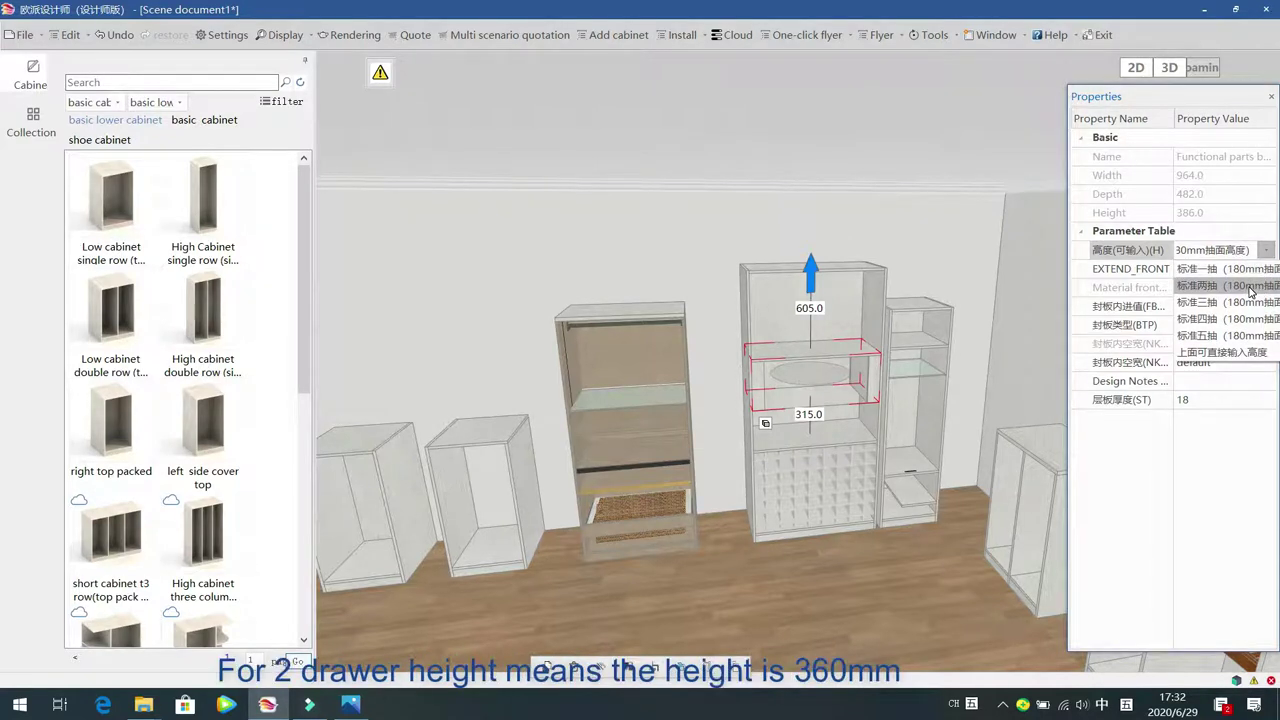
click(1250, 290)
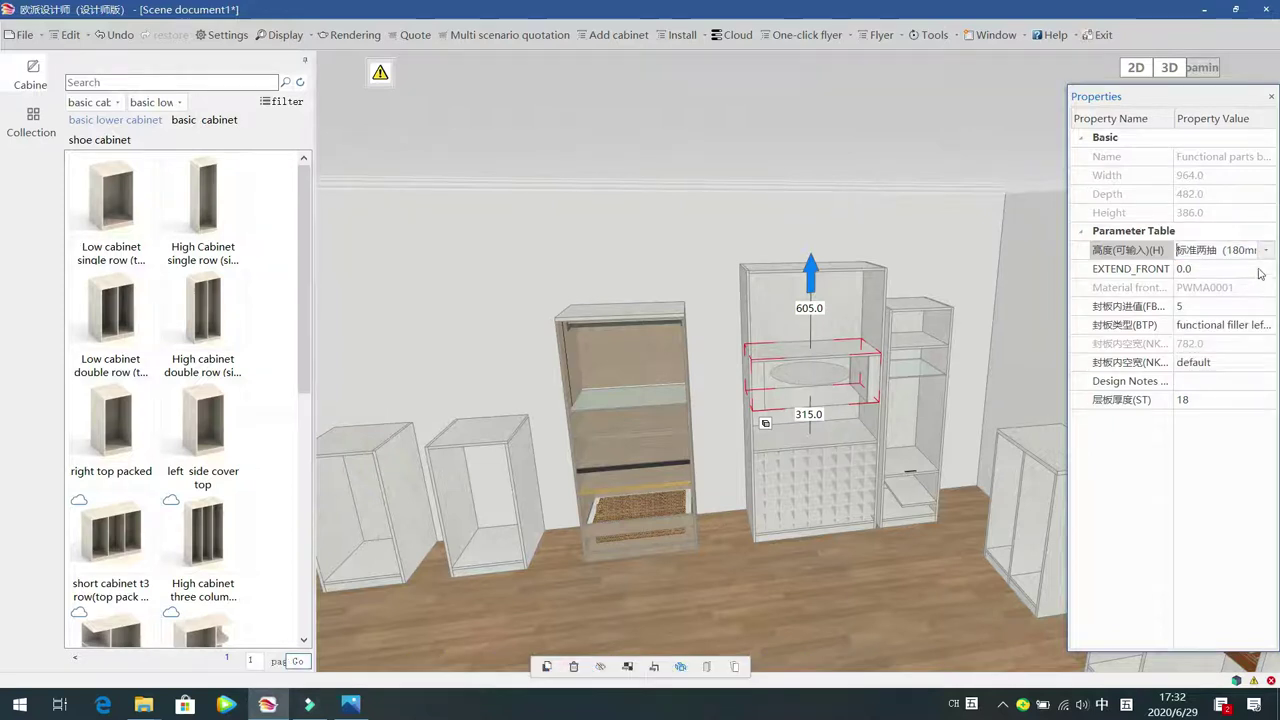
click(1267, 251)
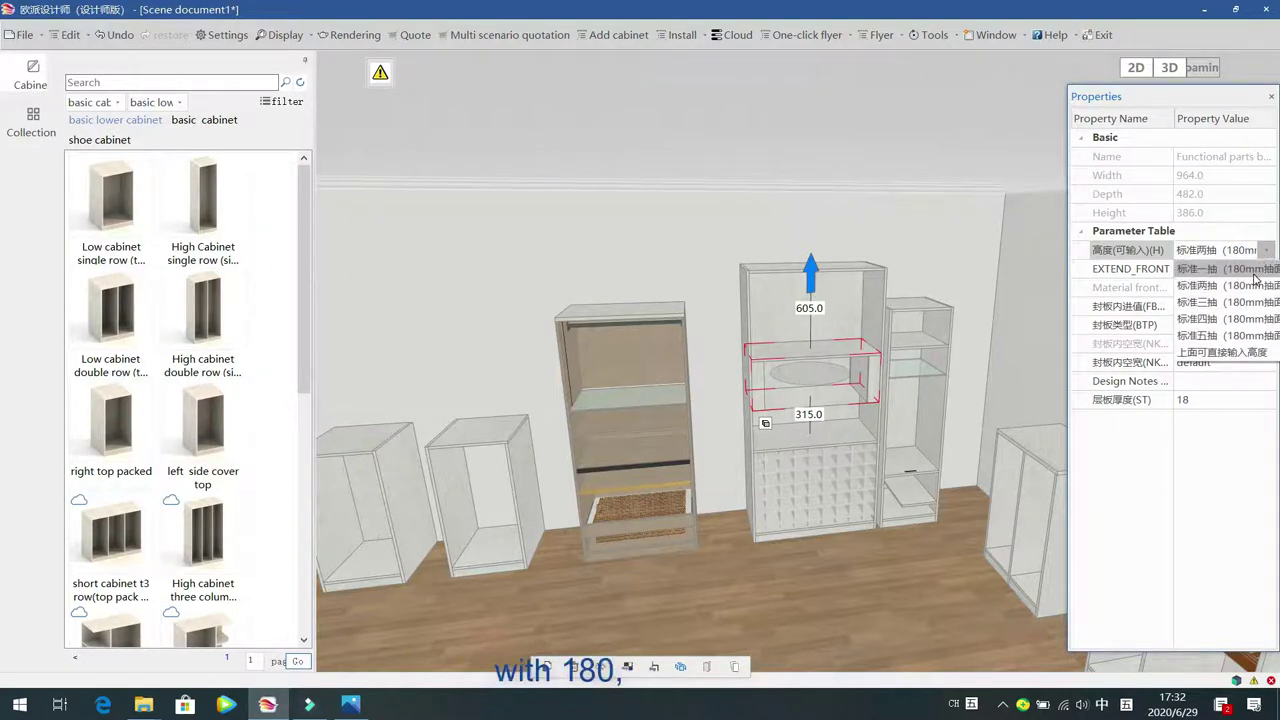
click(1258, 270)
click(1268, 252)
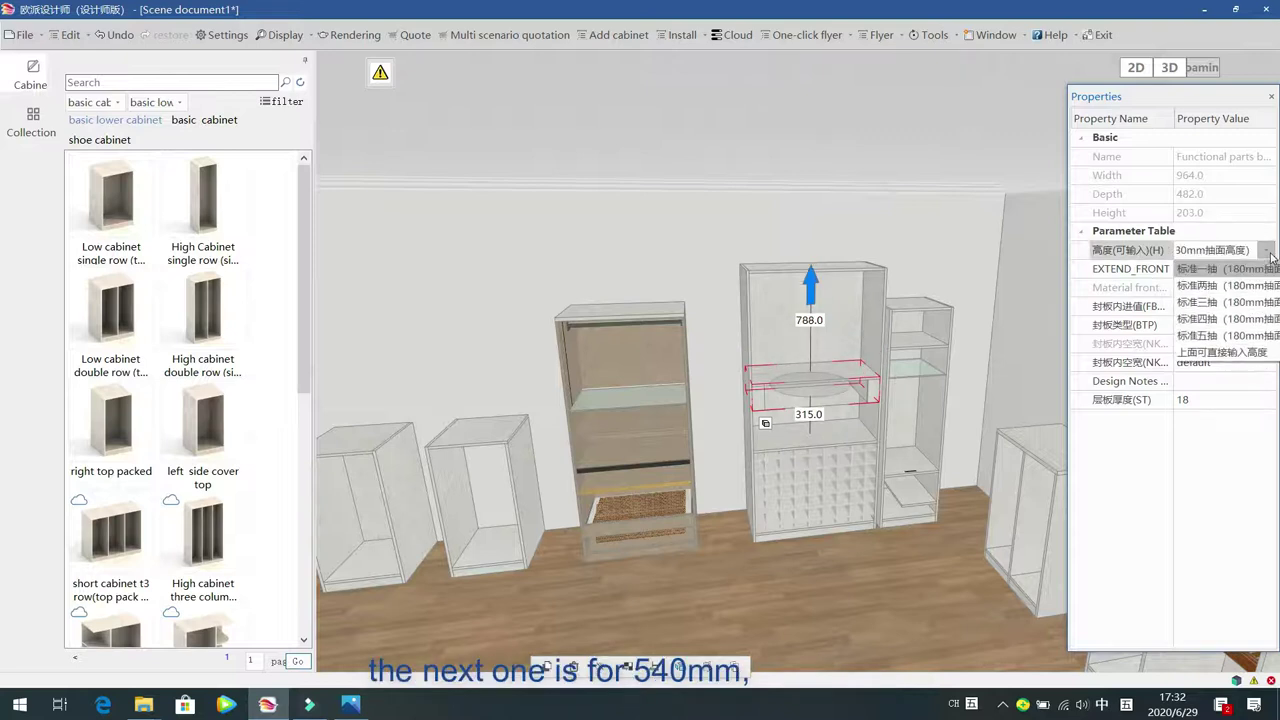
click(1259, 304)
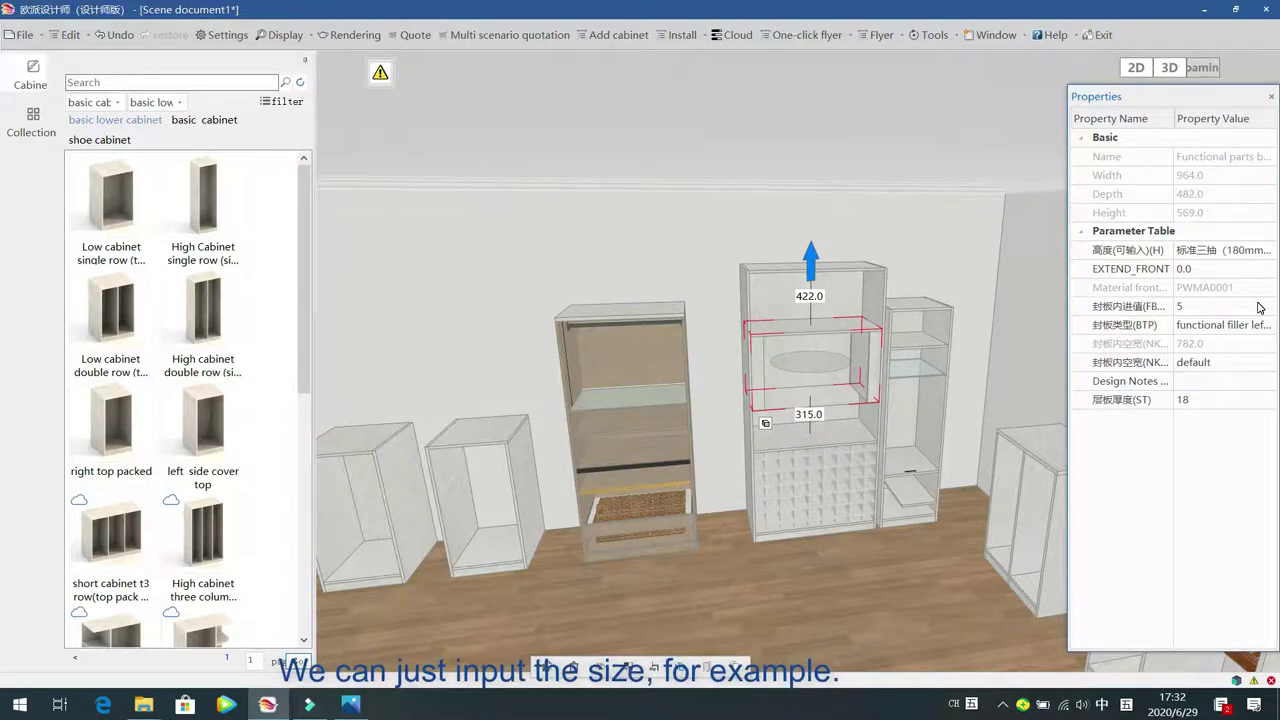
Set the height of the functional parts blank-off panel to a custom 300 mm
click(1226, 252)
click(1226, 252)
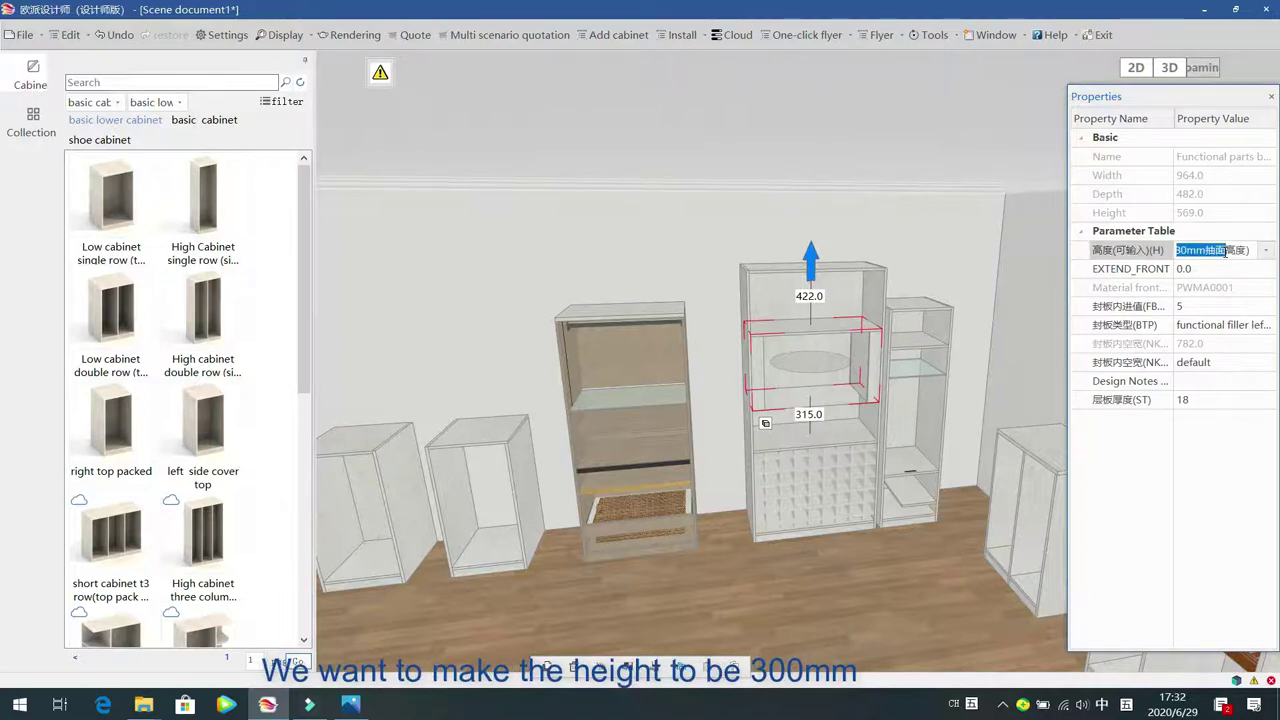
text(300)
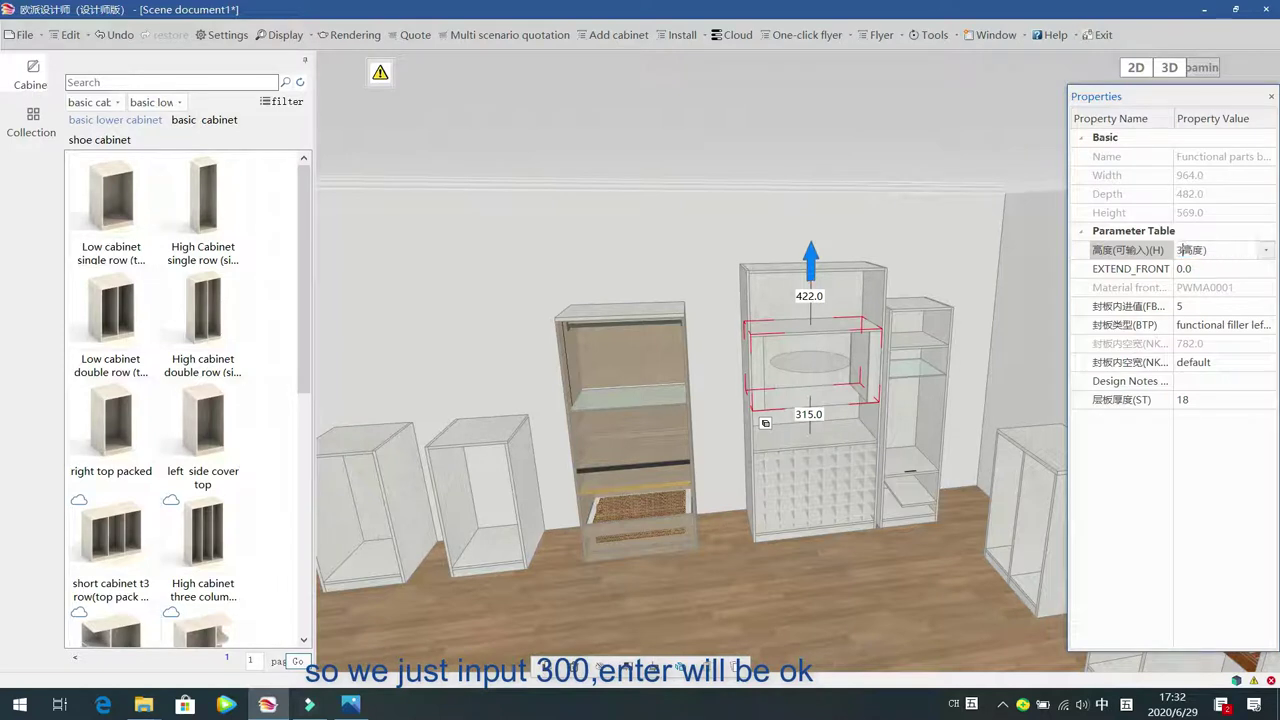
text(00)
key(Return)
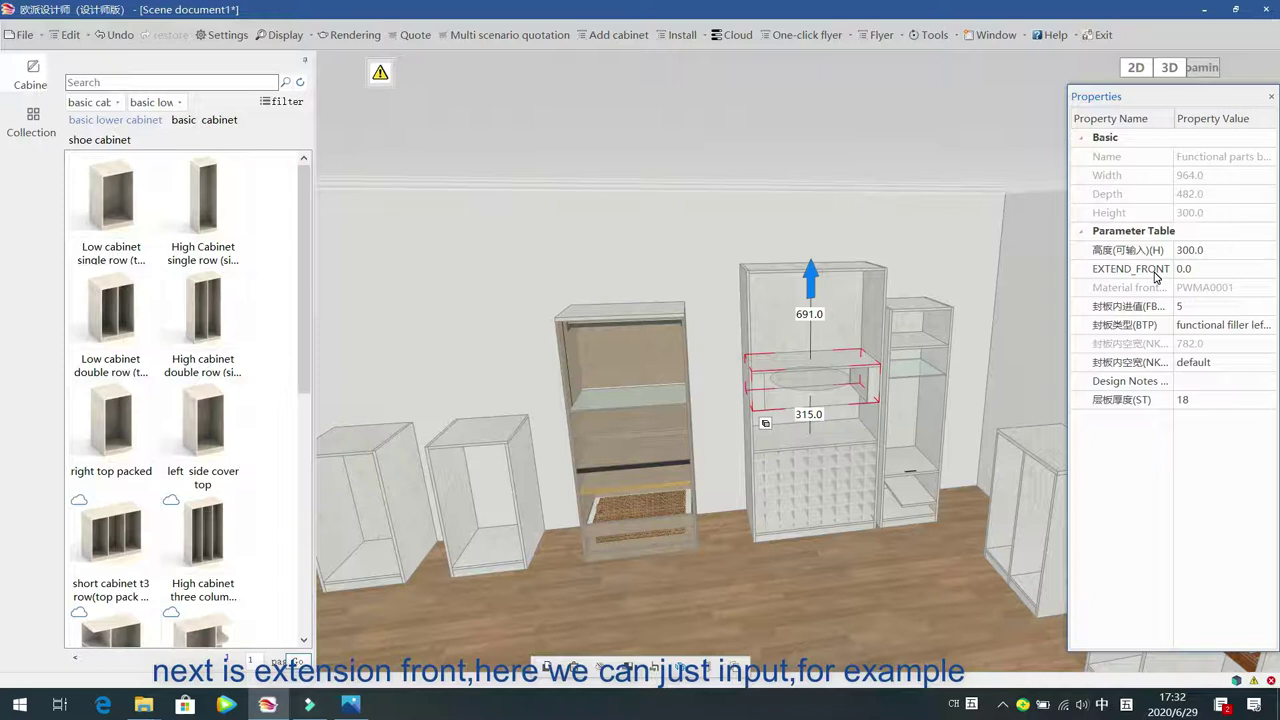
Set the blank-off panel's EXTEND_FRONT to 100 mm and inspect its protrusion from the side
click(1208, 270)
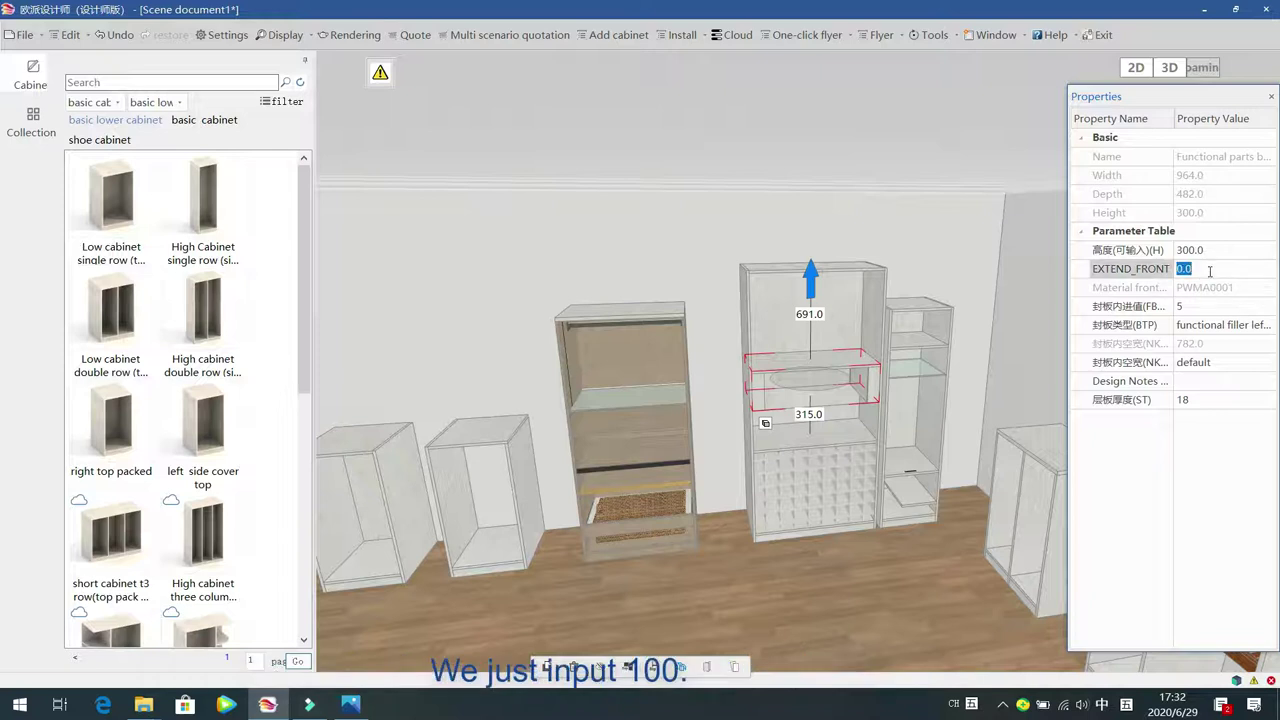
text(100)
key(Return)
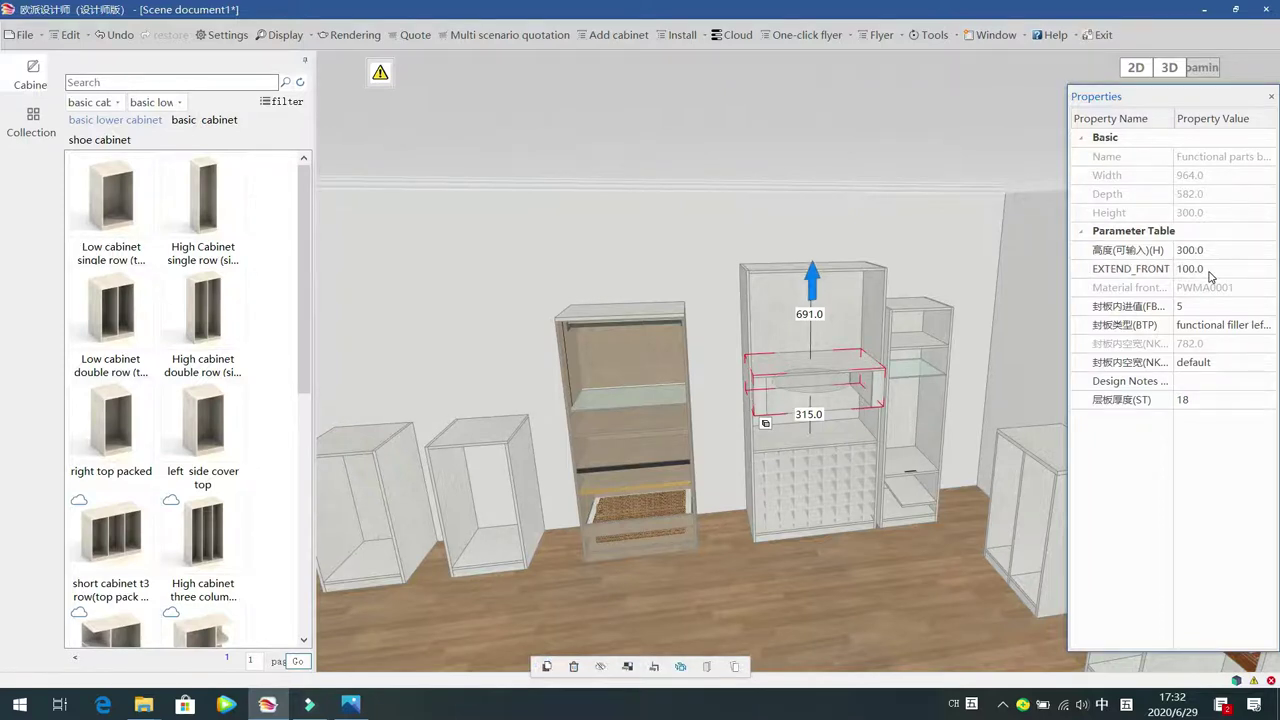
click(640, 259)
scroll(632, 259, up, 2)
drag(629, 260, 816, 350)
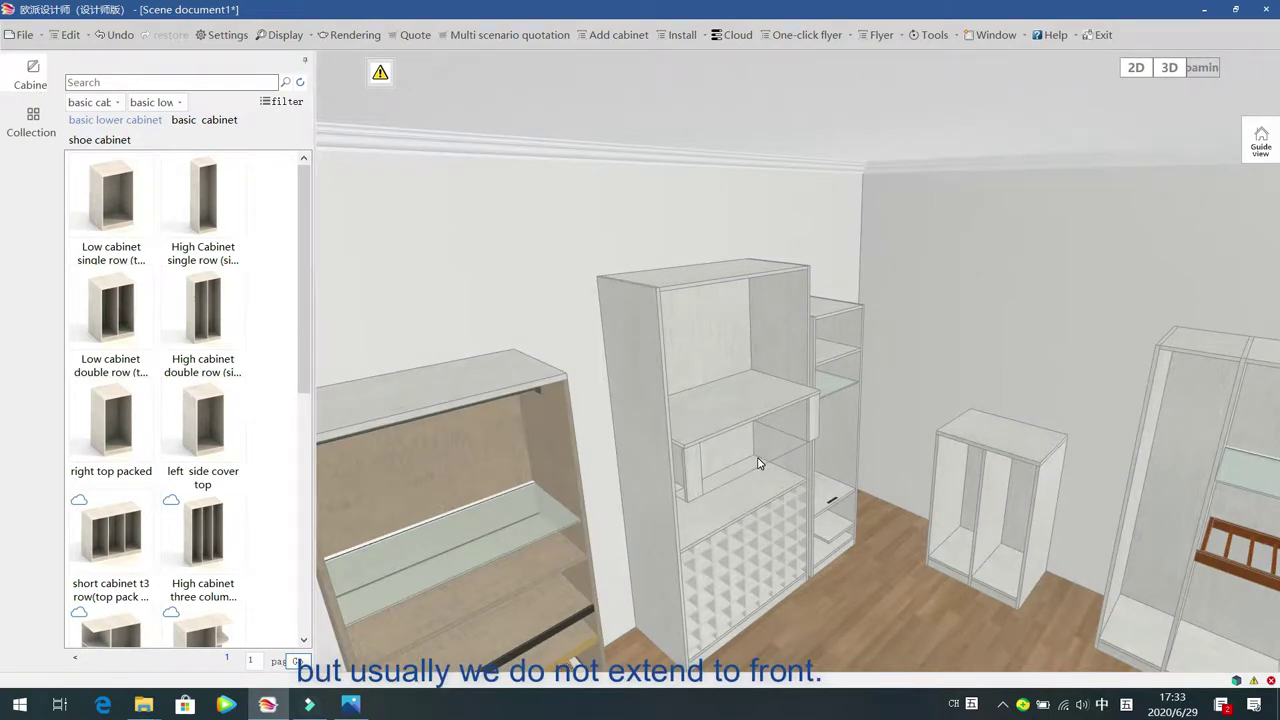
Set the EXTEND_FRONT of the high cabinet's functional parts blank-off panel to -70 mm
click(698, 458)
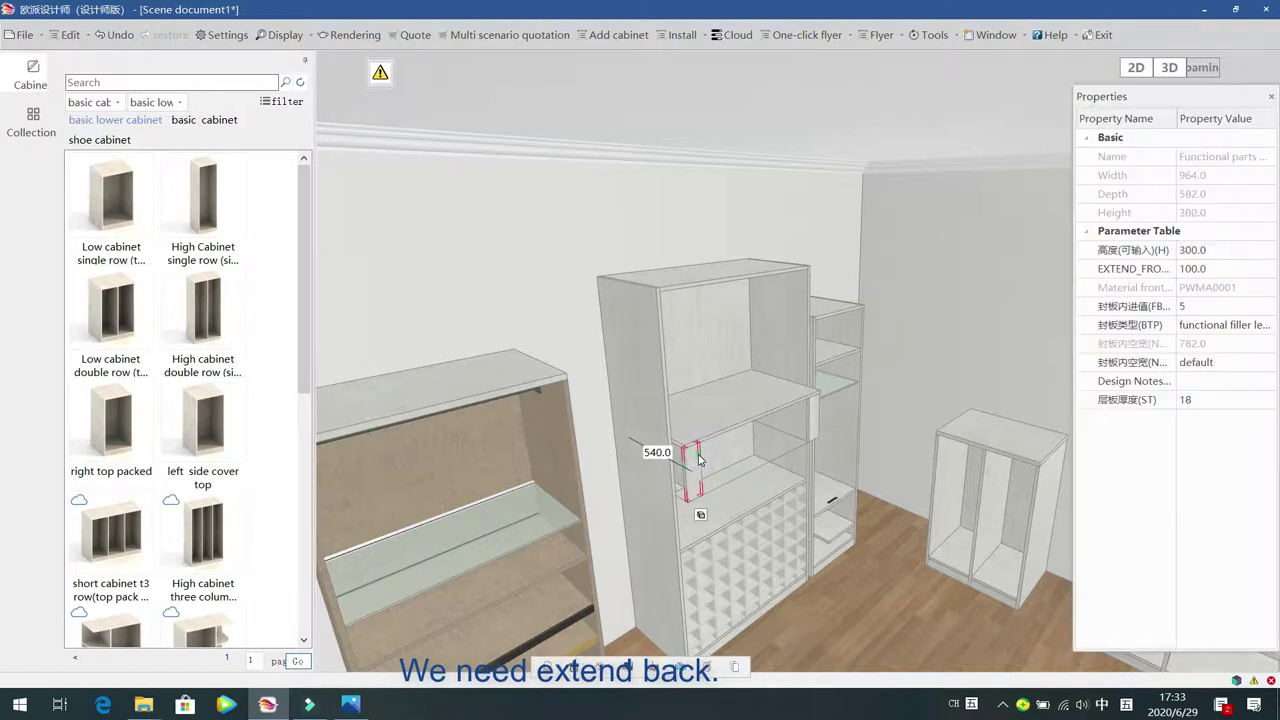
click(698, 460)
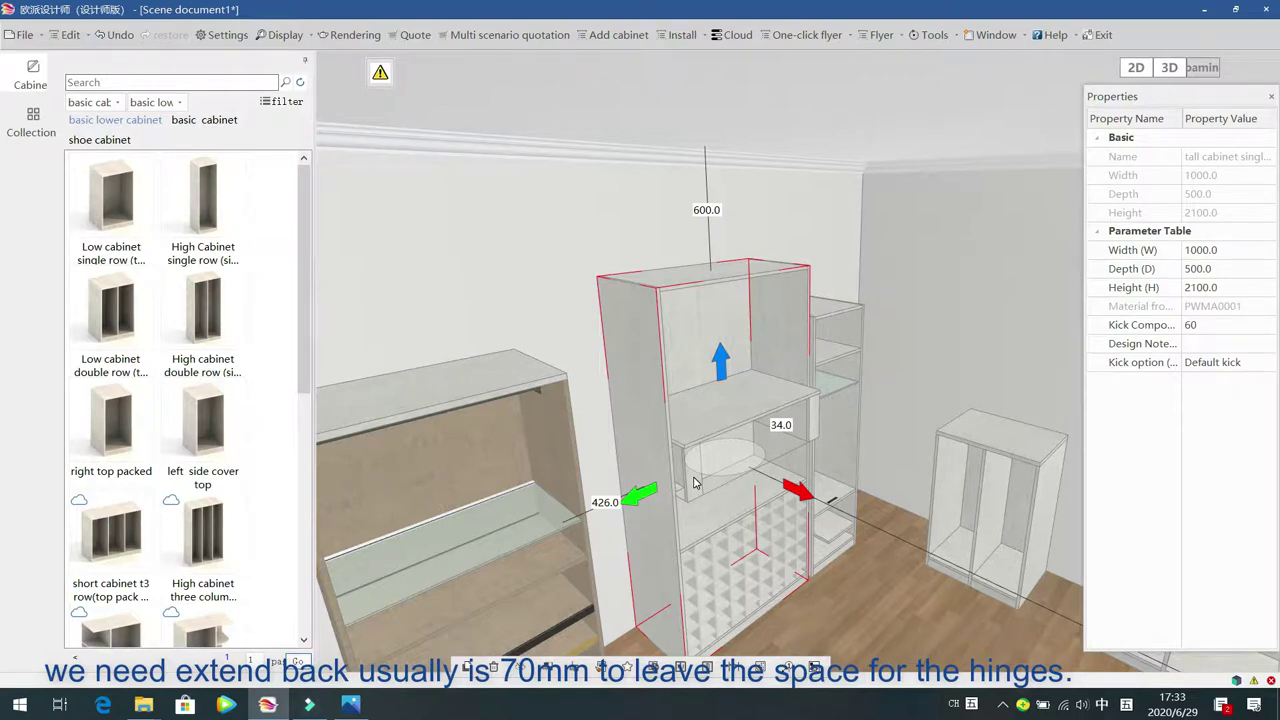
click(697, 470)
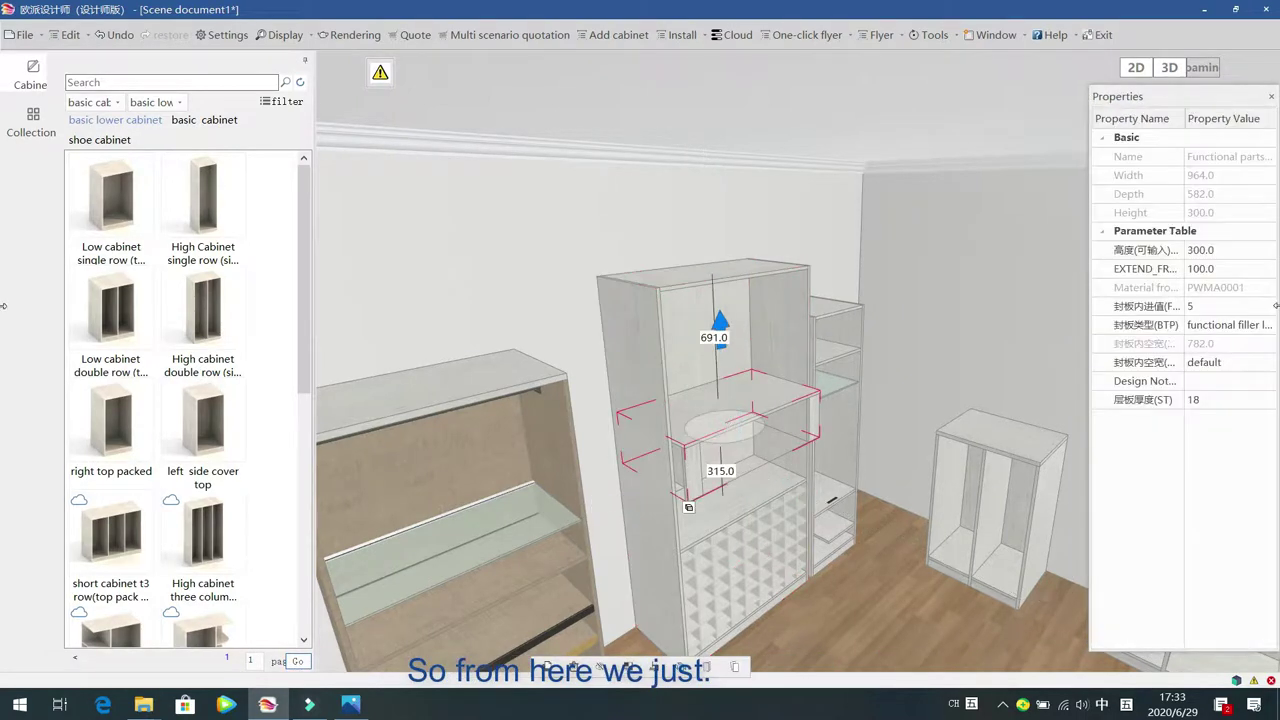
click(1225, 271)
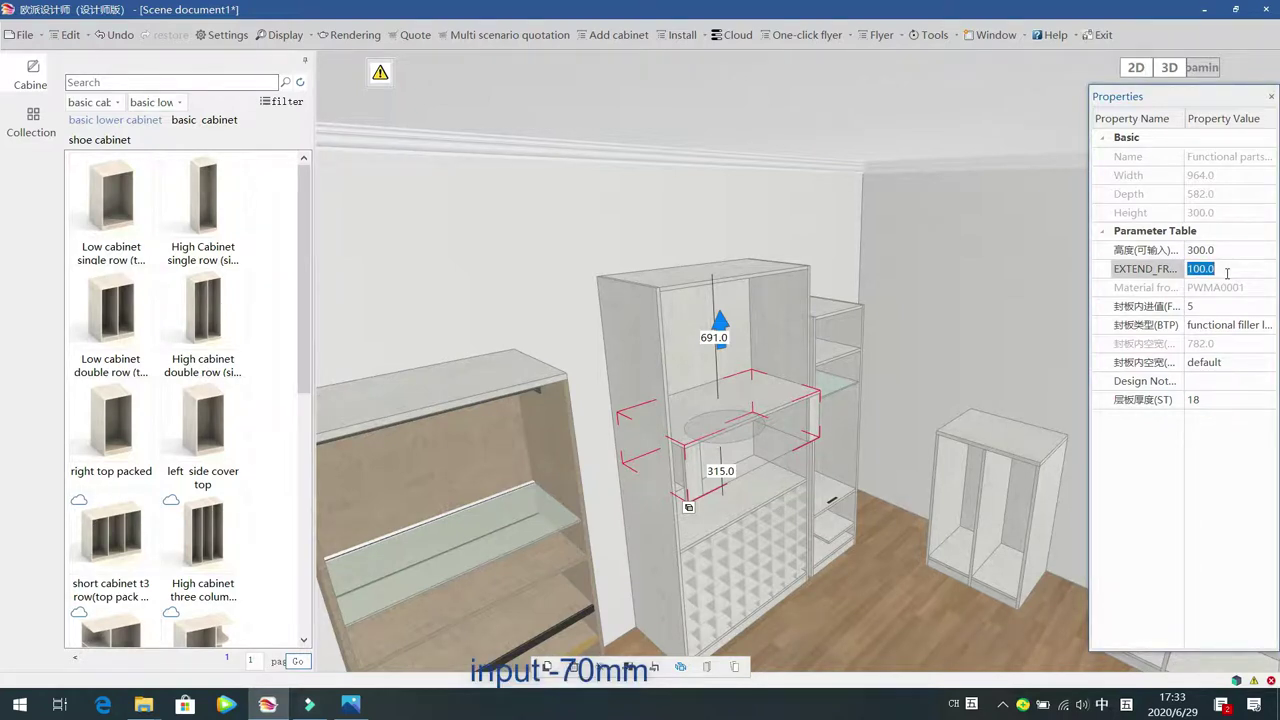
text(-70)
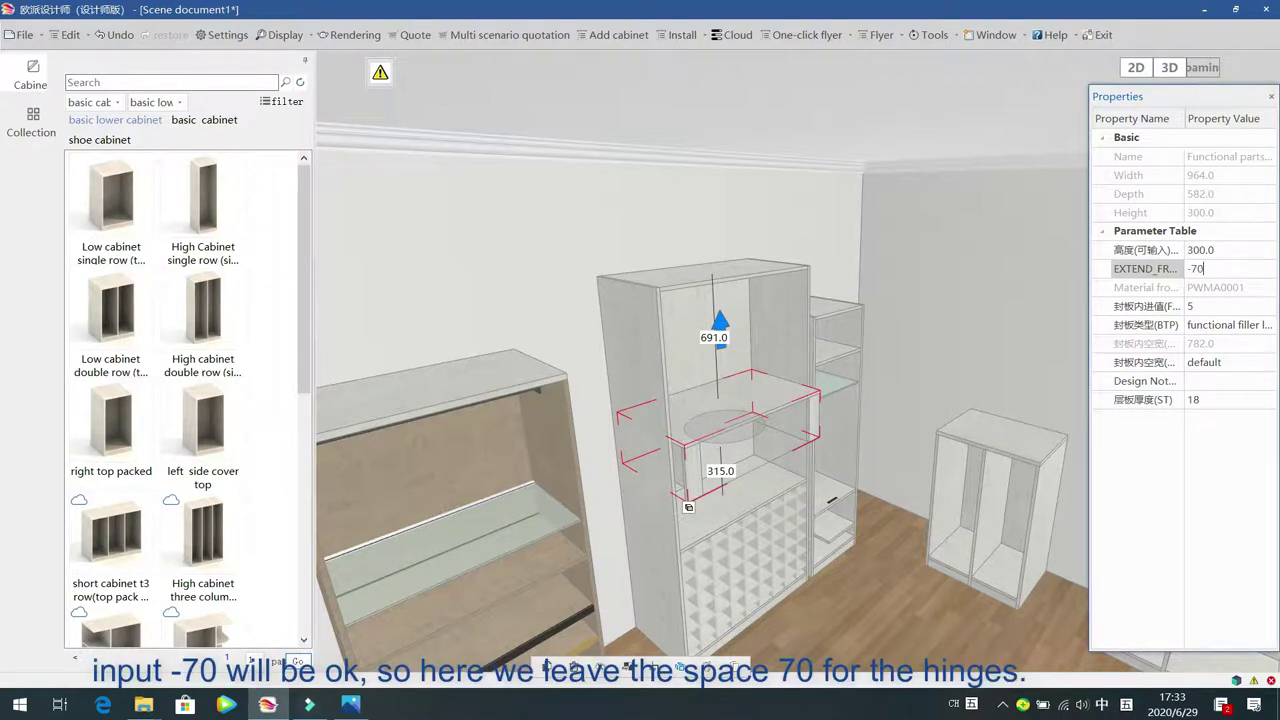
text(.0)
key(Return)
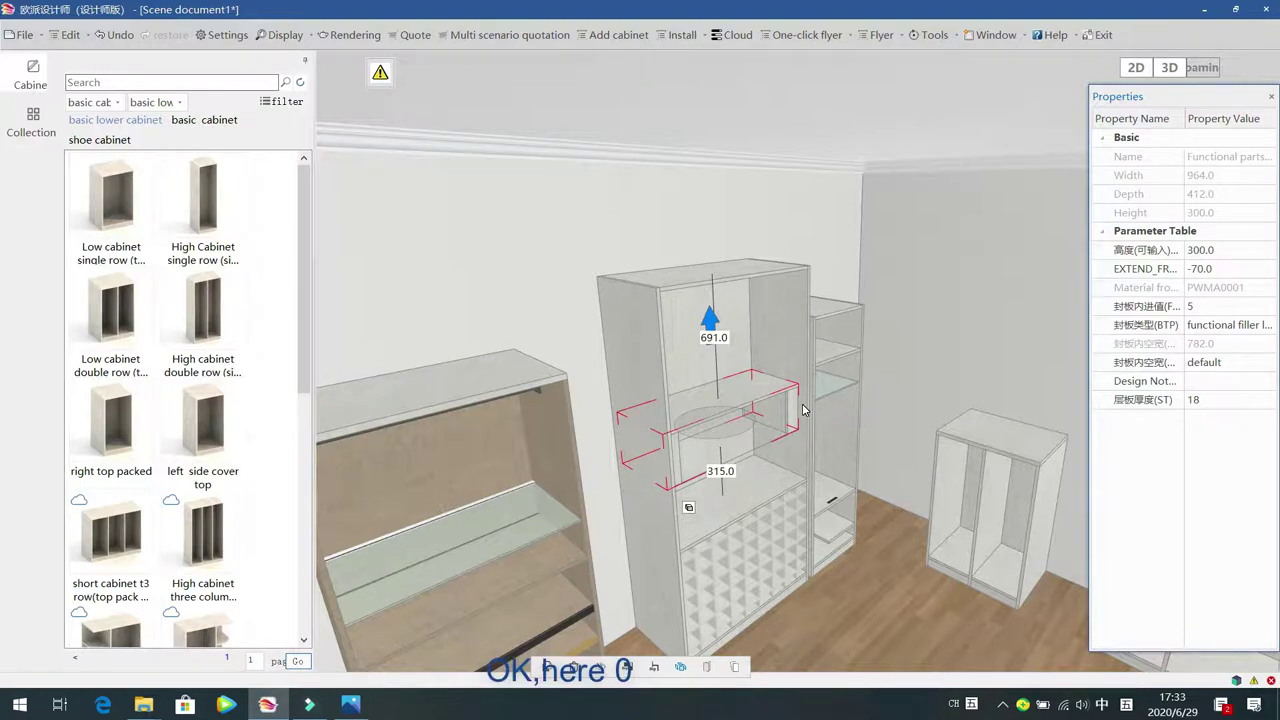
Reset the blank-off panel's EXTEND_FRONT to 0 and set the filler inward offset 封板内进值 (FBNJZ) to 70 mm
click(1228, 270)
text(0)
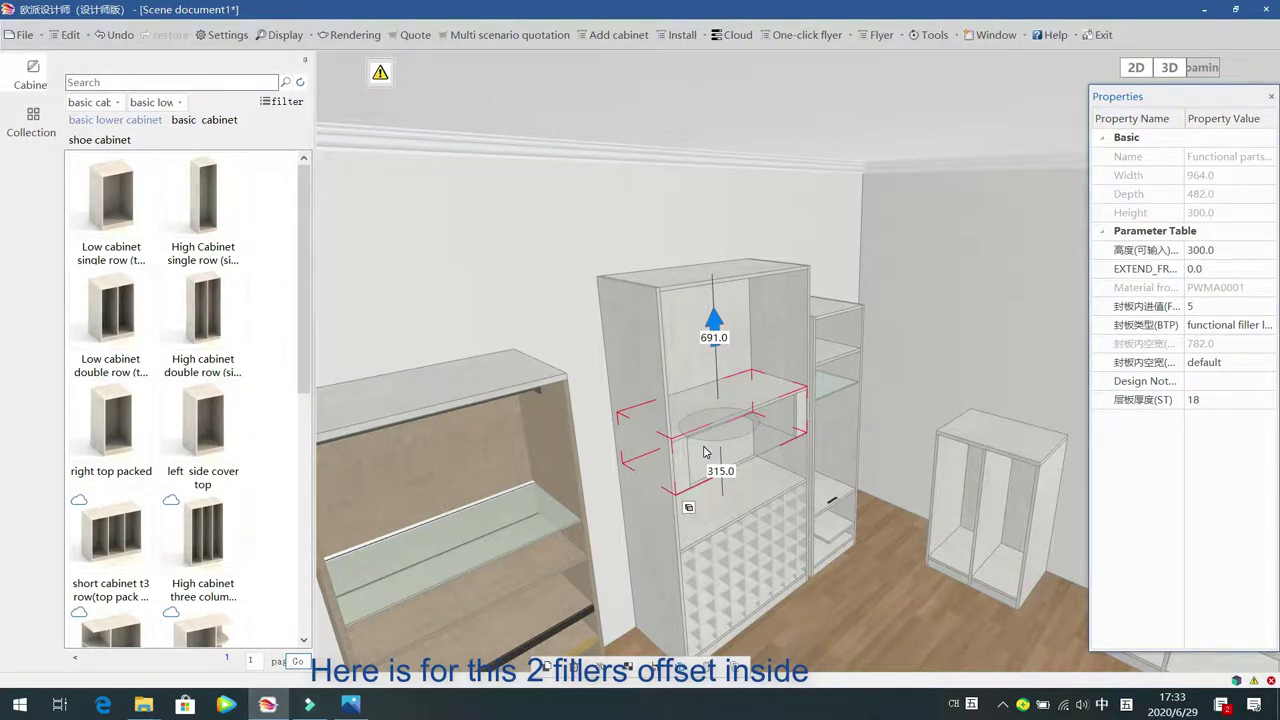
click(1210, 306)
text(7)
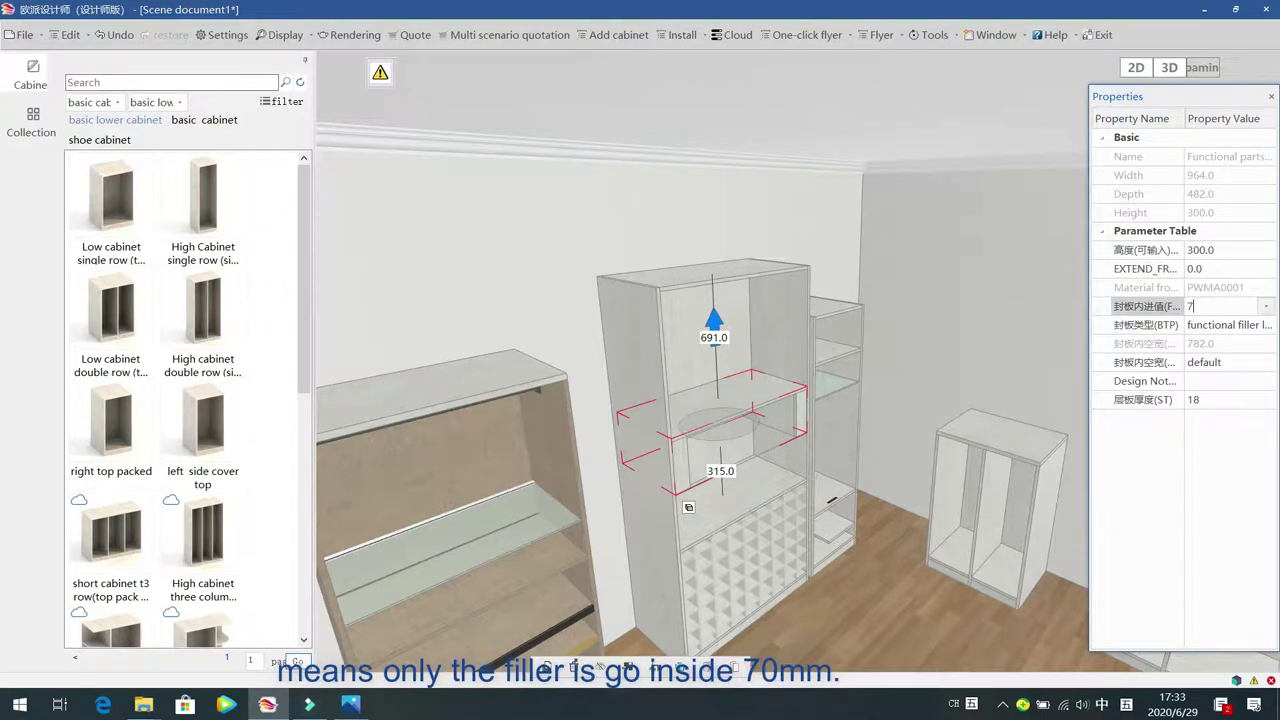
text(0)
key(Return)
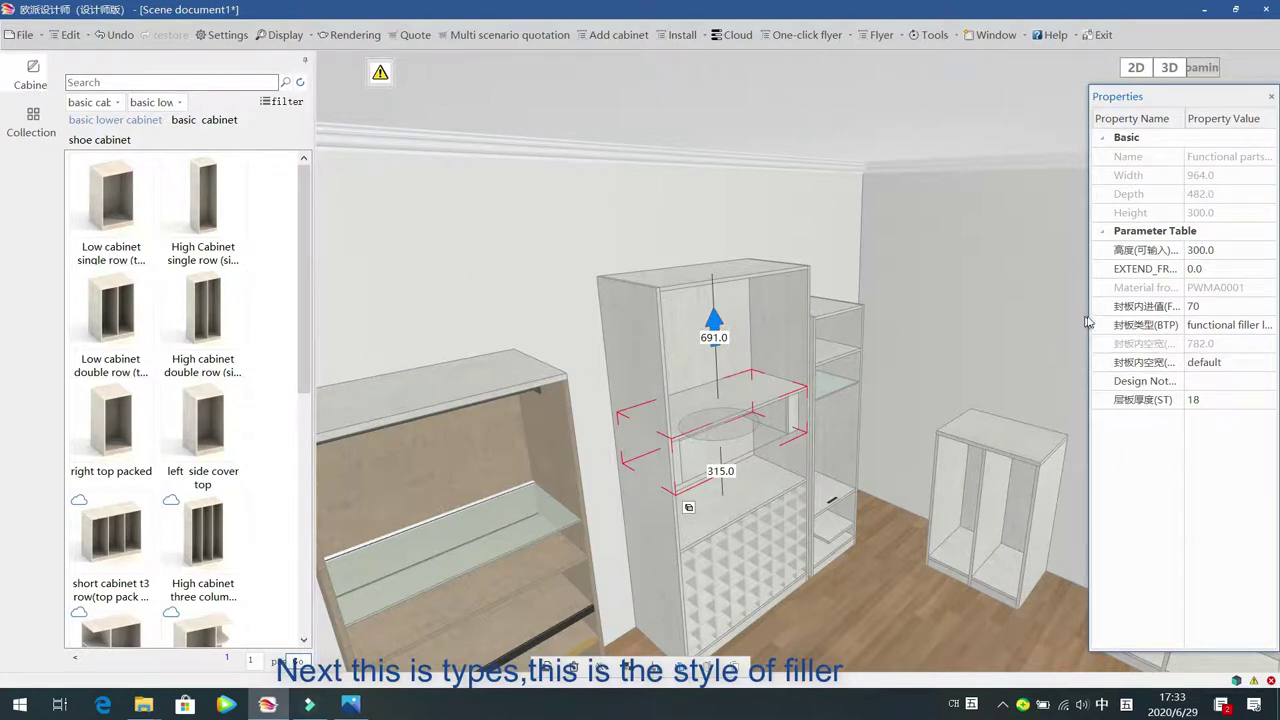
Try the left-only and right-only filler types (BTP) on the blank-off panel, ending with functional filler left and right
drag(1089, 316, 992, 318)
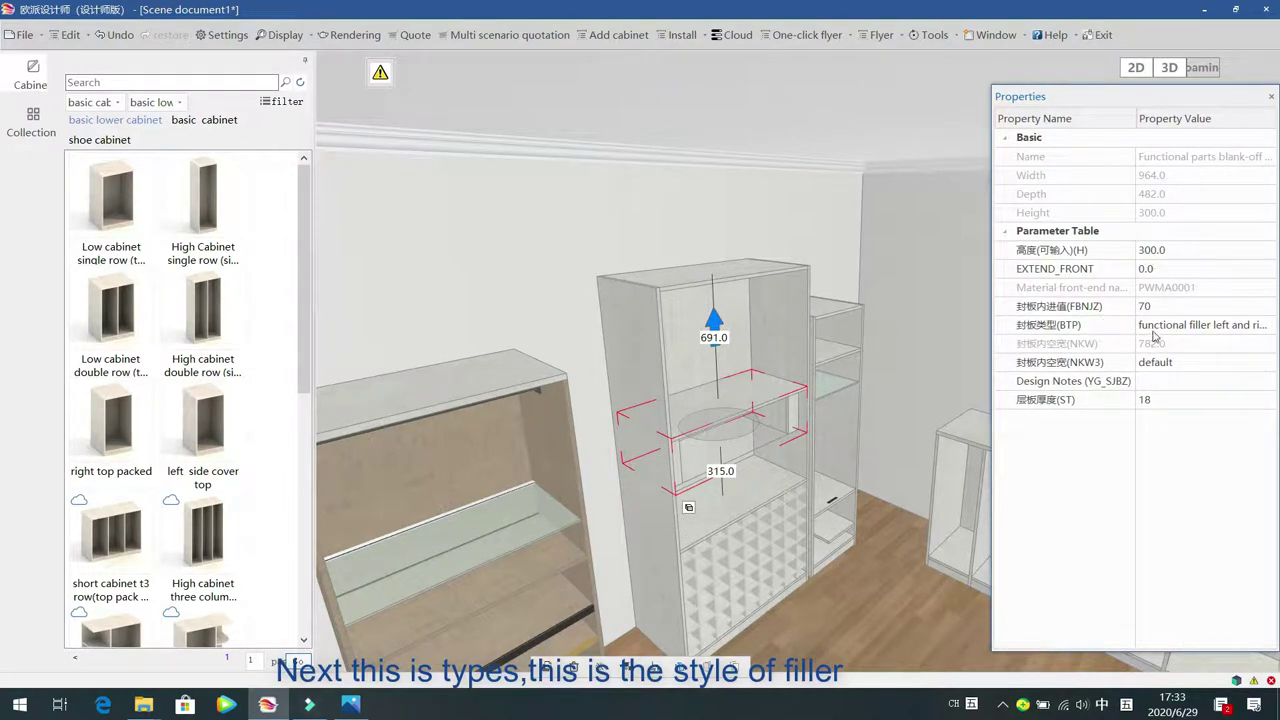
click(1230, 328)
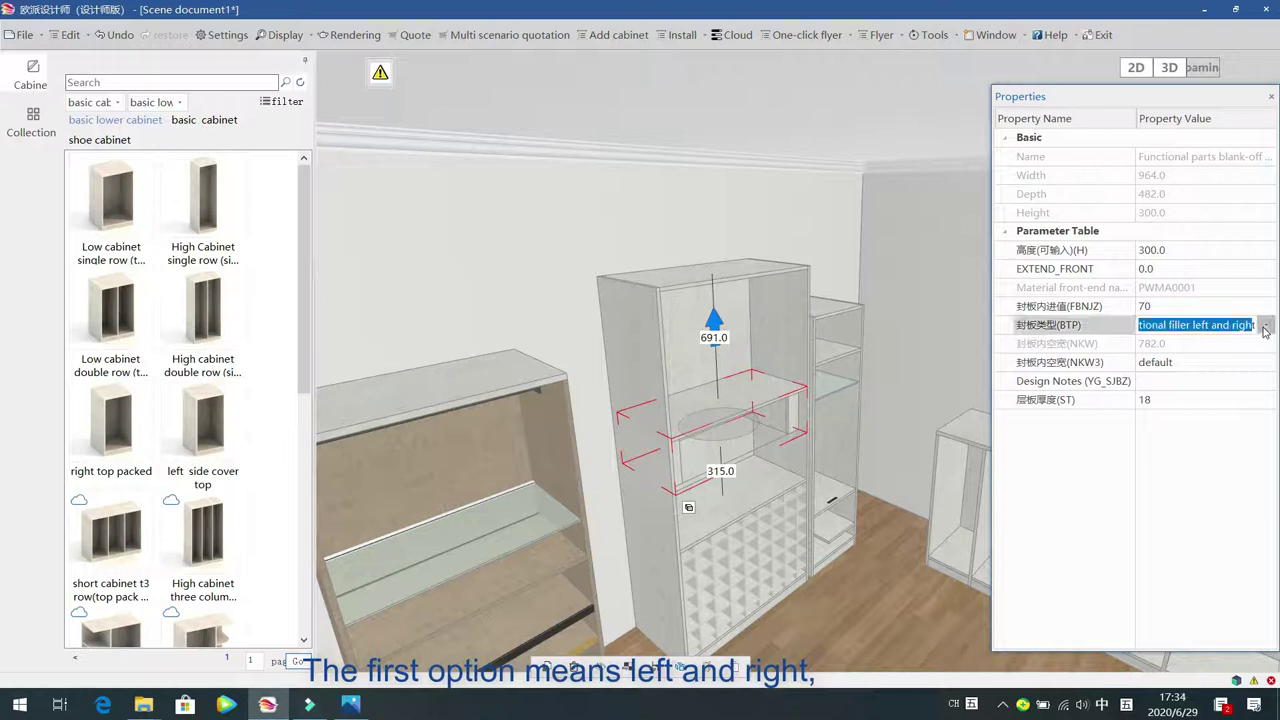
click(1266, 325)
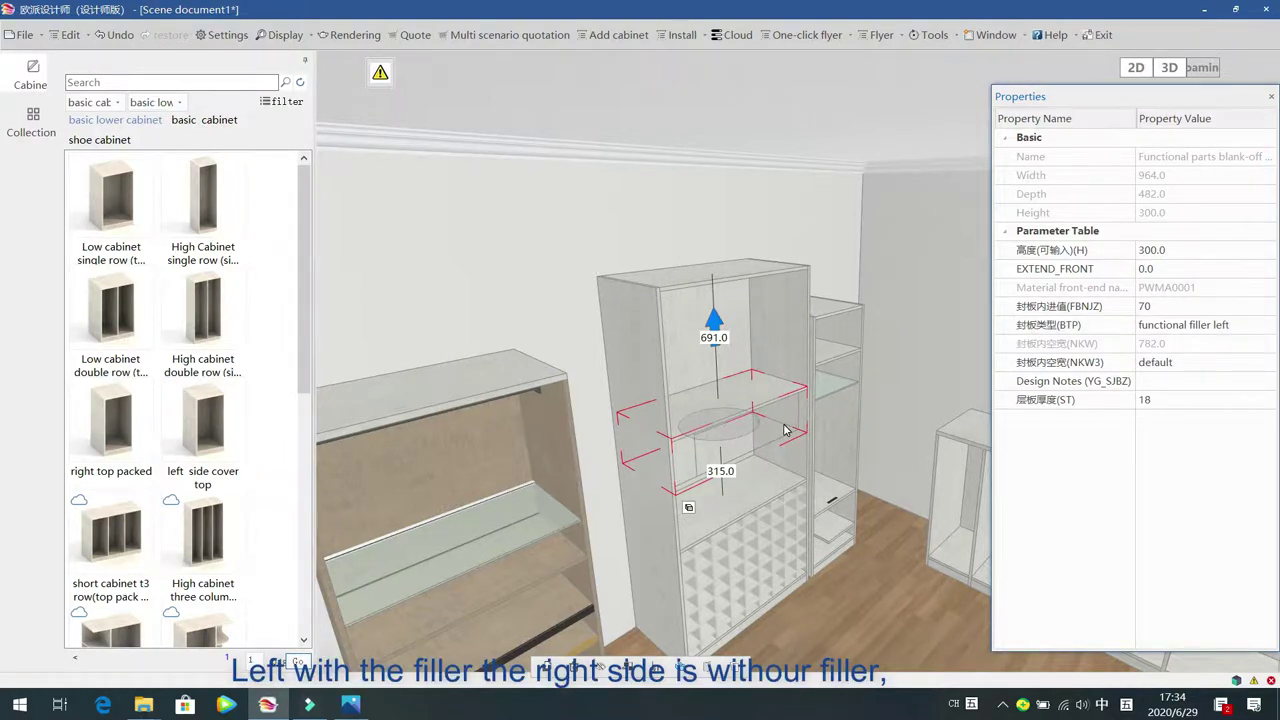
click(1266, 325)
click(1247, 378)
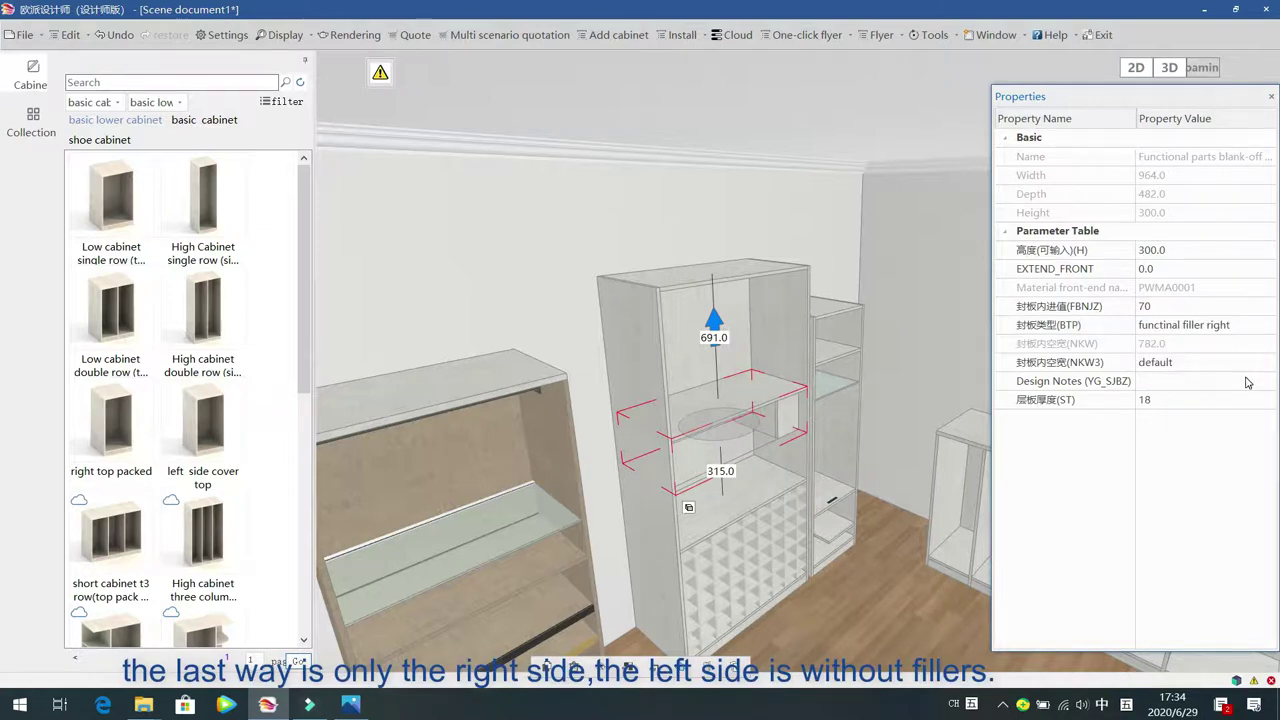
click(1250, 325)
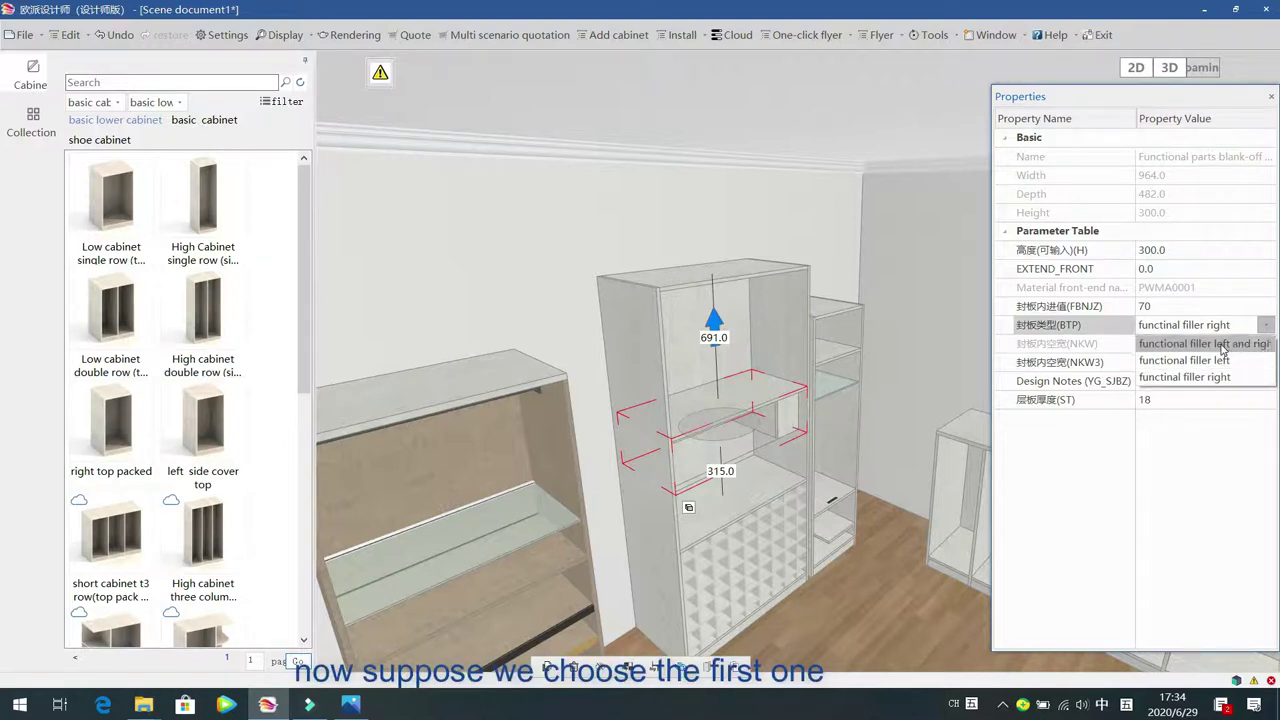
click(1222, 344)
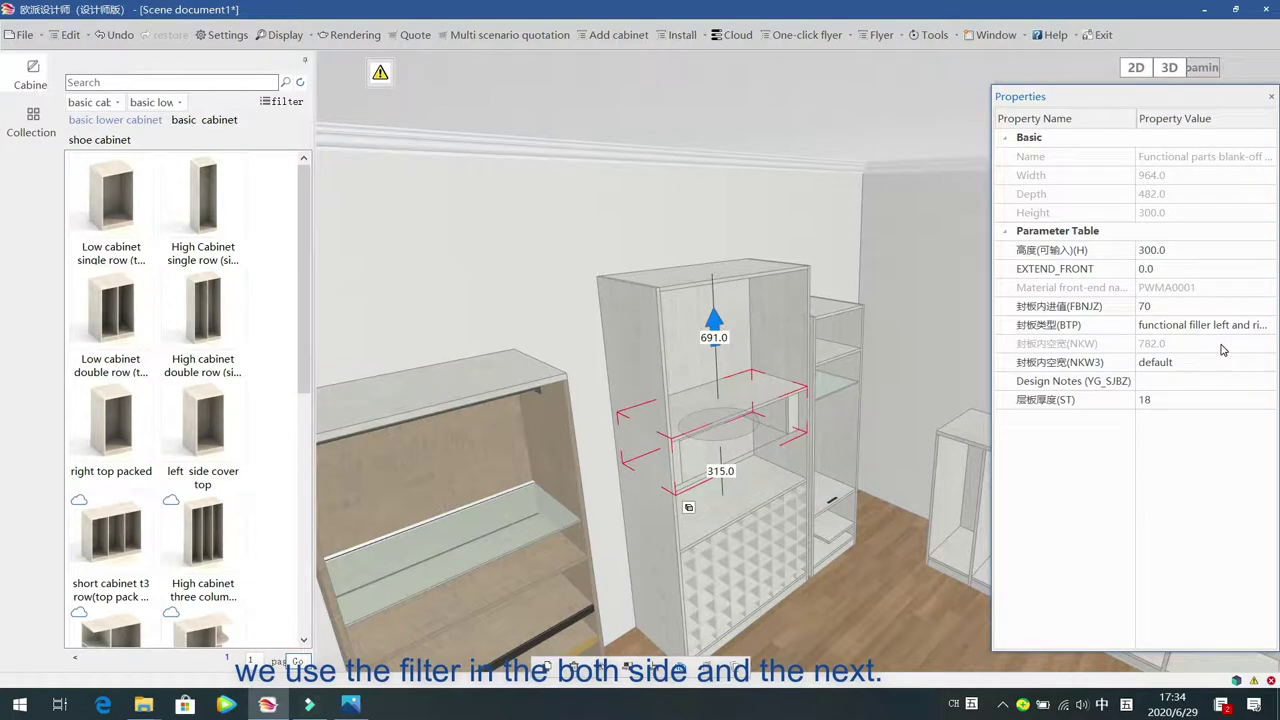
Switch the blank-off panel's inner net width (NKW3) to custom and set NKW2 to 700 mm
click(880, 218)
drag(916, 278, 657, 283)
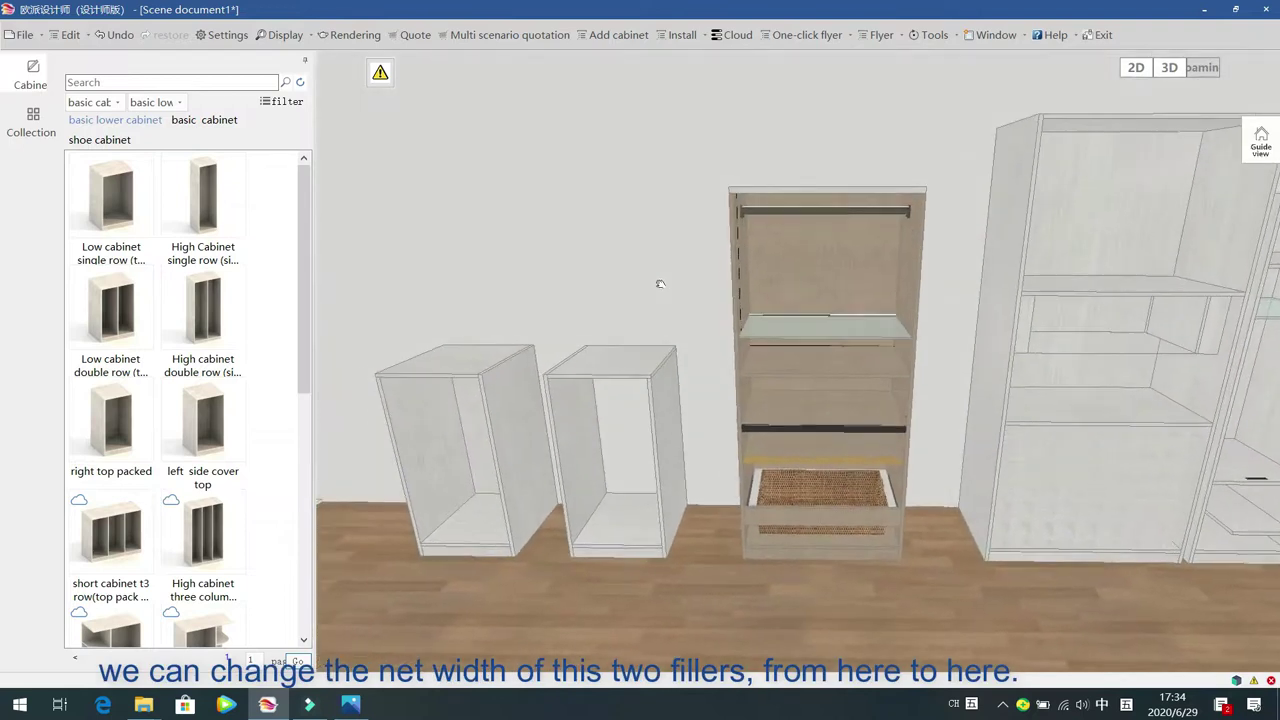
key(Right)
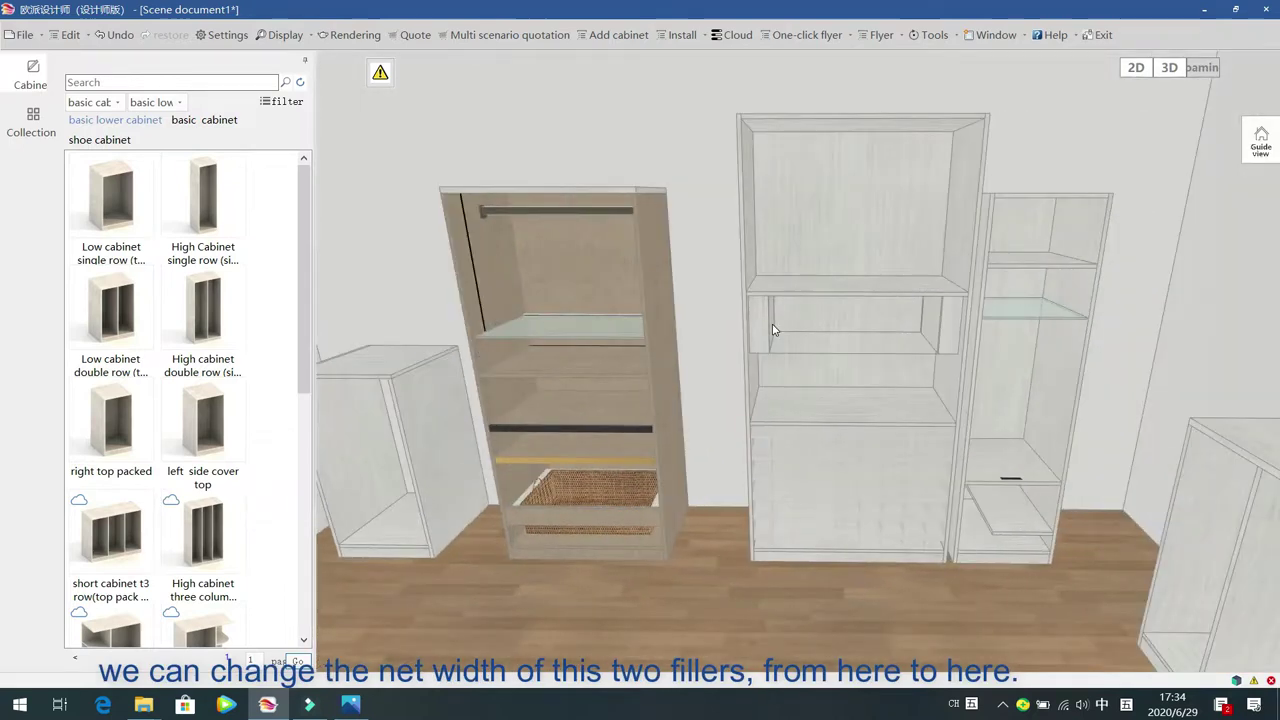
click(943, 300)
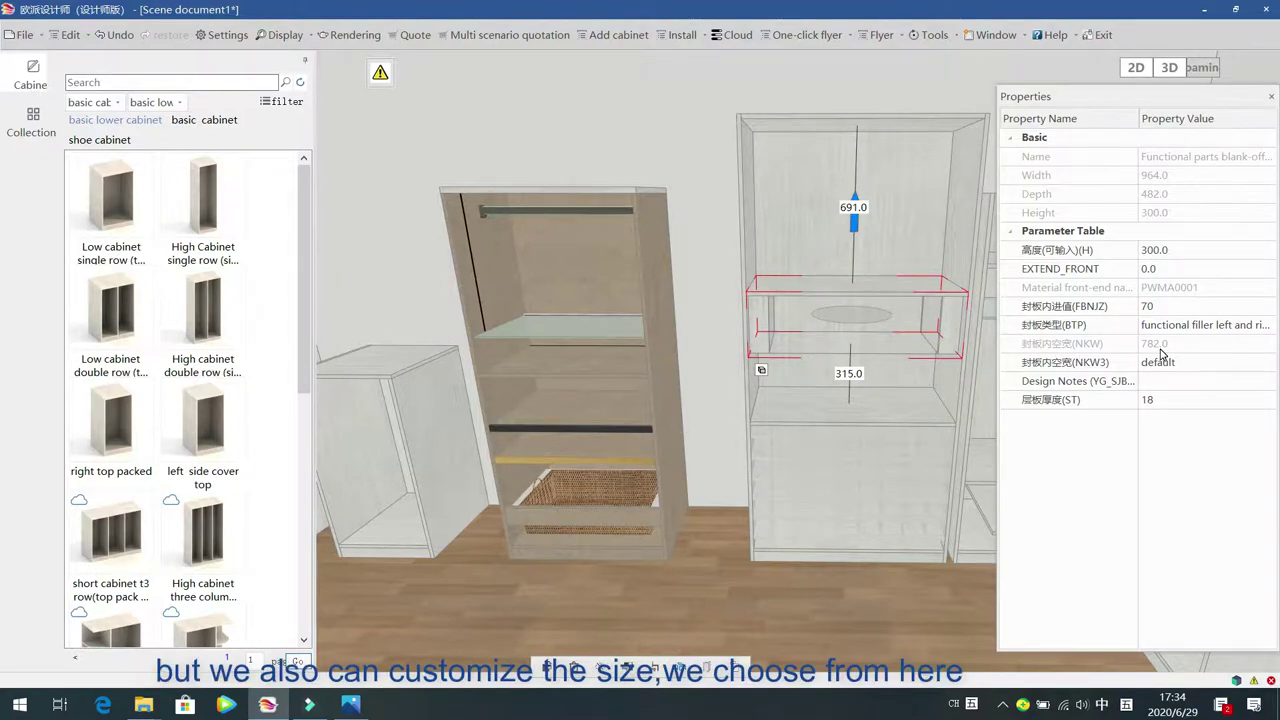
click(1248, 365)
click(1266, 362)
click(1231, 398)
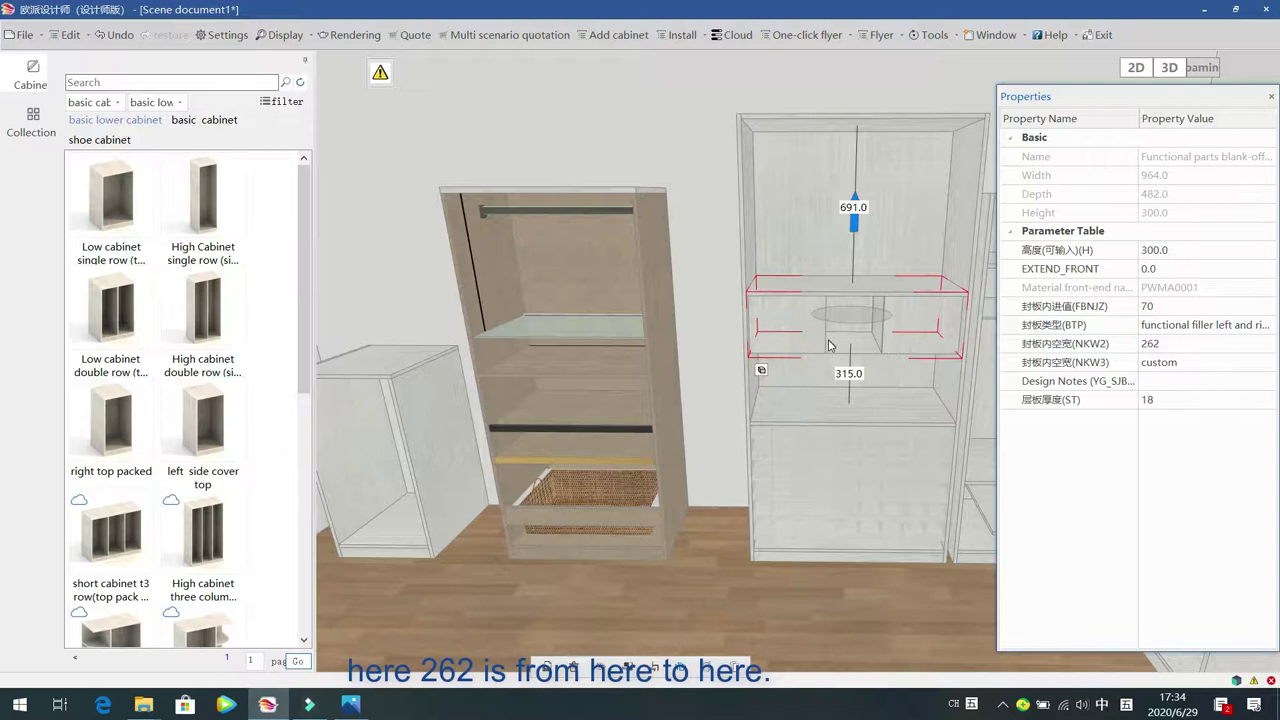
click(1183, 346)
text(700)
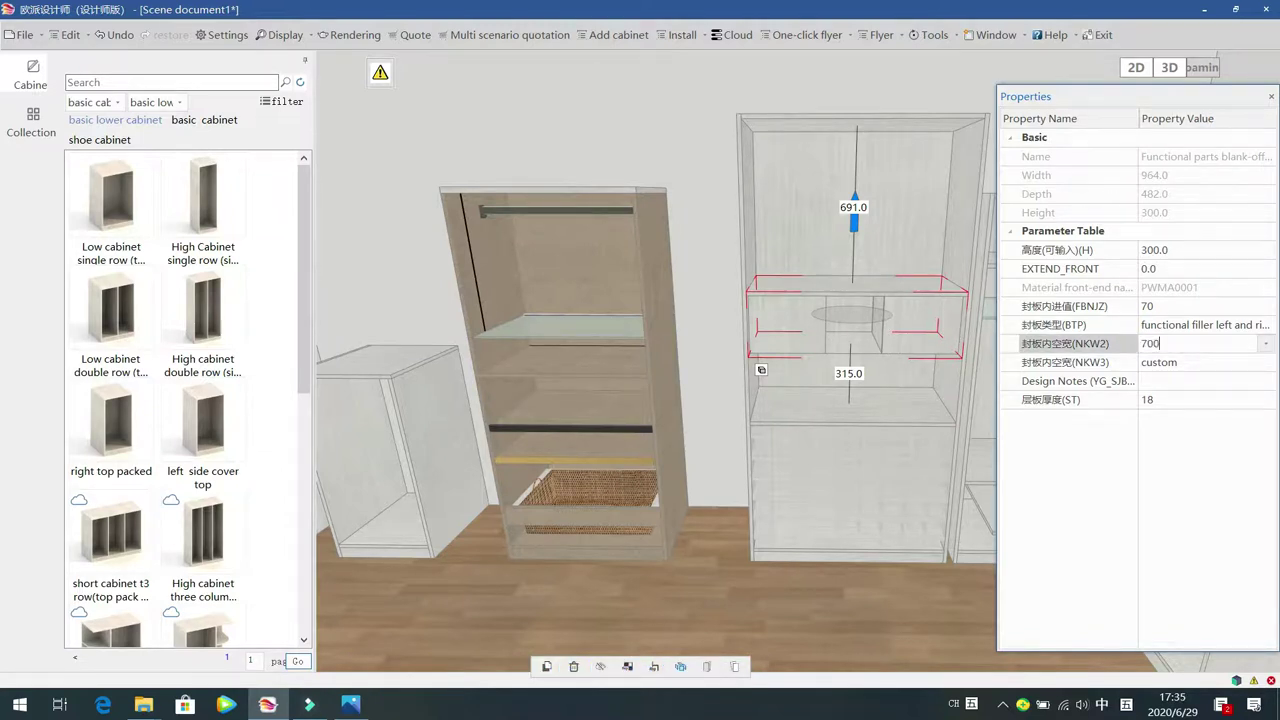
key(Return)
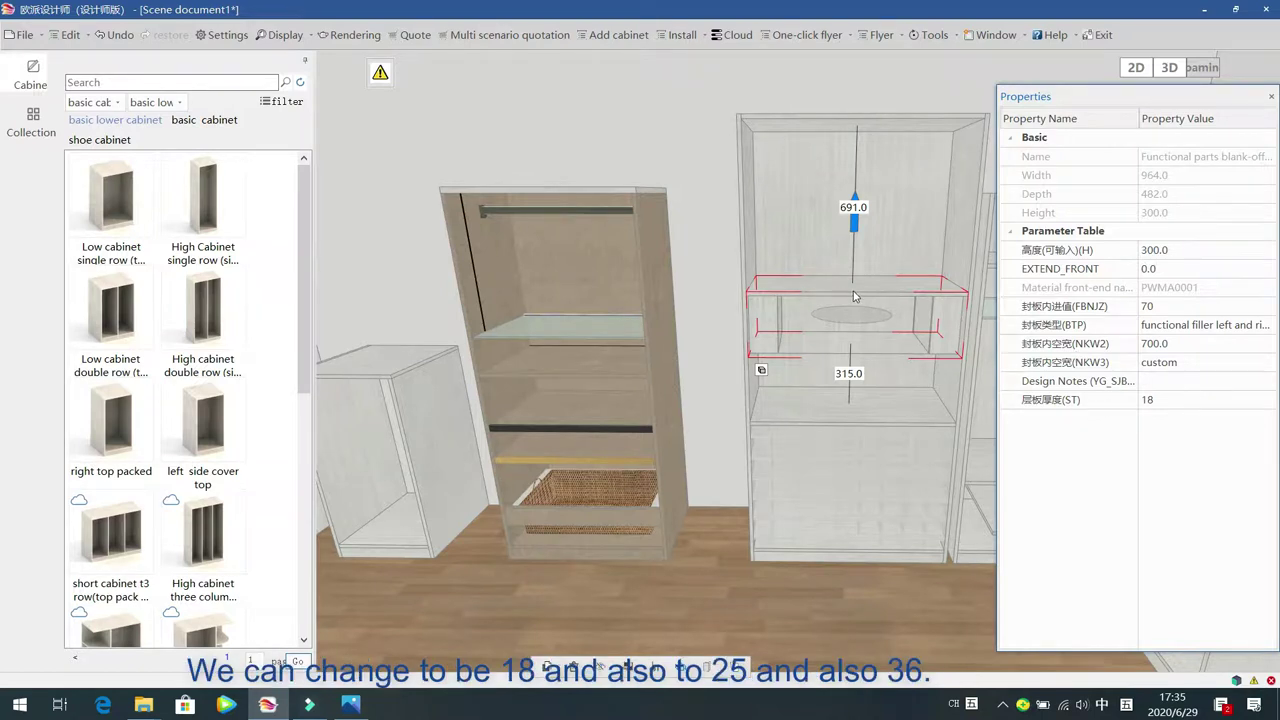
Set the blank-off panel's shelf thickness 层板厚度 (ST) to 25 mm
click(1249, 404)
click(1267, 403)
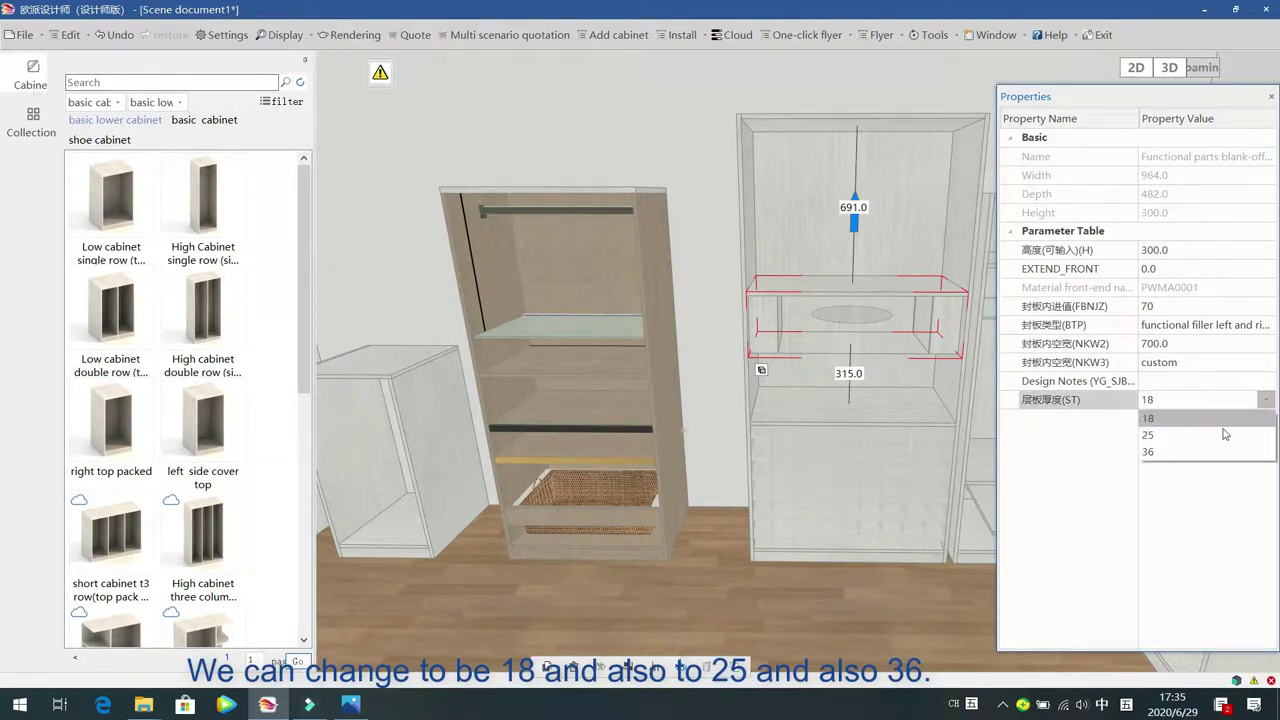
click(1221, 437)
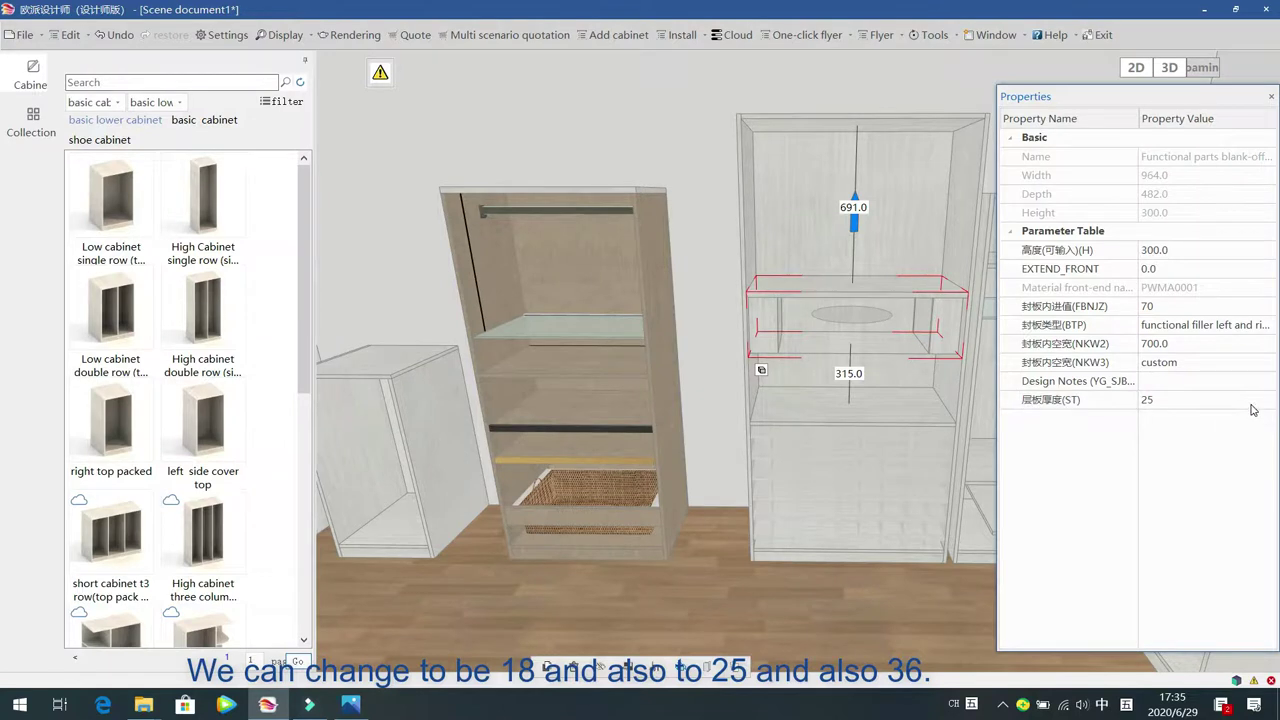
Delete the functional parts blank-off panel with shelf from the high cabinet
click(951, 311)
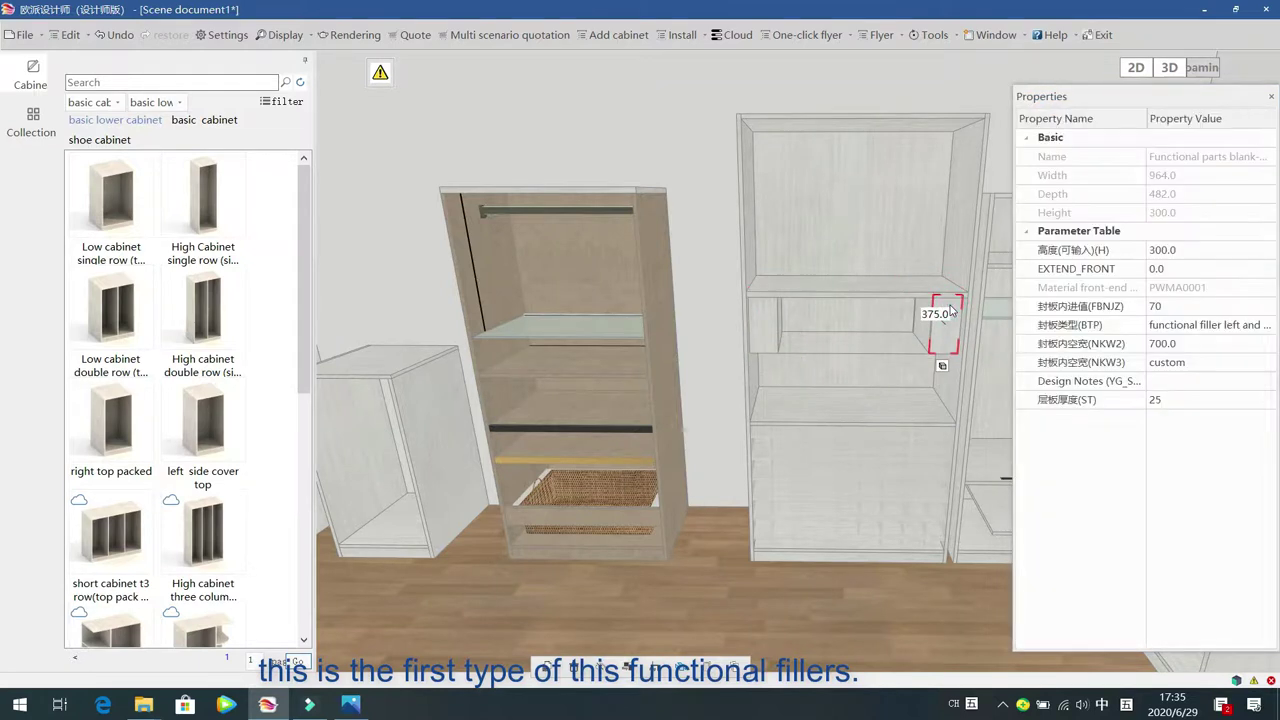
click(950, 307)
key(Delete)
Place the self-adapting-height filler 功能件封板（自适应高度） from the function part Filler category into the high cabinet's upper opening and close the resource library
click(889, 275)
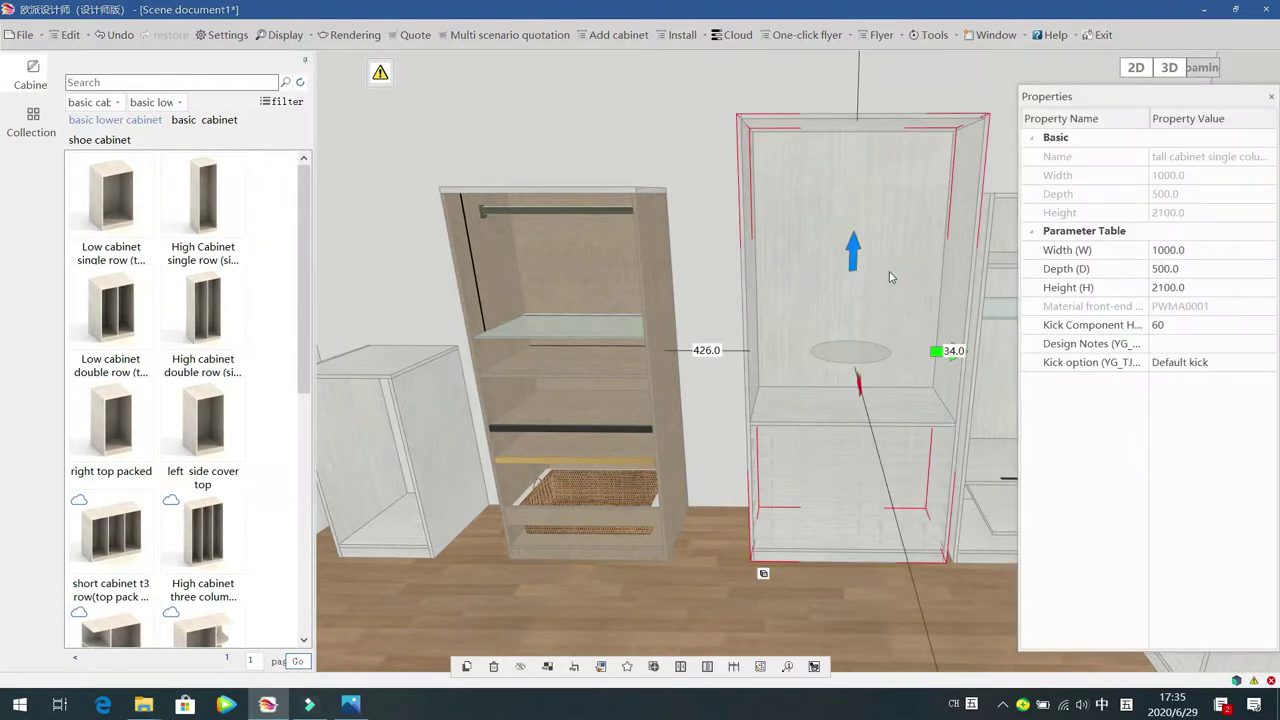
key(g)
click(38, 89)
click(100, 148)
click(310, 133)
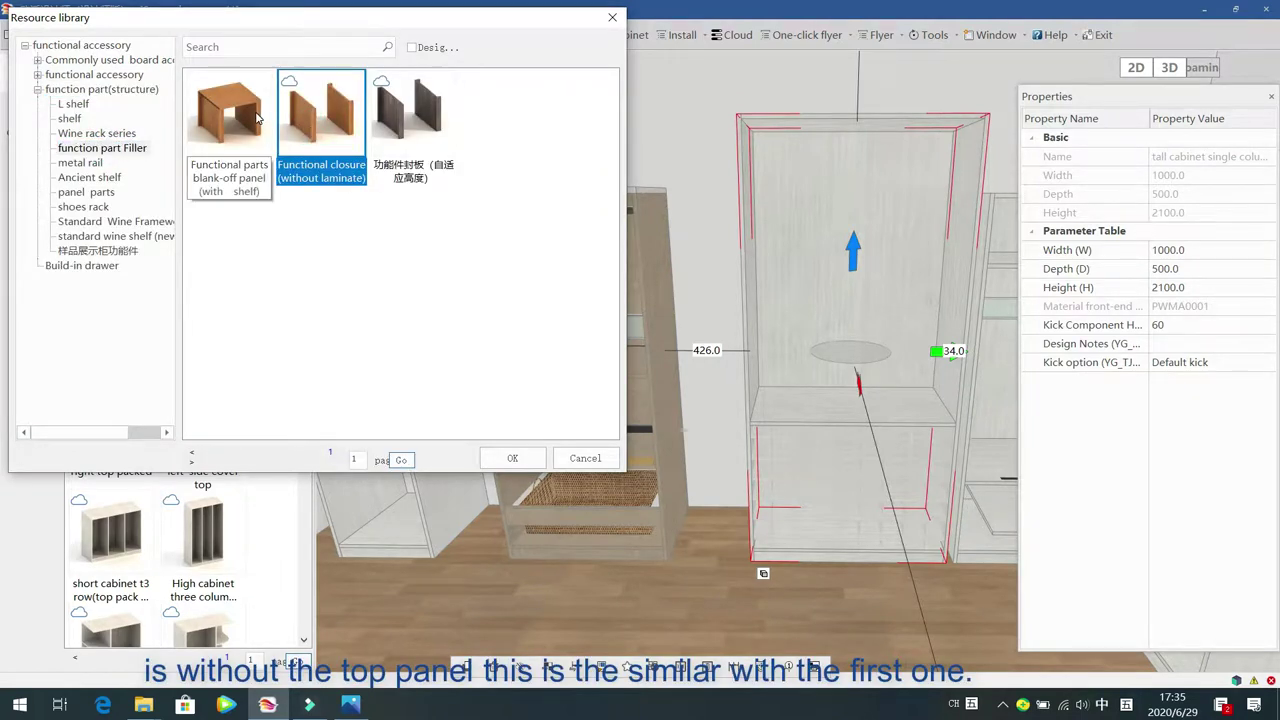
click(404, 135)
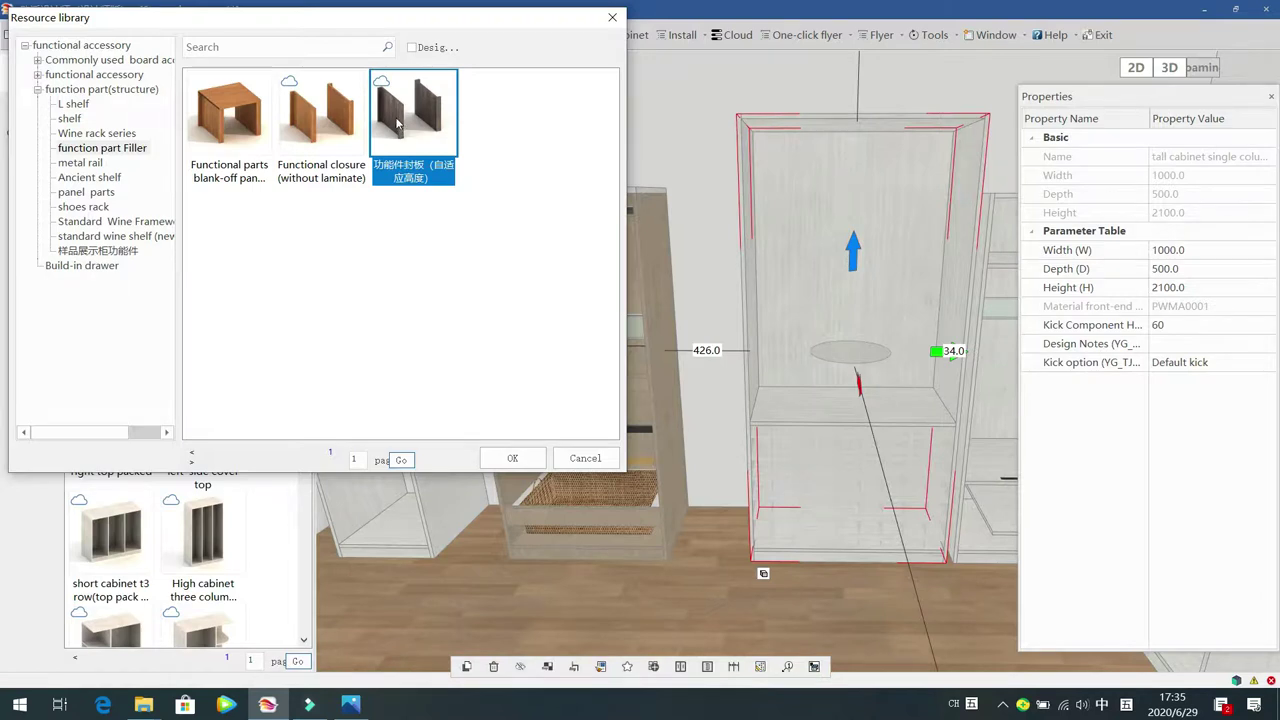
double_click(393, 116)
click(852, 320)
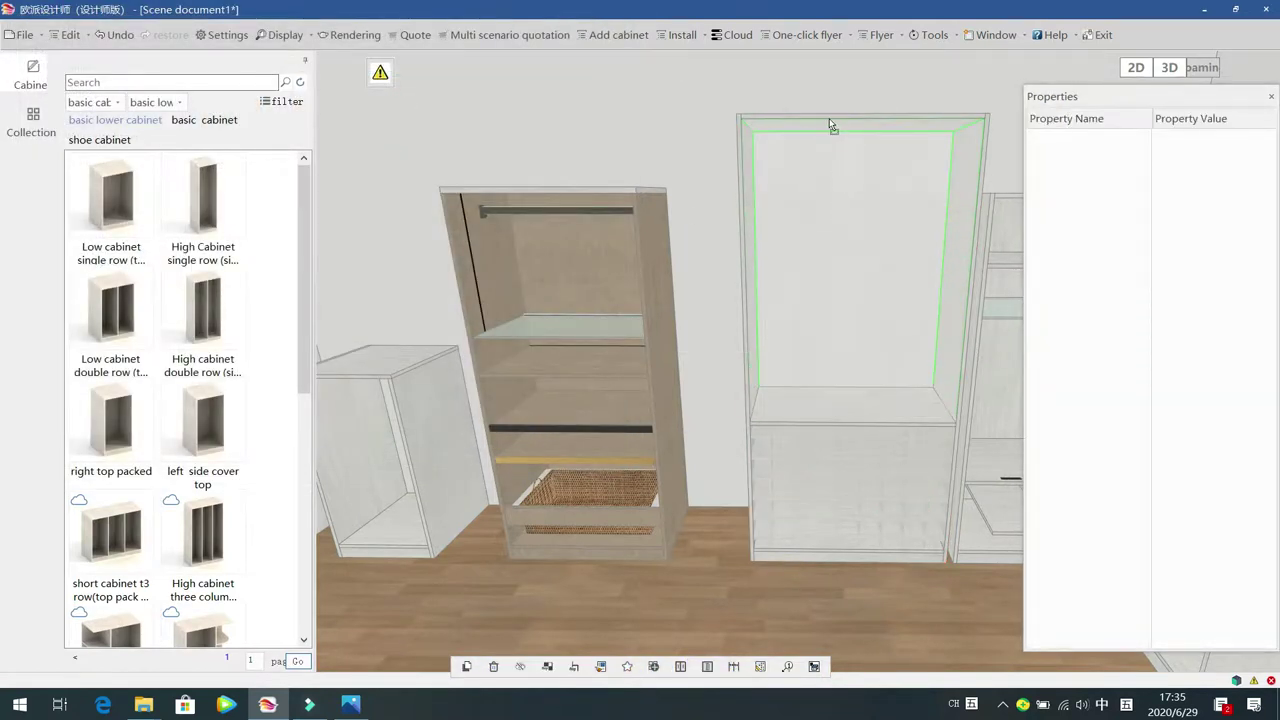
click(808, 166)
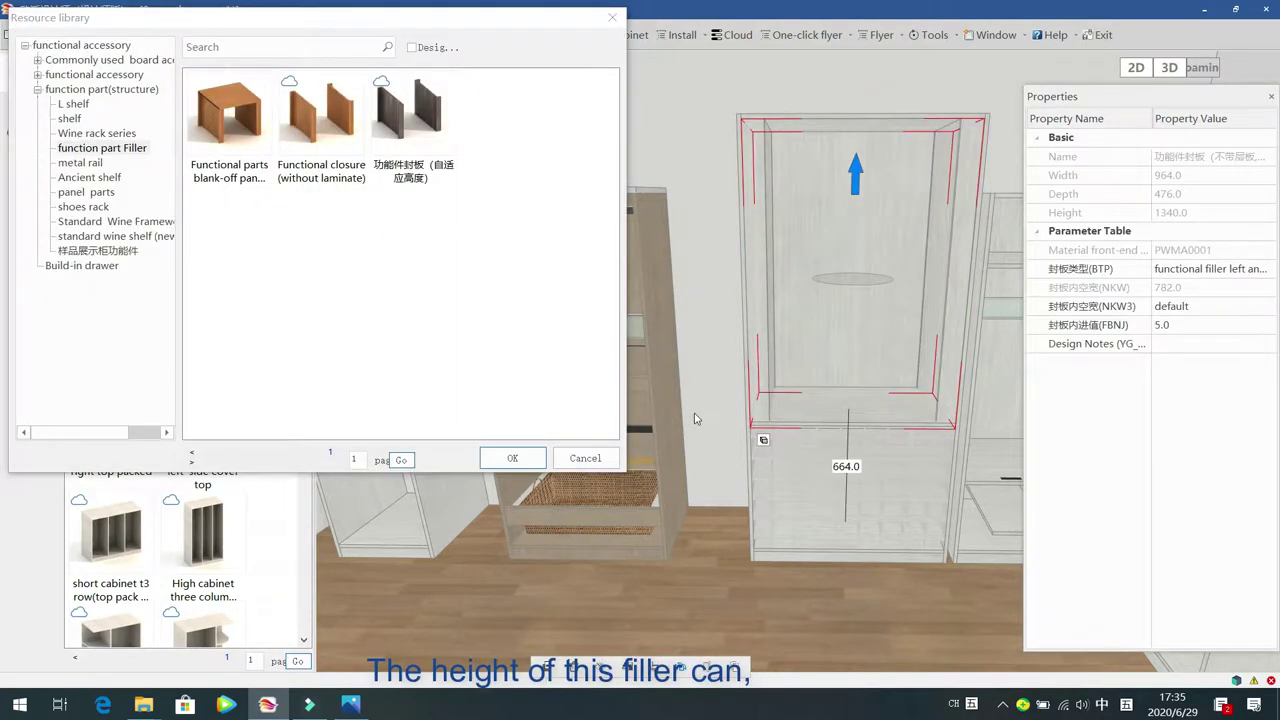
click(607, 462)
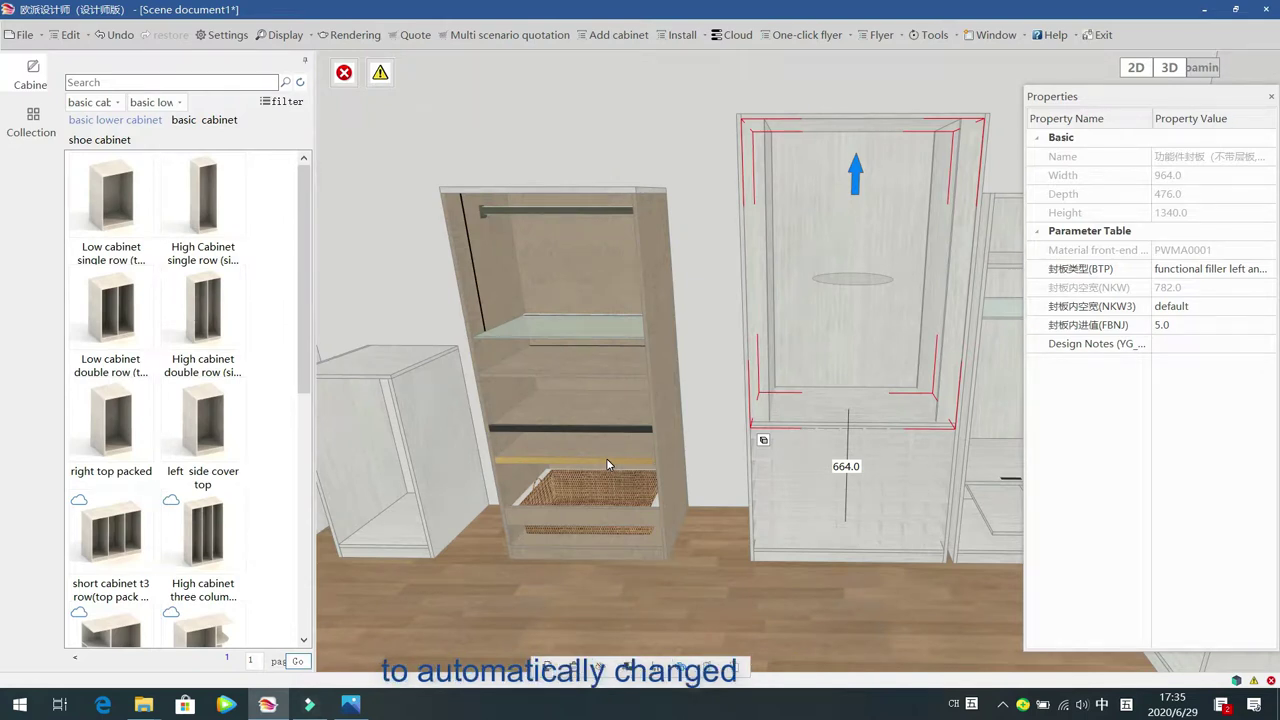
Examine the process inspection errors for the newly placed filler, including its height parameter and bounding box conflict entries
click(344, 72)
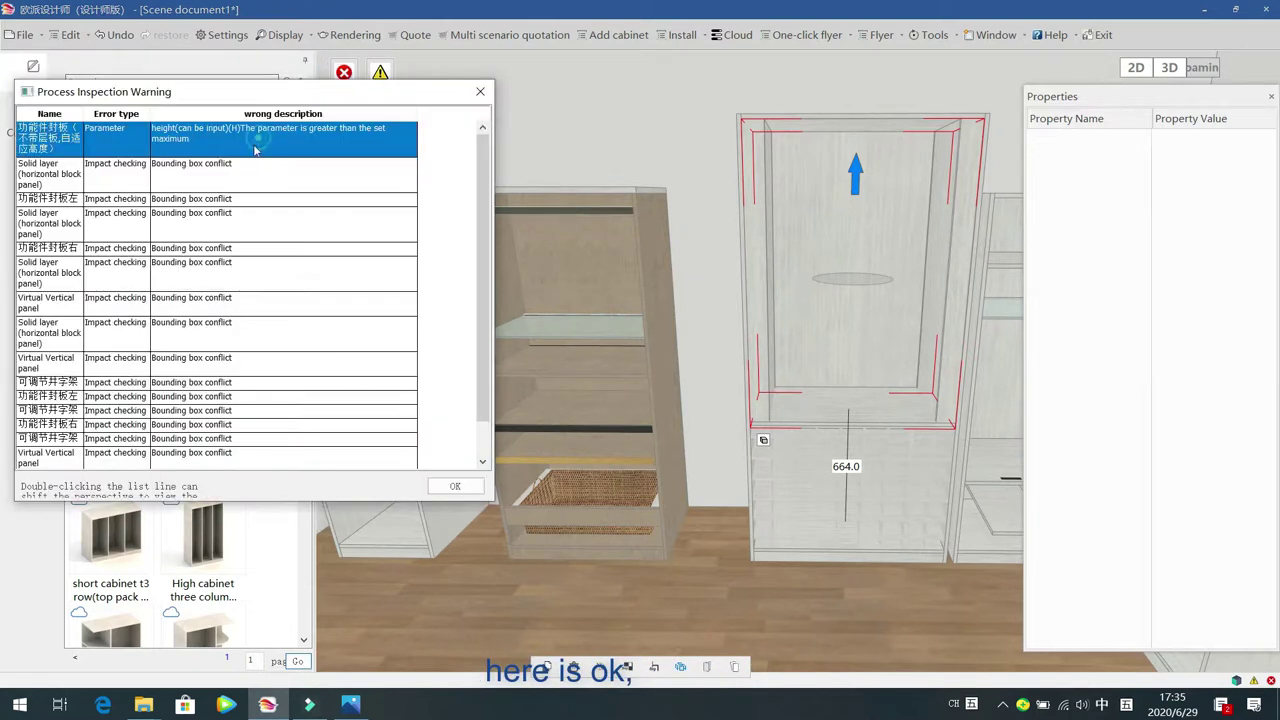
click(245, 166)
click(481, 91)
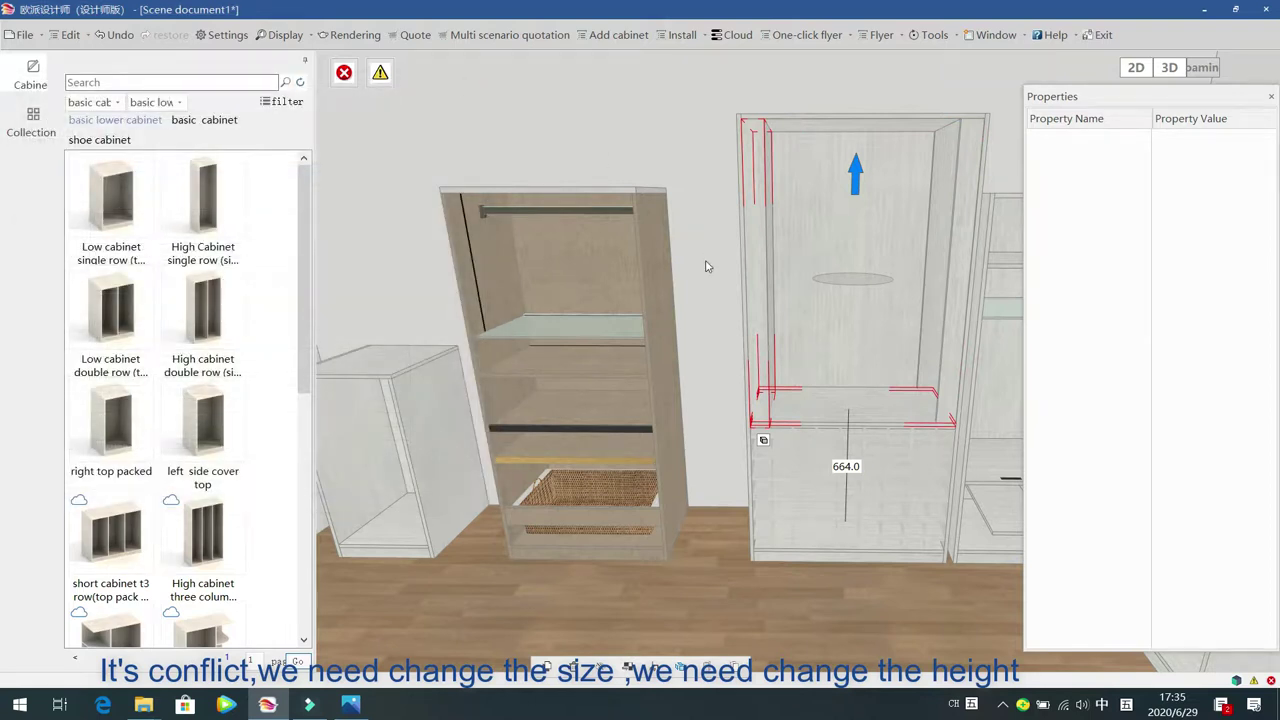
Delete the functional part filler from the high cabinet's upper opening
click(759, 222)
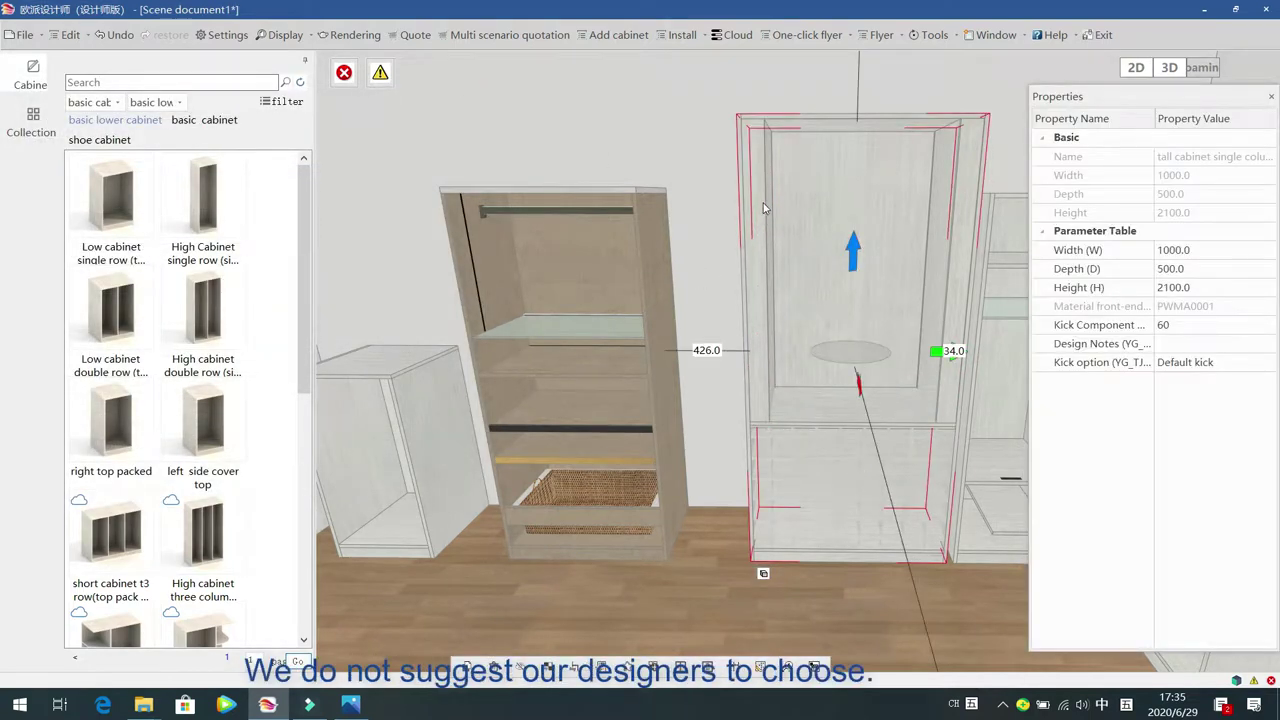
click(764, 181)
click(764, 181)
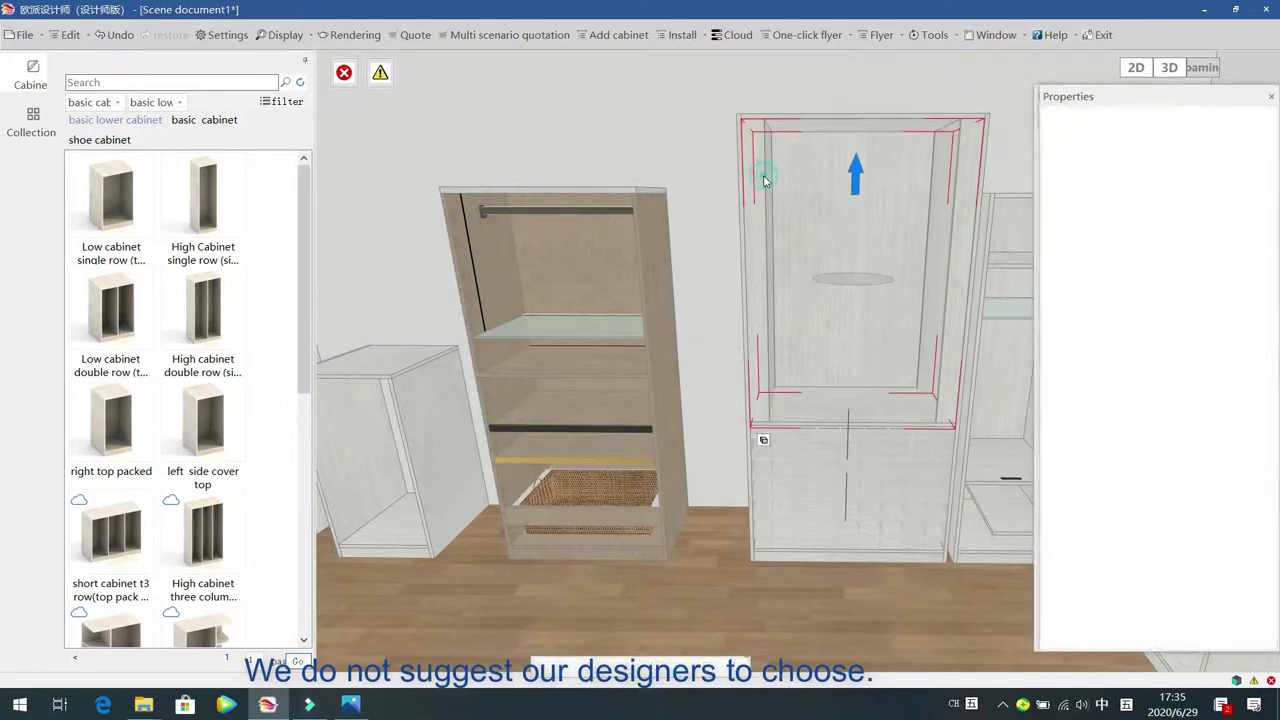
click(764, 181)
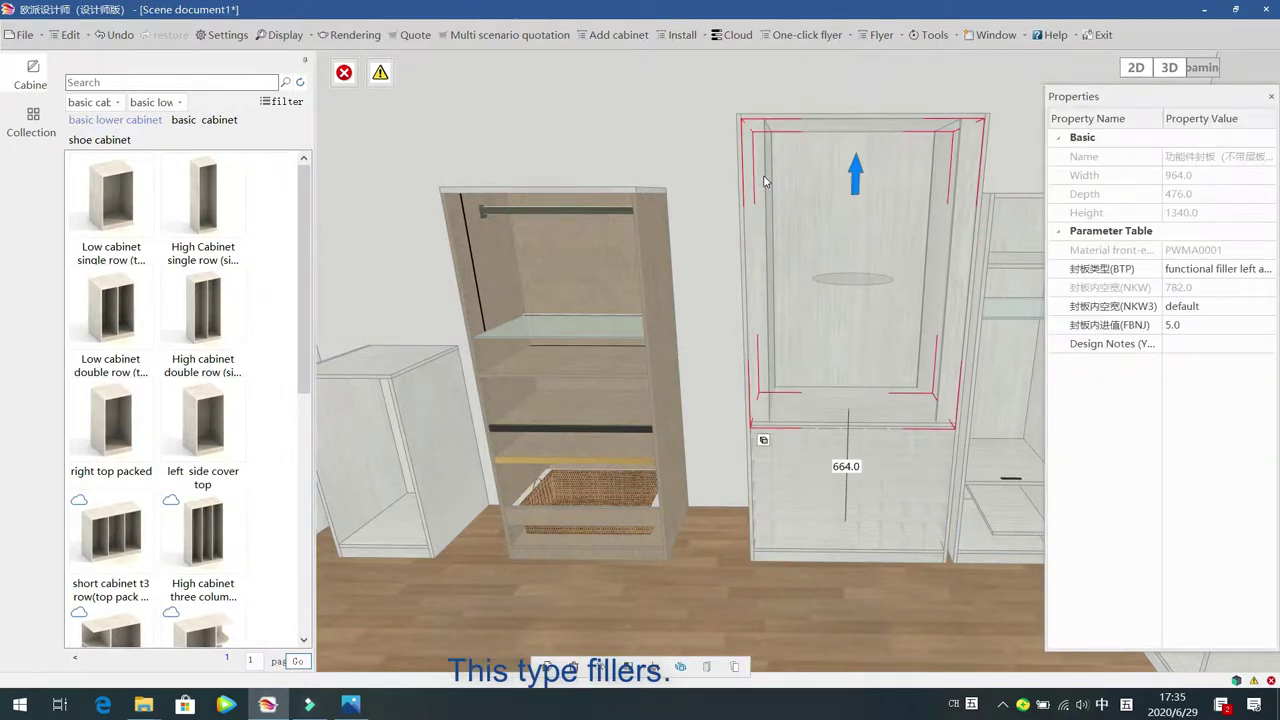
click(764, 181)
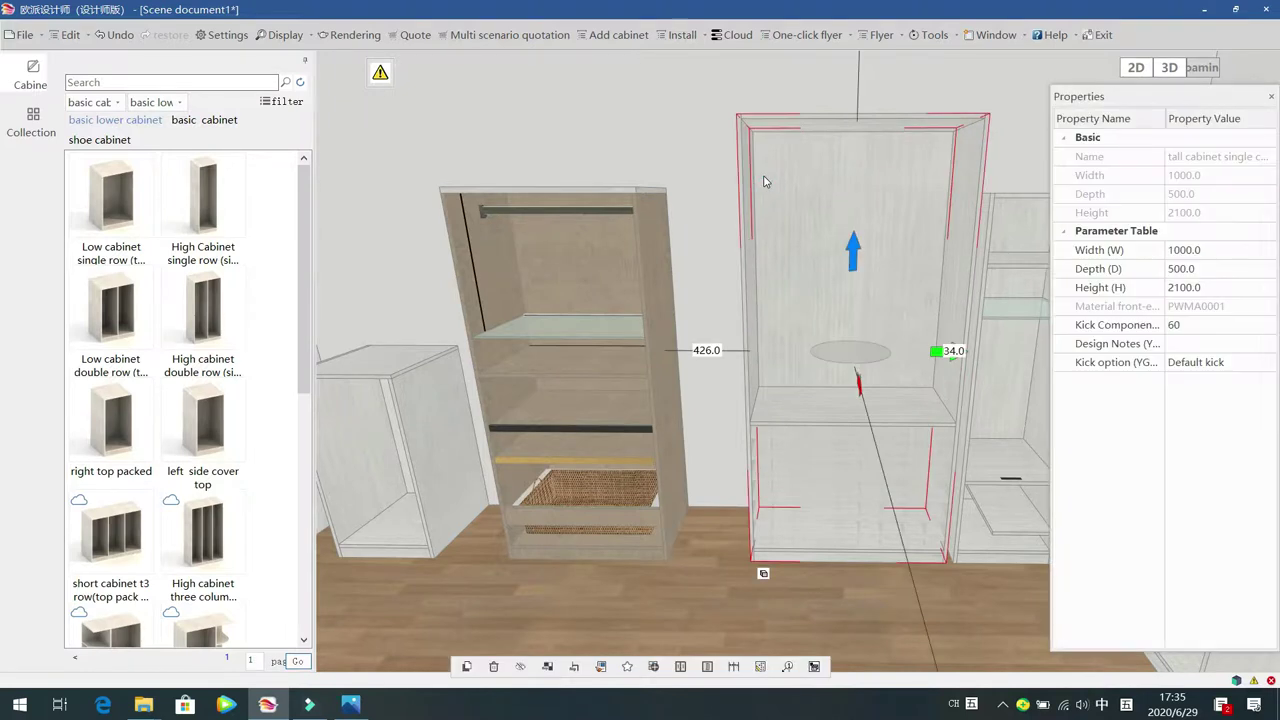
Examine the function part Filler category in the resource library for the high cabinet
double_click(764, 181)
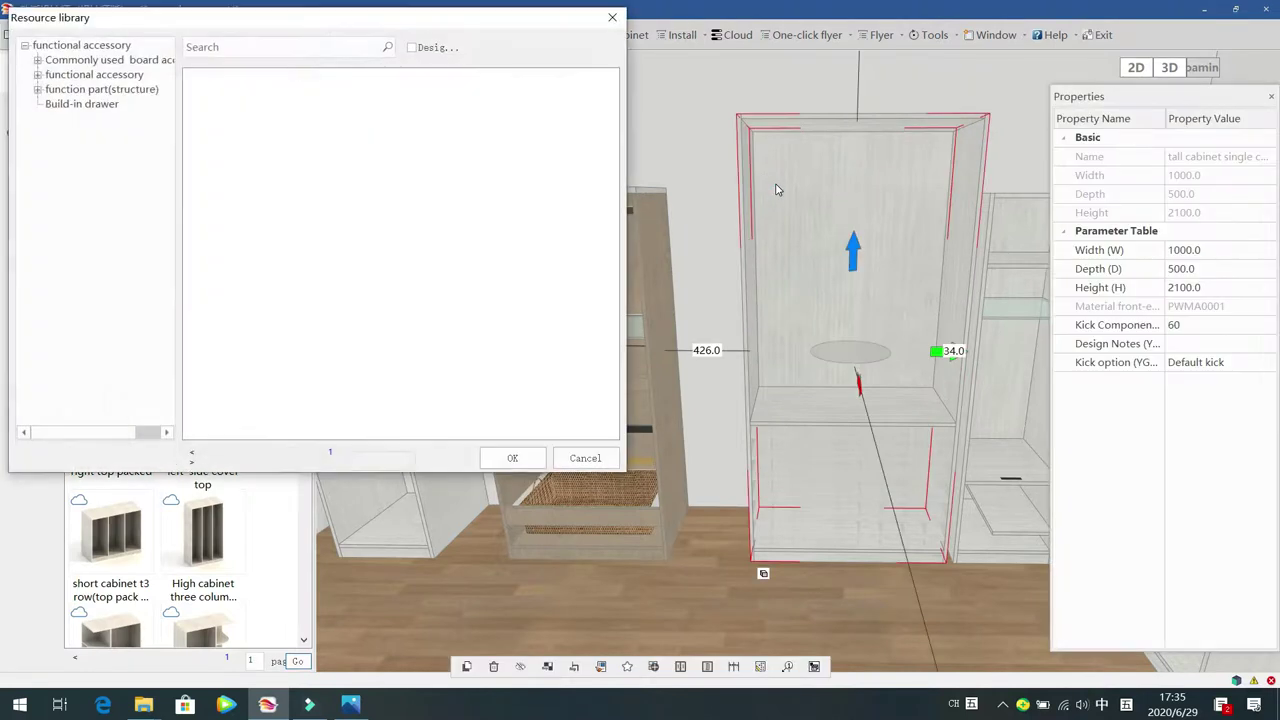
click(37, 89)
click(102, 147)
click(254, 139)
click(312, 140)
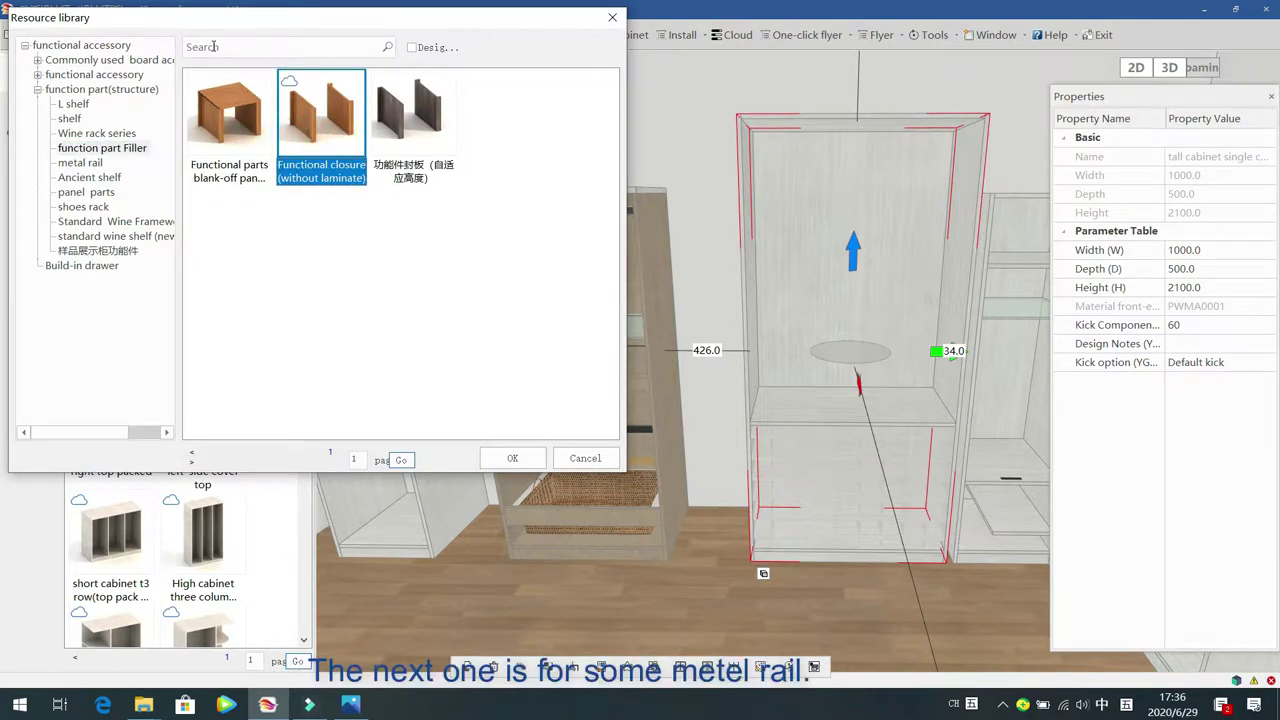
Examine the metal rail, Ancient shelf, panel parts, shoes rack, old and new standard wine shelf, and 样品展示柜功能件 categories
click(80, 164)
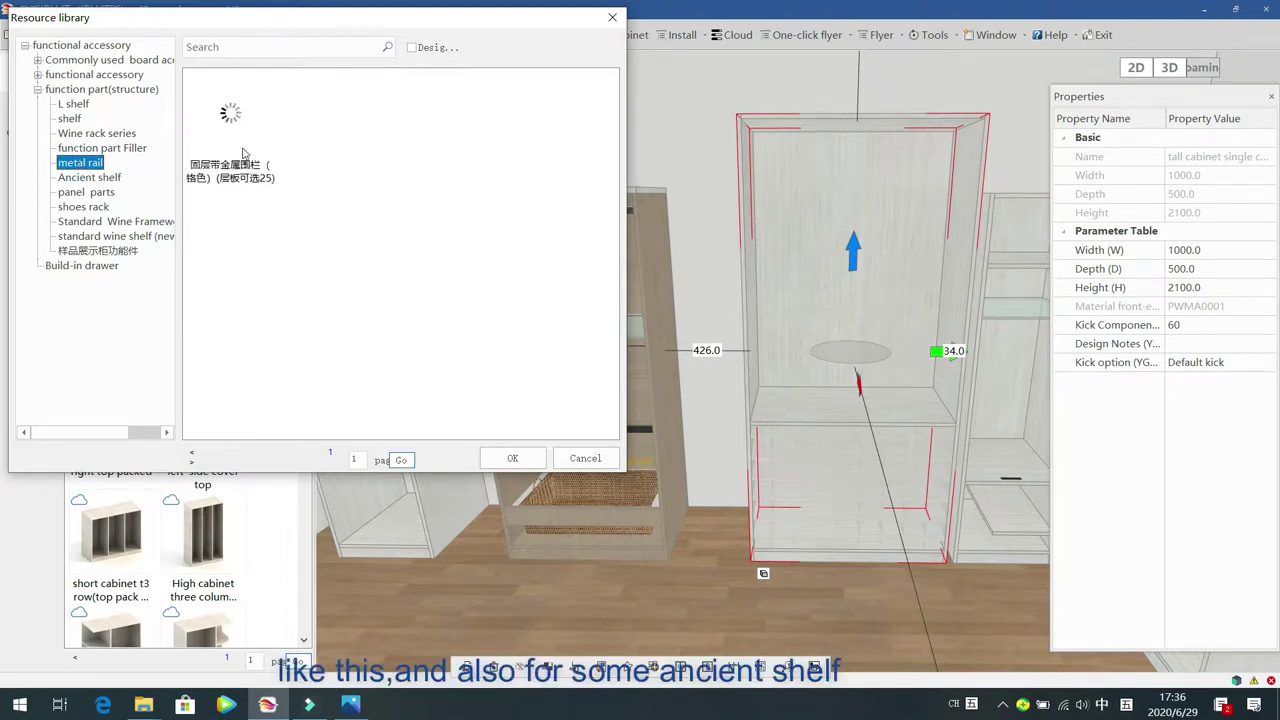
click(97, 179)
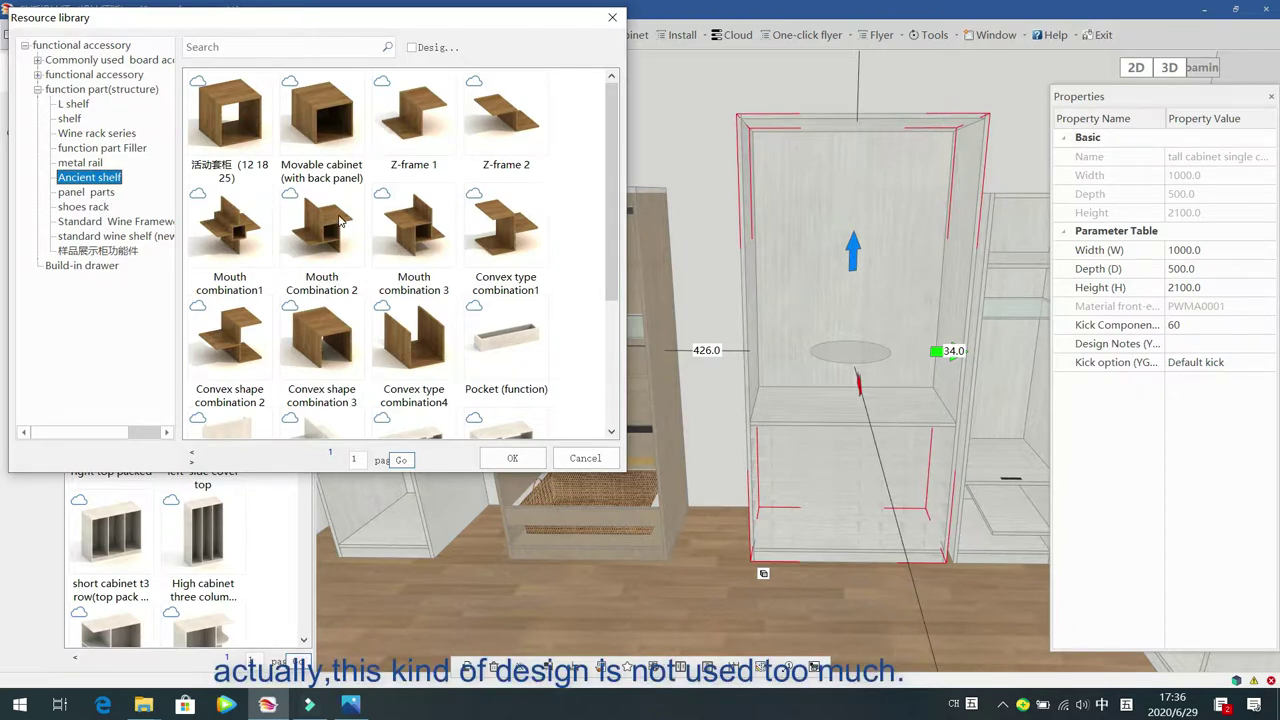
click(311, 236)
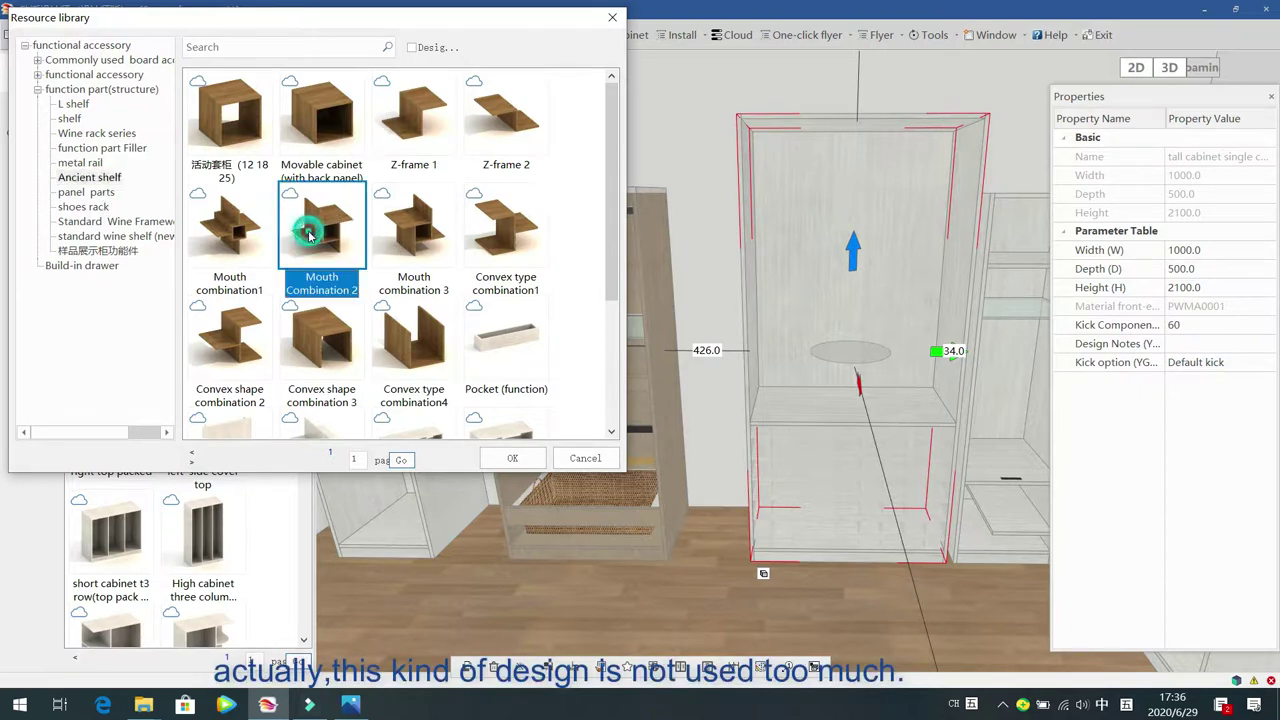
click(101, 196)
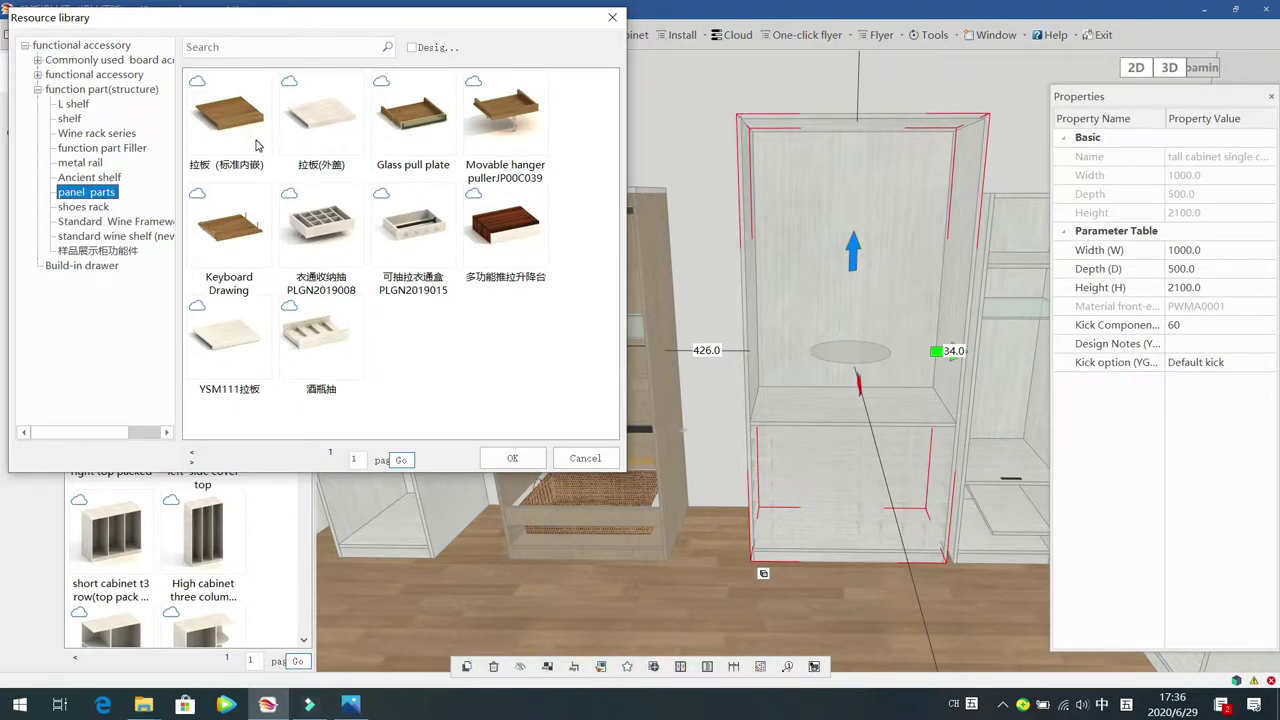
click(80, 206)
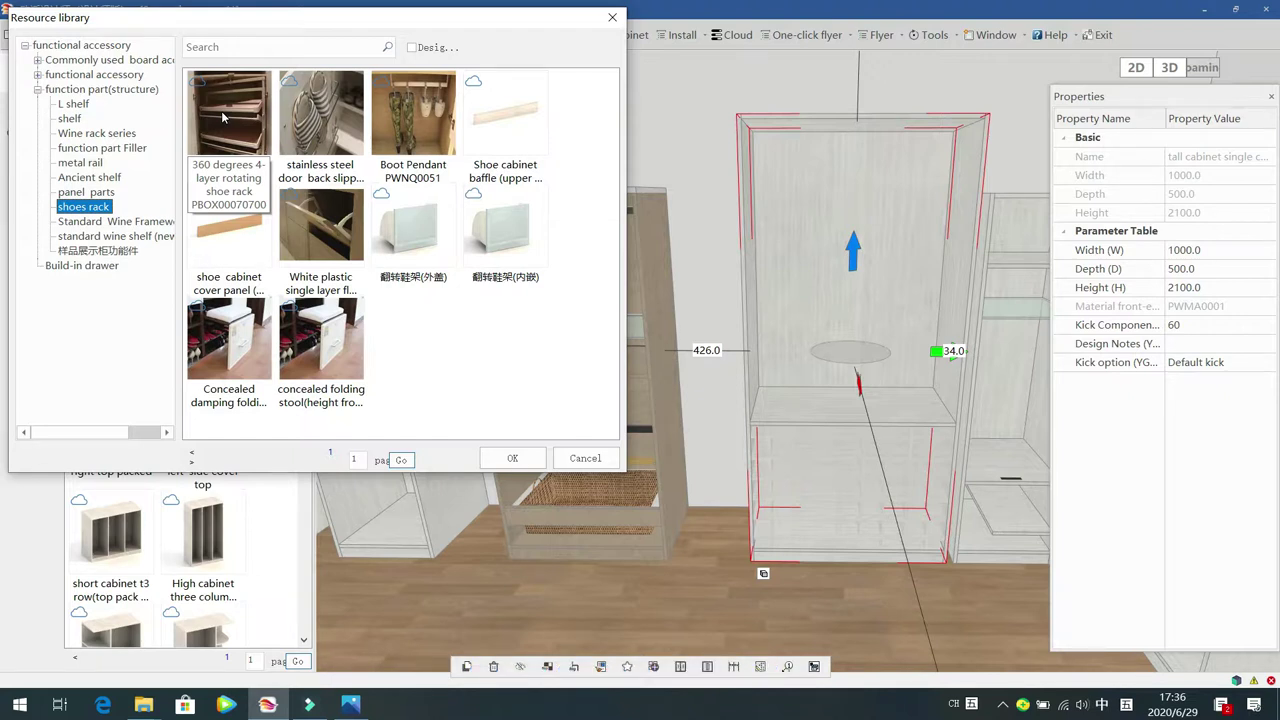
click(111, 222)
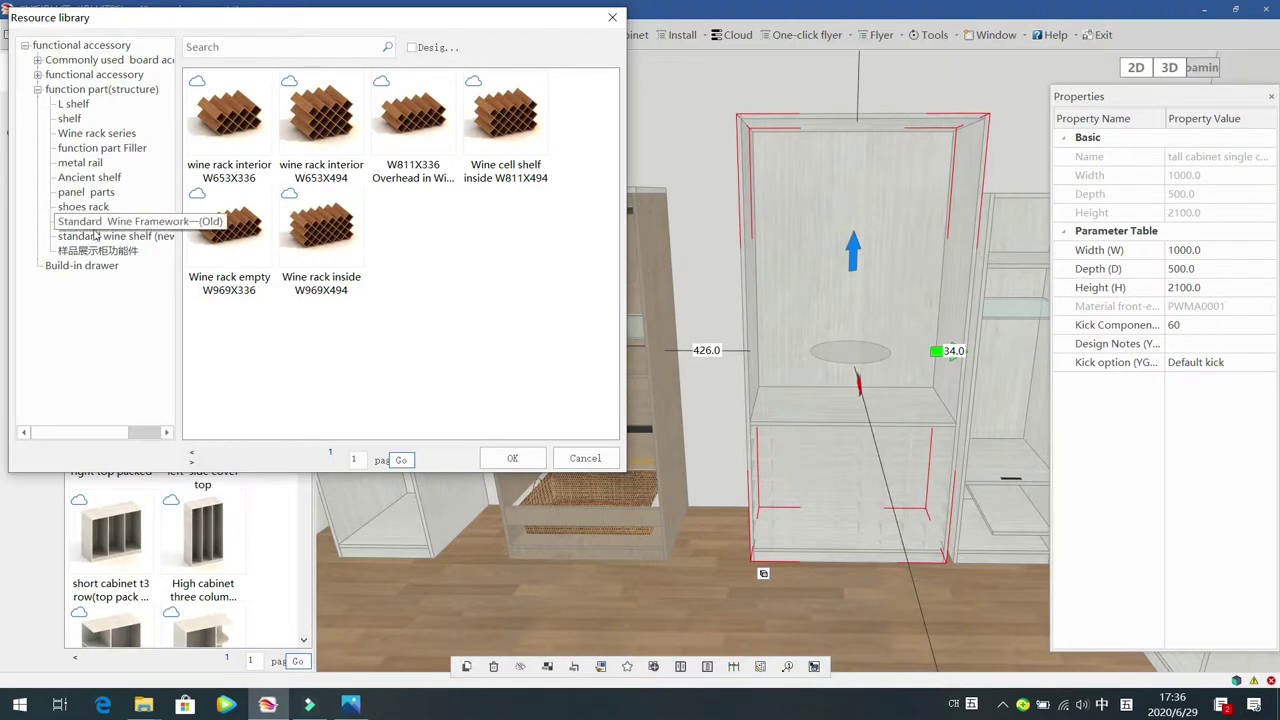
click(62, 237)
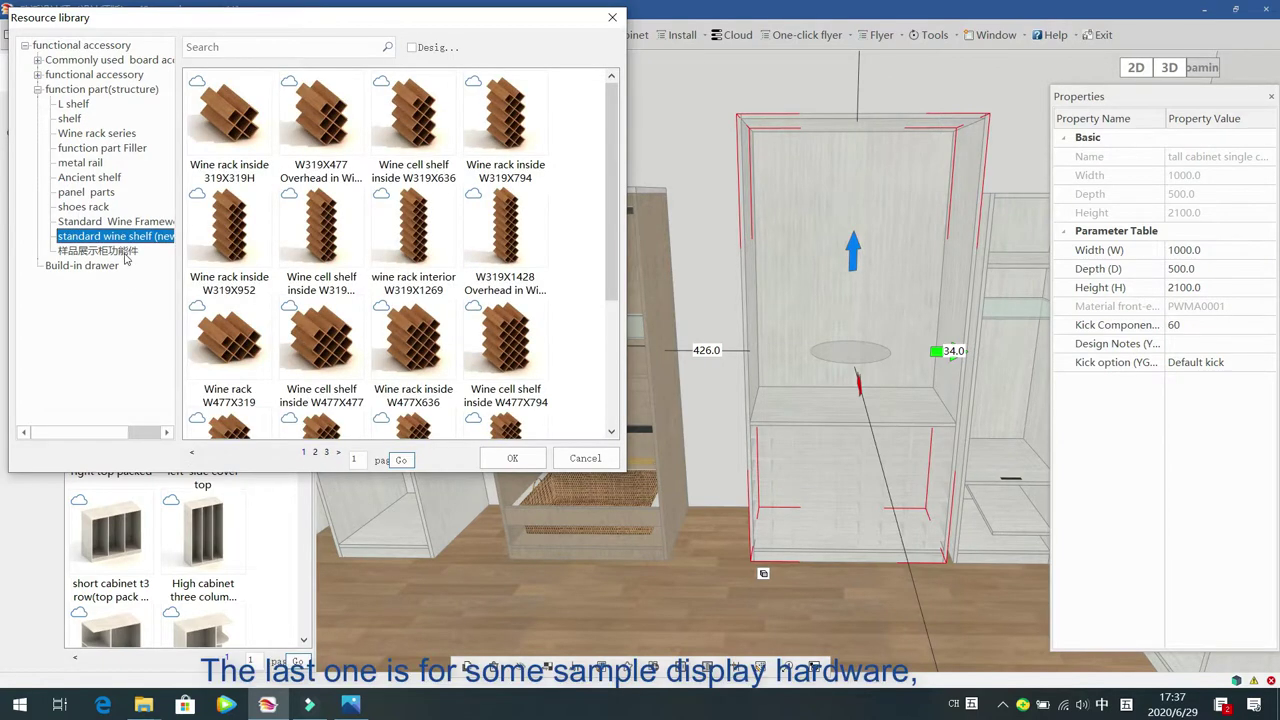
click(110, 251)
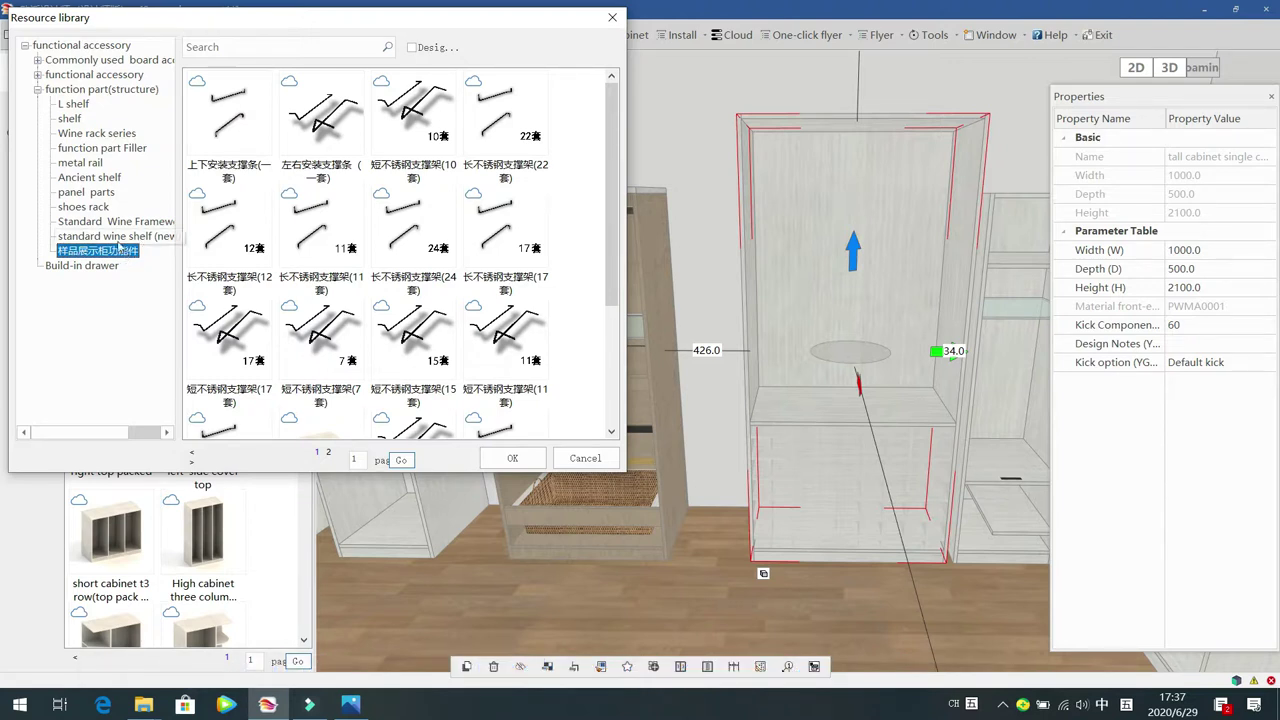
Examine the Build-in drawer category and close the resource library
click(37, 89)
click(71, 107)
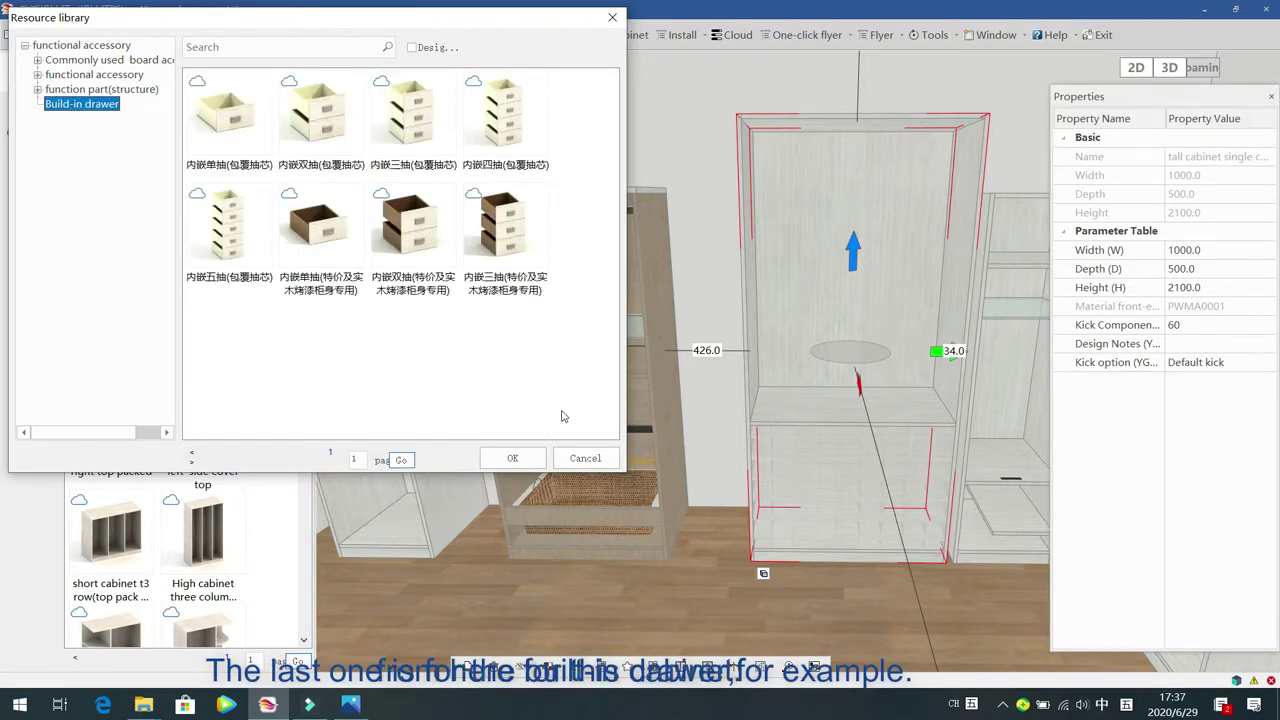
click(702, 226)
Place a Solid layer shelf from the Layer riser category in the right top packed cabinet, about 459 mm above its bottom panel
right_drag(723, 229, 567, 277)
right_drag(571, 358, 812, 386)
scroll(811, 384, up, 3)
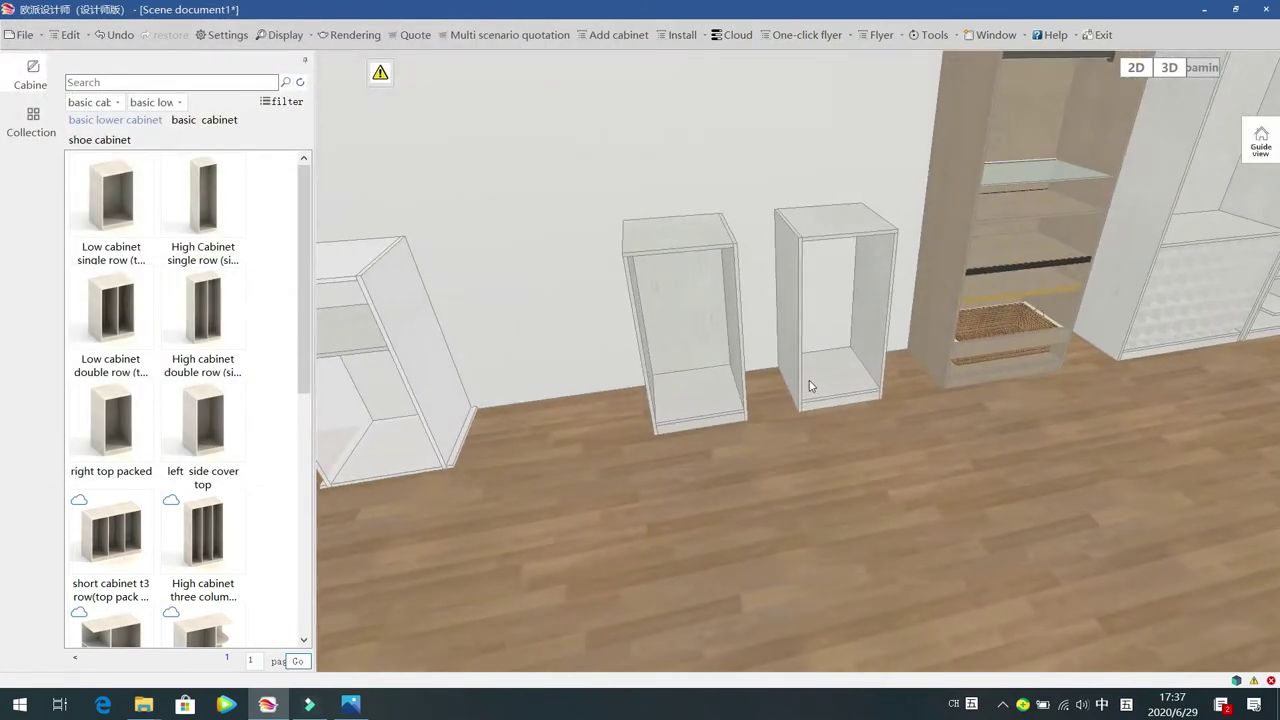
scroll(790, 389, up, 3)
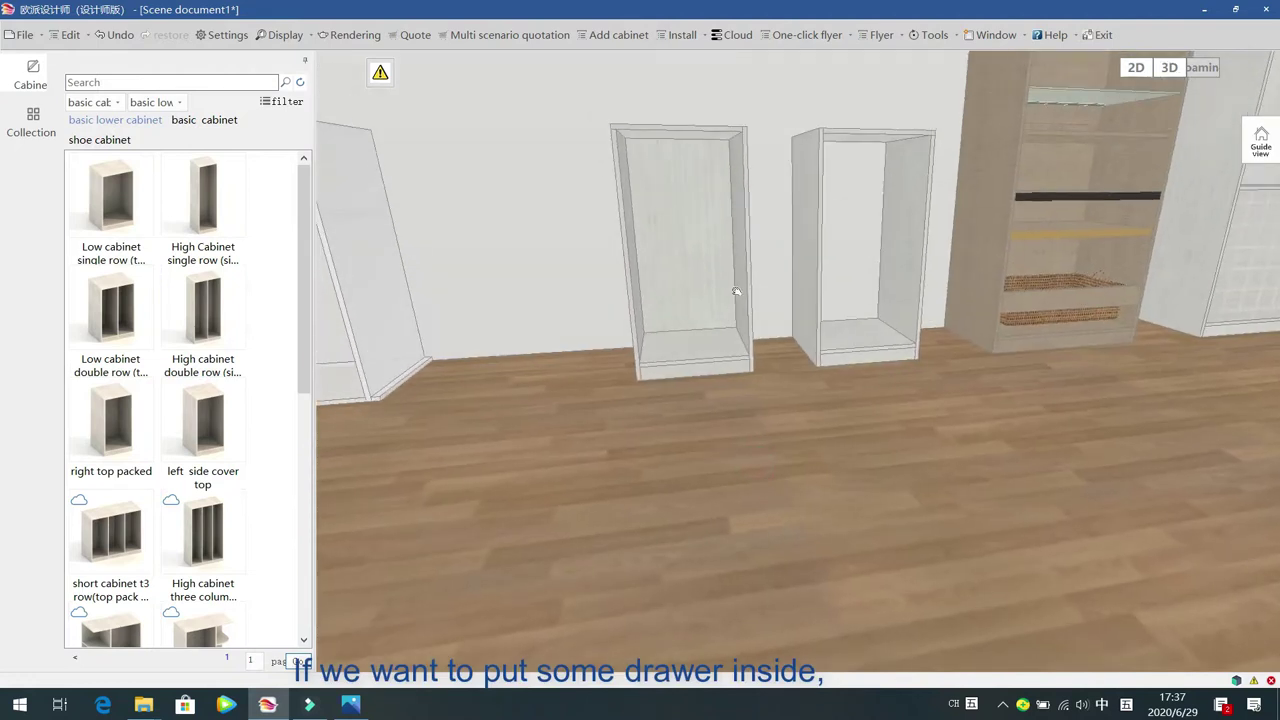
click(693, 248)
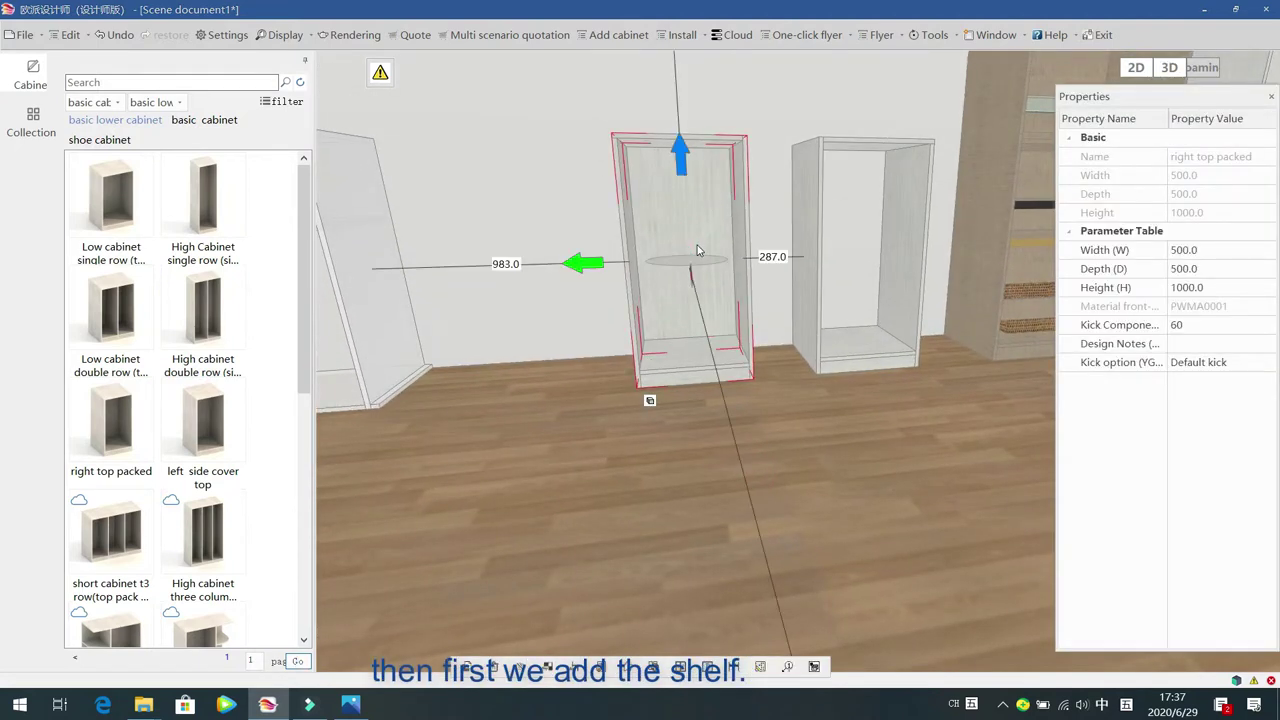
double_click(698, 250)
double_click(70, 61)
click(78, 75)
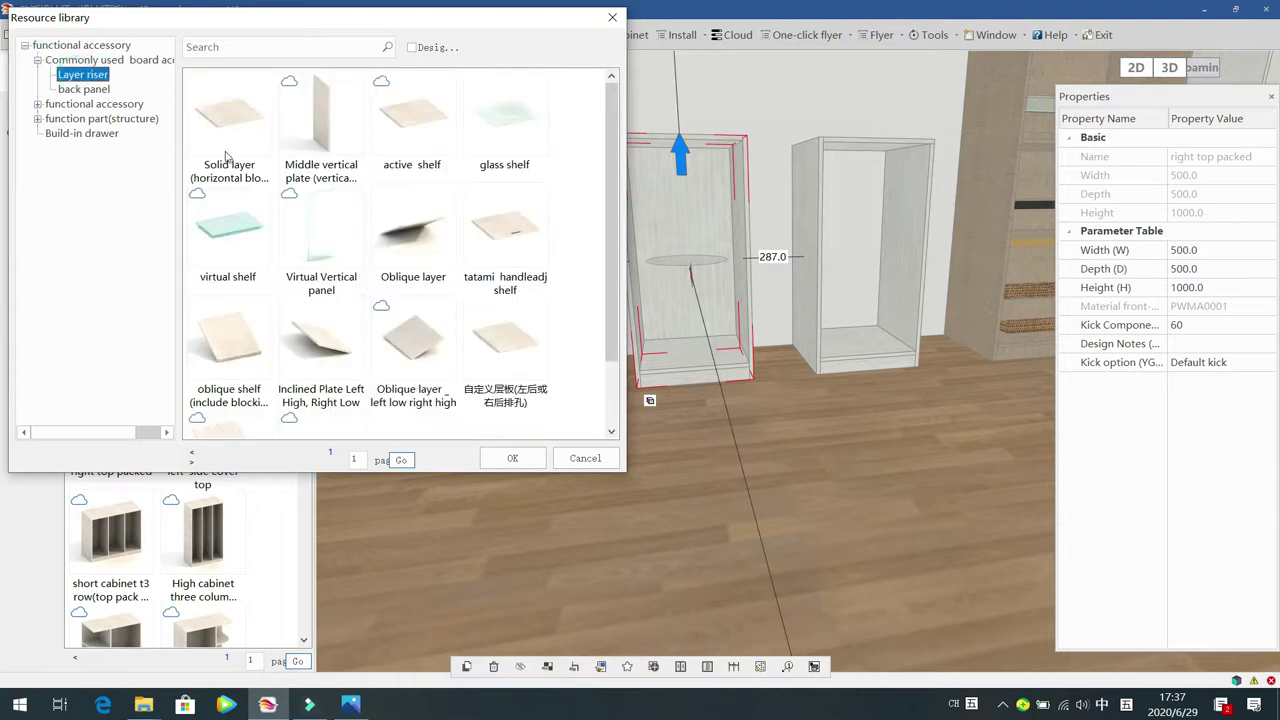
double_click(226, 125)
click(650, 251)
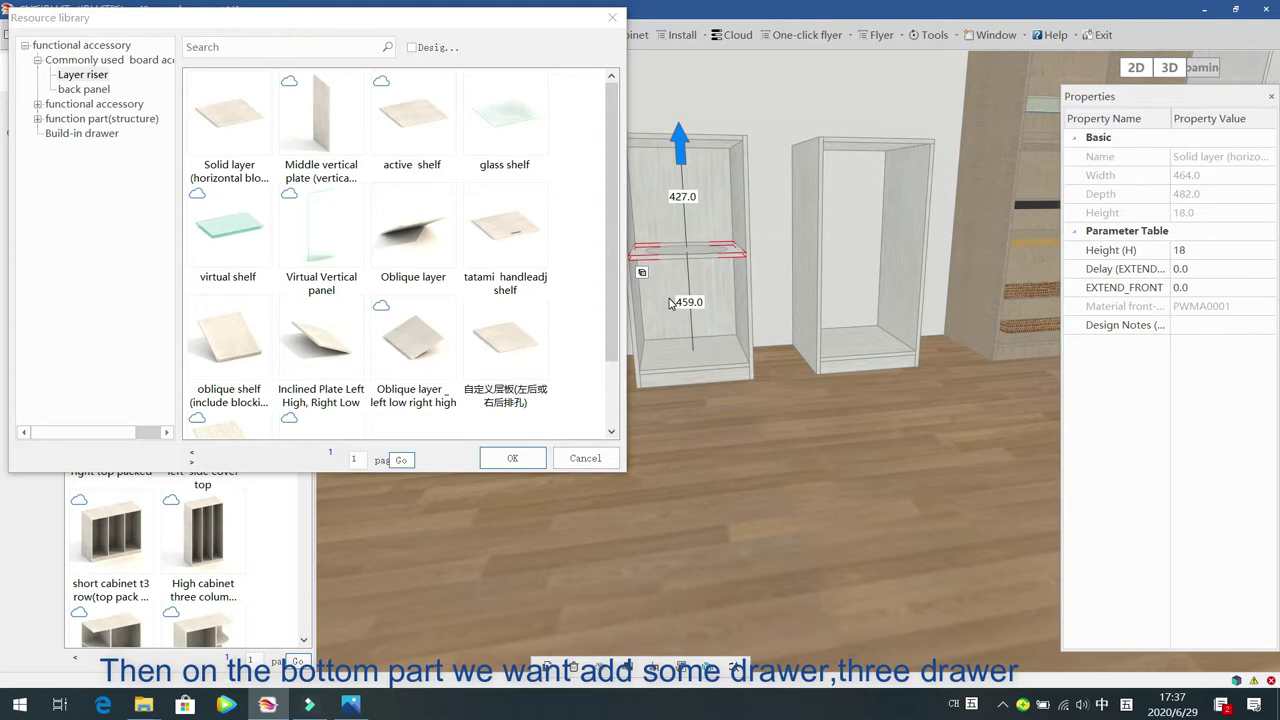
Place the built-in three-drawer unit 内嵌三抽(包覆抽芯) below the shelf and close the resource library
click(80, 135)
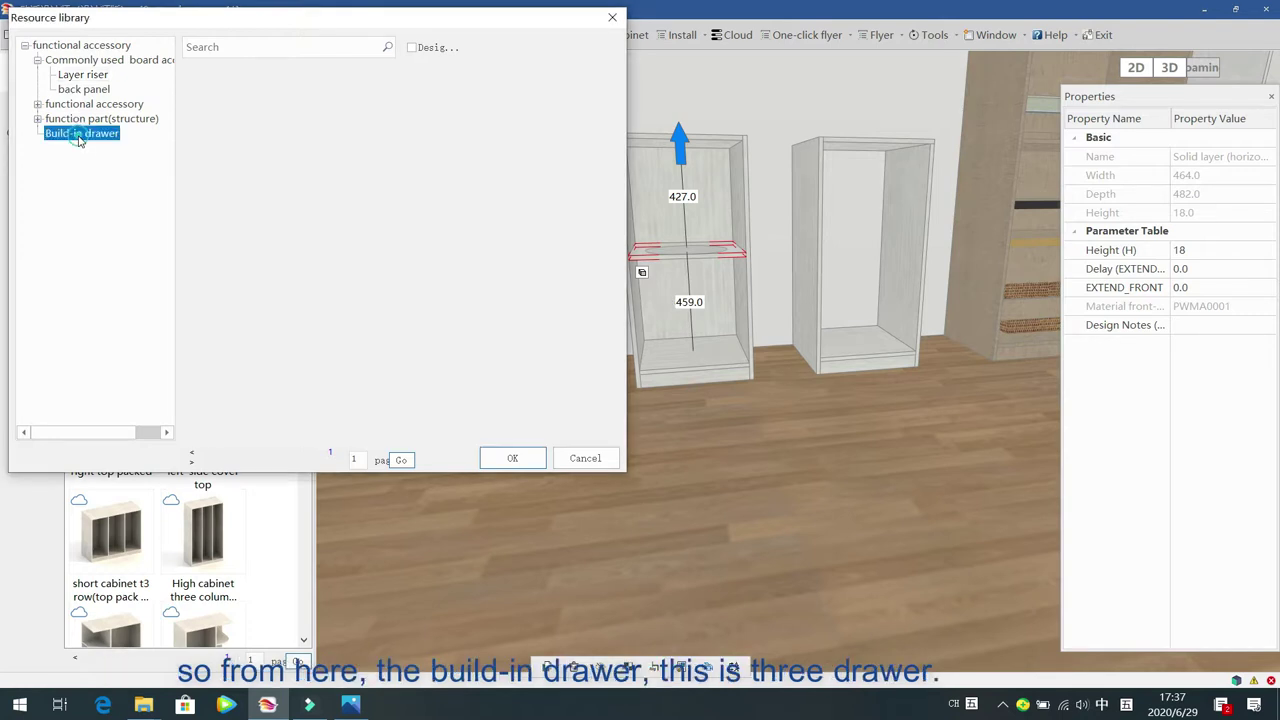
drag(414, 120, 674, 365)
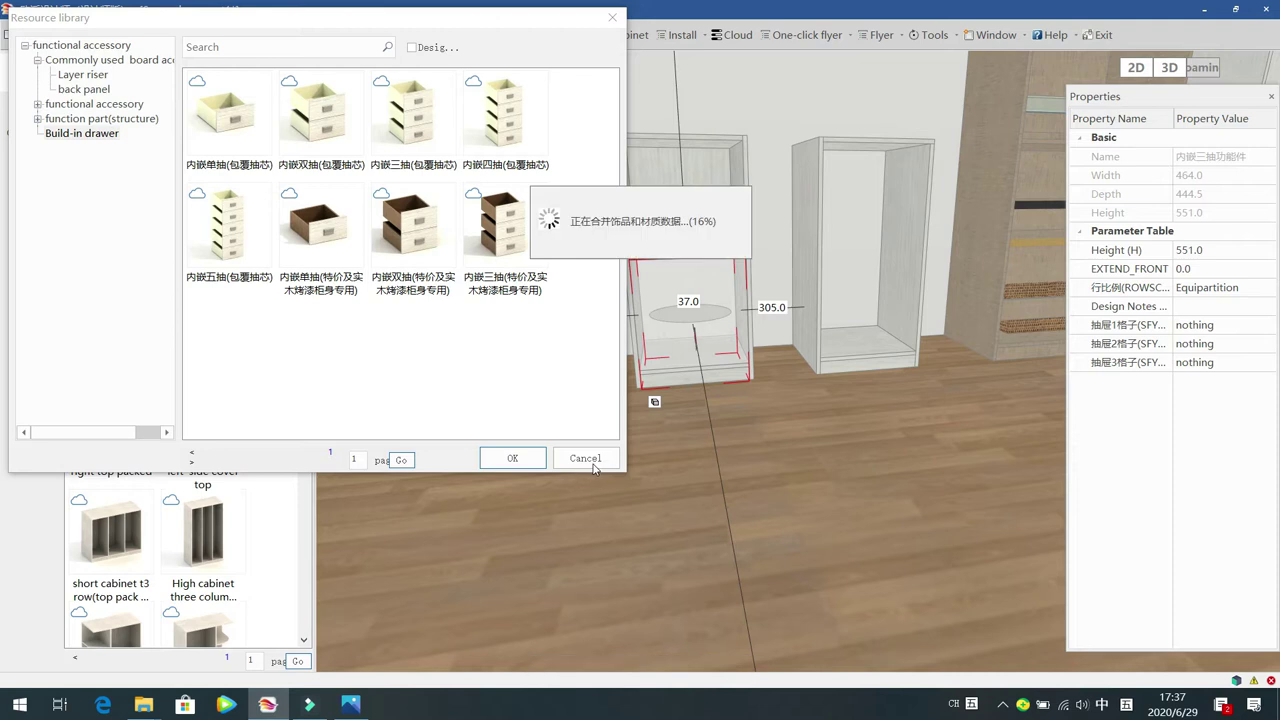
click(585, 459)
click(591, 463)
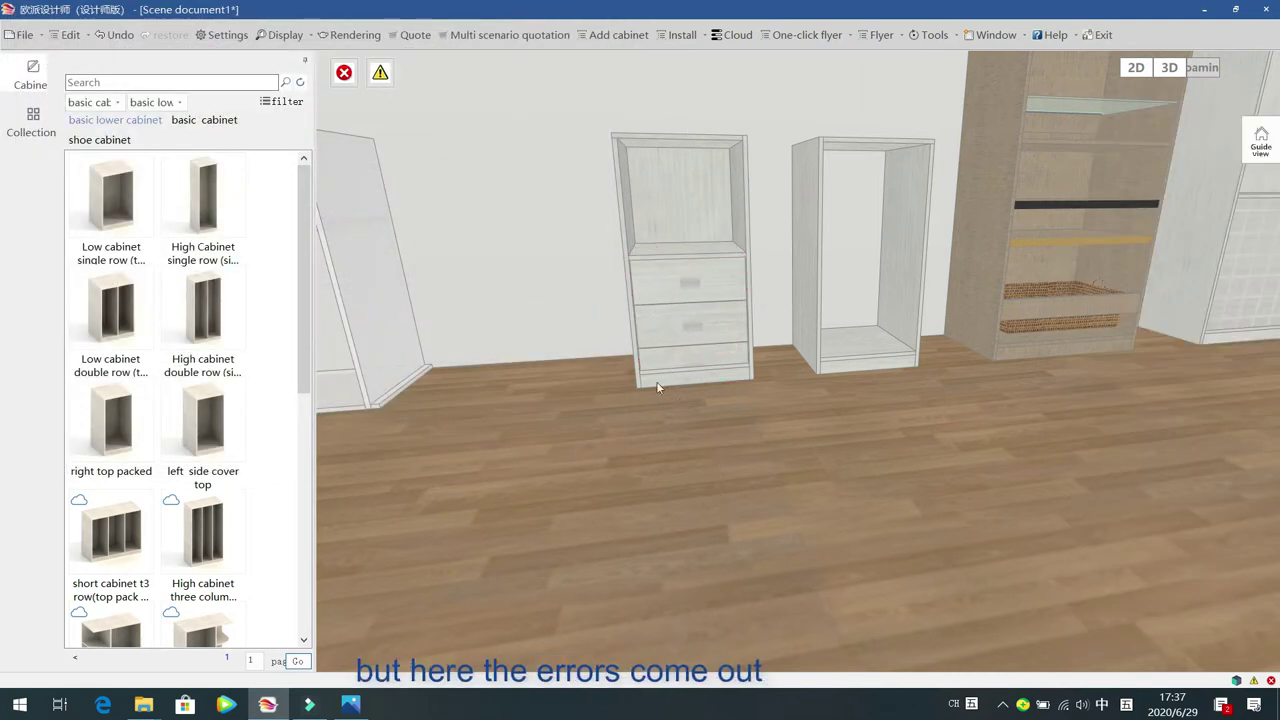
Examine the process inspection errors for the newly placed three-drawer unit
click(344, 72)
click(255, 133)
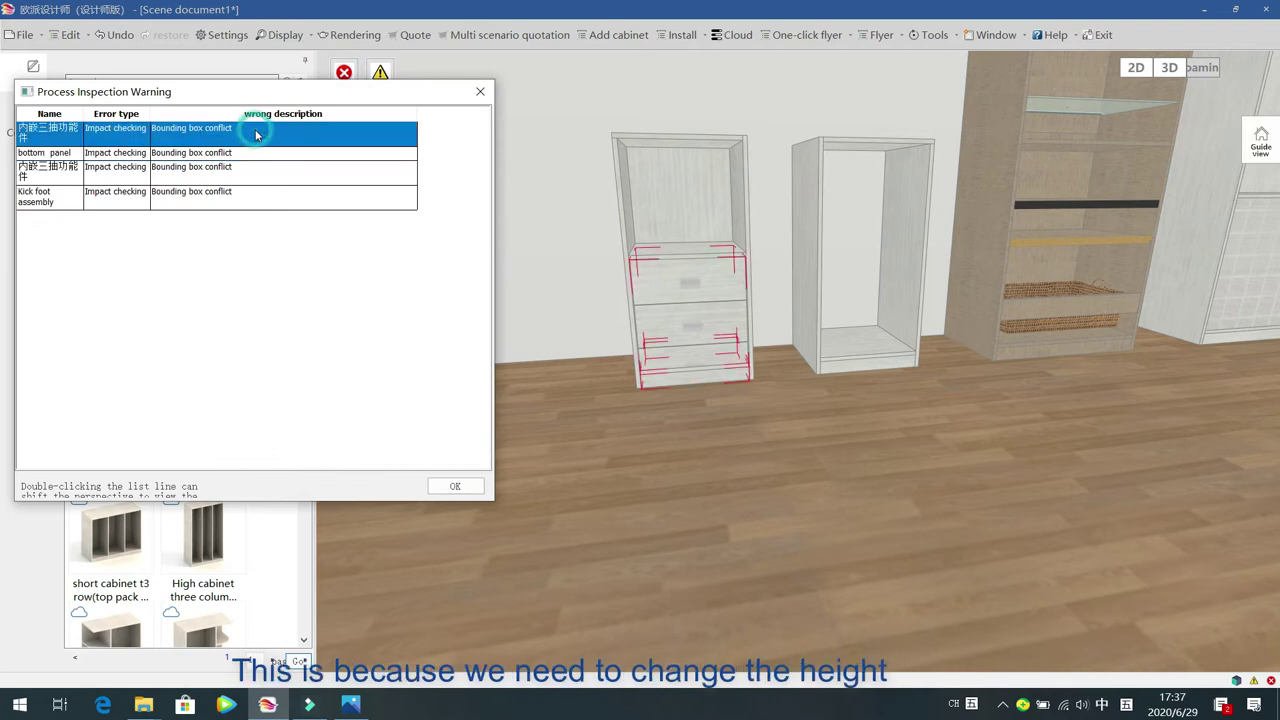
click(480, 92)
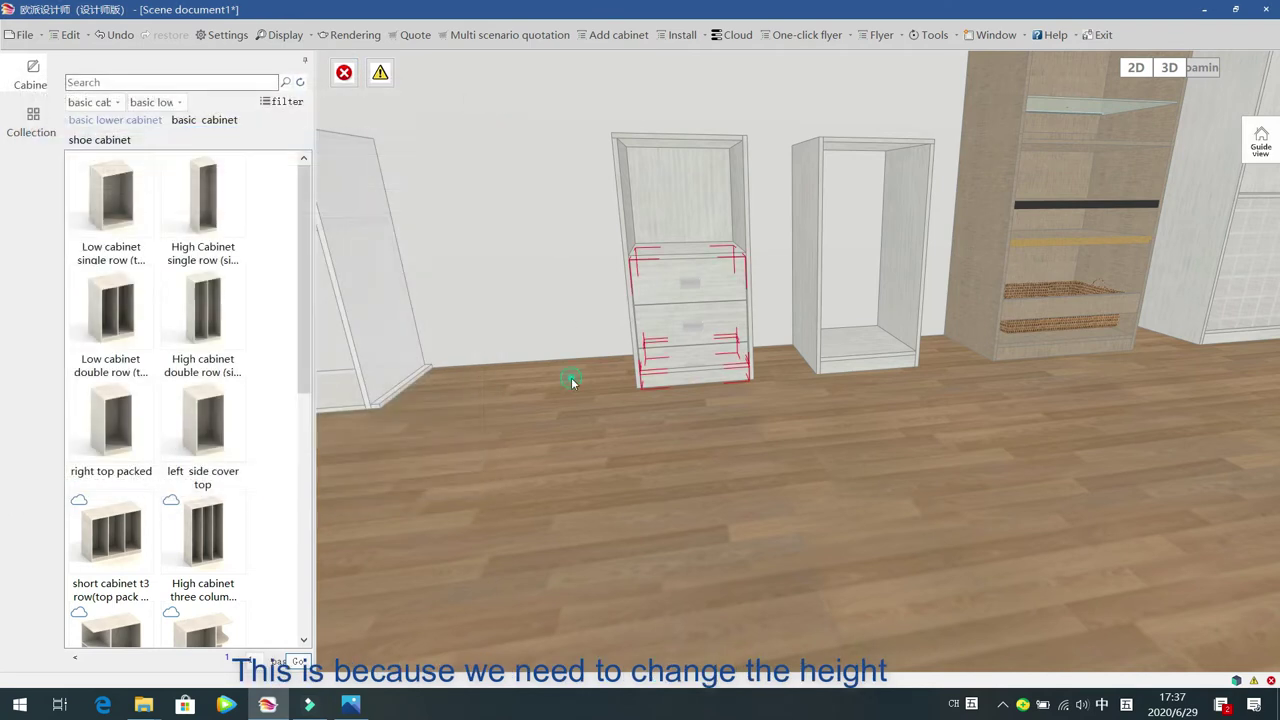
Raise the solid layer shelf to about 595 mm above the cabinet's bottom panel
click(665, 258)
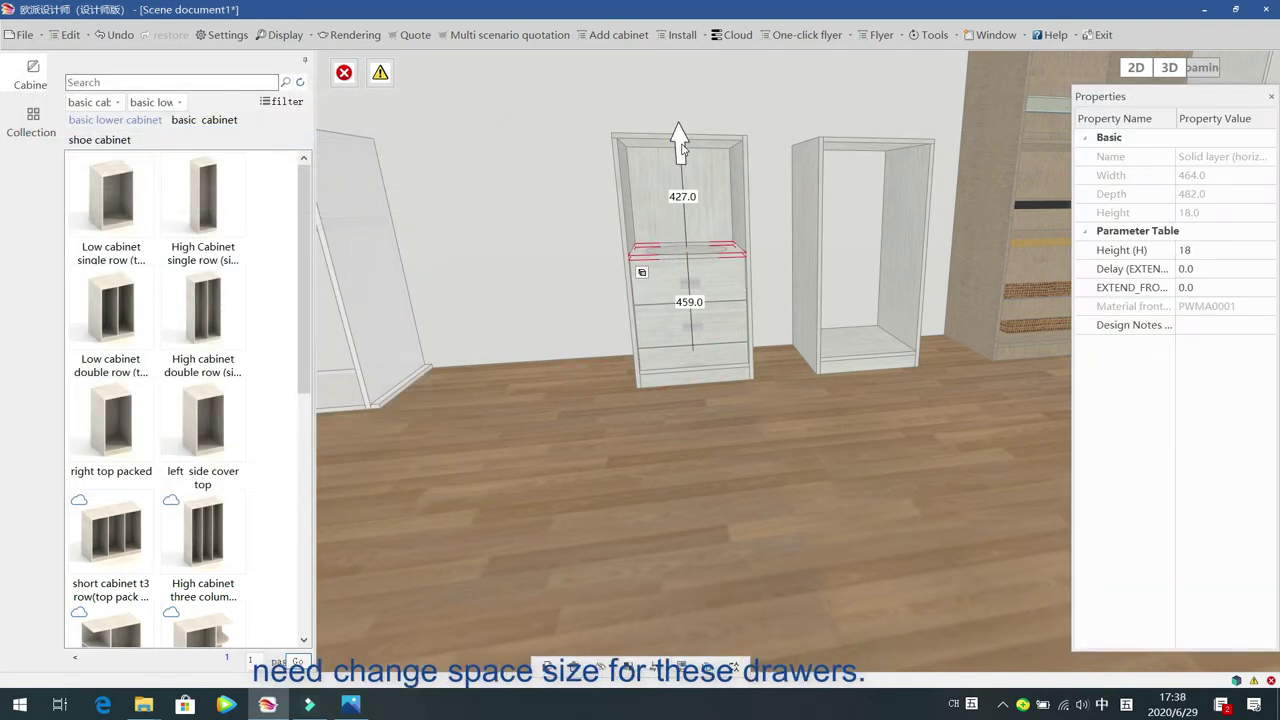
click(683, 123)
drag(683, 113, 683, 107)
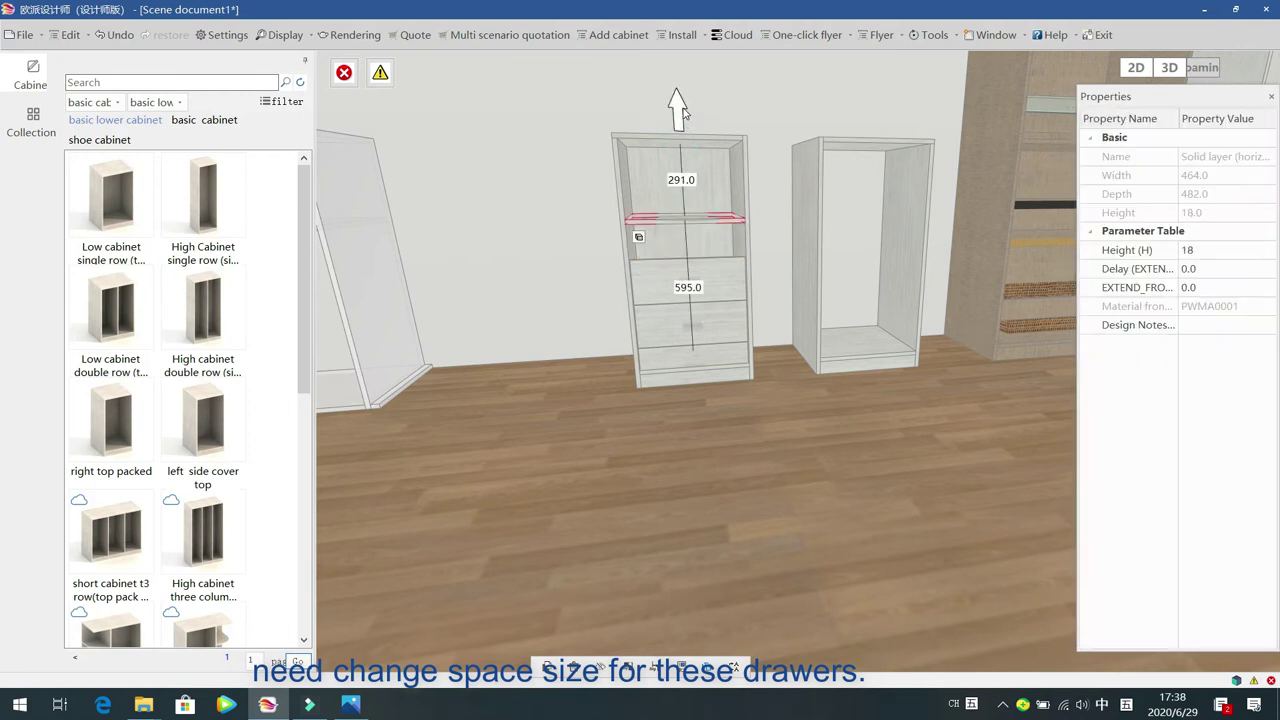
Move the three-drawer unit up directly beneath the shelf, about 44 mm above the bottom panel, and deselect it
click(662, 286)
click(662, 288)
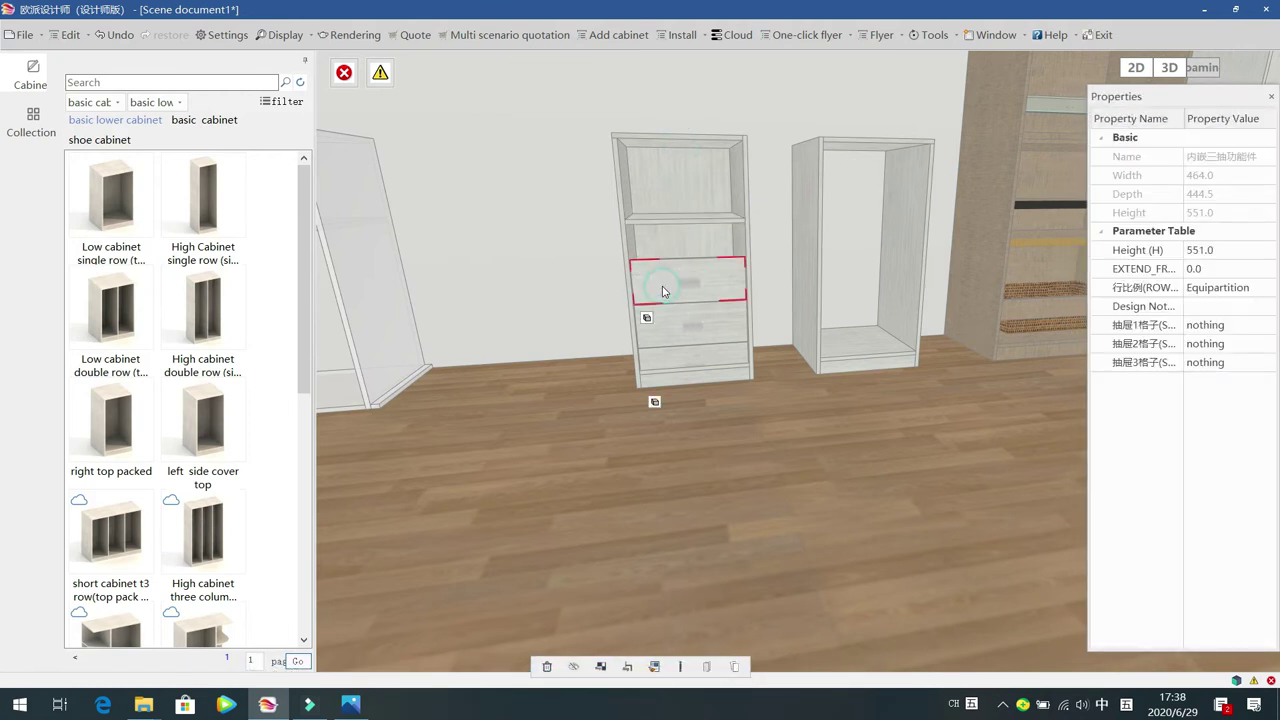
click(686, 196)
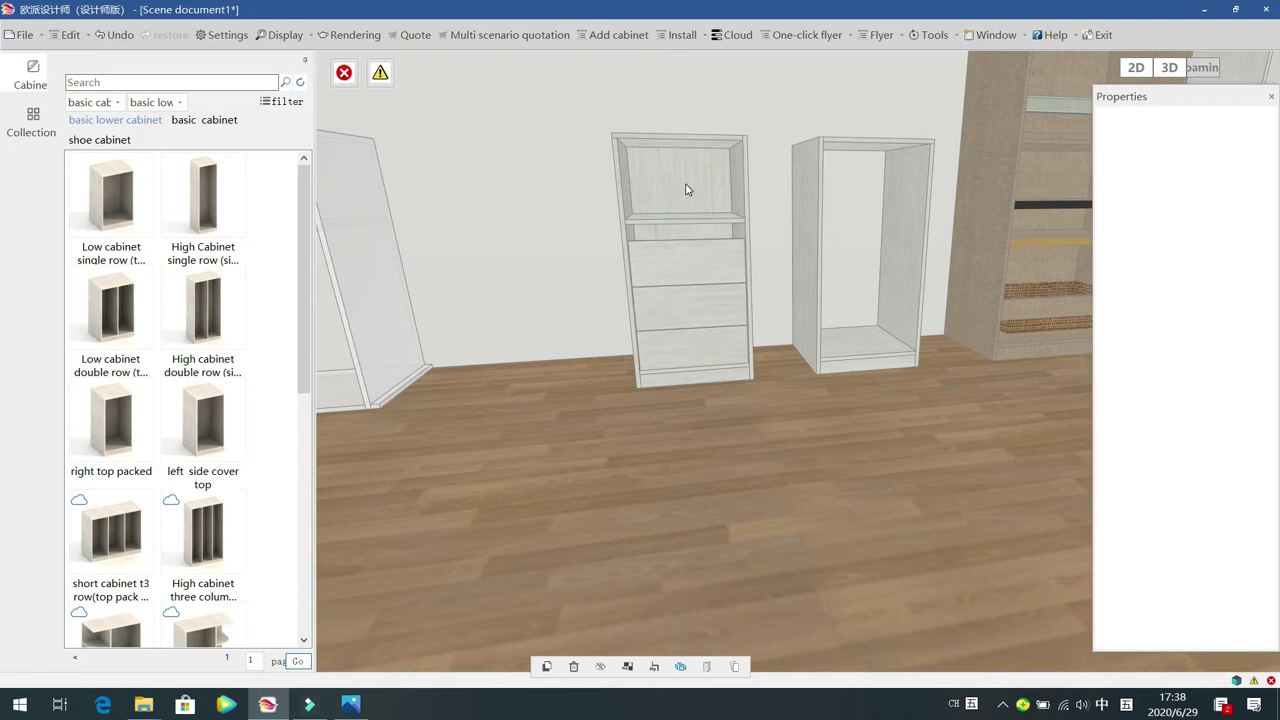
click(686, 190)
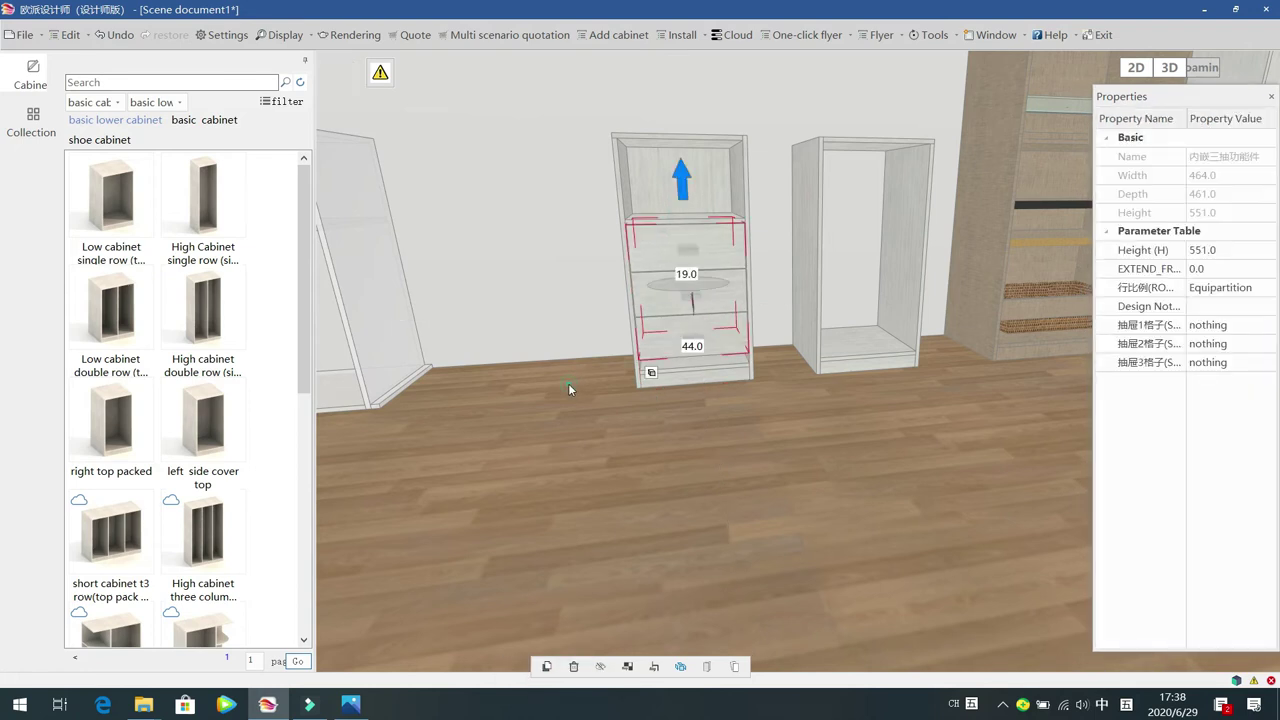
click(568, 385)
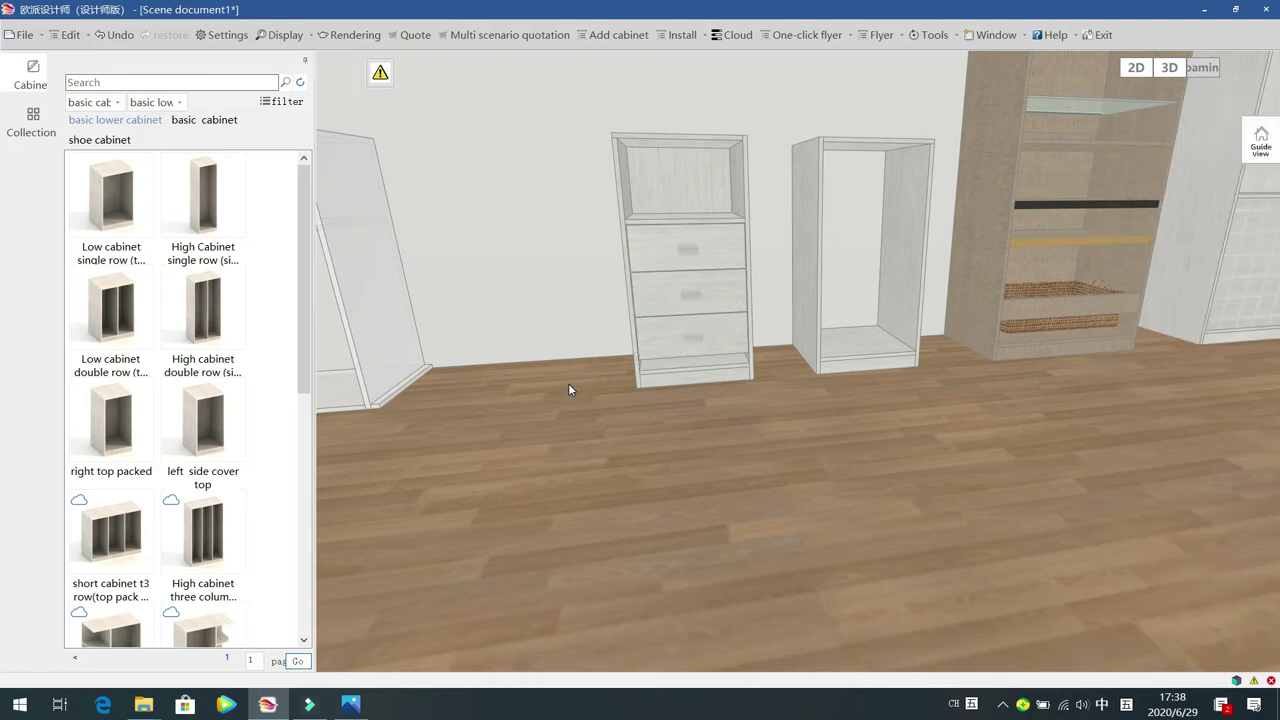